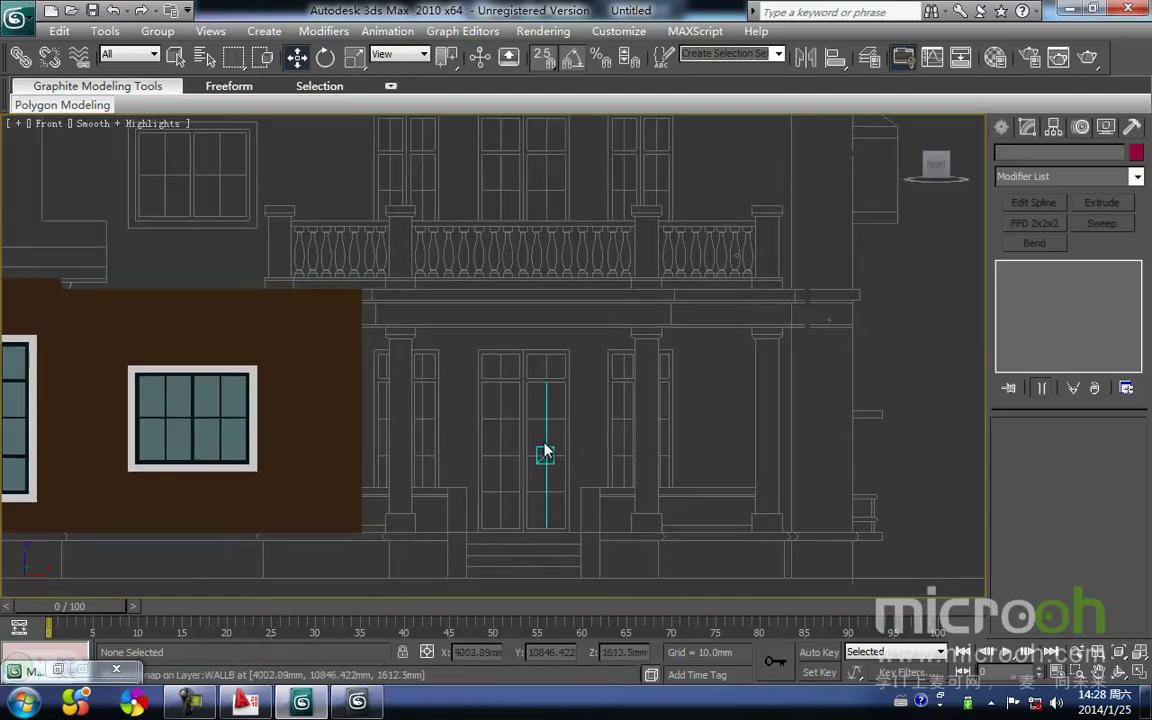
# Examine the angled wall ends and door openings of the front bay in the top-view floor plan
pyautogui.press('t')
pyautogui.press('z')
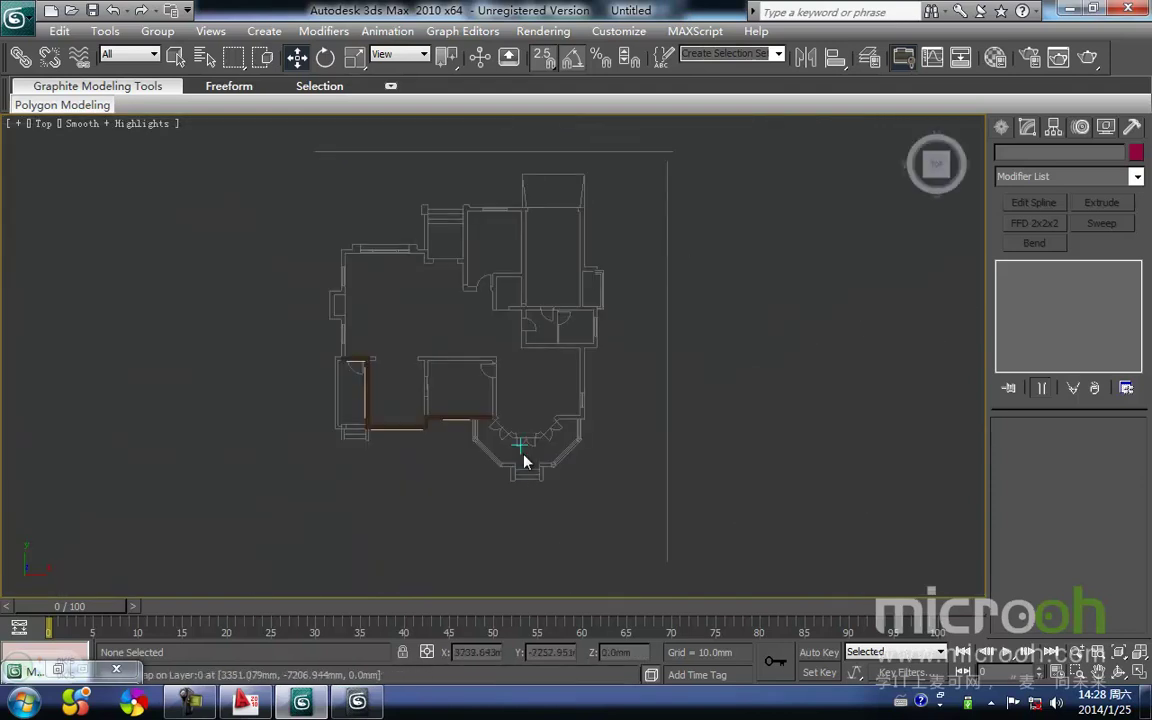
pyautogui.scroll(10, 524, 460)
pyautogui.moveTo(532, 416); pyautogui.dragTo(494, 352, button='middle')
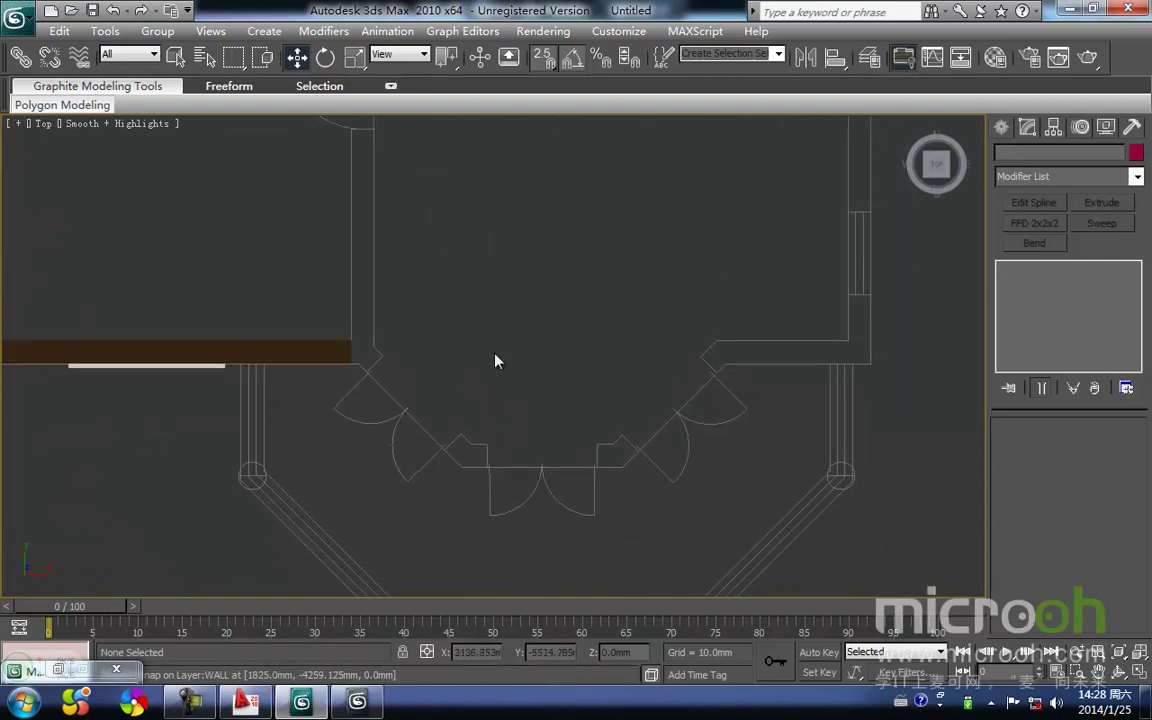
pyautogui.moveTo(550, 434); pyautogui.dragTo(538, 440, button='middle')
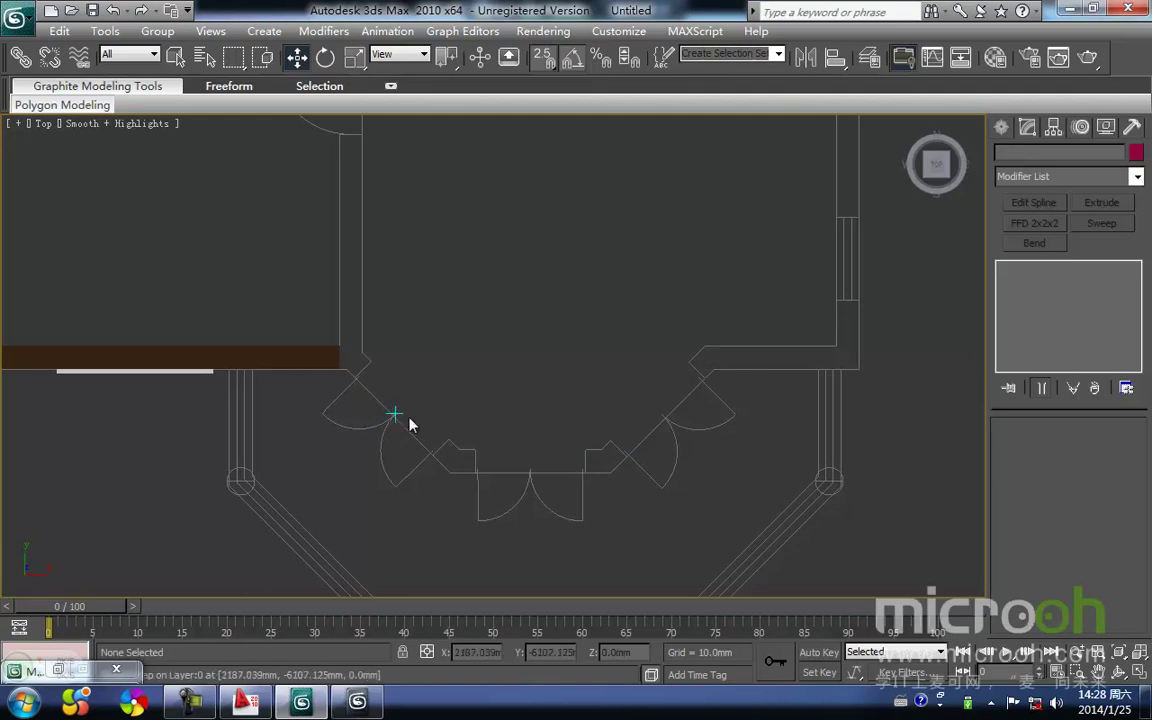
pyautogui.moveTo(518, 472); pyautogui.dragTo(621, 481, button='middle')
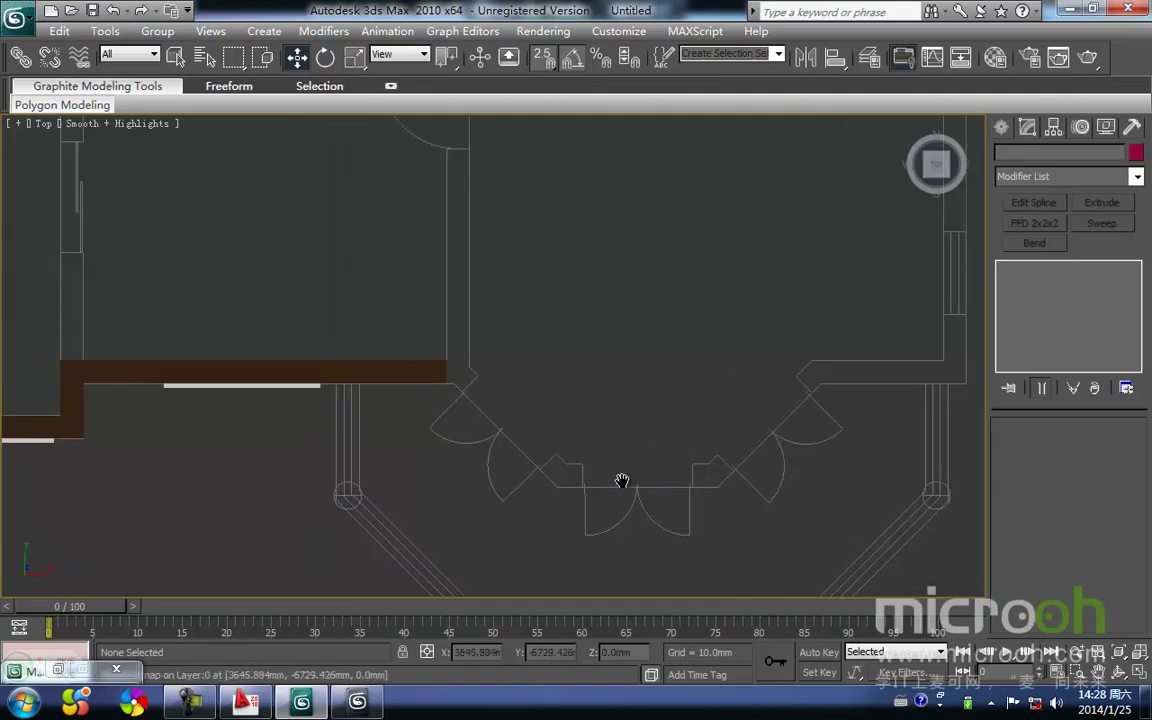
pyautogui.moveTo(890, 244); pyautogui.dragTo(802, 302, button='middle')
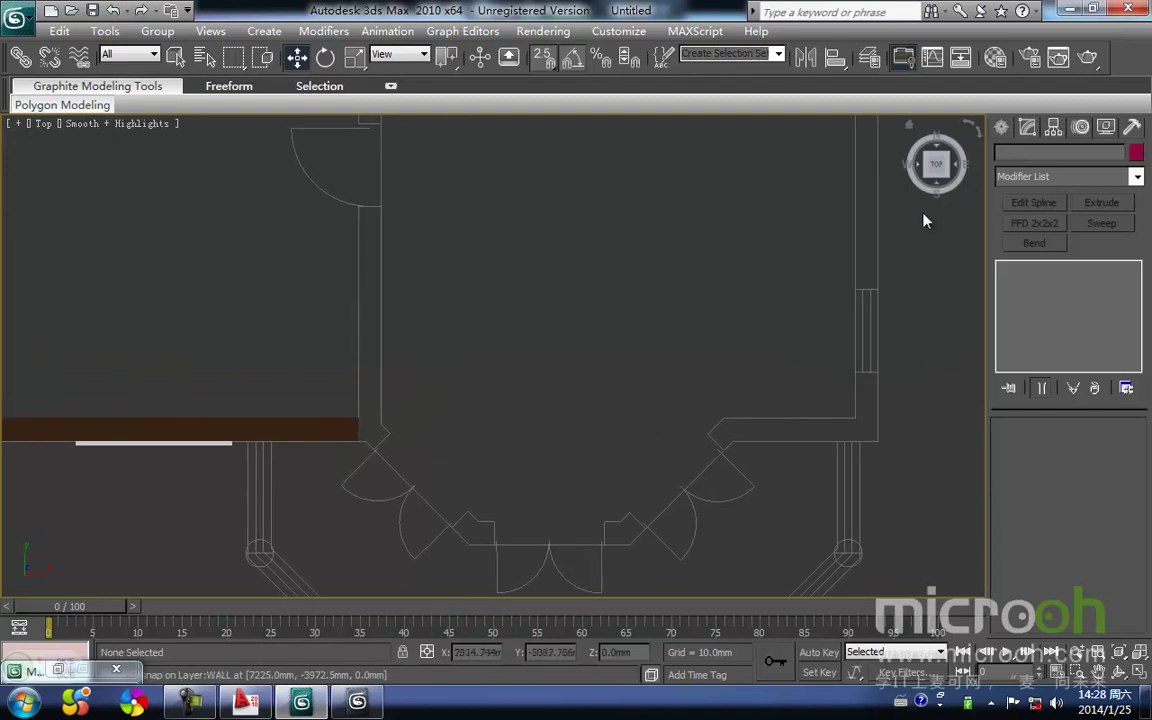
pyautogui.scroll(2, 360, 505)
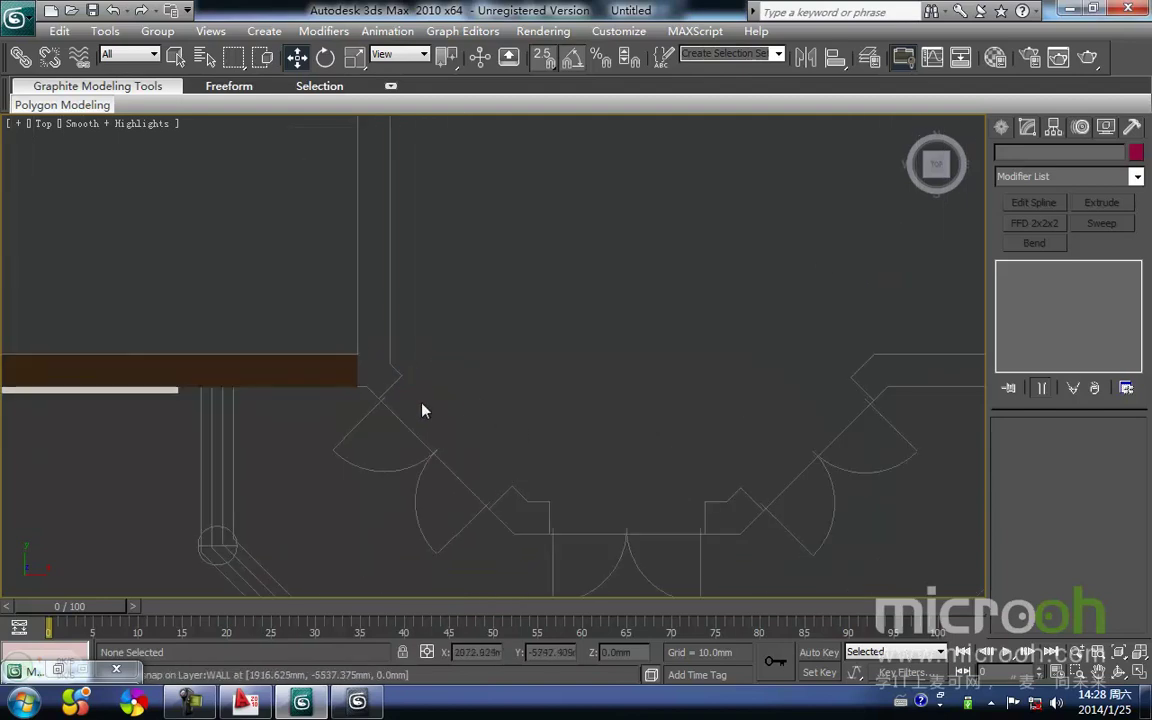
# Draw a closed line tracing the angled wall-end profile where the brown wall meets the bay, snapping to the plan corners
pyautogui.click(1002, 128)
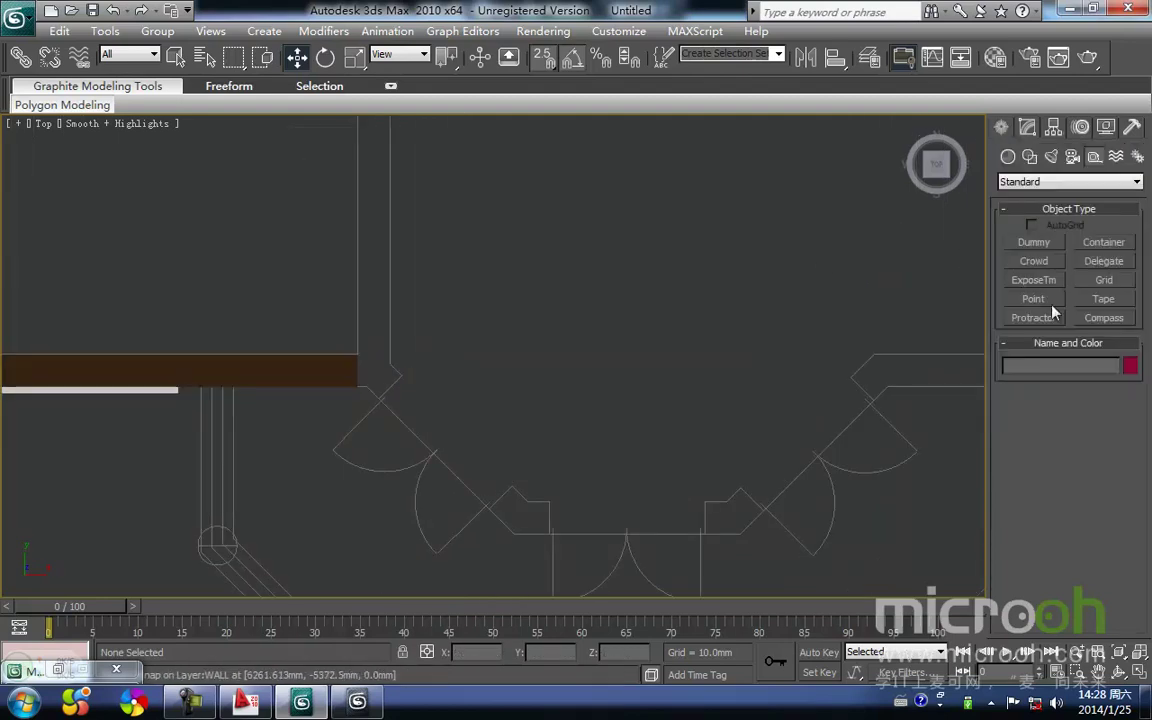
pyautogui.click(1009, 158)
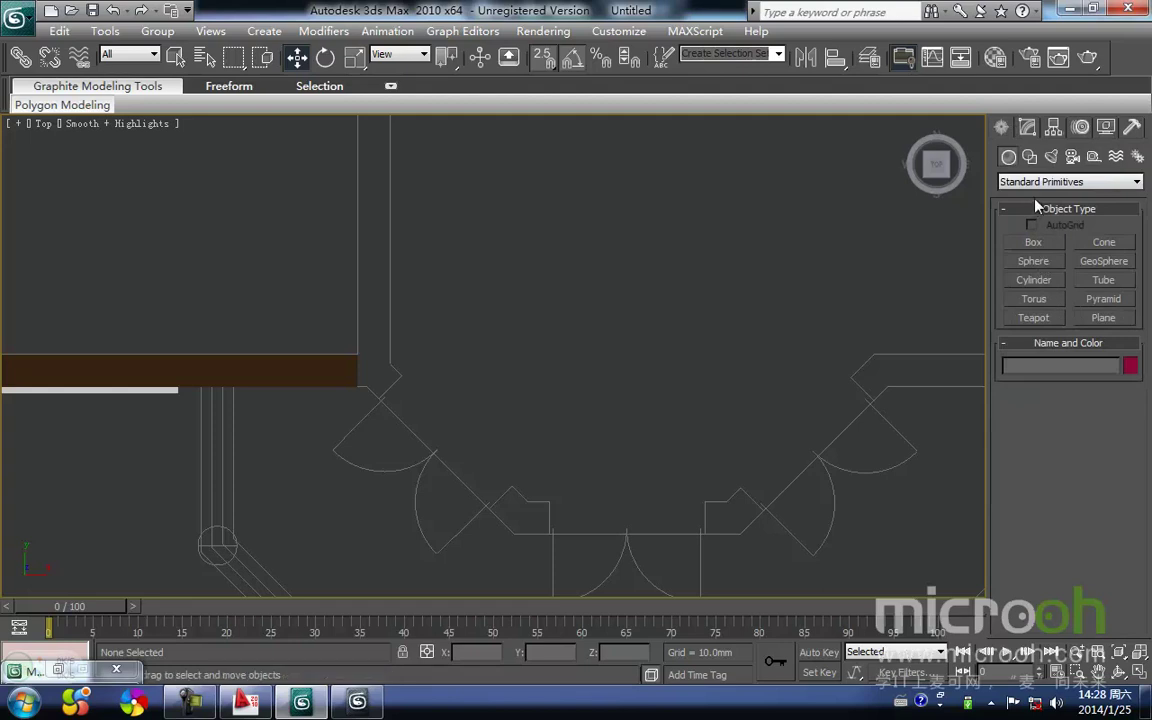
pyautogui.click(1030, 157)
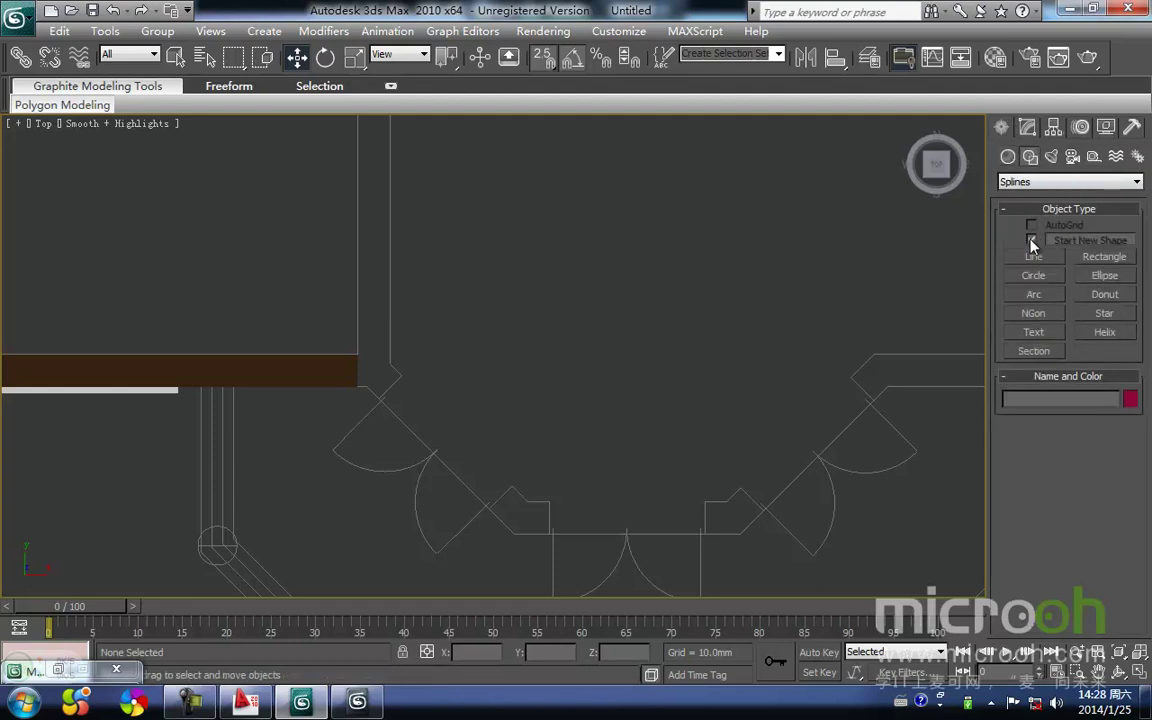
pyautogui.click(1034, 257)
pyautogui.scroll(4, 399, 375)
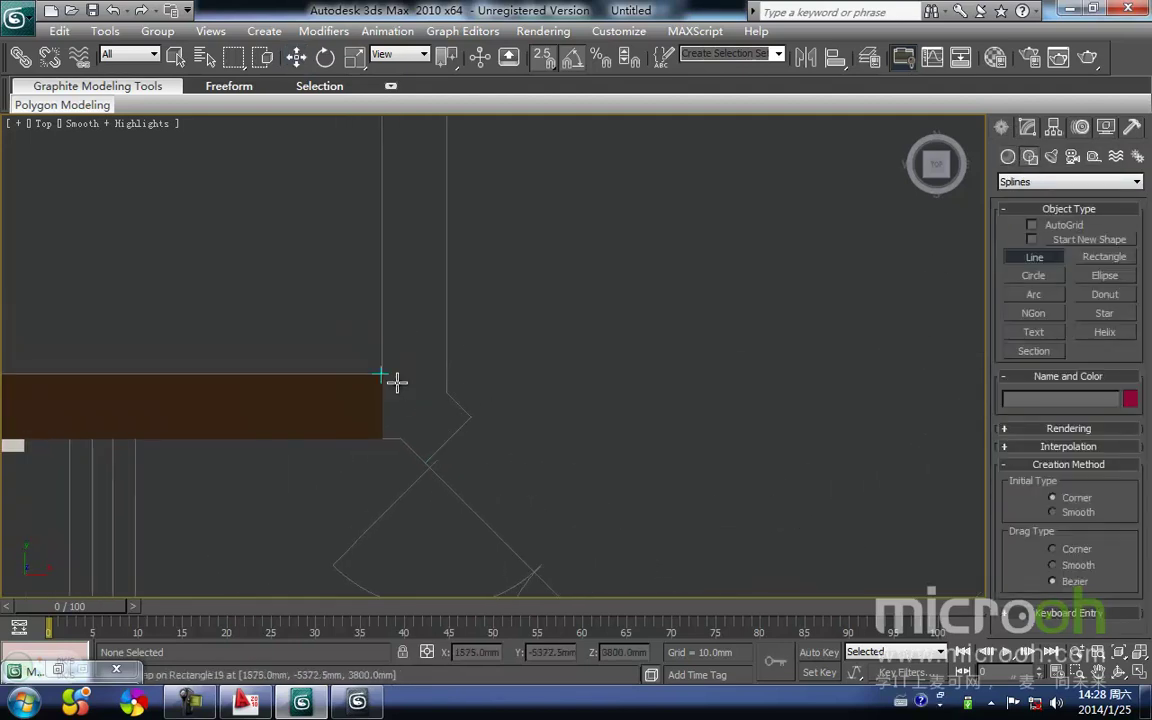
pyautogui.click(381, 374)
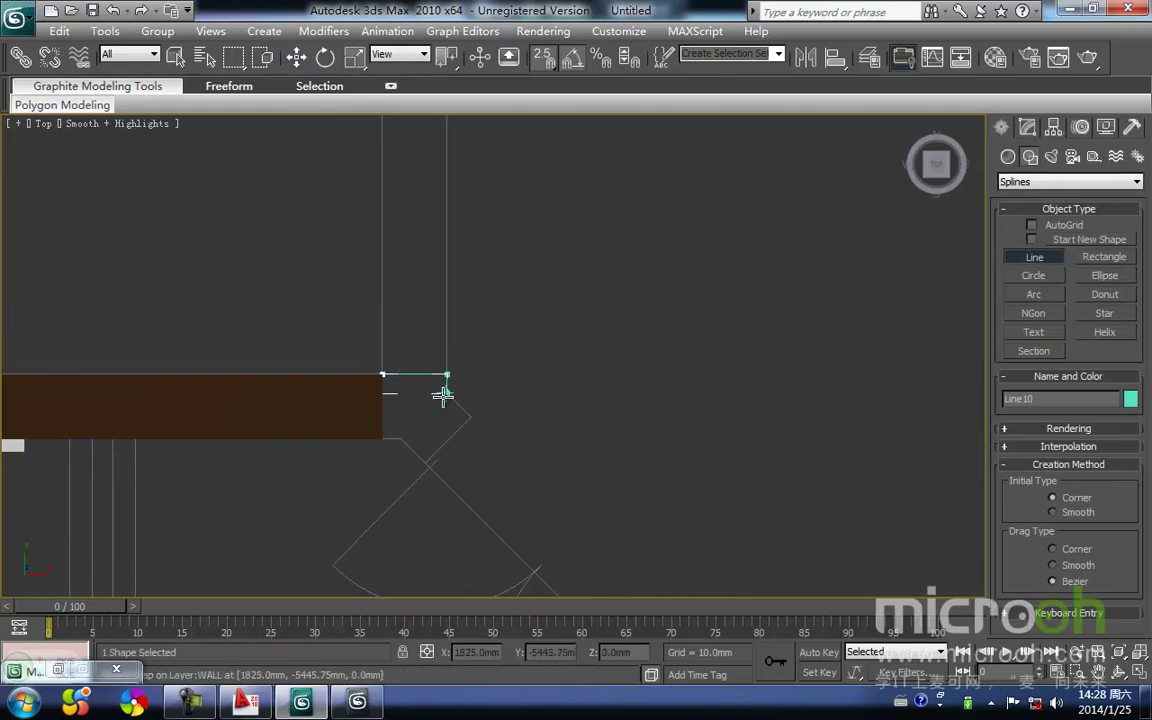
pyautogui.click(447, 392)
pyautogui.click(470, 416)
pyautogui.click(425, 462)
pyautogui.click(401, 439)
pyautogui.click(382, 439)
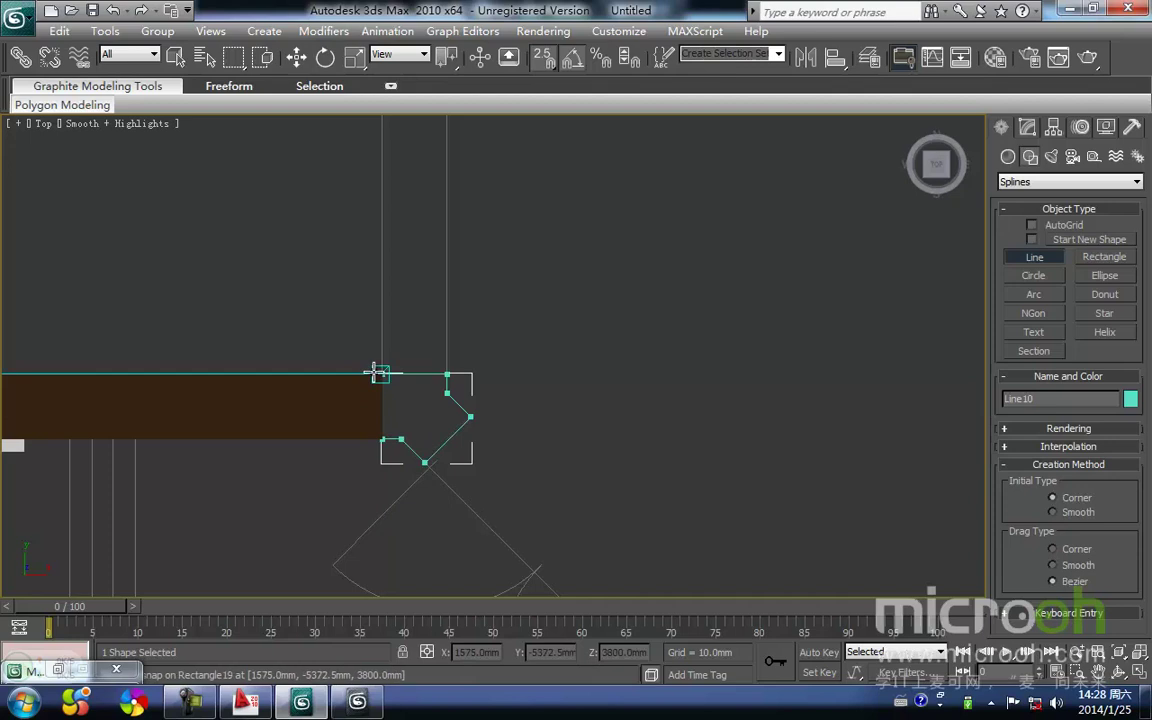
pyautogui.click(381, 374)
pyautogui.click(548, 409)
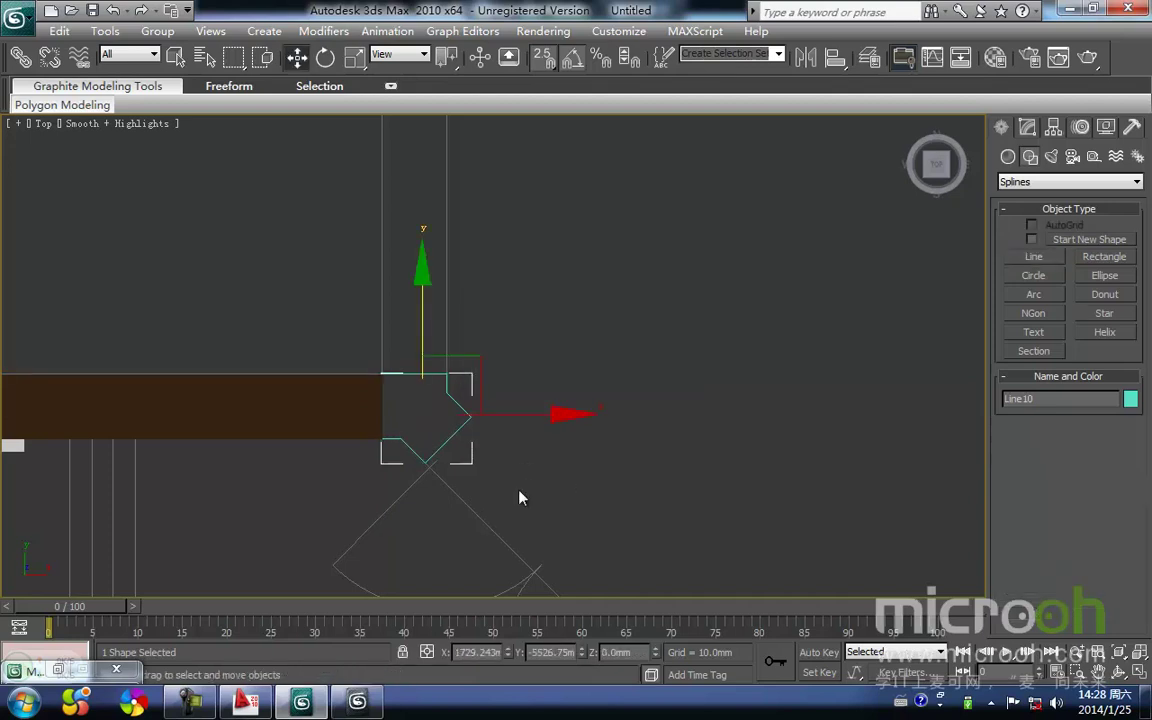
# Move the new wall-end outline in the front view down to the base of the brown wall at Z 600 mm
pyautogui.moveTo(430, 443); pyautogui.dragTo(449, 470, button='middle')
pyautogui.press('f')
pyautogui.press('z')
pyautogui.moveTo(515, 396); pyautogui.dragTo(487, 470, button='middle')
pyautogui.scroll(-10, 501, 478)
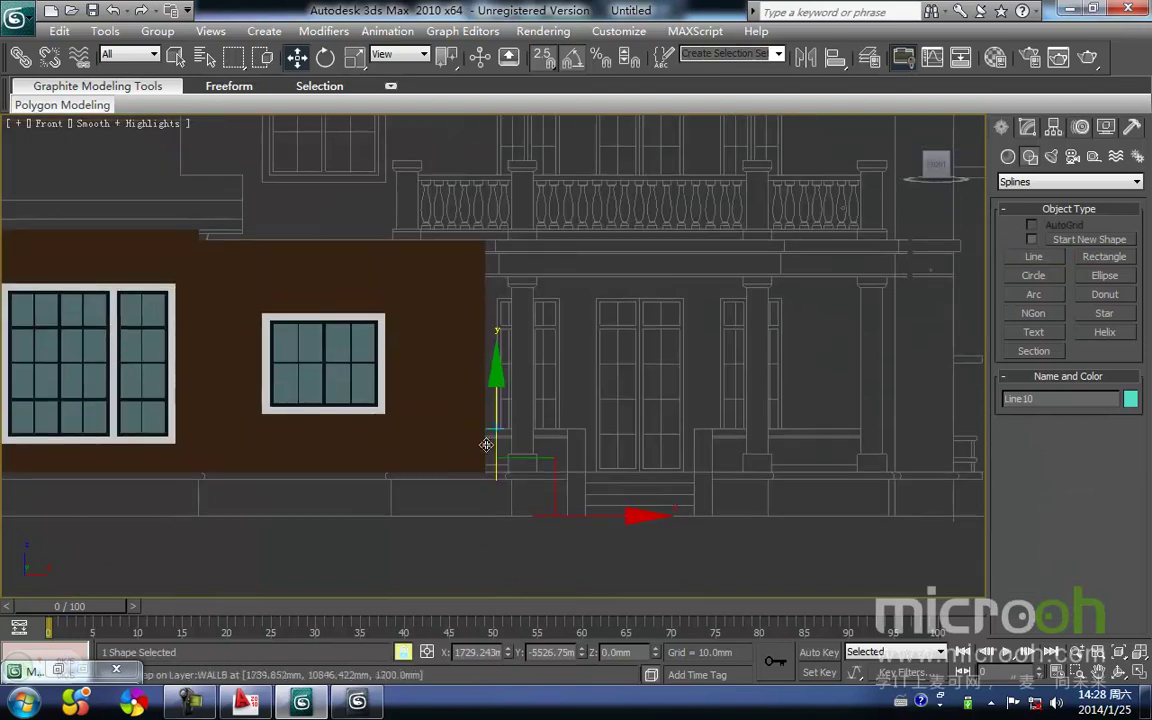
pyautogui.scroll(4, 489, 491)
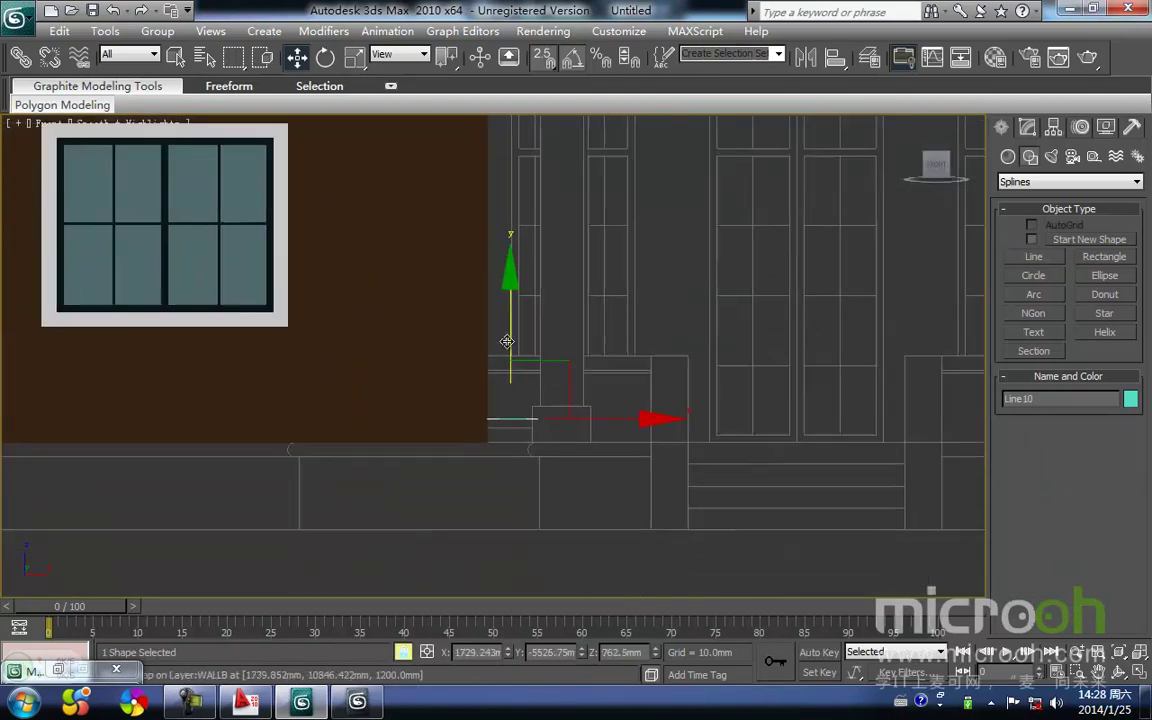
pyautogui.press('space')
pyautogui.click(507, 476)
pyautogui.click(518, 442)
# Measure the brown wall's height at its bay-side end with a Tape helper and delete the tape
pyautogui.moveTo(517, 421); pyautogui.dragTo(491, 484, button='middle')
pyautogui.scroll(-2, 491, 484)
pyautogui.moveTo(514, 360); pyautogui.dragTo(506, 415, button='middle')
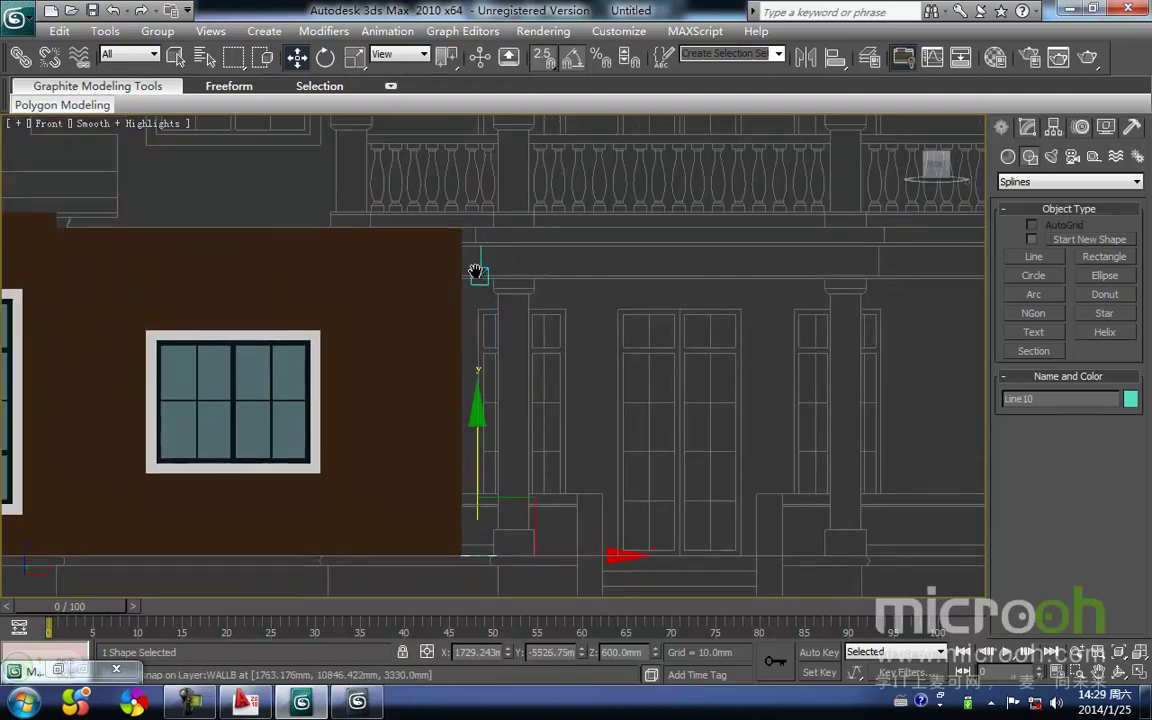
pyautogui.moveTo(476, 271); pyautogui.dragTo(480, 251, button='middle')
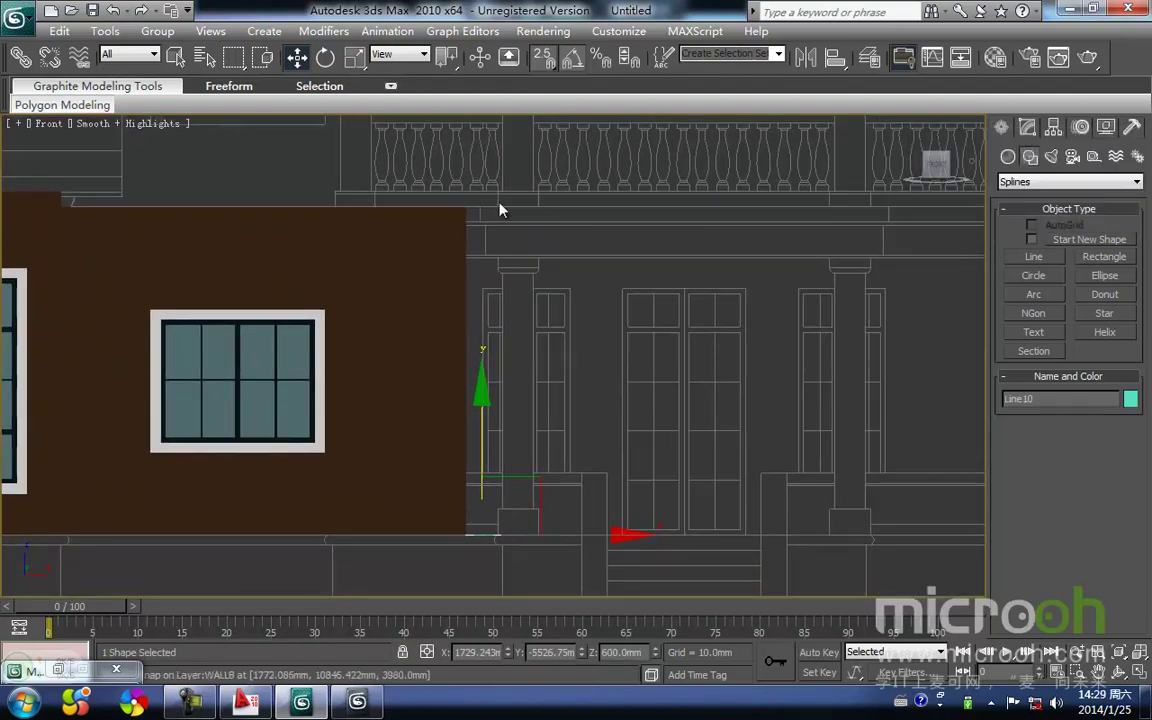
pyautogui.click(1027, 127)
pyautogui.click(1001, 128)
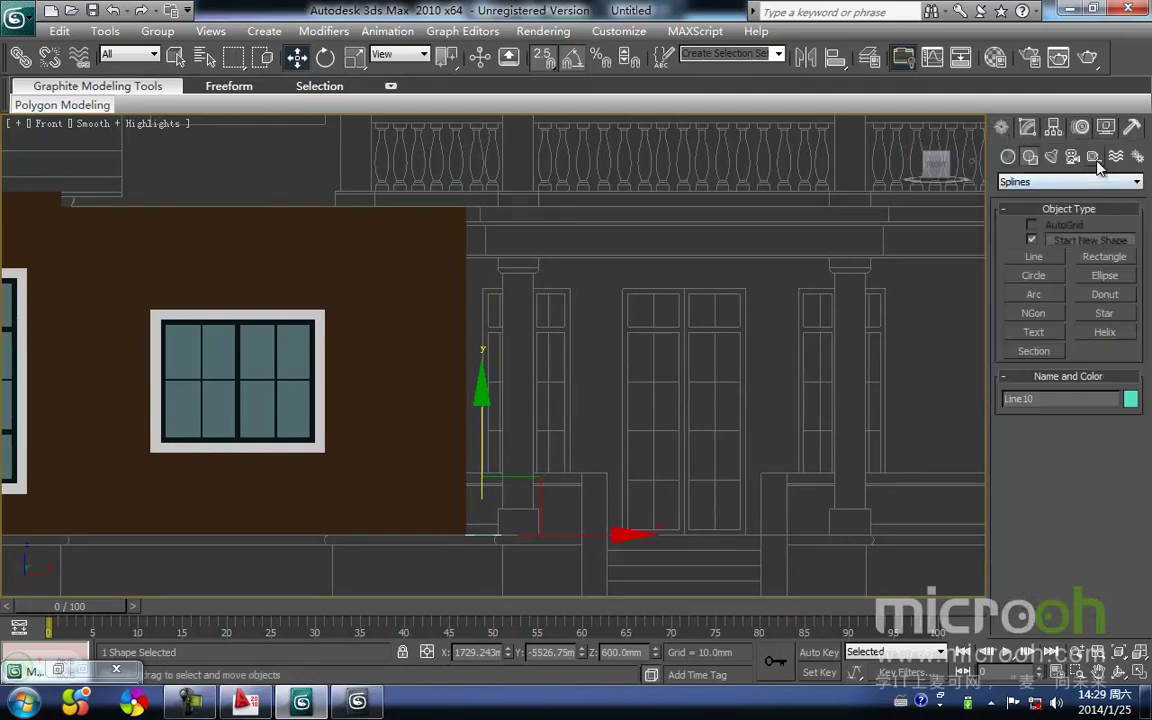
pyautogui.click(1095, 158)
pyautogui.click(1104, 299)
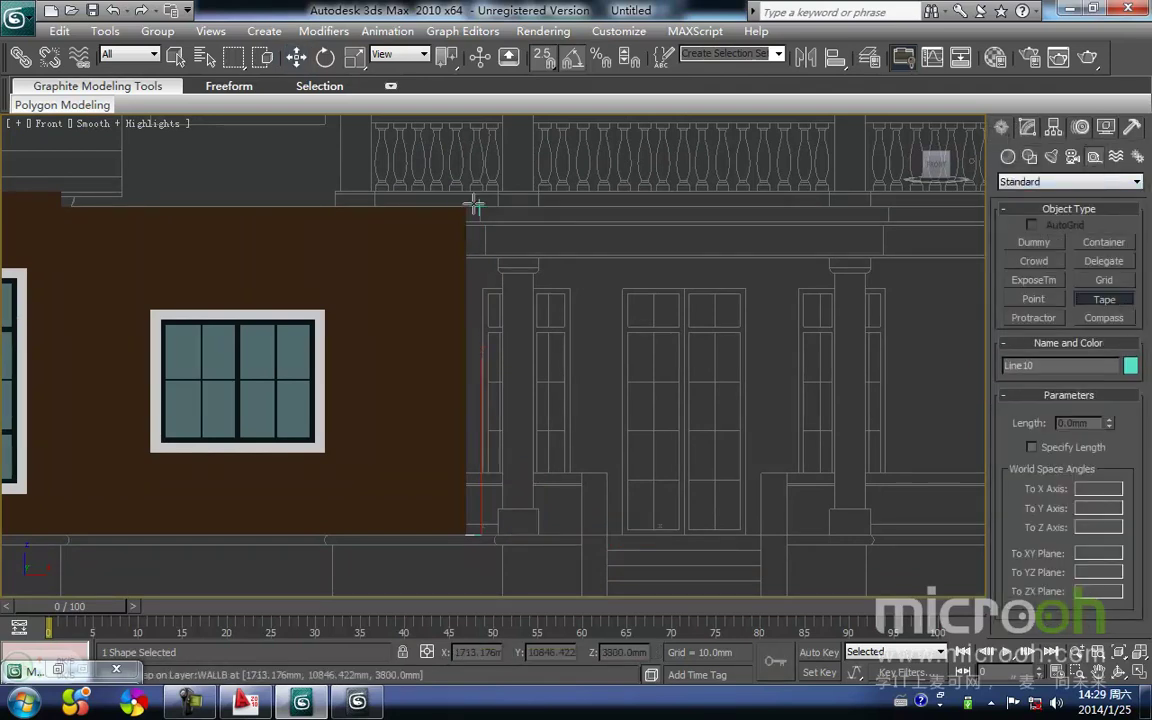
pyautogui.moveTo(470, 203); pyautogui.dragTo(458, 527)
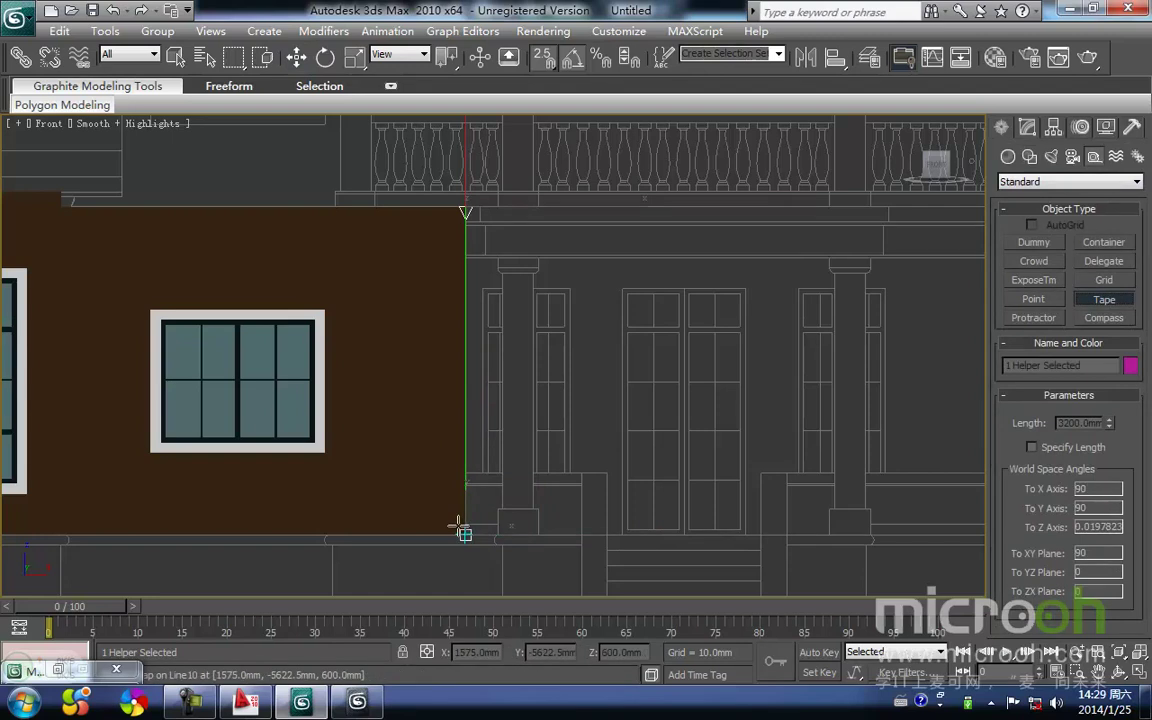
pyautogui.press('Delete')
pyautogui.press('w')
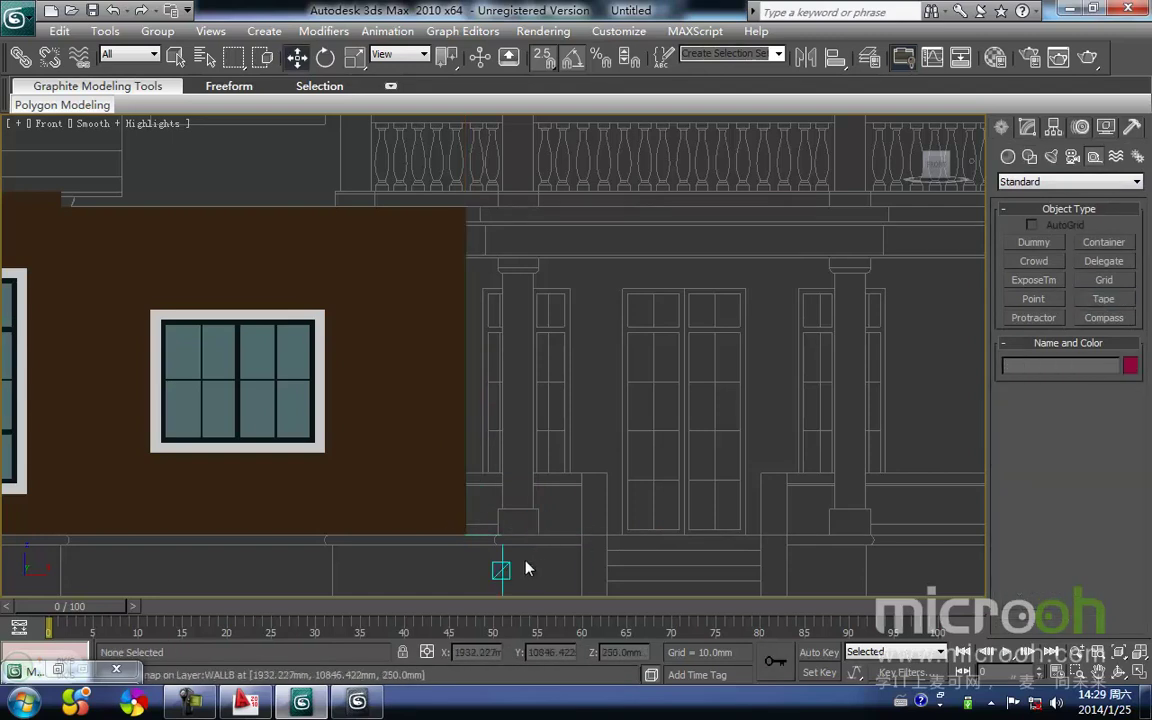
# Extrude the wall-end outline by 3200 mm
pyautogui.click(492, 535)
pyautogui.click(1027, 128)
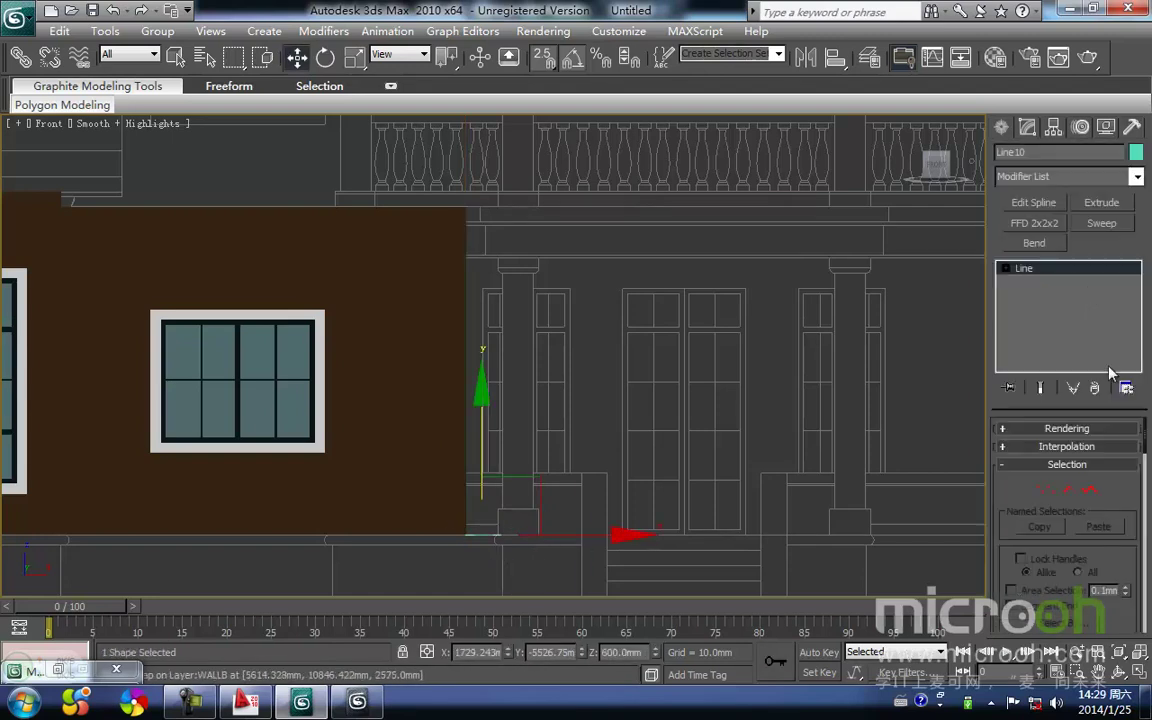
pyautogui.click(1102, 203)
pyautogui.rightClick(1117, 457)
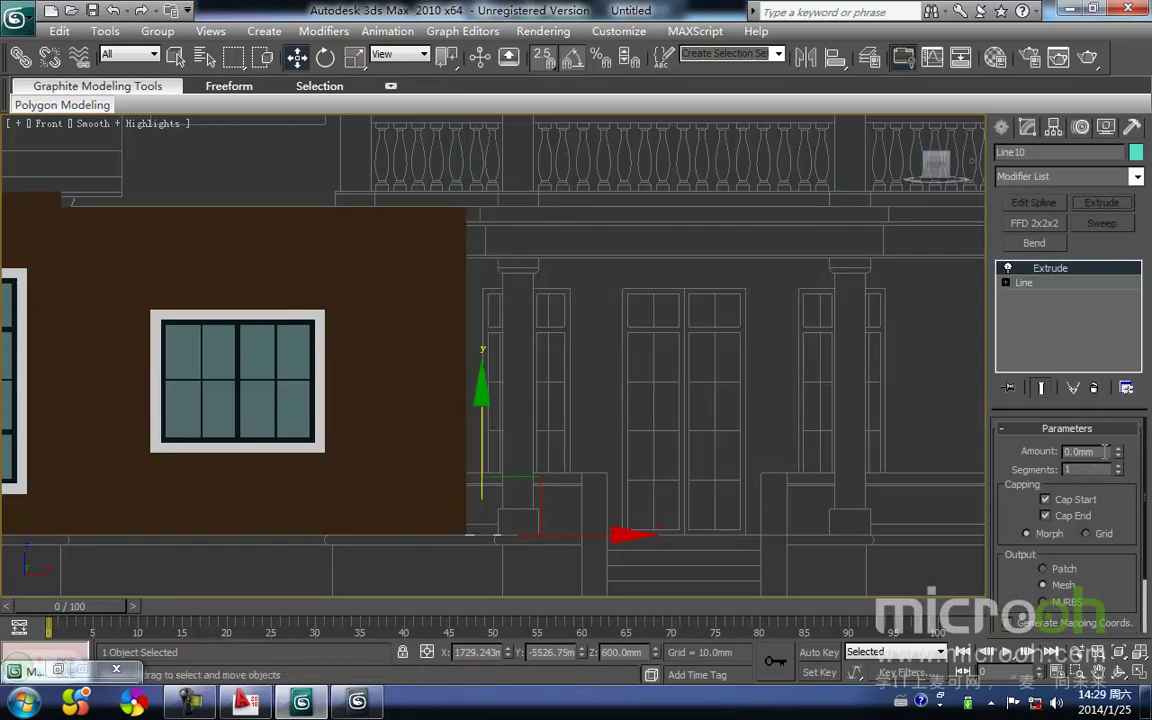
pyautogui.press('Return')
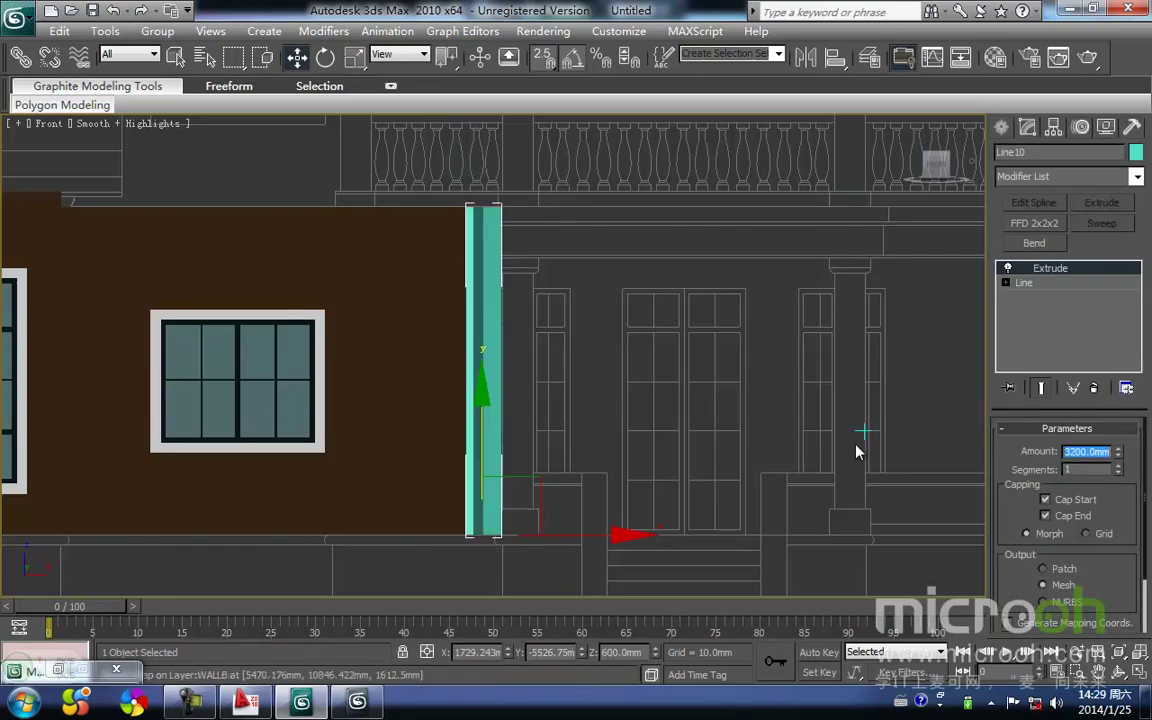
# Assign the brown 文化石贴面 material to the extruded wall end and put the Material Editor away
pyautogui.click(700, 335)
pyautogui.click(492, 324)
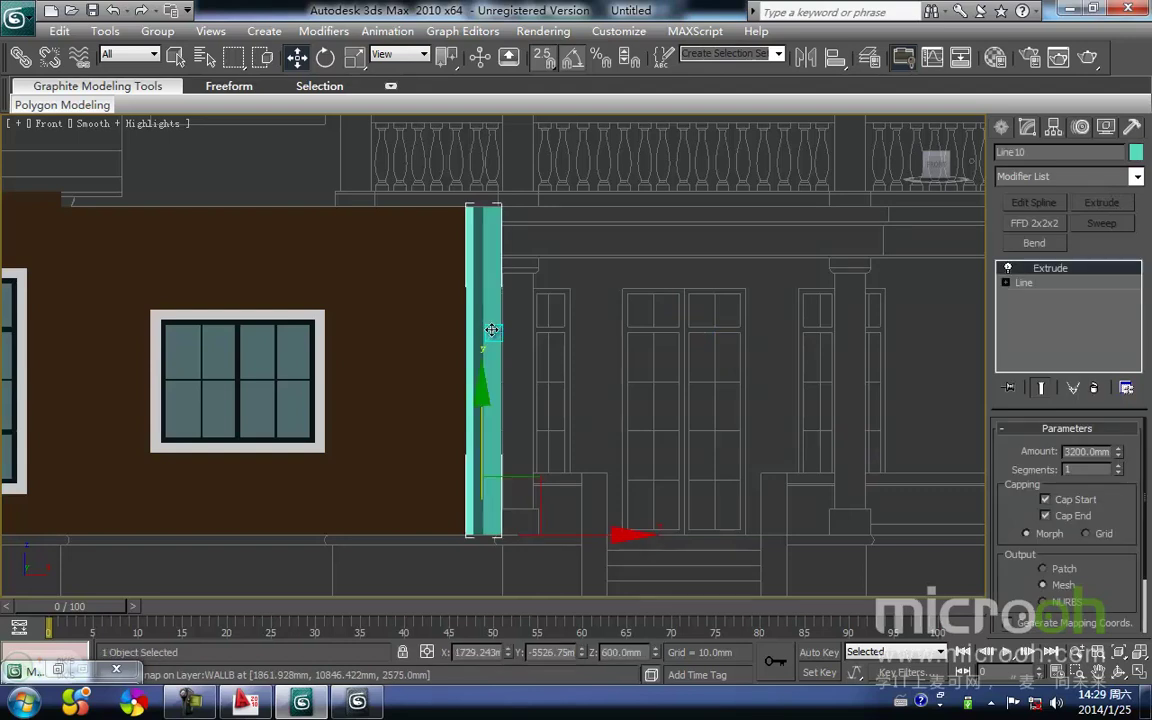
pyautogui.press('m')
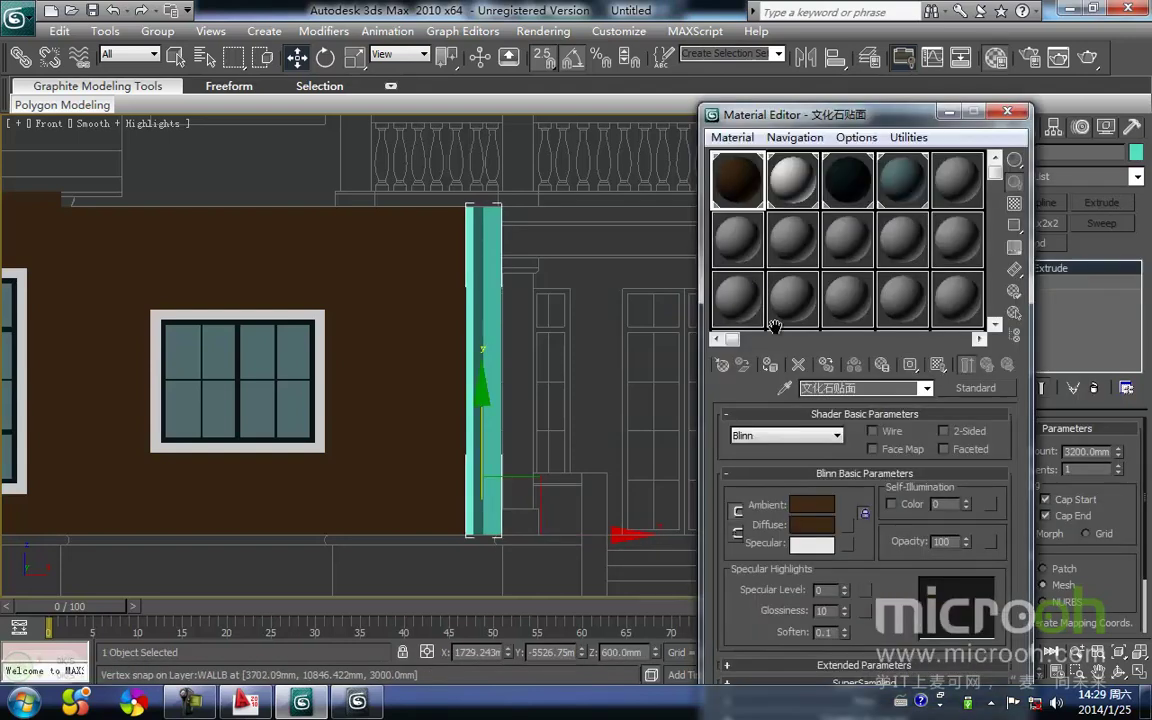
pyautogui.click(772, 365)
pyautogui.click(661, 352)
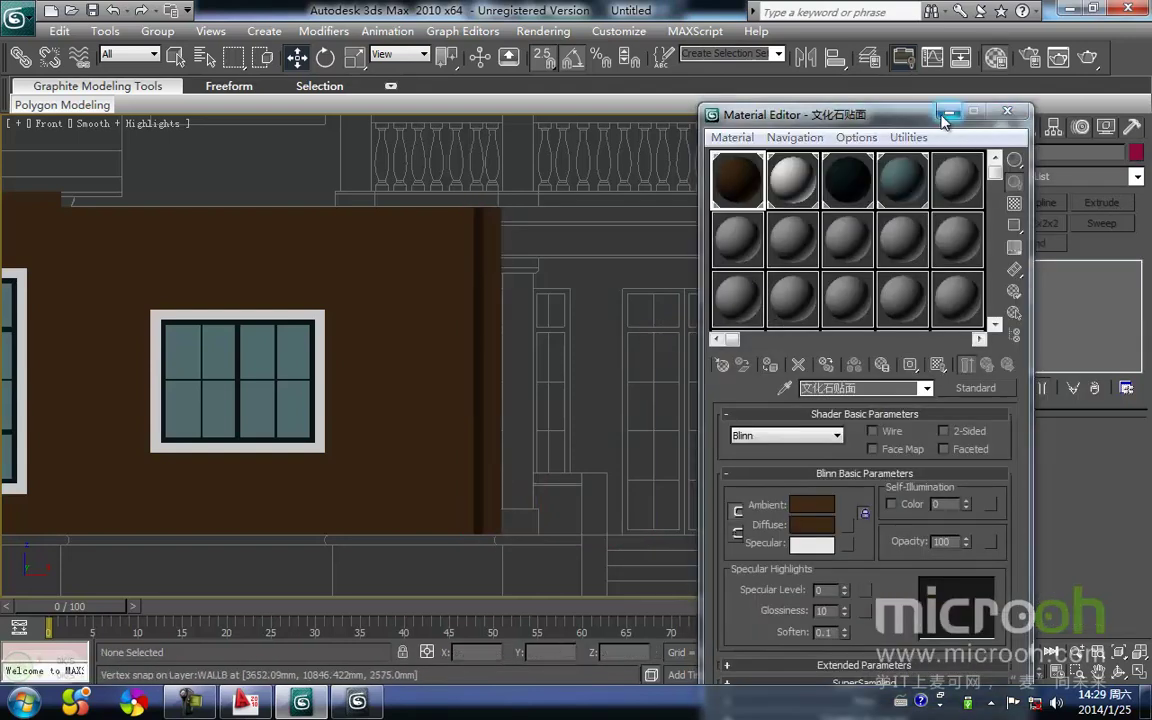
pyautogui.click(944, 115)
# Draw a closed line in the top view tracing the wall pier on the west side of the bay's central double door
pyautogui.moveTo(701, 383); pyautogui.dragTo(645, 363, button='middle')
pyautogui.press('t')
pyautogui.scroll(-5, 600, 340)
pyautogui.scroll(8, 643, 437)
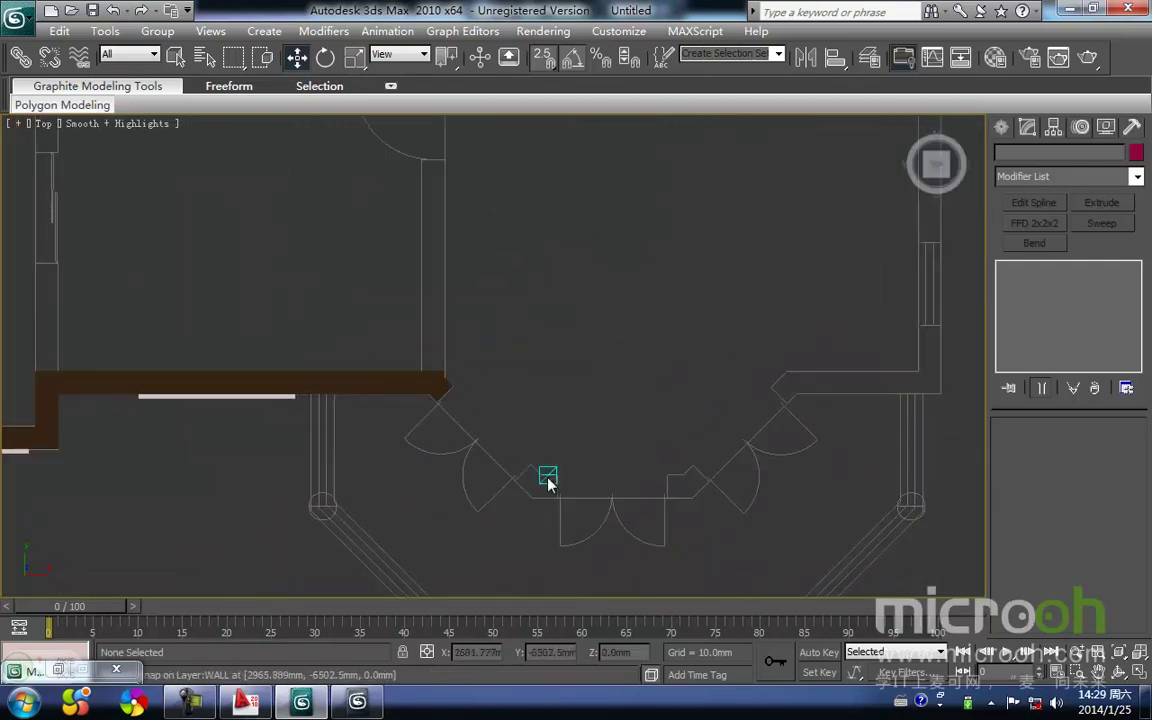
pyautogui.moveTo(540, 484); pyautogui.dragTo(450, 481, button='middle')
pyautogui.click(1001, 127)
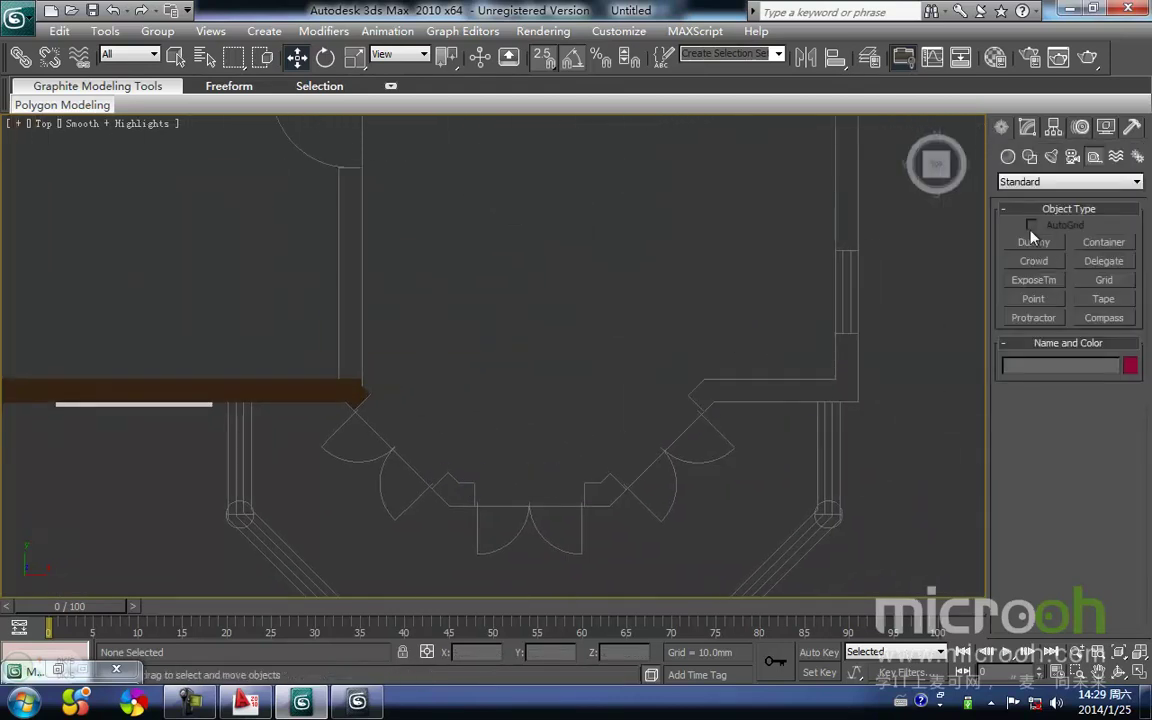
pyautogui.click(1030, 157)
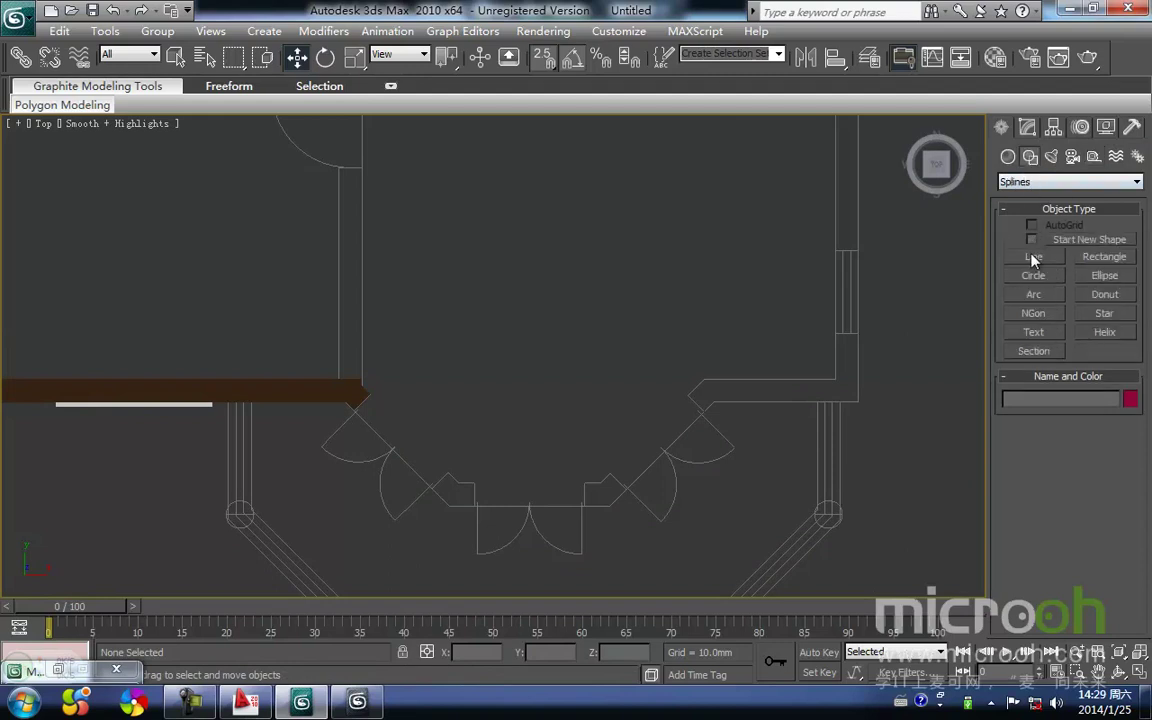
pyautogui.click(1034, 257)
pyautogui.moveTo(520, 423); pyautogui.dragTo(590, 318, button='middle')
pyautogui.scroll(4, 549, 355)
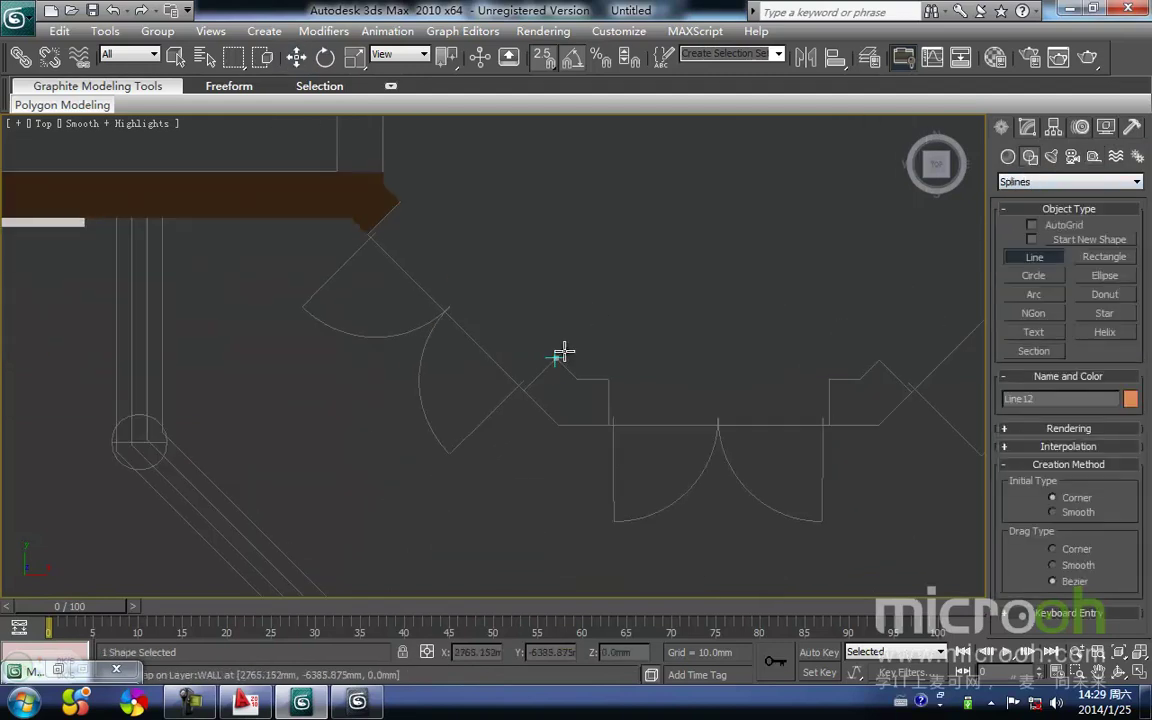
pyautogui.click(578, 379)
pyautogui.click(608, 379)
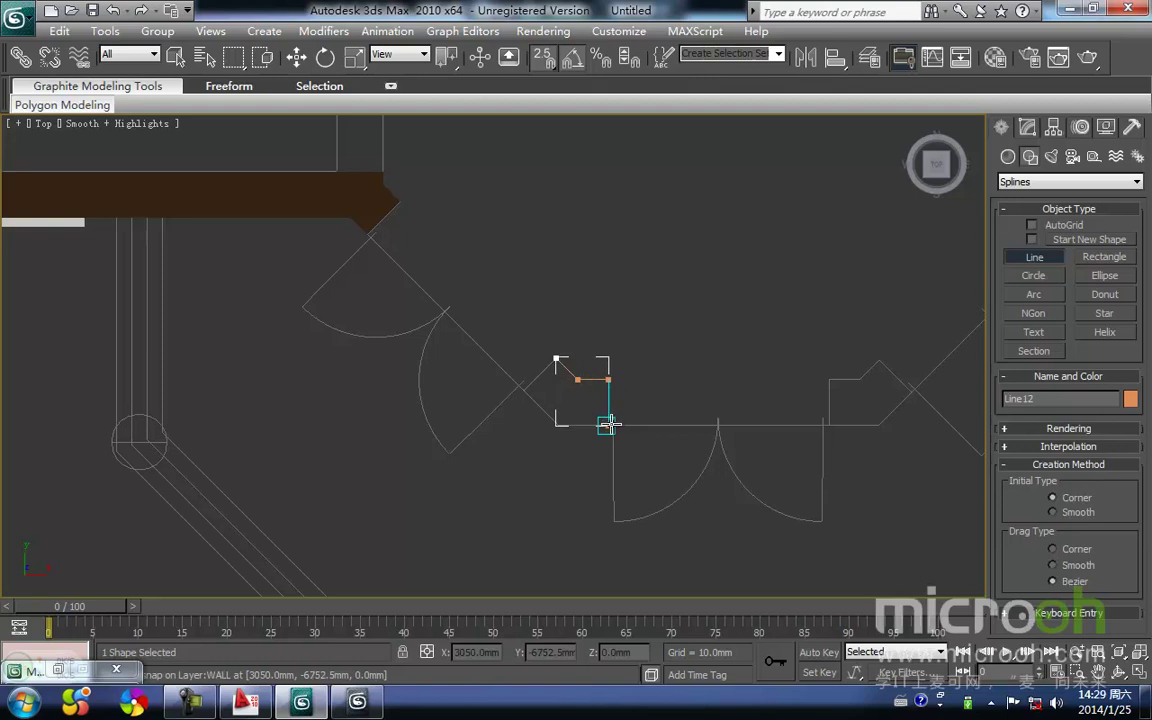
pyautogui.click(525, 393)
pyautogui.click(556, 358)
pyautogui.click(580, 406)
# Draw a matching closed line tracing the wall pier on the east side of the bay's central double door
pyautogui.moveTo(787, 362); pyautogui.dragTo(472, 405, button='middle')
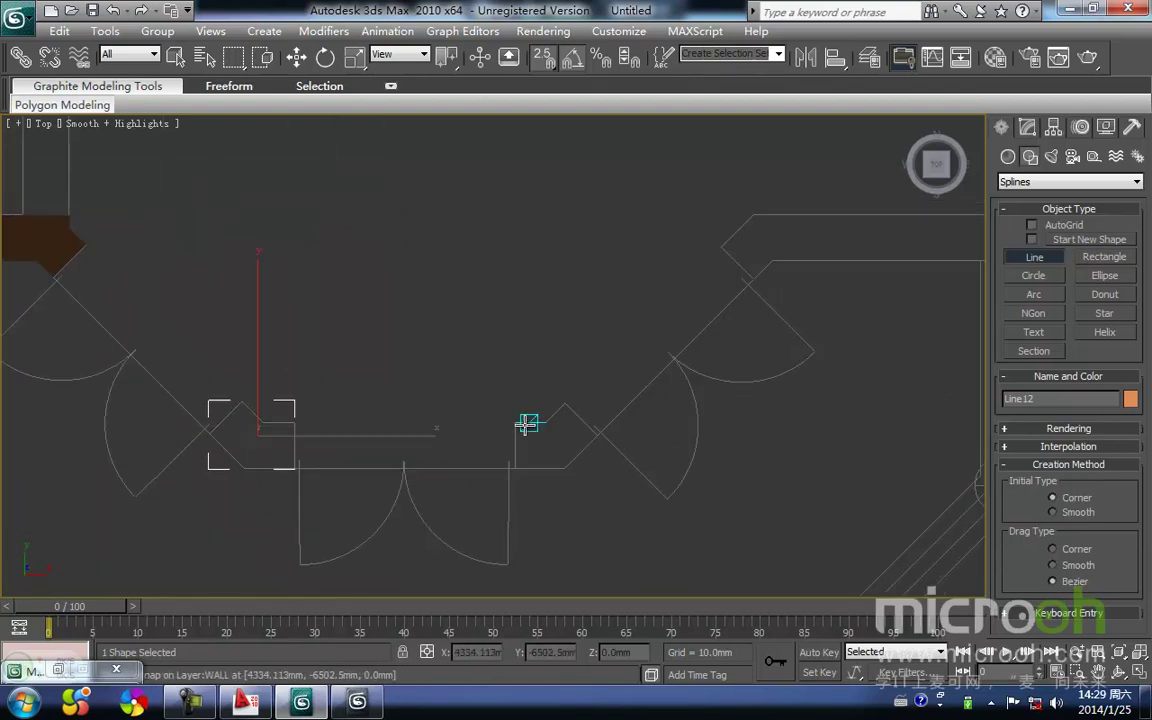
pyautogui.click(514, 422)
pyautogui.click(565, 403)
pyautogui.click(597, 435)
pyautogui.click(565, 468)
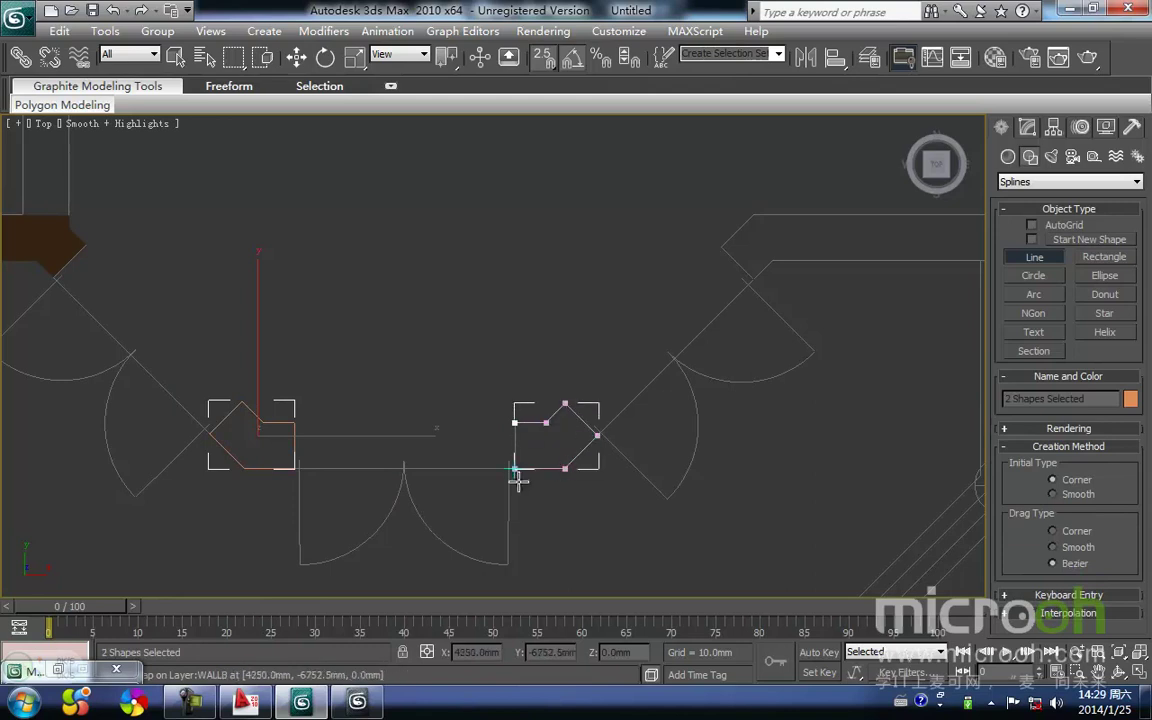
pyautogui.click(512, 423)
pyautogui.click(557, 414)
pyautogui.moveTo(690, 338); pyautogui.dragTo(511, 484, button='middle')
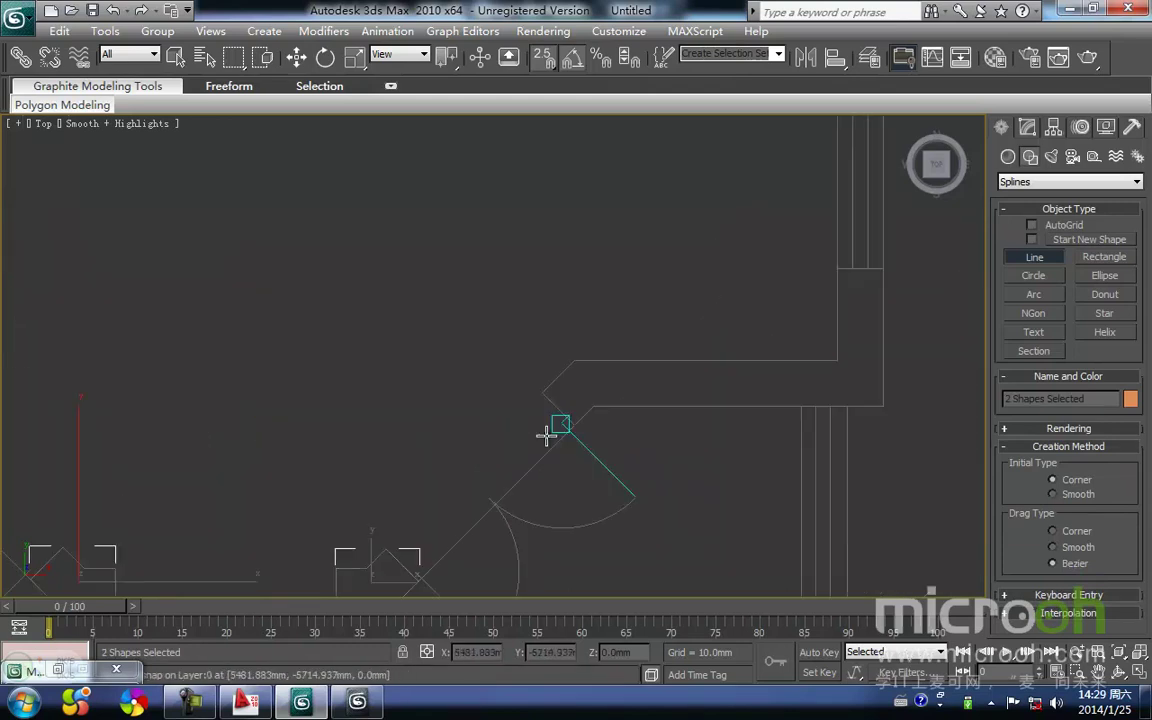
# Draw a closed line tracing the L-shaped wall section on the east side of the bay
pyautogui.click(541, 395)
pyautogui.click(575, 425)
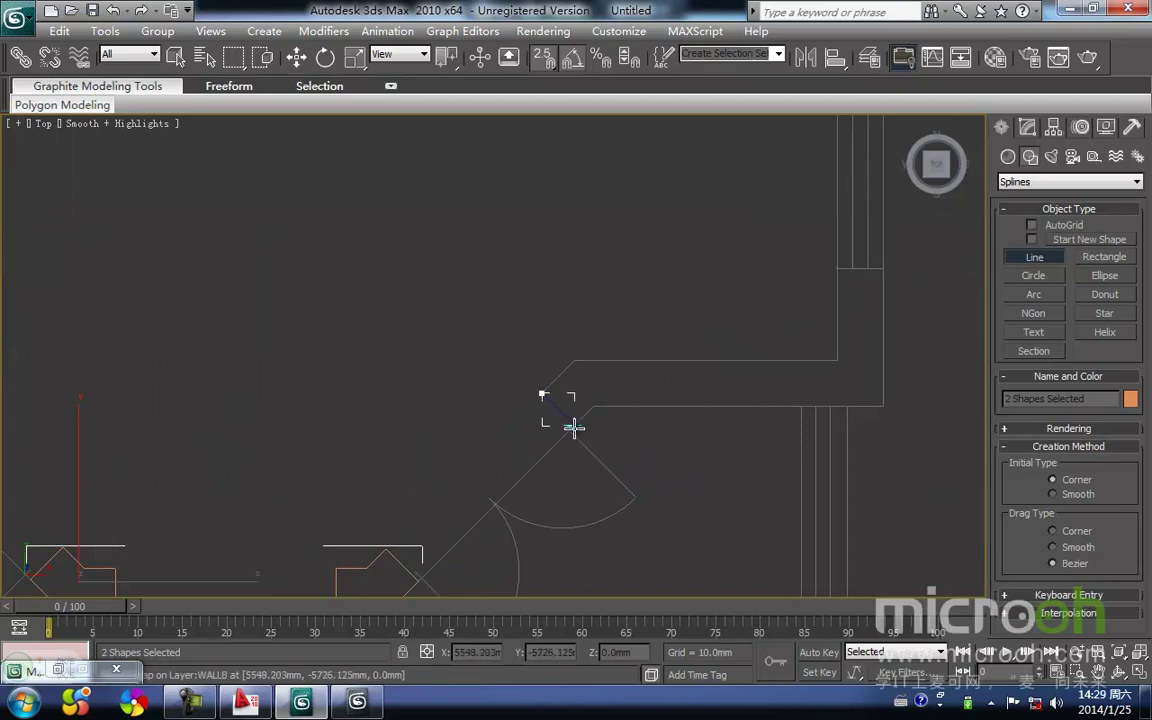
pyautogui.click(595, 407)
pyautogui.click(883, 391)
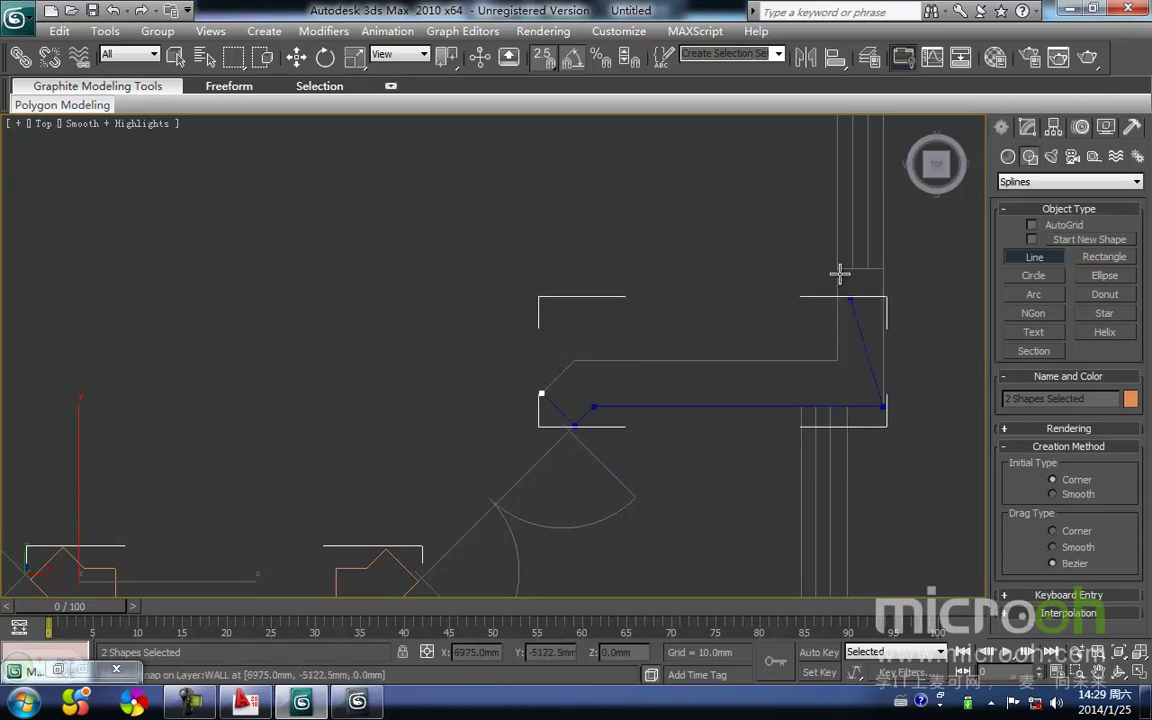
pyautogui.click(838, 360)
pyautogui.click(541, 390)
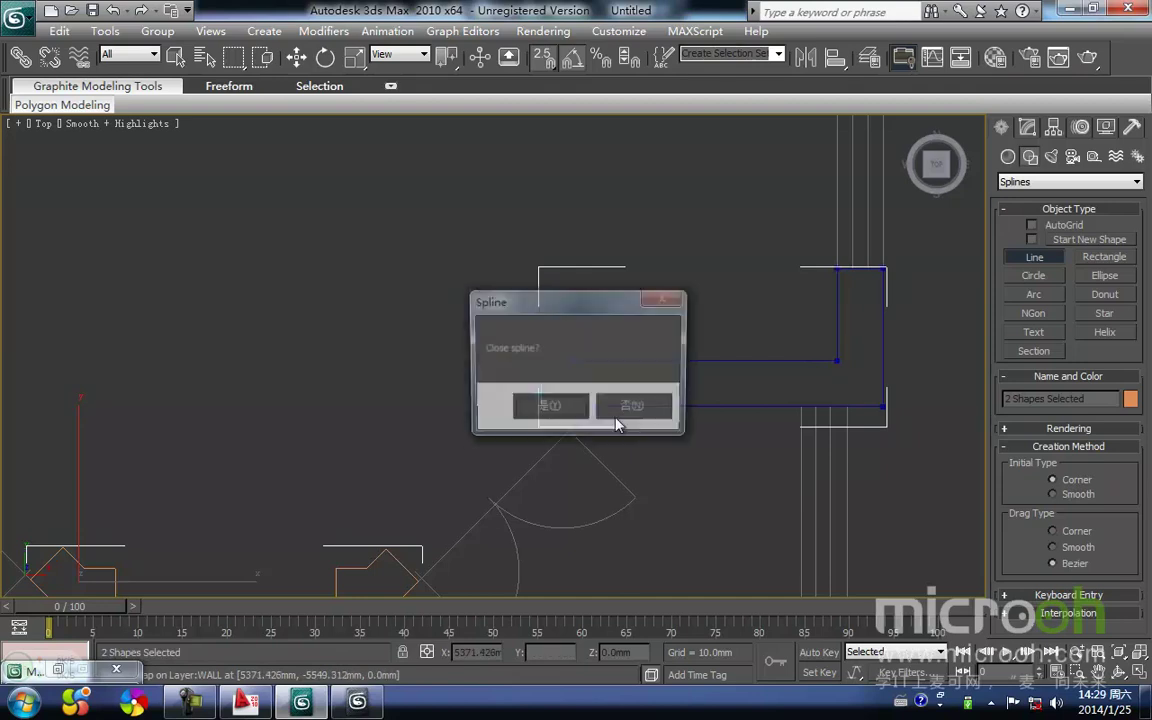
pyautogui.click(572, 407)
pyautogui.rightClick(648, 462)
pyautogui.scroll(-2, 637, 477)
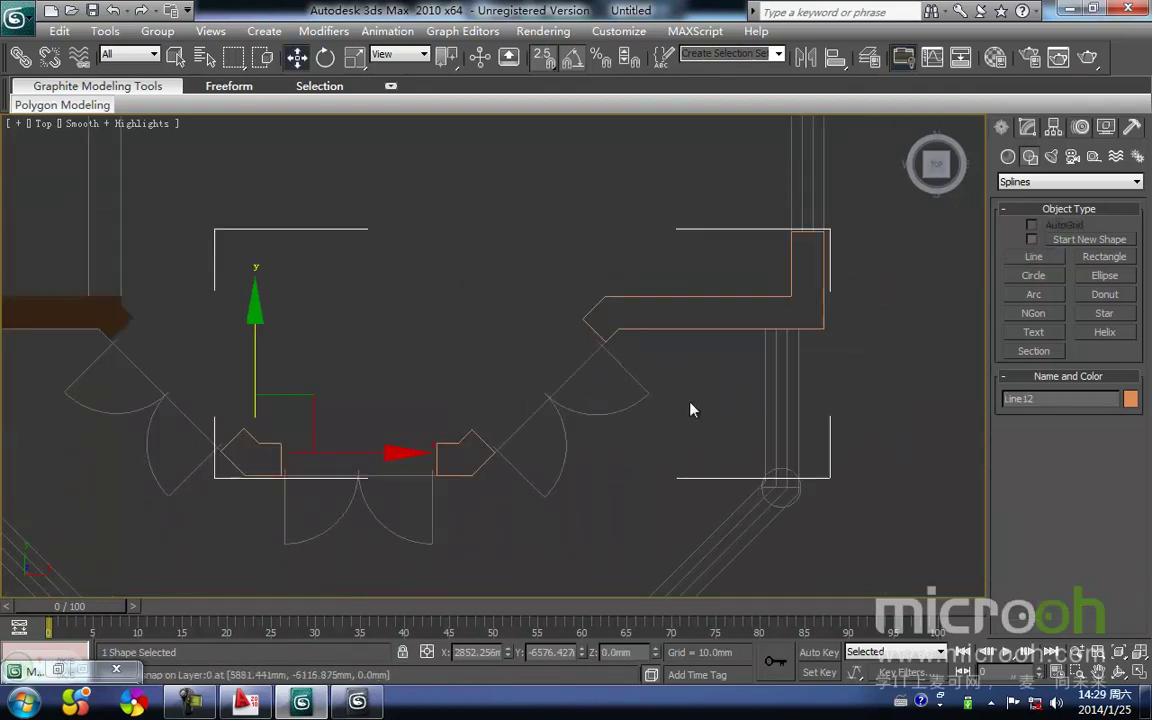
# Extrude the two door pier outlines and the L-shaped east wall outline by 3200 mm
pyautogui.click(1028, 128)
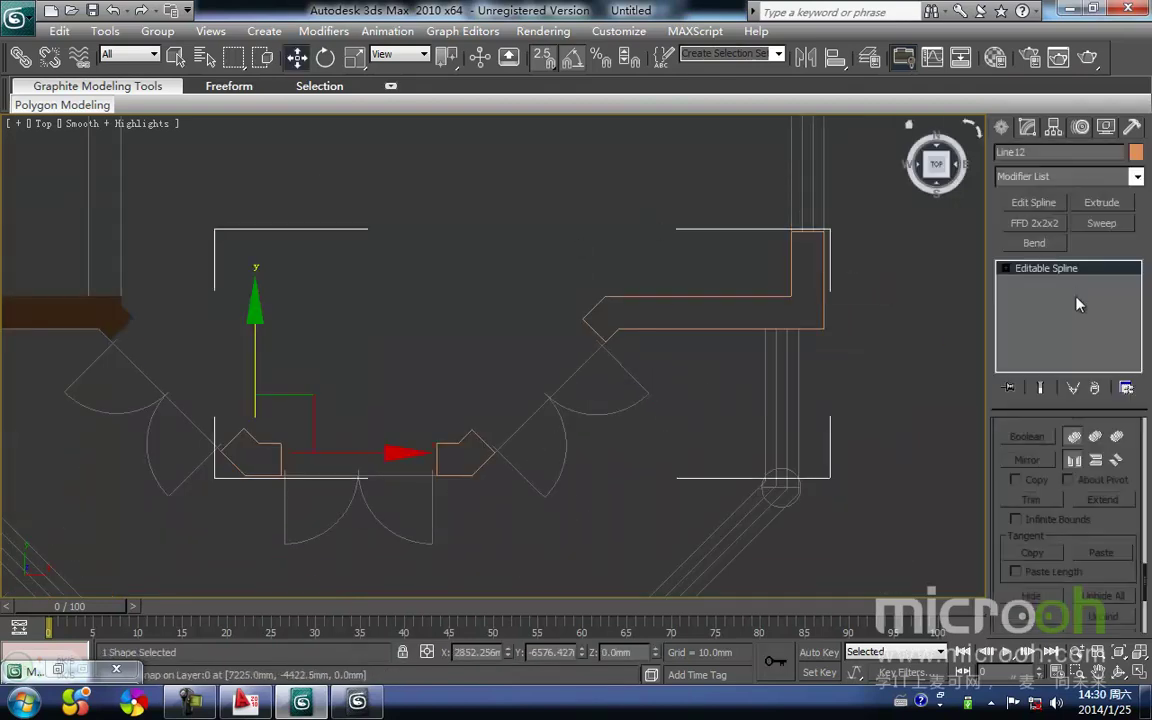
pyautogui.click(1101, 203)
pyautogui.moveTo(603, 487); pyautogui.dragTo(733, 442, button='middle')
pyautogui.moveTo(687, 467); pyautogui.dragTo(520, 348)
# Raise the extruded piers and east wall in the front view to Z 600 mm, level with the existing wall's base
pyautogui.press('f')
pyautogui.scroll(-4, 505, 390)
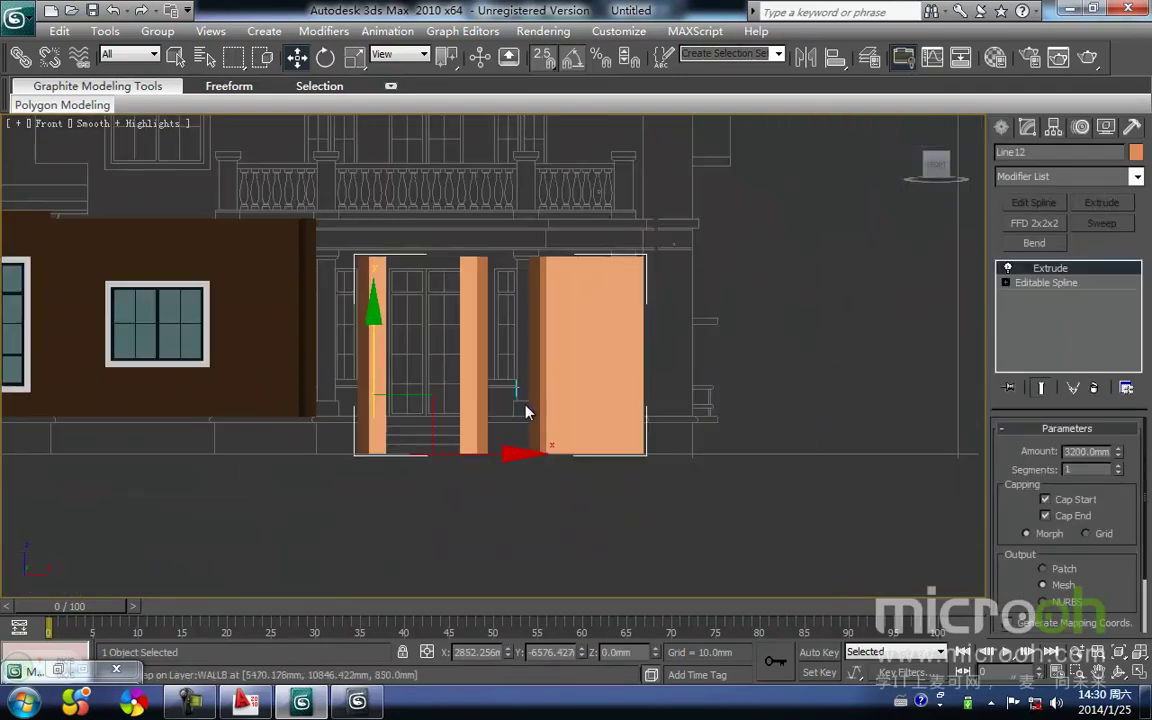
pyautogui.moveTo(390, 393); pyautogui.dragTo(455, 415, button='middle')
pyautogui.moveTo(455, 415); pyautogui.dragTo(435, 378)
pyautogui.scroll(4, 455, 385)
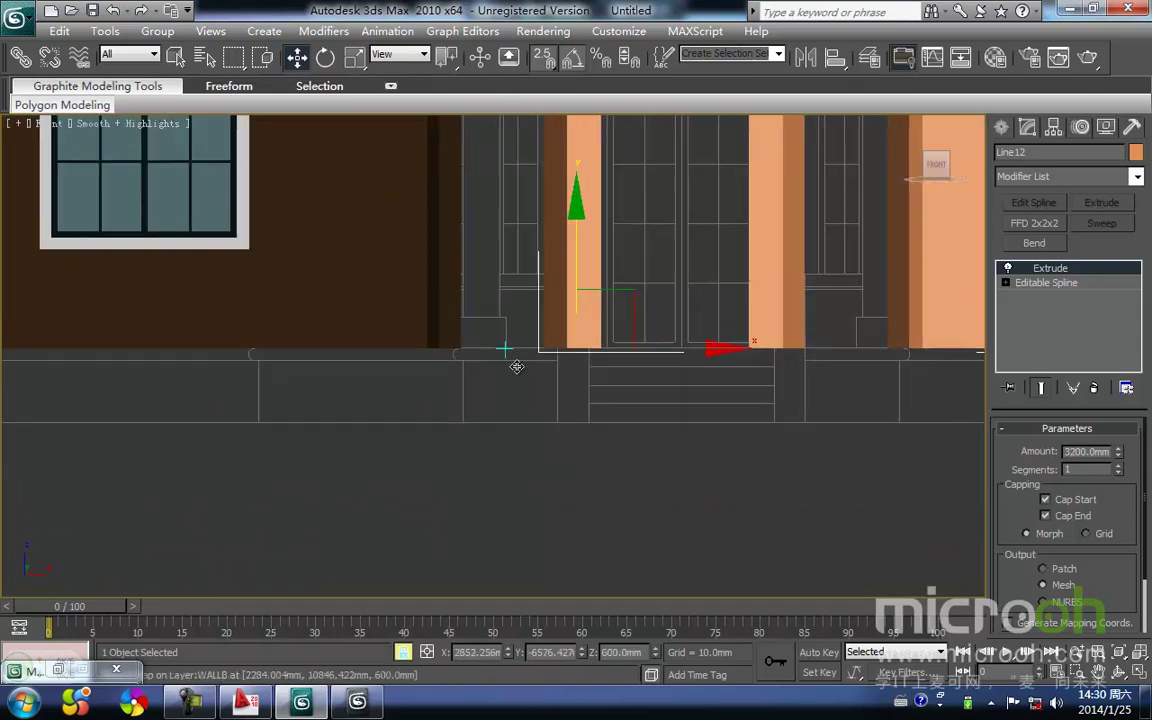
pyautogui.moveTo(531, 349); pyautogui.dragTo(463, 345)
pyautogui.click(643, 354)
# Assign the brown 文化石贴面 material to the extruded piers and east wall, and close the Material Editor
pyautogui.moveTo(692, 312); pyautogui.dragTo(640, 458, button='middle')
pyautogui.press('F3')
pyautogui.press('F3')
pyautogui.moveTo(607, 388); pyautogui.dragTo(604, 388, button='middle')
pyautogui.scroll(-4, 604, 389)
pyautogui.keyDown('alt'); pyautogui.moveTo(602, 447); pyautogui.dragTo(643, 406, button='middle'); pyautogui.keyUp('alt')
pyautogui.click(612, 280)
pyautogui.click(533, 360)
pyautogui.press('m')
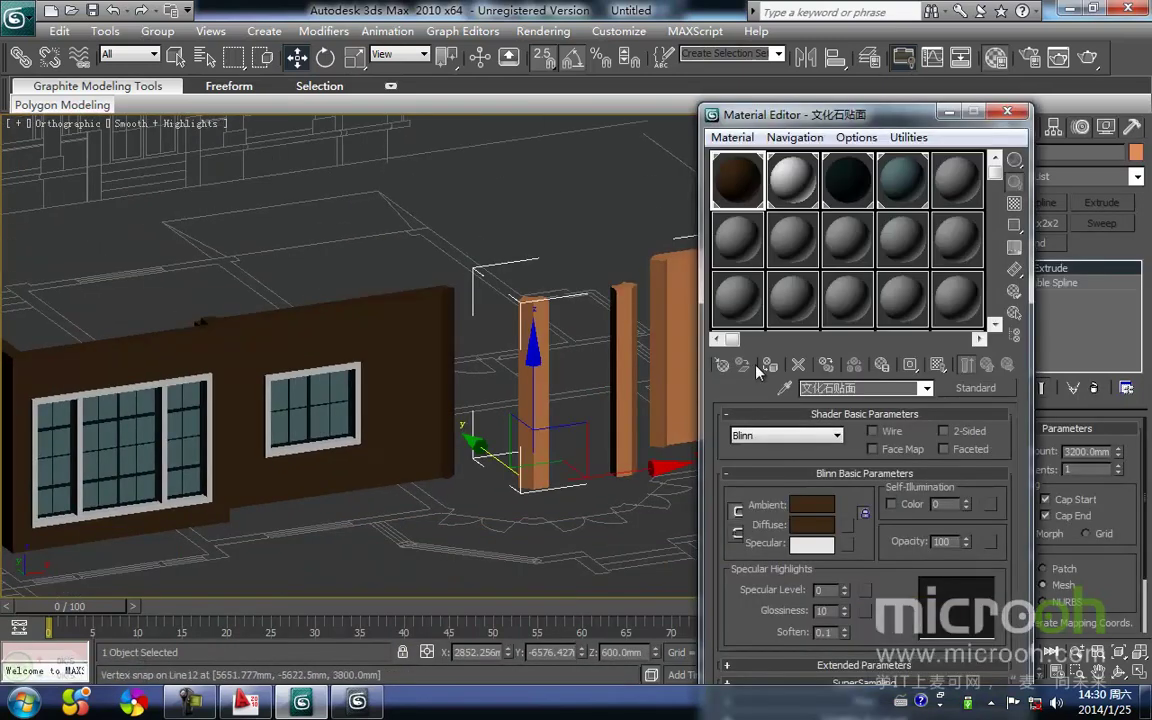
pyautogui.click(757, 368)
pyautogui.click(566, 249)
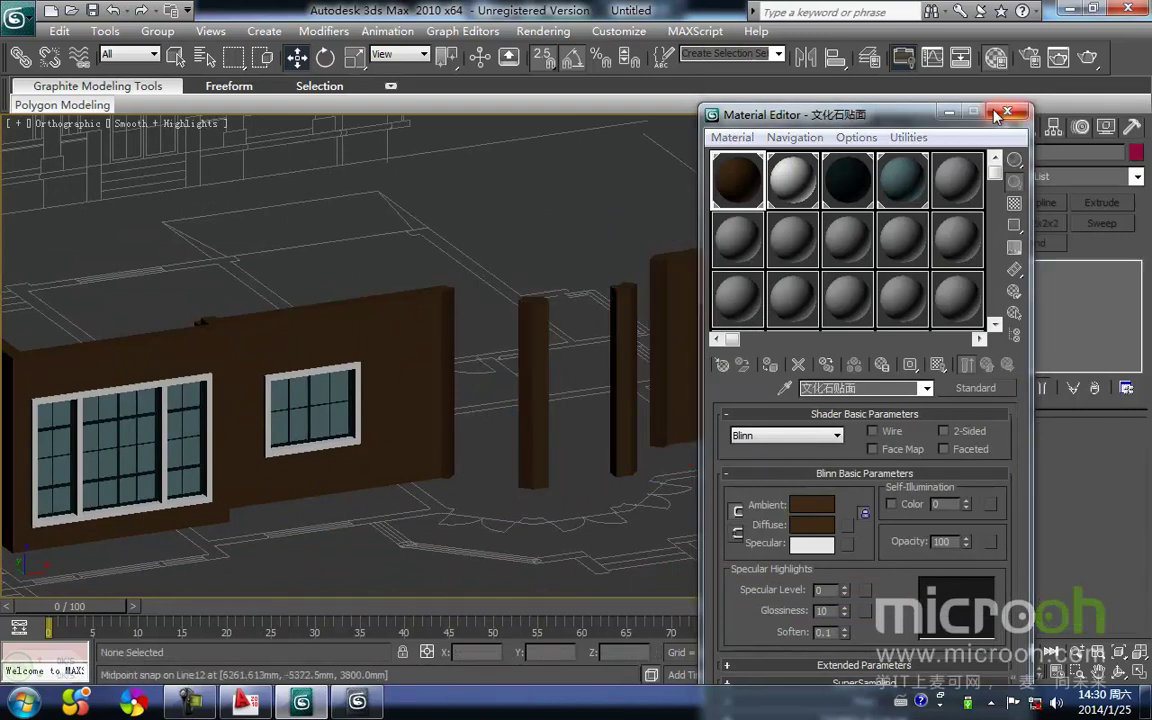
pyautogui.click(1005, 112)
pyautogui.moveTo(605, 499); pyautogui.dragTo(524, 432, button='middle')
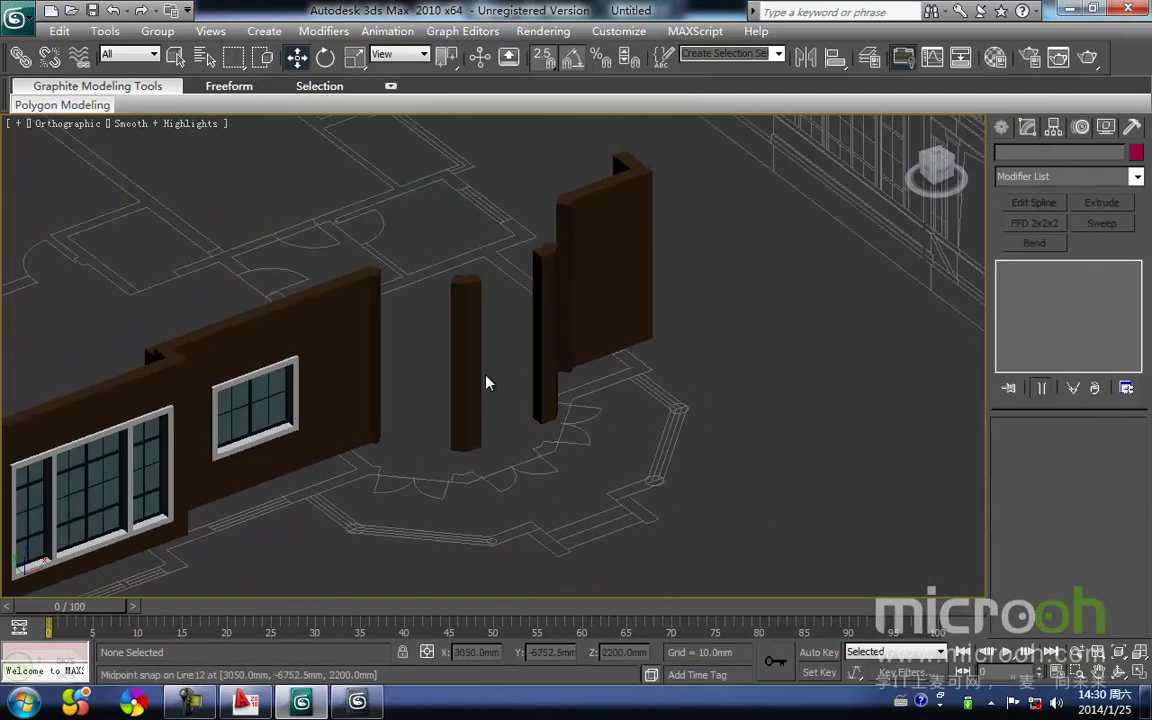
# Draw a rectangle in the front view above the bay's central double door, from the wall tops down to the door head
pyautogui.press('f')
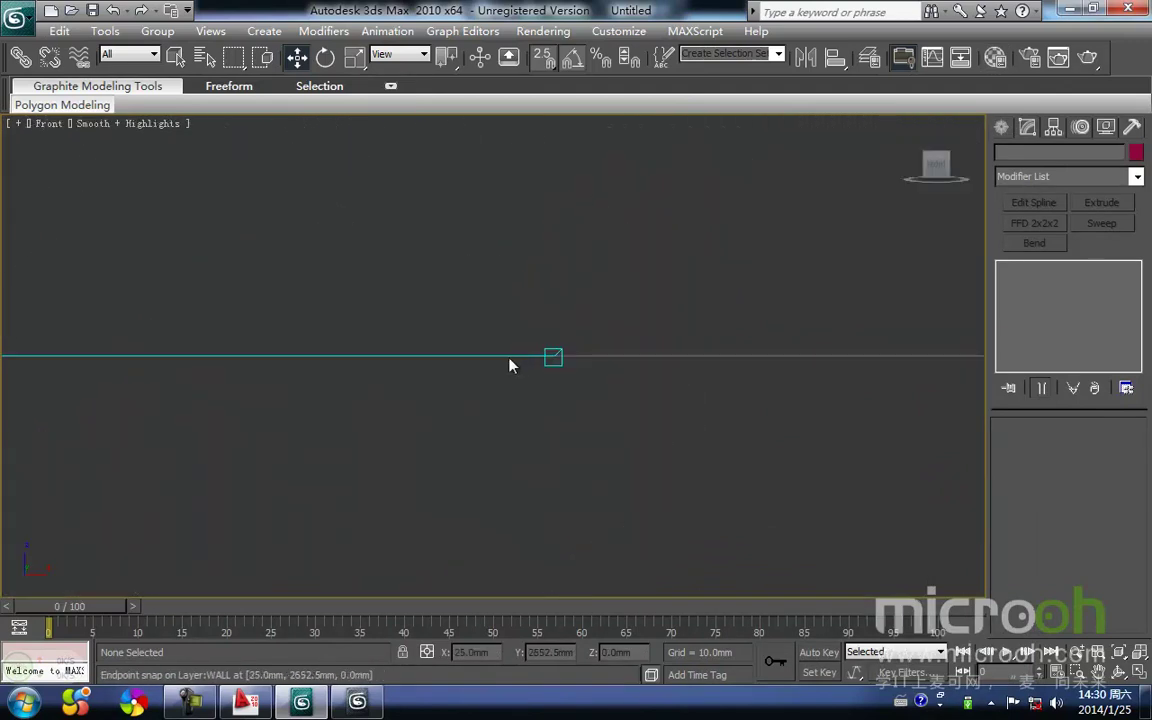
pyautogui.moveTo(513, 370); pyautogui.dragTo(508, 315, button='middle')
pyautogui.scroll(4, 530, 335)
pyautogui.moveTo(600, 388)
pyautogui.mouseDown(button='middle')
pyautogui.moveTo(493, 410)
pyautogui.moveTo(530, 326)
pyautogui.moveTo(481, 393)
pyautogui.moveTo(512, 398)
pyautogui.moveTo(488, 329)
pyautogui.mouseUp(button='middle')
pyautogui.press('F3')
pyautogui.scroll(4, 538, 410)
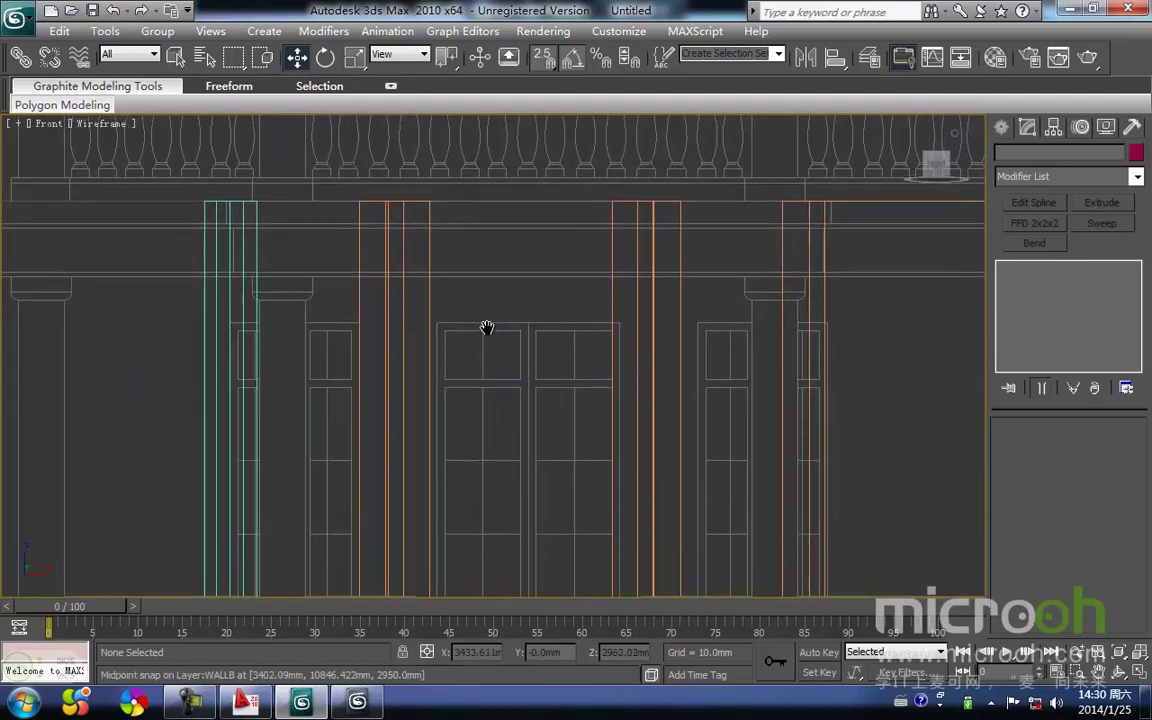
pyautogui.scroll(-2, 487, 332)
pyautogui.moveTo(466, 392); pyautogui.dragTo(488, 418, button='middle')
pyautogui.scroll(2, 488, 366)
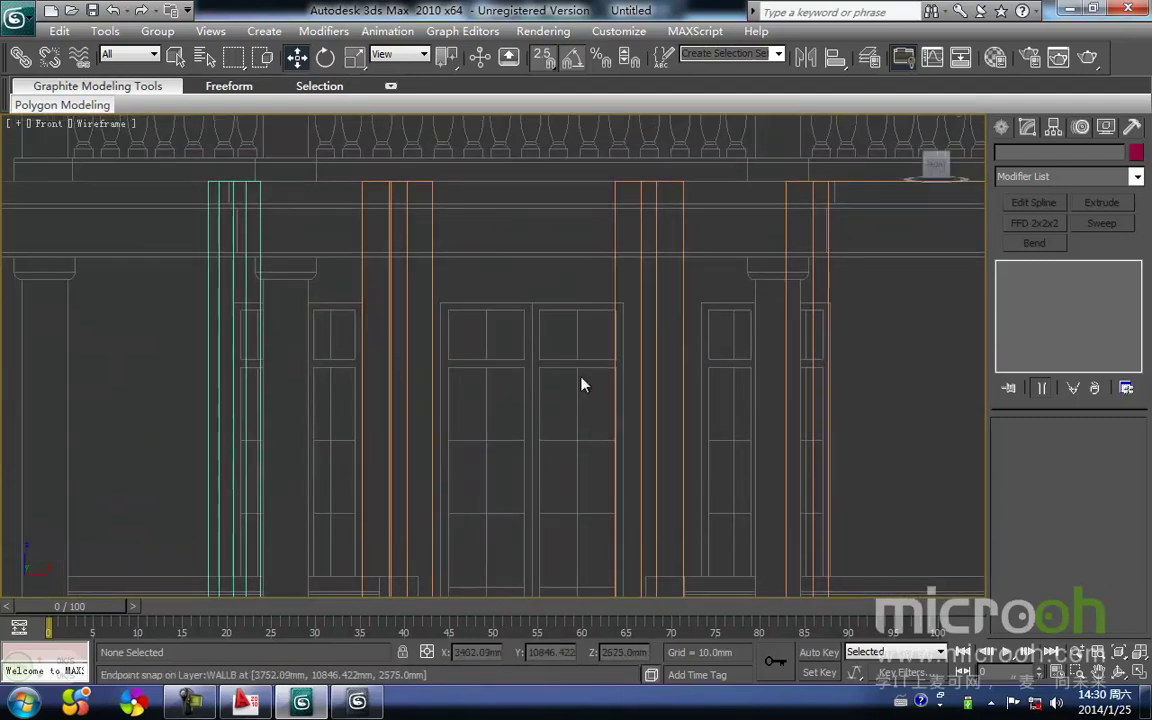
pyautogui.moveTo(572, 378); pyautogui.dragTo(549, 341, button='middle')
pyautogui.moveTo(418, 255); pyautogui.dragTo(418, 273, button='middle')
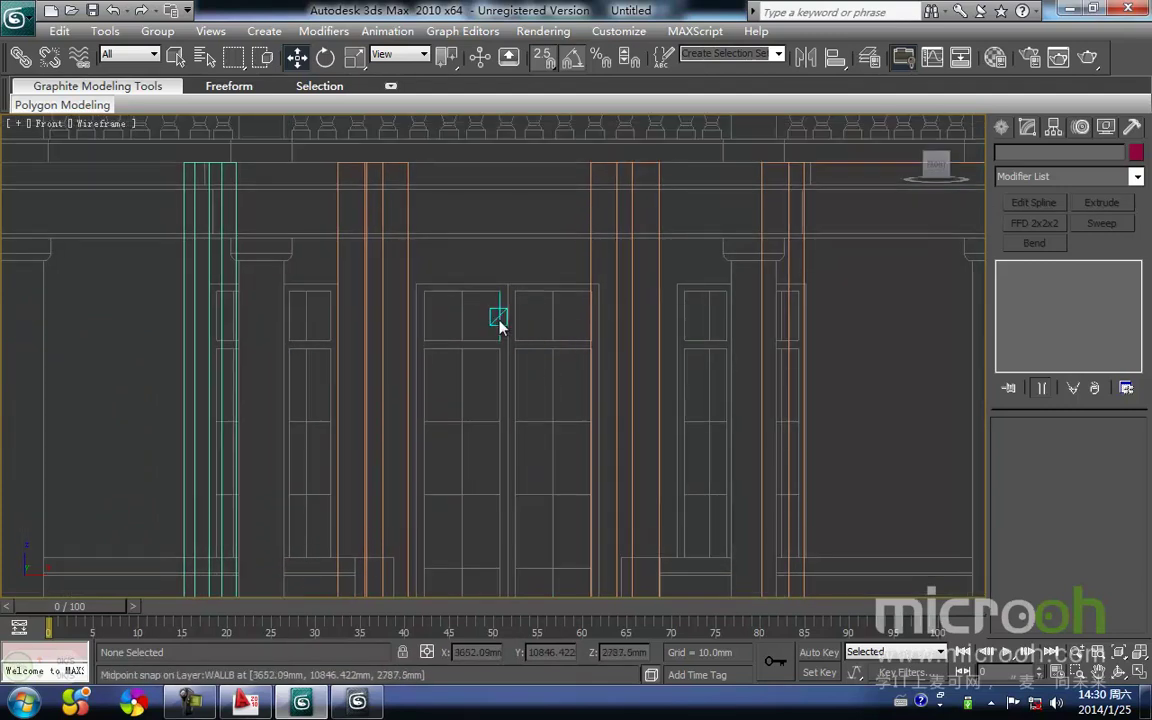
pyautogui.scroll(-2, 482, 280)
pyautogui.moveTo(488, 456); pyautogui.dragTo(522, 465, button='middle')
pyautogui.scroll(2, 528, 460)
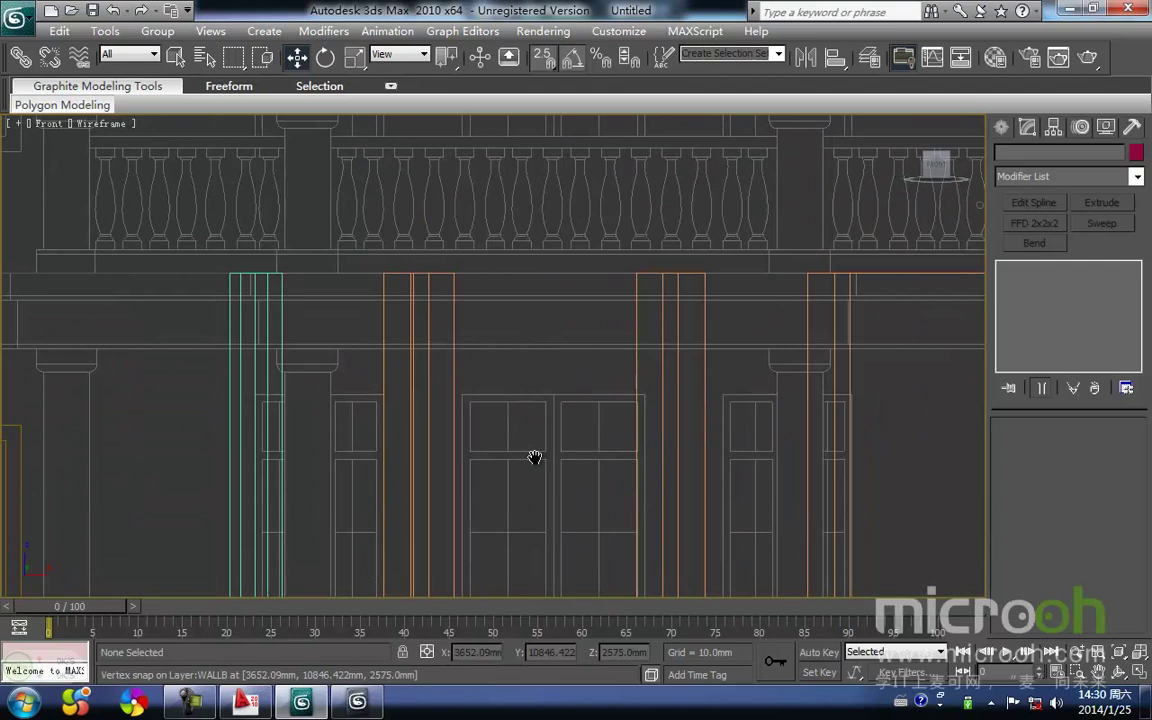
pyautogui.rightClick(541, 347)
pyautogui.click(588, 254)
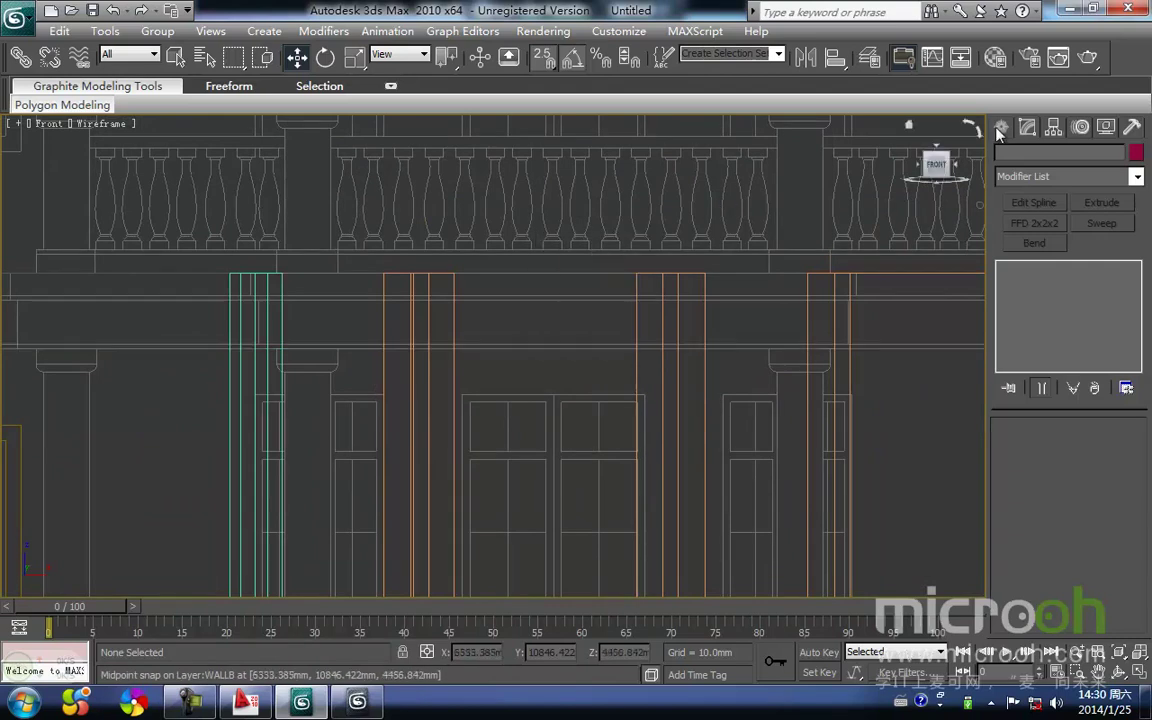
pyautogui.click(1098, 262)
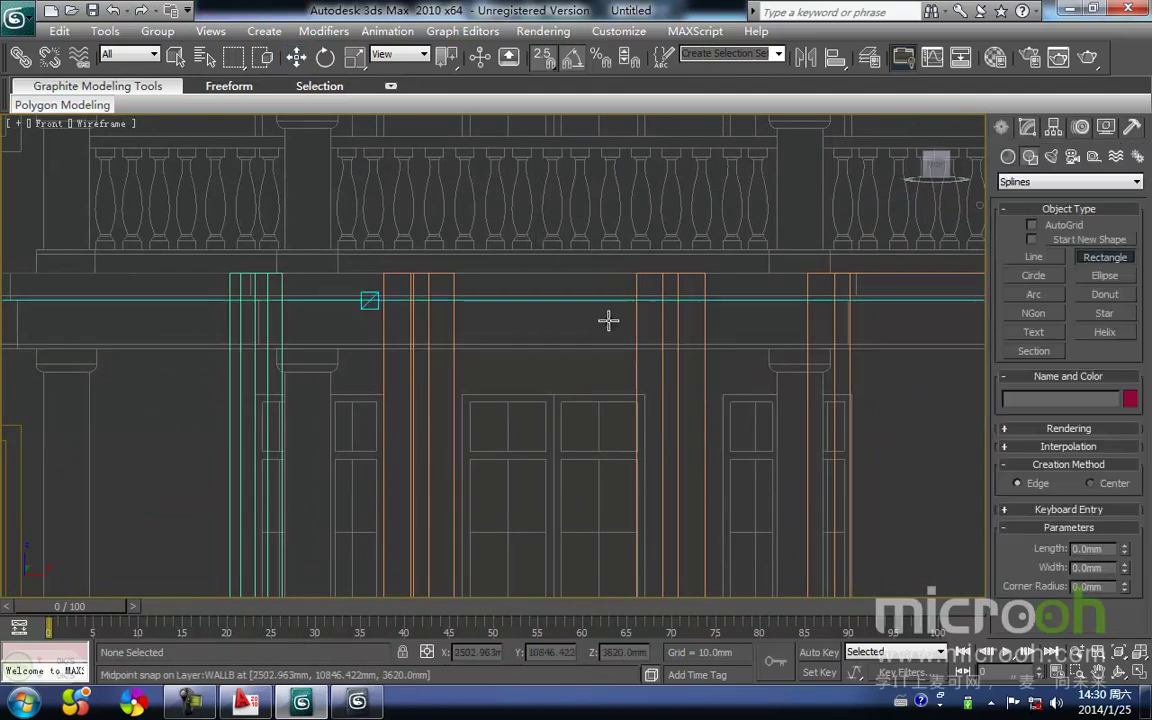
pyautogui.moveTo(631, 270); pyautogui.dragTo(453, 375)
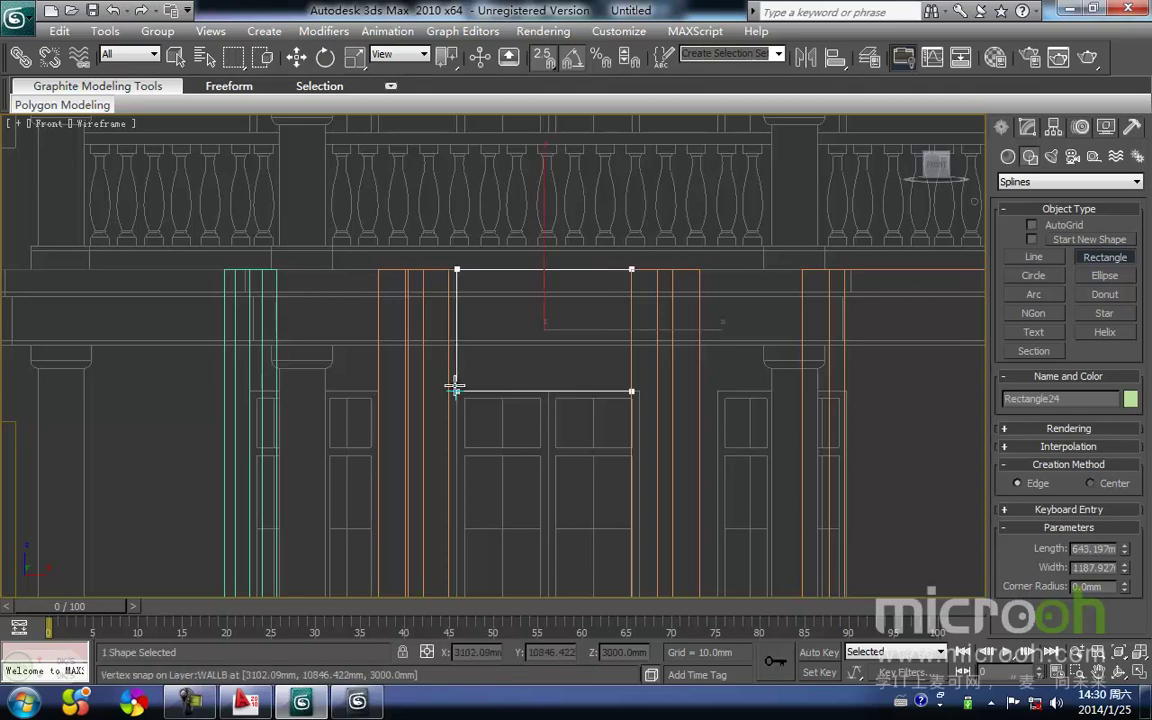
pyautogui.rightClick(591, 419)
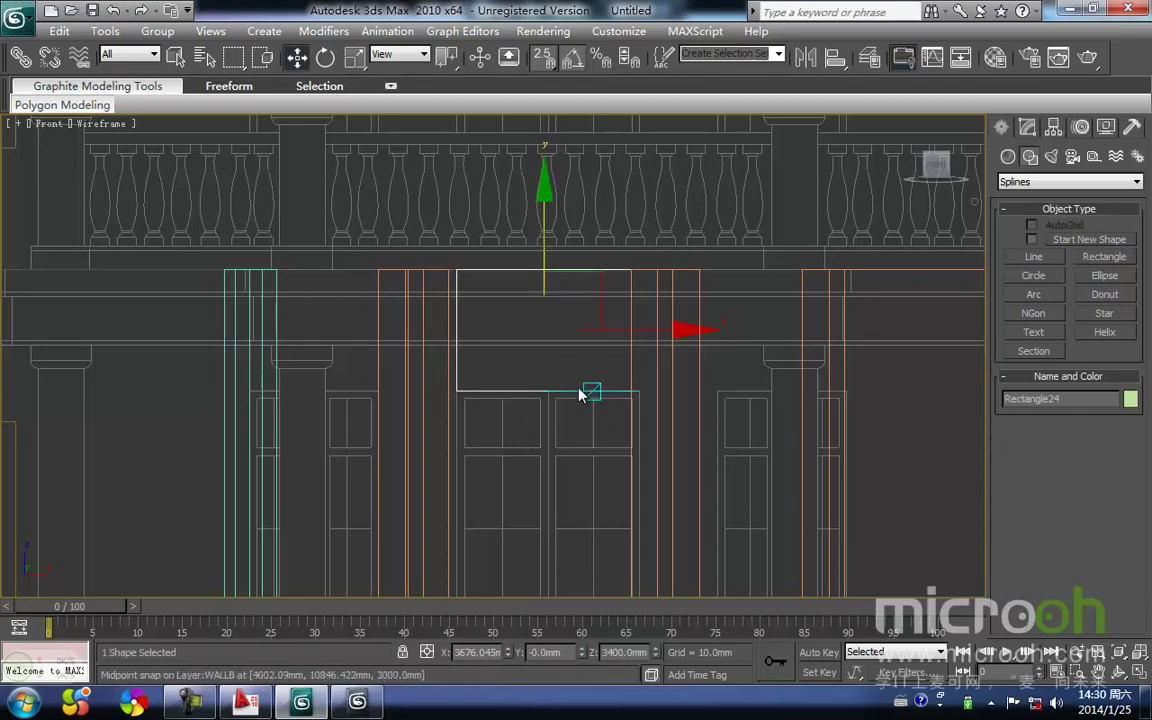
# Convert the rectangle above the double door to an editable spline
pyautogui.rightClick(578, 393)
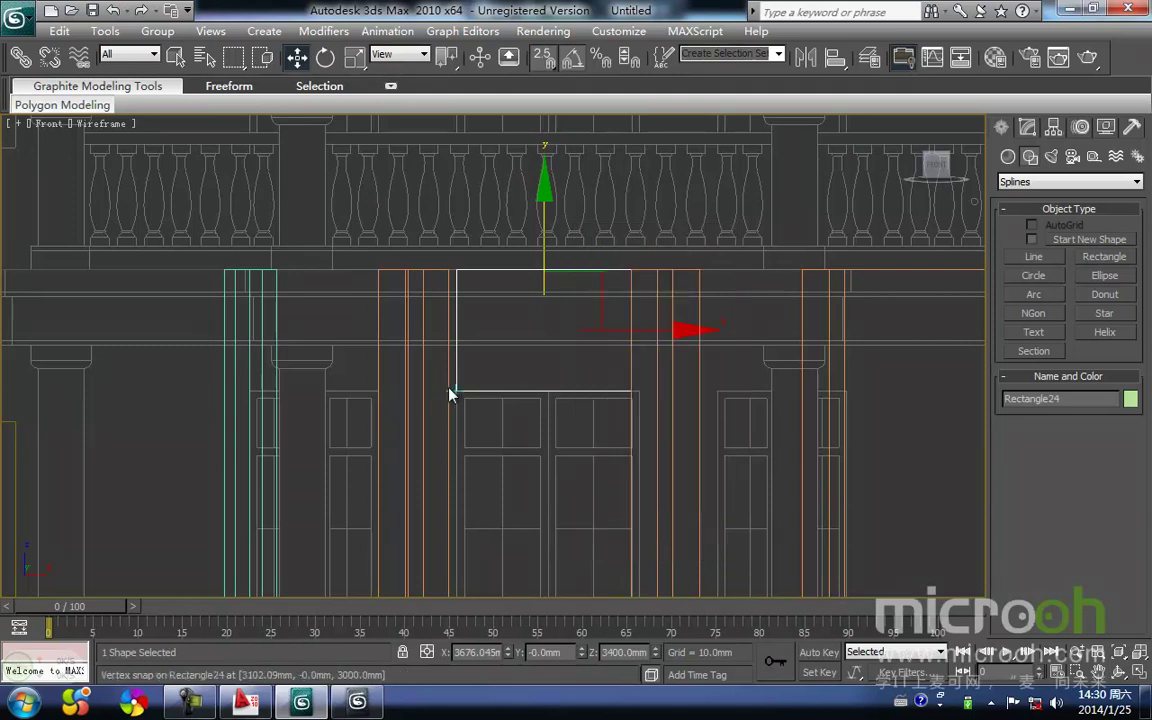
pyautogui.moveTo(563, 404); pyautogui.dragTo(424, 288, button='middle')
pyautogui.rightClick(424, 280)
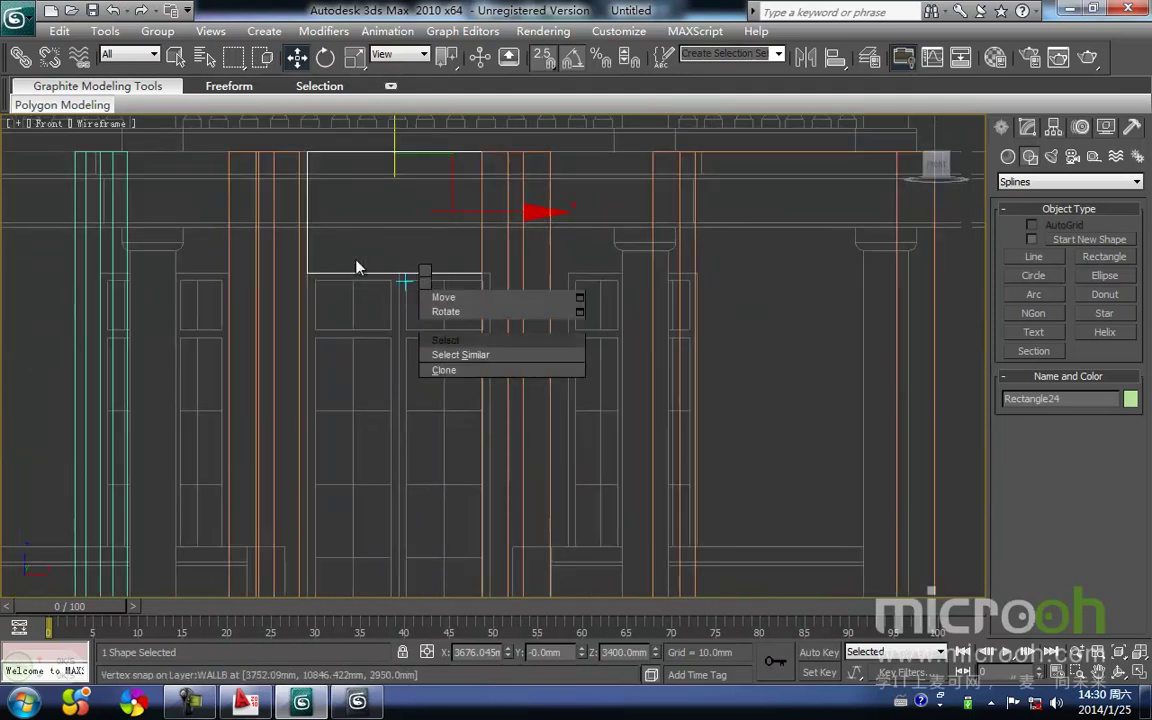
pyautogui.rightClick(396, 266)
pyautogui.moveTo(558, 434)
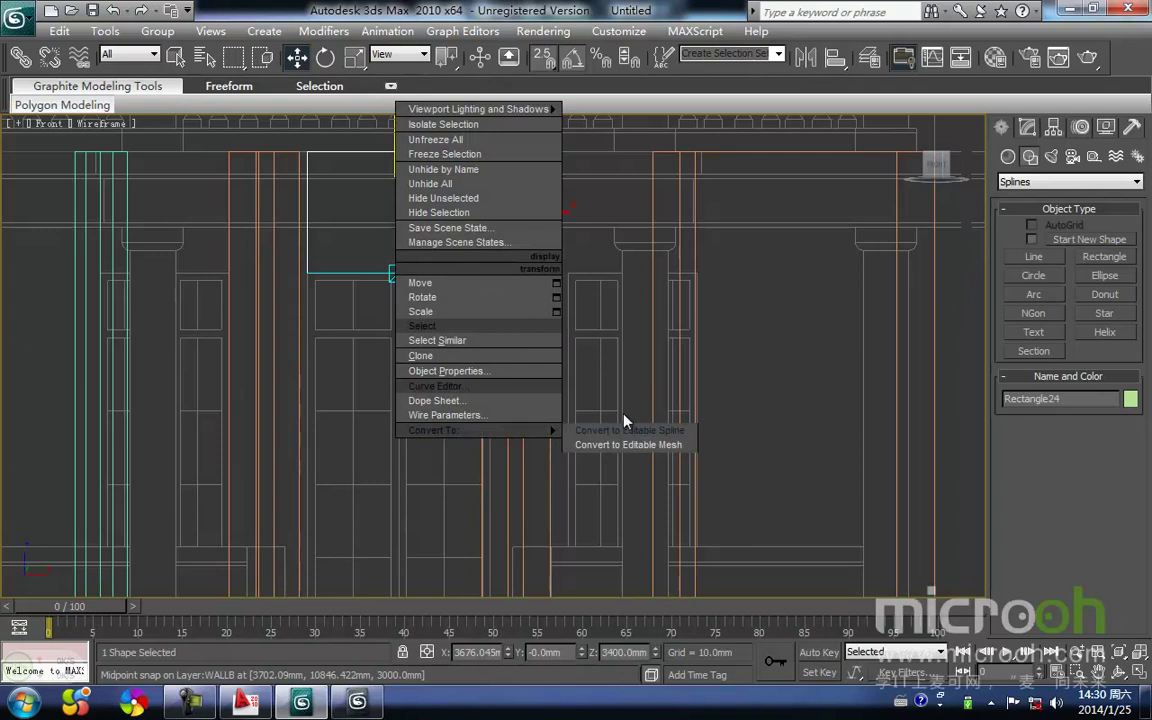
pyautogui.click(600, 431)
# Snap the rectangle's two west vertices sideways onto the inner edge of the west pier and leave vertex editing
pyautogui.moveTo(356, 345); pyautogui.dragTo(444, 447, button='middle')
pyautogui.press('1')
pyautogui.moveTo(483, 483); pyautogui.dragTo(373, 219)
pyautogui.press('space')
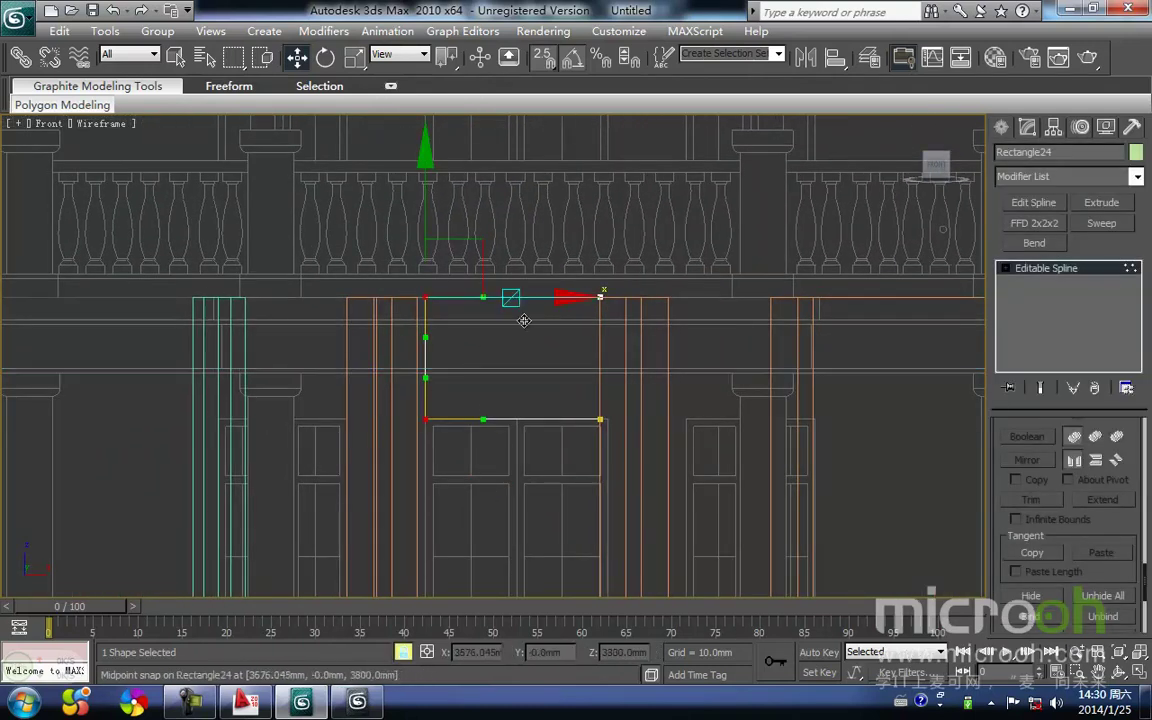
pyautogui.moveTo(500, 398); pyautogui.dragTo(531, 392, button='middle')
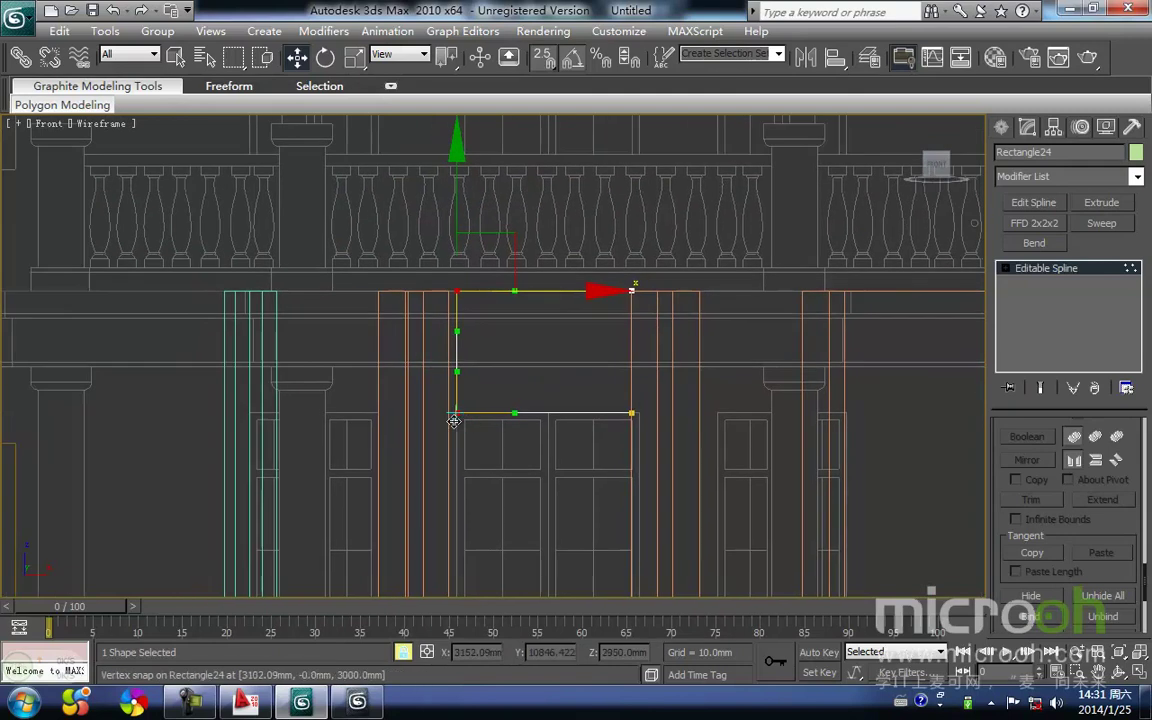
pyautogui.moveTo(456, 414); pyautogui.dragTo(451, 292)
pyautogui.press('space')
pyautogui.click(511, 351)
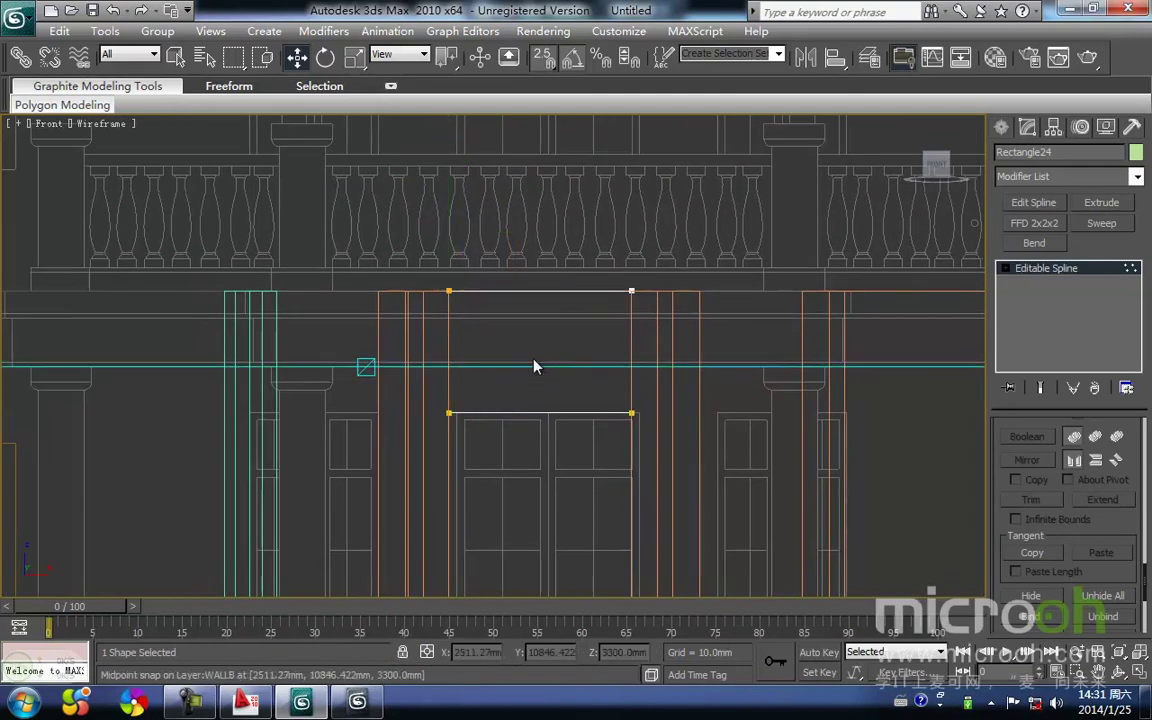
pyautogui.moveTo(526, 438); pyautogui.dragTo(505, 447, button='middle')
pyautogui.press('1')
pyautogui.click(562, 468)
pyautogui.click(560, 421)
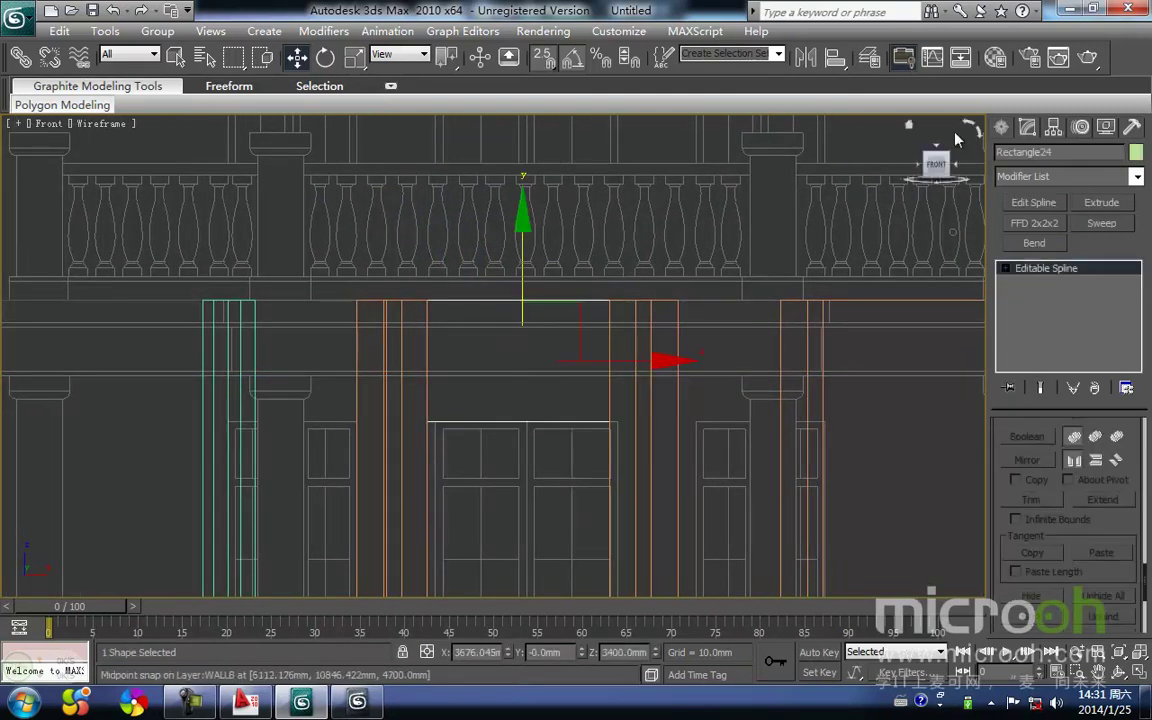
# Extrude the rectangle 250 mm and move it in the top view so it sits between the two double-door piers
pyautogui.click(1101, 203)
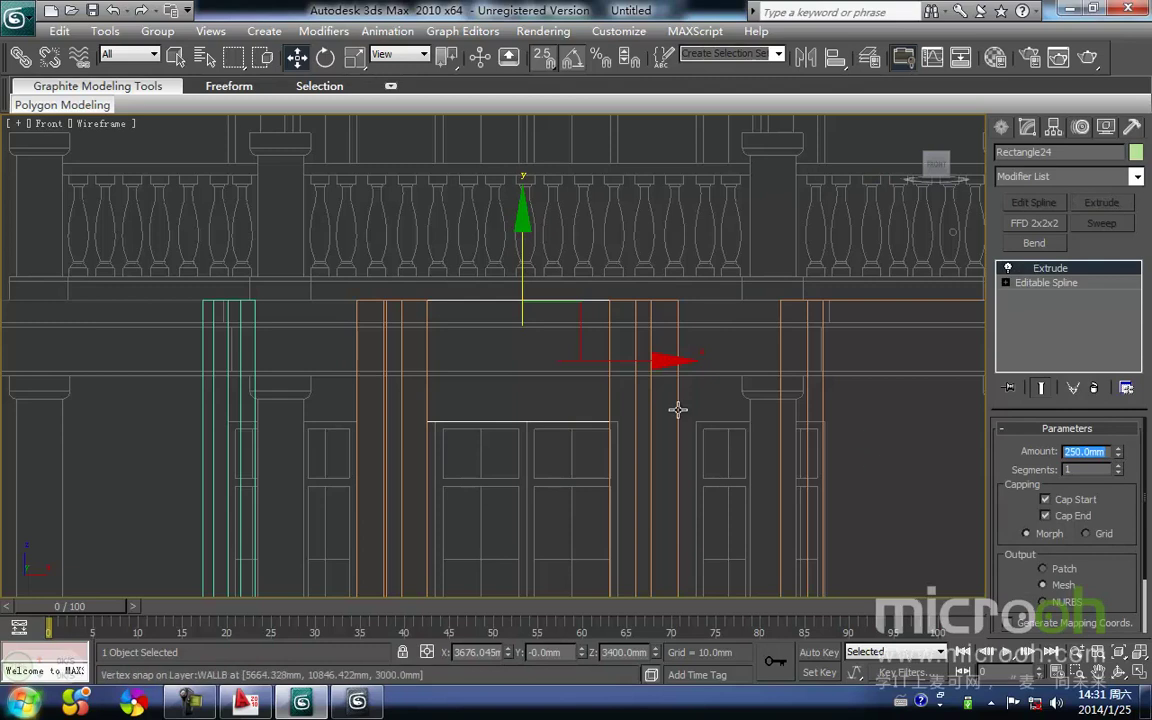
pyautogui.press('t')
pyautogui.scroll(-10, 575, 302)
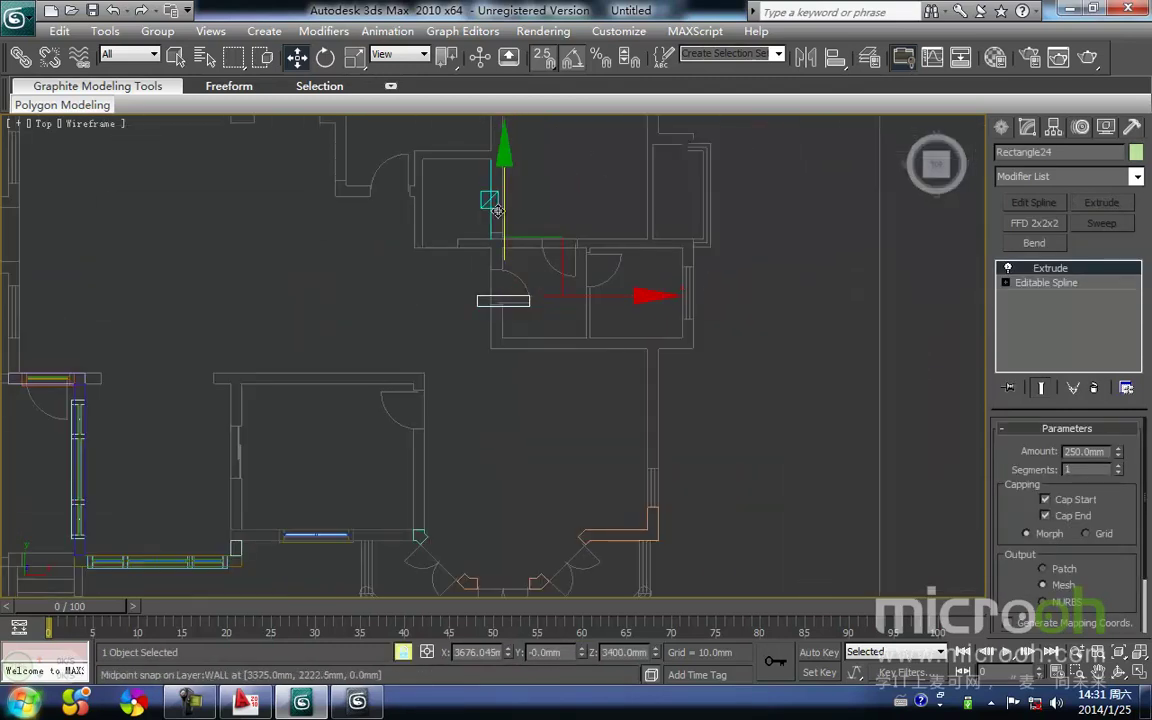
pyautogui.moveTo(504, 209); pyautogui.dragTo(503, 450)
pyautogui.moveTo(502, 470); pyautogui.dragTo(512, 327, button='middle')
pyautogui.scroll(3, 484, 410)
pyautogui.moveTo(484, 410); pyautogui.dragTo(511, 334, button='middle')
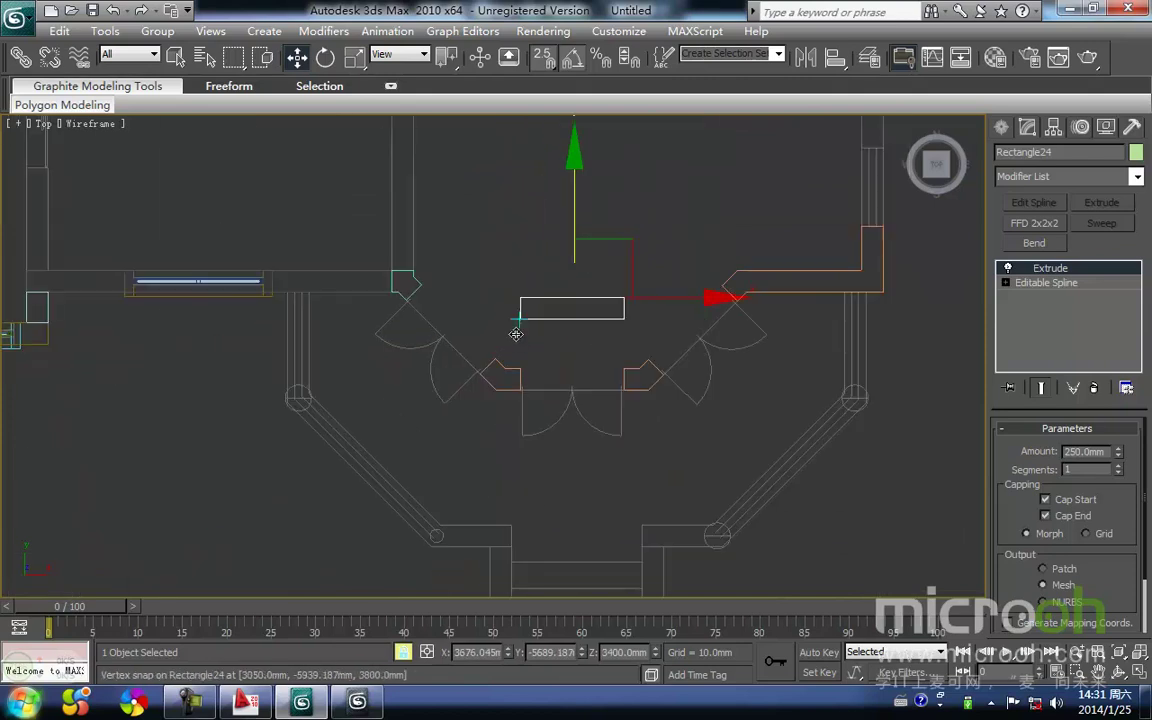
pyautogui.moveTo(505, 299); pyautogui.dragTo(573, 396)
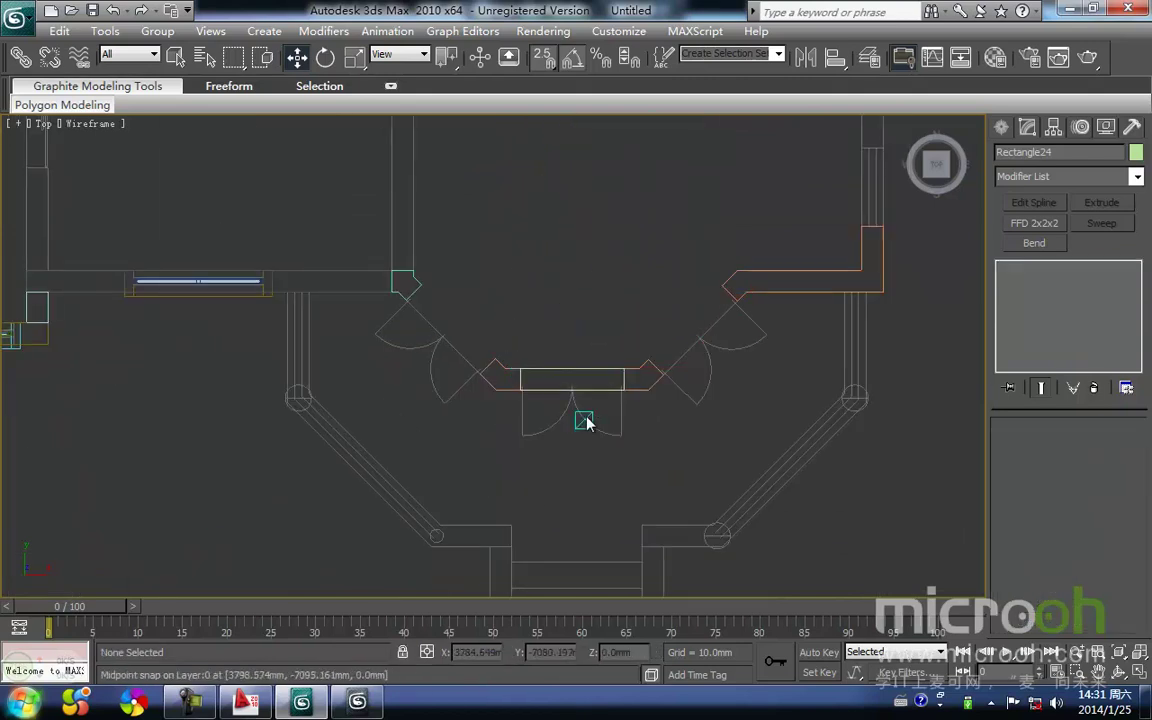
# Assign the brown 文化石贴面 material to the wall piece above the double door and minimize the Material Editor
pyautogui.moveTo(565, 352); pyautogui.dragTo(563, 375, button='middle')
pyautogui.press('f')
pyautogui.press('z')
pyautogui.moveTo(548, 315); pyautogui.dragTo(548, 339, button='middle')
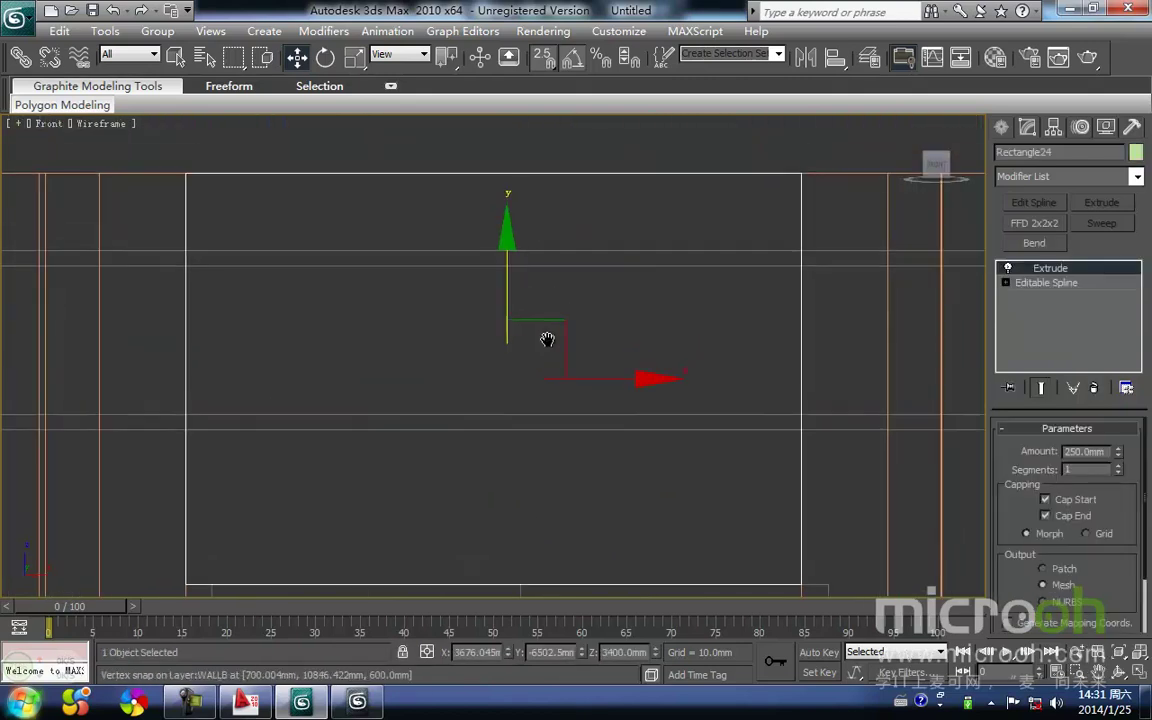
pyautogui.scroll(-3, 554, 370)
pyautogui.press('F3')
pyautogui.moveTo(558, 387); pyautogui.dragTo(553, 287, button='middle')
pyautogui.moveTo(526, 424); pyautogui.dragTo(489, 358)
pyautogui.moveTo(490, 350); pyautogui.dragTo(499, 319, button='middle')
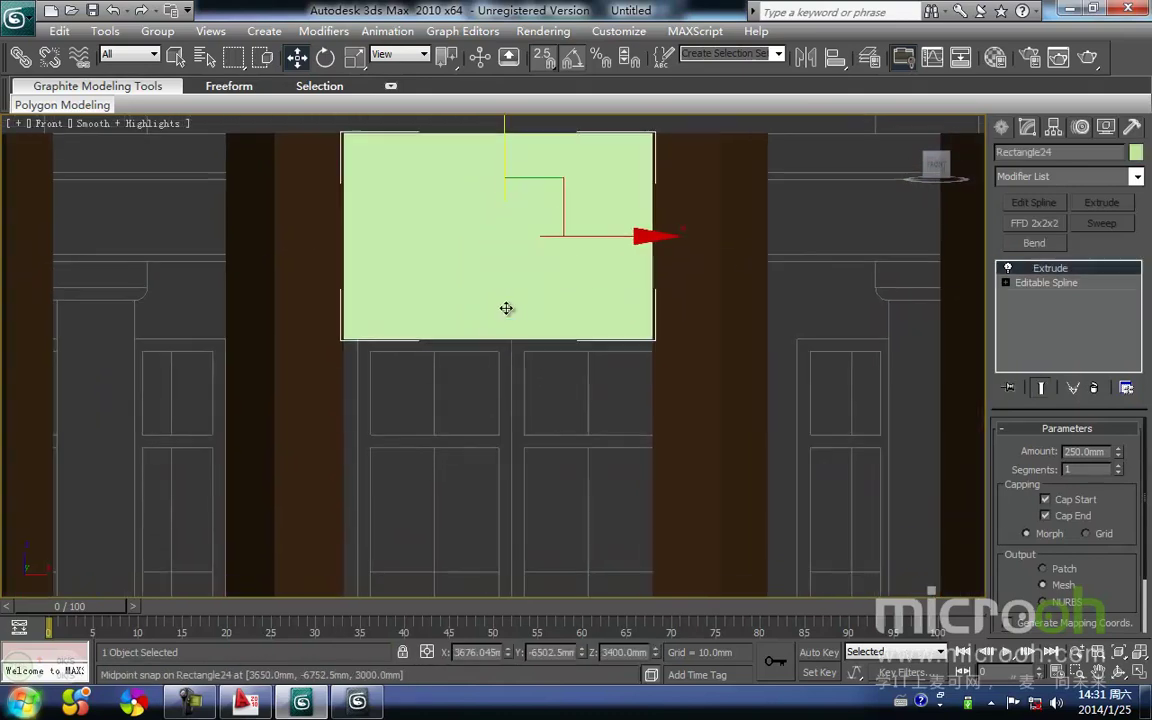
pyautogui.press('m')
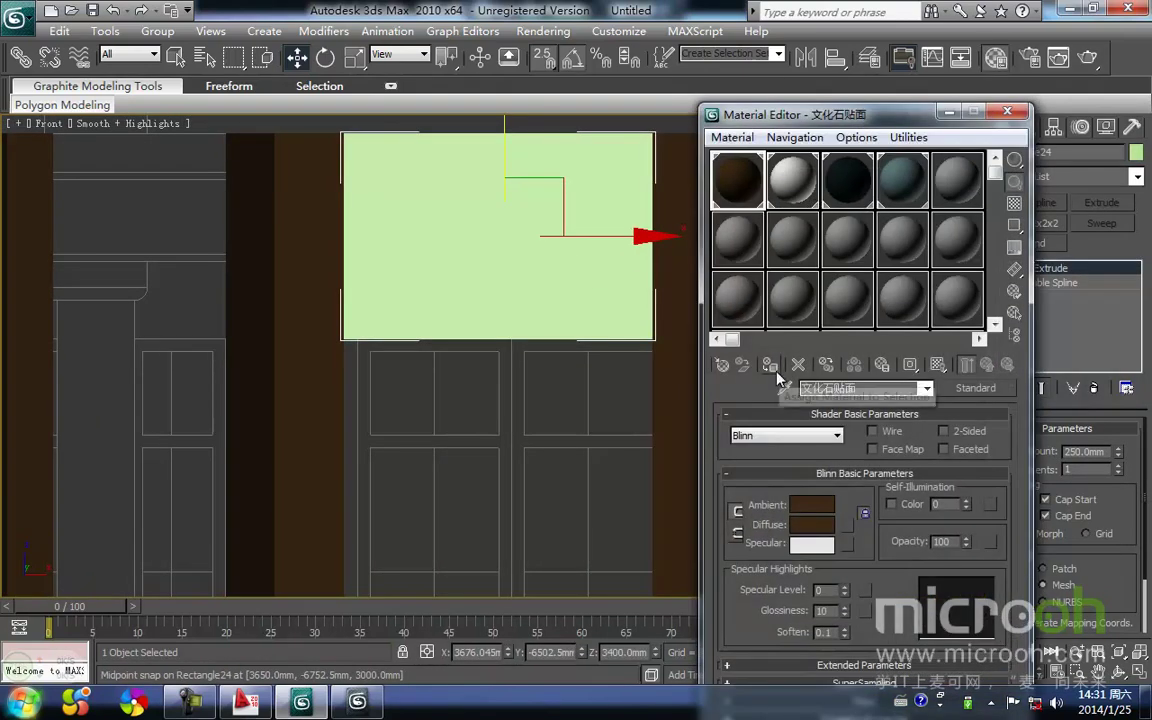
pyautogui.click(771, 367)
pyautogui.click(557, 390)
pyautogui.click(947, 112)
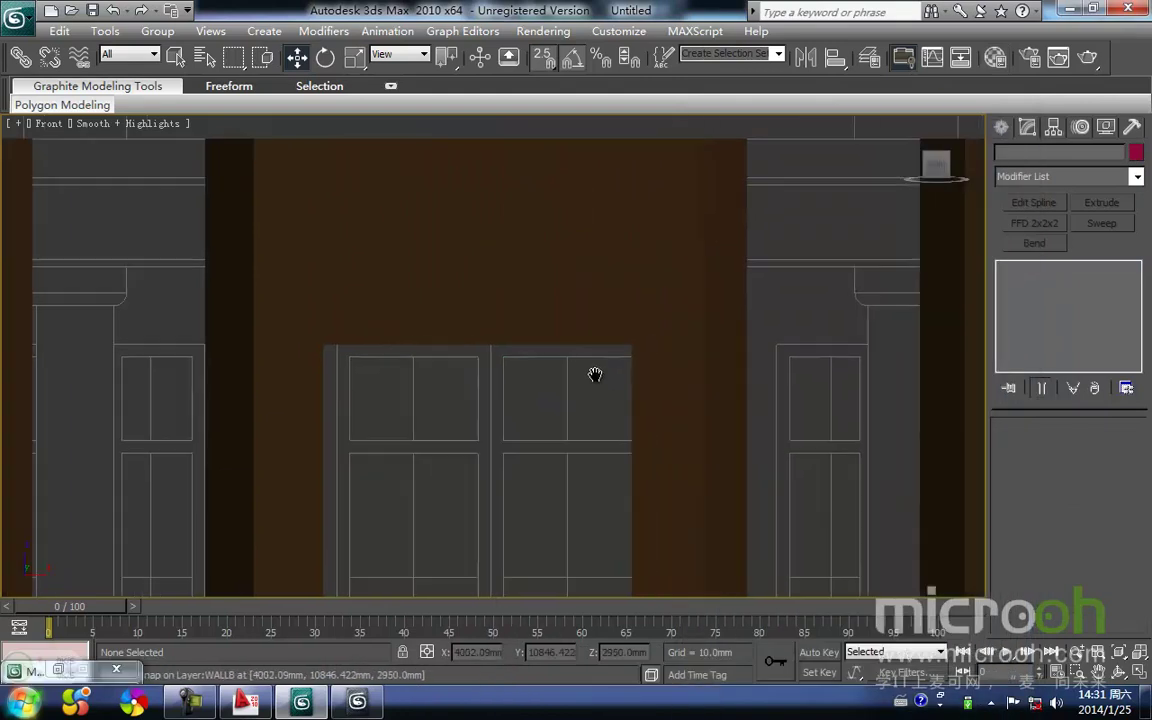
# Trace a closed four-point line in the top view across the west diagonal door opening, between the ends of the adjoining piers
pyautogui.scroll(-2, 612, 370)
pyautogui.scroll(-1, 540, 355)
pyautogui.press('t')
pyautogui.press('z')
pyautogui.scroll(6, 600, 385)
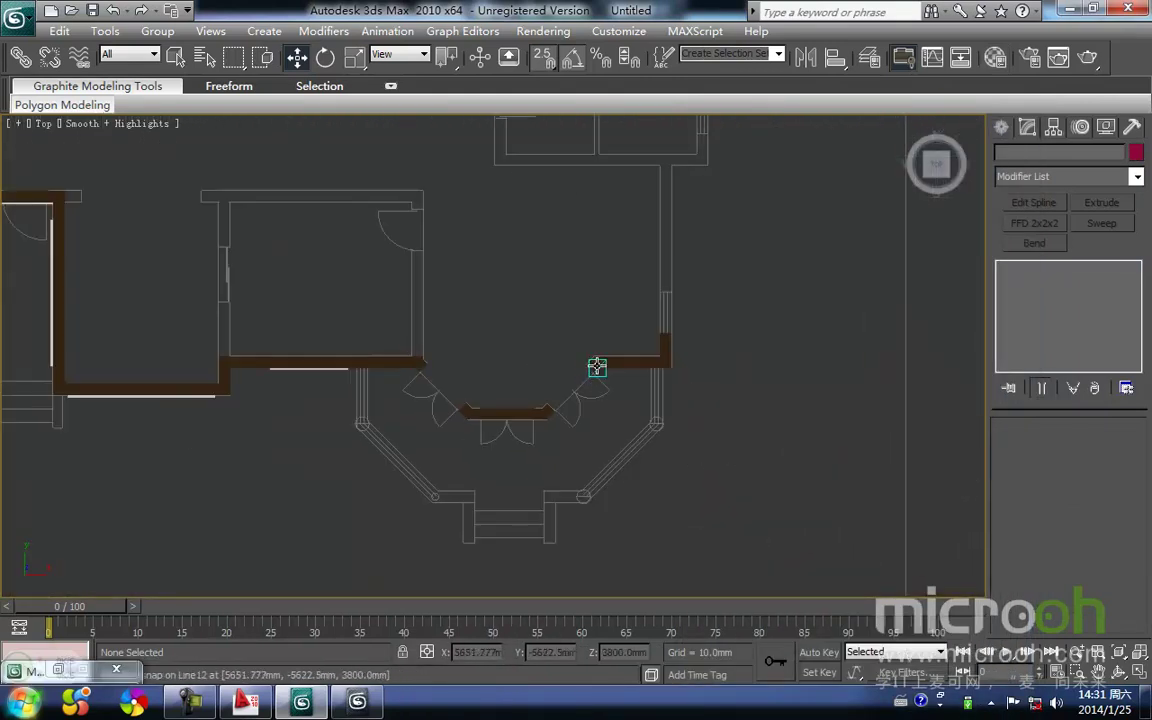
pyautogui.scroll(8, 489, 442)
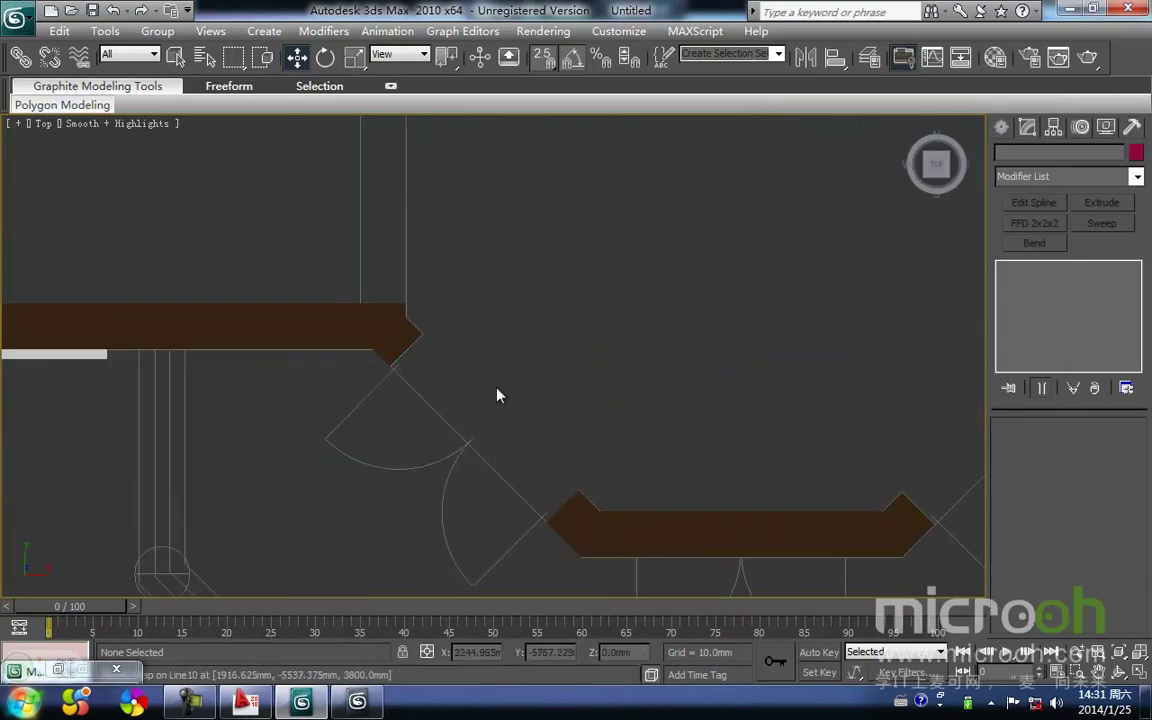
pyautogui.click(1003, 128)
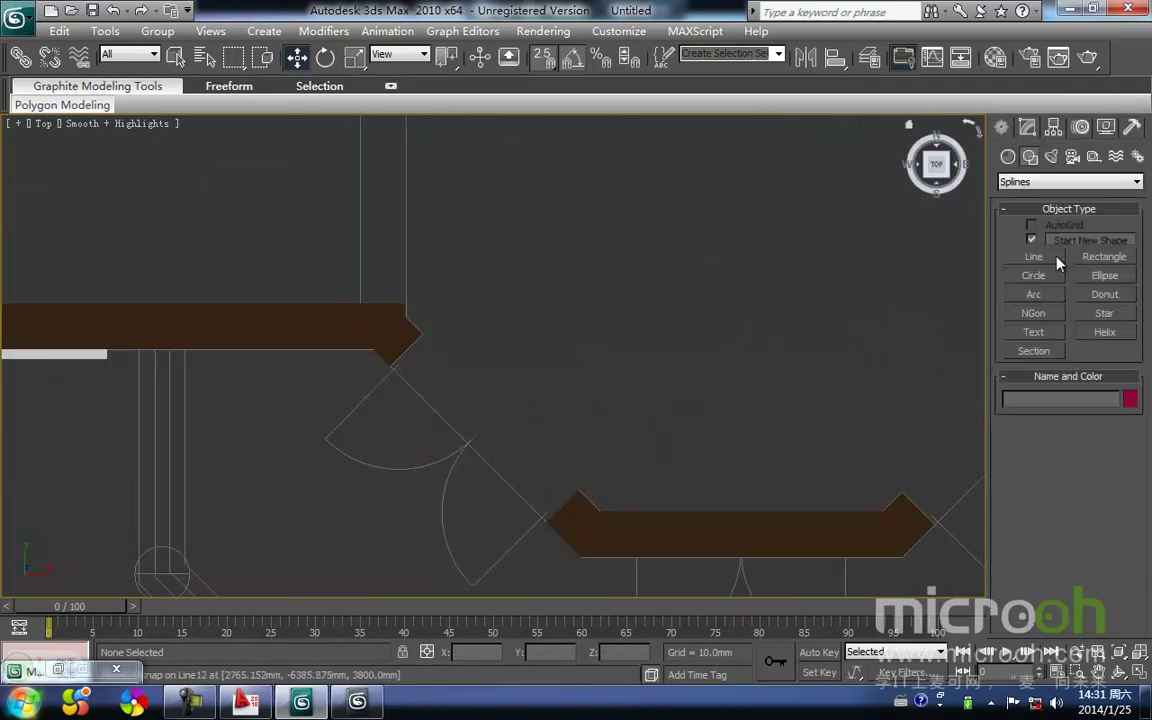
pyautogui.click(1033, 257)
pyautogui.moveTo(443, 333); pyautogui.dragTo(498, 296, button='middle')
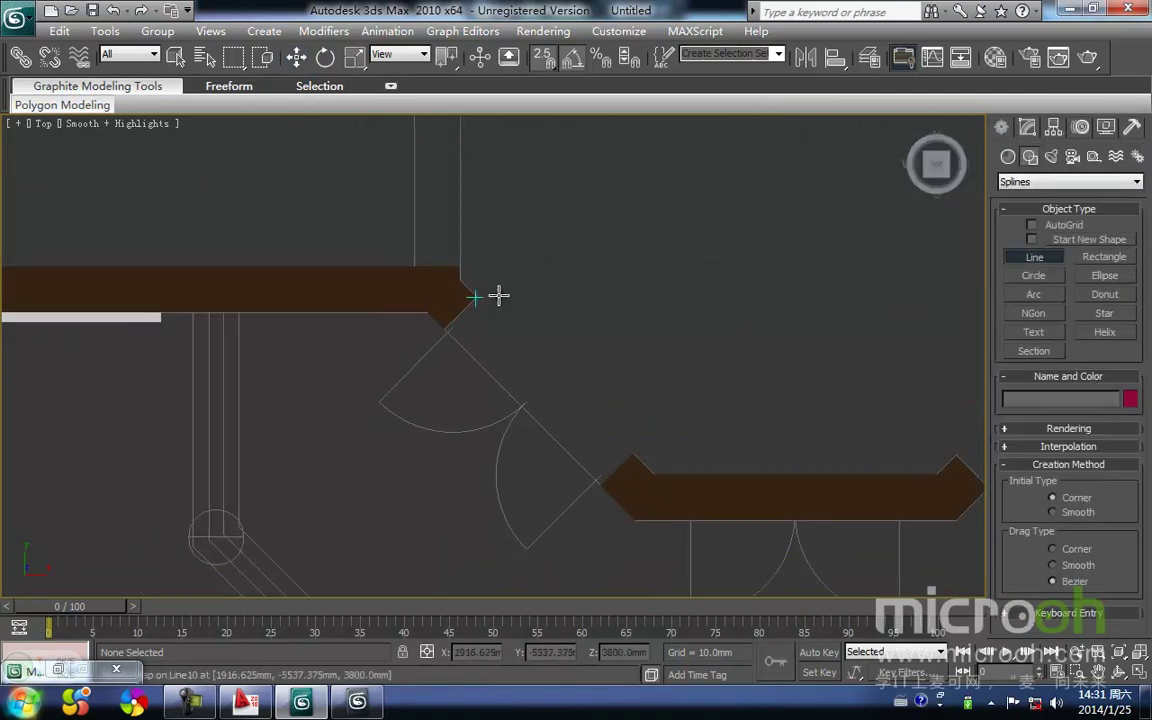
pyautogui.click(490, 296)
pyautogui.click(632, 451)
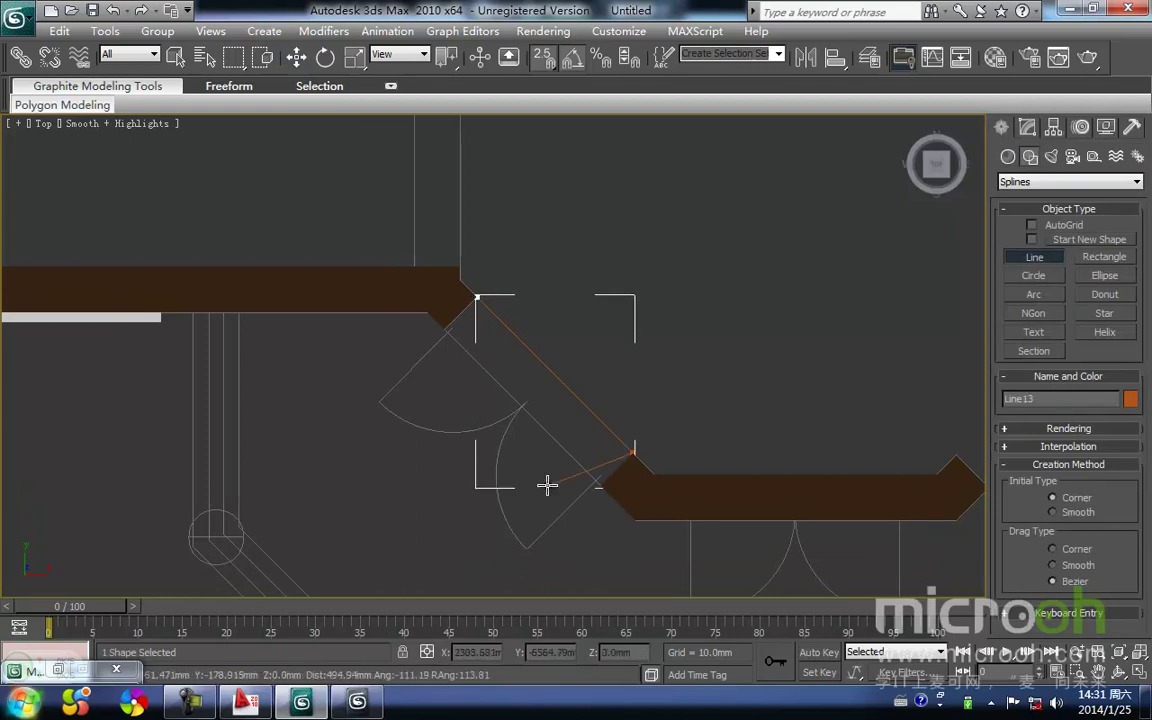
pyautogui.scroll(5, 545, 485)
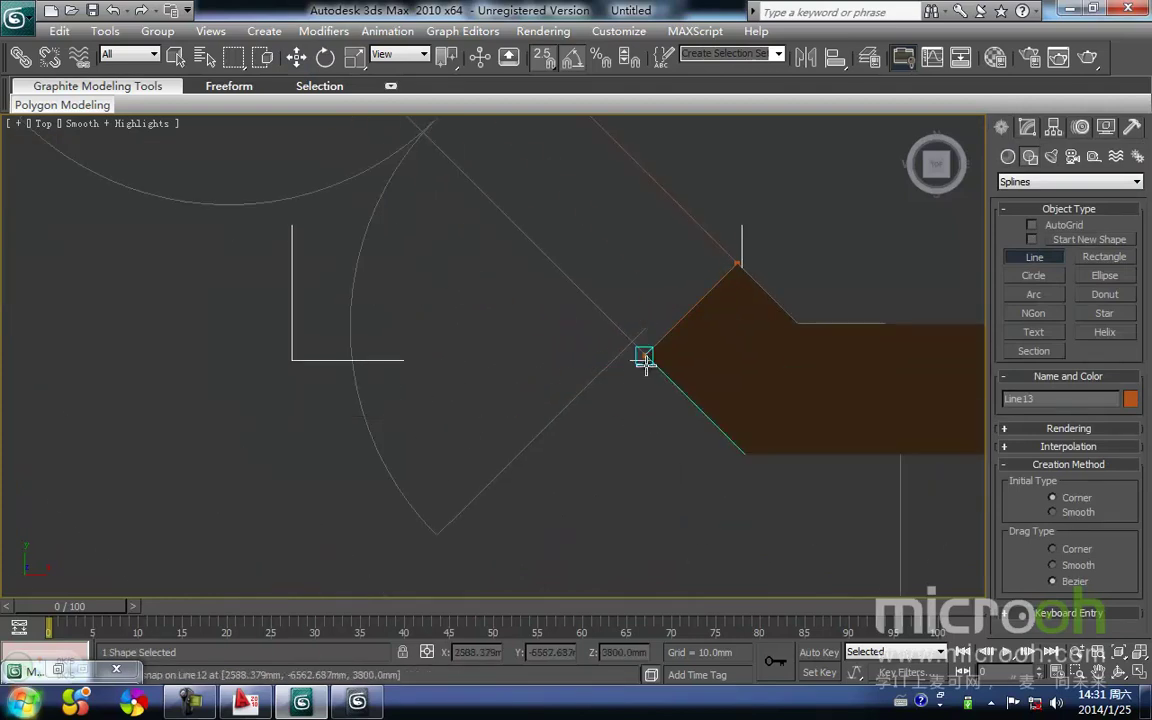
pyautogui.click(645, 364)
pyautogui.press('i')
pyautogui.scroll(-3, 491, 355)
pyautogui.click(446, 254)
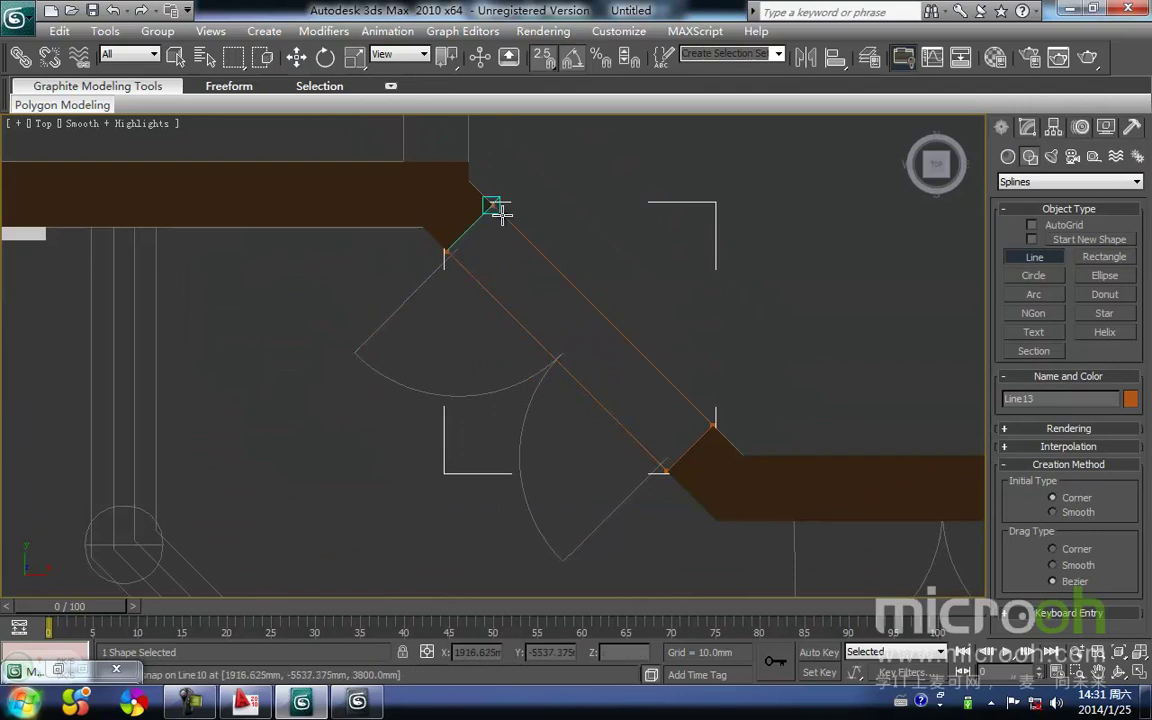
pyautogui.click(500, 207)
pyautogui.click(571, 406)
# Trace a second closed outline across the east diagonal door opening as part of the same line shape
pyautogui.moveTo(571, 406); pyautogui.dragTo(445, 329, button='middle')
pyautogui.scroll(-2, 445, 329)
pyautogui.moveTo(810, 313); pyautogui.dragTo(680, 319, button='middle')
pyautogui.click(714, 299)
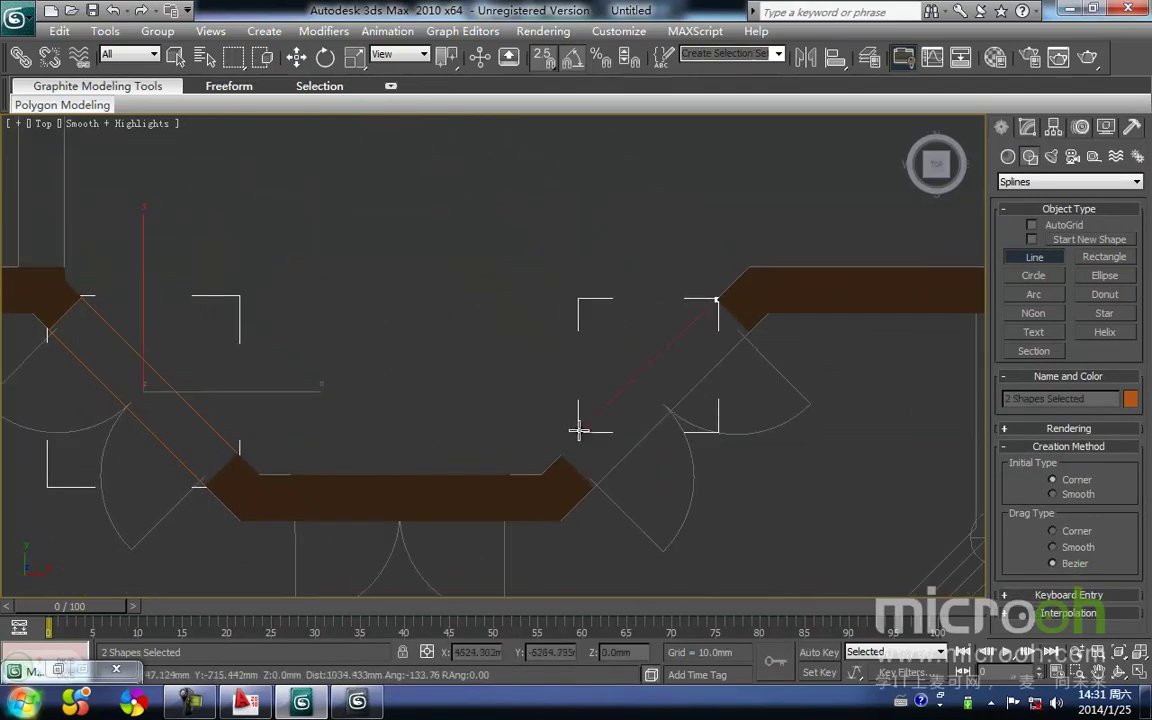
pyautogui.scroll(4, 590, 490)
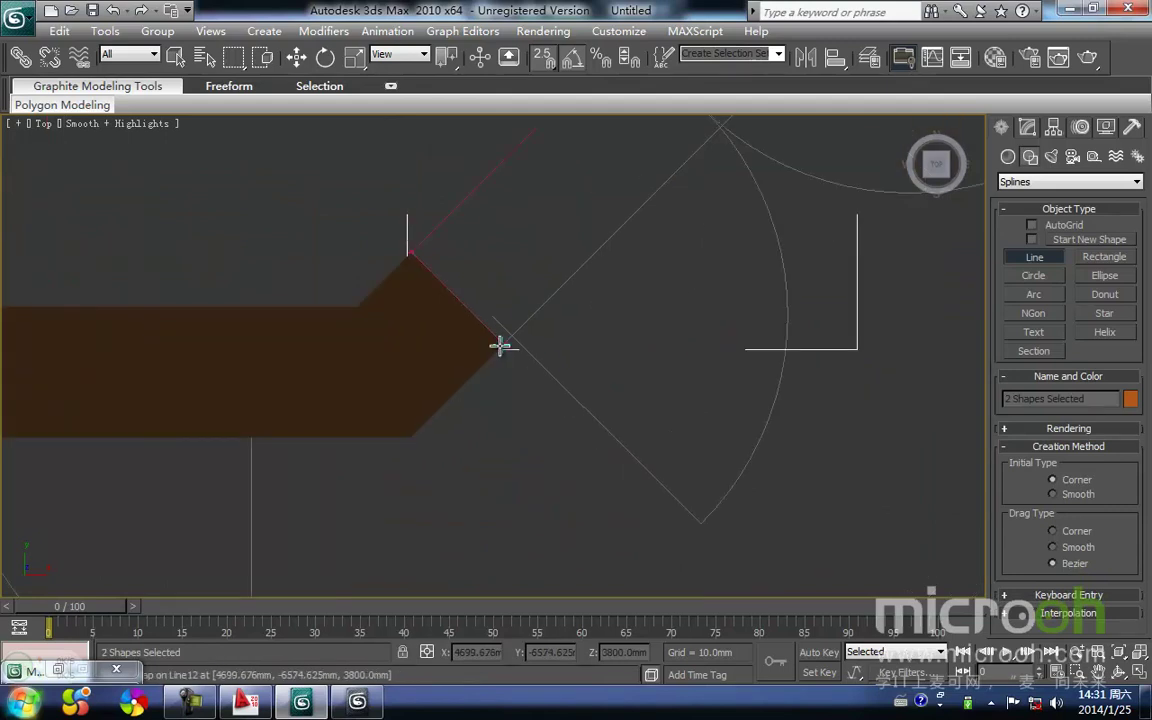
pyautogui.press('i')
pyautogui.press('i')
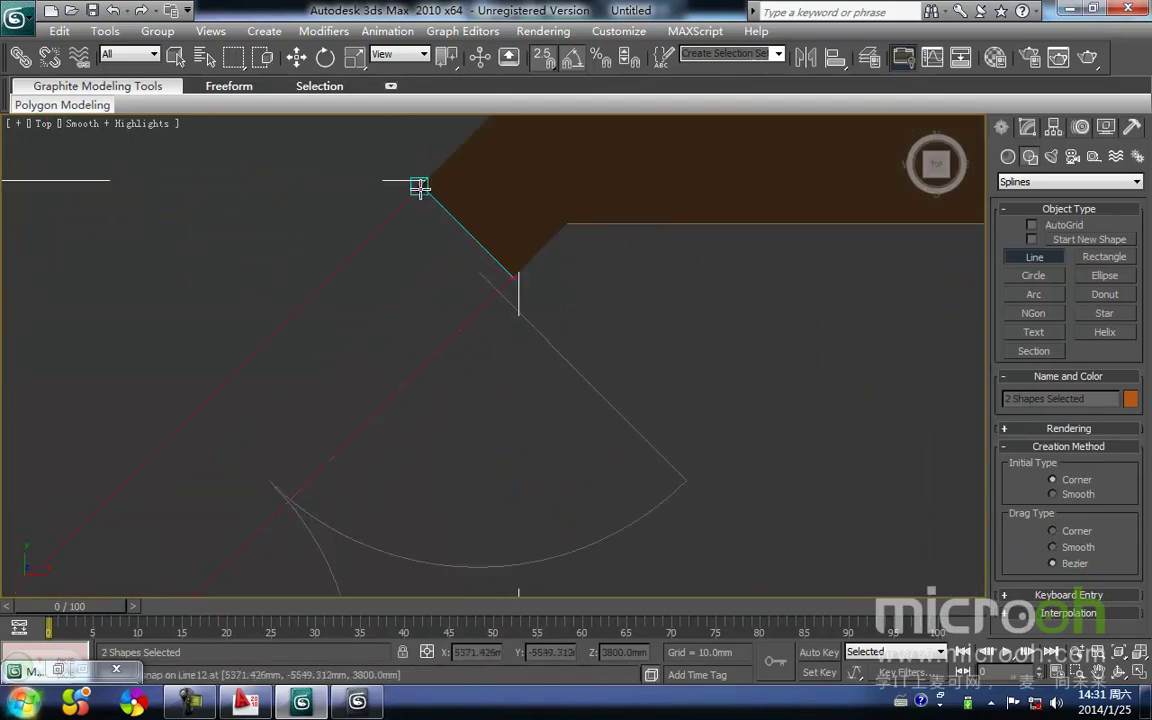
pyautogui.click(419, 187)
pyautogui.click(575, 408)
pyautogui.rightClick(499, 488)
# Raise the diagonal-opening outlines vertically in the front view to the top edge of the ground-floor walls
pyautogui.click(346, 445)
pyautogui.moveTo(293, 405); pyautogui.dragTo(514, 357, button='middle')
pyautogui.scroll(-4, 455, 376)
pyautogui.press('f')
pyautogui.moveTo(430, 262); pyautogui.dragTo(428, 468, button='middle')
pyautogui.scroll(-5, 452, 413)
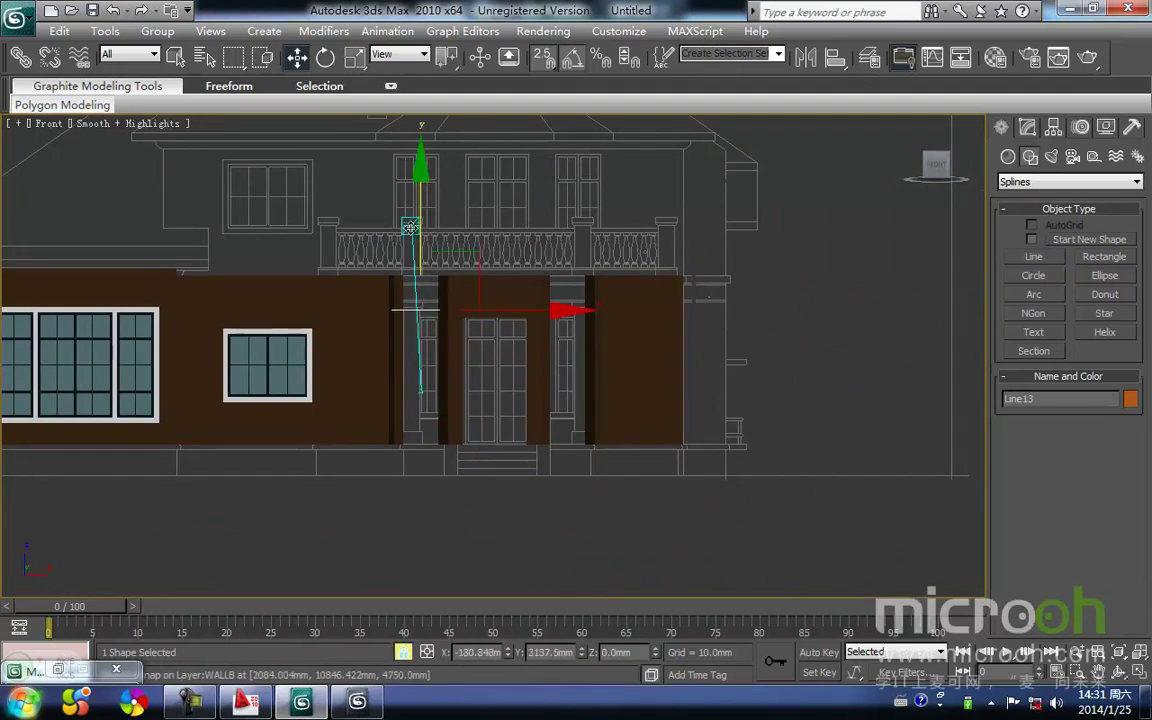
pyautogui.scroll(5, 404, 260)
pyautogui.moveTo(371, 340); pyautogui.dragTo(379, 299)
pyautogui.moveTo(839, 391); pyautogui.dragTo(641, 387, button='middle')
pyautogui.click(645, 390)
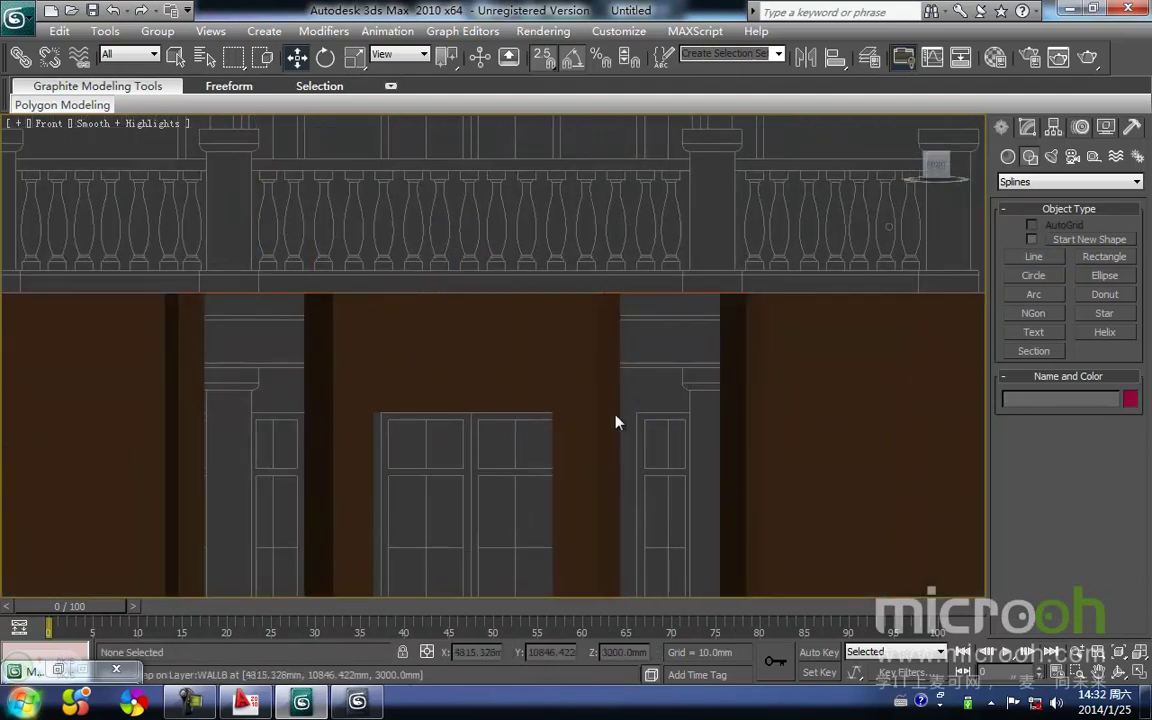
# Measure the height of the wall piece above the double door in wireframe with the Tape helper
pyautogui.moveTo(531, 456); pyautogui.dragTo(603, 433, button='middle')
pyautogui.moveTo(538, 371); pyautogui.dragTo(536, 368)
pyautogui.moveTo(558, 372); pyautogui.dragTo(588, 346, button='middle')
pyautogui.press('F3')
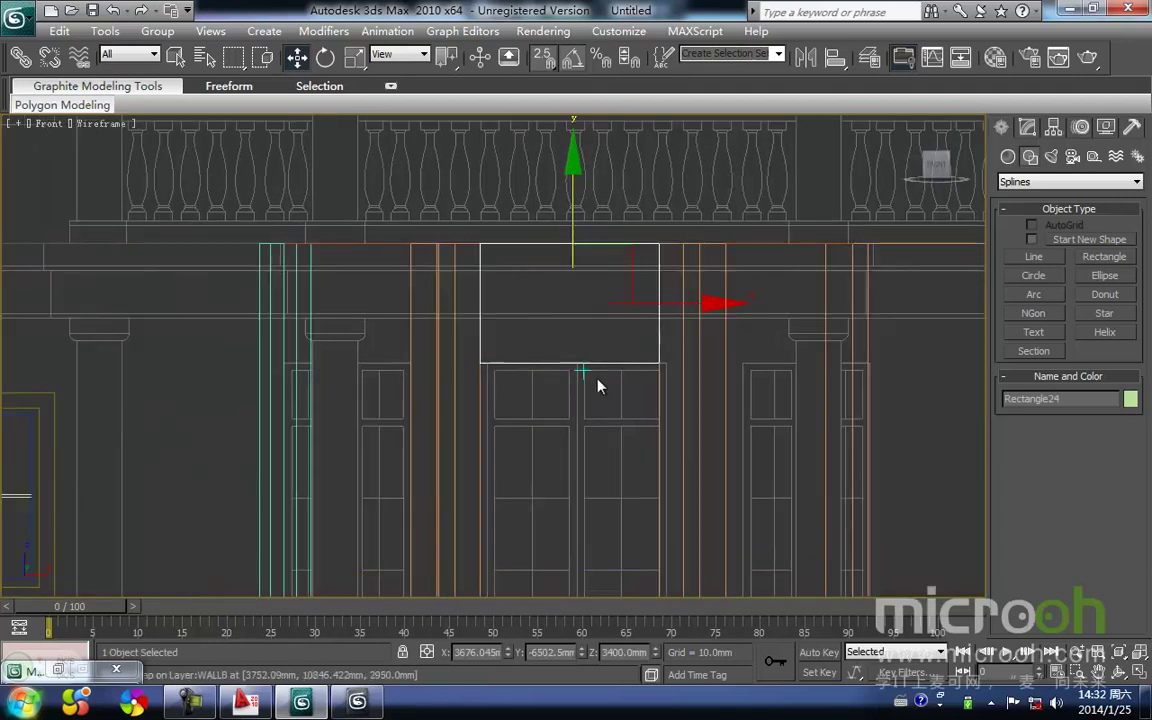
pyautogui.click(1093, 158)
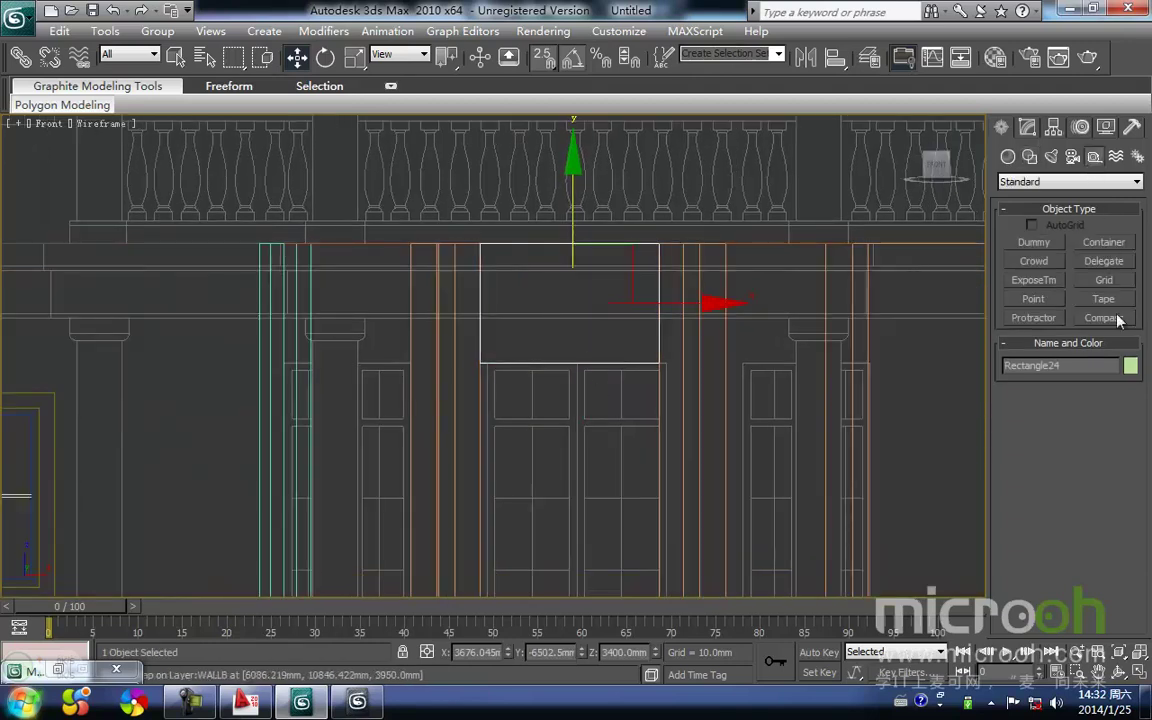
pyautogui.click(1104, 299)
pyautogui.moveTo(479, 245); pyautogui.dragTo(477, 360)
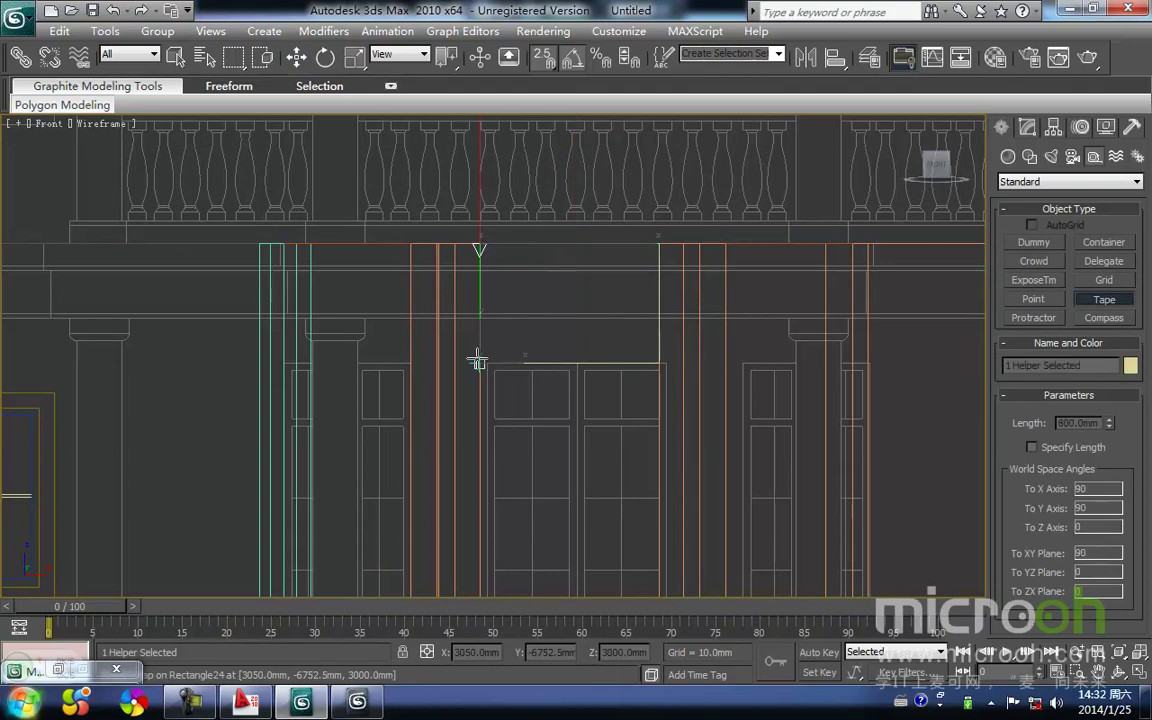
pyautogui.press('w')
# Extrude the two diagonal-opening outlines 800 mm
pyautogui.moveTo(372, 271); pyautogui.dragTo(545, 327, button='middle')
pyautogui.click(543, 301)
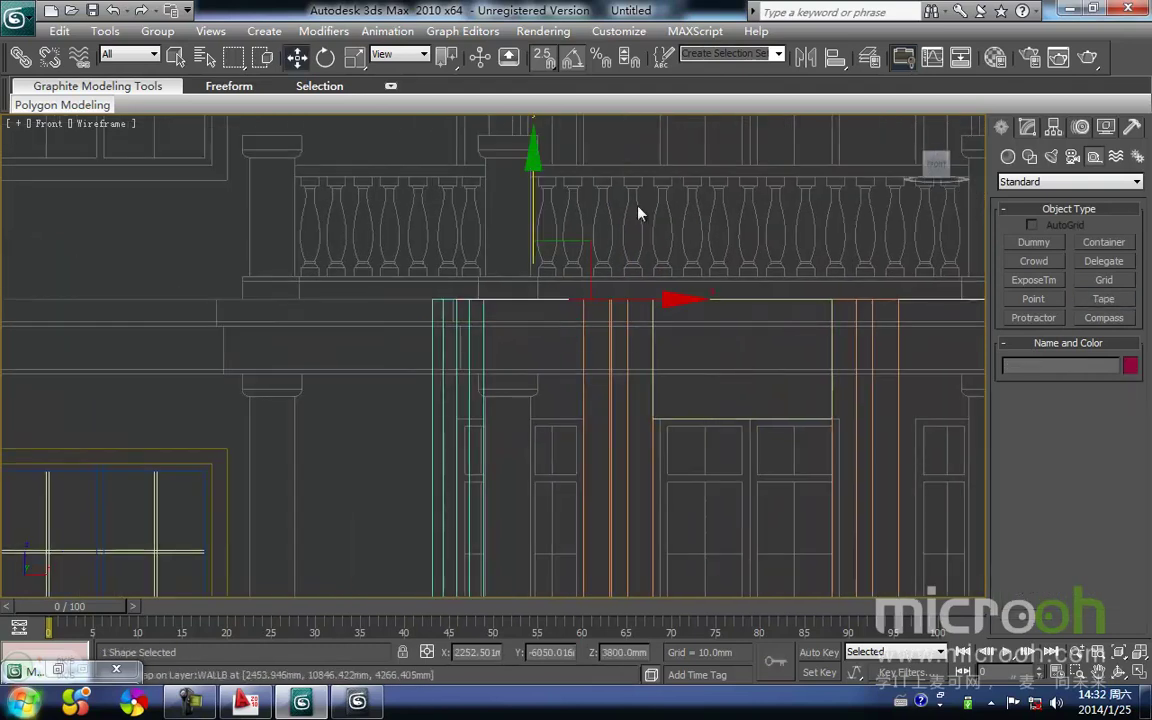
pyautogui.click(1029, 128)
pyautogui.click(1101, 203)
pyautogui.click(1107, 452)
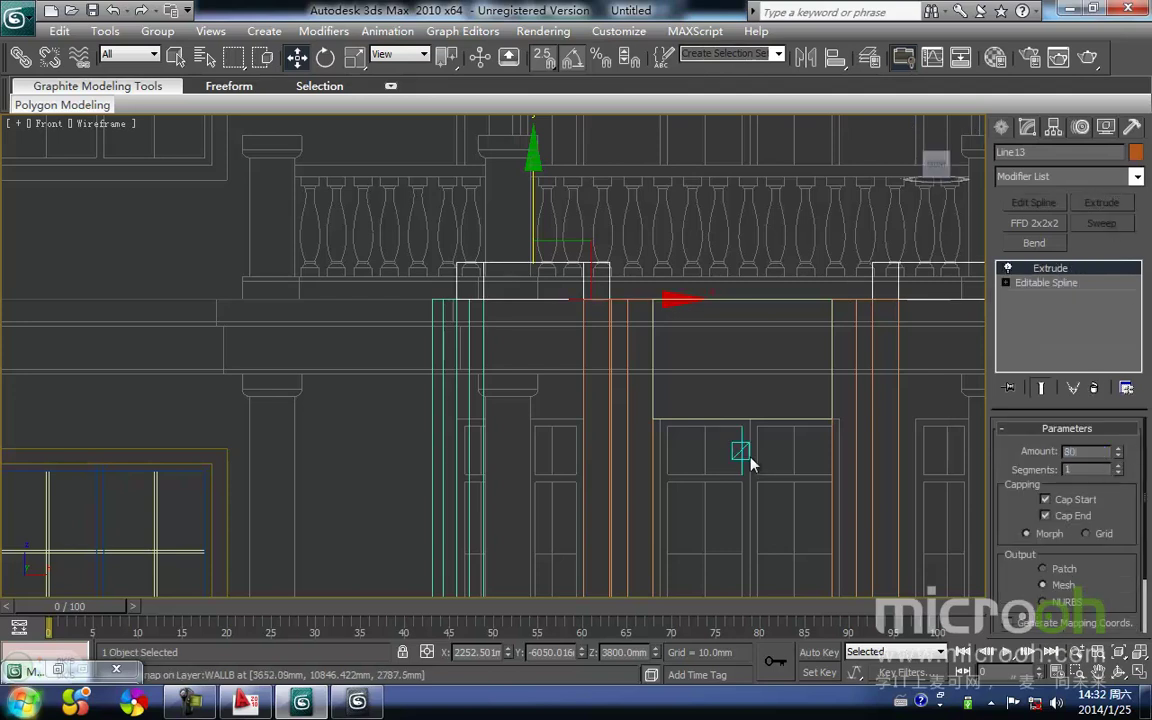
pyautogui.press('Return')
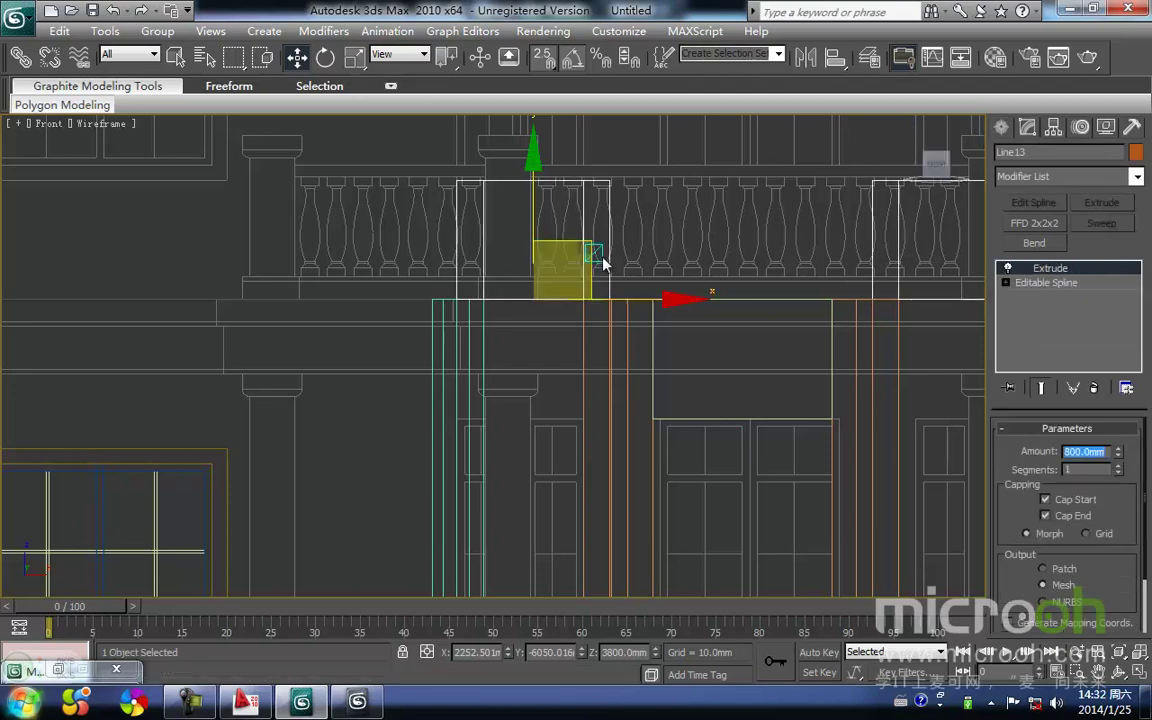
# Move the extruded pieces down so their tops snap to the top of the walls, and restore shaded display
pyautogui.moveTo(618, 184); pyautogui.dragTo(606, 270, button='middle')
pyautogui.moveTo(599, 262); pyautogui.dragTo(580, 380)
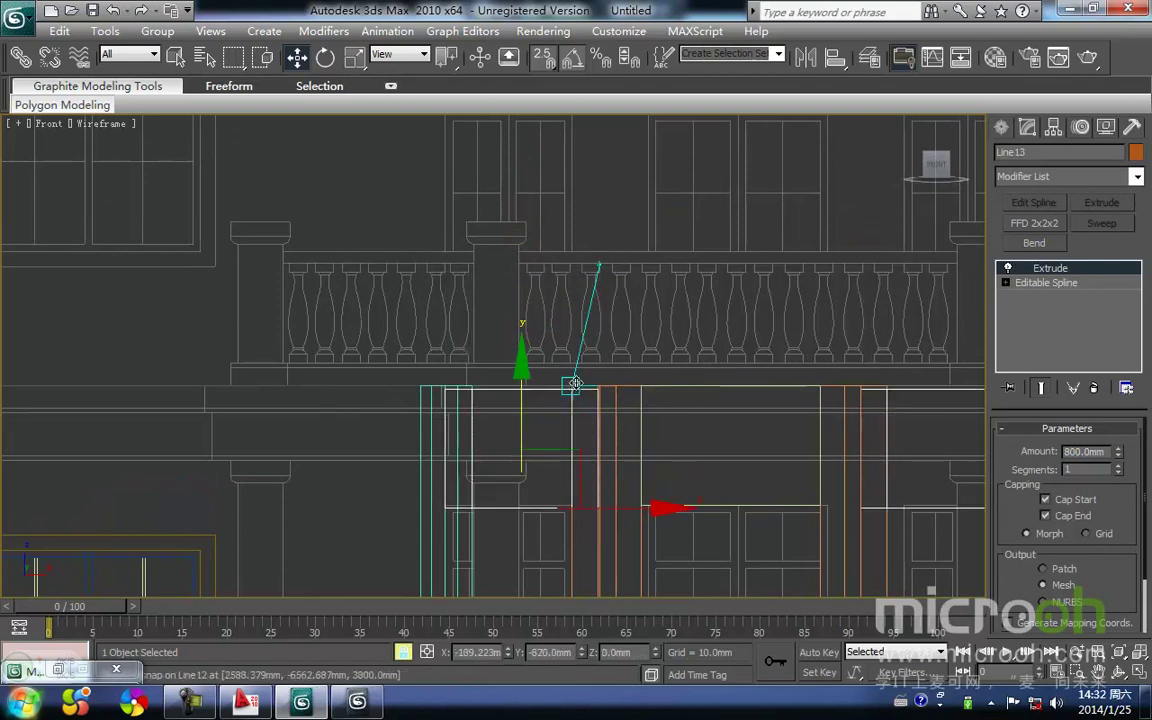
pyautogui.scroll(2, 590, 385)
pyautogui.moveTo(609, 386); pyautogui.dragTo(679, 379, button='middle')
pyautogui.moveTo(494, 397); pyautogui.dragTo(523, 391)
pyautogui.press('F3')
pyautogui.moveTo(578, 443)
pyautogui.mouseDown(button='middle')
pyautogui.moveTo(578, 398)
pyautogui.moveTo(504, 345)
pyautogui.mouseUp(button='middle')
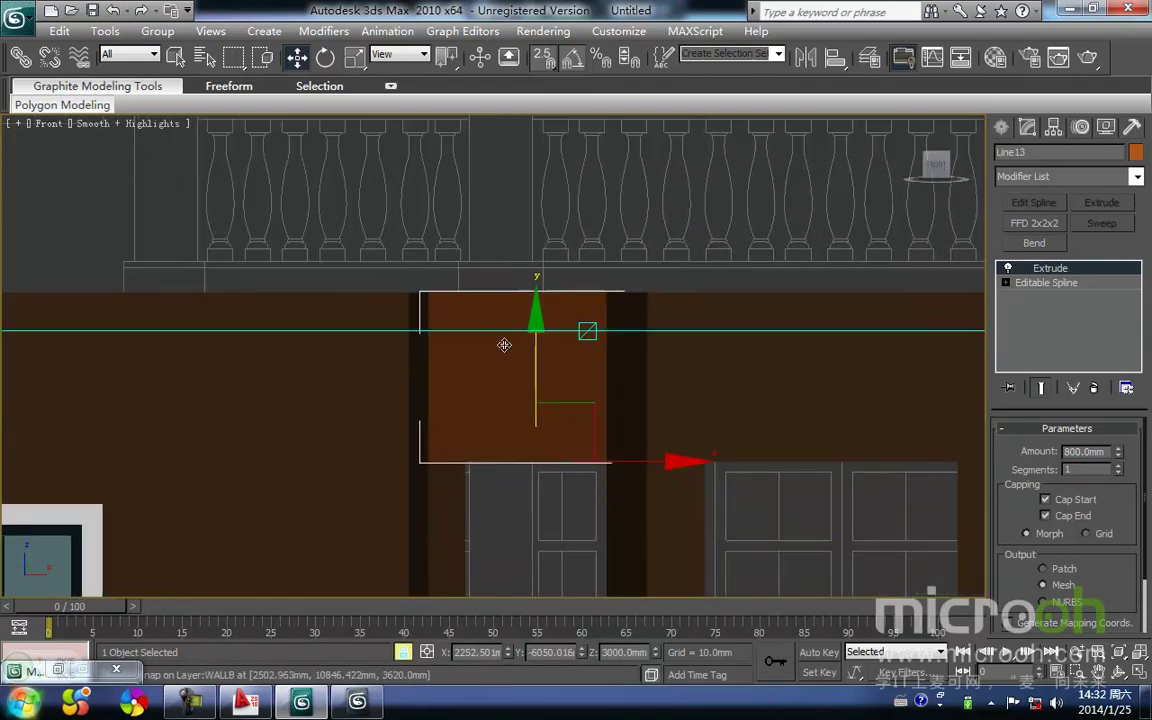
# Assign the brown 文化石贴面 material to the diagonal wall pieces, minimize the Material Editor and deselect them
pyautogui.press('m')
pyautogui.click(771, 366)
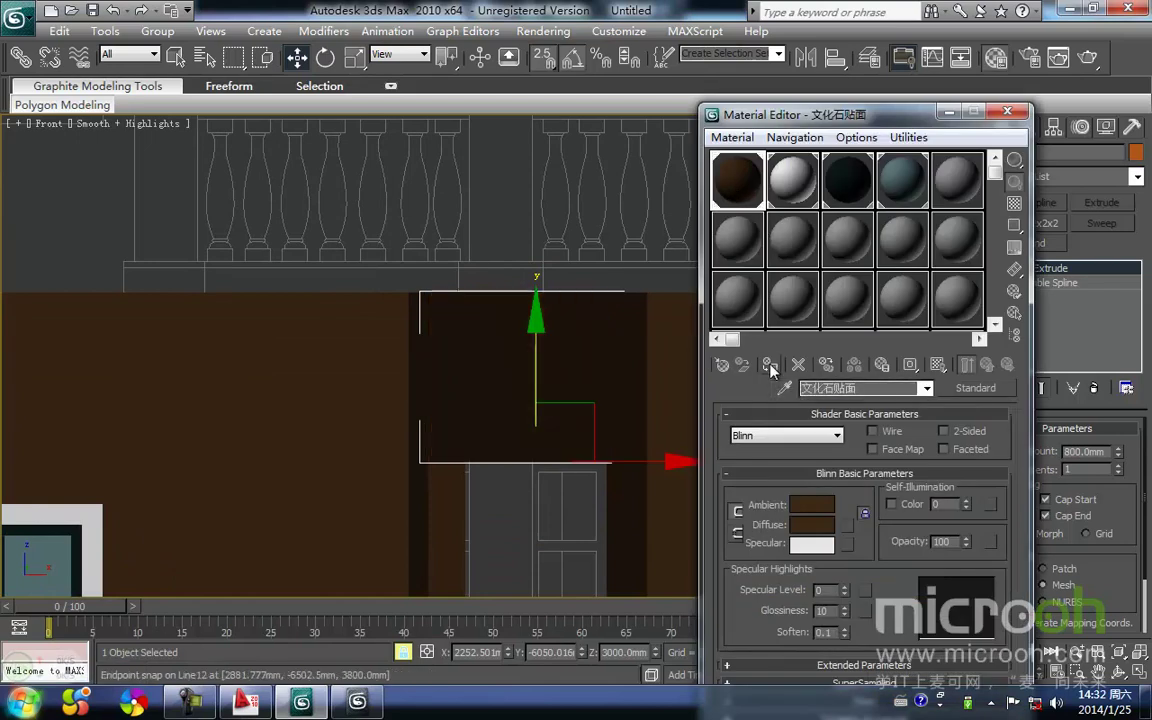
pyautogui.click(957, 118)
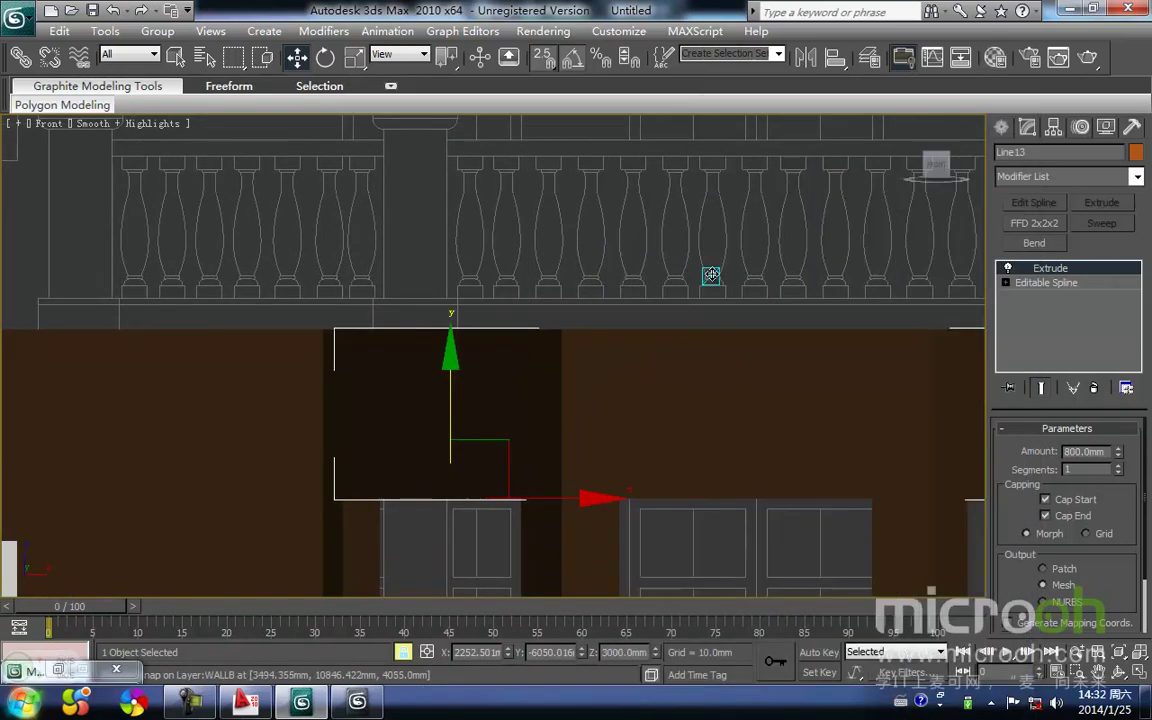
pyautogui.moveTo(715, 267); pyautogui.dragTo(648, 213, button='middle')
pyautogui.click(676, 247)
# Draw a 2400 mm by 600 mm rectangle over the west leaf of the double door in the wireframe front view
pyautogui.scroll(-2, 676, 250)
pyautogui.moveTo(680, 274); pyautogui.dragTo(657, 250, button='middle')
pyautogui.press('F3')
pyautogui.moveTo(614, 337); pyautogui.dragTo(595, 240, button='middle')
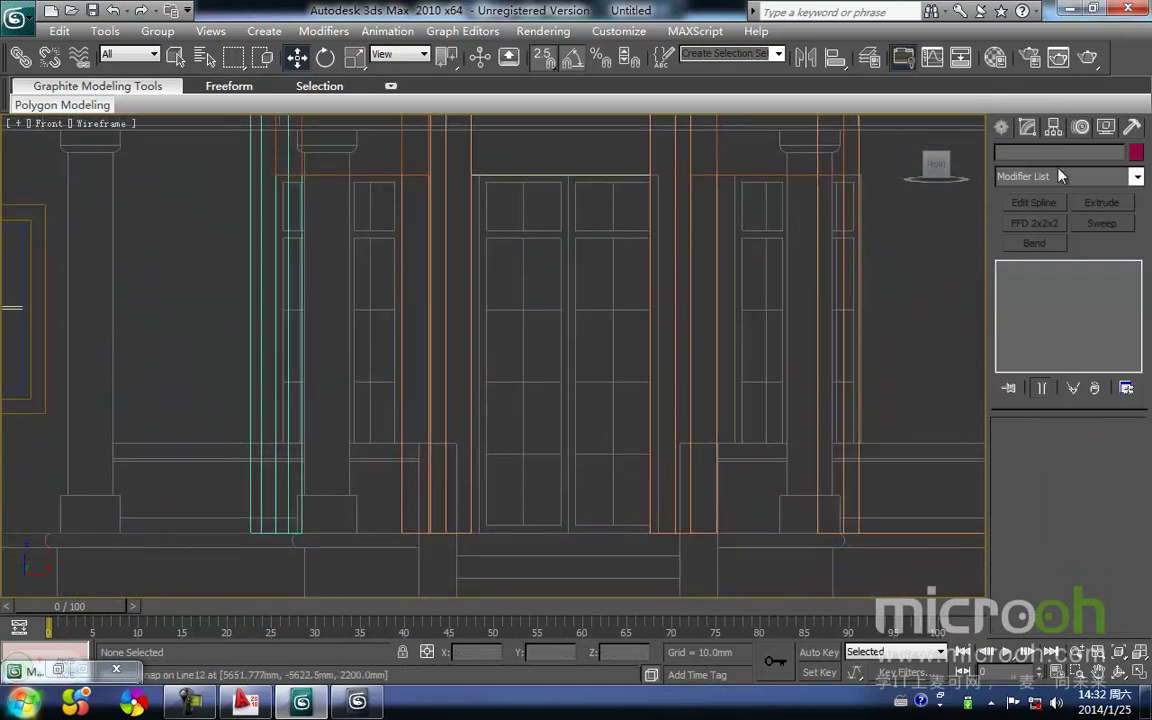
pyautogui.click(1001, 128)
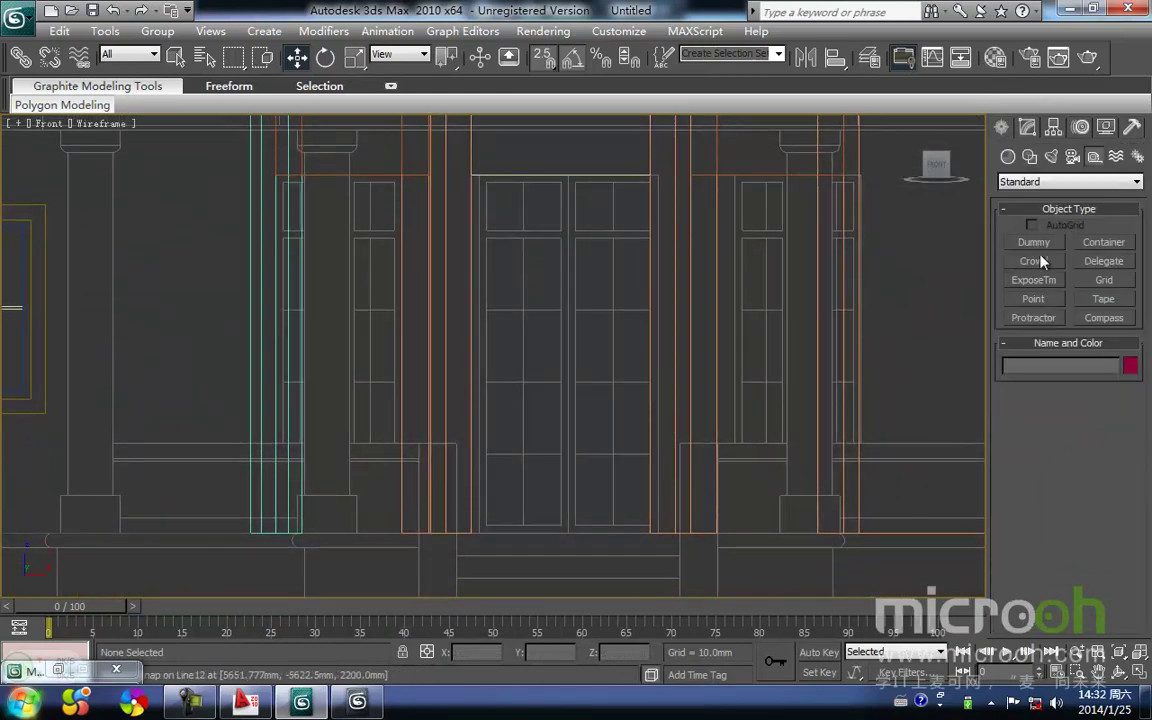
pyautogui.click(1028, 158)
pyautogui.click(1104, 257)
pyautogui.moveTo(624, 347); pyautogui.dragTo(599, 373, button='middle')
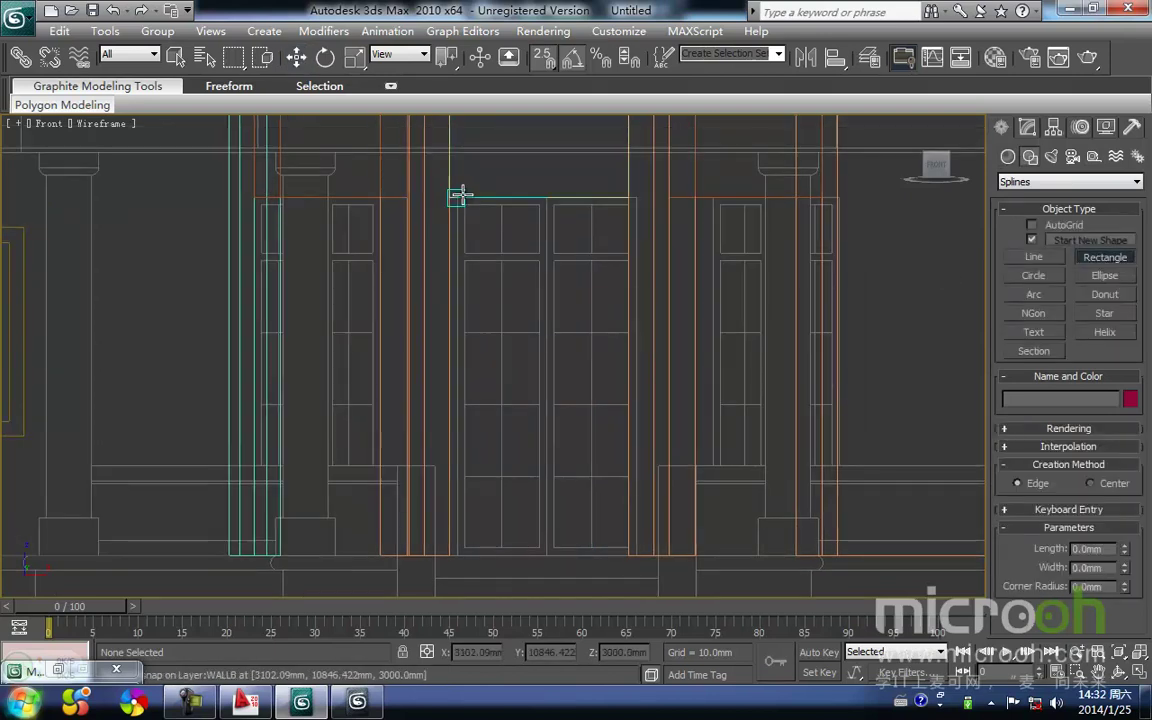
pyautogui.moveTo(457, 196); pyautogui.dragTo(549, 555)
pyautogui.moveTo(496, 411)
pyautogui.mouseDown(button='middle')
pyautogui.moveTo(484, 443)
pyautogui.moveTo(494, 397)
pyautogui.mouseUp(button='middle')
pyautogui.moveTo(520, 322); pyautogui.dragTo(526, 396, button='middle')
pyautogui.scroll(3, 525, 352)
pyautogui.moveTo(524, 351); pyautogui.dragTo(522, 462, button='middle')
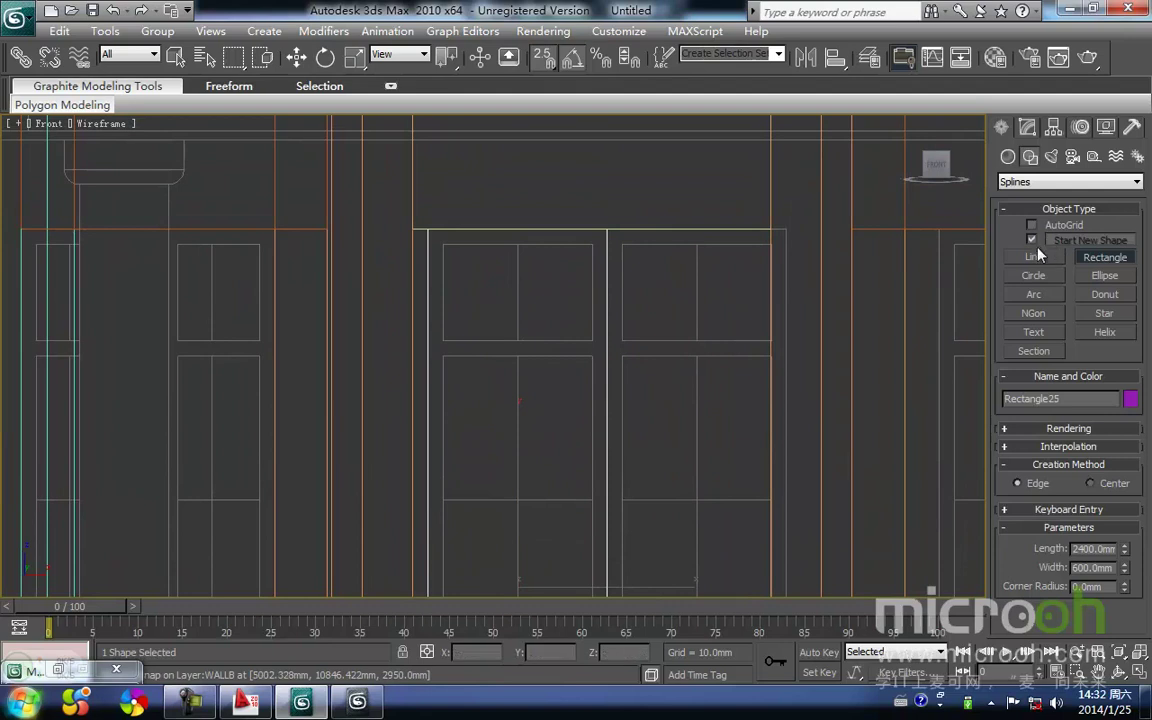
pyautogui.click(1034, 243)
pyautogui.press('w')
# Apply Edit Spline to the door-leaf rectangle and start segment editing
pyautogui.moveTo(535, 373); pyautogui.dragTo(542, 341, button='middle')
pyautogui.click(1027, 127)
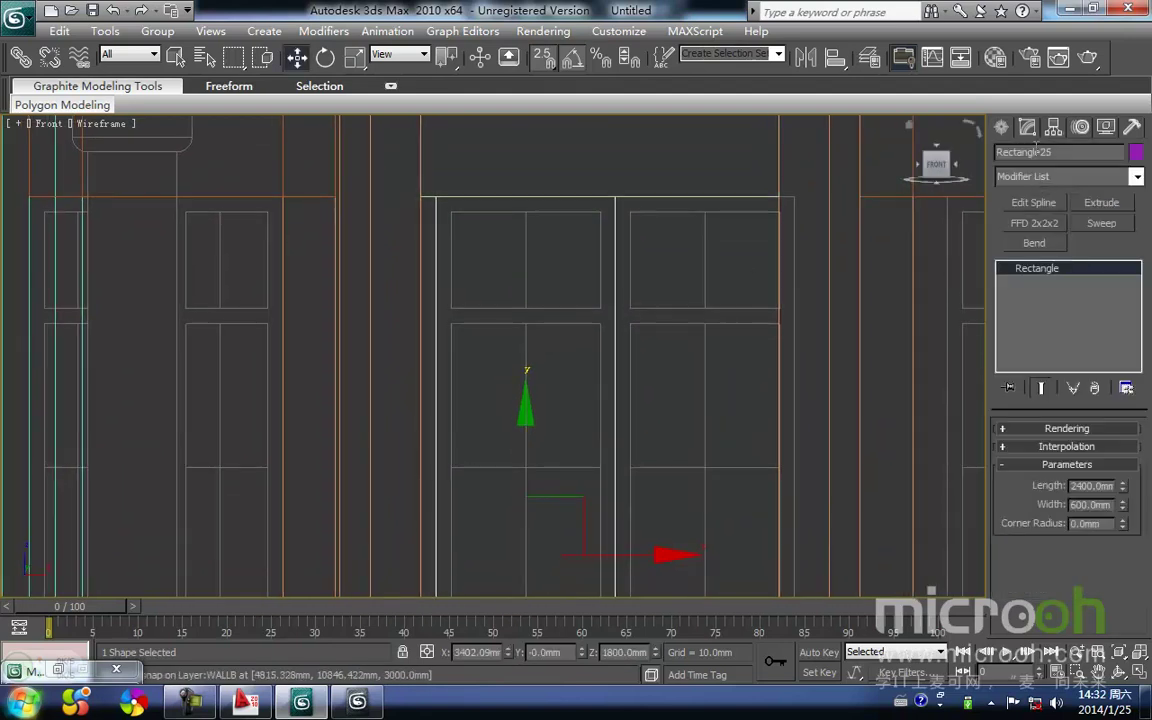
pyautogui.click(1033, 202)
pyautogui.click(1067, 453)
# Try copying the rectangle's east segment to the middle of the door leaf, and delete the copy
pyautogui.moveTo(669, 401); pyautogui.dragTo(669, 354, button='middle')
pyautogui.click(617, 385)
pyautogui.press('space')
pyautogui.moveTo(588, 386); pyautogui.dragTo(595, 223, button='middle')
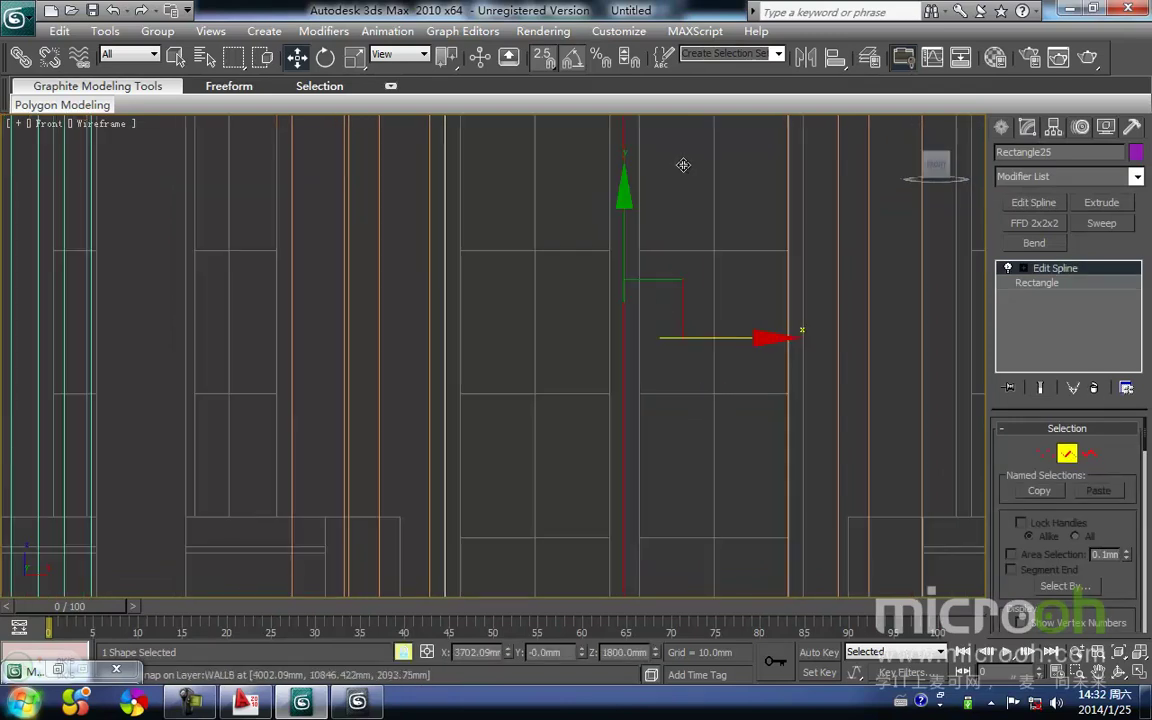
pyautogui.scroll(-3, 682, 162)
pyautogui.moveTo(550, 230); pyautogui.dragTo(550, 230)
pyautogui.press('space')
pyautogui.moveTo(566, 319); pyautogui.dragTo(551, 250, button='middle')
pyautogui.scroll(-2, 551, 250)
pyautogui.moveTo(580, 358); pyautogui.dragTo(581, 320, button='middle')
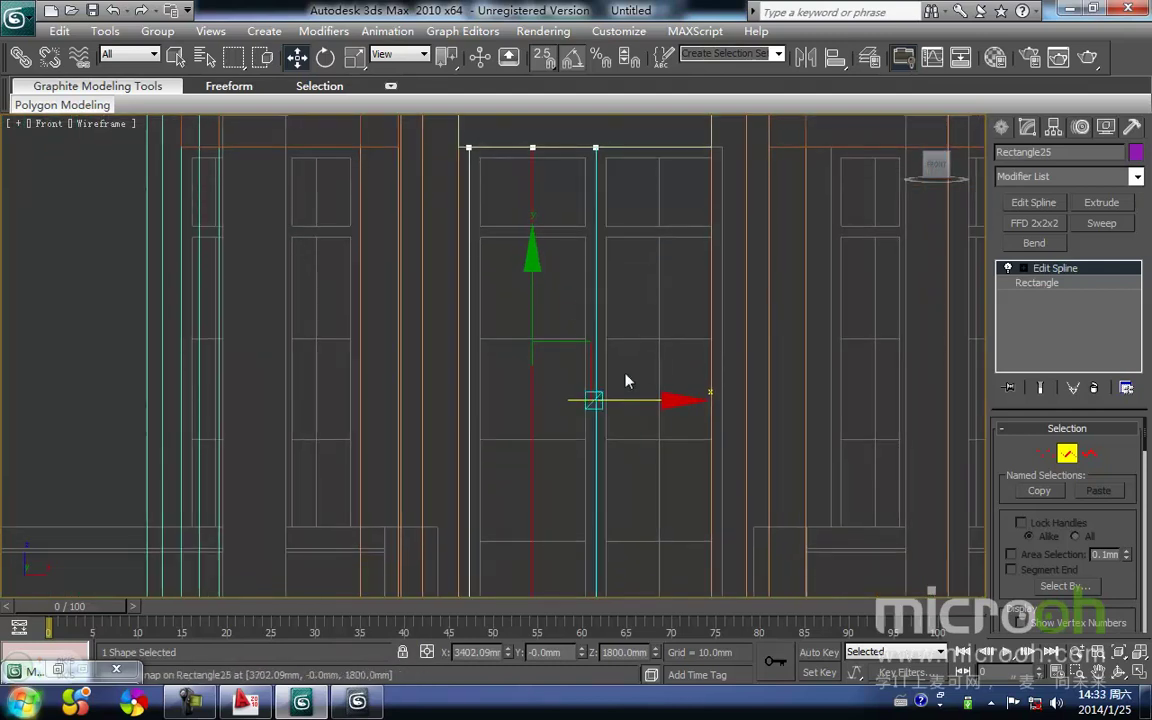
pyautogui.press('Delete')
# Copy the rectangle's bottom segment straight up to the crossbar below the leaf's upper pane
pyautogui.moveTo(614, 370); pyautogui.dragTo(607, 240, button='middle')
pyautogui.click(521, 523)
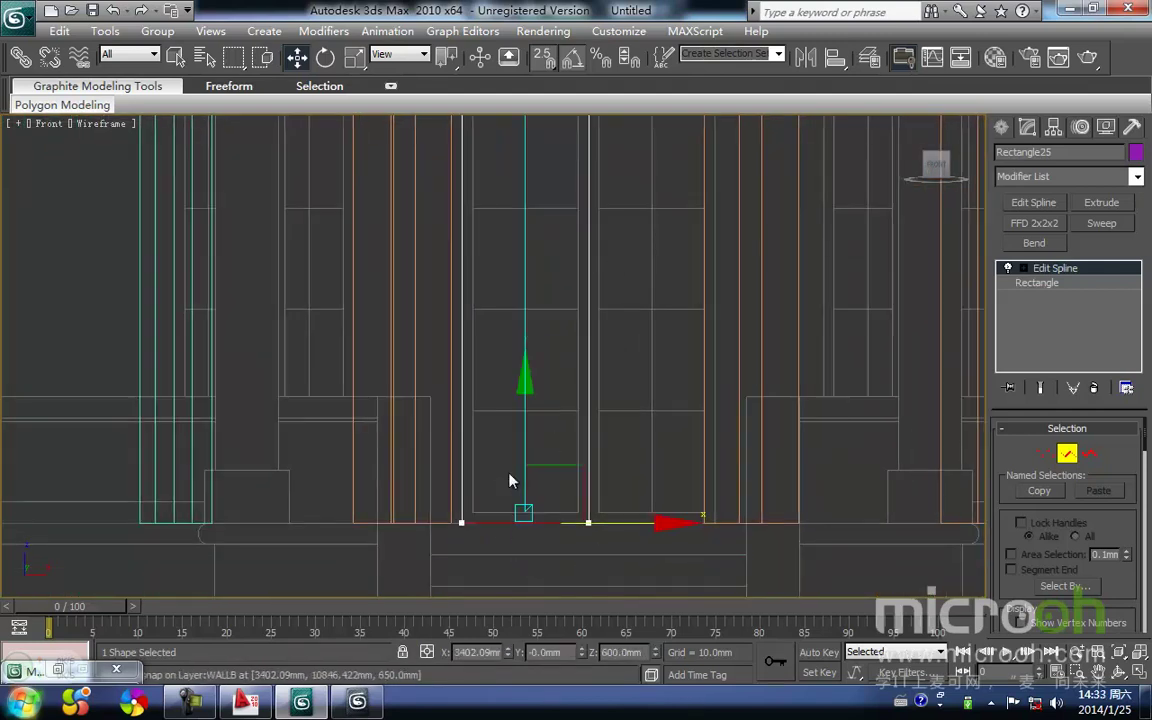
pyautogui.scroll(-2, 503, 526)
pyautogui.press('space')
pyautogui.keyDown('shift'); pyautogui.moveTo(515, 456); pyautogui.dragTo(514, 275); pyautogui.keyUp('shift')
pyautogui.moveTo(507, 329); pyautogui.dragTo(522, 481, button='middle')
pyautogui.moveTo(486, 432); pyautogui.dragTo(503, 384)
pyautogui.press('space')
pyautogui.click(541, 420)
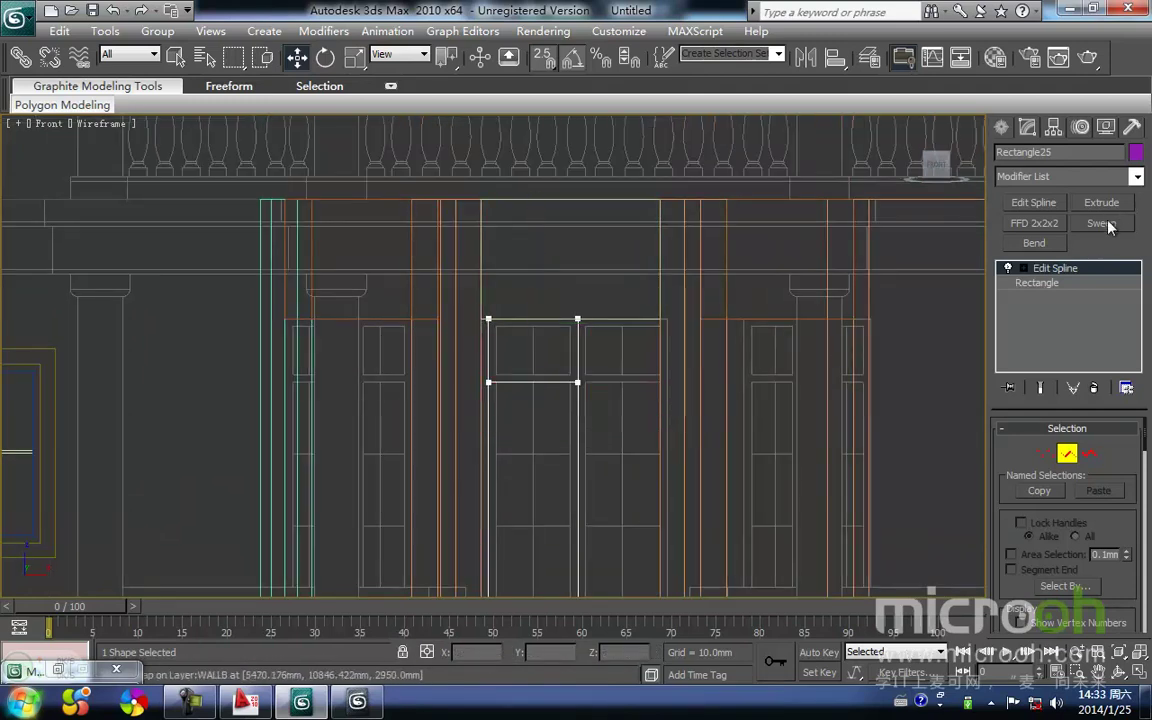
# Apply Sweep to the door-leaf spline with a section 50 mm long and 50 mm wide, and show it shaded
pyautogui.click(1104, 222)
pyautogui.moveTo(1104, 487); pyautogui.dragTo(744, 506)
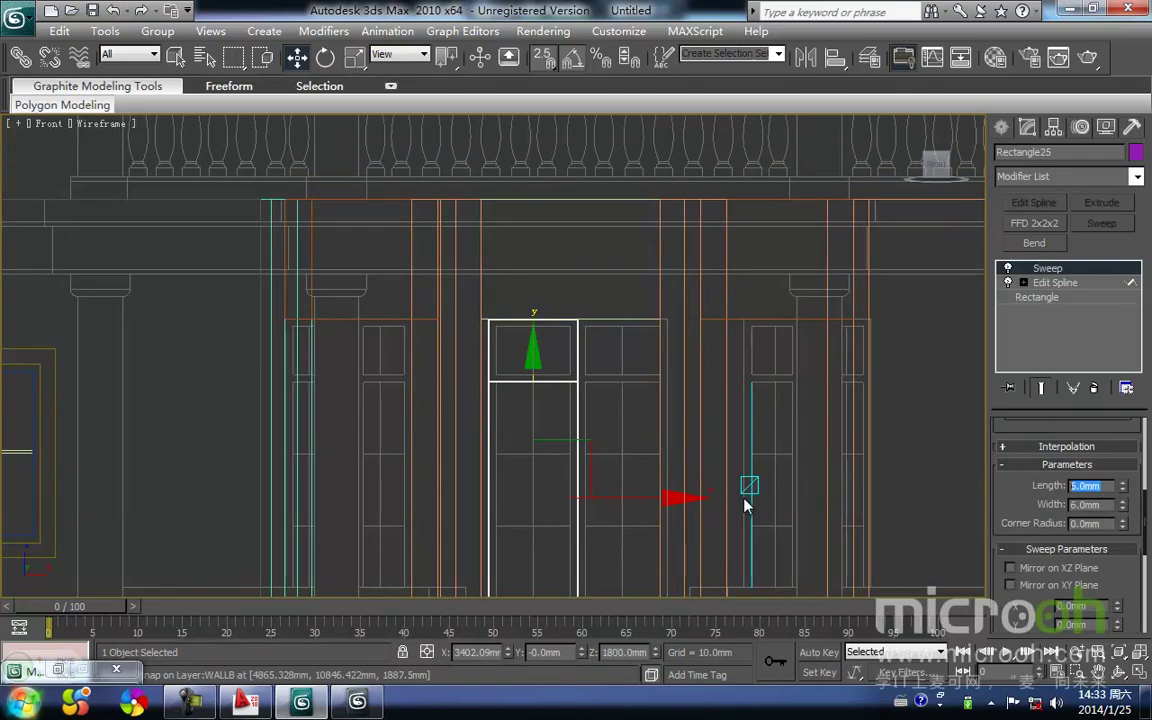
pyautogui.write('50')
pyautogui.press('Return')
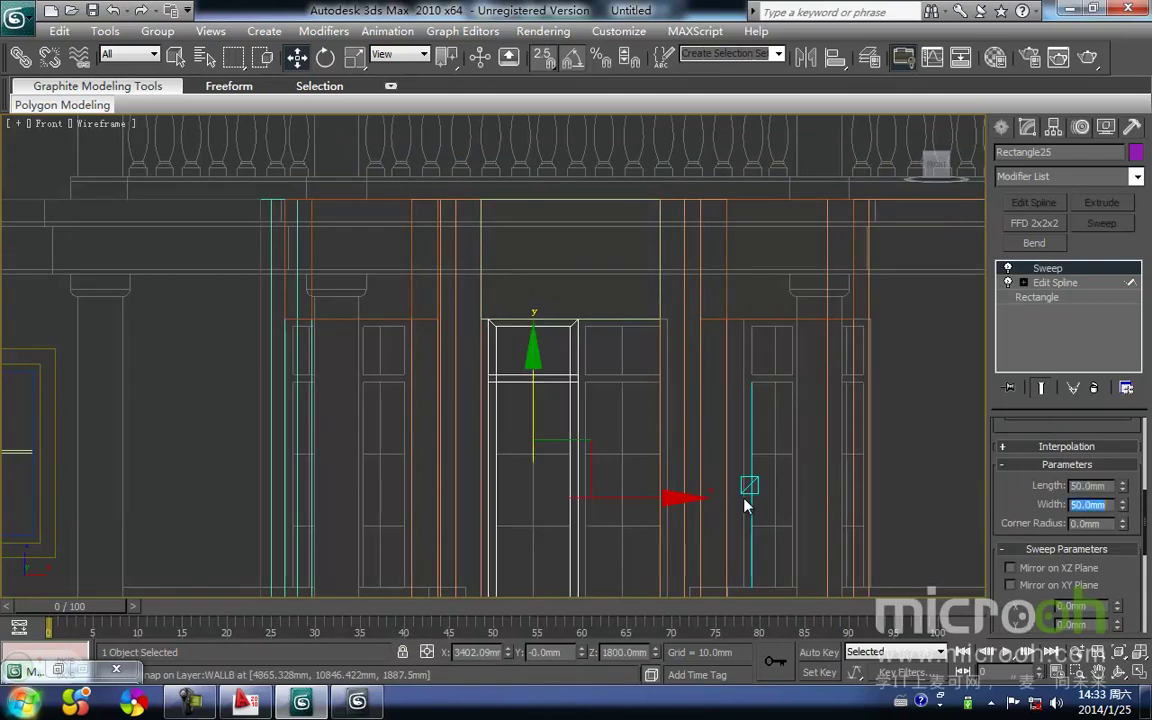
pyautogui.moveTo(585, 406)
pyautogui.mouseDown(button='middle')
pyautogui.moveTo(605, 339)
pyautogui.moveTo(566, 352)
pyautogui.mouseUp(button='middle')
pyautogui.press('F3')
pyautogui.moveTo(626, 444); pyautogui.dragTo(604, 386, button='middle')
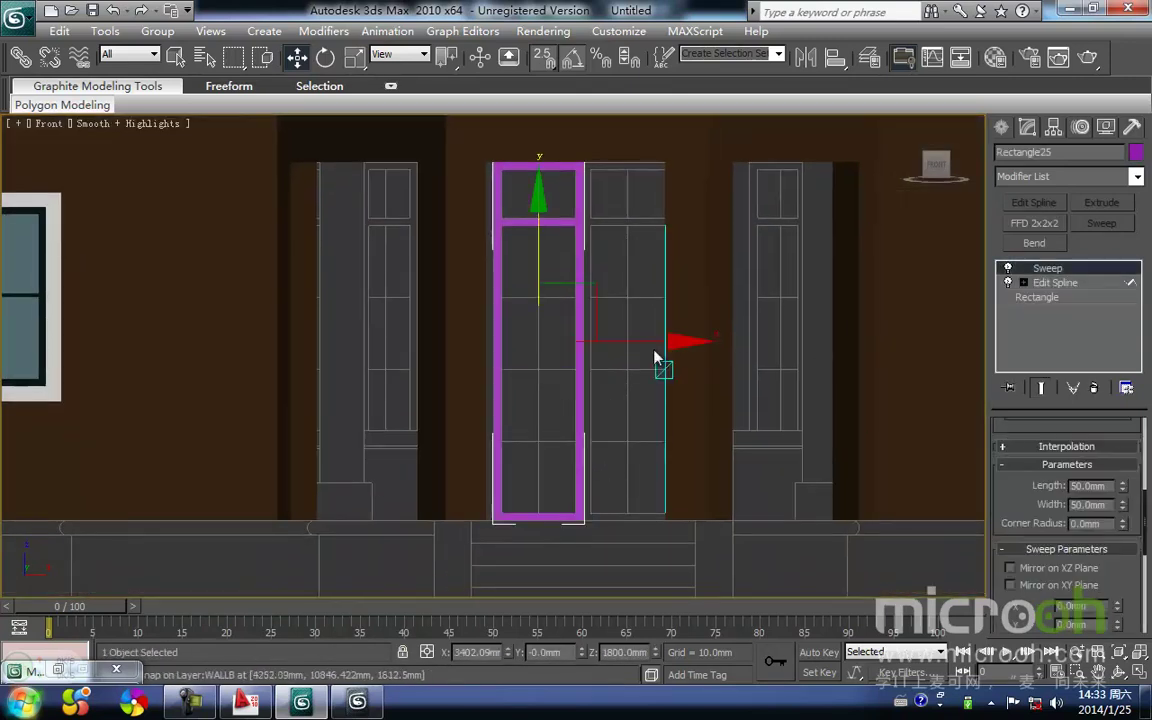
pyautogui.moveTo(566, 370); pyautogui.dragTo(616, 395, button='middle')
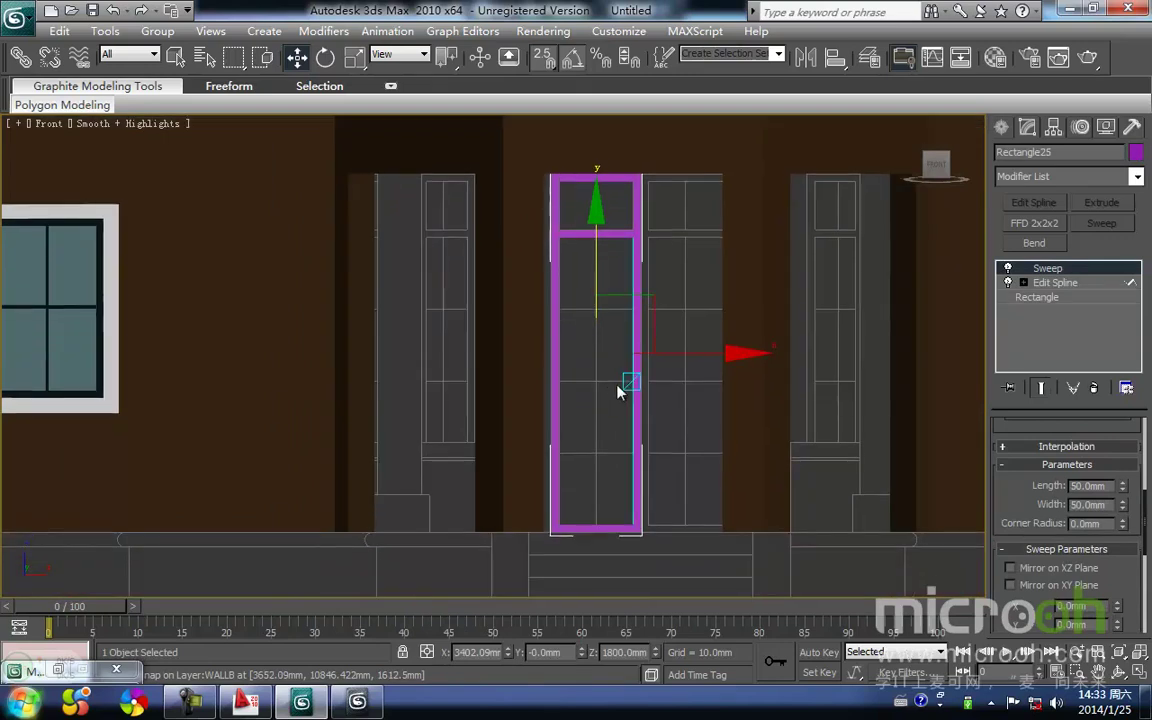
# Draw a vertical line down the middle of the door leaf and stop starting new shapes so further lines join it
pyautogui.rightClick(677, 432)
pyautogui.click(688, 360)
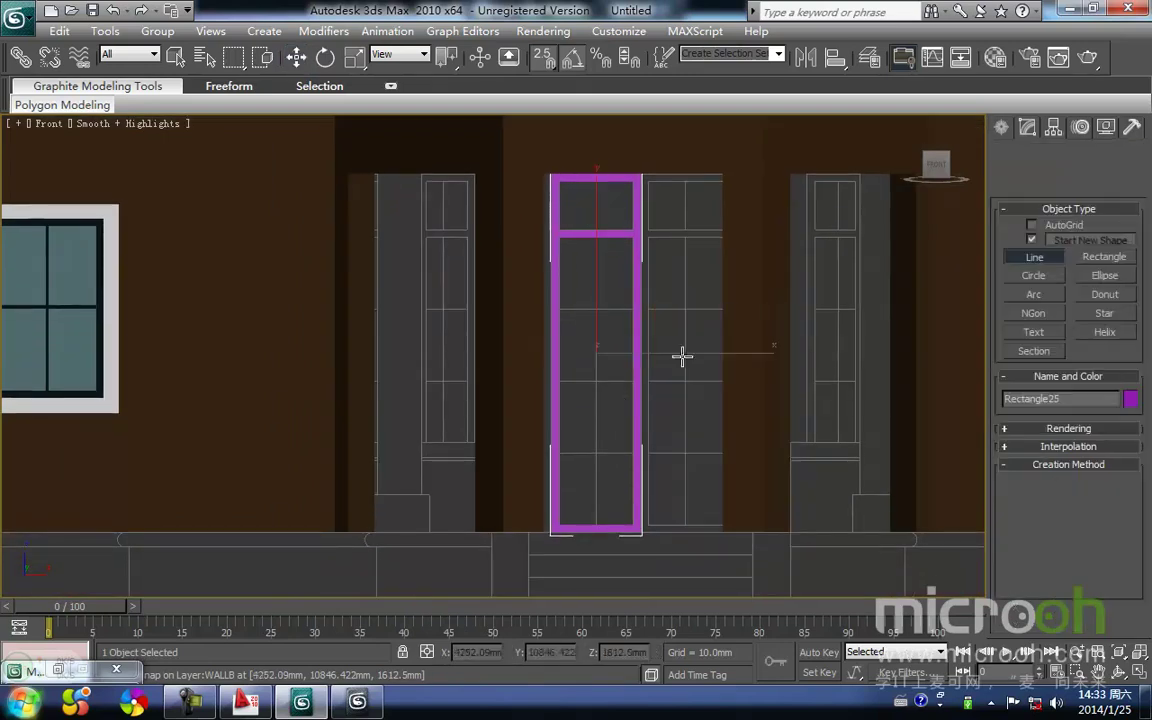
pyautogui.click(593, 181)
pyautogui.click(599, 524)
pyautogui.rightClick(599, 524)
pyautogui.moveTo(933, 303); pyautogui.dragTo(900, 323, button='middle')
pyautogui.click(1032, 241)
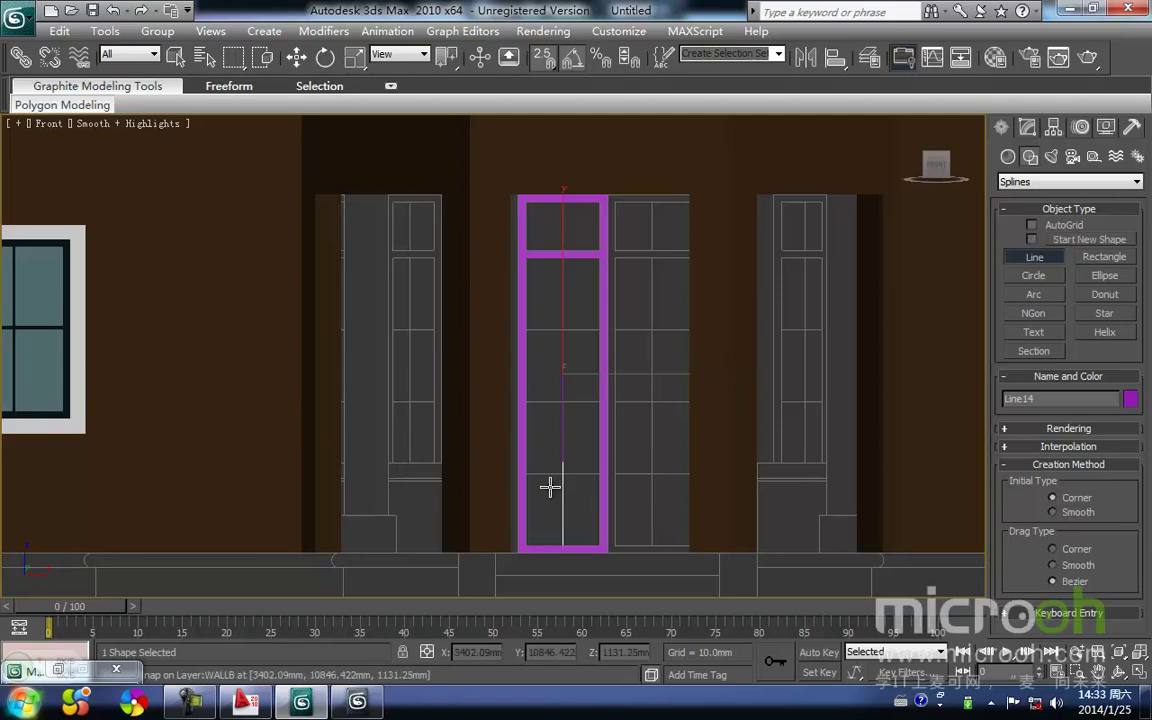
# Draw three horizontal glazing-bar lines across the leaf's lower pane as part of the vertical line's shape
pyautogui.scroll(5, 597, 453)
pyautogui.click(490, 491)
pyautogui.click(638, 494)
pyautogui.rightClick(603, 405)
pyautogui.moveTo(602, 396); pyautogui.dragTo(559, 500, button='middle')
pyautogui.click(455, 450)
pyautogui.click(596, 458)
pyautogui.rightClick(583, 463)
pyautogui.moveTo(488, 316); pyautogui.dragTo(453, 442, button='middle')
pyautogui.click(413, 435)
pyautogui.click(560, 438)
pyautogui.rightClick(530, 487)
pyautogui.rightClick(514, 543)
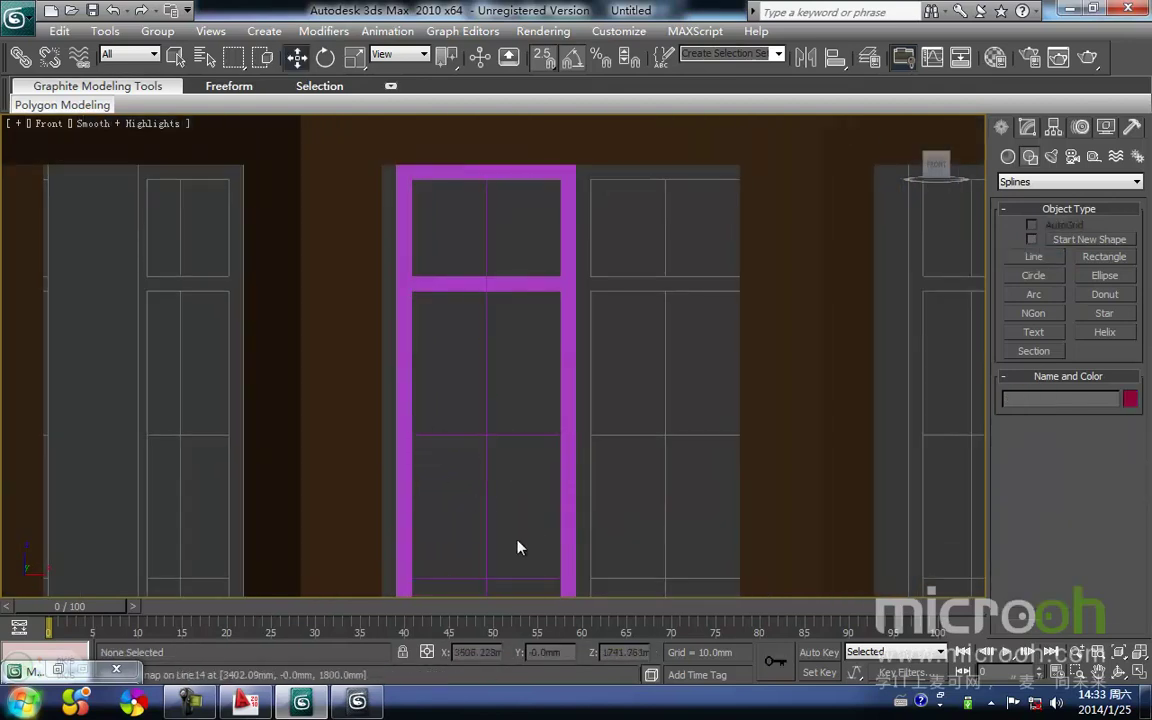
# Apply Sweep to the glazing-bar lines with a section 20 mm long and 20 mm wide
pyautogui.click(1027, 128)
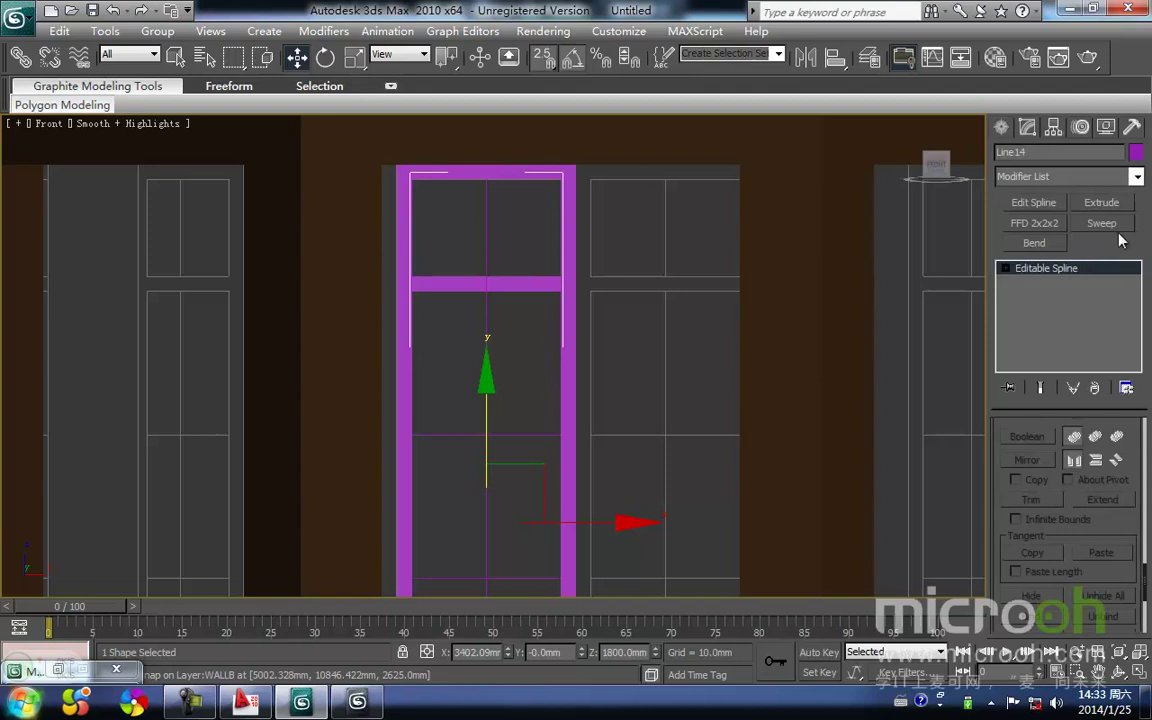
pyautogui.click(1103, 224)
pyautogui.doubleClick(1104, 485)
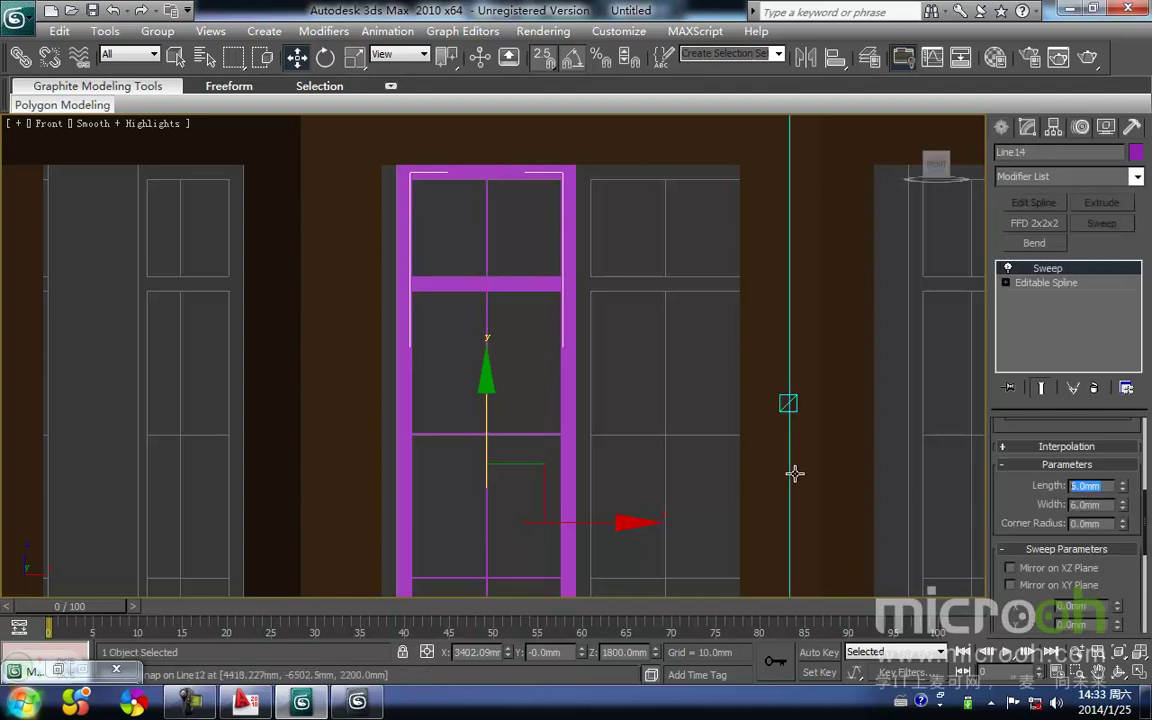
pyautogui.write('20')
pyautogui.press('Return')
pyautogui.click(655, 371)
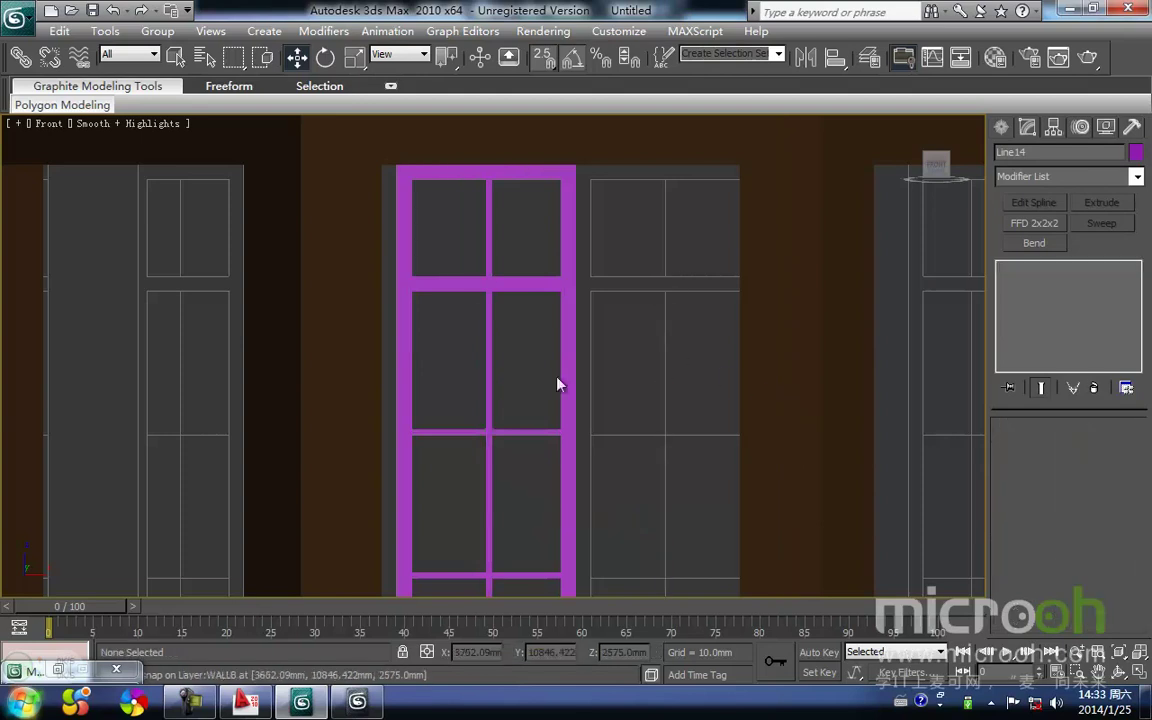
# Align the glazing bars to the door-leaf frame, centre to centre on the Z position only
pyautogui.moveTo(518, 368); pyautogui.dragTo(480, 405)
pyautogui.click(519, 422)
pyautogui.moveTo(514, 470); pyautogui.dragTo(471, 411)
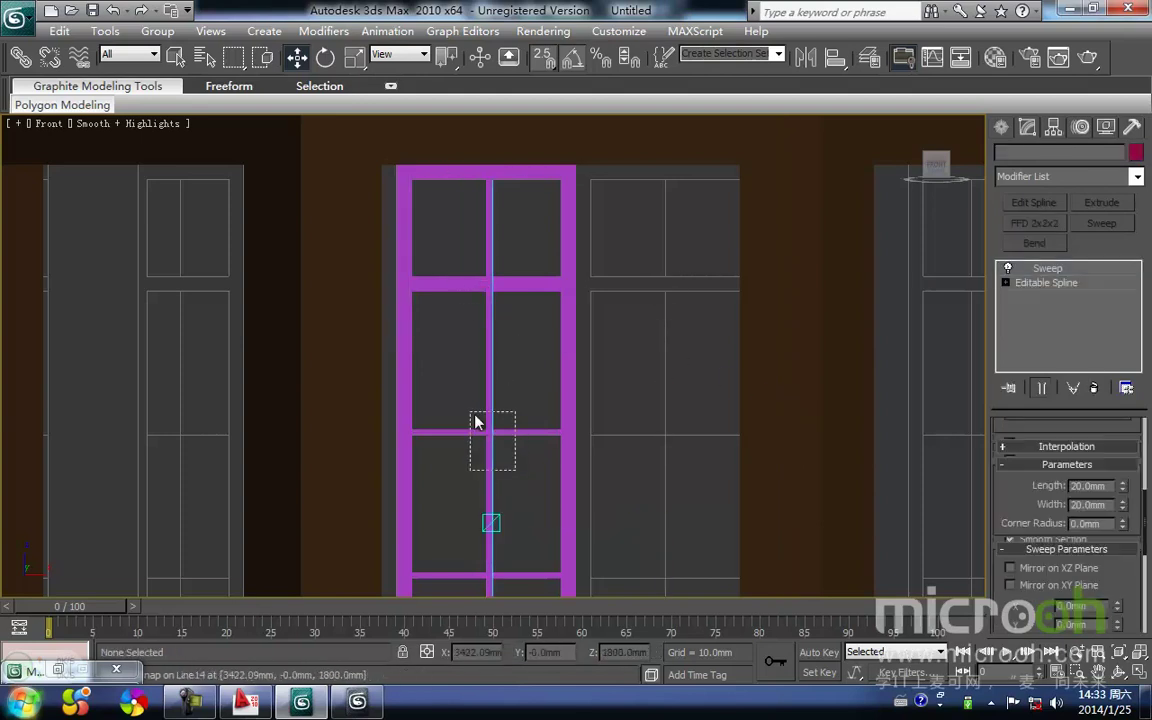
pyautogui.click(835, 57)
pyautogui.click(573, 283)
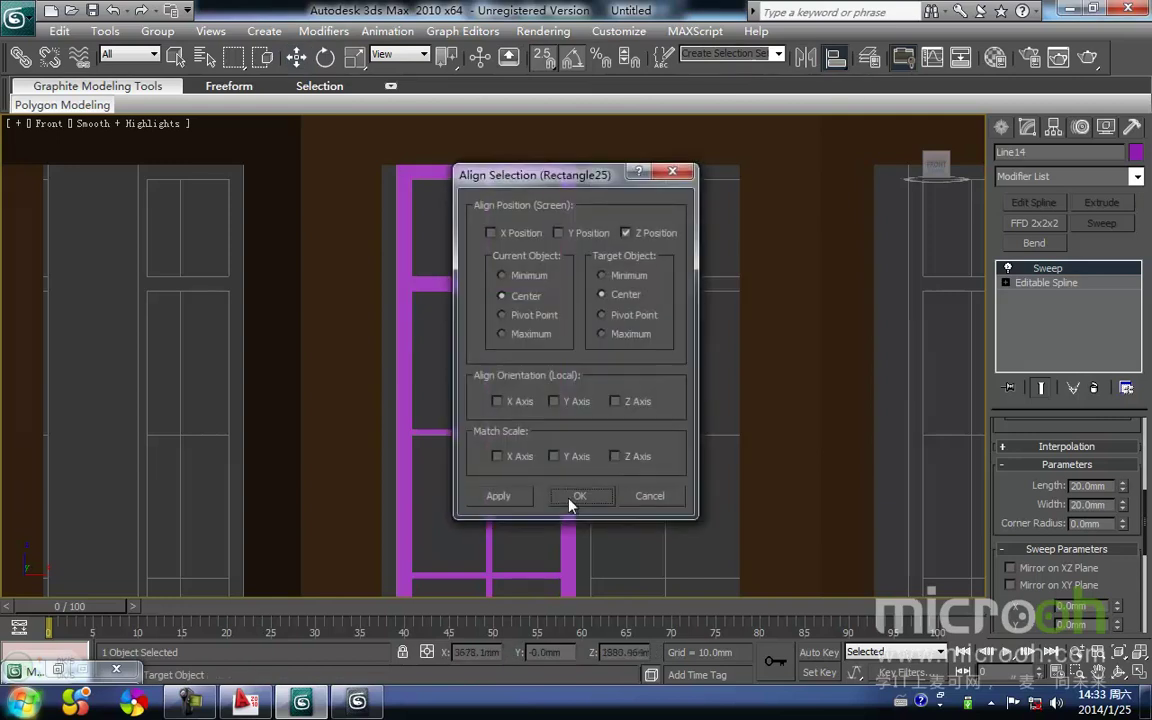
pyautogui.click(590, 495)
pyautogui.click(616, 416)
# Assign the dark 门窗框 material to the door-leaf frame and its glazing bars
pyautogui.moveTo(453, 266); pyautogui.dragTo(442, 265)
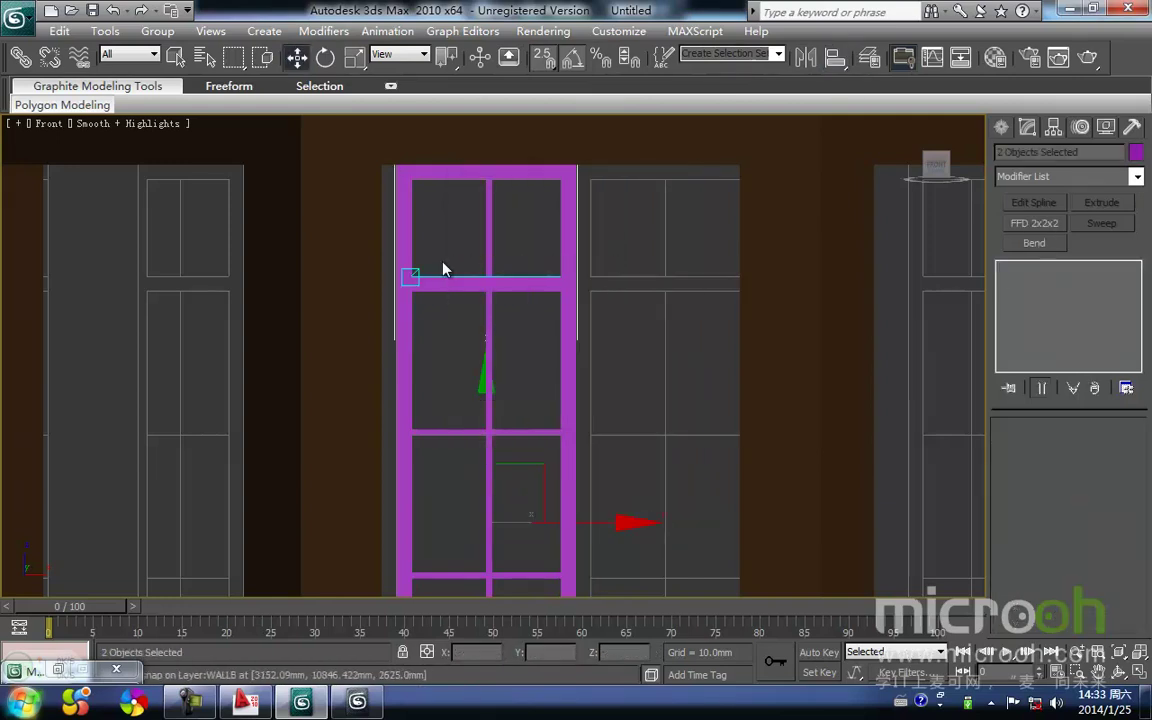
pyautogui.press('m')
pyautogui.click(838, 188)
pyautogui.click(770, 366)
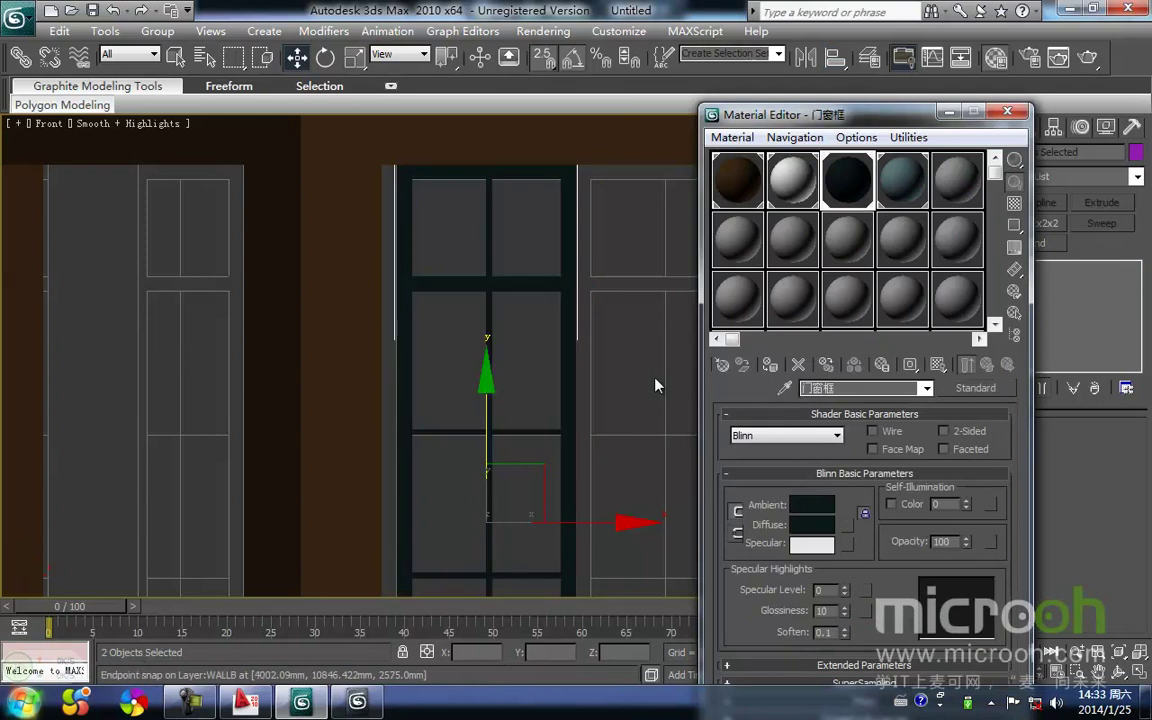
pyautogui.click(468, 318)
pyautogui.click(949, 112)
# Draw a 2300 by 500 mm rectangle over the glazed area inside the door-leaf frame
pyautogui.moveTo(722, 225); pyautogui.dragTo(686, 275, button='middle')
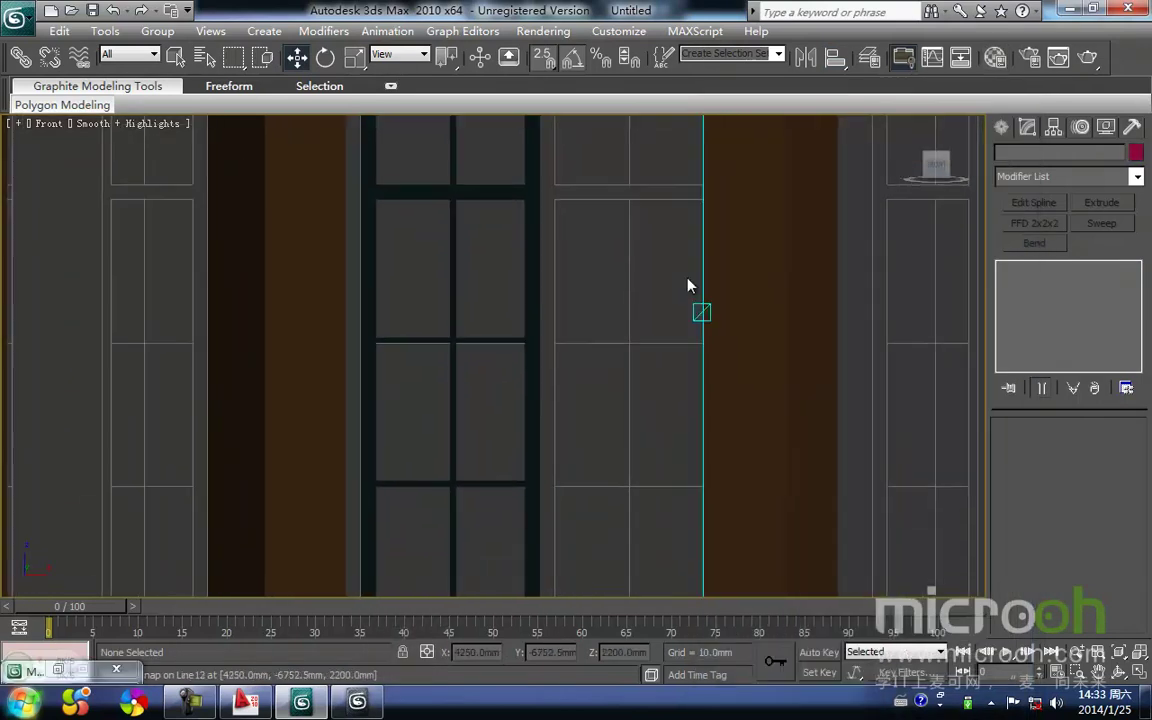
pyautogui.scroll(-2, 742, 300)
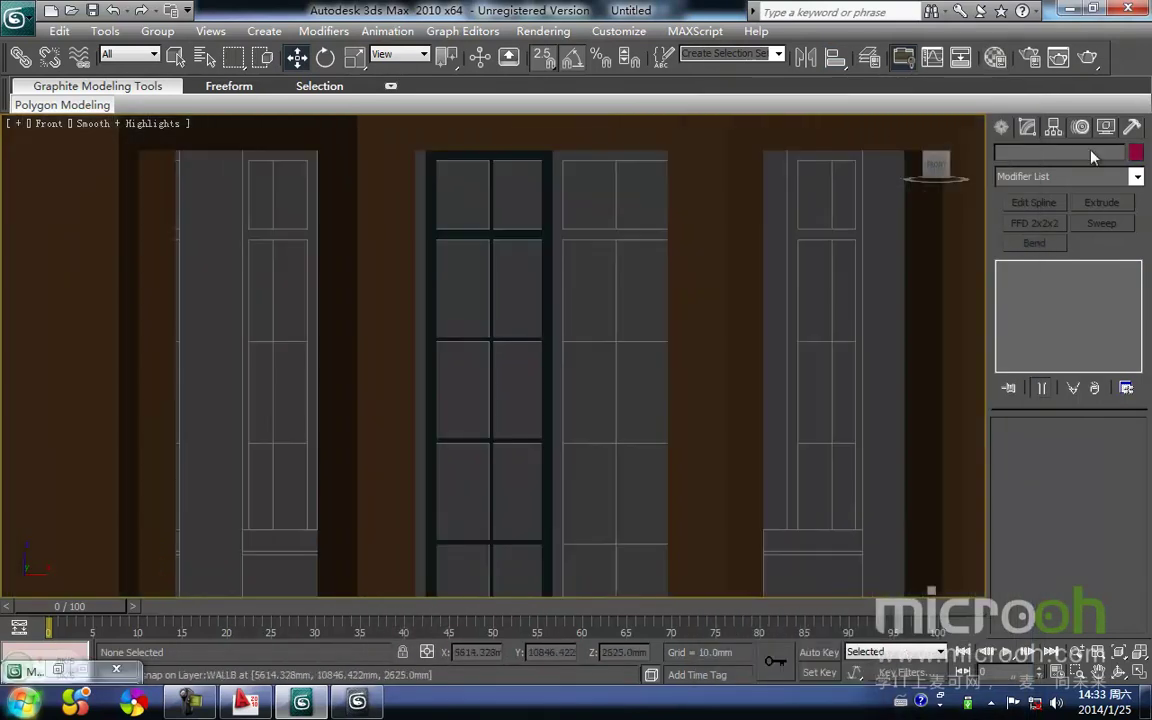
pyautogui.click(1003, 128)
pyautogui.click(1105, 257)
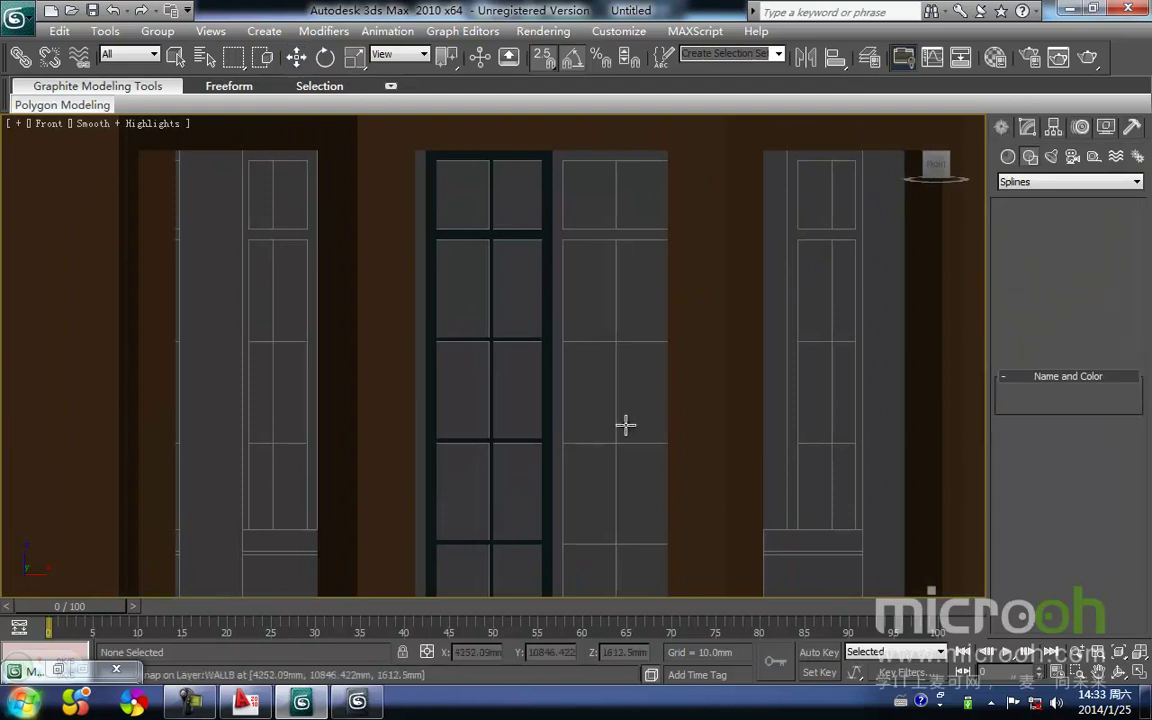
pyautogui.scroll(-1, 527, 355)
pyautogui.moveTo(460, 189)
pyautogui.mouseDown()
pyautogui.moveTo(468, 303)
pyautogui.moveTo(533, 534)
pyautogui.mouseUp()
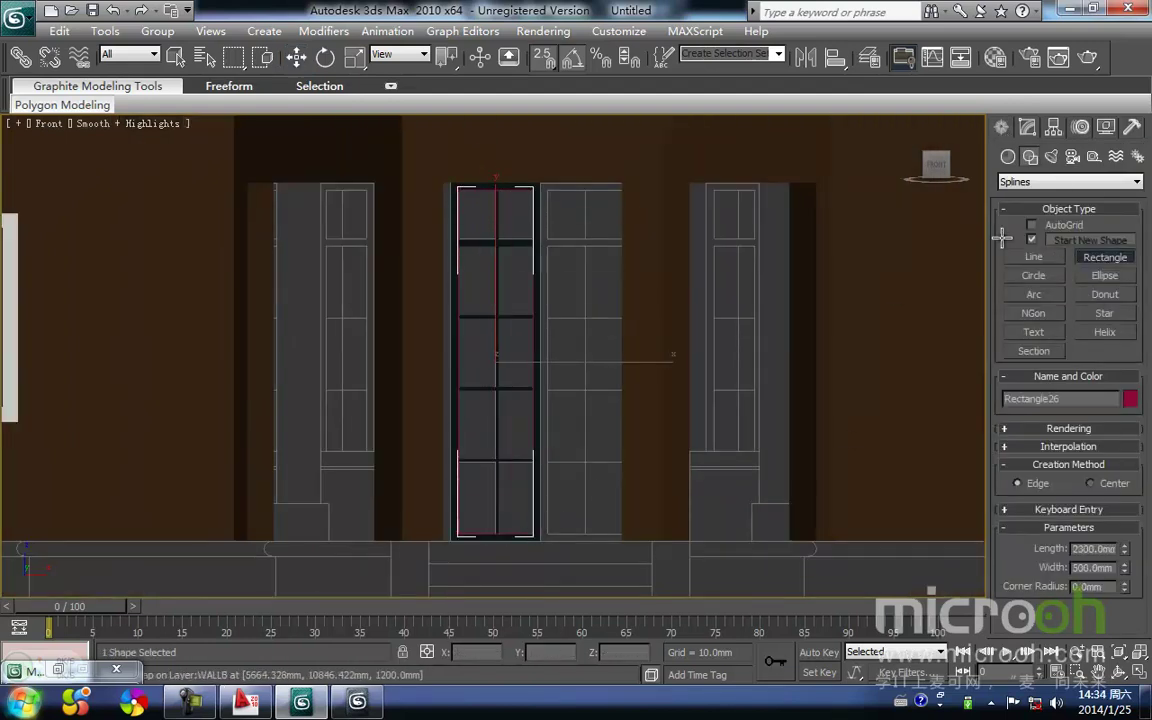
# Extrude the glass rectangle by 5 mm
pyautogui.click(1027, 128)
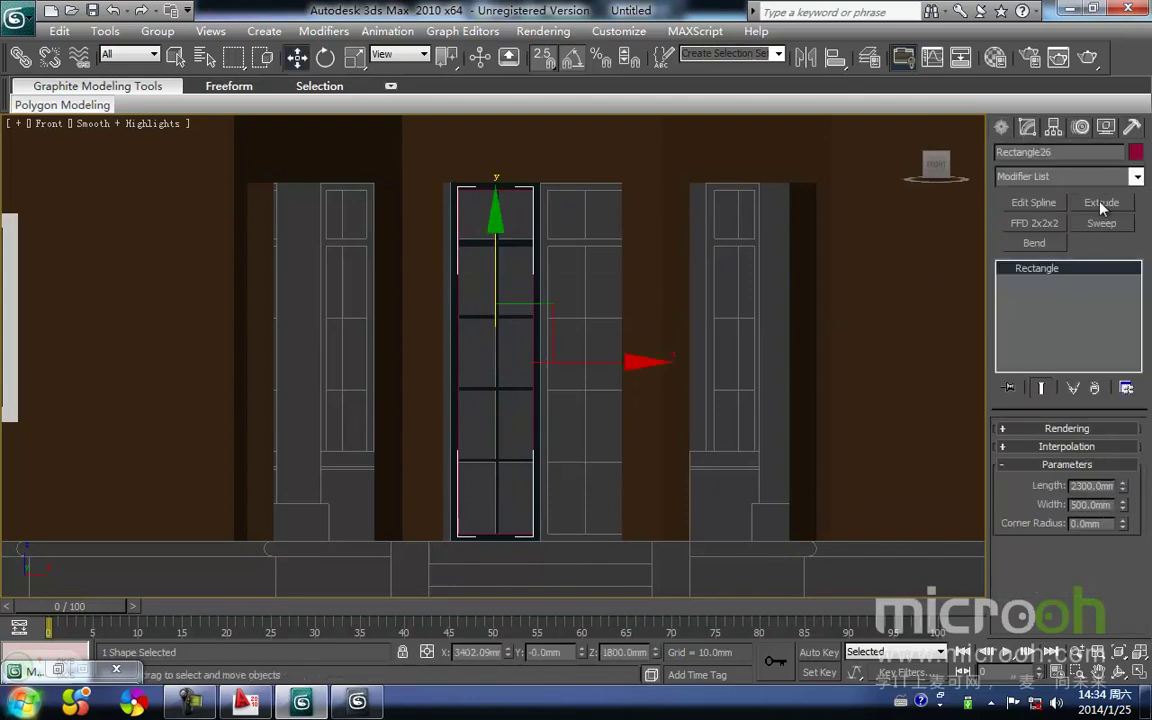
pyautogui.click(1101, 203)
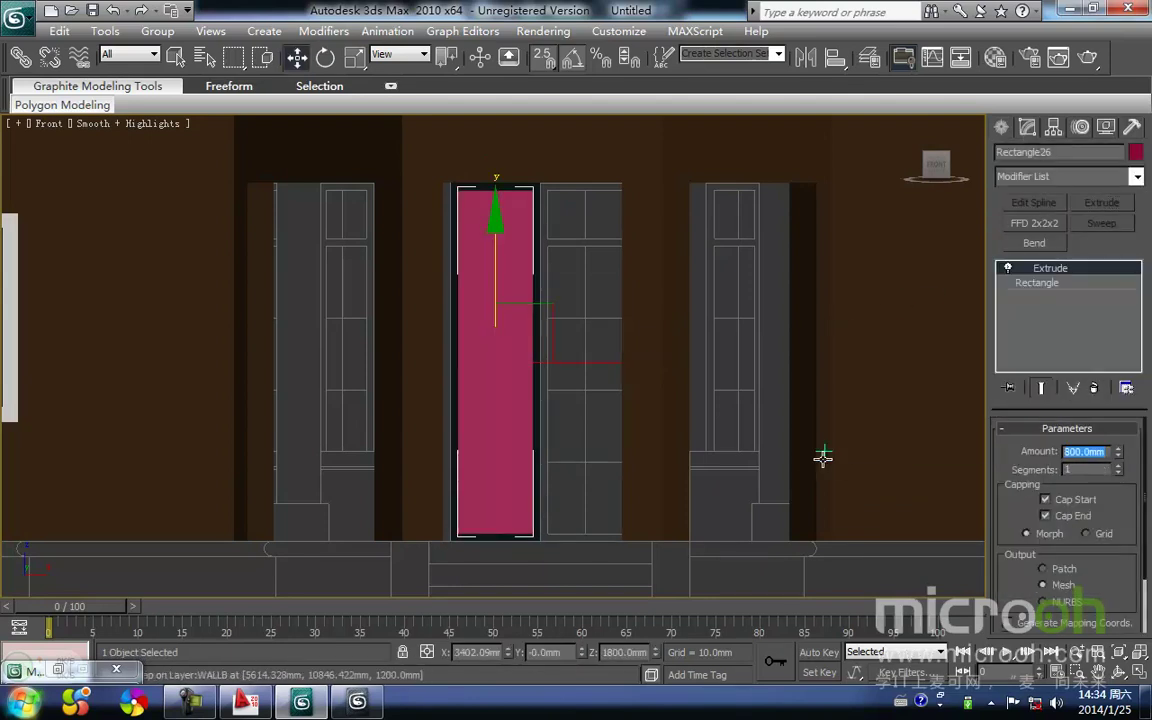
pyautogui.click(609, 441)
# Align the glass pane in depth with the glazing bars, picking the bars in wireframe display
pyautogui.moveTo(566, 453); pyautogui.dragTo(585, 428, button='middle')
pyautogui.click(517, 421)
pyautogui.scroll(2, 518, 430)
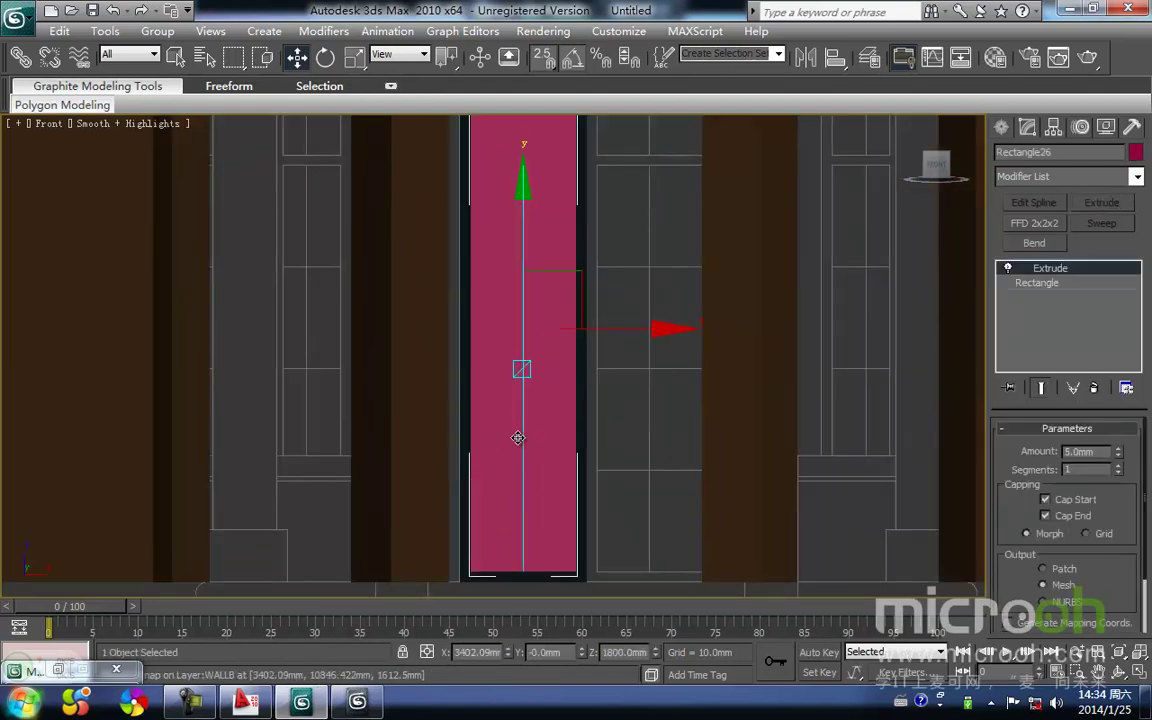
pyautogui.press('F3')
pyautogui.hotkey('alt', 'a')
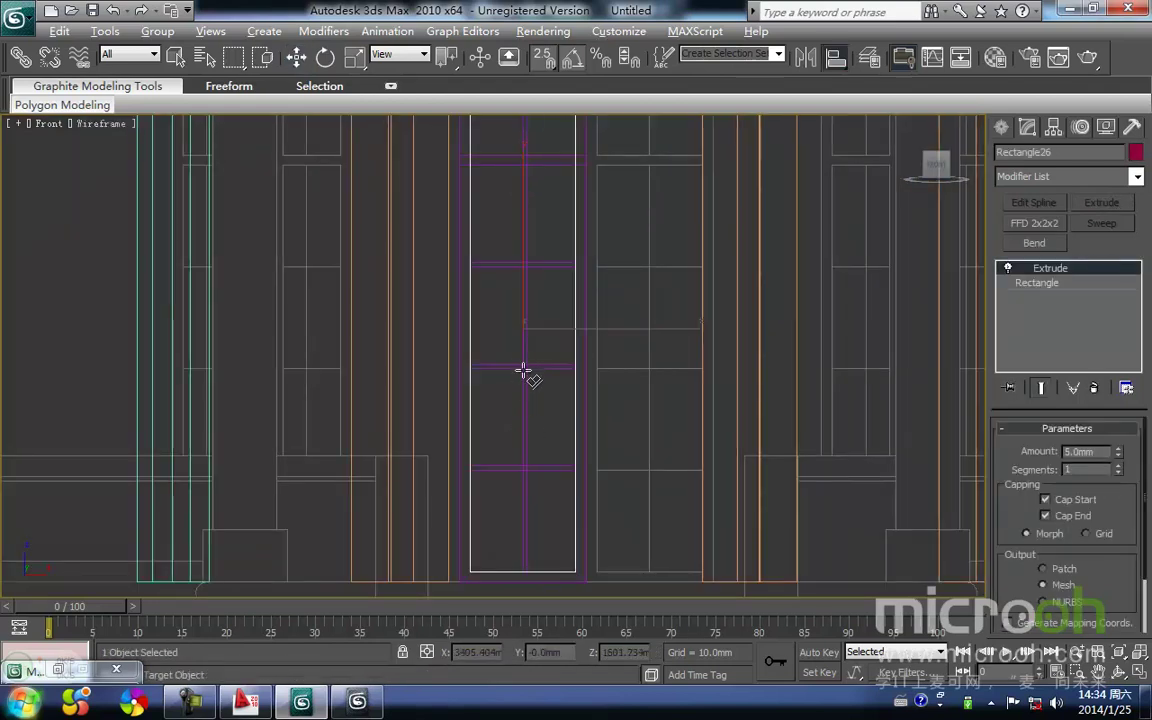
pyautogui.click(523, 376)
pyautogui.click(589, 497)
pyautogui.click(636, 495)
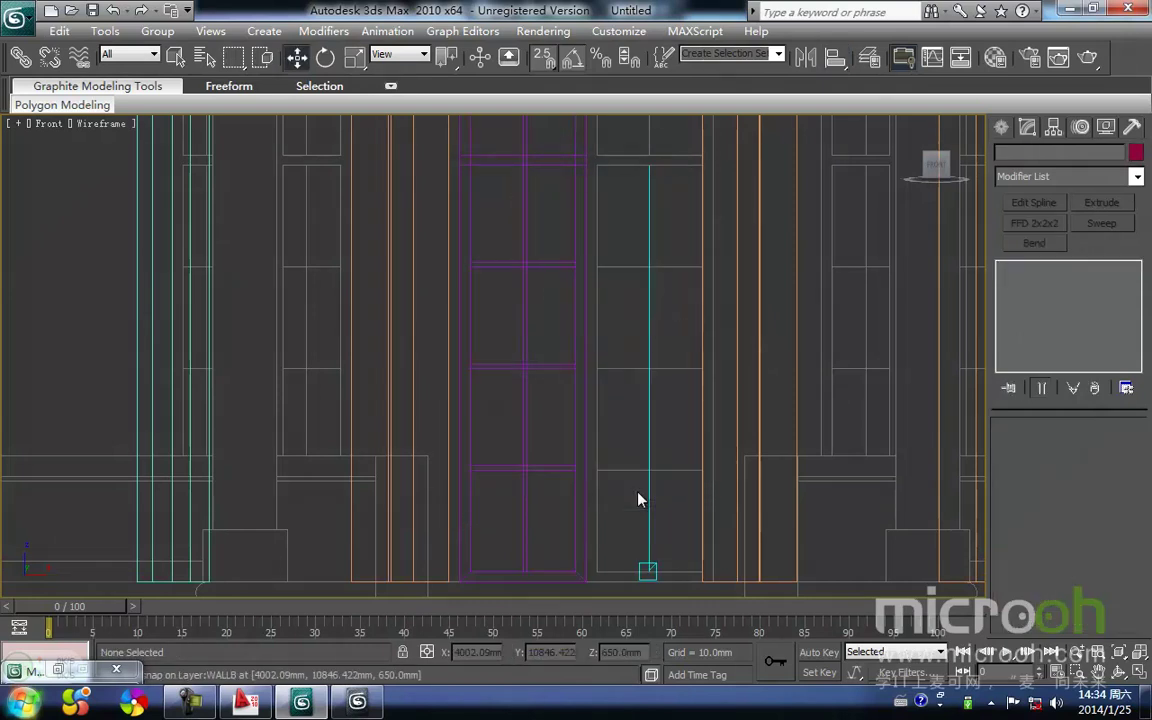
# Assign the blue-green glass material to the door leaf's pane in shaded display
pyautogui.press('F3')
pyautogui.moveTo(629, 476); pyautogui.dragTo(627, 457, button='middle')
pyautogui.press('m')
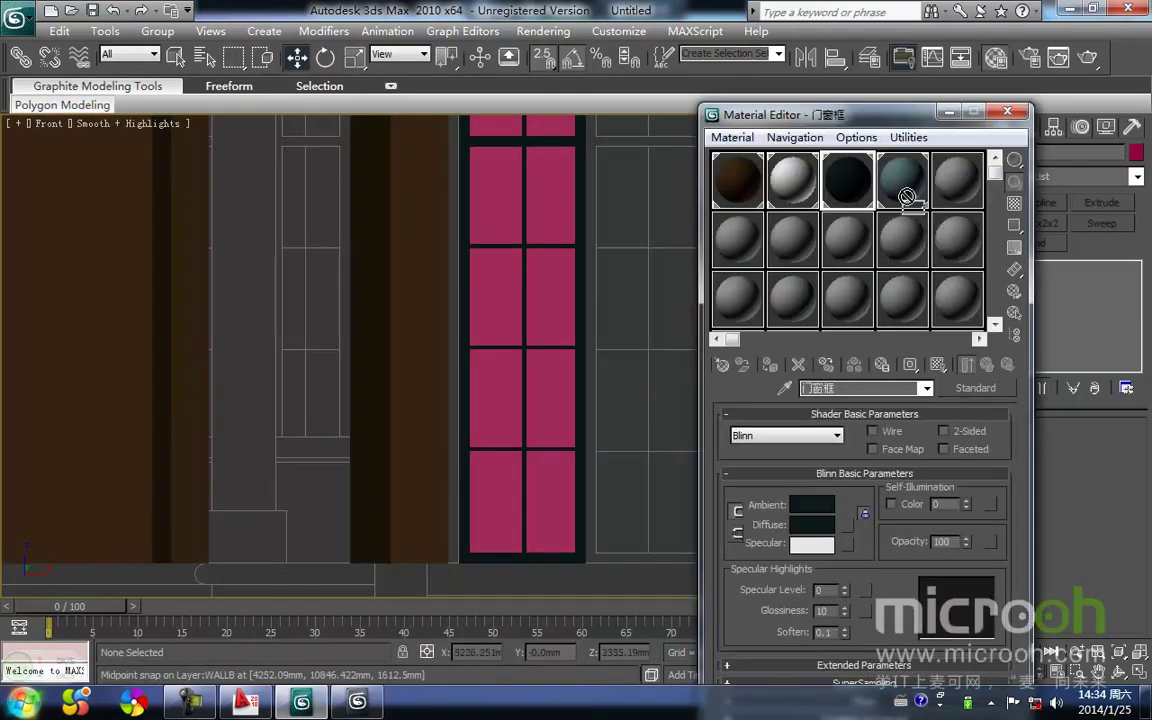
pyautogui.moveTo(585, 223); pyautogui.dragTo(559, 227)
pyautogui.click(946, 116)
# Group the door leaf's frame, glazing bars and glass pane
pyautogui.moveTo(614, 316); pyautogui.dragTo(614, 326, button='middle')
pyautogui.scroll(-2, 616, 330)
pyautogui.moveTo(632, 450); pyautogui.dragTo(645, 410, button='middle')
pyautogui.moveTo(556, 491)
pyautogui.mouseDown(button='middle')
pyautogui.moveTo(566, 614)
pyautogui.moveTo(594, 535)
pyautogui.mouseUp(button='middle')
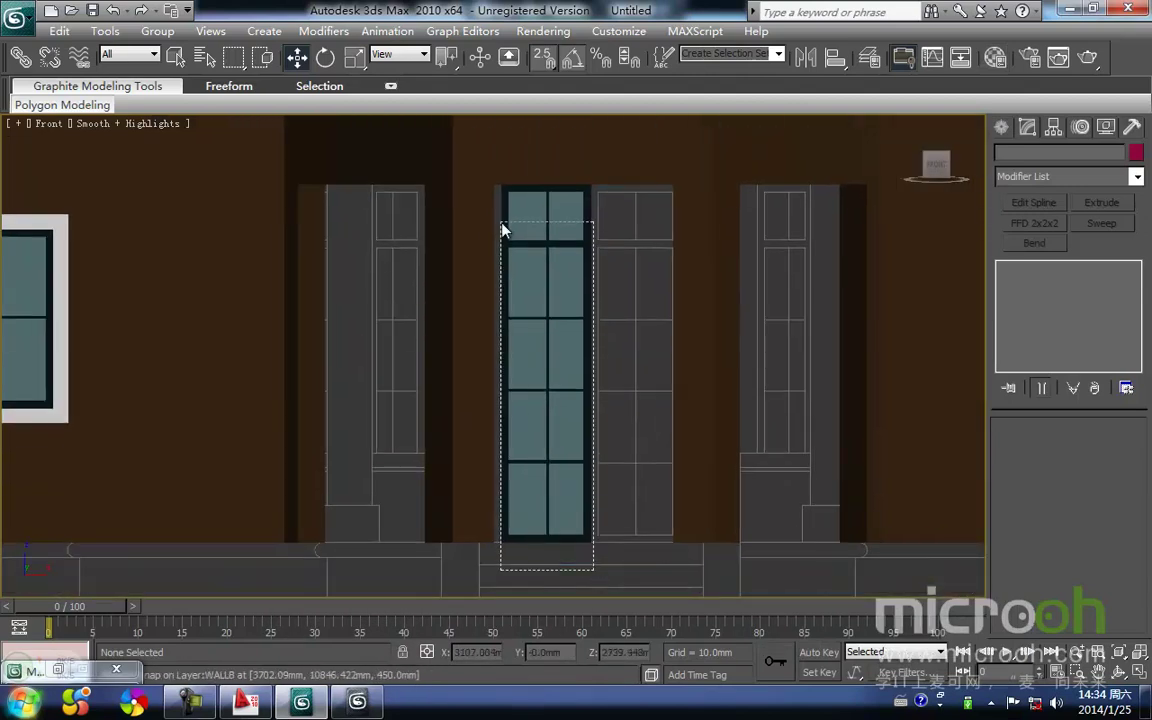
pyautogui.moveTo(502, 226); pyautogui.dragTo(501, 223)
pyautogui.click(148, 33)
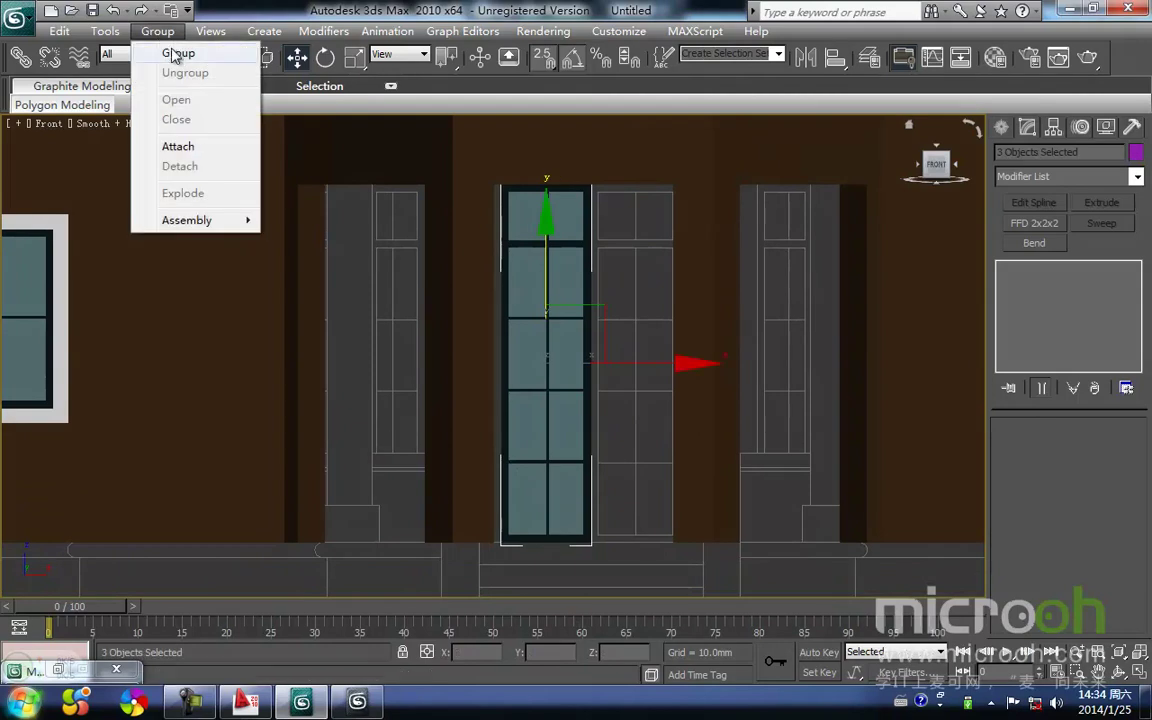
pyautogui.click(174, 46)
pyautogui.click(588, 381)
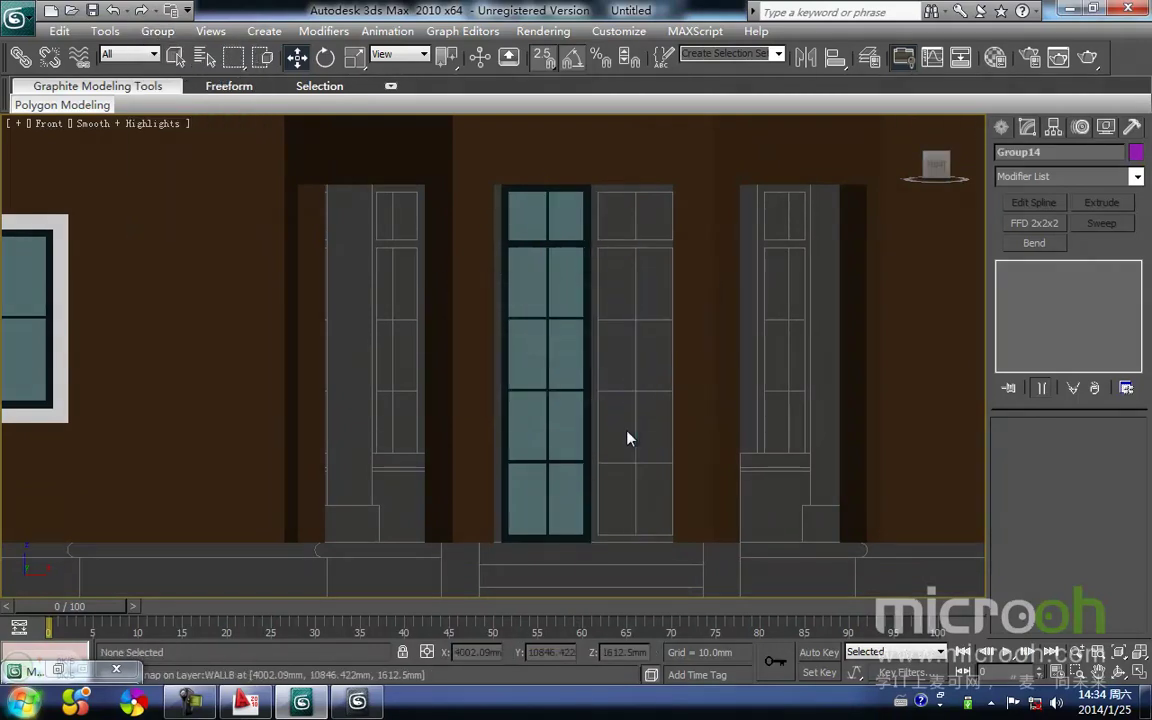
# In the top view, snap the door-leaf group into the bay's front opening, against its west jamb at mid-thickness of the wall
pyautogui.scroll(-3, 560, 345)
pyautogui.moveTo(560, 335)
pyautogui.mouseDown(button='middle')
pyautogui.moveTo(563, 430)
pyautogui.moveTo(560, 341)
pyautogui.mouseUp(button='middle')
pyautogui.press('t')
pyautogui.press('z')
pyautogui.scroll(-4, 555, 340)
pyautogui.press('F3')
pyautogui.scroll(-5, 510, 300)
pyautogui.moveTo(512, 234); pyautogui.dragTo(491, 510)
pyautogui.moveTo(491, 510); pyautogui.dragTo(491, 451, button='middle')
pyautogui.scroll(8, 491, 451)
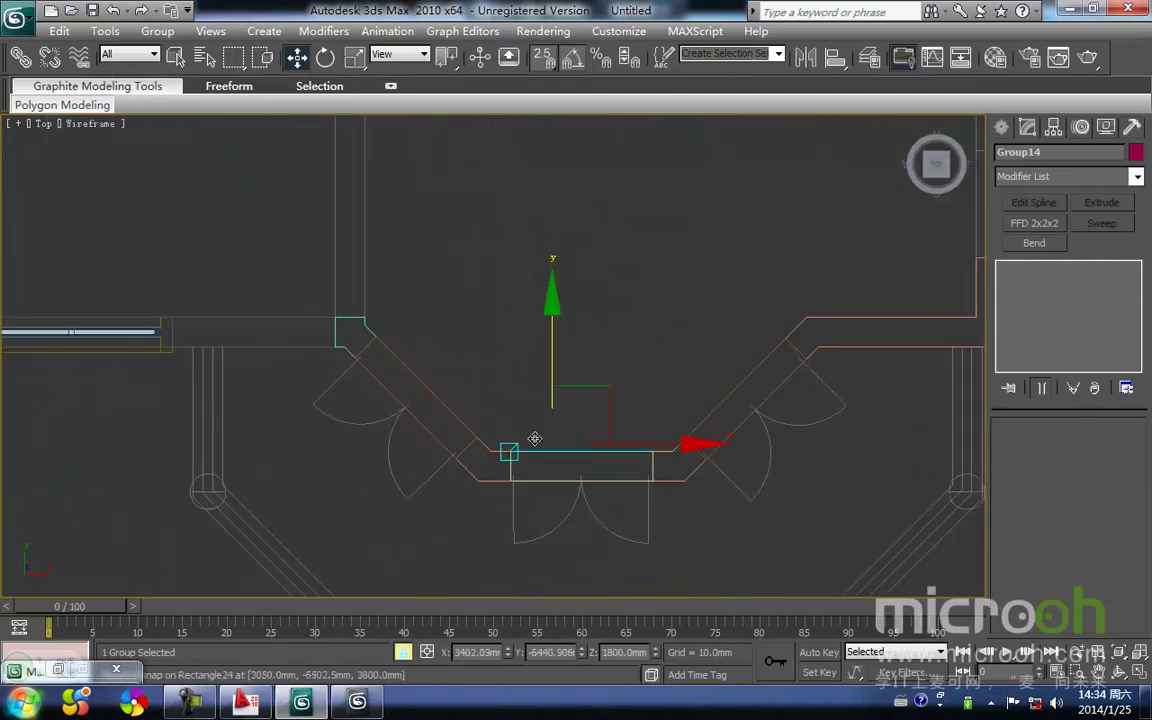
pyautogui.moveTo(513, 350); pyautogui.dragTo(539, 295, button='middle')
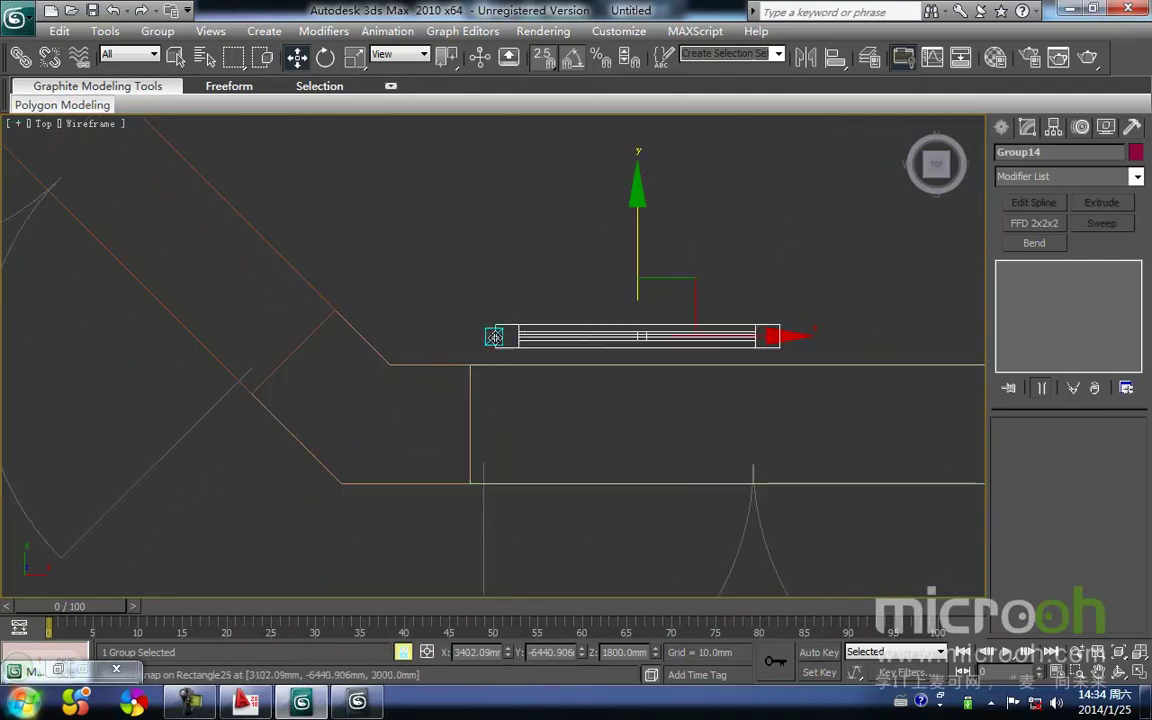
pyautogui.moveTo(494, 336); pyautogui.dragTo(470, 419)
pyautogui.scroll(-2, 537, 337)
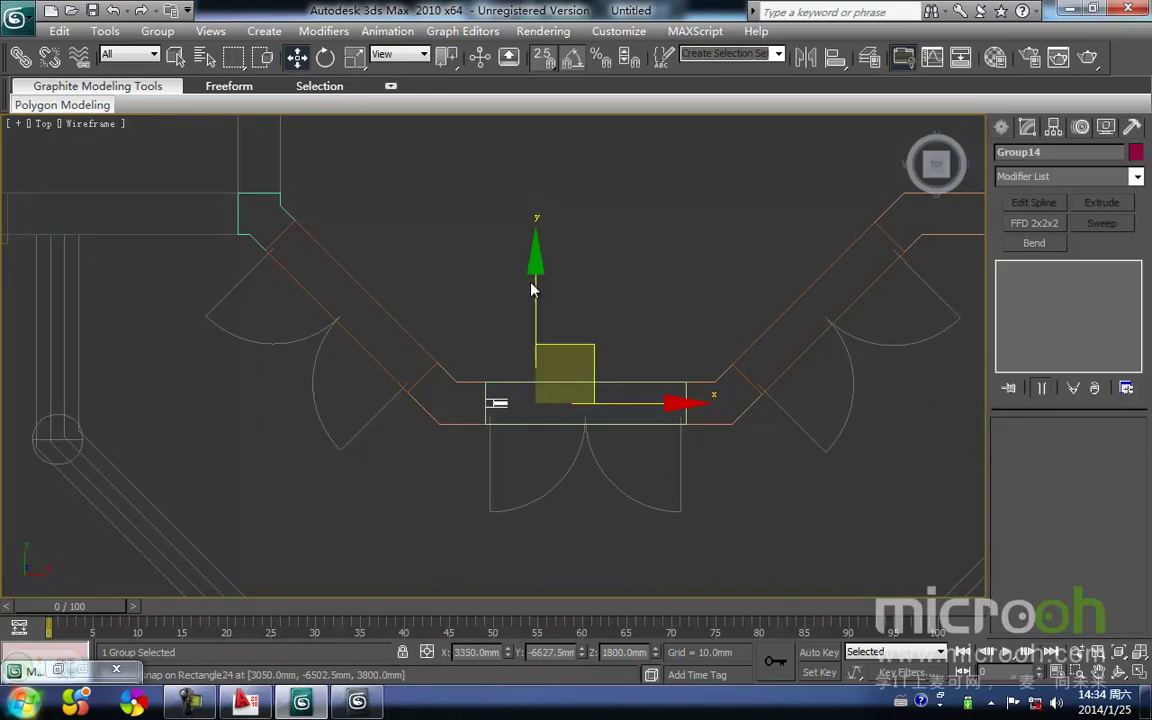
pyautogui.click(500, 302)
# In the shaded front view, copy the door leaf as an instance, snapped directly against its east side
pyautogui.scroll(2, 545, 365)
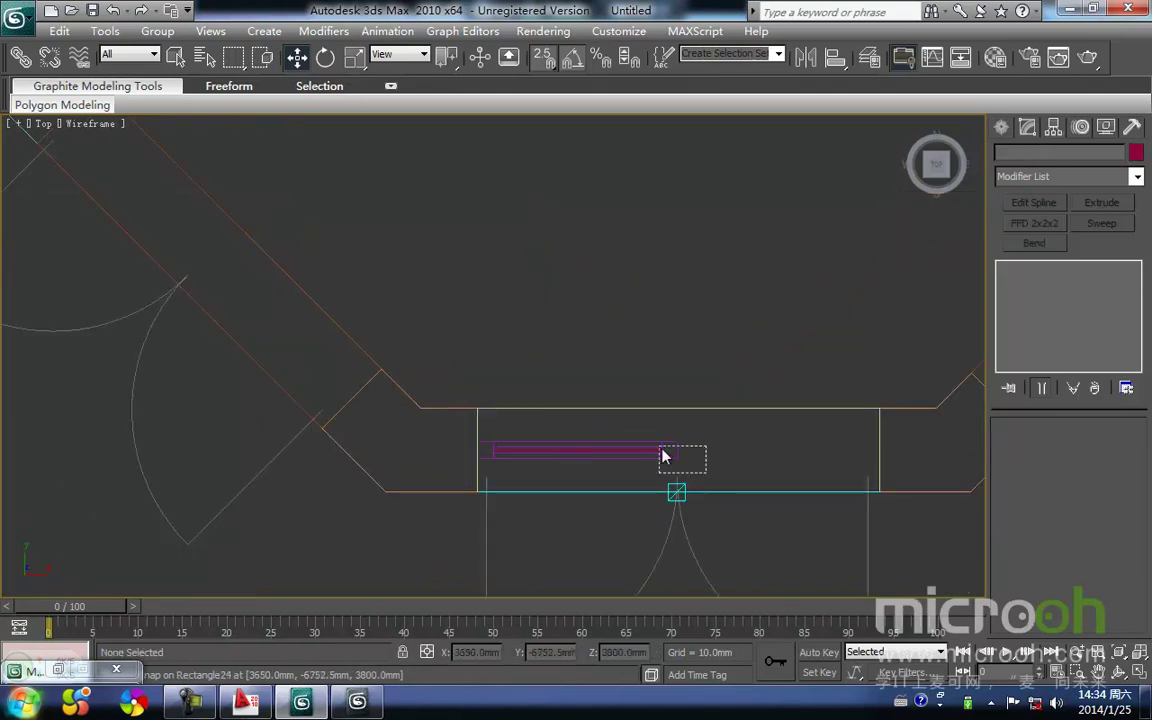
pyautogui.click(668, 451)
pyautogui.moveTo(668, 451)
pyautogui.mouseDown(button='middle')
pyautogui.moveTo(437, 419)
pyautogui.moveTo(490, 278)
pyautogui.moveTo(485, 403)
pyautogui.moveTo(470, 406)
pyautogui.moveTo(478, 265)
pyautogui.mouseUp(button='middle')
pyautogui.press('f')
pyautogui.press('F3')
pyautogui.press('space')
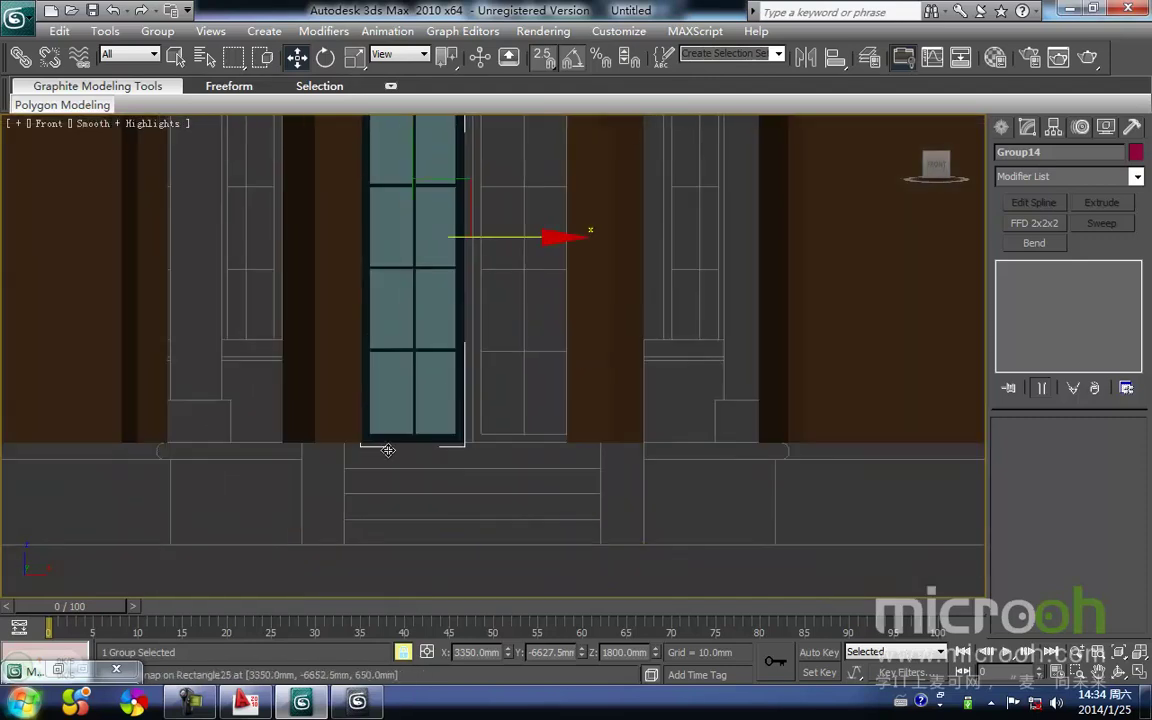
pyautogui.moveTo(361, 452)
pyautogui.keyDown('shift'); pyautogui.mouseDown()
pyautogui.moveTo(485, 447)
pyautogui.moveTo(465, 446)
pyautogui.mouseUp(); pyautogui.keyUp('shift')
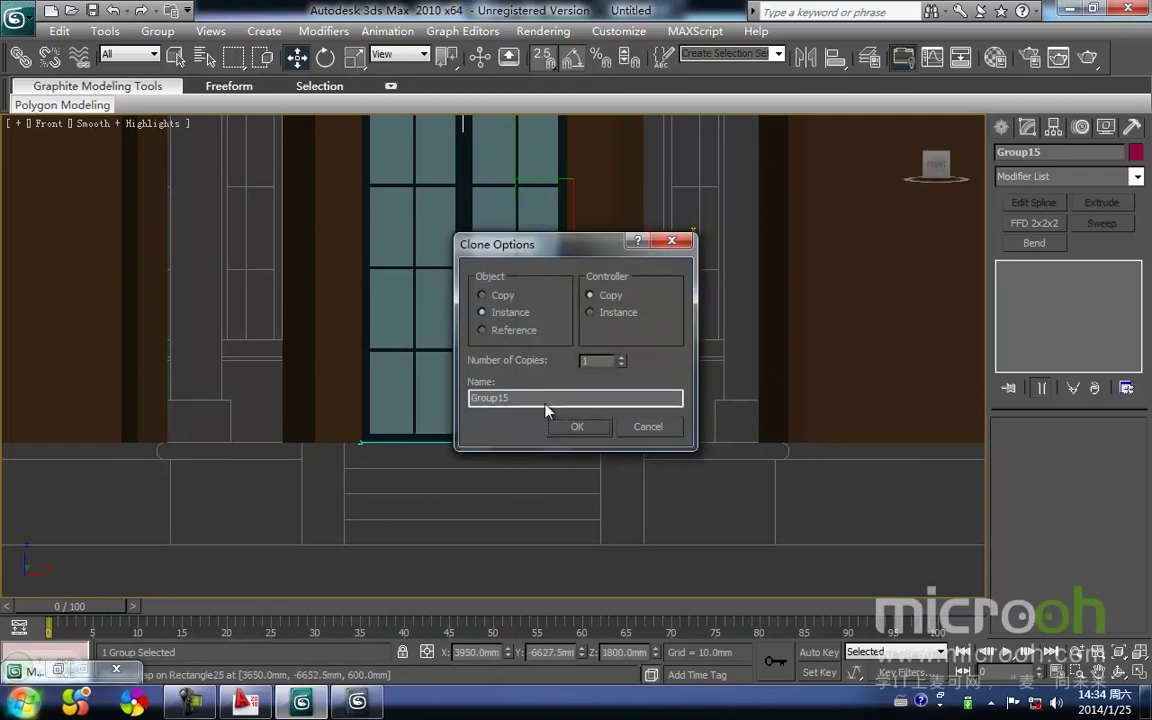
pyautogui.click(574, 428)
# Group the two door leaves into one double door and show it in the top view
pyautogui.press('F3')
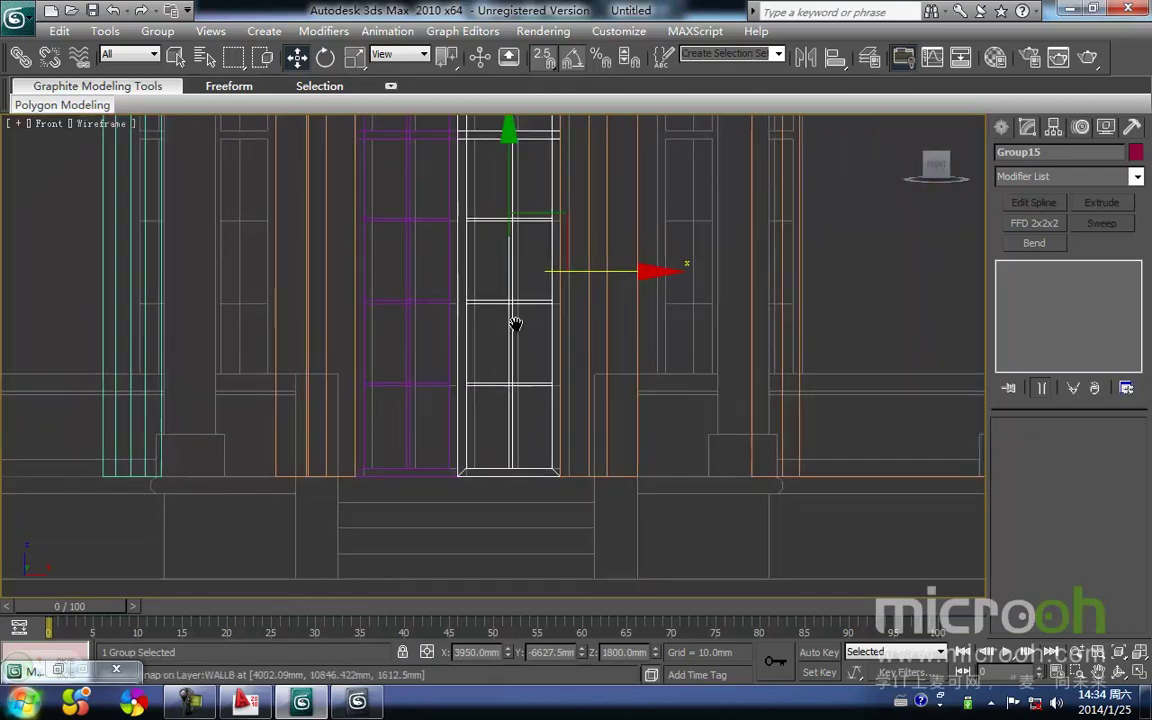
pyautogui.press('space')
pyautogui.moveTo(494, 481); pyautogui.dragTo(437, 308)
pyautogui.moveTo(437, 308); pyautogui.dragTo(437, 405, button='middle')
pyautogui.press('t')
pyautogui.press('z')
pyautogui.scroll(-3, 437, 343)
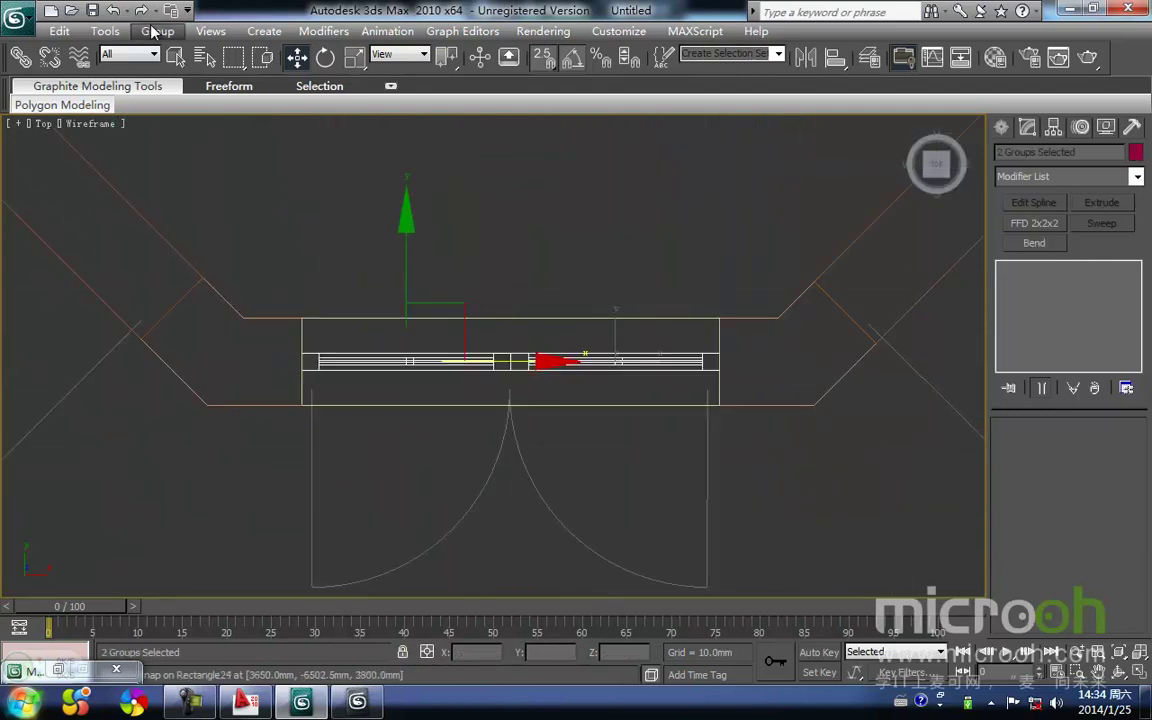
pyautogui.click(155, 31)
pyautogui.click(199, 56)
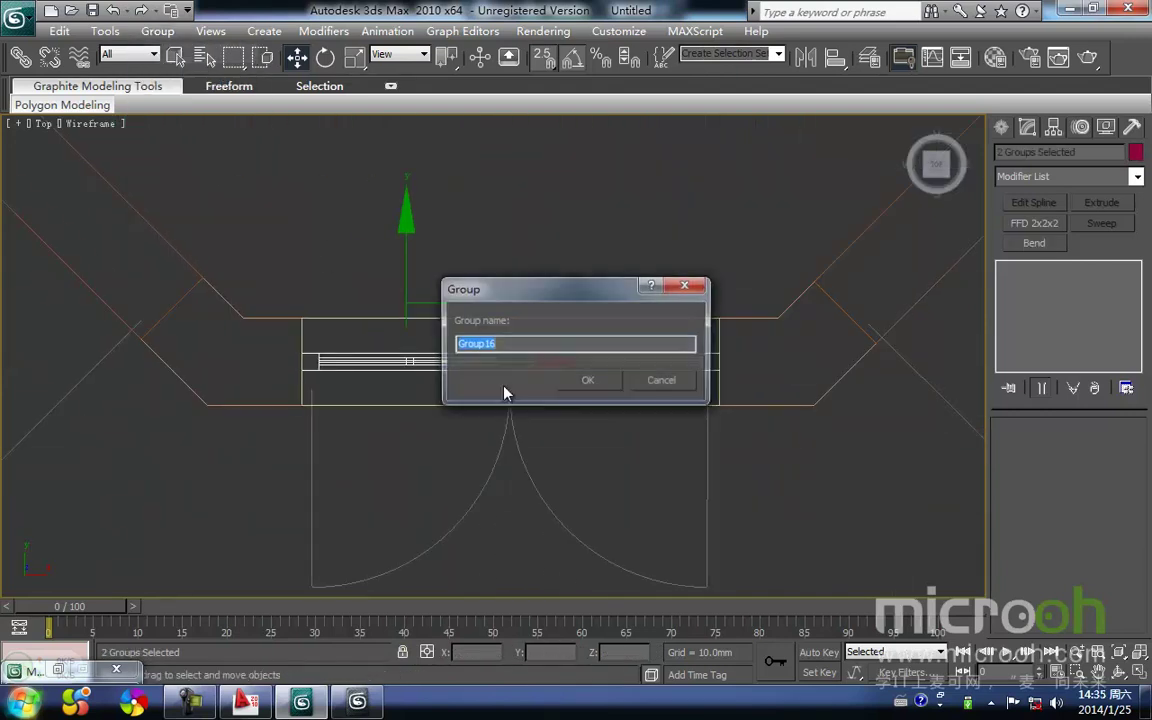
pyautogui.click(586, 381)
# Copy the double-door group as an instance about 1034 mm straight north, into the bay's interior
pyautogui.scroll(-3, 440, 472)
pyautogui.press('s')
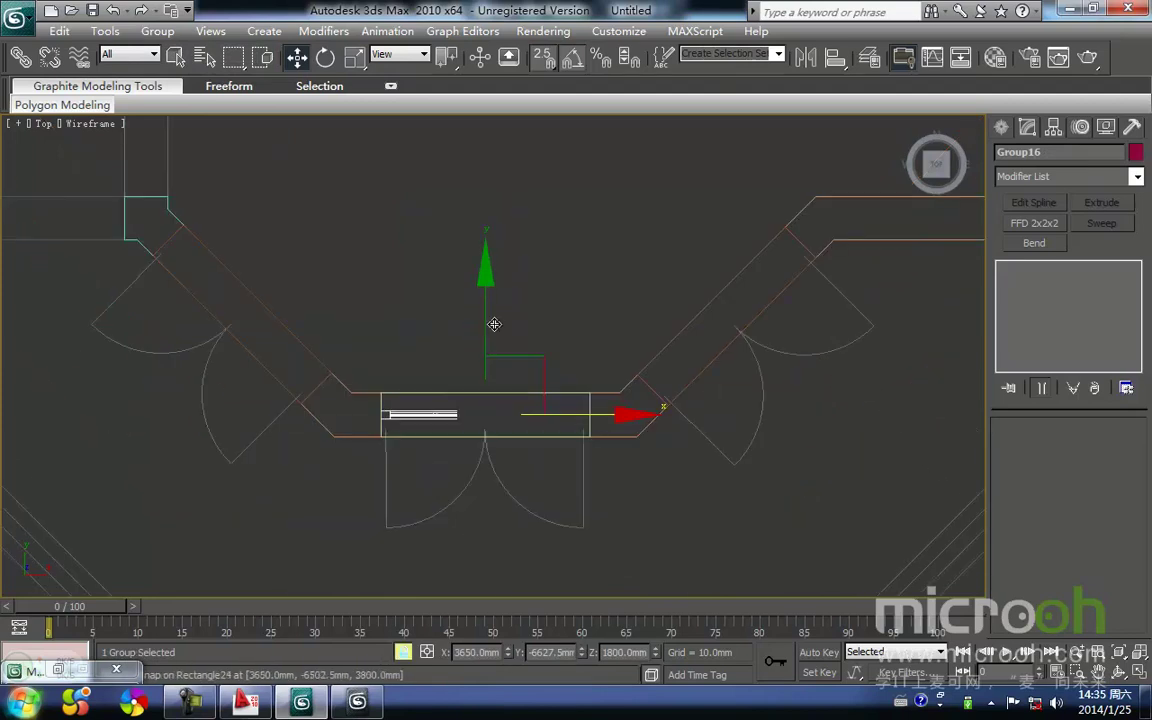
pyautogui.keyDown('shift'); pyautogui.moveTo(487, 335); pyautogui.dragTo(487, 158); pyautogui.keyUp('shift')
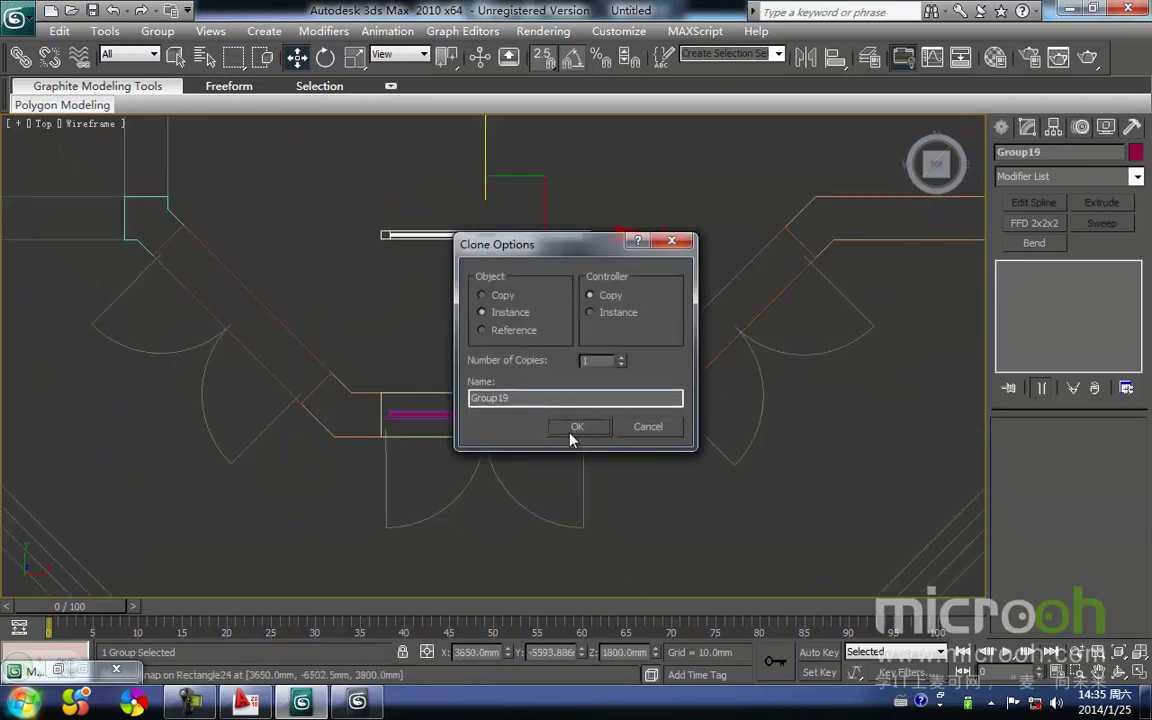
pyautogui.click(591, 431)
pyautogui.moveTo(279, 276); pyautogui.dragTo(360, 340, button='middle')
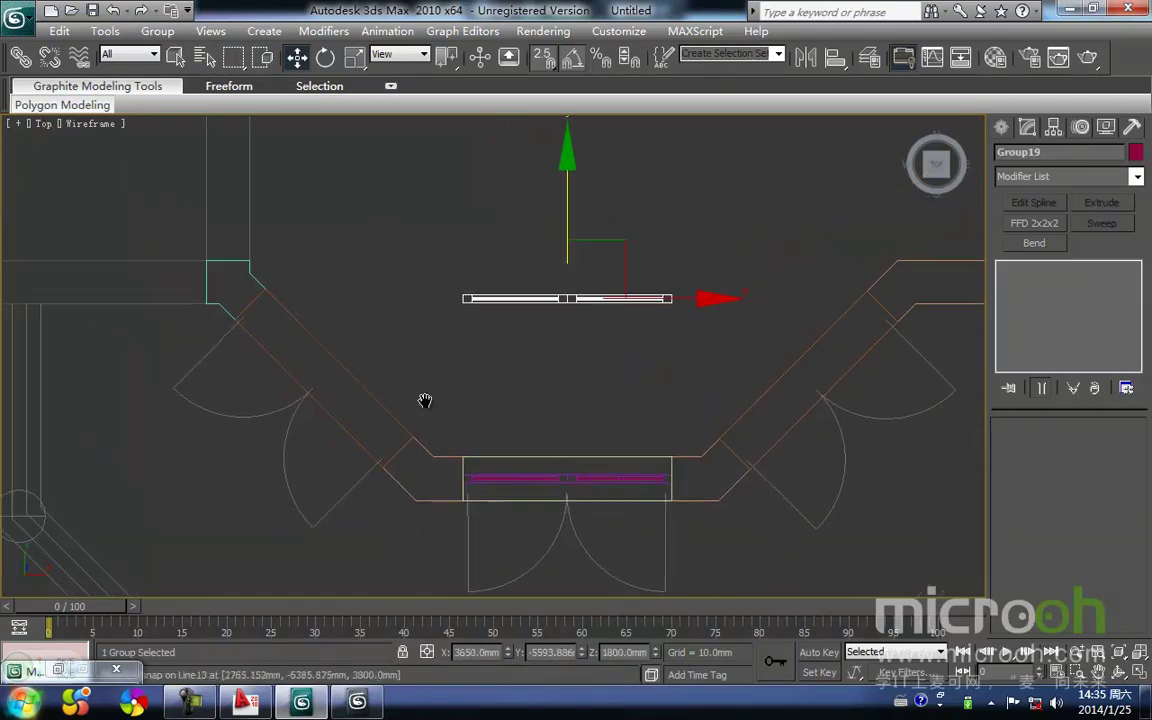
# Switch to AutoCAD and examine the M-5 doors, their dimensions and the wall angle at the living-room bay in plan B1
pyautogui.click(247, 702)
pyautogui.moveTo(753, 373); pyautogui.dragTo(743, 381, button='middle')
pyautogui.scroll(-4, 735, 365)
pyautogui.moveTo(715, 320); pyautogui.dragTo(602, 362, button='middle')
pyautogui.scroll(-5, 592, 352)
pyautogui.moveTo(501, 322); pyautogui.dragTo(727, 315, button='middle')
pyautogui.moveTo(400, 385); pyautogui.dragTo(652, 323, button='middle')
pyautogui.scroll(2, 416, 450)
pyautogui.scroll(8, 530, 450)
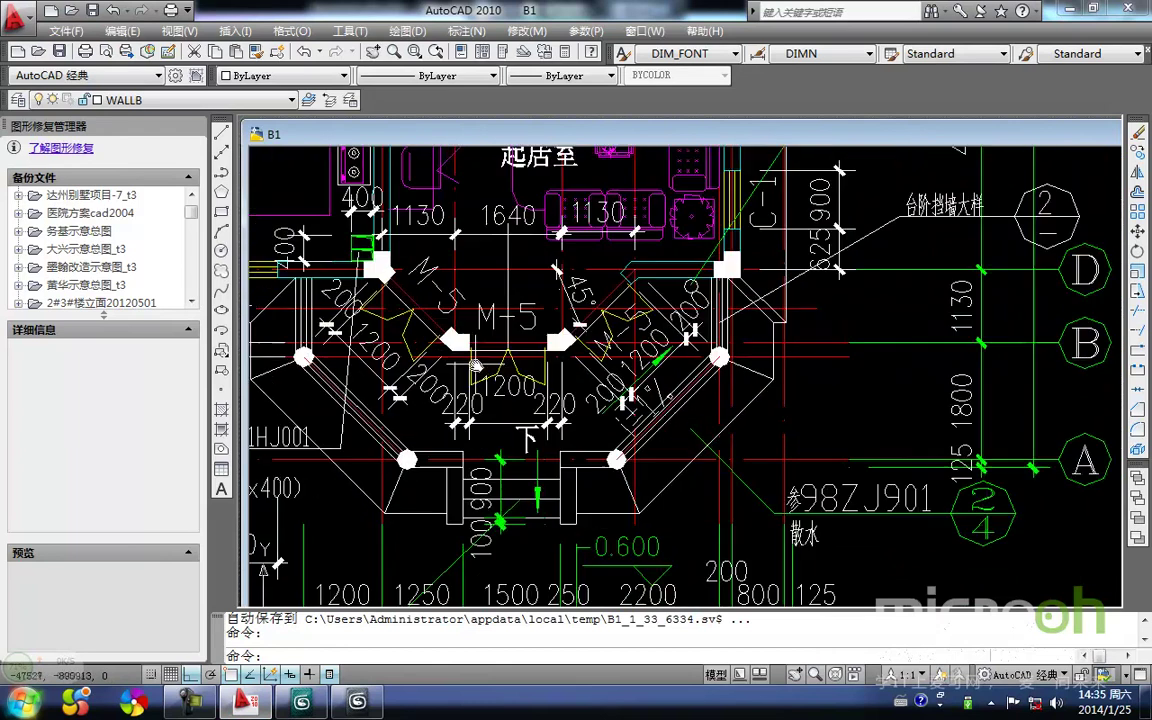
pyautogui.moveTo(530, 450); pyautogui.dragTo(536, 462, button='middle')
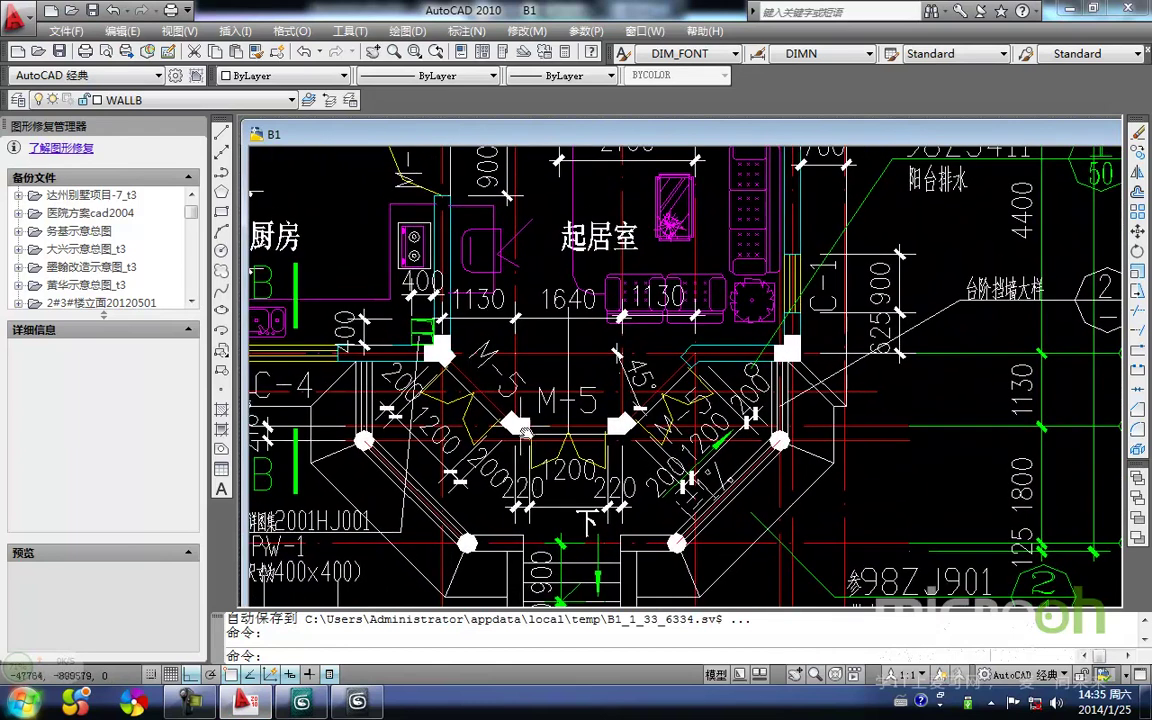
pyautogui.scroll(3, 515, 424)
pyautogui.moveTo(512, 420); pyautogui.dragTo(486, 452, button='middle')
pyautogui.scroll(-2, 490, 453)
pyautogui.moveTo(598, 482); pyautogui.dragTo(556, 486, button='middle')
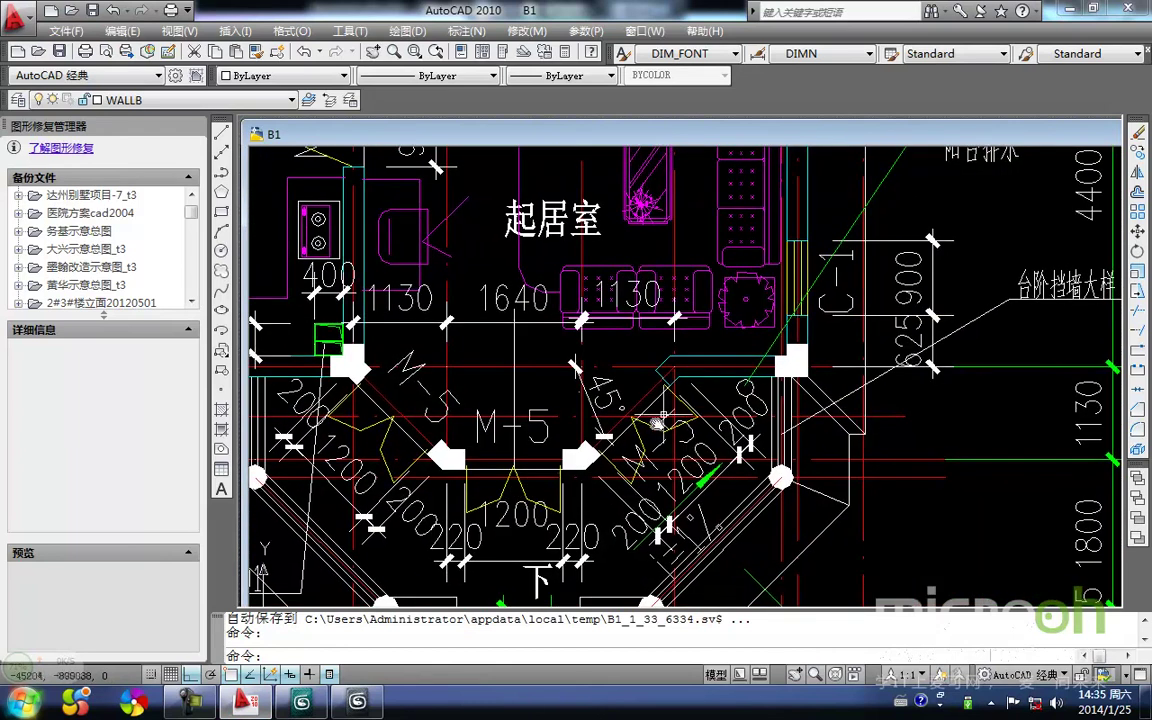
pyautogui.scroll(2, 657, 432)
# Switch back to 3ds Max and set the angle snap to 45 degrees
pyautogui.click(318, 703)
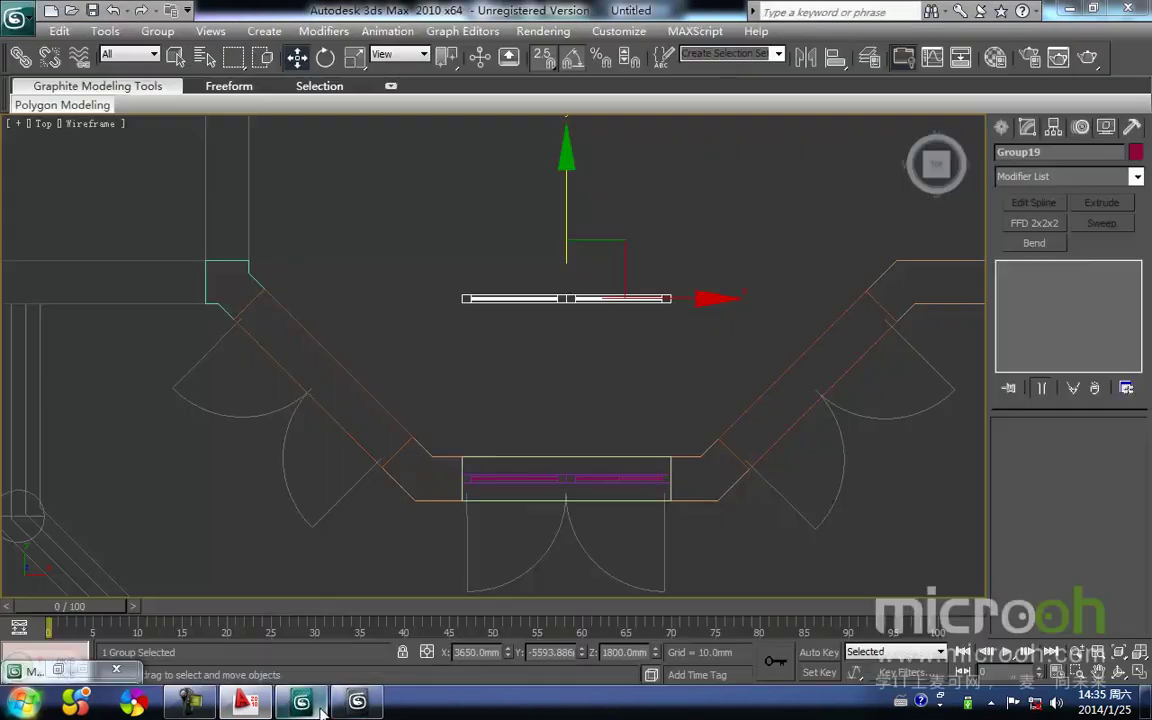
pyautogui.moveTo(615, 465); pyautogui.dragTo(452, 342)
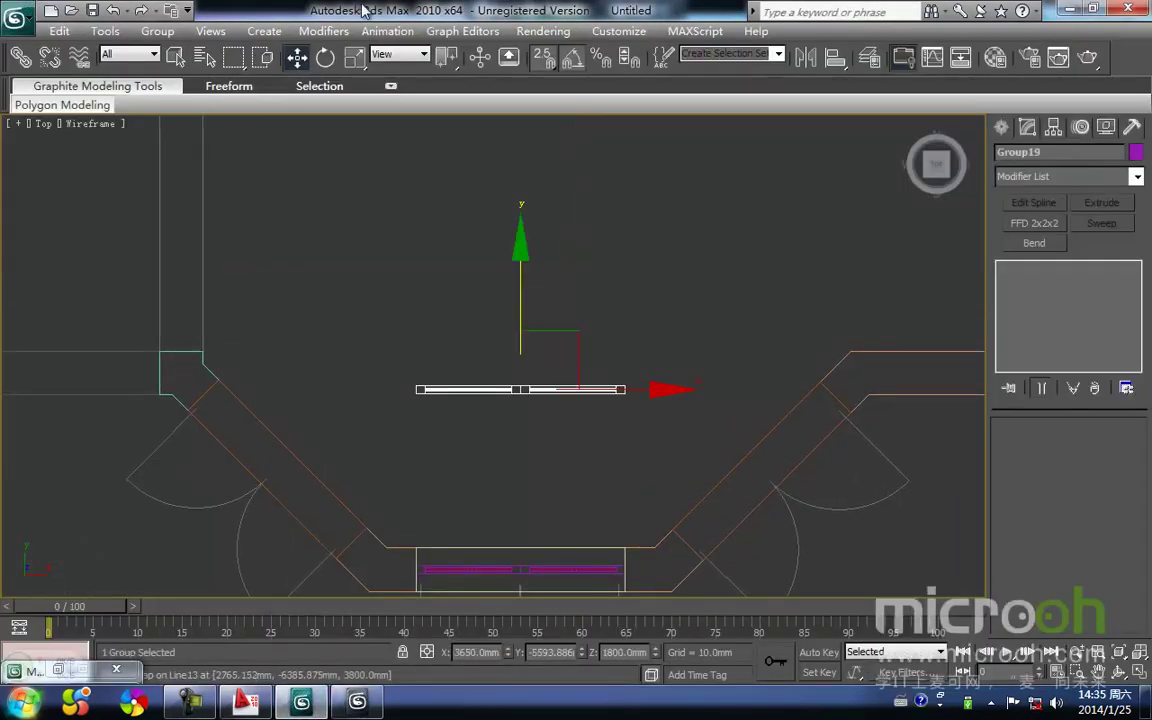
pyautogui.rightClick(576, 60)
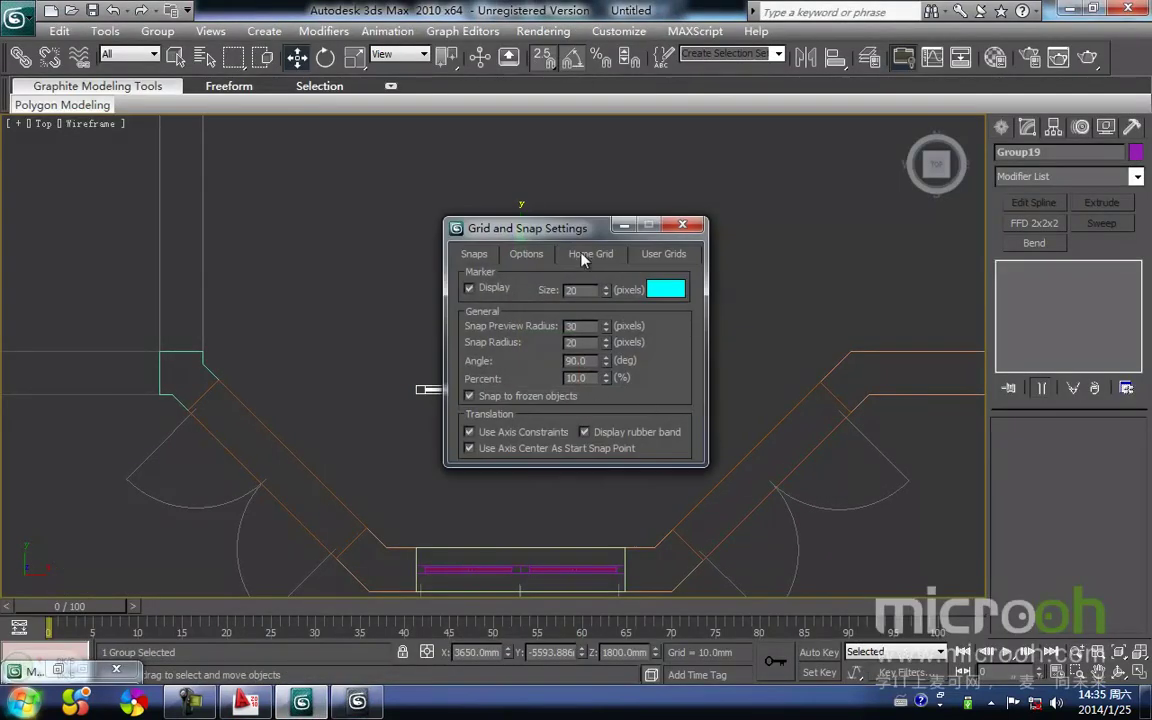
pyautogui.moveTo(527, 228); pyautogui.dragTo(630, 244)
pyautogui.doubleClick(685, 376)
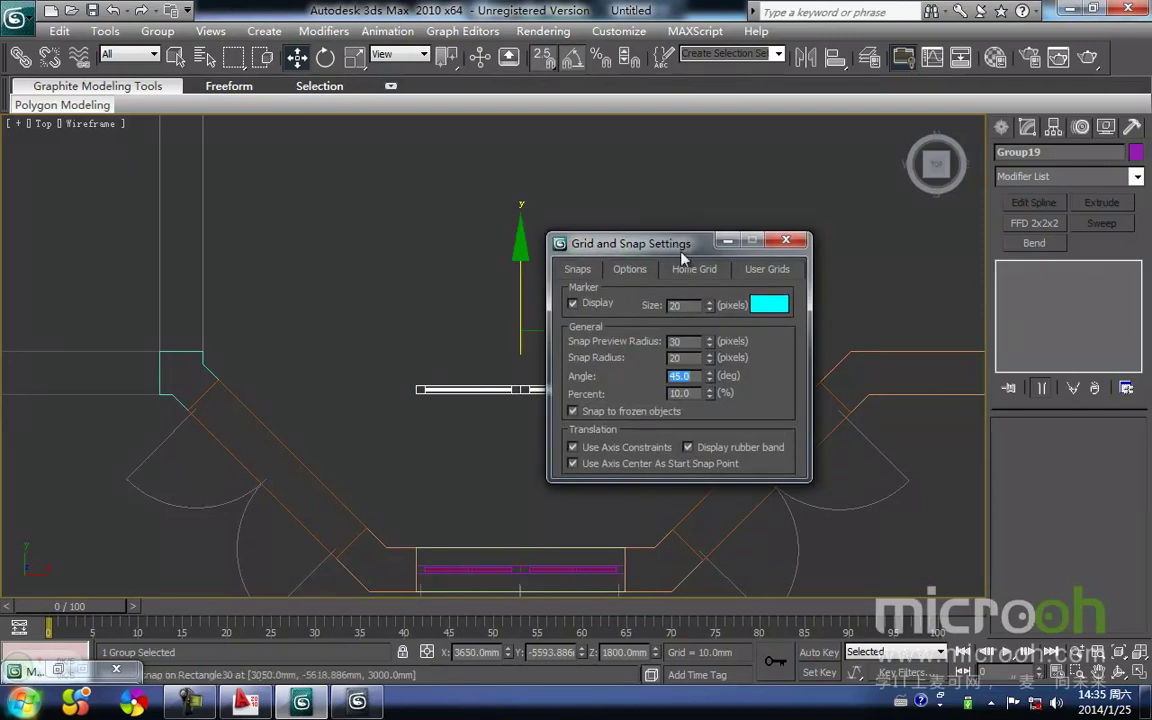
pyautogui.click(786, 242)
# Rotate the copied double door 45 degrees clockwise in the top view, parallel to the bay's west angled wall
pyautogui.moveTo(597, 455); pyautogui.dragTo(645, 403, button='middle')
pyautogui.press('e')
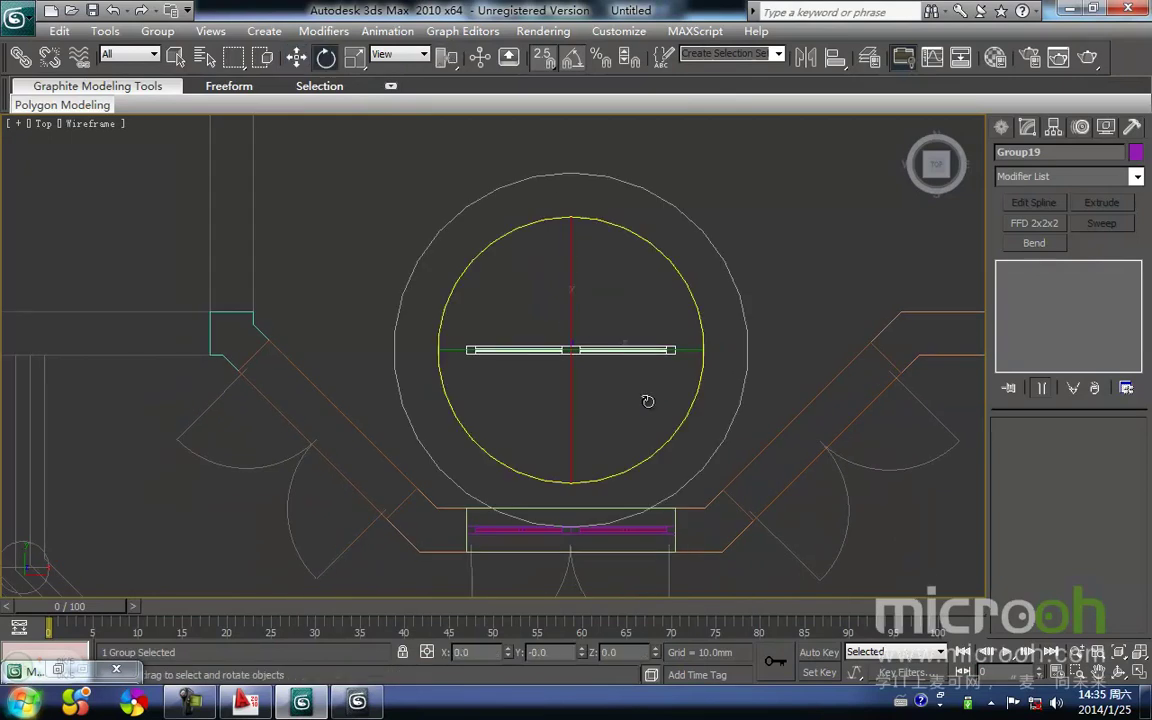
pyautogui.moveTo(687, 418); pyautogui.dragTo(650, 455)
pyautogui.press('w')
# Move the rotated double door into the bay's west angled opening and snap it at mid-thickness of the wall
pyautogui.moveTo(650, 455); pyautogui.dragTo(702, 327, button='middle')
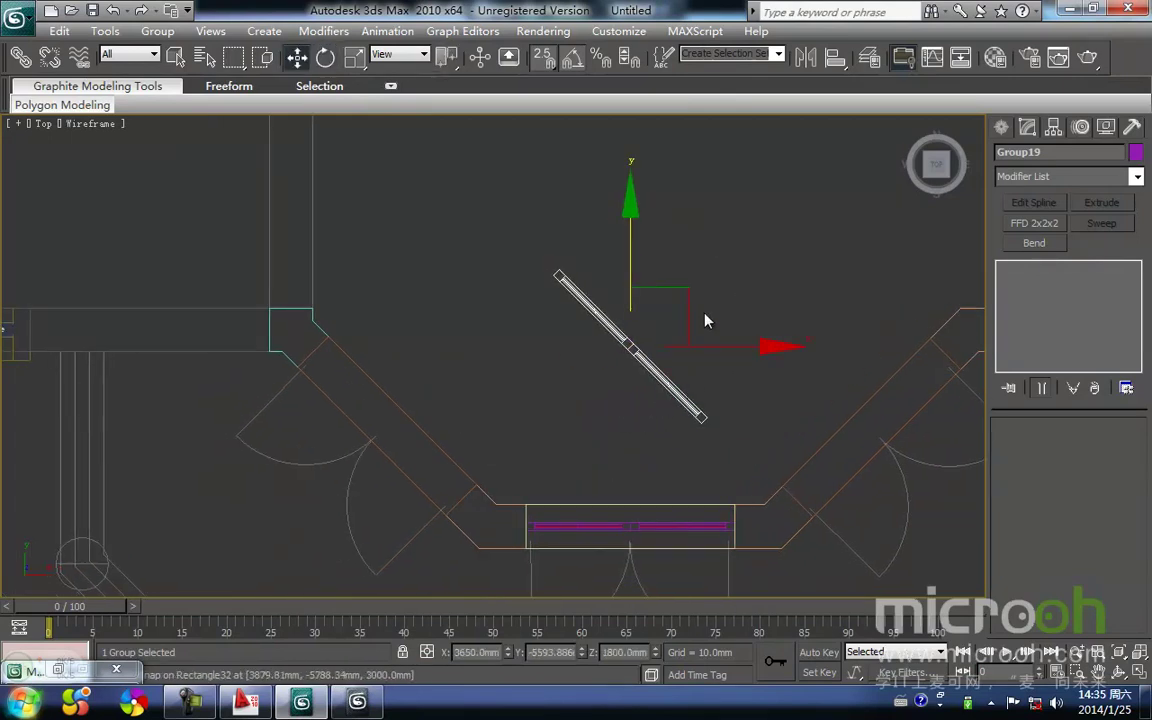
pyautogui.moveTo(631, 346); pyautogui.dragTo(403, 410)
pyautogui.moveTo(467, 409); pyautogui.dragTo(540, 357, button='middle')
pyautogui.scroll(3, 560, 385)
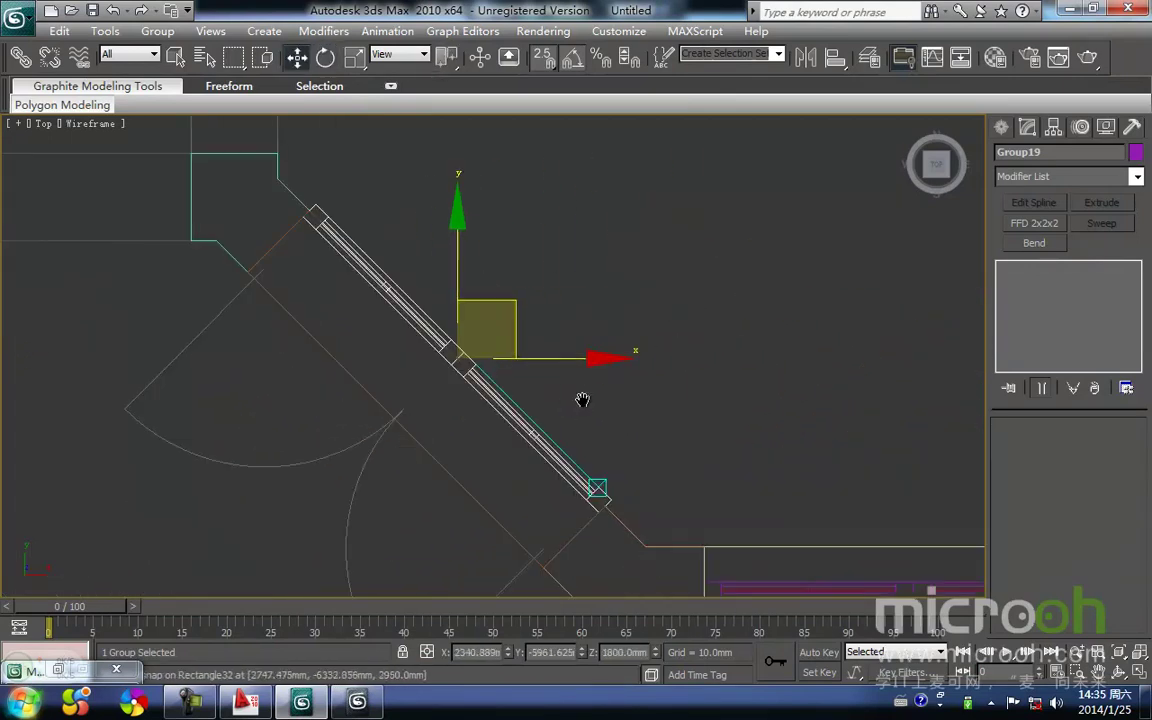
pyautogui.moveTo(582, 410); pyautogui.dragTo(618, 327, button='middle')
pyautogui.press('space')
pyautogui.moveTo(636, 430); pyautogui.dragTo(612, 444)
# Copy the angled double door straight east across the bay and mirror the copy to match the east angled wall
pyautogui.scroll(-4, 615, 440)
pyautogui.keyDown('shift'); pyautogui.moveTo(489, 333); pyautogui.dragTo(805, 347); pyautogui.keyUp('shift')
pyautogui.click(582, 430)
pyautogui.moveTo(662, 246); pyautogui.dragTo(546, 293, button='middle')
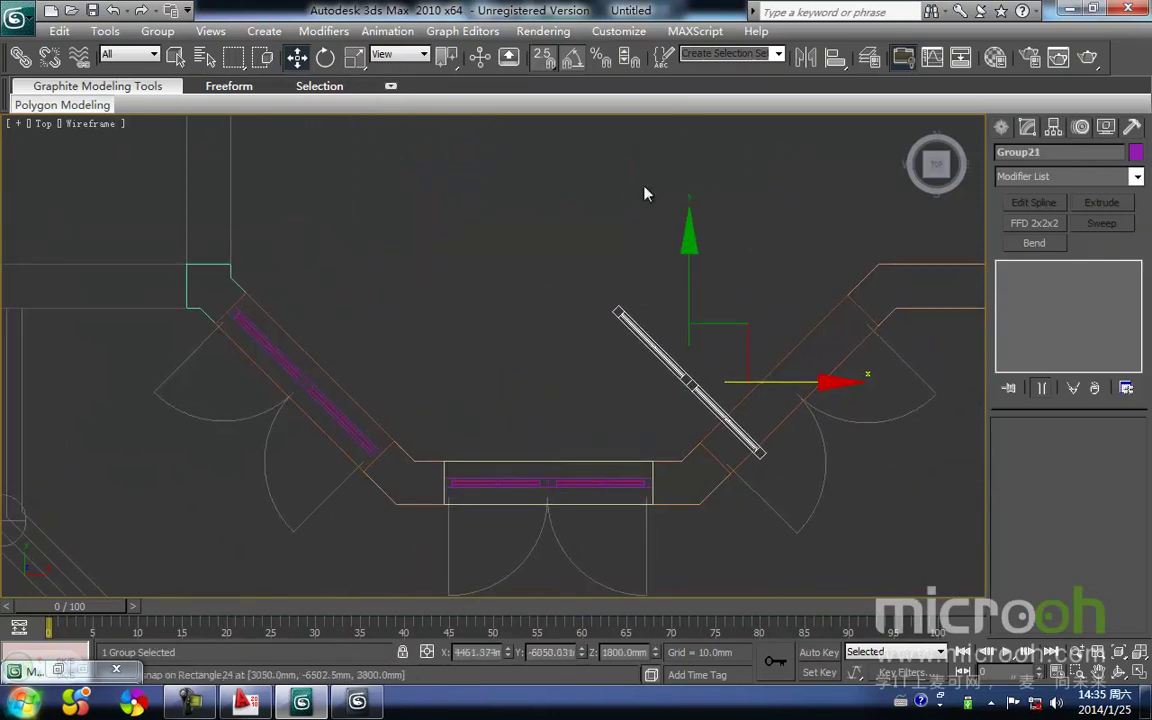
pyautogui.click(814, 62)
pyautogui.click(528, 478)
# Snap the mirrored double door into the bay's east angled opening at mid-thickness of the wall, and deselect it
pyautogui.moveTo(720, 450); pyautogui.dragTo(440, 360, button='middle')
pyautogui.moveTo(527, 295); pyautogui.dragTo(645, 332)
pyautogui.scroll(3, 491, 354)
pyautogui.scroll(2, 453, 393)
pyautogui.moveTo(453, 393); pyautogui.dragTo(615, 400, button='middle')
pyautogui.scroll(2, 615, 400)
pyautogui.moveTo(608, 416); pyautogui.dragTo(551, 425)
pyautogui.moveTo(588, 419); pyautogui.dragTo(412, 512, button='middle')
pyautogui.scroll(-3, 412, 512)
pyautogui.scroll(3, 692, 225)
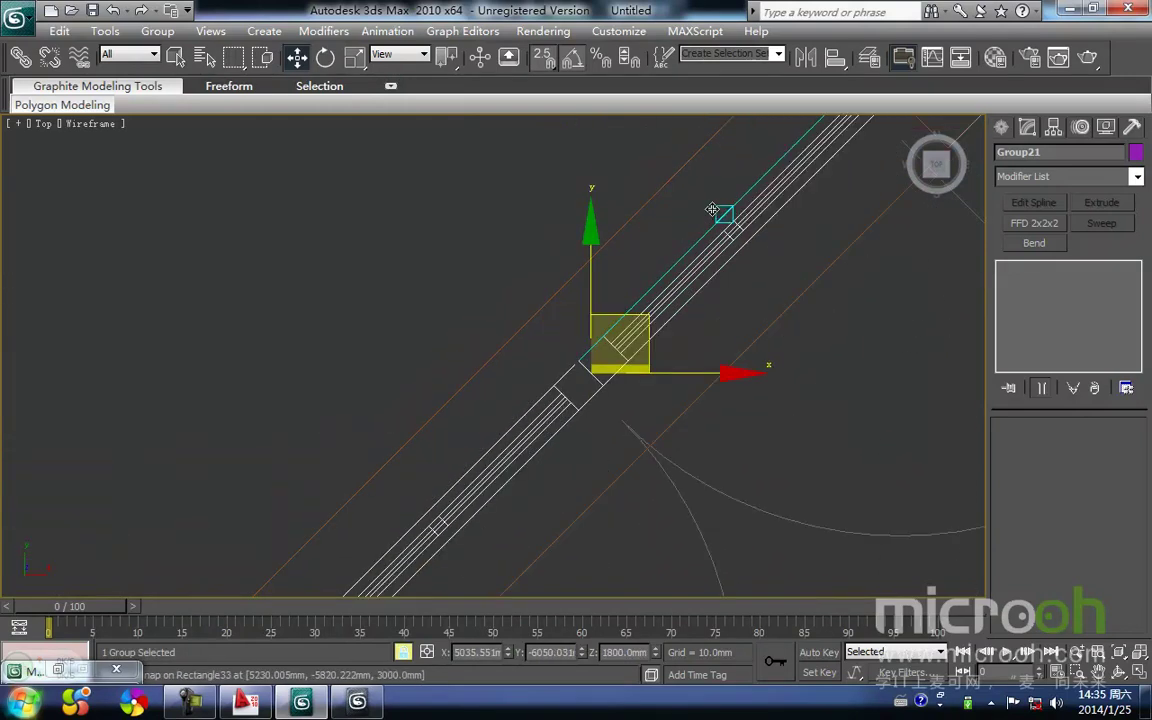
pyautogui.moveTo(715, 211); pyautogui.dragTo(388, 467, button='middle')
pyautogui.moveTo(559, 337); pyautogui.dragTo(556, 344)
pyautogui.scroll(-3, 522, 404)
pyautogui.press('space')
pyautogui.click(557, 528)
# Inspect the shaded ground-floor walls, windows and bay doors from the front and from an angled view
pyautogui.press('F3')
pyautogui.moveTo(557, 528)
pyautogui.mouseDown(button='middle')
pyautogui.moveTo(587, 478)
pyautogui.moveTo(576, 398)
pyautogui.mouseUp(button='middle')
pyautogui.scroll(-3, 553, 458)
pyautogui.press('f')
pyautogui.press('z')
pyautogui.moveTo(527, 441); pyautogui.dragTo(537, 415, button='middle')
pyautogui.scroll(-2, 535, 420)
pyautogui.scroll(2, 508, 496)
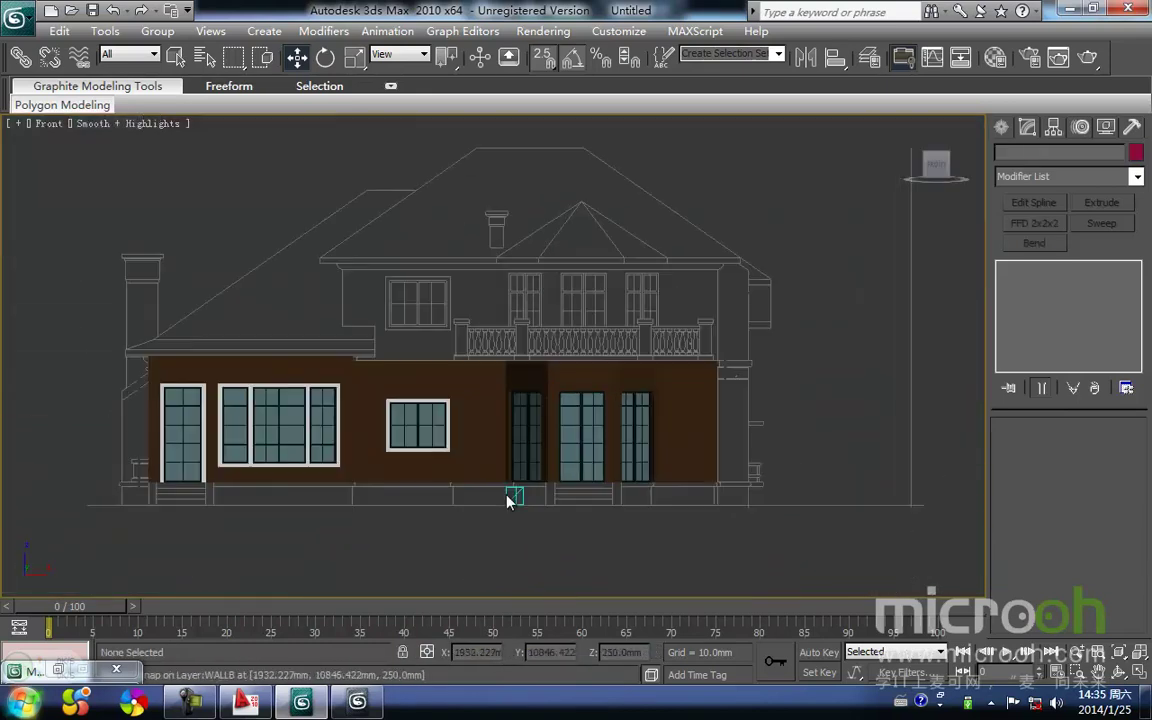
pyautogui.moveTo(506, 495); pyautogui.dragTo(530, 450, button='middle')
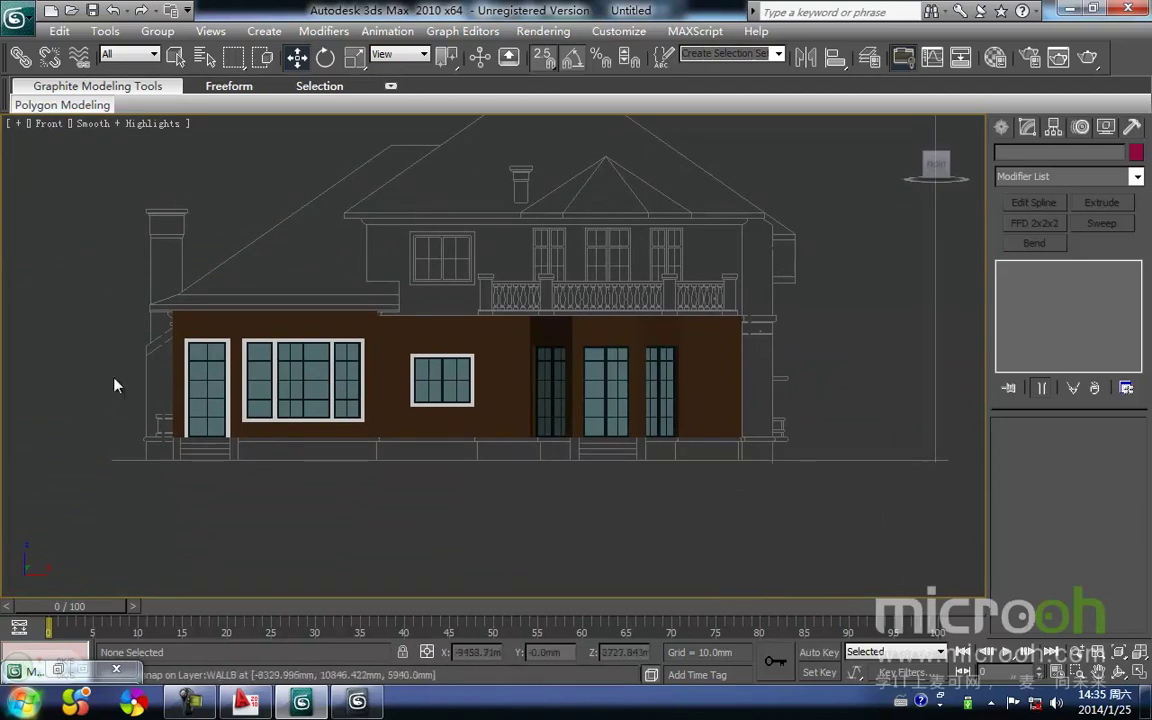
pyautogui.scroll(-3, 463, 442)
pyautogui.keyDown('alt'); pyautogui.moveTo(391, 406); pyautogui.dragTo(466, 430, button='middle'); pyautogui.keyUp('alt')
pyautogui.moveTo(547, 458); pyautogui.dragTo(494, 480, button='middle')
pyautogui.moveTo(550, 441); pyautogui.dragTo(586, 420, button='middle')
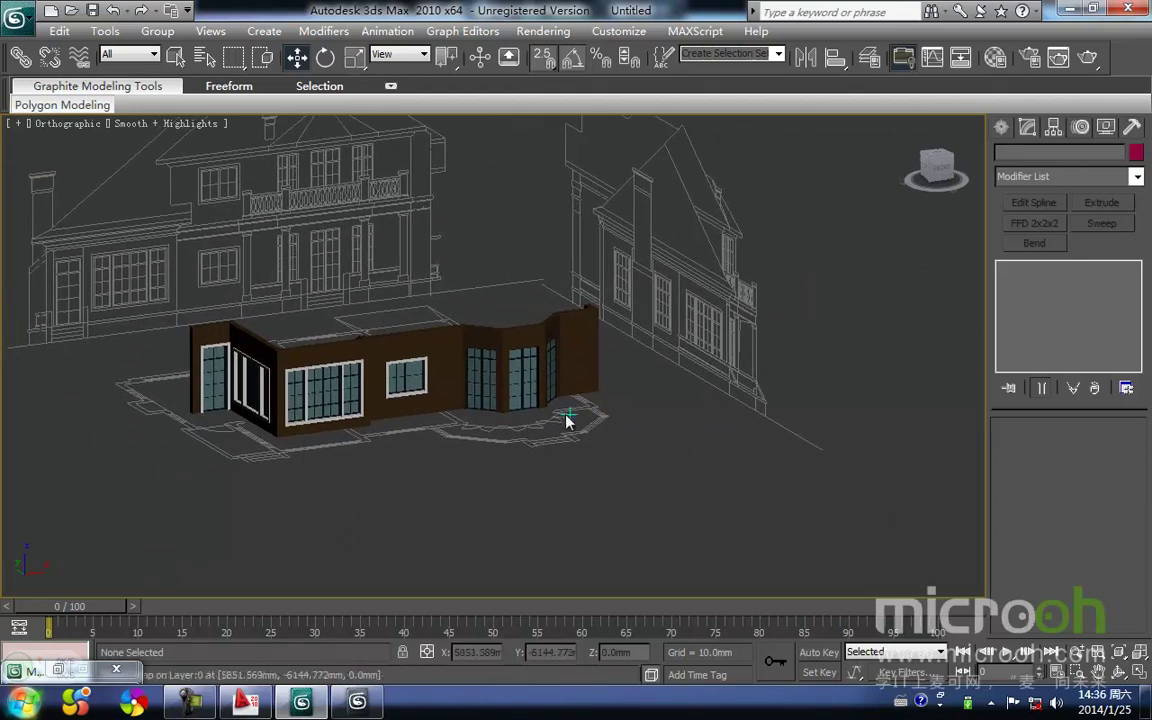
# Look along the shaded ground-floor facade in the front view, from the west windows to the bay doors
pyautogui.press('f')
pyautogui.scroll(5, 165, 468)
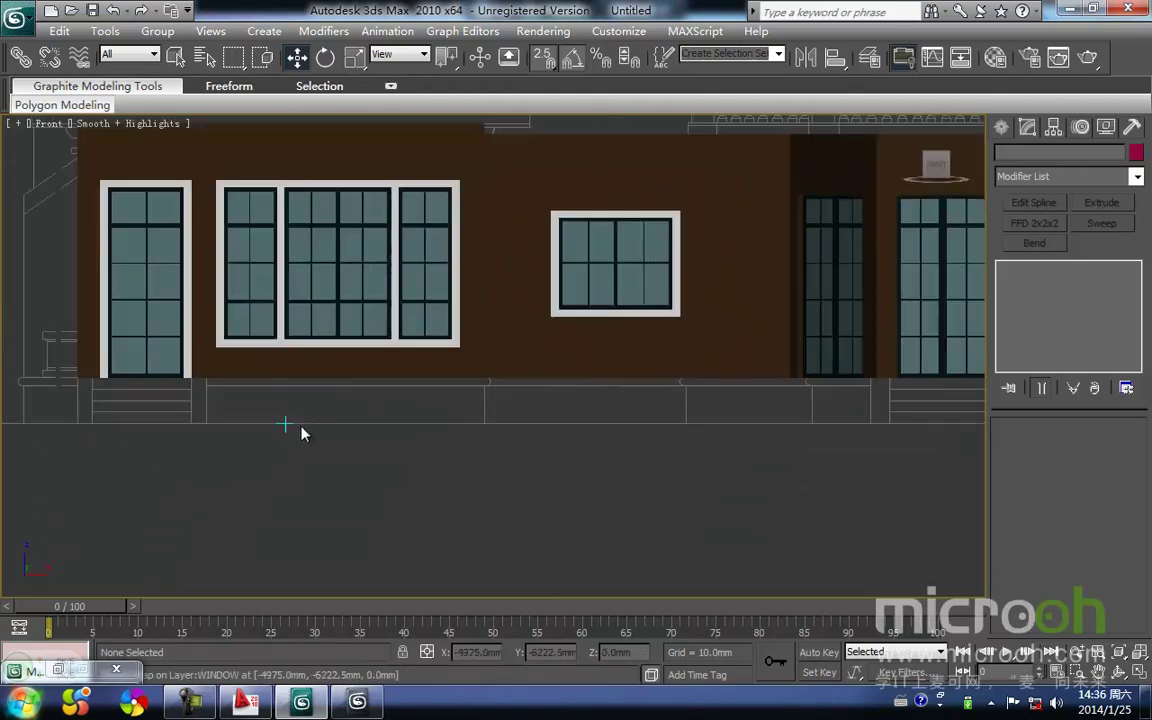
pyautogui.moveTo(283, 411); pyautogui.dragTo(256, 458, button='middle')
pyautogui.moveTo(451, 438); pyautogui.dragTo(335, 449, button='middle')
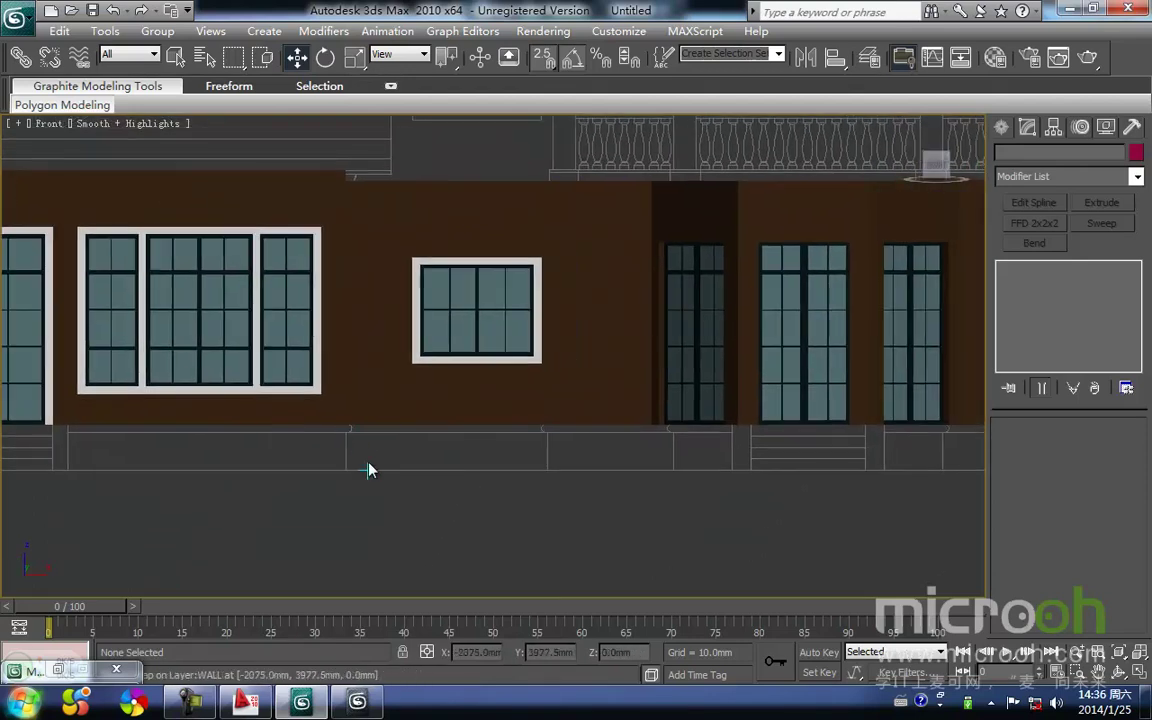
pyautogui.moveTo(417, 445); pyautogui.dragTo(320, 468, button='middle')
pyautogui.moveTo(425, 470); pyautogui.dragTo(319, 483, button='middle')
pyautogui.moveTo(627, 490); pyautogui.dragTo(495, 514, button='middle')
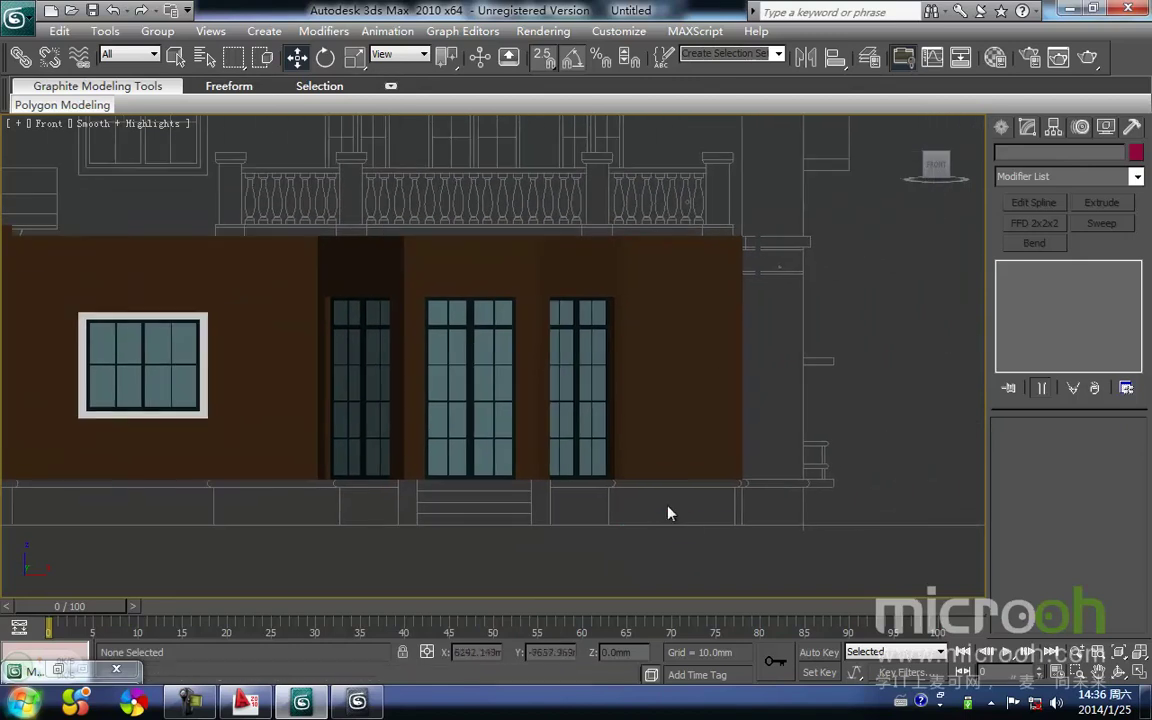
pyautogui.moveTo(653, 512); pyautogui.dragTo(571, 516, button='middle')
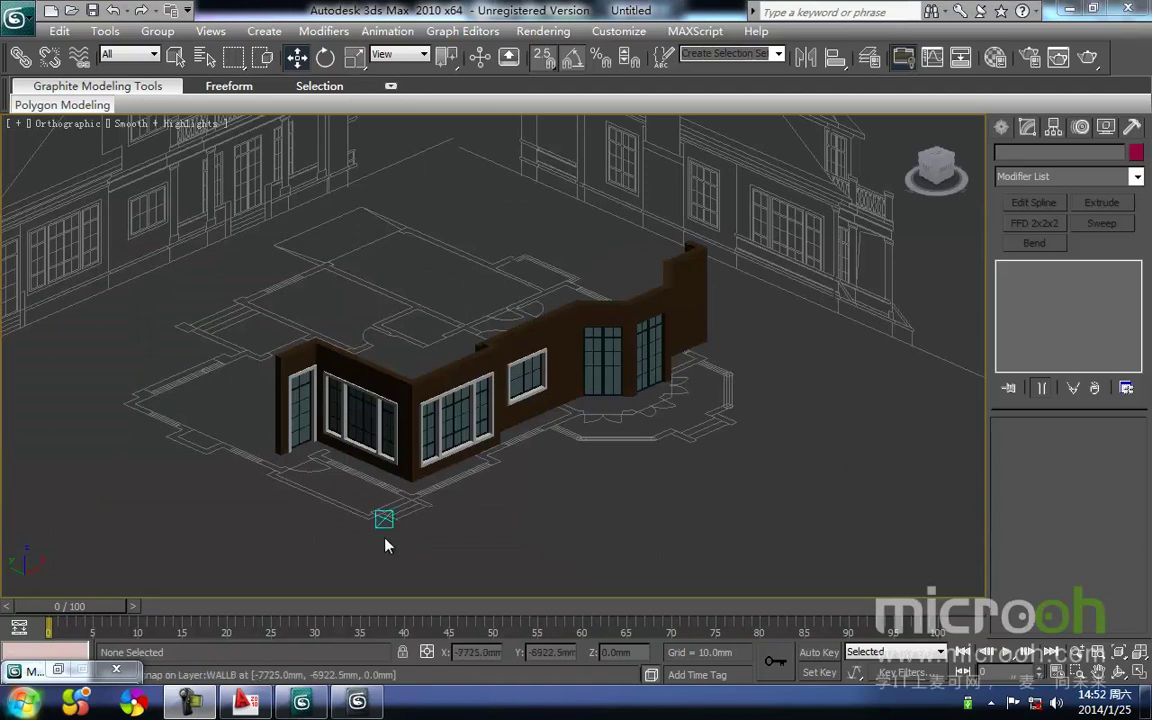
# Examine the plinth, entrance steps and columns below the bay in the wireframe front elevation
pyautogui.moveTo(355, 500)
pyautogui.mouseDown(button='middle')
pyautogui.moveTo(480, 507)
pyautogui.moveTo(465, 473)
pyautogui.moveTo(475, 428)
pyautogui.mouseUp(button='middle')
pyautogui.press('f')
pyautogui.scroll(2, 482, 432)
pyautogui.moveTo(571, 516)
pyautogui.mouseDown(button='middle')
pyautogui.moveTo(463, 532)
pyautogui.moveTo(458, 465)
pyautogui.mouseUp(button='middle')
pyautogui.press('F3')
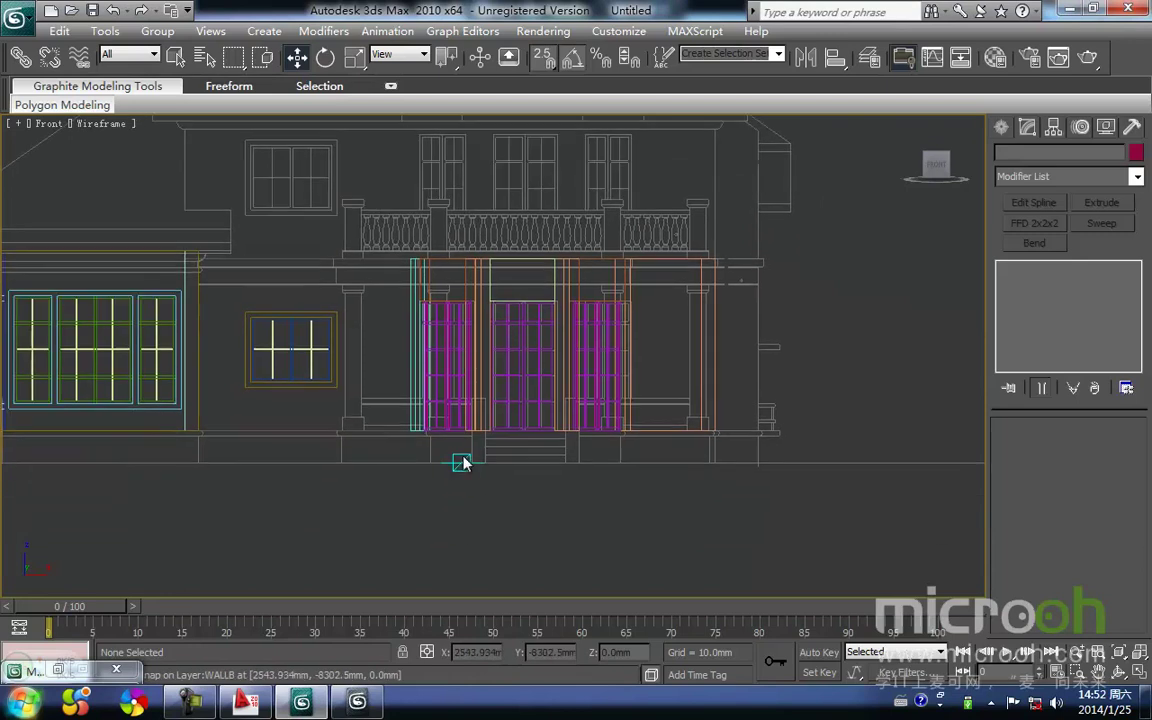
pyautogui.scroll(4, 548, 404)
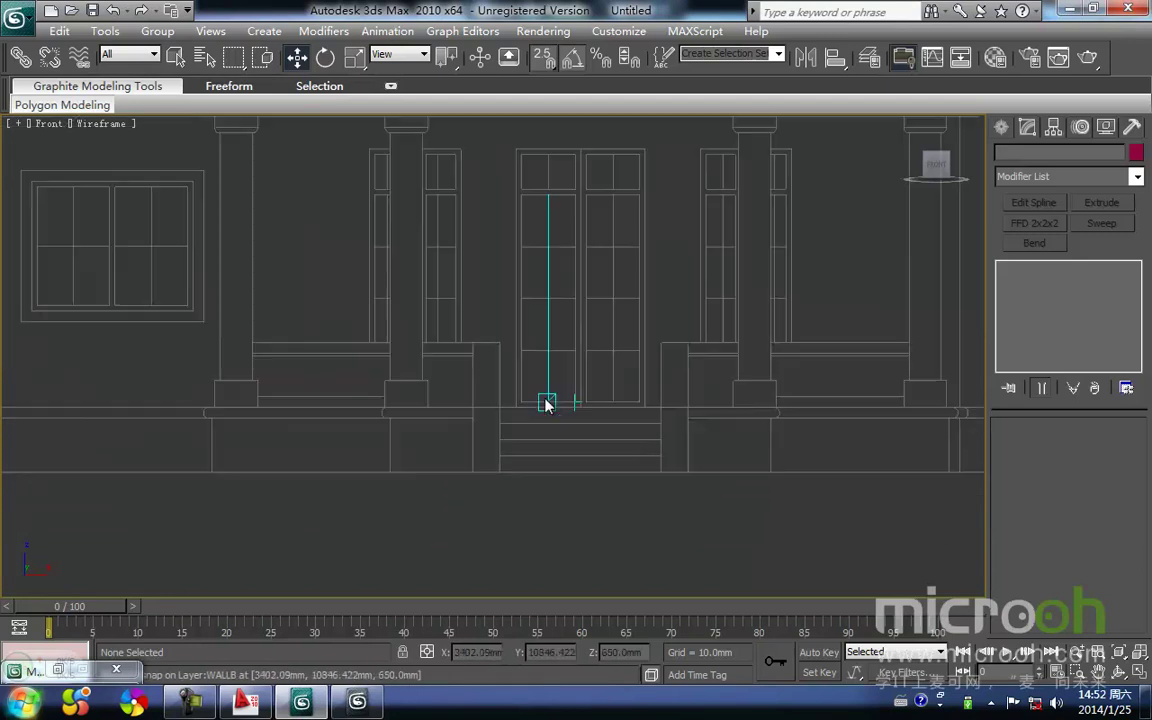
pyautogui.scroll(-2, 501, 463)
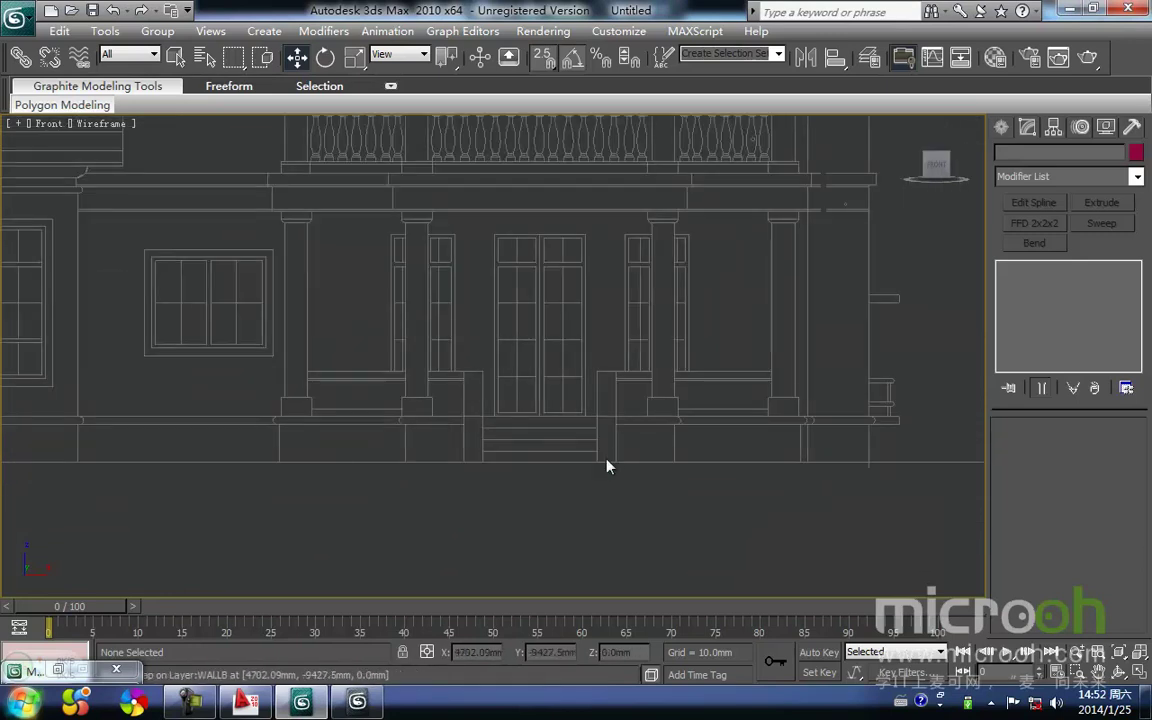
pyautogui.scroll(5, 510, 470)
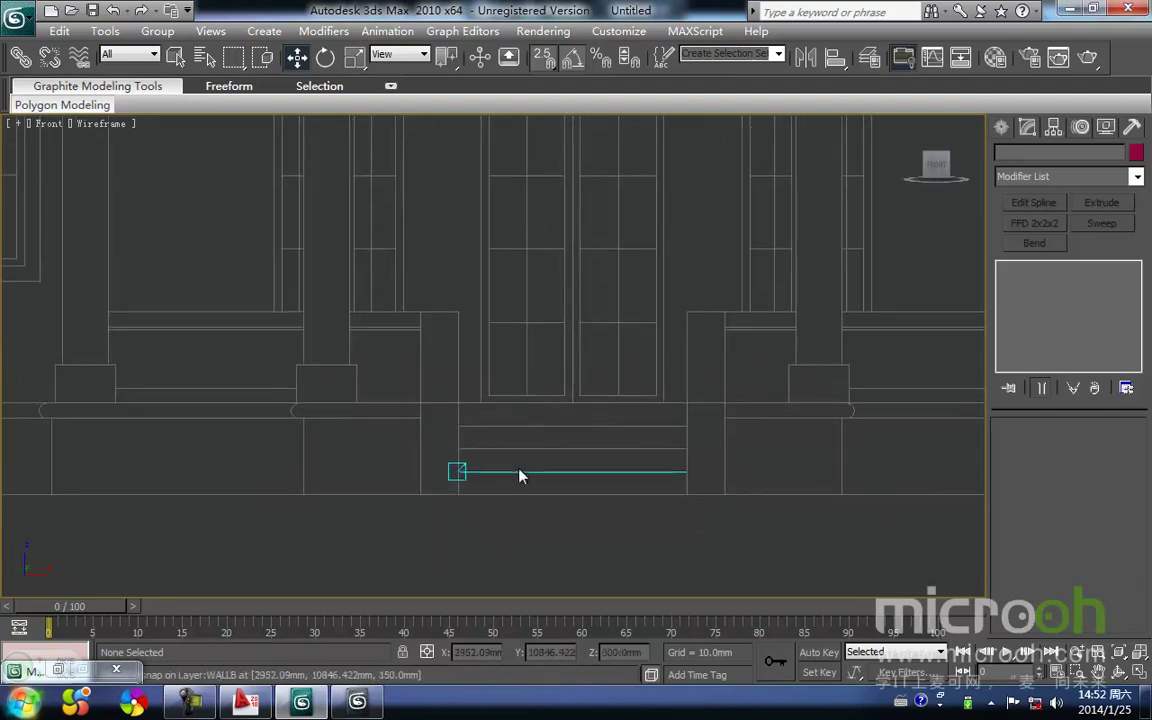
pyautogui.scroll(-4, 526, 406)
pyautogui.scroll(-2, 651, 402)
pyautogui.moveTo(446, 420); pyautogui.dragTo(740, 484, button='middle')
# Examine the ground-floor plan in the top view, especially the west porch and the walls around it
pyautogui.press('t')
pyautogui.press('z')
pyautogui.scroll(8, 531, 469)
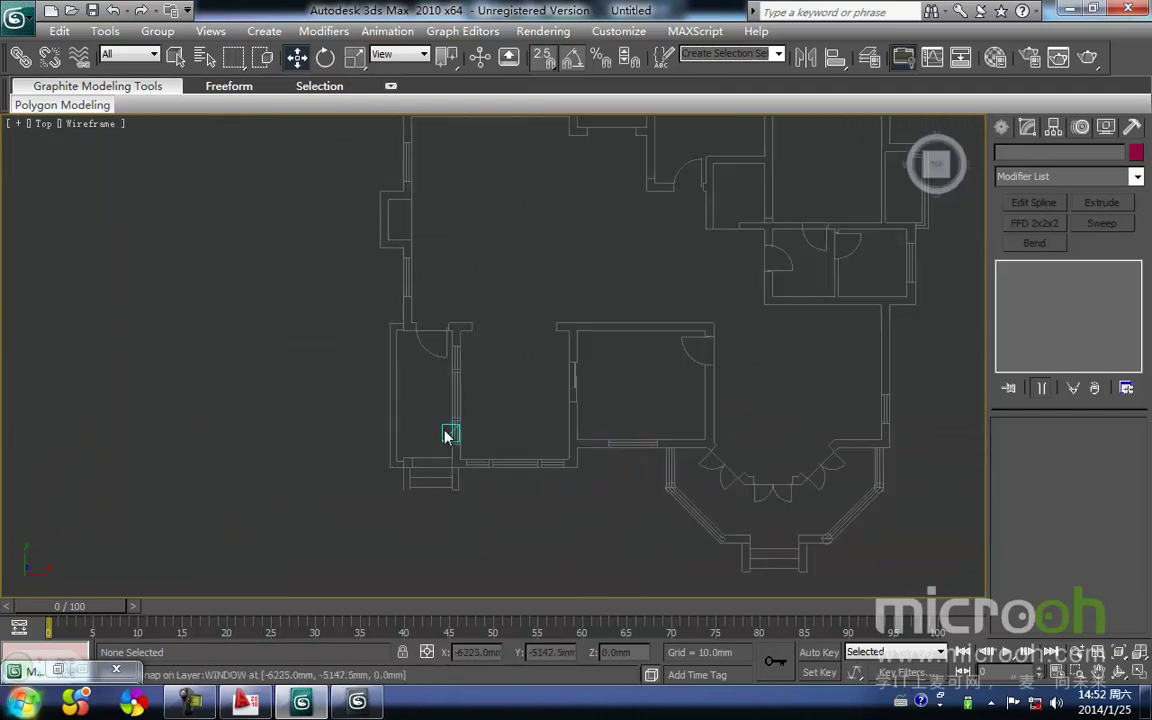
pyautogui.moveTo(503, 408); pyautogui.dragTo(496, 442, button='middle')
pyautogui.moveTo(490, 200); pyautogui.dragTo(427, 430, button='middle')
pyautogui.scroll(-6, 505, 370)
pyautogui.scroll(3, 485, 400)
pyautogui.scroll(2, 457, 438)
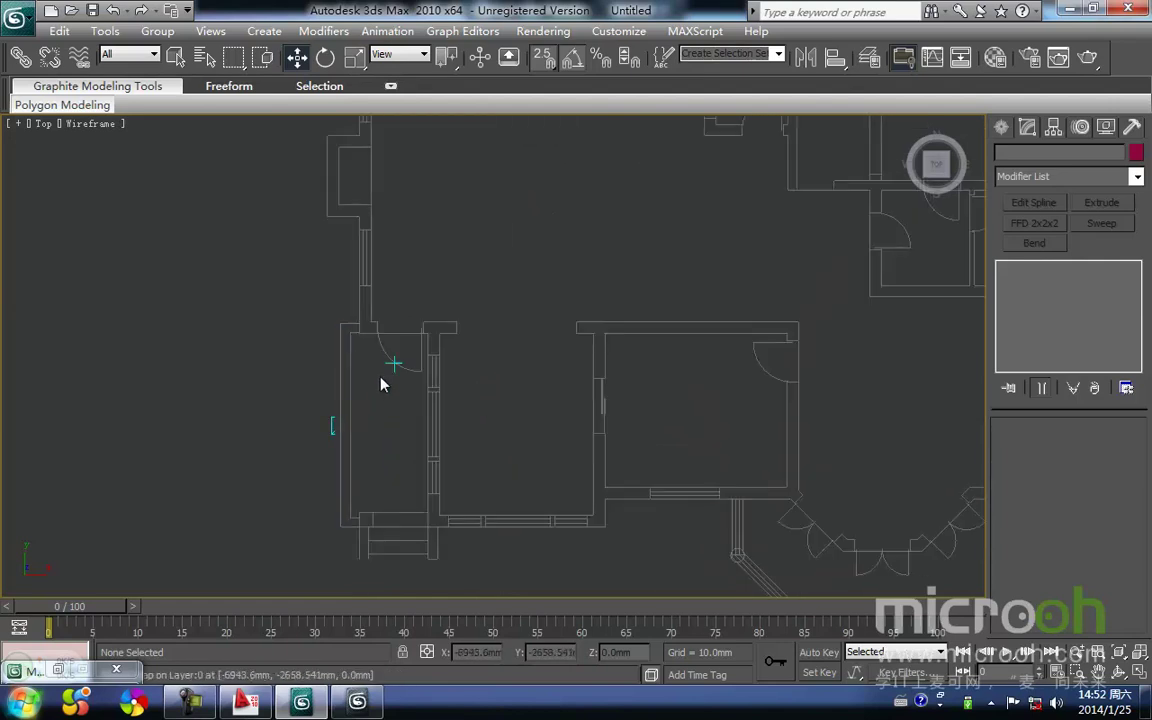
pyautogui.moveTo(405, 545); pyautogui.dragTo(411, 492, button='middle')
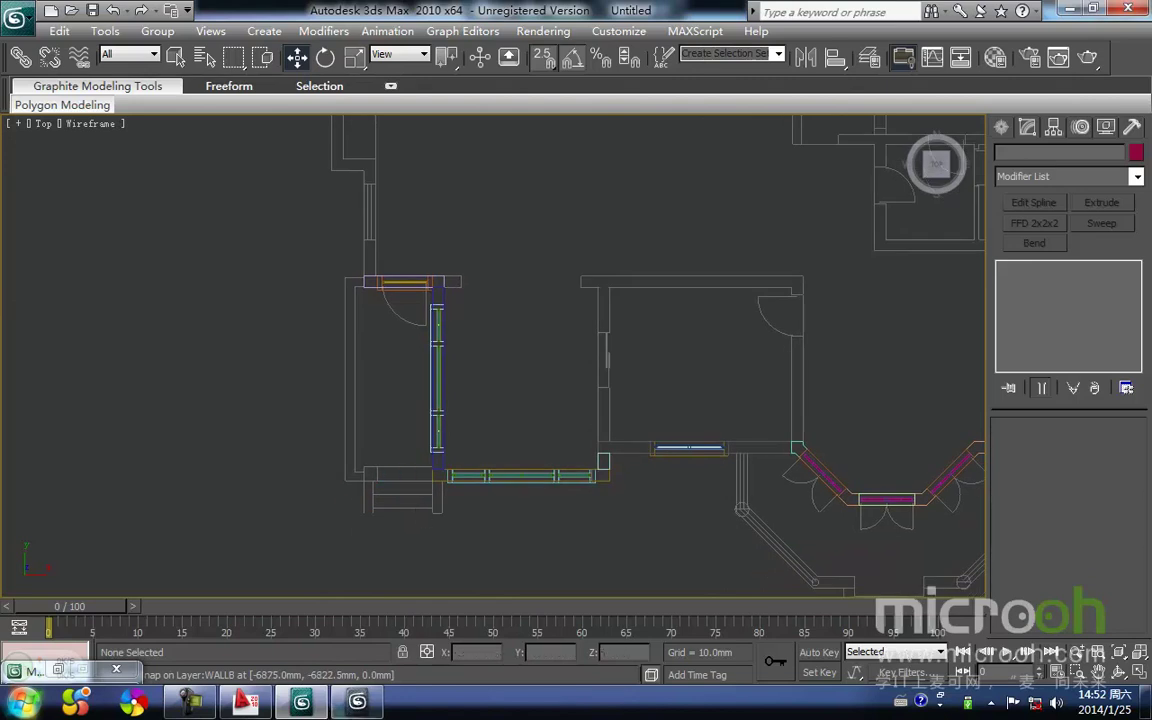
pyautogui.press('F3')
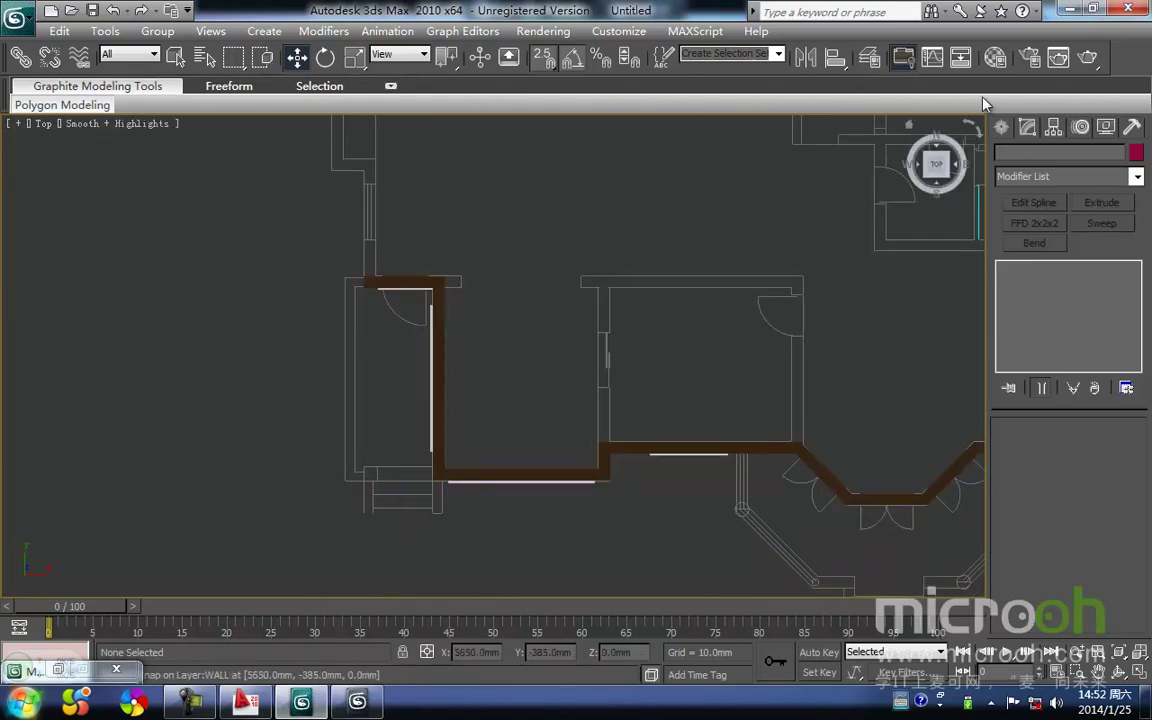
# Start a Line in the wireframe top view from the north wall's west end to the inner corner of the porch's outer wall
pyautogui.click(1001, 127)
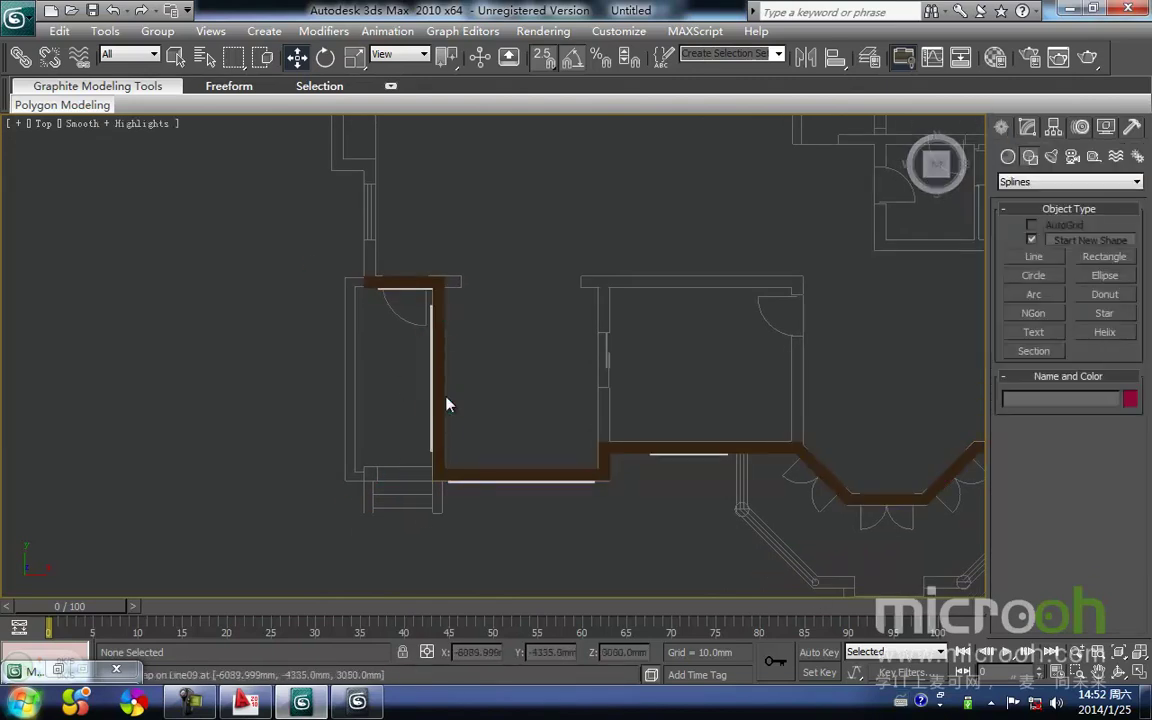
pyautogui.click(1027, 260)
pyautogui.scroll(10, 368, 247)
pyautogui.press('F3')
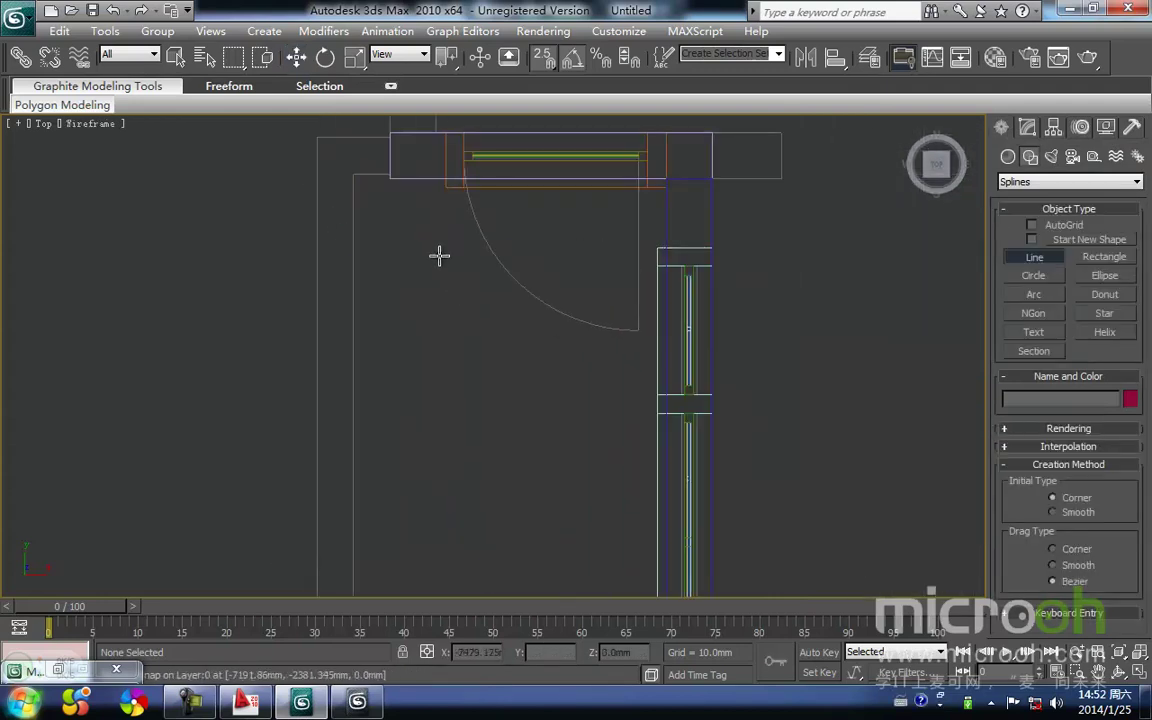
pyautogui.moveTo(454, 280); pyautogui.dragTo(475, 325, button='middle')
pyautogui.click(414, 270)
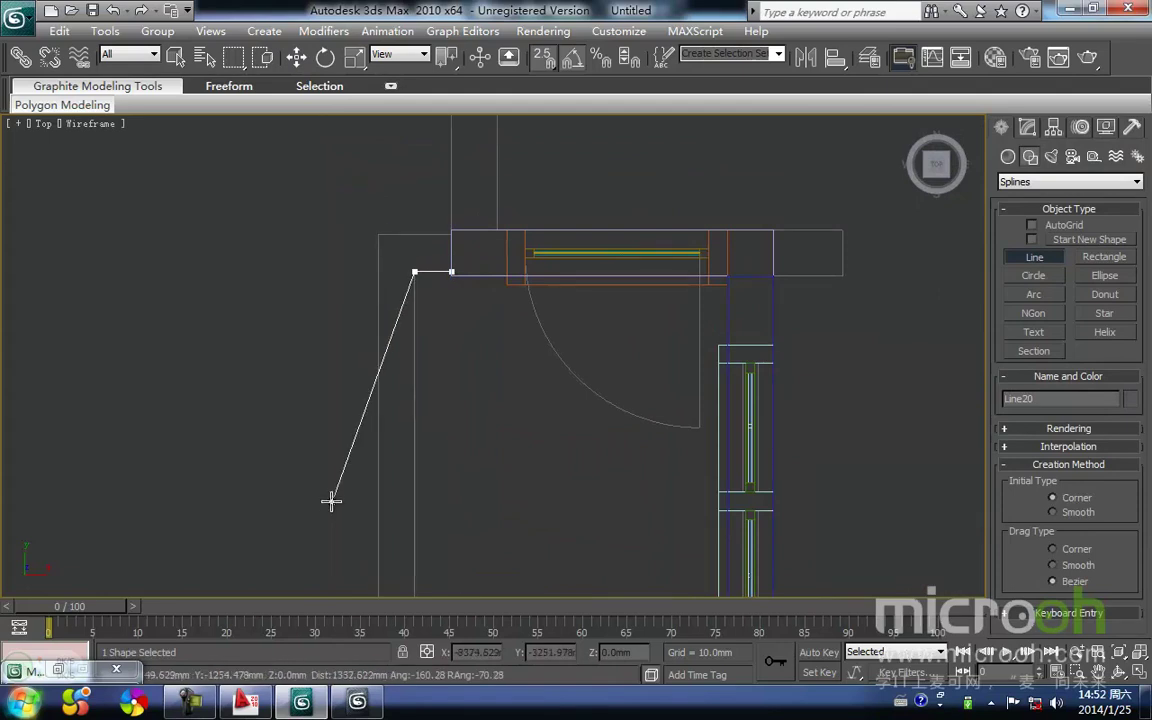
# Continue the line south along the porch wall's inner edge and east along the step opening's inner edge to the window wall
pyautogui.press('i')
pyautogui.scroll(-2, 530, 560)
pyautogui.press('i')
pyautogui.scroll(2, 491, 368)
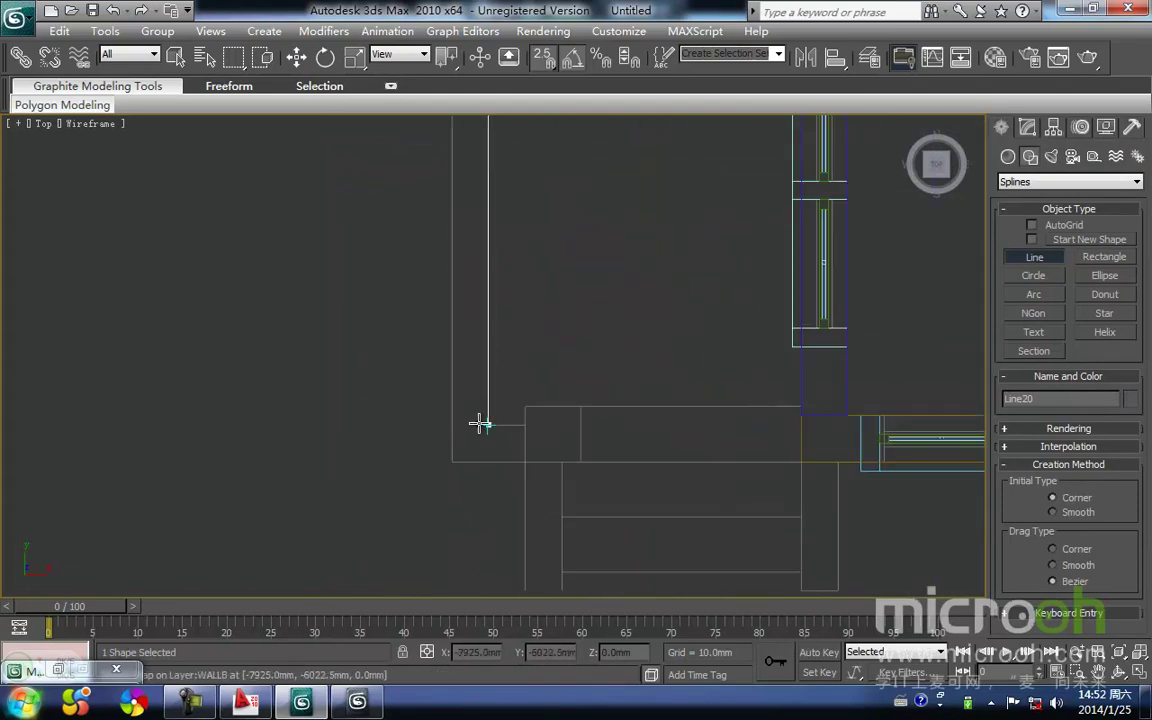
pyautogui.click(516, 404)
pyautogui.click(801, 403)
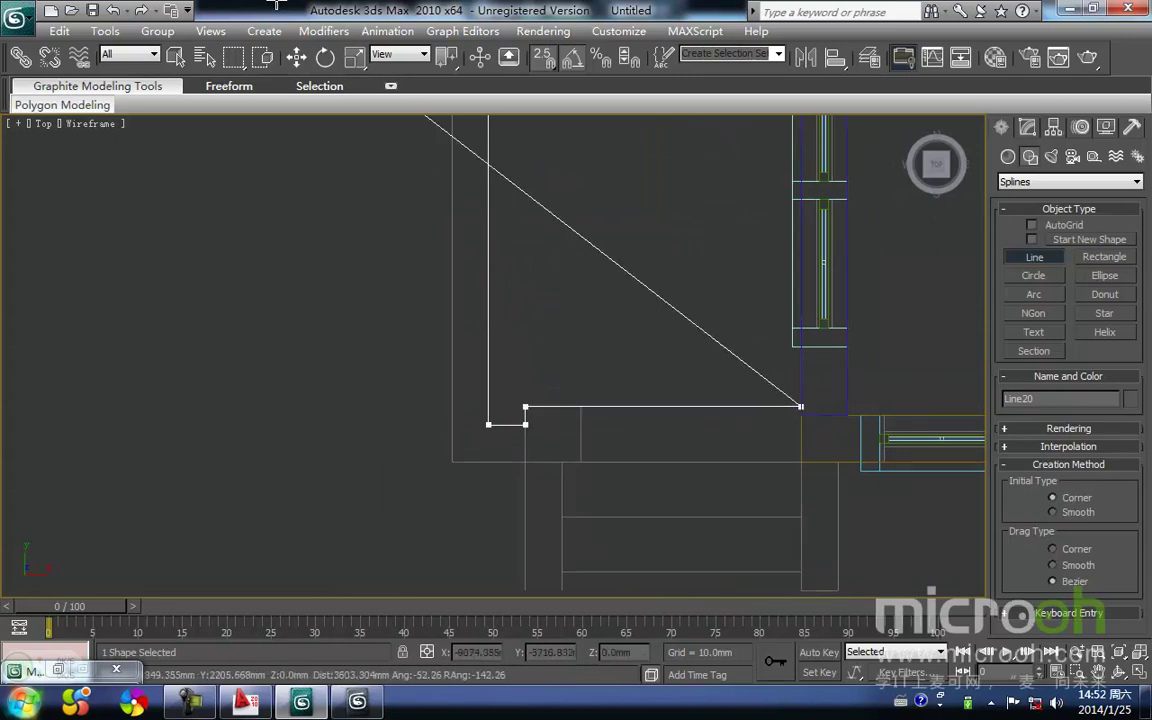
# Continue the line north along the window wall to the north wall's far edge, west past the door, and close the spline at its start
pyautogui.press('i')
pyautogui.press('i')
pyautogui.scroll(3, 498, 352)
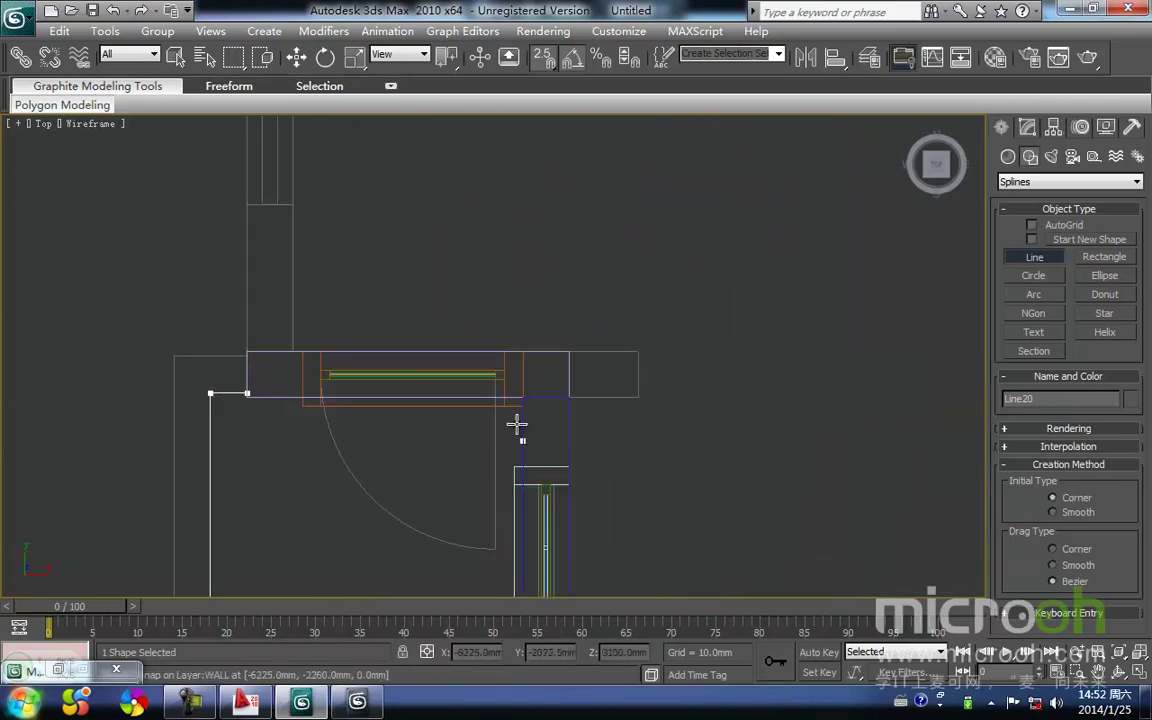
pyautogui.click(522, 349)
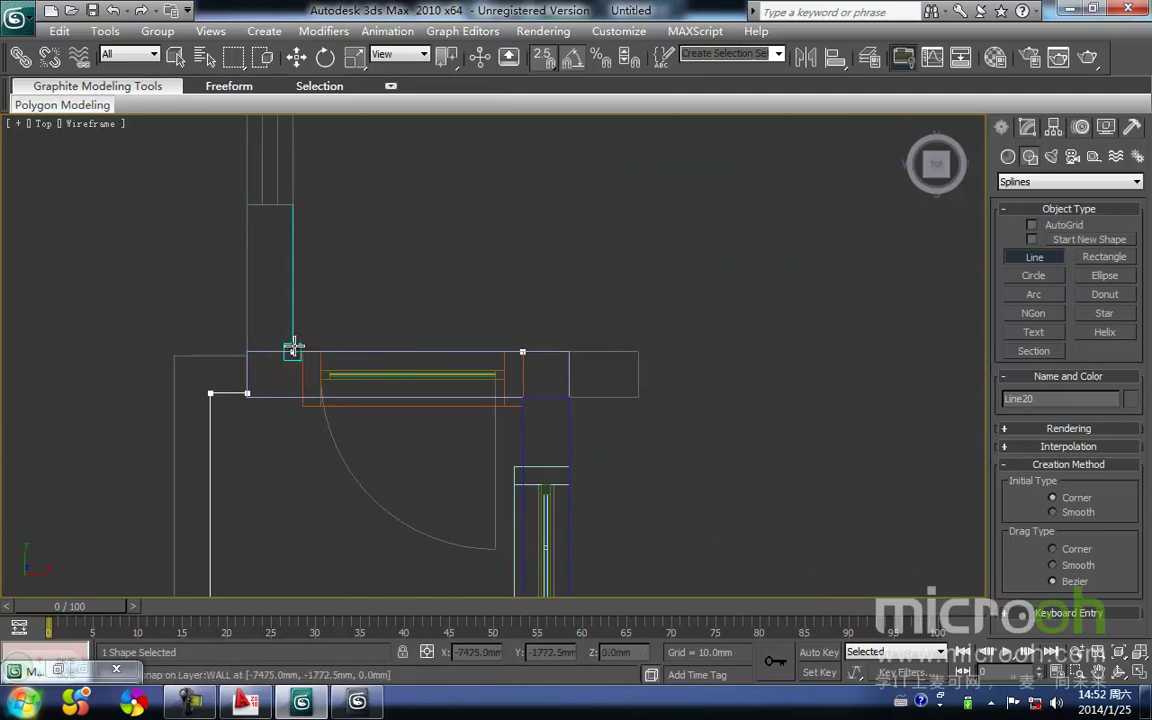
pyautogui.click(293, 351)
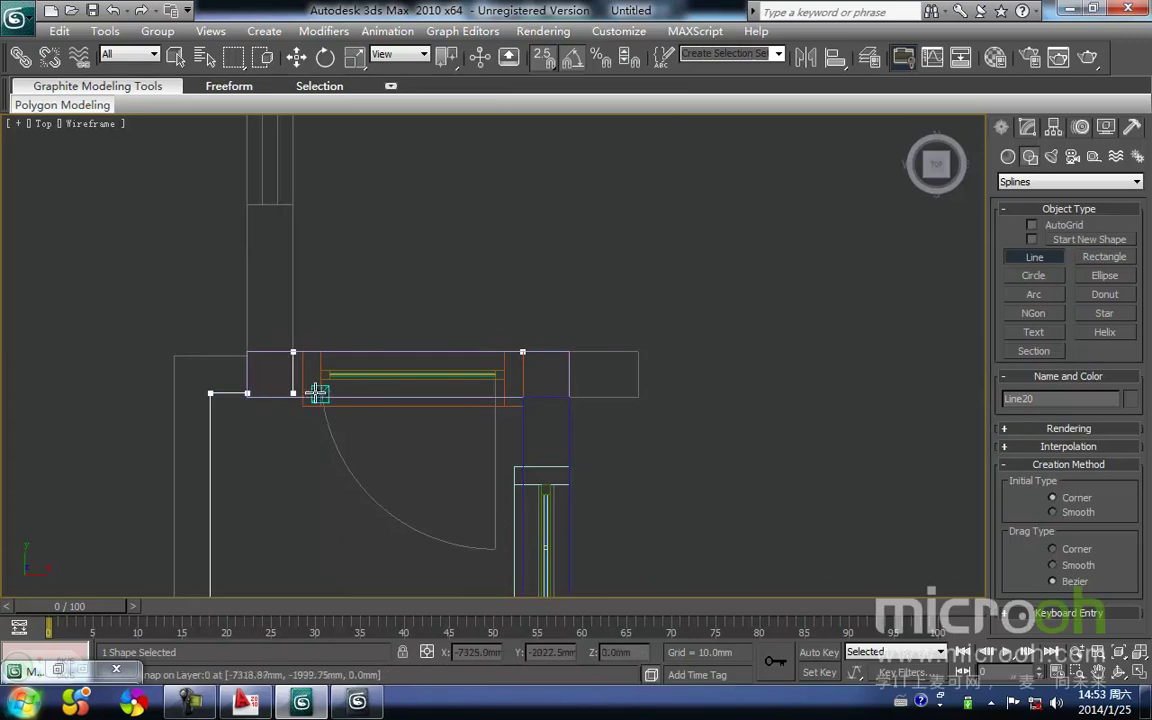
pyautogui.click(210, 393)
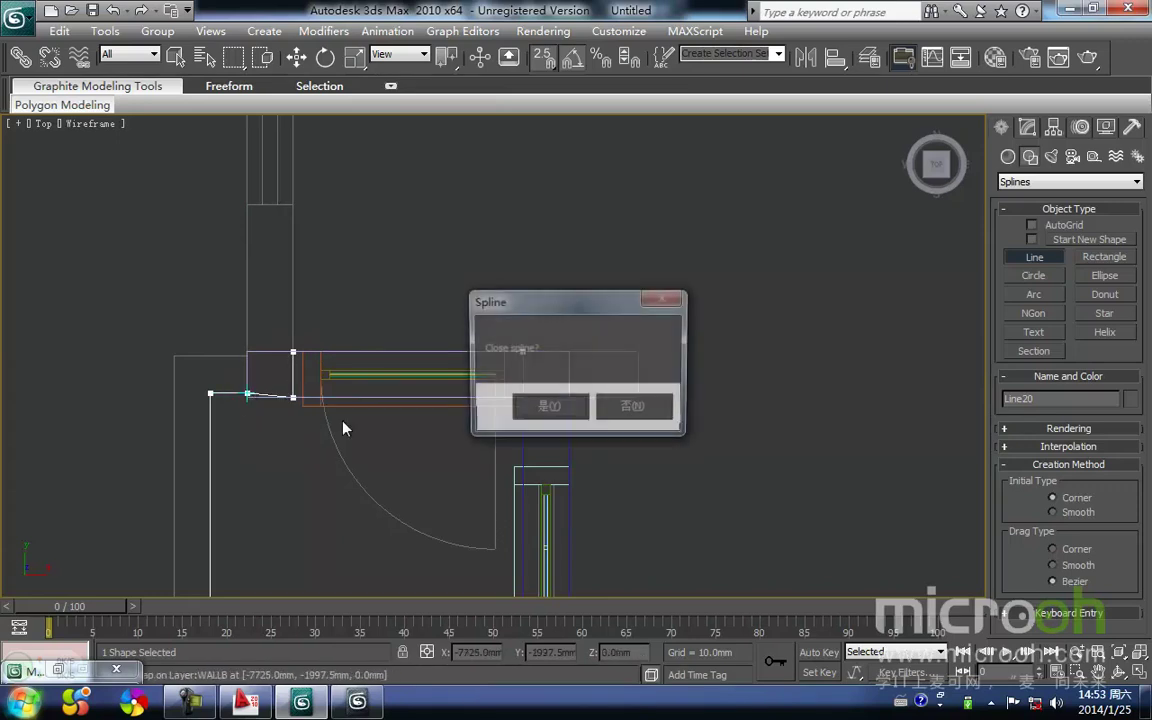
pyautogui.click(545, 406)
pyautogui.rightClick(234, 421)
# Delete the surplus start vertex of the porch outline and align the neighbouring vertices so the north edge runs straight
pyautogui.scroll(1, 234, 421)
pyautogui.moveTo(234, 421); pyautogui.dragTo(454, 404, button='middle')
pyautogui.scroll(1, 342, 400)
pyautogui.press('1')
pyautogui.moveTo(309, 438); pyautogui.dragTo(281, 388)
pyautogui.moveTo(315, 415); pyautogui.dragTo(316, 395, button='middle')
pyautogui.press('Delete')
pyautogui.moveTo(411, 411); pyautogui.dragTo(363, 377)
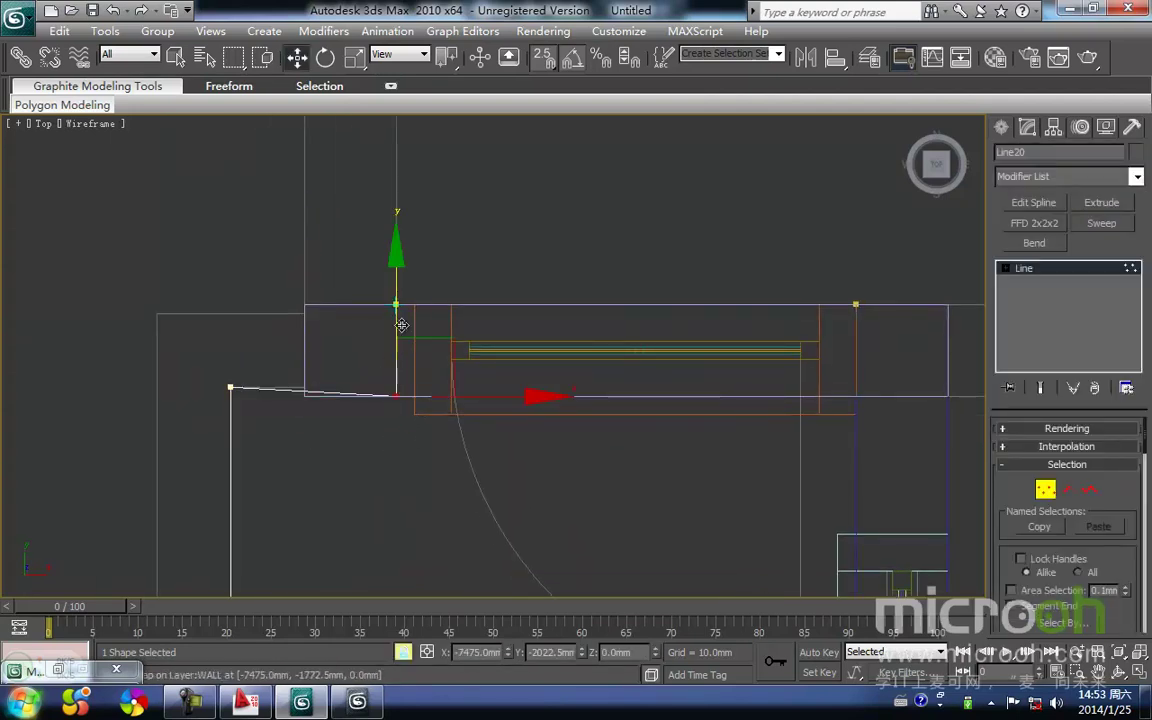
pyautogui.moveTo(370, 425); pyautogui.dragTo(445, 420, button='middle')
pyautogui.moveTo(470, 403)
pyautogui.mouseDown()
pyautogui.moveTo(334, 371)
pyautogui.moveTo(305, 381)
pyautogui.mouseUp()
pyautogui.moveTo(401, 445)
pyautogui.mouseDown(button='middle')
pyautogui.moveTo(368, 437)
pyautogui.moveTo(463, 398)
pyautogui.moveTo(470, 378)
pyautogui.mouseUp(button='middle')
pyautogui.press('F3')
pyautogui.scroll(-5, 430, 450)
pyautogui.scroll(3, 470, 378)
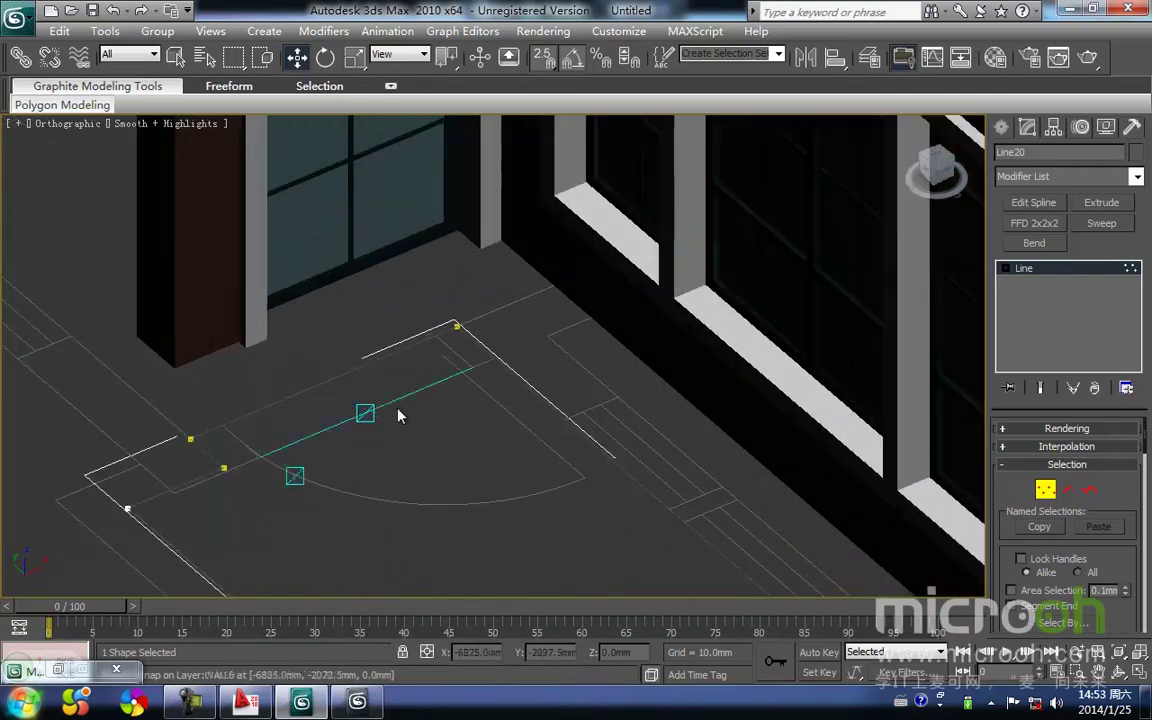
# Apply Extrude to the closed porch outline and compare its height with the elevation in the front view
pyautogui.click(1098, 204)
pyautogui.scroll(-4, 535, 334)
pyautogui.scroll(3, 556, 349)
pyautogui.press('f')
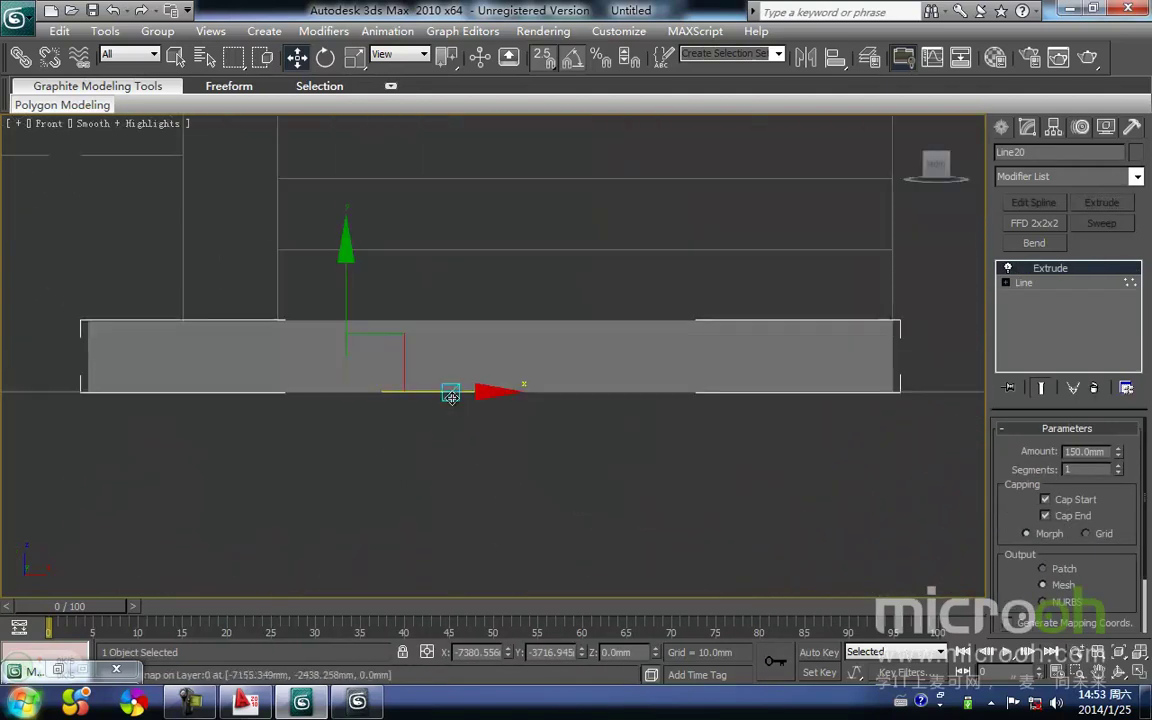
pyautogui.scroll(-2, 580, 360)
pyautogui.moveTo(508, 263); pyautogui.dragTo(549, 396, button='middle')
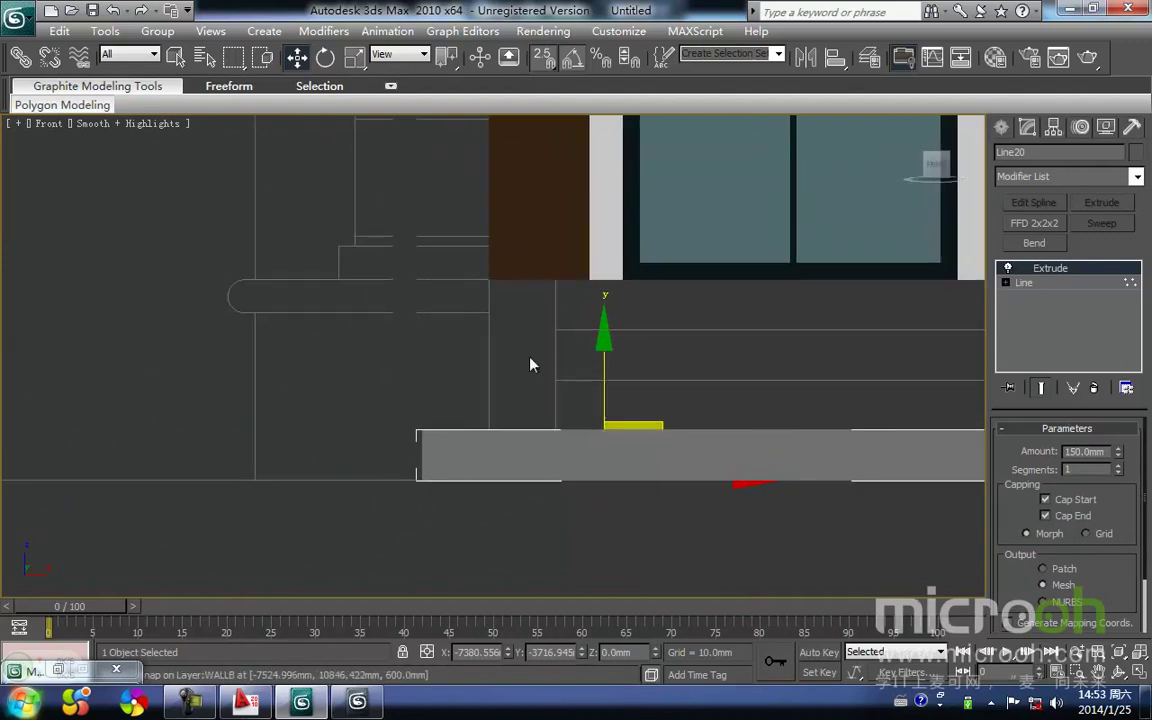
# Measure the height from the base of the porch door wall to the ground line with a Tape in the front wireframe view
pyautogui.click(1002, 128)
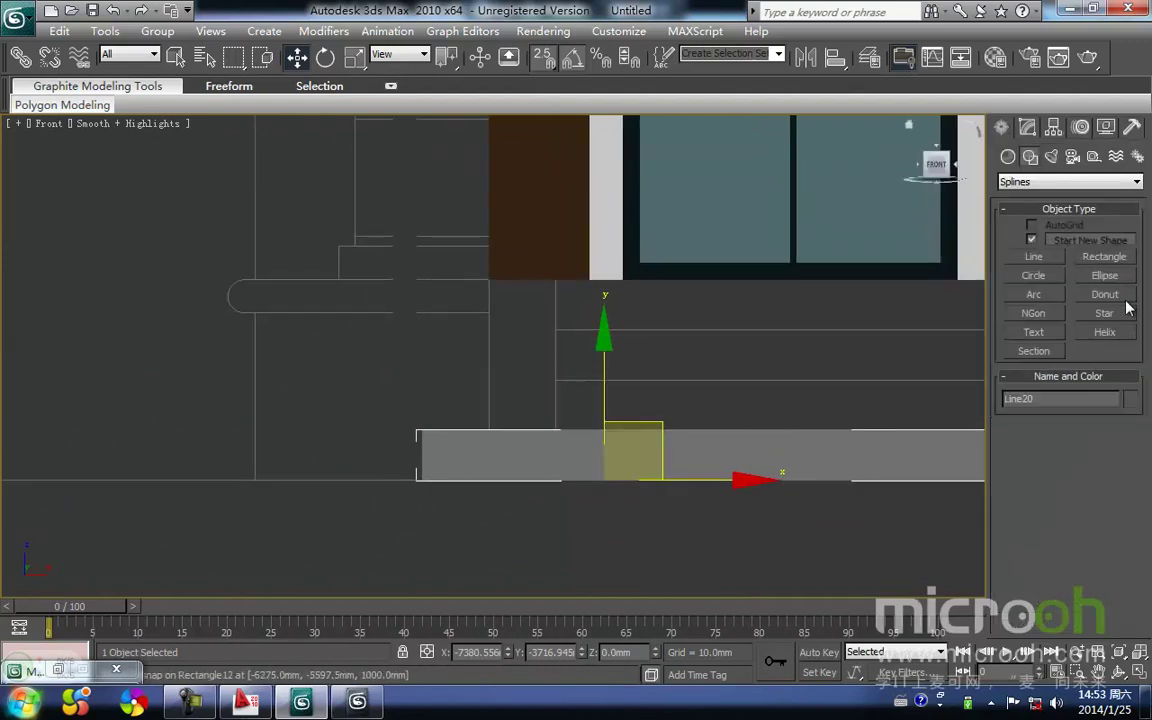
pyautogui.click(1094, 158)
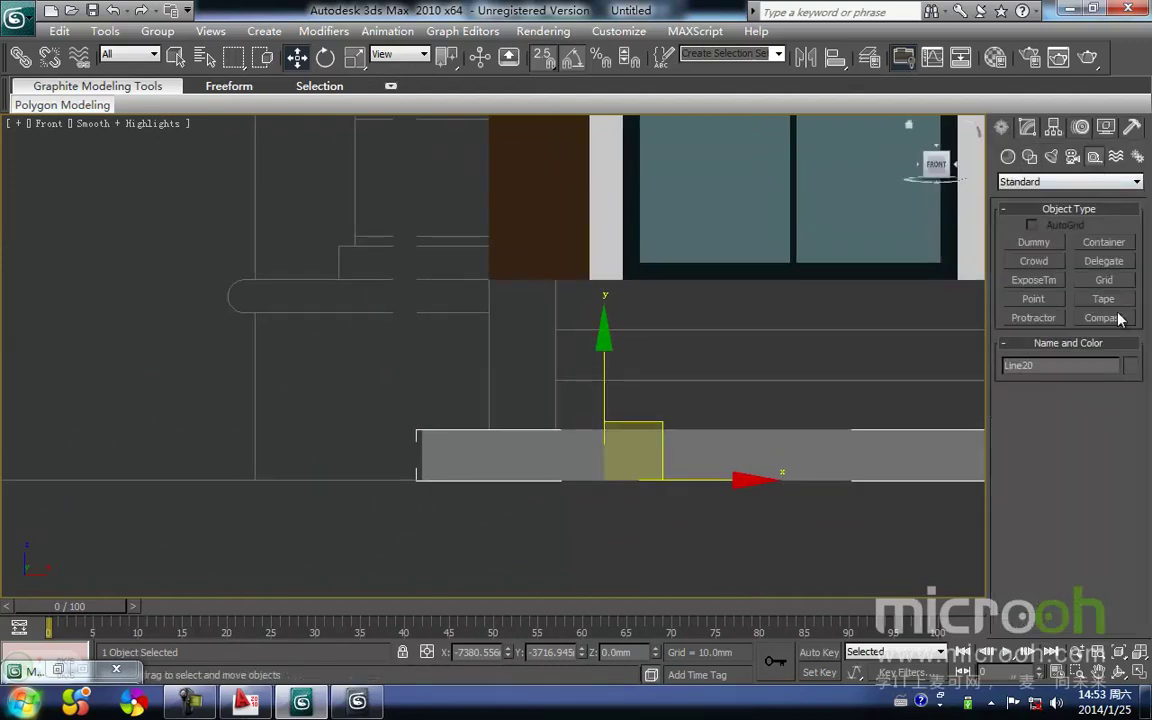
pyautogui.click(1104, 299)
pyautogui.moveTo(481, 373); pyautogui.dragTo(488, 347, button='middle')
pyautogui.press('F3')
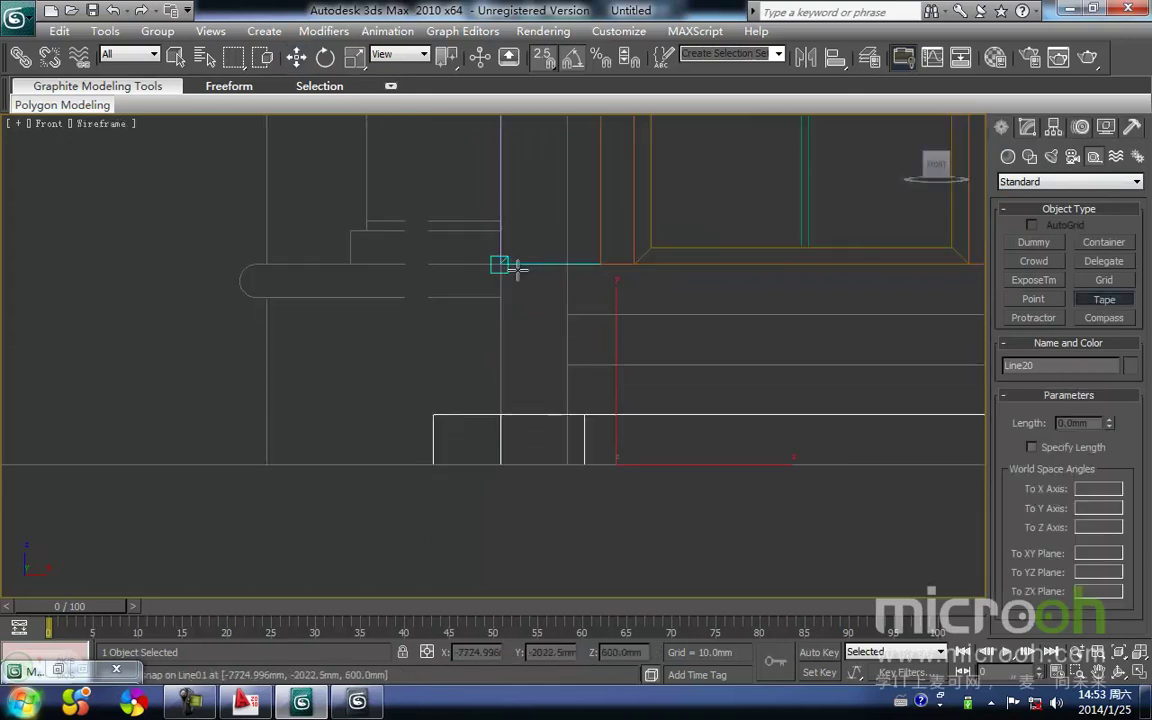
pyautogui.moveTo(505, 265); pyautogui.dragTo(500, 467)
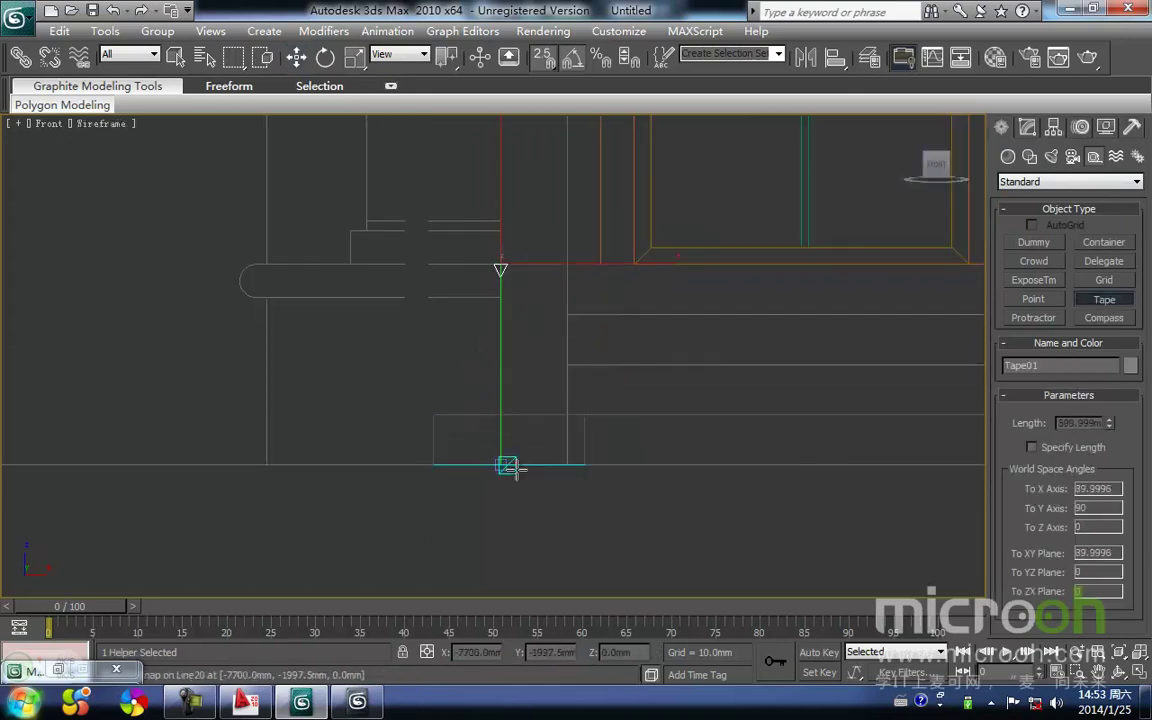
pyautogui.press('w')
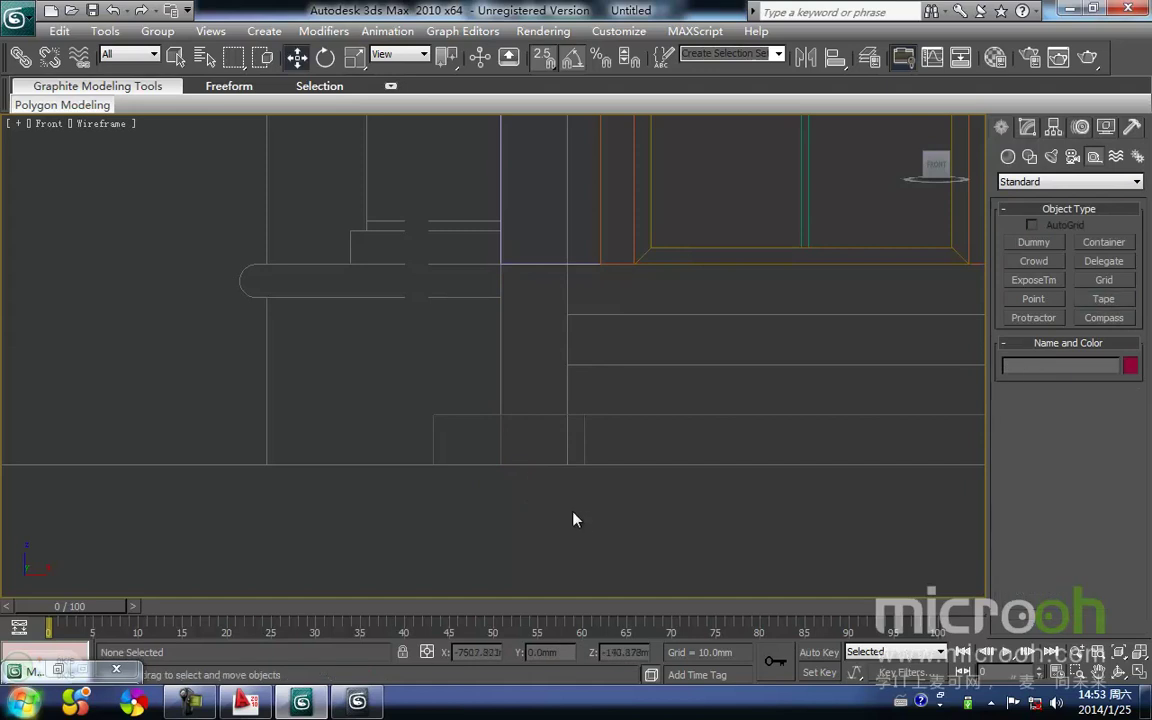
# Set the porch floor's extrusion amount to 600 mm
pyautogui.click(645, 435)
pyautogui.click(1028, 128)
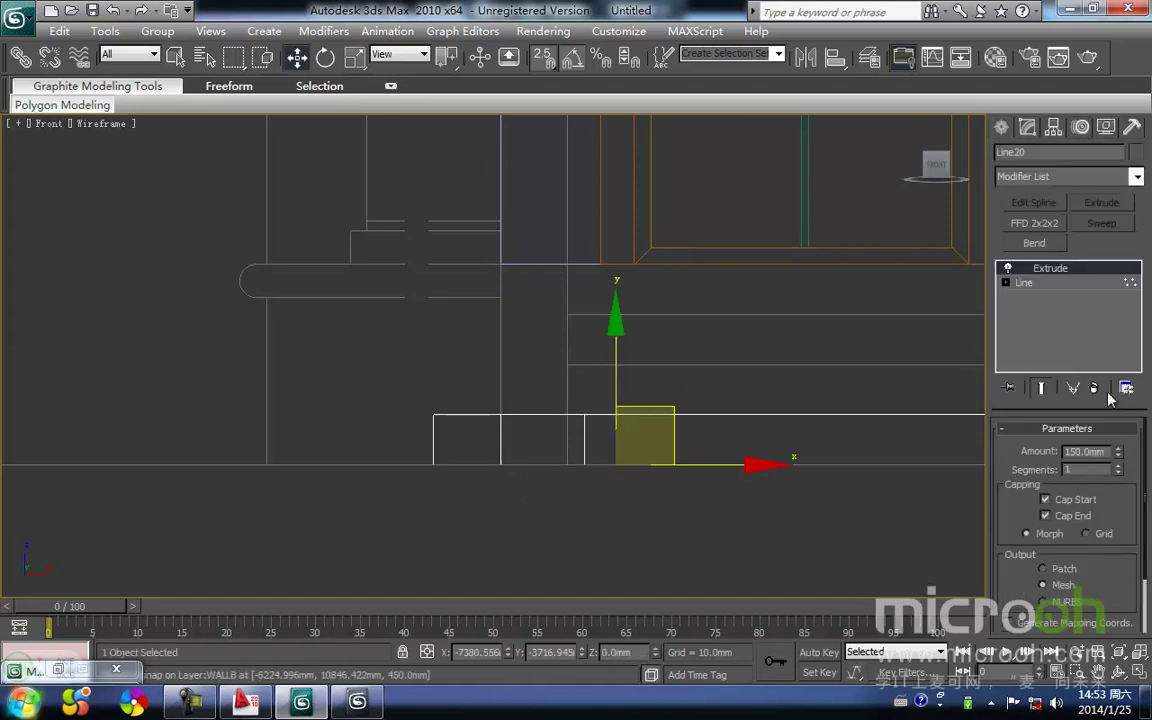
pyautogui.click(1106, 451)
pyautogui.write('600')
pyautogui.press('Return')
pyautogui.moveTo(651, 461)
pyautogui.mouseDown(button='middle')
pyautogui.moveTo(643, 445)
pyautogui.moveTo(553, 453)
pyautogui.moveTo(630, 496)
pyautogui.moveTo(522, 416)
pyautogui.mouseUp(button='middle')
pyautogui.press('F3')
pyautogui.moveTo(668, 376); pyautogui.dragTo(491, 331, button='middle')
pyautogui.scroll(-3, 491, 331)
pyautogui.keyDown('alt'); pyautogui.moveTo(491, 331); pyautogui.dragTo(515, 404, button='middle'); pyautogui.keyUp('alt')
pyautogui.scroll(2, 515, 404)
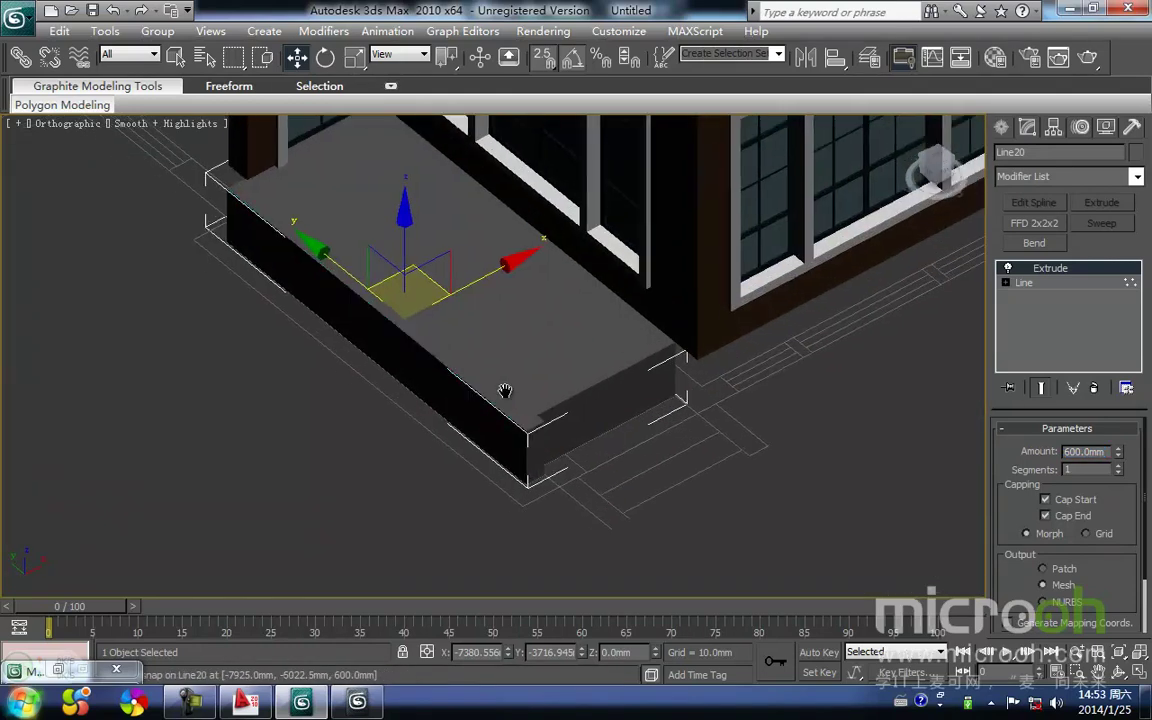
# Assign the 平台 material to the extruded porch floor
pyautogui.press('m')
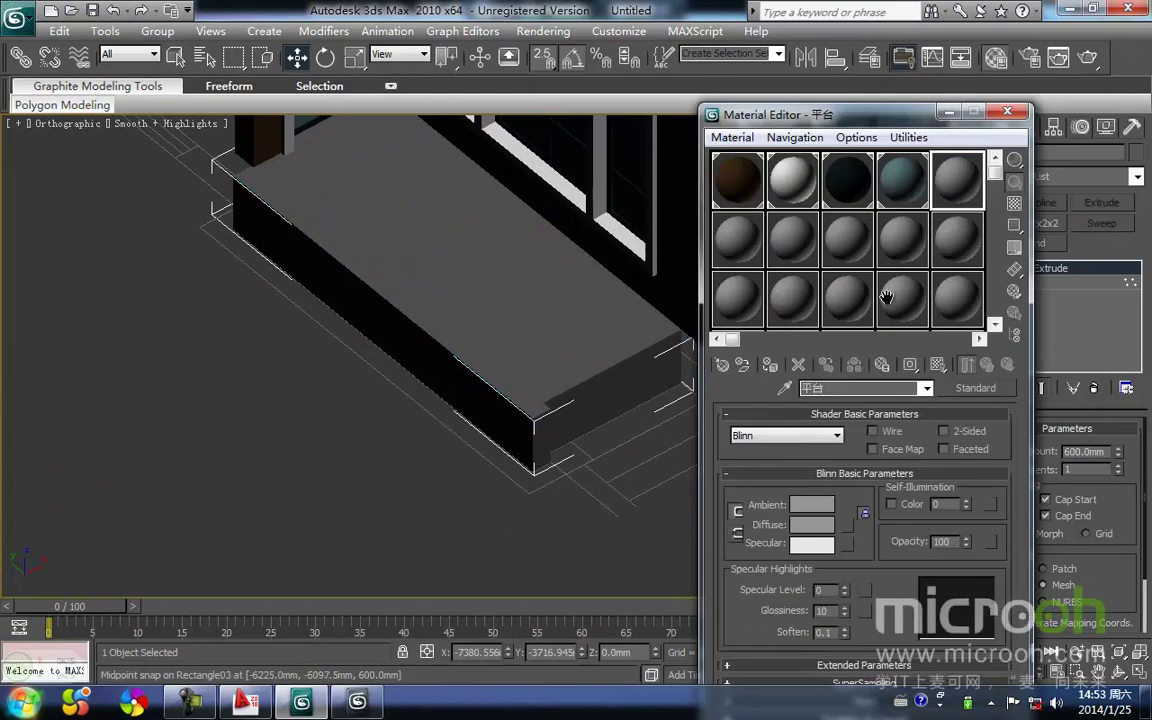
pyautogui.click(770, 372)
pyautogui.click(663, 455)
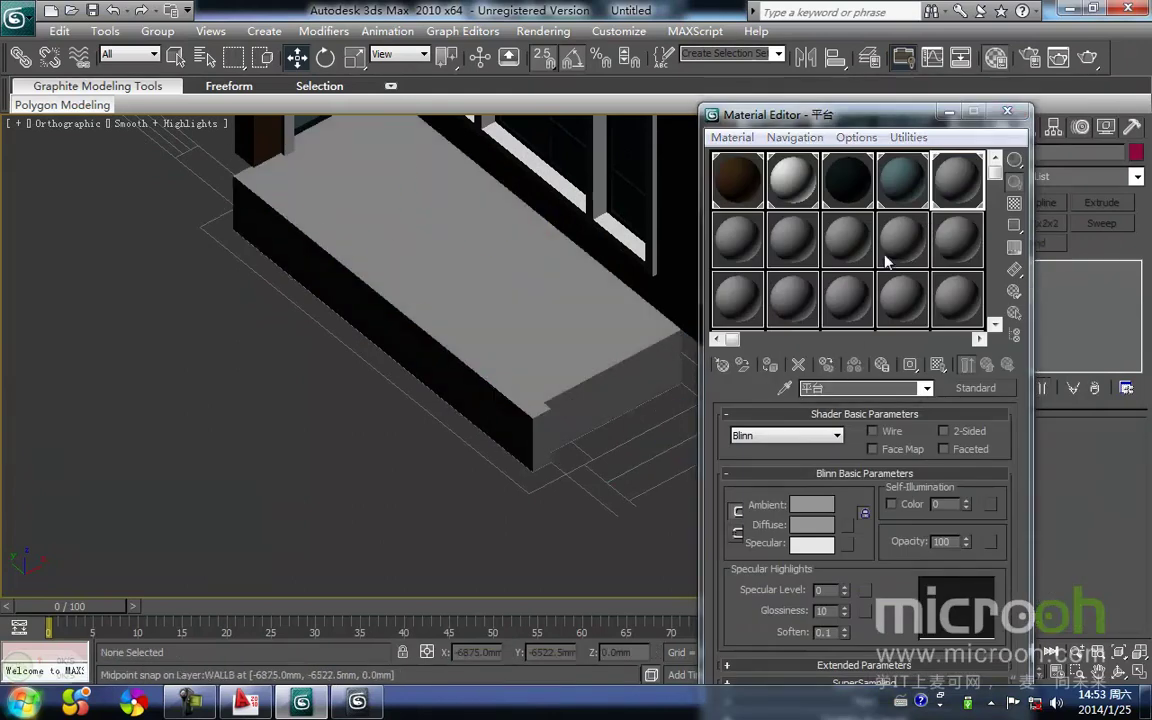
pyautogui.click(953, 114)
pyautogui.moveTo(617, 430); pyautogui.dragTo(630, 406, button='middle')
# Draw a 300 by 1300 mm rectangle over the lower tread of the porch's south steps in the top view
pyautogui.press('t')
pyautogui.press('z')
pyautogui.moveTo(480, 439); pyautogui.dragTo(699, 361, button='middle')
pyautogui.scroll(3, 640, 380)
pyautogui.scroll(3, 468, 432)
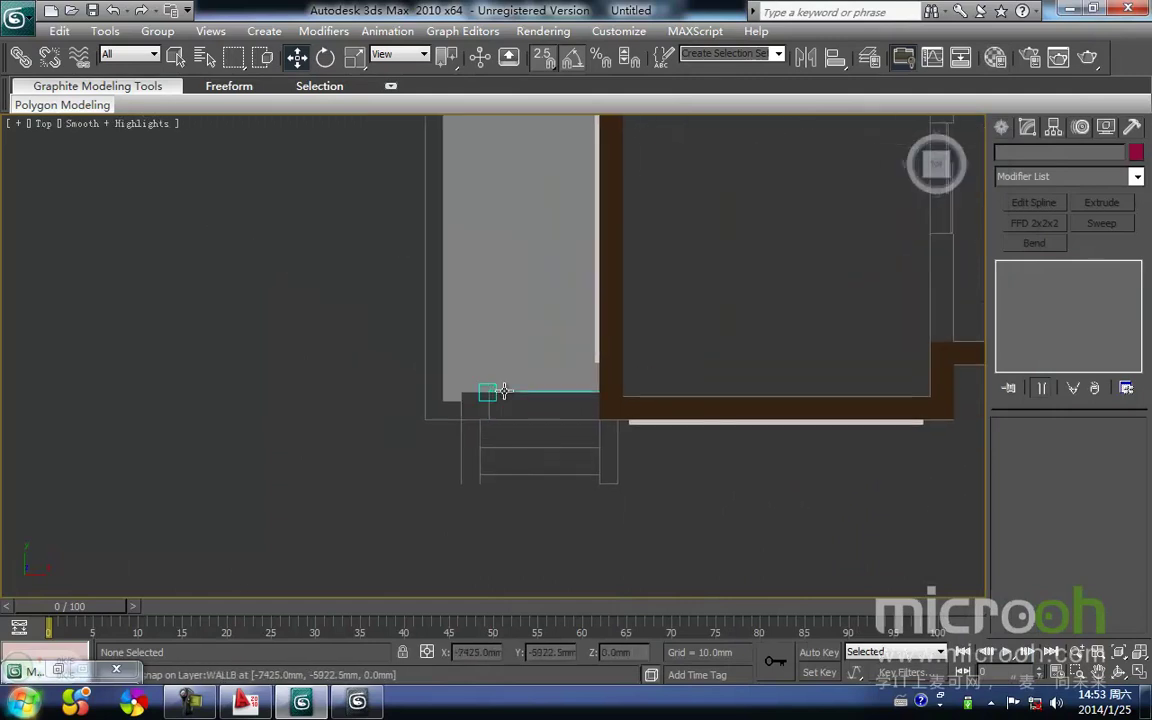
pyautogui.scroll(1, 548, 447)
pyautogui.moveTo(548, 447); pyautogui.dragTo(508, 452, button='middle')
pyautogui.moveTo(555, 341)
pyautogui.mouseDown(button='middle')
pyautogui.moveTo(528, 448)
pyautogui.moveTo(522, 425)
pyautogui.mouseUp(button='middle')
pyautogui.scroll(-1, 507, 451)
pyautogui.scroll(1, 507, 453)
pyautogui.hotkey('shift', 'g')
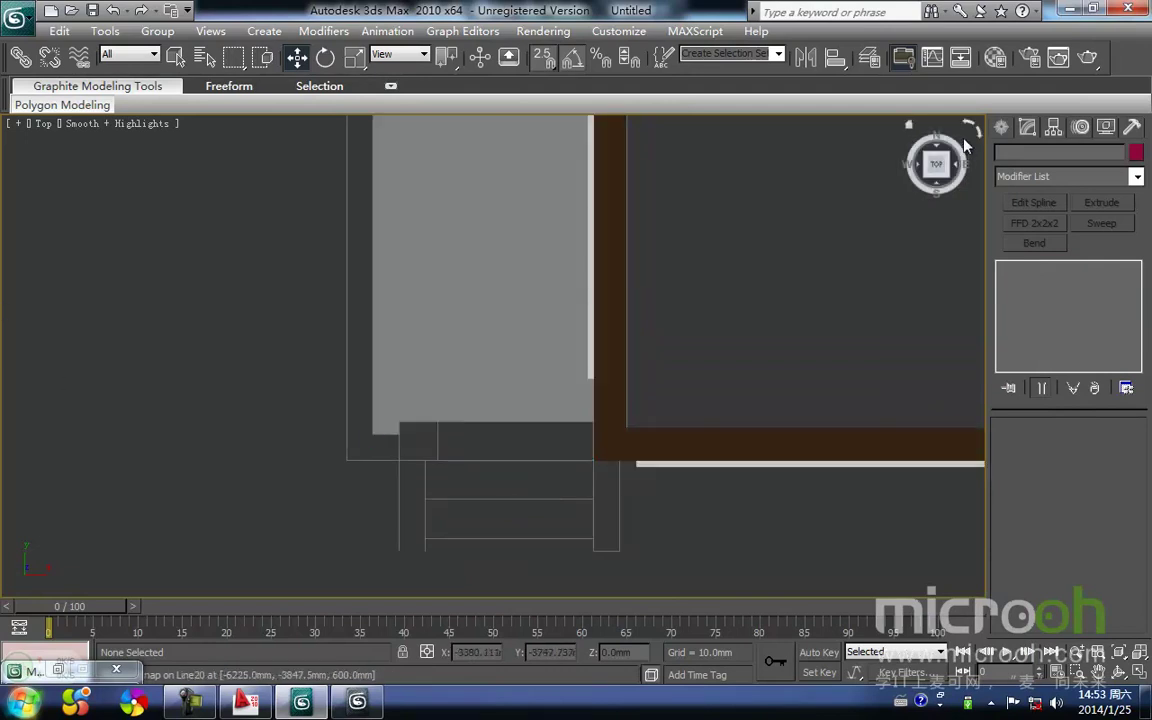
pyautogui.click(1001, 127)
pyautogui.click(1029, 157)
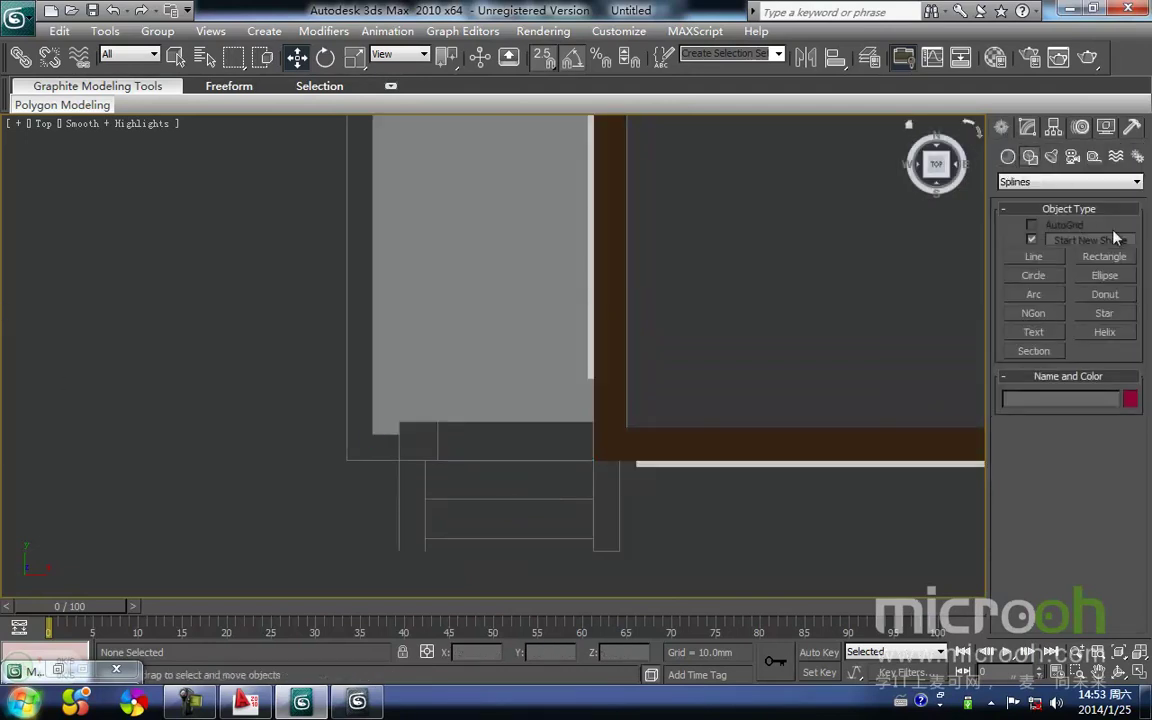
pyautogui.click(1120, 262)
pyautogui.scroll(2, 478, 488)
pyautogui.moveTo(478, 488); pyautogui.dragTo(532, 350, button='middle')
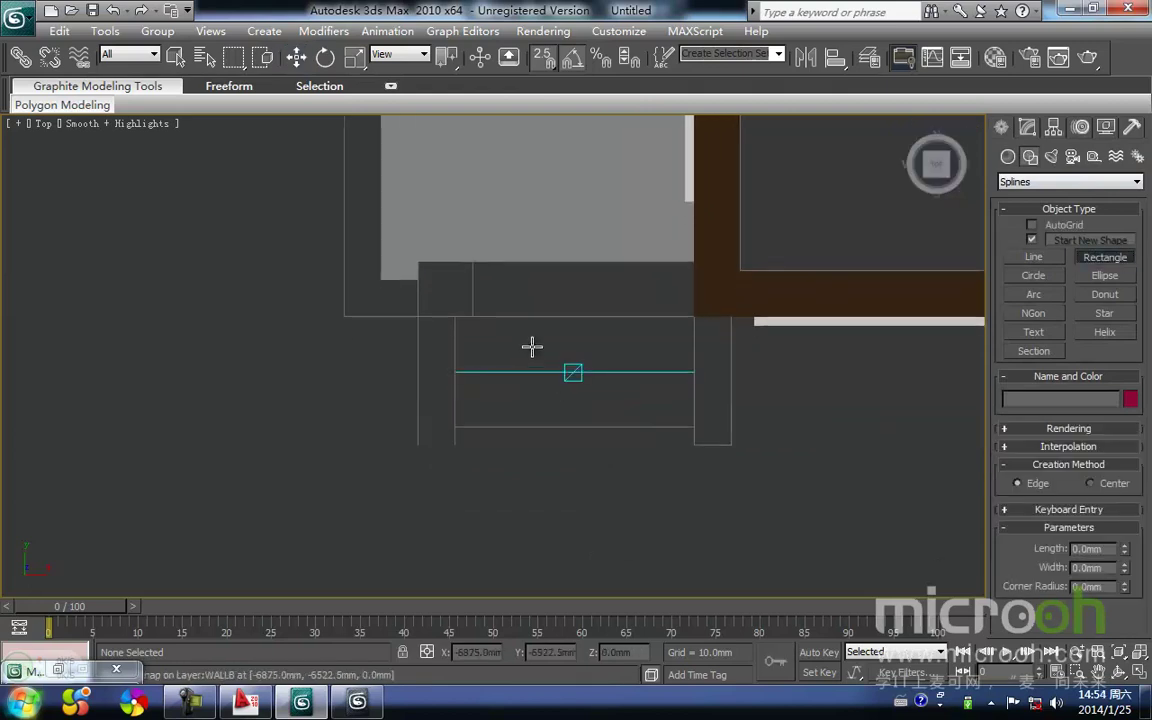
pyautogui.press('F3')
pyautogui.moveTo(455, 372)
pyautogui.mouseDown()
pyautogui.moveTo(690, 480)
pyautogui.moveTo(694, 426)
pyautogui.mouseUp()
pyautogui.press('w')
pyautogui.click(584, 475)
pyautogui.click(607, 427)
pyautogui.moveTo(603, 463); pyautogui.dragTo(515, 493, button='middle')
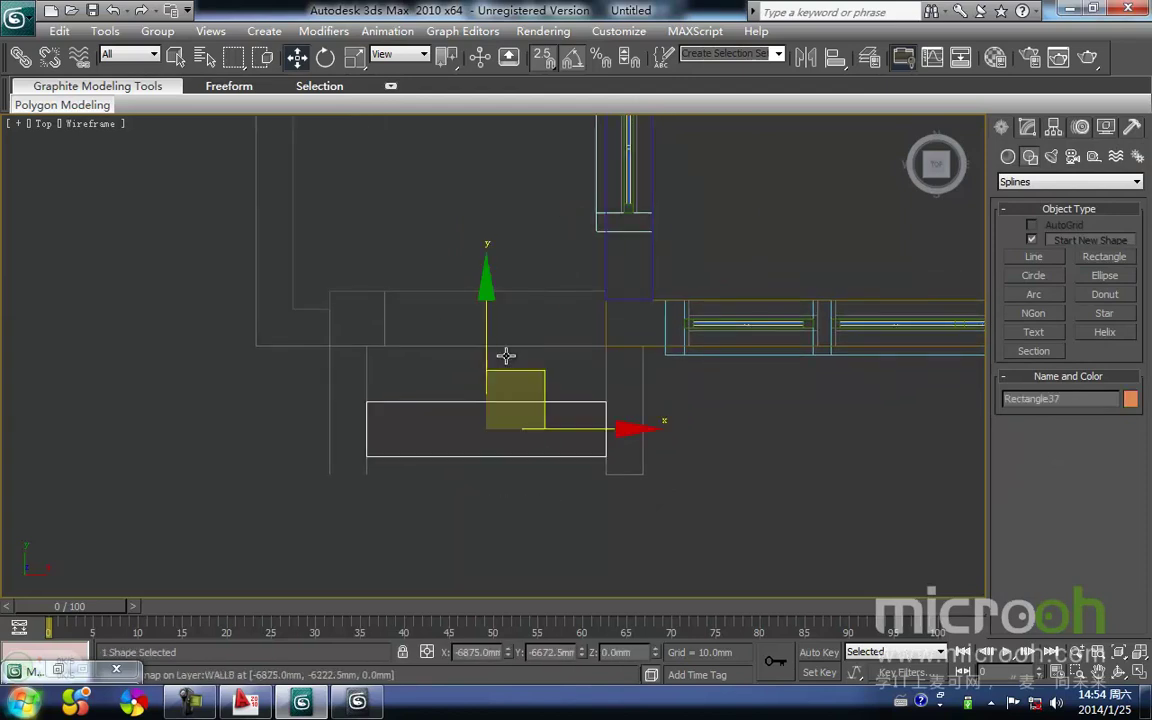
# Extrude the tread rectangle 150 mm
pyautogui.click(1031, 129)
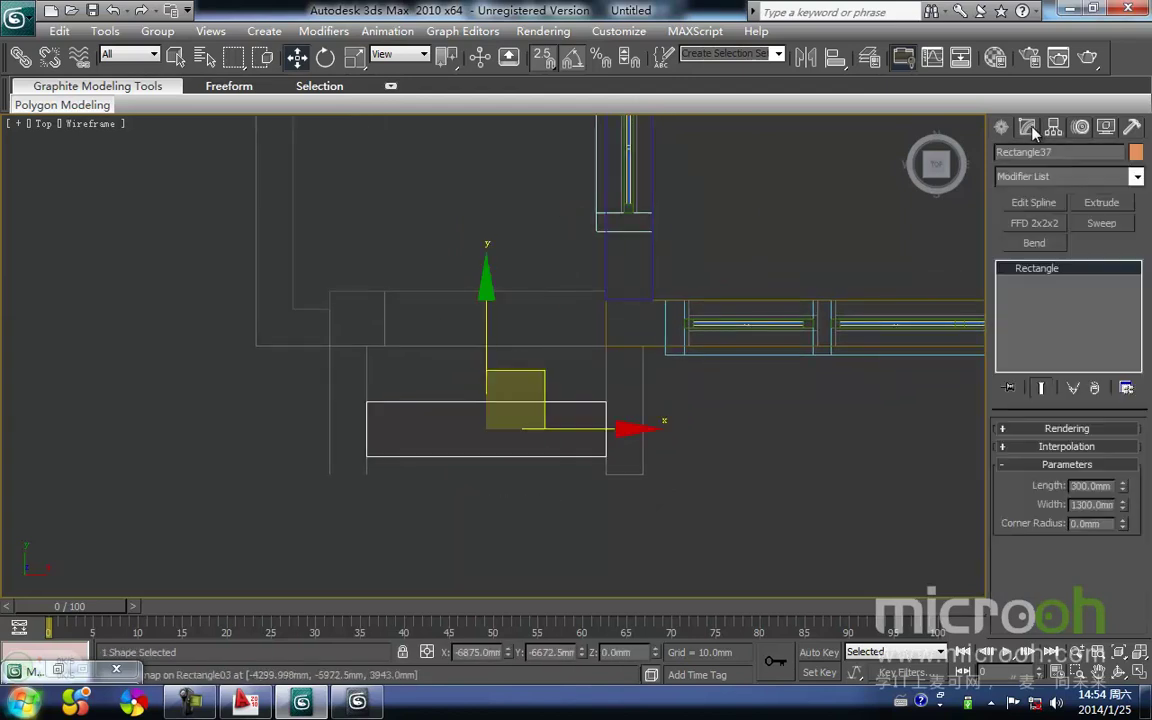
pyautogui.click(1101, 202)
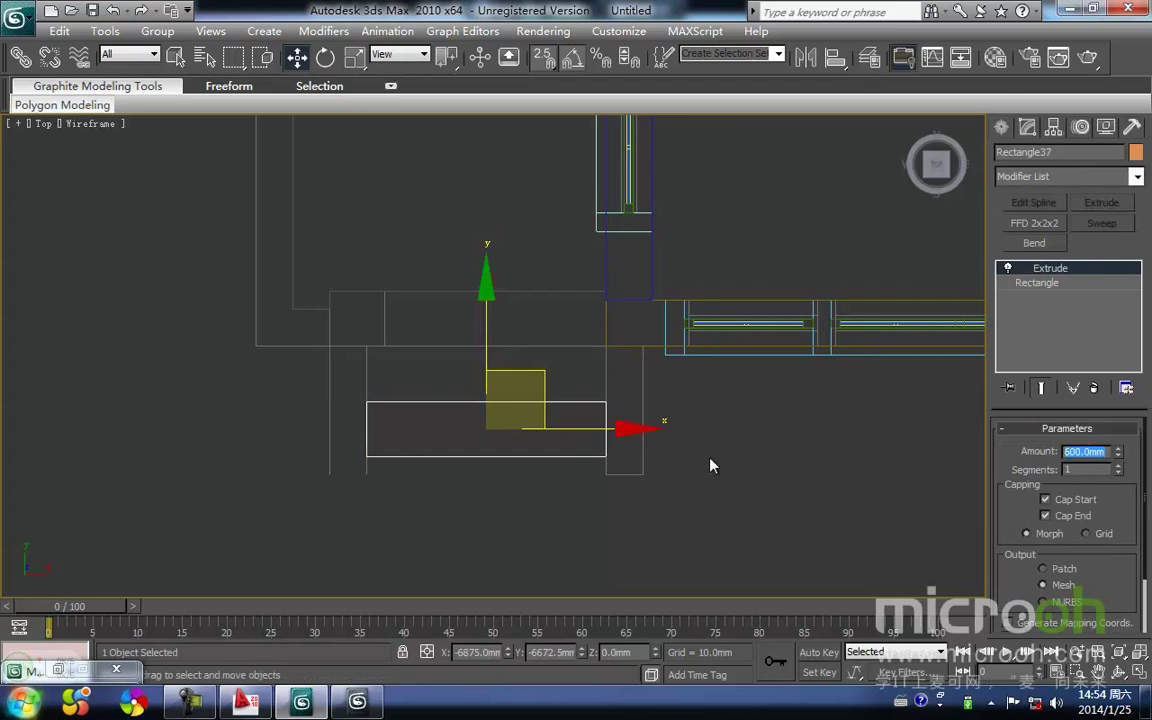
pyautogui.moveTo(489, 500); pyautogui.dragTo(480, 450)
pyautogui.scroll(-2, 472, 437)
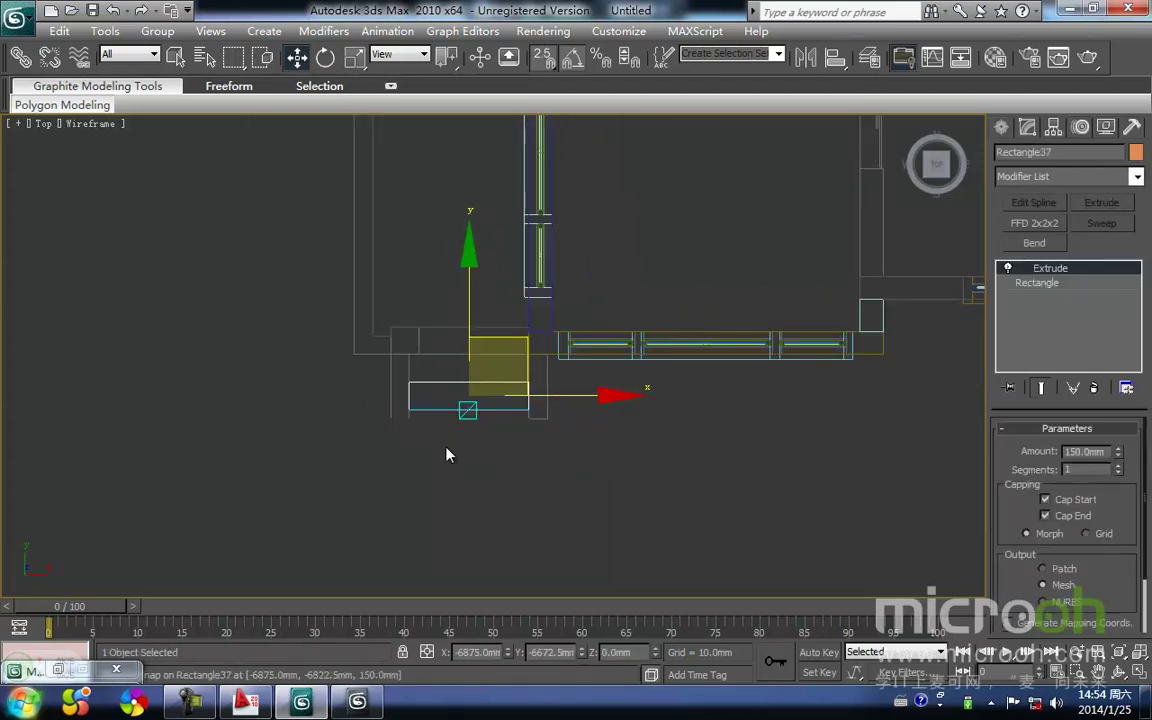
# Move the step block 300 mm south in the top view so its back edge snaps to the plan's outermost tread line
pyautogui.moveTo(446, 447); pyautogui.dragTo(440, 424, button='middle')
pyautogui.press('l')
pyautogui.press('z')
pyautogui.moveTo(520, 480); pyautogui.dragTo(419, 345, button='middle')
pyautogui.scroll(-8, 405, 312)
pyautogui.scroll(2, 490, 360)
pyautogui.moveTo(519, 306); pyautogui.dragTo(538, 322, button='middle')
pyautogui.press('t')
pyautogui.press('z')
pyautogui.moveTo(515, 232); pyautogui.dragTo(310, 374)
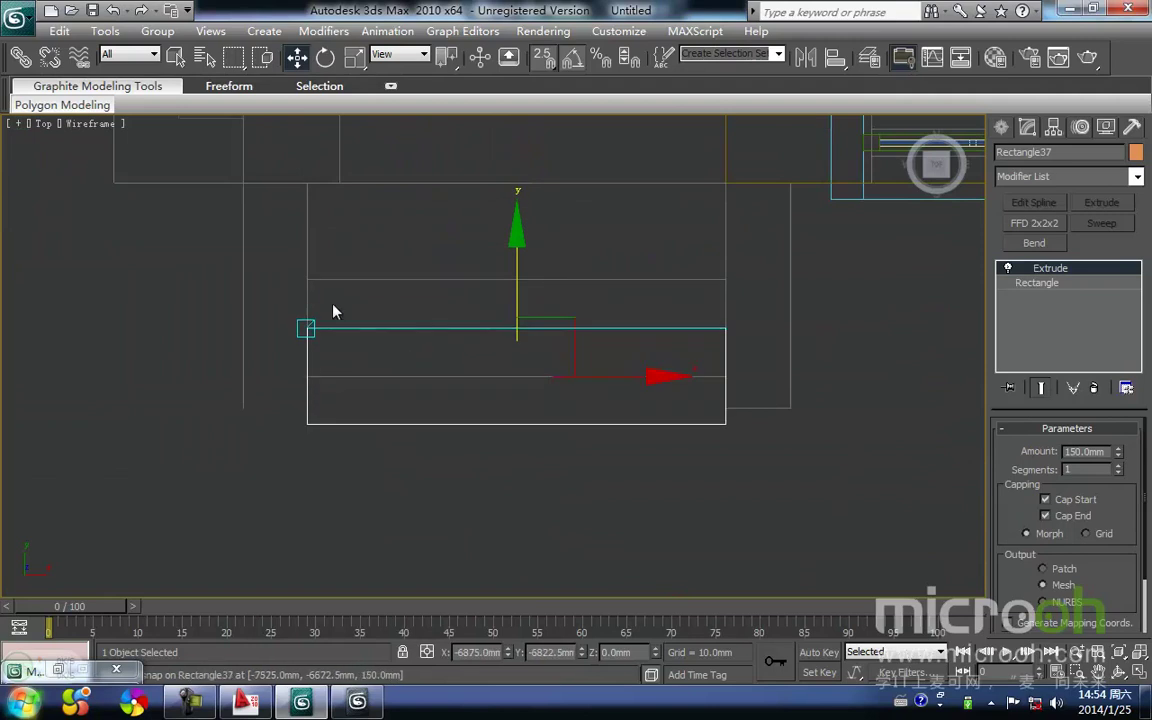
pyautogui.moveTo(337, 312); pyautogui.dragTo(342, 364)
pyautogui.click(433, 428)
pyautogui.click(425, 376)
pyautogui.moveTo(415, 358); pyautogui.dragTo(427, 353, button='middle')
# Clone the step block in the left view as three instances, each offset 300 mm toward the porch and 150 mm up
pyautogui.press('l')
pyautogui.press('z')
pyautogui.scroll(-5, 485, 370)
pyautogui.moveTo(537, 375); pyautogui.dragTo(553, 468, button='middle')
pyautogui.press('space')
pyautogui.moveTo(586, 532); pyautogui.dragTo(627, 552, button='middle')
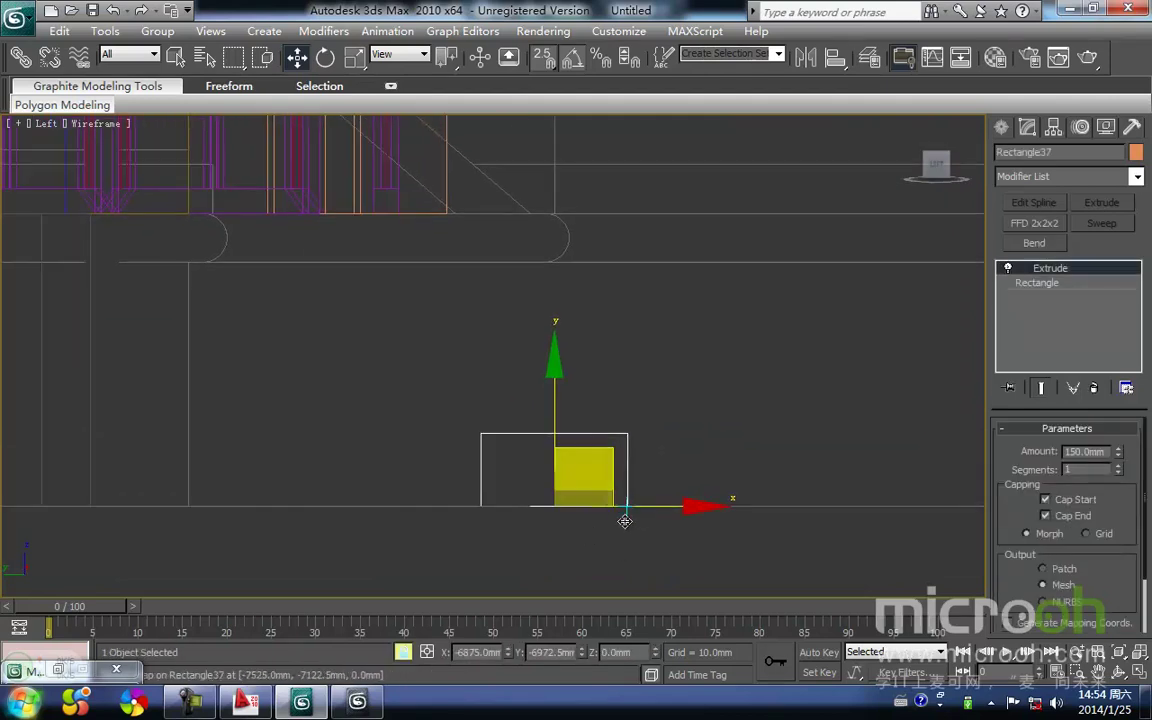
pyautogui.moveTo(622, 521)
pyautogui.keyDown('shift'); pyautogui.mouseDown()
pyautogui.moveTo(486, 414)
pyautogui.moveTo(480, 428)
pyautogui.mouseUp(); pyautogui.keyUp('shift')
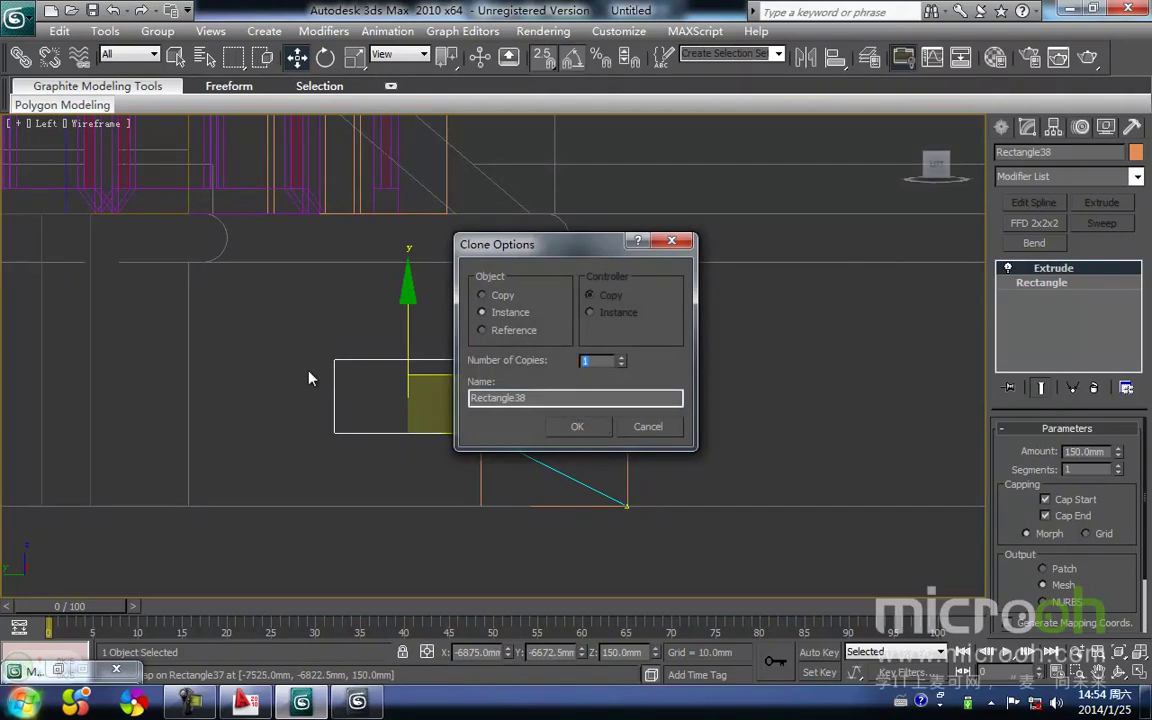
pyautogui.click(589, 431)
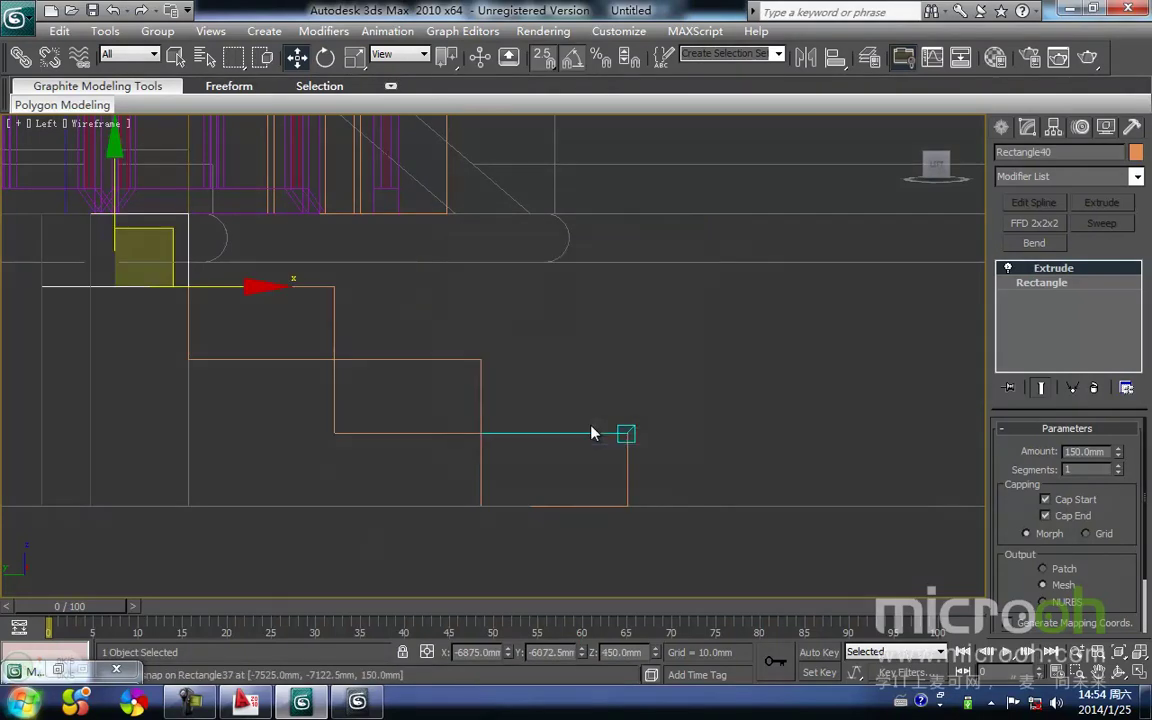
# Select all four step blocks in a shaded 3D view and assign the 平台 material to them
pyautogui.moveTo(357, 404)
pyautogui.mouseDown(button='middle')
pyautogui.moveTo(540, 453)
pyautogui.moveTo(525, 404)
pyautogui.mouseUp(button='middle')
pyautogui.press('t')
pyautogui.press('z')
pyautogui.scroll(-4, 512, 436)
pyautogui.press('F3')
pyautogui.moveTo(534, 450); pyautogui.dragTo(580, 333, button='middle')
pyautogui.scroll(-2, 522, 415)
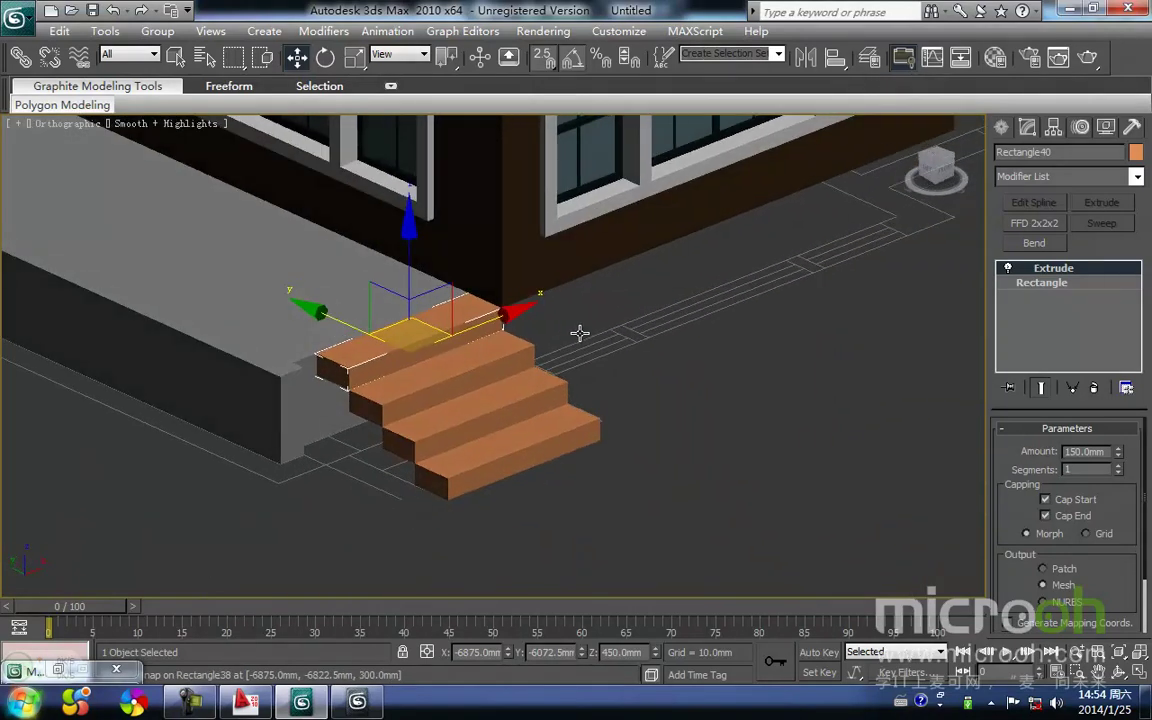
pyautogui.click(617, 502)
pyautogui.click(424, 340)
pyautogui.keyDown('ctrl'); pyautogui.click(430, 380); pyautogui.keyUp('ctrl')
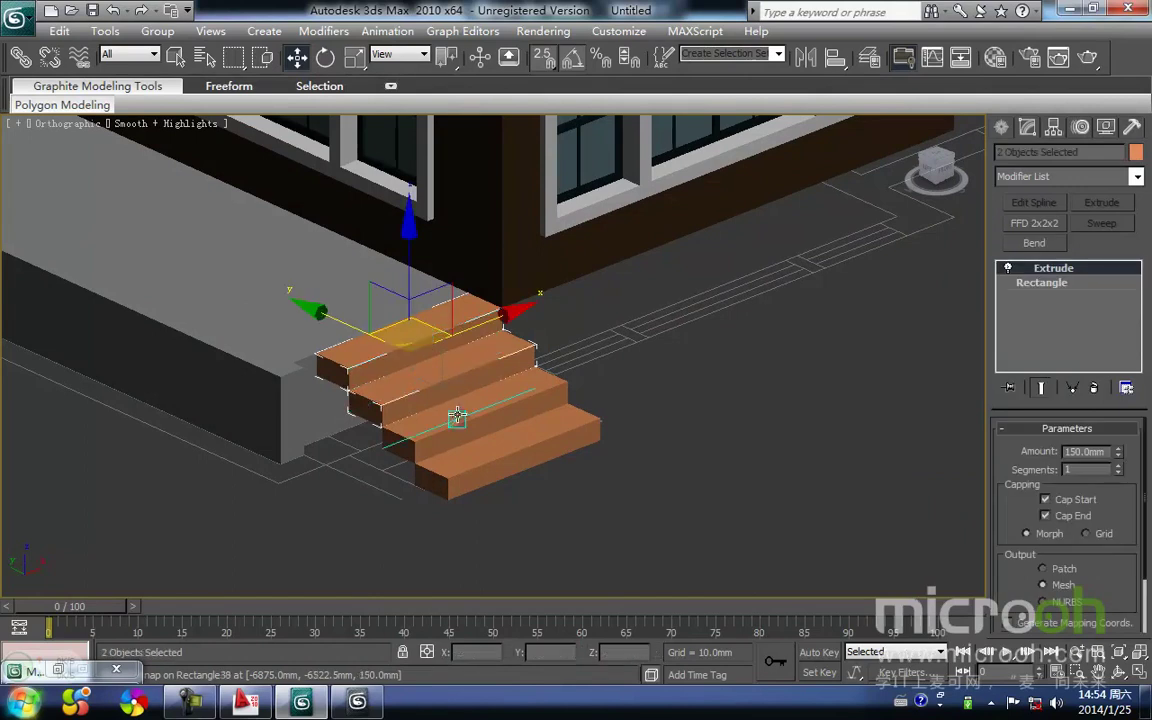
pyautogui.keyDown('ctrl'); pyautogui.click(472, 435); pyautogui.keyUp('ctrl')
pyautogui.keyDown('ctrl'); pyautogui.click(491, 457); pyautogui.keyUp('ctrl')
pyautogui.press('m')
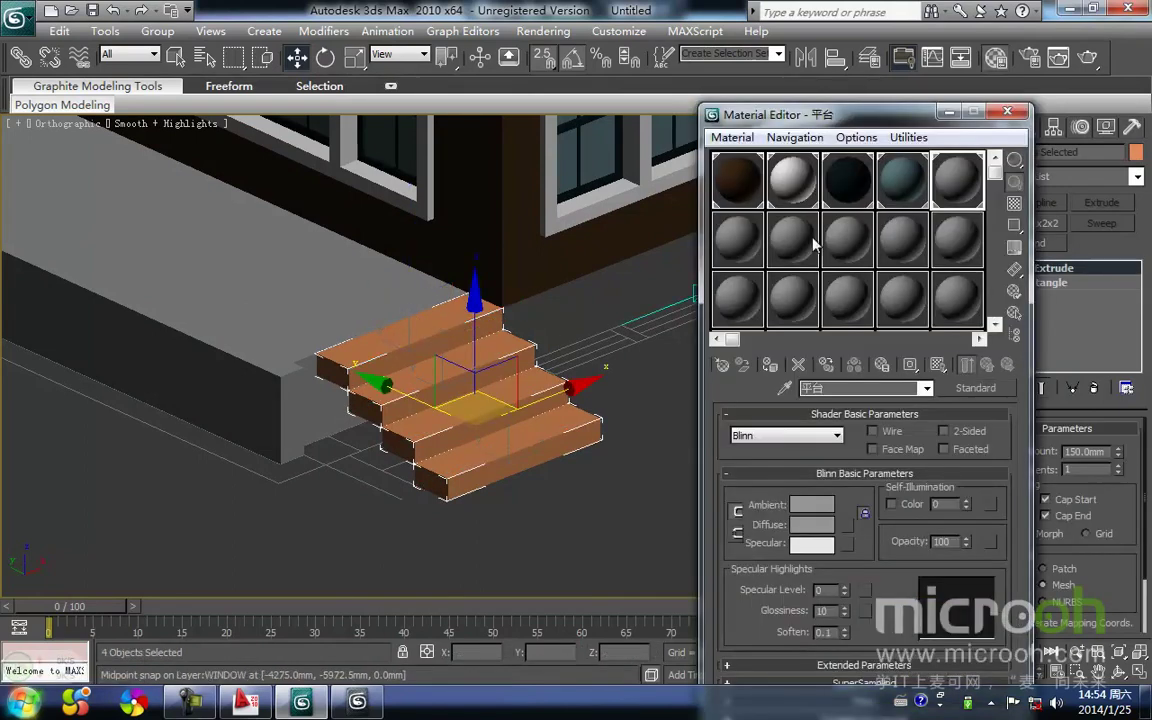
pyautogui.click(771, 365)
pyautogui.click(620, 519)
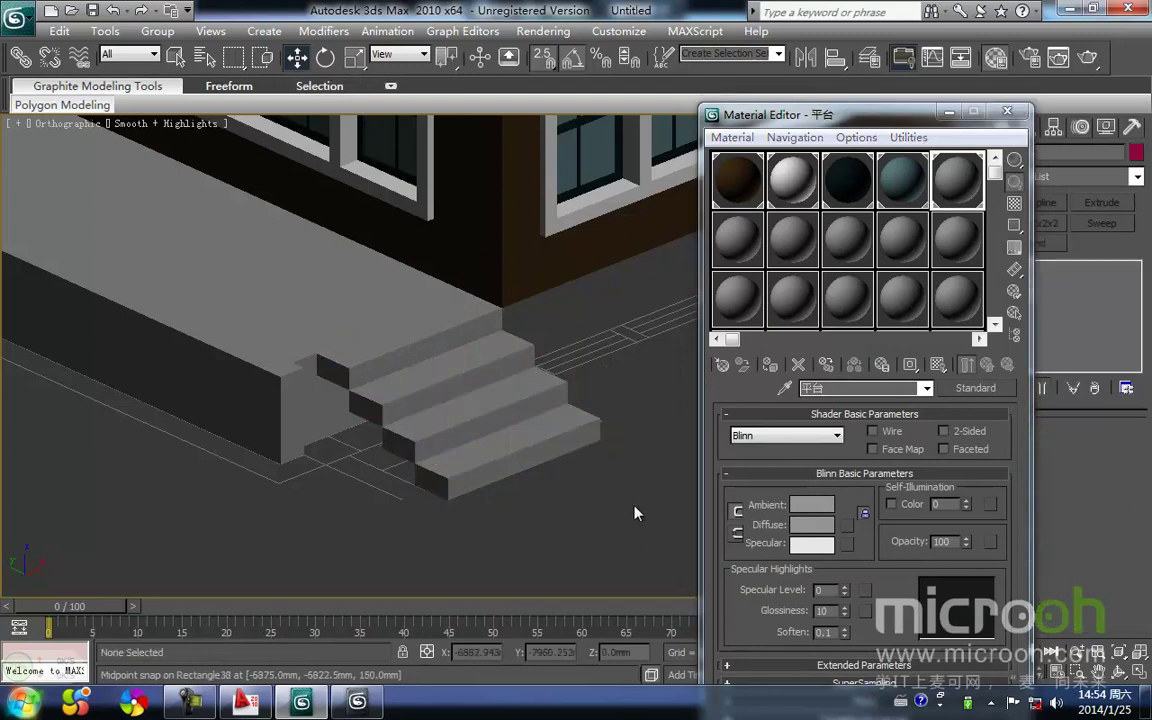
pyautogui.click(949, 112)
# Start a line in the wireframe top view where the terrace's western inner railing line meets the house wall
pyautogui.moveTo(595, 375); pyautogui.dragTo(532, 437, button='middle')
pyautogui.press('t')
pyautogui.press('z')
pyautogui.moveTo(440, 412); pyautogui.dragTo(493, 340, button='middle')
pyautogui.scroll(3, 395, 375)
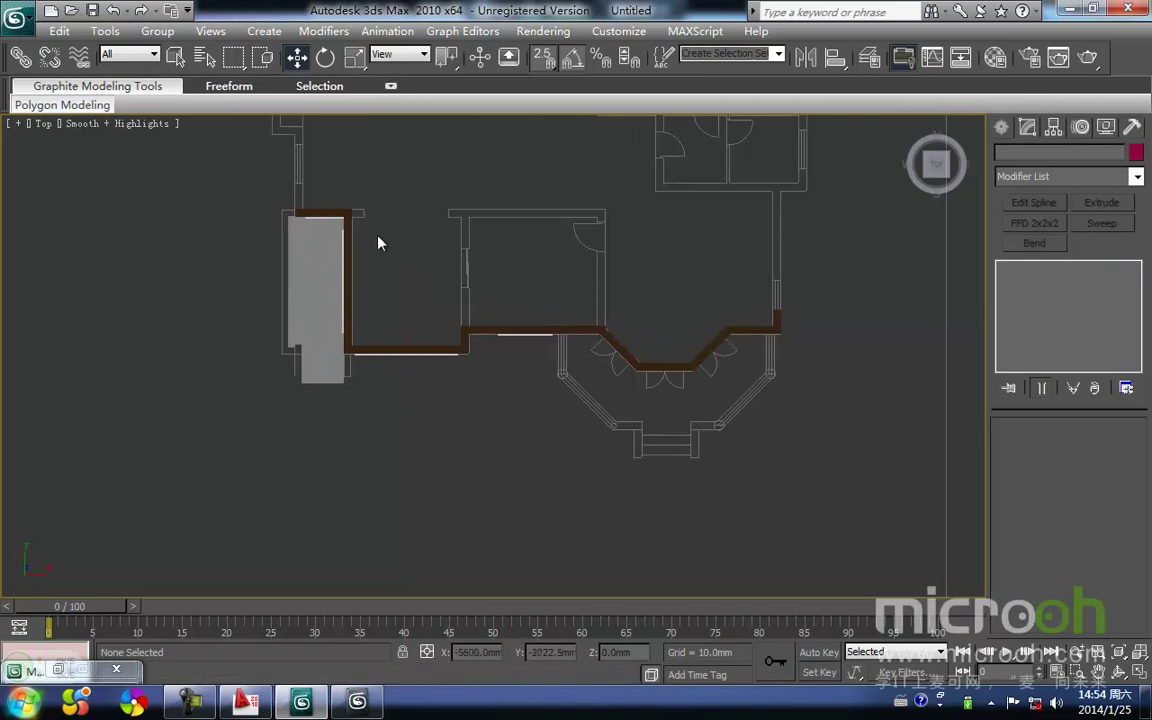
pyautogui.moveTo(669, 422); pyautogui.dragTo(473, 442, button='middle')
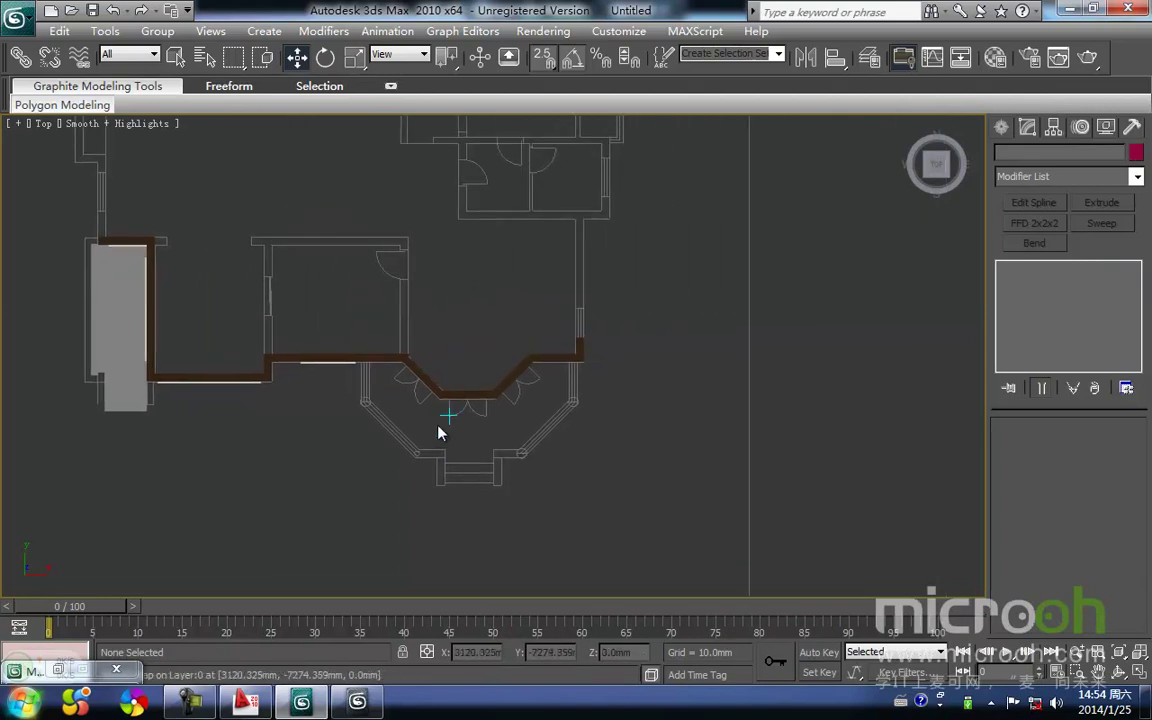
pyautogui.scroll(2, 384, 405)
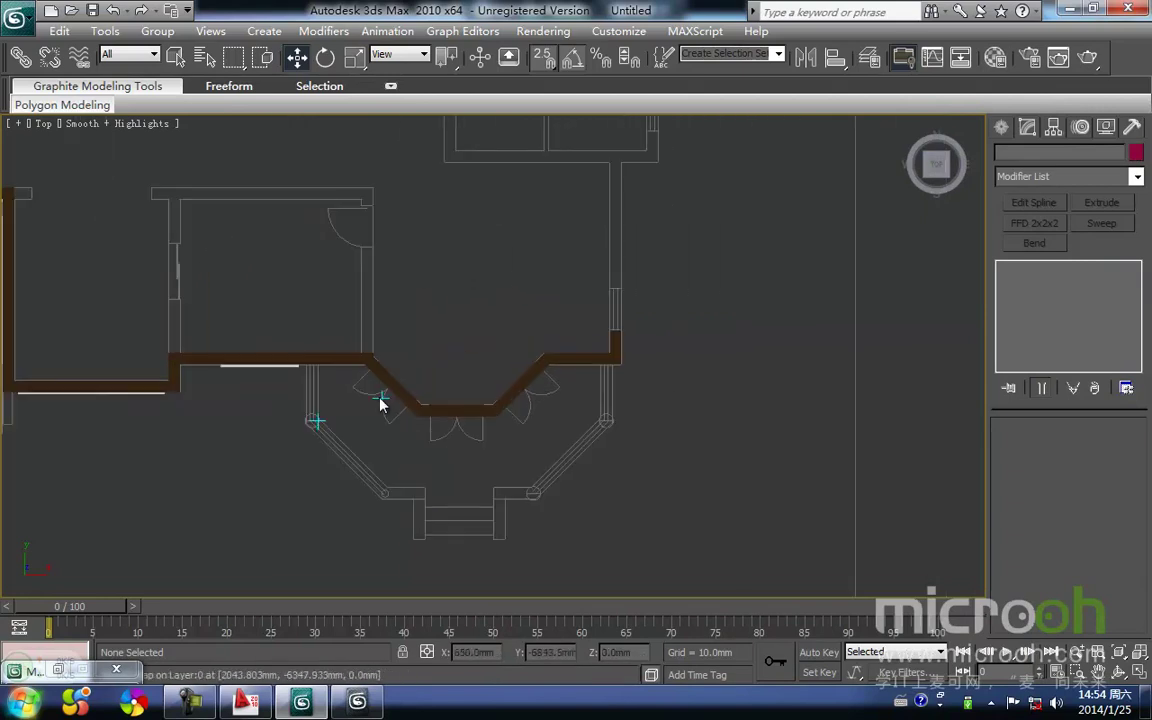
pyautogui.click(1008, 128)
pyautogui.click(1034, 258)
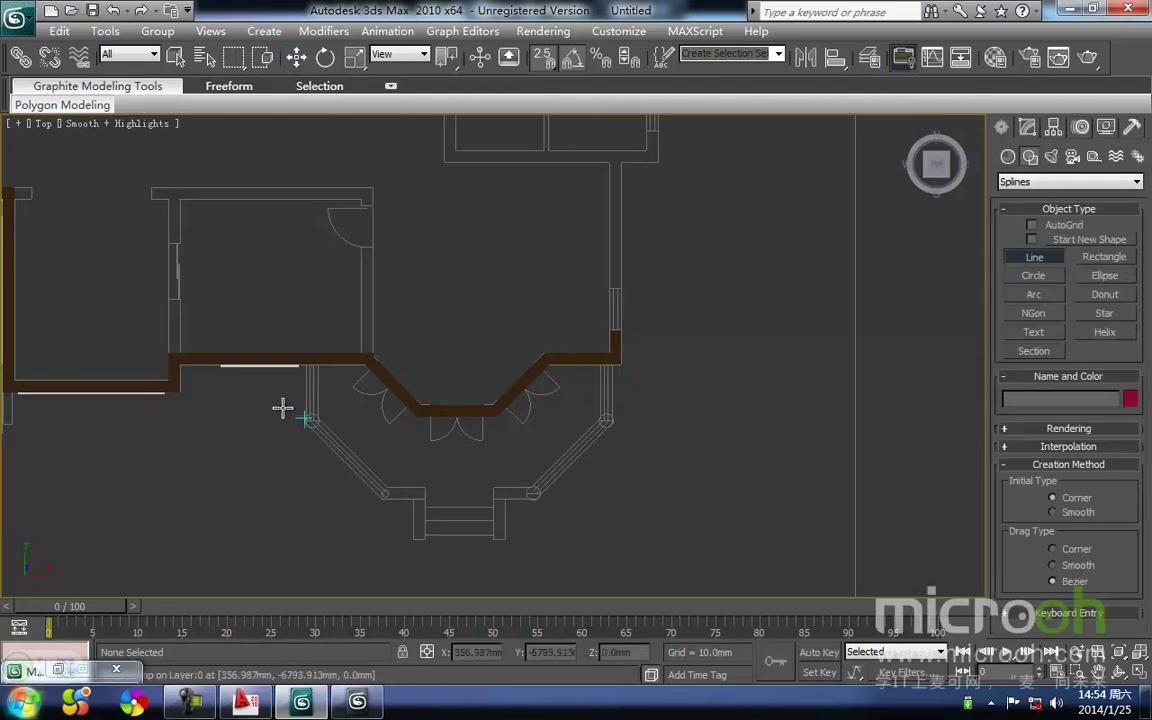
pyautogui.press('F3')
pyautogui.scroll(3, 306, 365)
pyautogui.moveTo(196, 373); pyautogui.dragTo(459, 348, button='middle')
pyautogui.scroll(2, 380, 339)
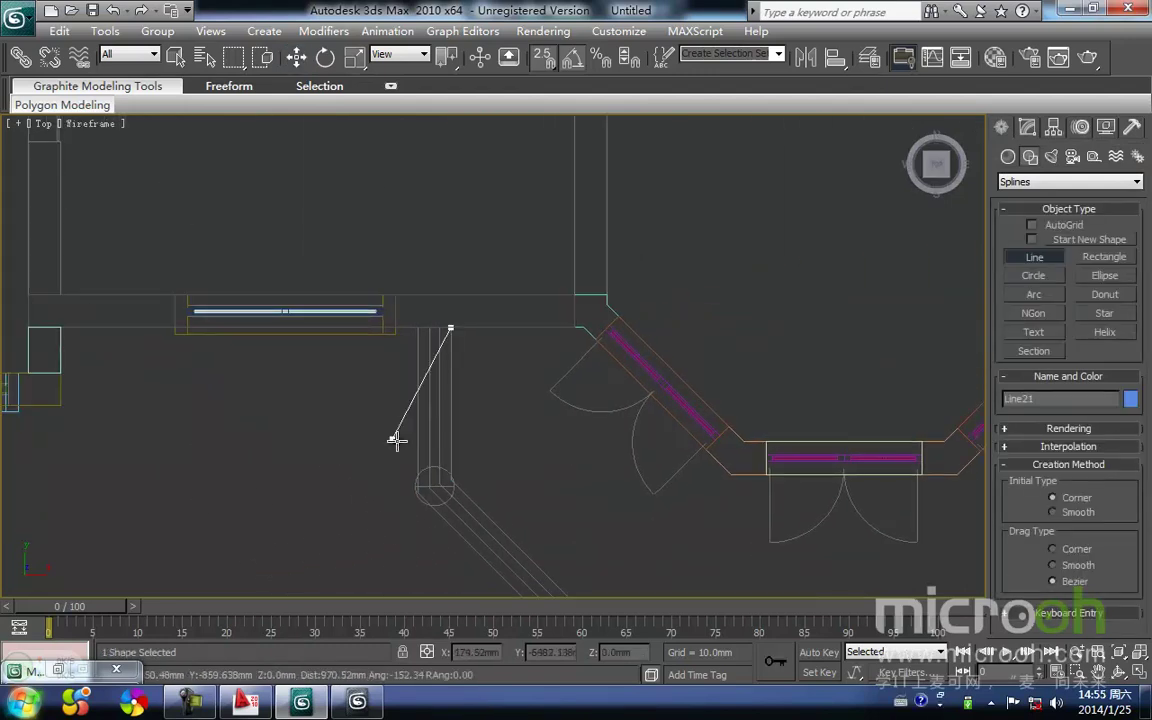
# Trace the terrace's inner railing edge down the west side, along the diagonal and across the south edge to the southeast corner
pyautogui.scroll(2, 452, 487)
pyautogui.scroll(2, 419, 535)
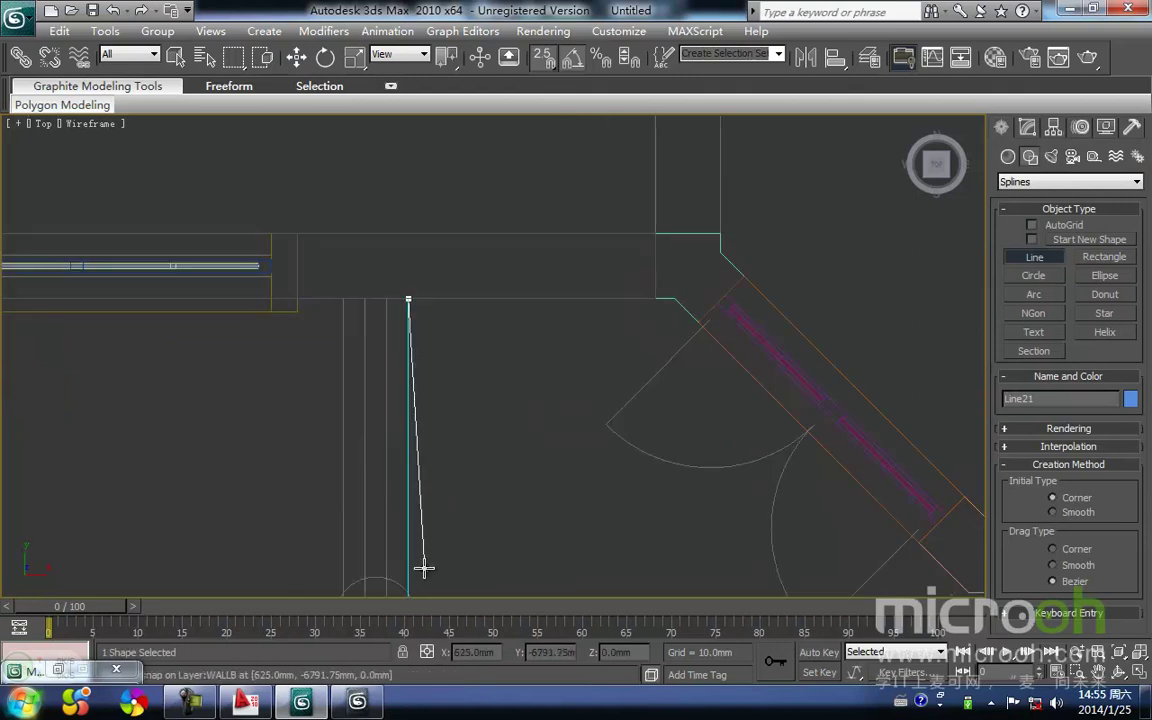
pyautogui.moveTo(422, 568); pyautogui.dragTo(493, 355, button='middle')
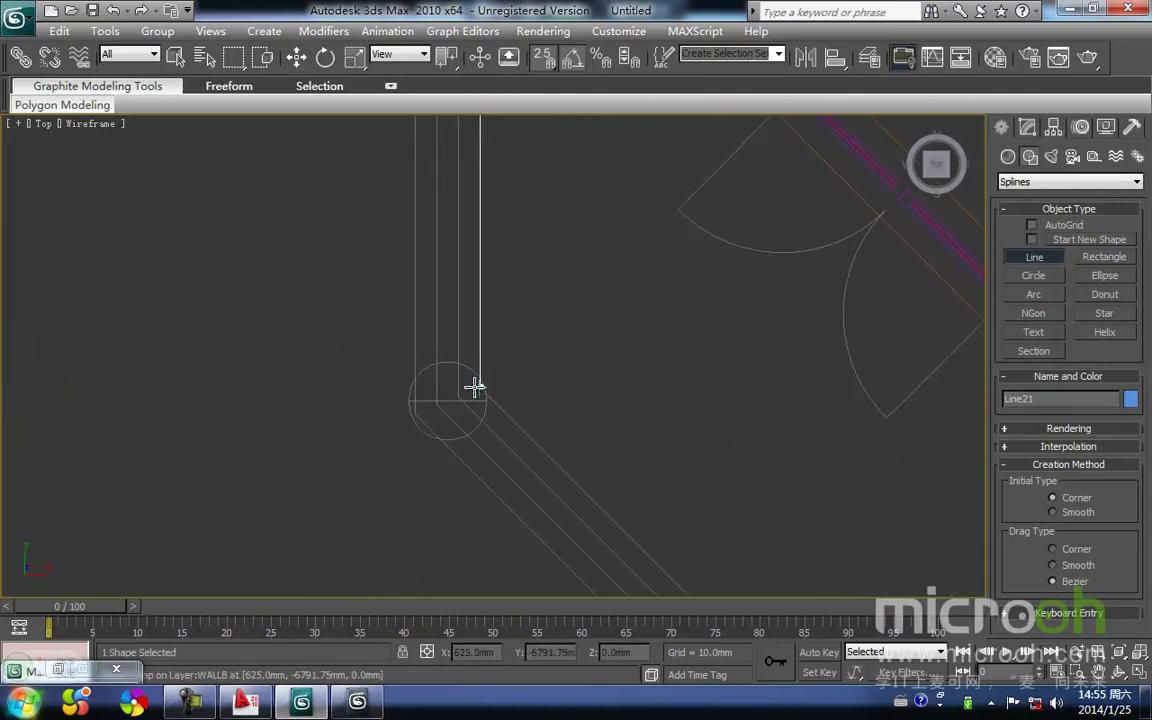
pyautogui.press('i')
pyautogui.scroll(-3, 510, 470)
pyautogui.press('i')
pyautogui.scroll(3, 437, 347)
pyautogui.scroll(-1, 748, 188)
pyautogui.press('i')
pyautogui.scroll(-1, 733, 212)
pyautogui.press('i')
pyautogui.press('i')
pyautogui.scroll(3, 566, 356)
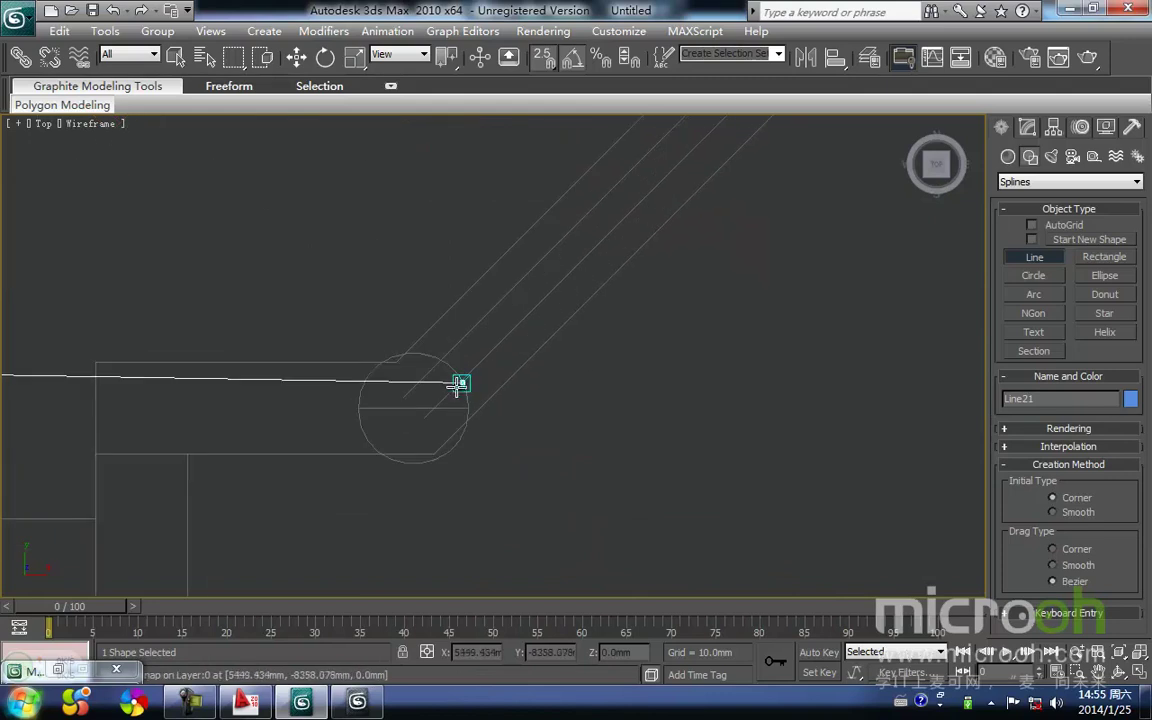
pyautogui.click(397, 369)
# Continue the line up the terrace's east diagonal and east side to the wall's inner face, ending at the bay's inner corner
pyautogui.press('i')
pyautogui.scroll(-3, 540, 360)
pyautogui.press('i')
pyautogui.click(578, 285)
pyautogui.press('i')
pyautogui.scroll(-3, 493, 355)
pyautogui.scroll(2, 502, 300)
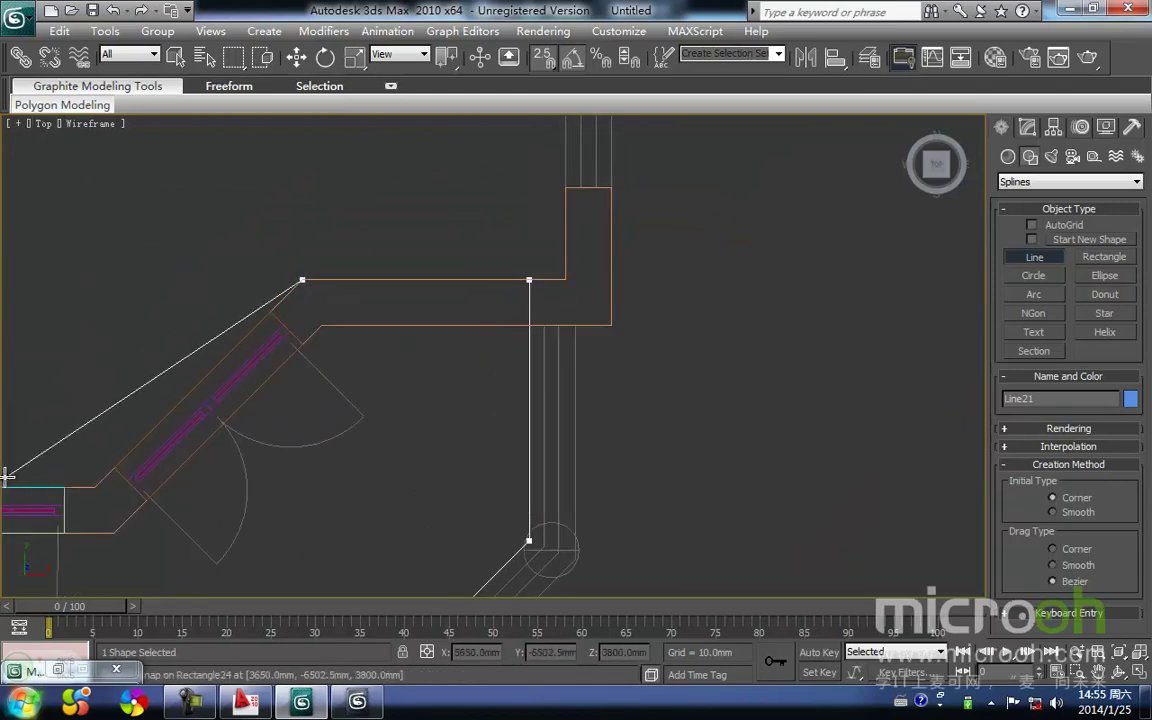
# Trace the bay wall's inner face back to the west side and close the spline at its starting point
pyautogui.press('i')
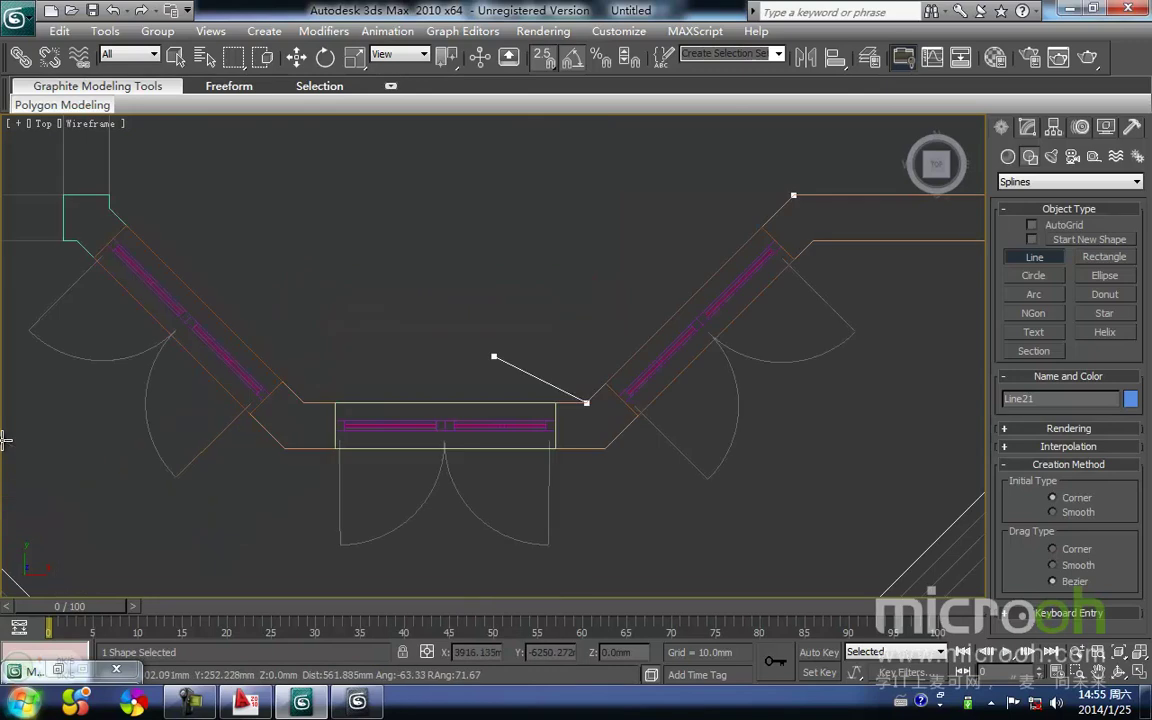
pyautogui.click(109, 190)
pyautogui.moveTo(350, 217); pyautogui.dragTo(642, 359, button='middle')
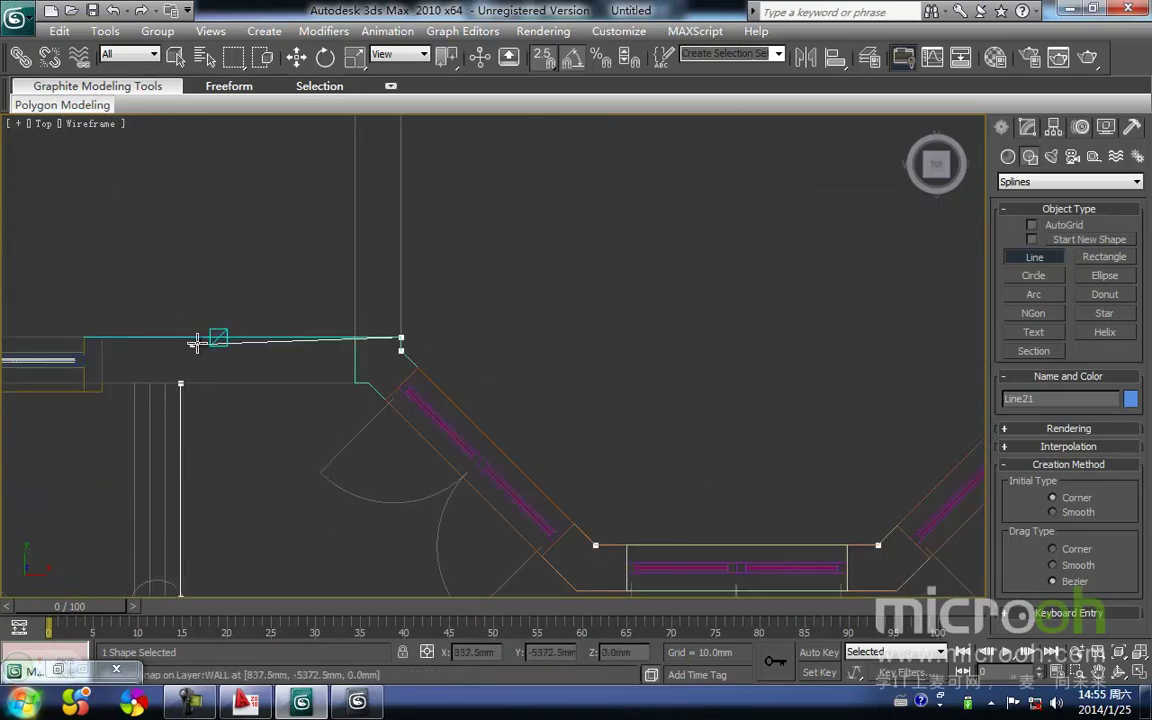
pyautogui.click(180, 382)
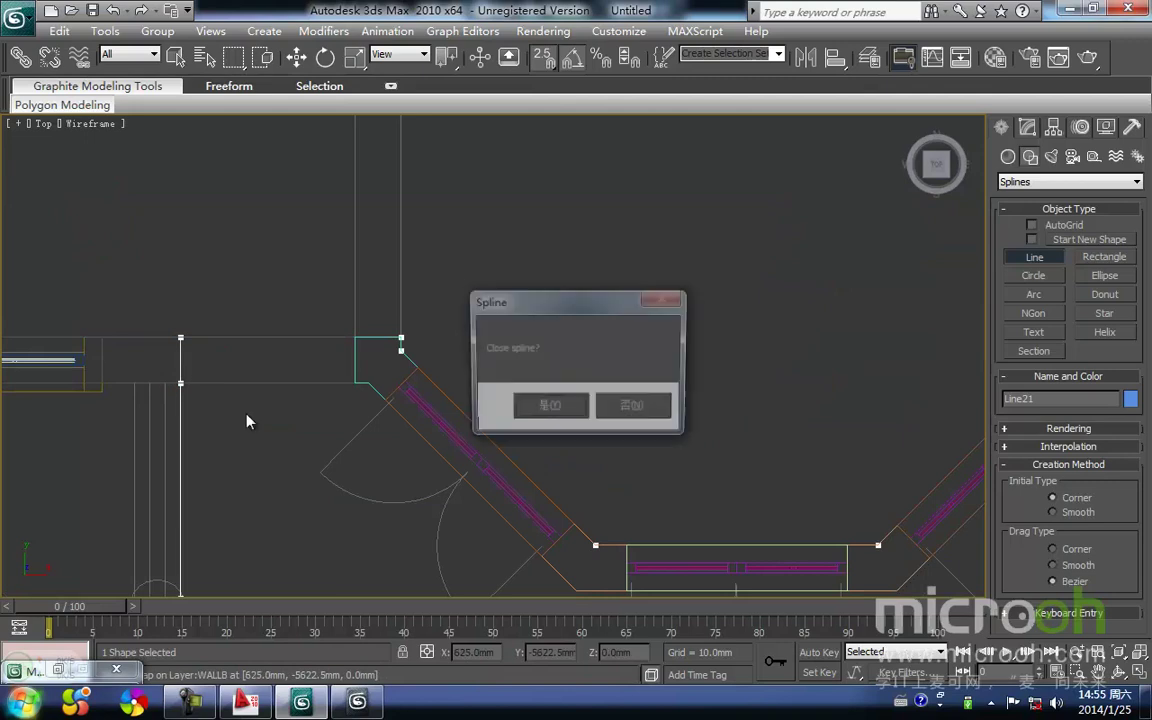
pyautogui.click(540, 416)
pyautogui.press('w')
# Delete the redundant vertex on the outline's west edge where it crosses the wall's outer face
pyautogui.moveTo(232, 443); pyautogui.dragTo(334, 381, button='middle')
pyautogui.press('1')
pyautogui.moveTo(235, 282)
pyautogui.mouseDown(button='middle')
pyautogui.moveTo(288, 229)
pyautogui.moveTo(342, 242)
pyautogui.mouseUp(button='middle')
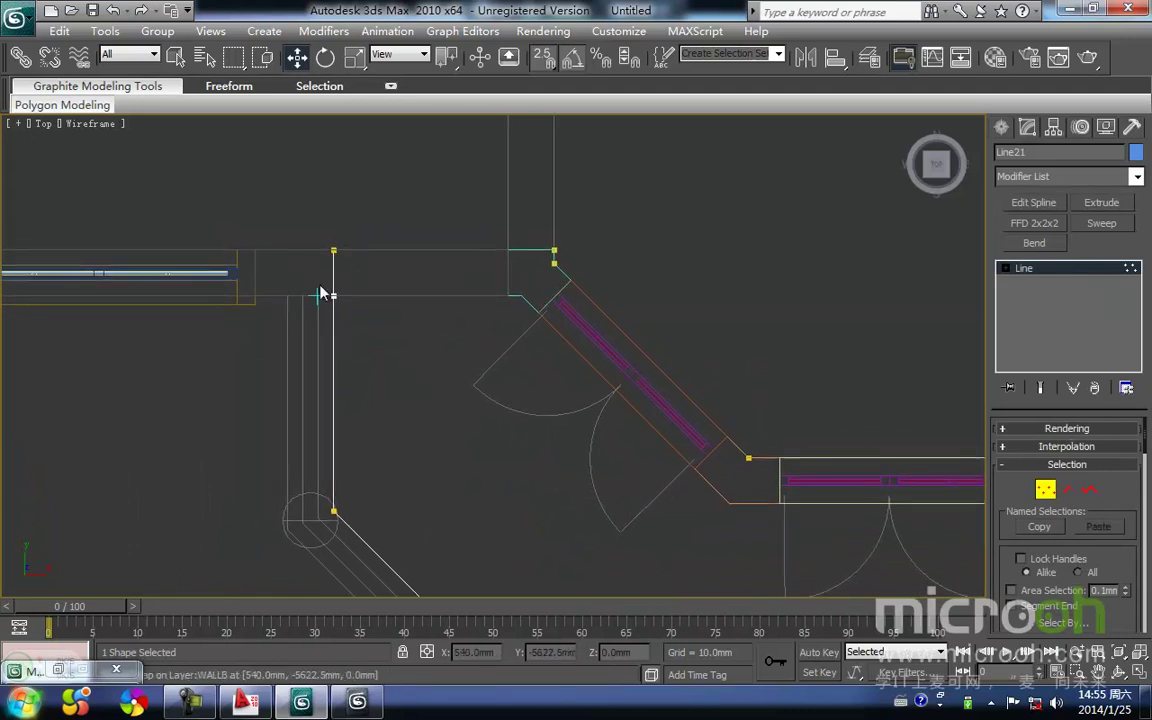
pyautogui.moveTo(340, 314); pyautogui.dragTo(424, 343, button='middle')
pyautogui.click(386, 318)
pyautogui.moveTo(424, 393); pyautogui.dragTo(391, 312, button='middle')
pyautogui.press('Delete')
# Extrude the terrace outline 600 mm and show it in a shaded 3D view
pyautogui.scroll(-2, 391, 312)
pyautogui.moveTo(349, 360); pyautogui.dragTo(345, 355, button='middle')
pyautogui.scroll(-1, 345, 355)
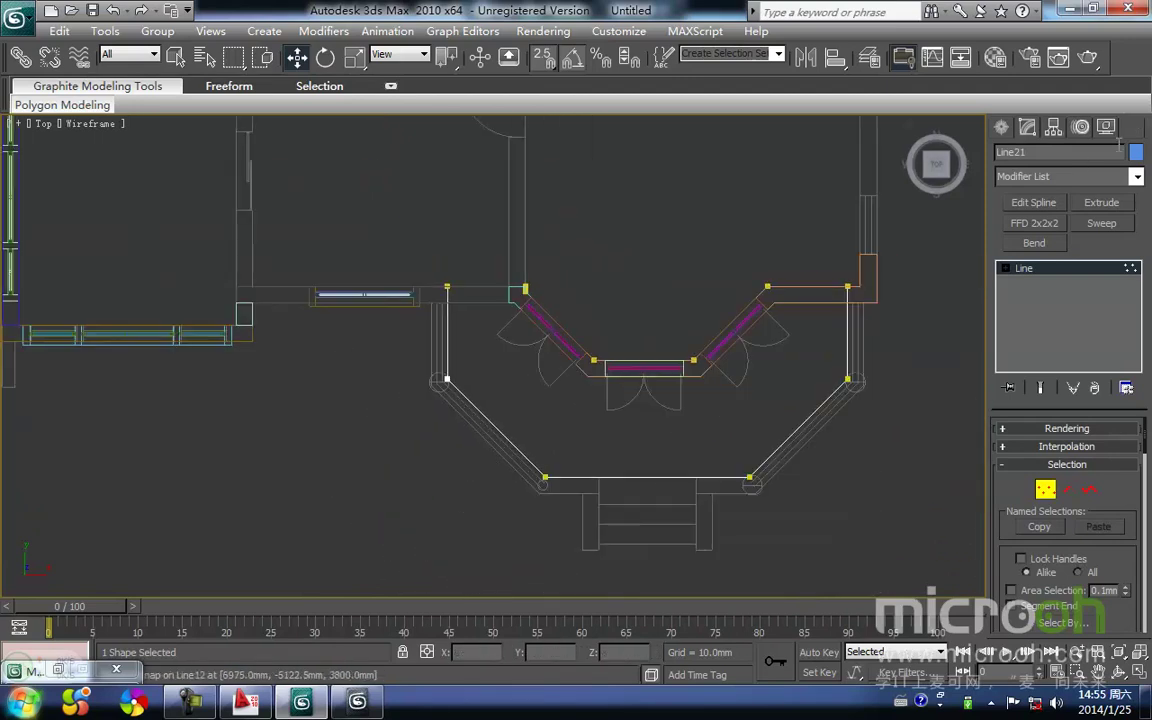
pyautogui.click(1103, 203)
pyautogui.moveTo(581, 491)
pyautogui.keyDown('alt'); pyautogui.mouseDown(button='middle')
pyautogui.moveTo(602, 491)
pyautogui.moveTo(661, 386)
pyautogui.mouseUp(button='middle'); pyautogui.keyUp('alt')
pyautogui.press('F3')
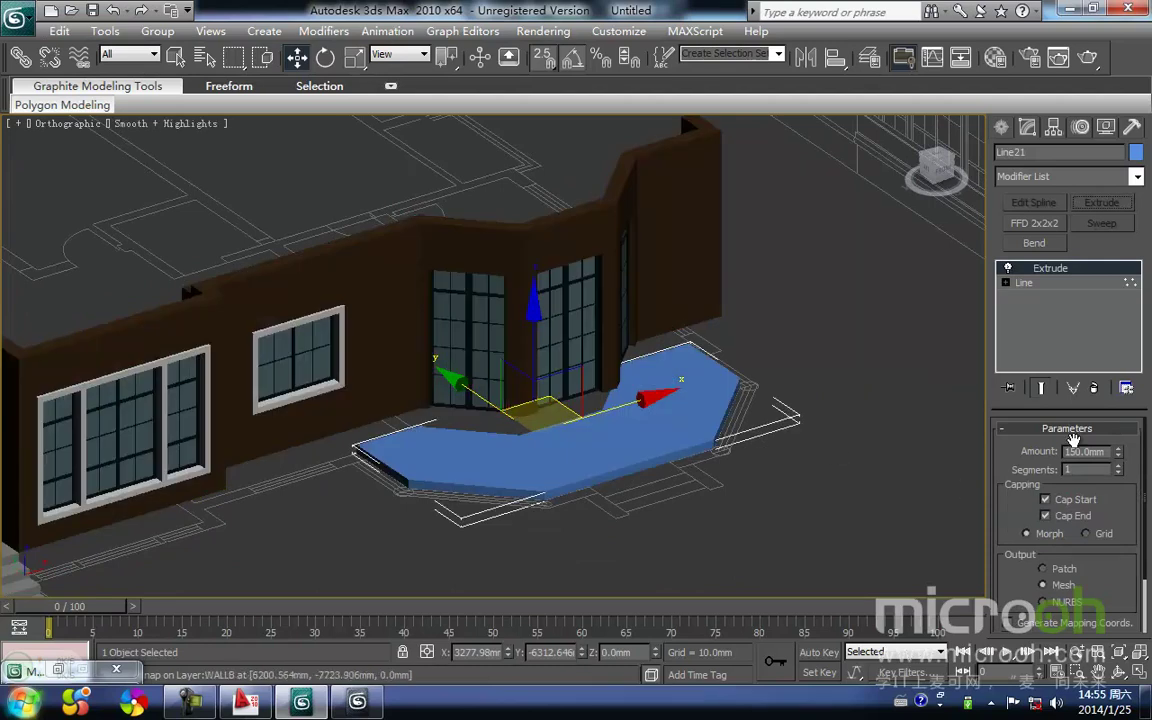
pyautogui.write('600')
pyautogui.press('Return')
# Assign the 平台 material to the terrace block, then deselect it and minimize the Material Editor
pyautogui.click(822, 437)
pyautogui.click(698, 432)
pyautogui.press('m')
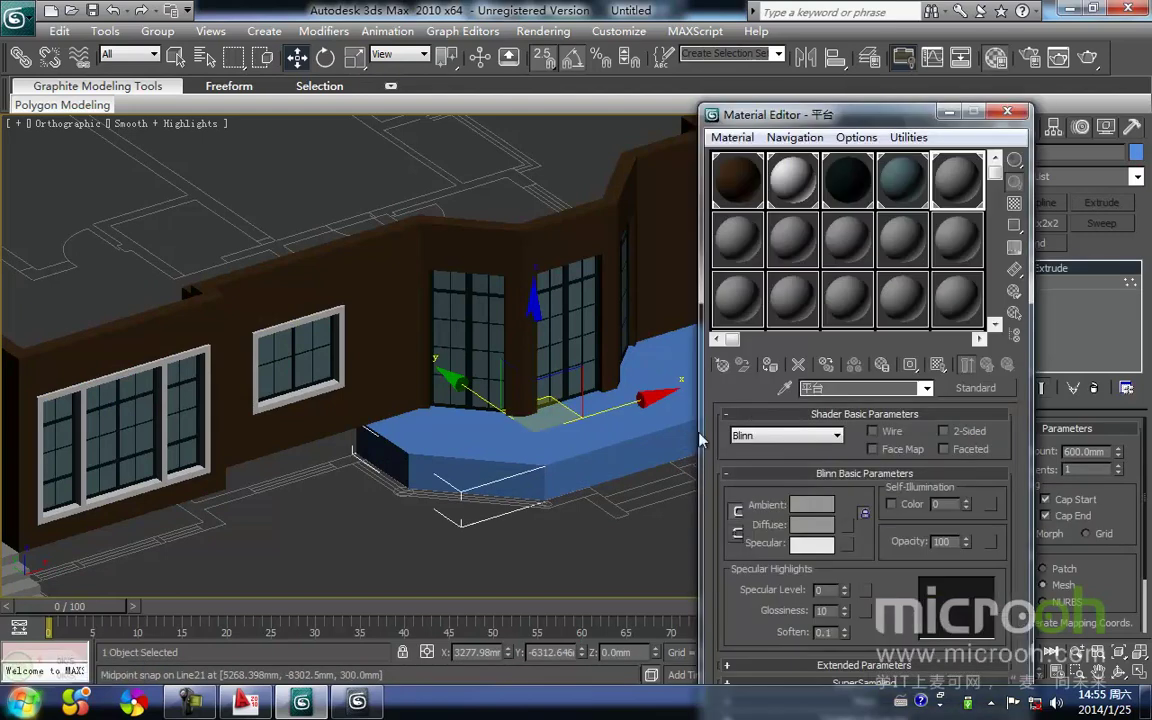
pyautogui.click(769, 364)
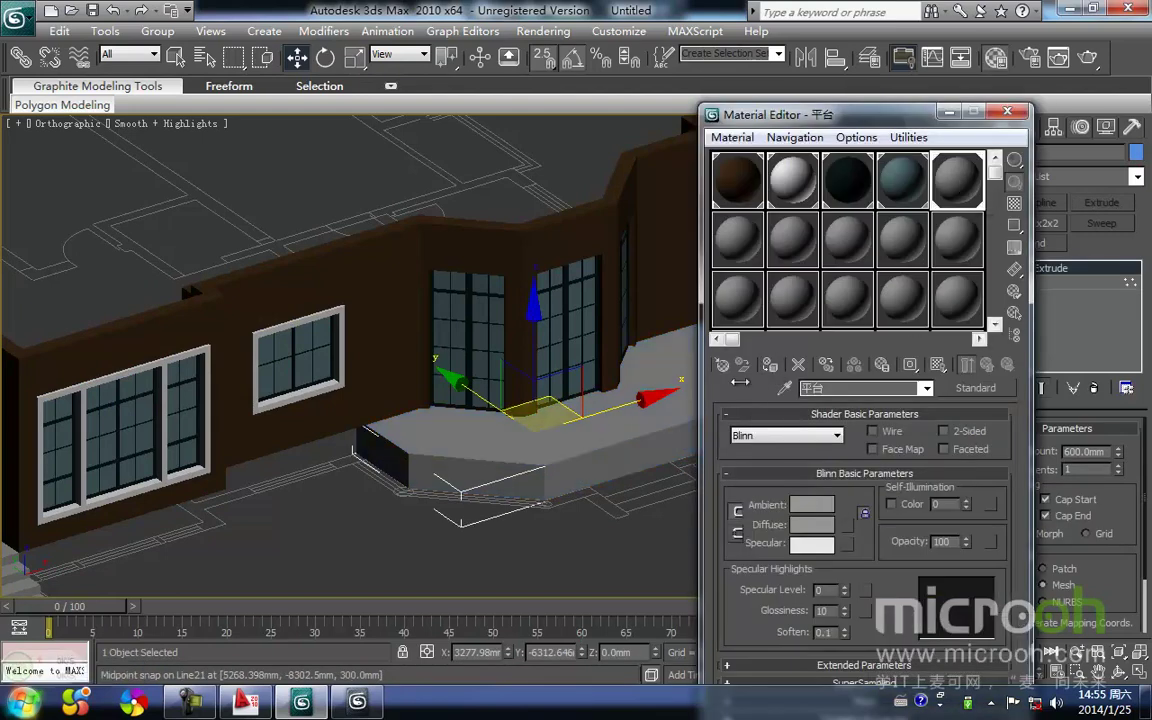
pyautogui.click(596, 506)
pyautogui.click(949, 111)
# Draw a rectangle in the top view over the outermost tread of the terrace steps, snapped to the plan lines
pyautogui.scroll(4, 605, 428)
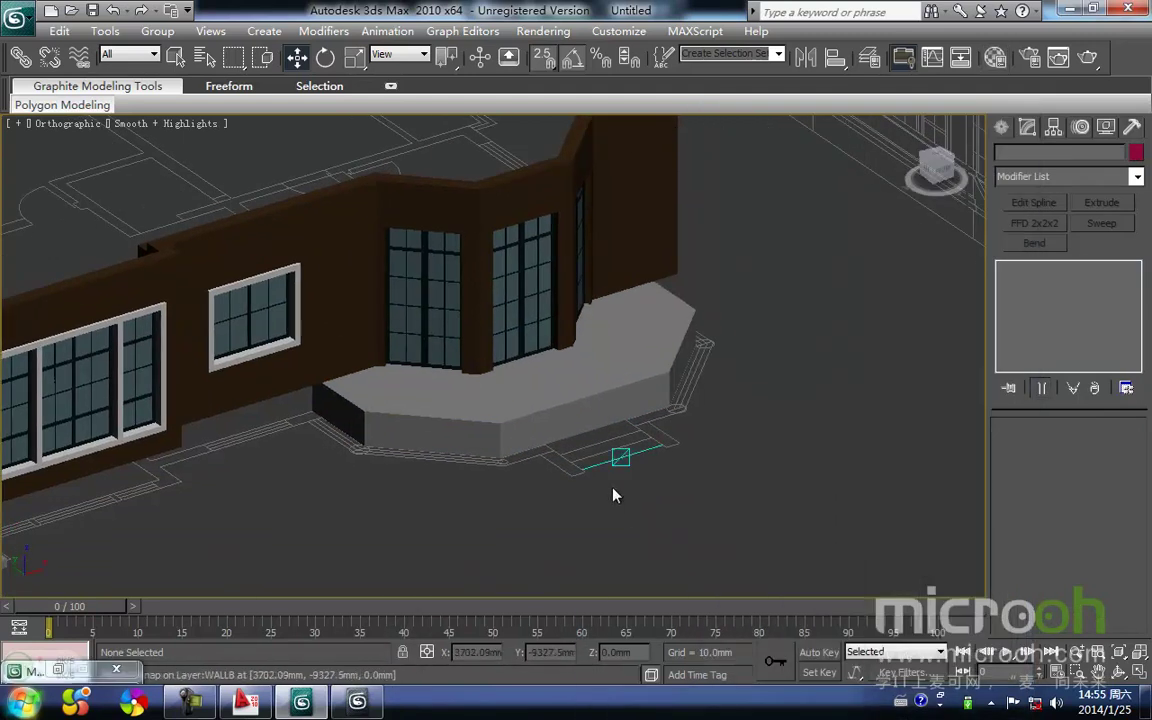
pyautogui.scroll(3, 615, 425)
pyautogui.press('t')
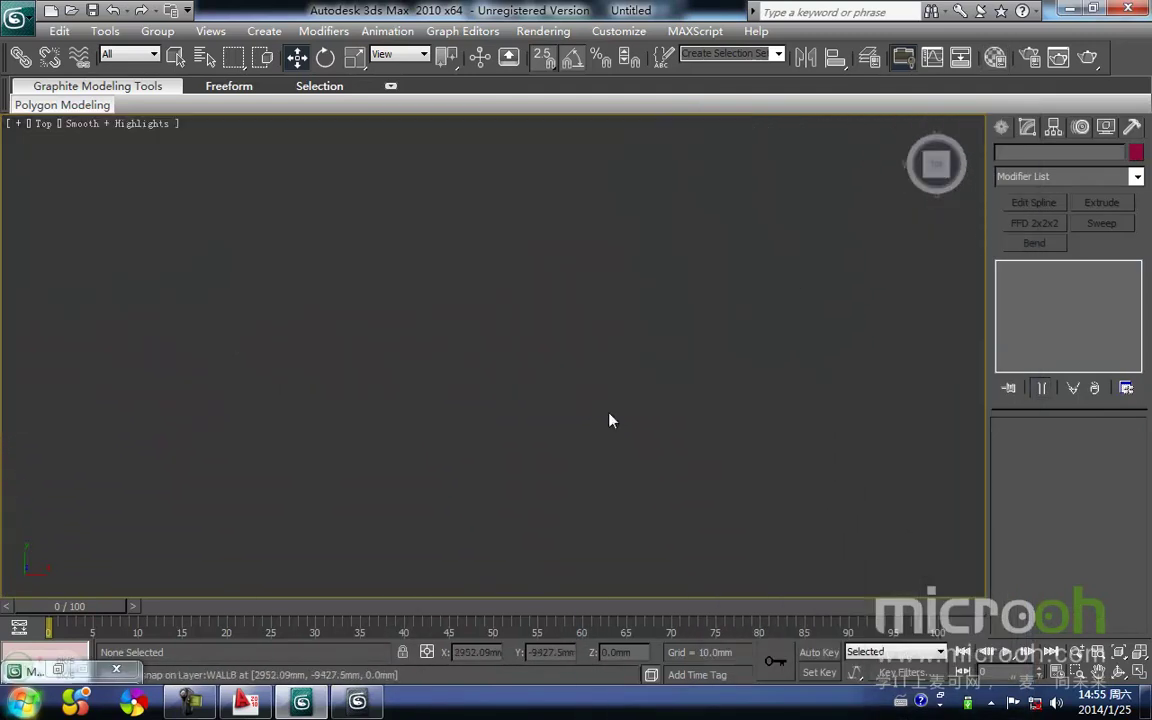
pyautogui.scroll(5, 440, 368)
pyautogui.scroll(6, 486, 355)
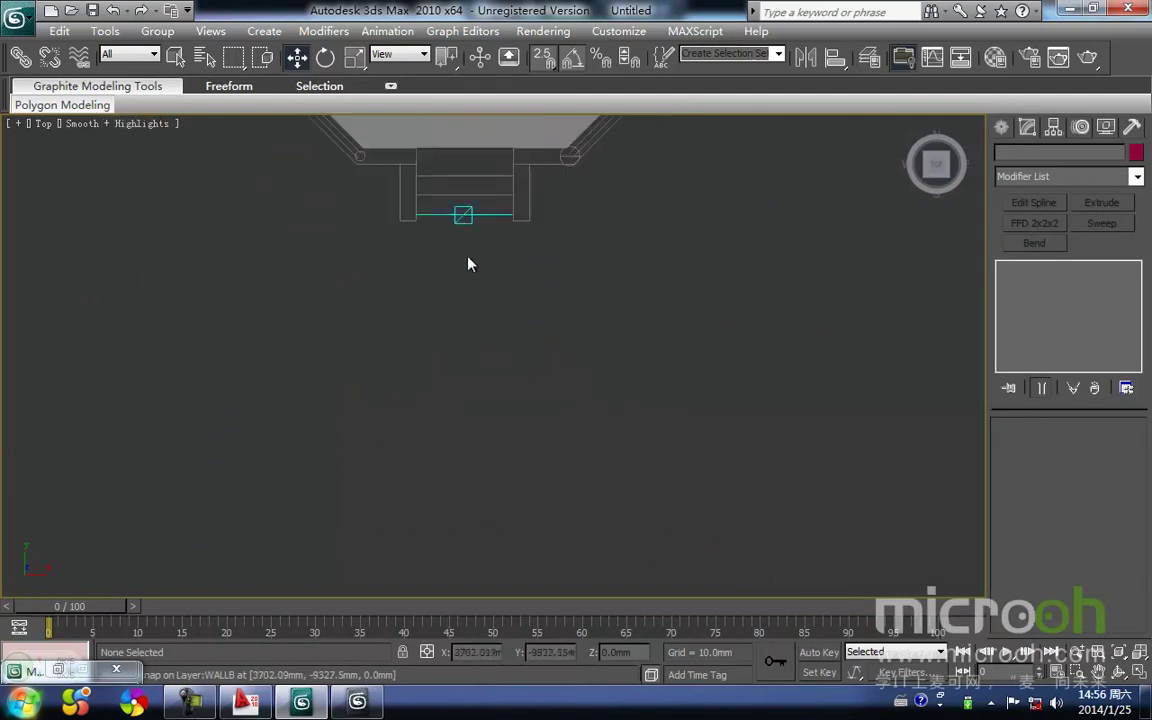
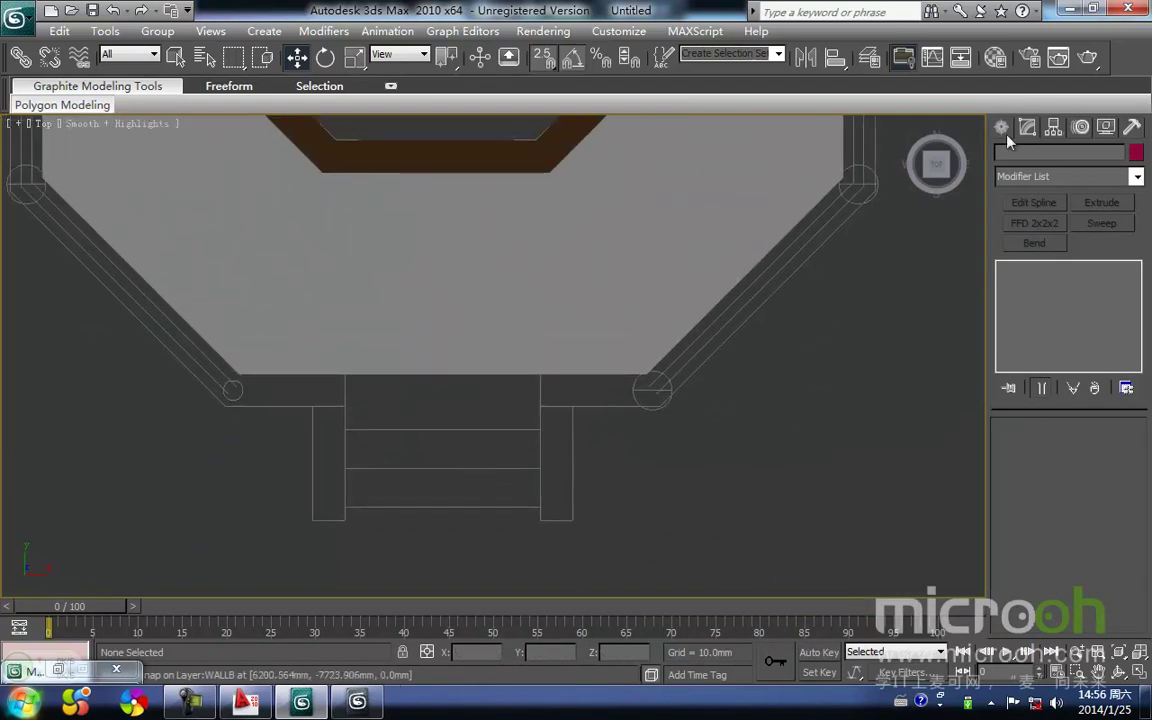
pyautogui.click(1002, 128)
pyautogui.click(1104, 256)
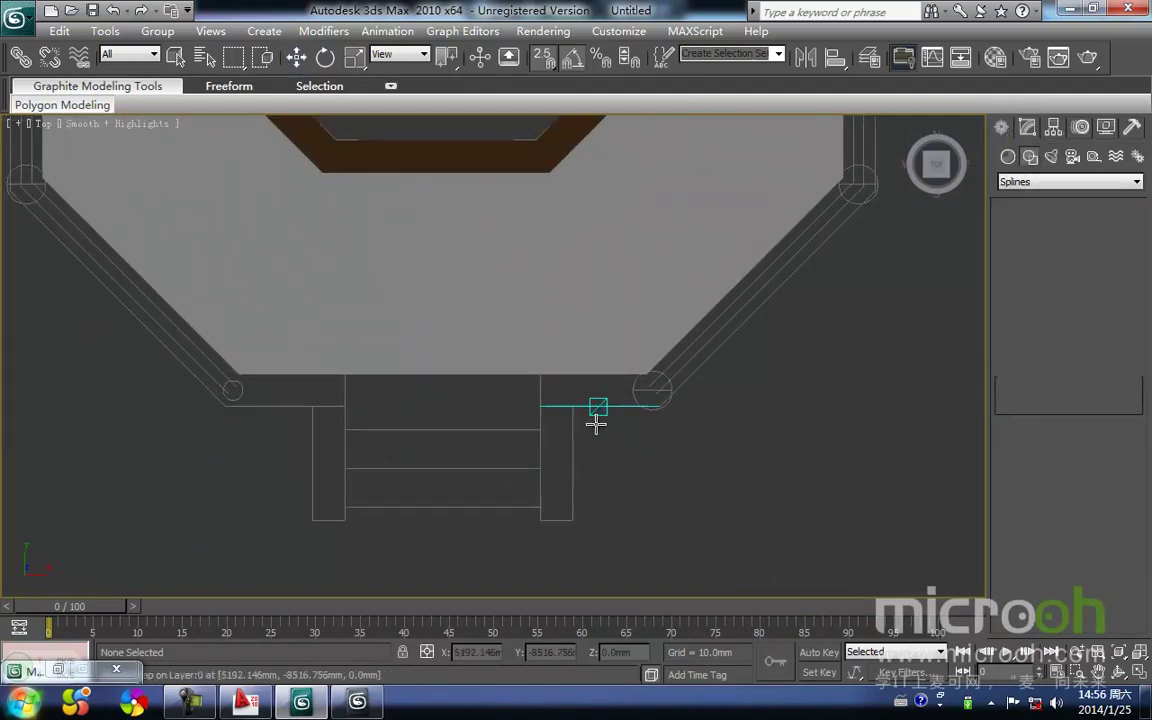
pyautogui.moveTo(497, 477); pyautogui.dragTo(514, 442, button='middle')
pyautogui.press('F3')
pyautogui.moveTo(362, 435); pyautogui.dragTo(552, 466)
# Extrude the terrace's tread rectangle 150 mm
pyautogui.press('w')
pyautogui.press('f')
pyautogui.press('z')
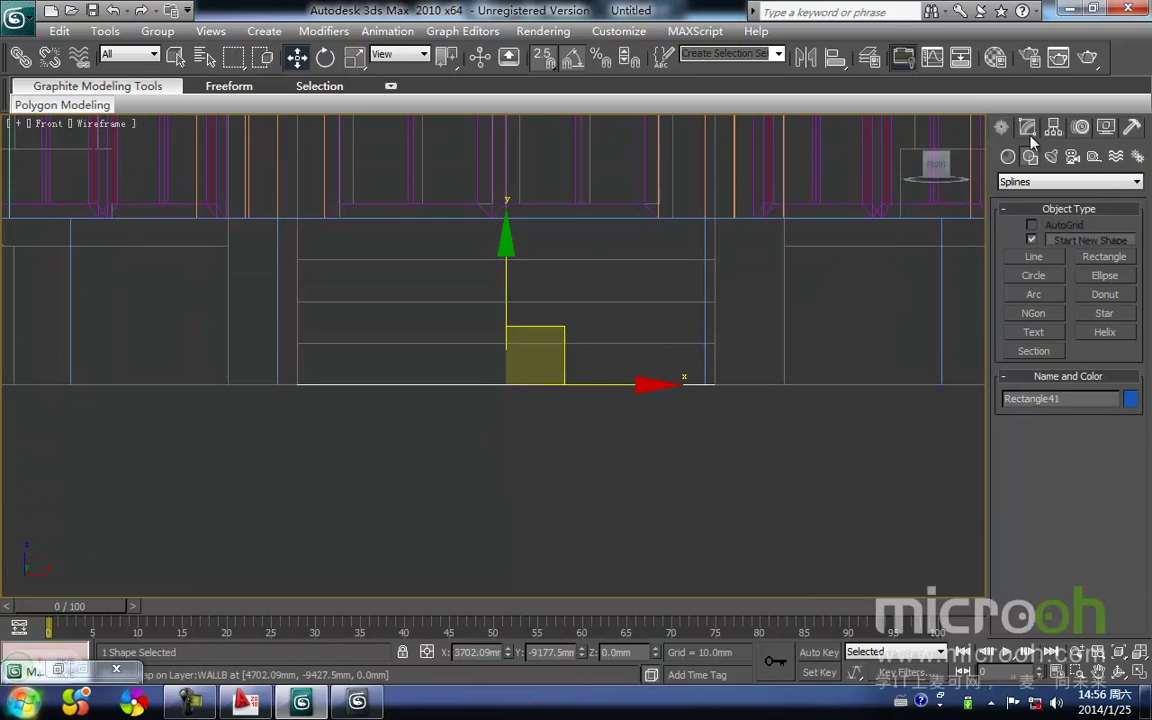
pyautogui.click(1026, 128)
pyautogui.click(1102, 203)
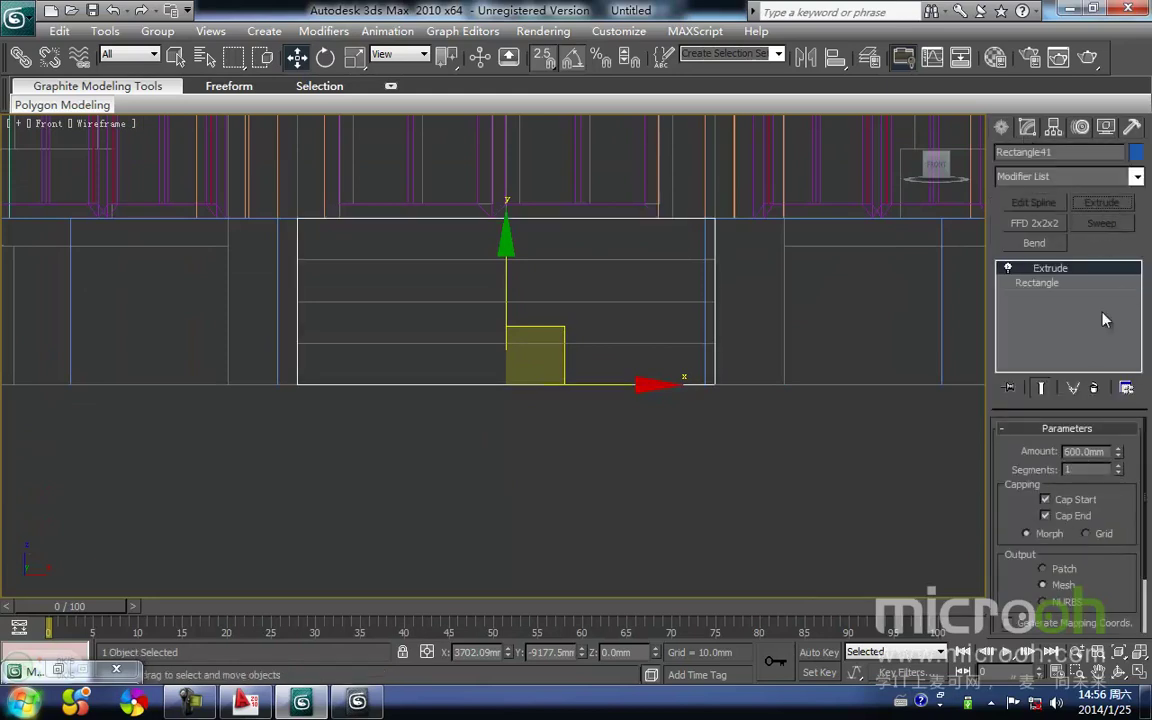
pyautogui.write('150')
pyautogui.press('Return')
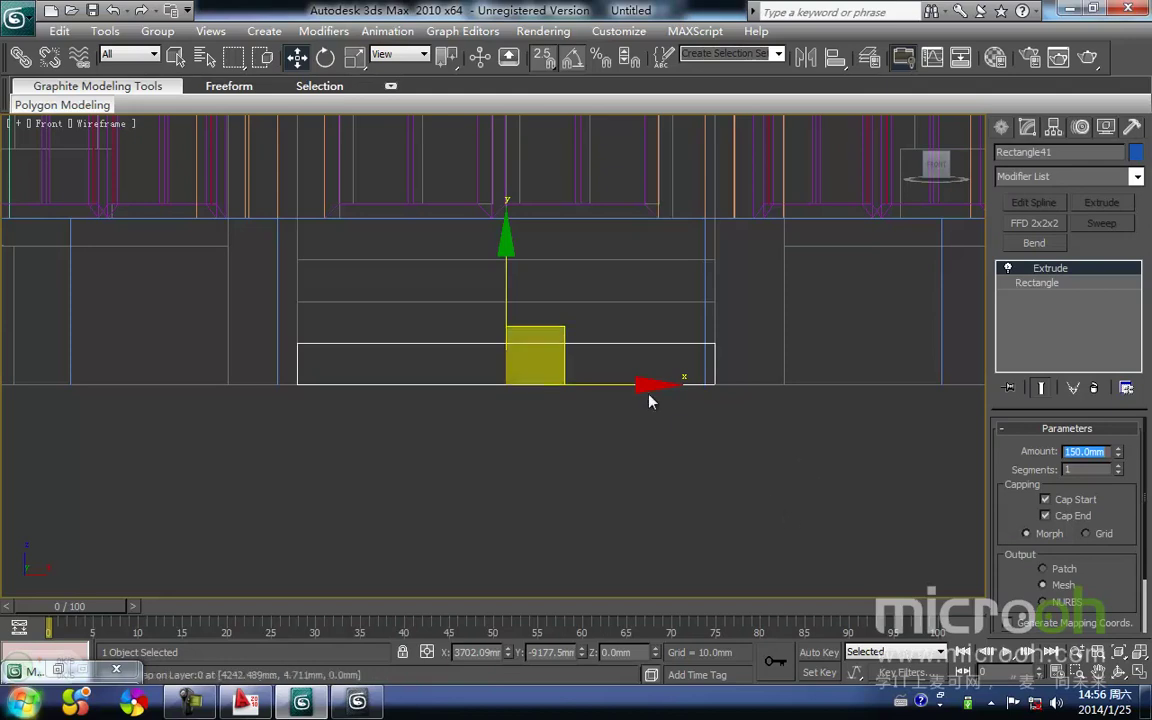
# Frame the terrace's step block in the left view and lock the selection on it
pyautogui.moveTo(553, 486); pyautogui.dragTo(733, 535, button='middle')
pyautogui.press('t')
pyautogui.press('z')
pyautogui.scroll(-3, 617, 401)
pyautogui.press('l')
pyautogui.press('z')
pyautogui.scroll(-5, 613, 429)
pyautogui.press('space')
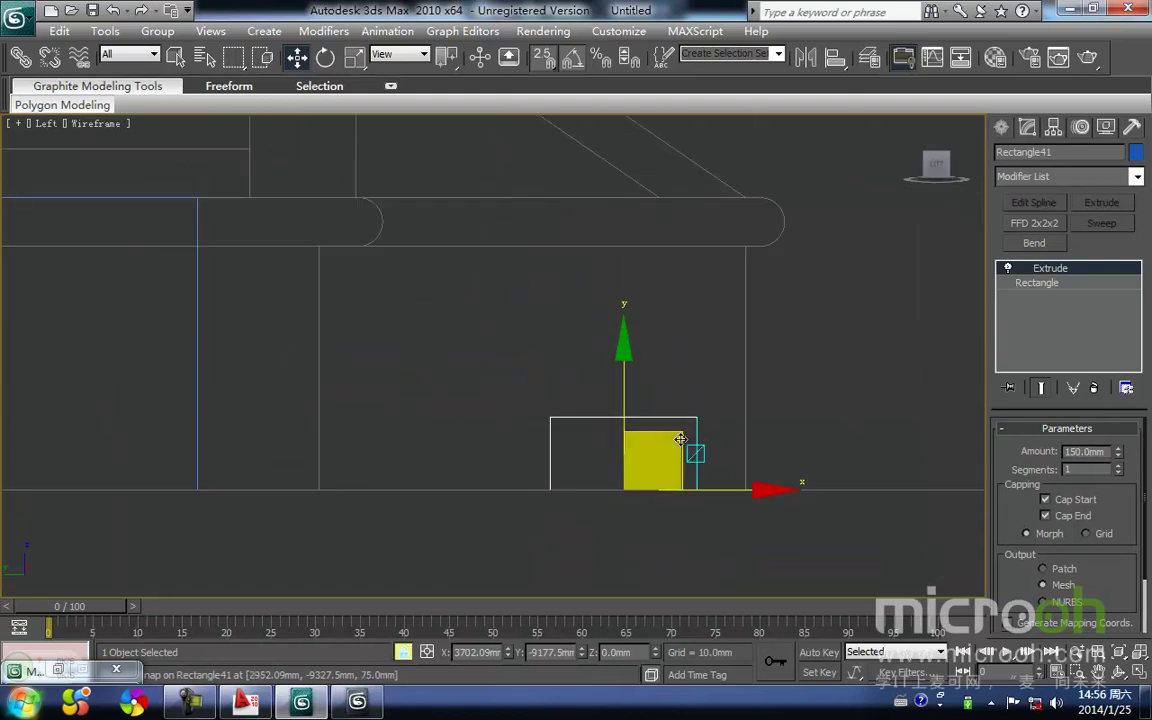
# Clone the bottom stair step as three instances, each offset 300 mm toward the platform and 150 mm up
pyautogui.moveTo(699, 509)
pyautogui.keyDown('shift'); pyautogui.mouseDown()
pyautogui.moveTo(501, 373)
pyautogui.moveTo(551, 417)
pyautogui.mouseUp(); pyautogui.keyUp('shift')
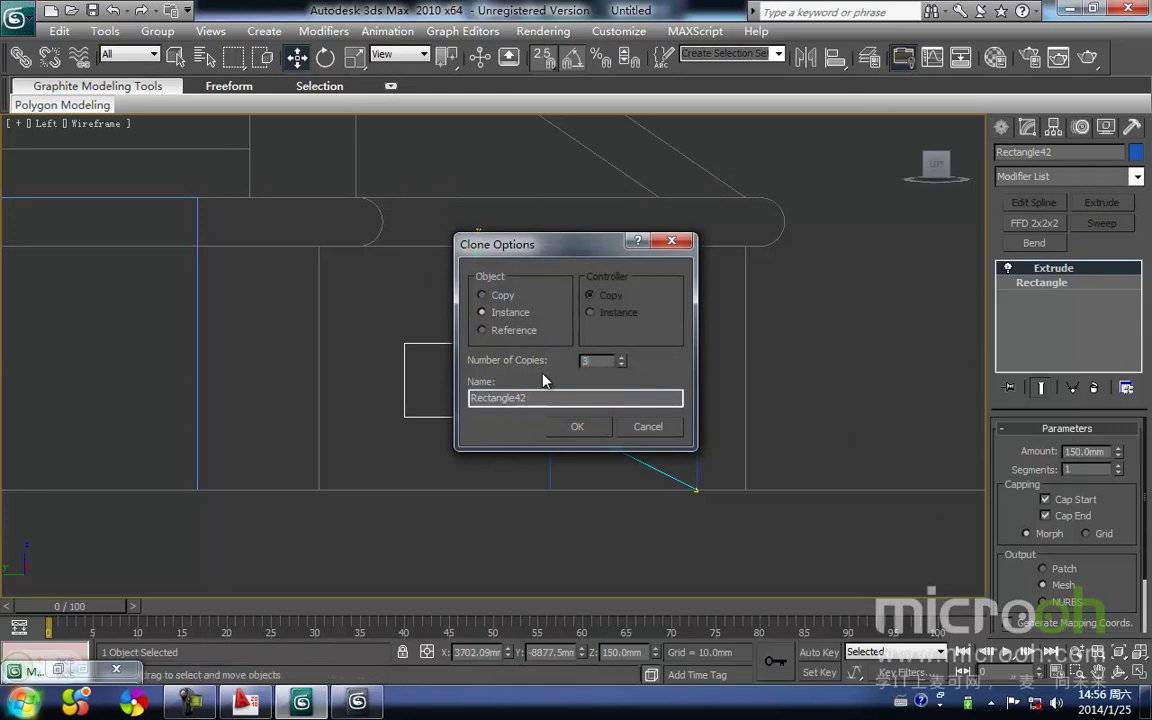
pyautogui.click(597, 426)
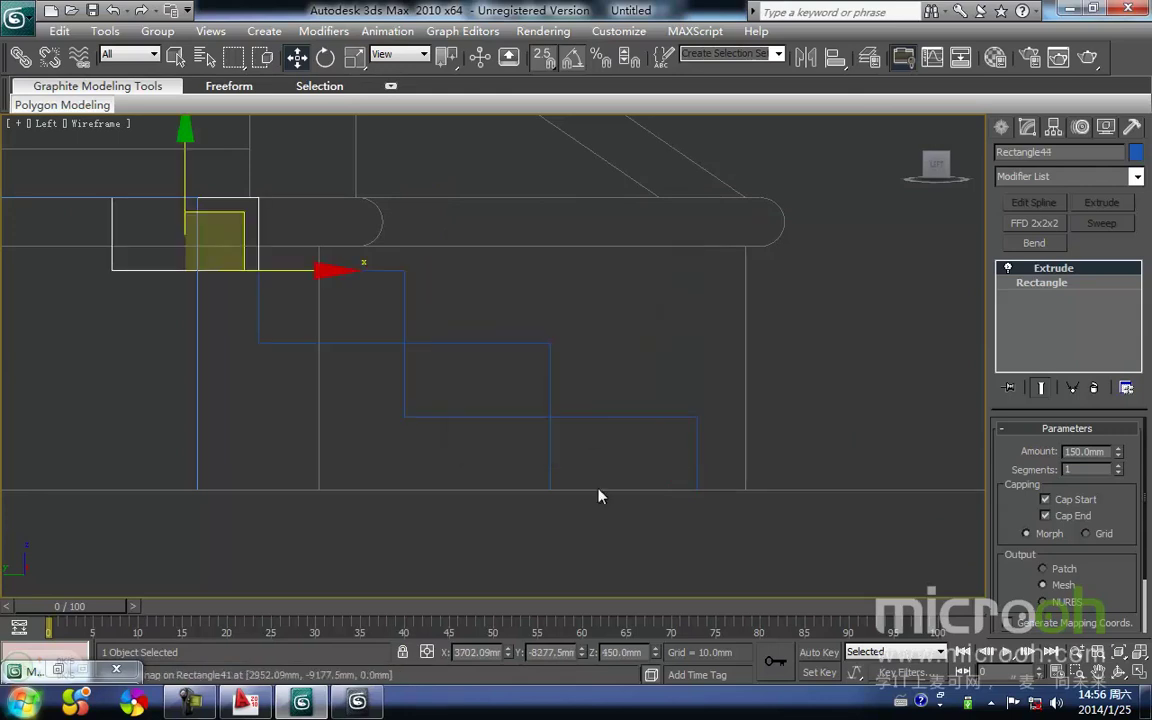
pyautogui.click(646, 567)
# Examine the four stair steps against the platform edge in the top view and an orbited shaded view
pyautogui.moveTo(447, 355); pyautogui.dragTo(252, 172)
pyautogui.press('t')
pyautogui.press('z')
pyautogui.scroll(-2, 497, 387)
pyautogui.moveTo(497, 386); pyautogui.dragTo(514, 404, button='middle')
pyautogui.press('F3')
pyautogui.click(715, 460)
pyautogui.press('F3')
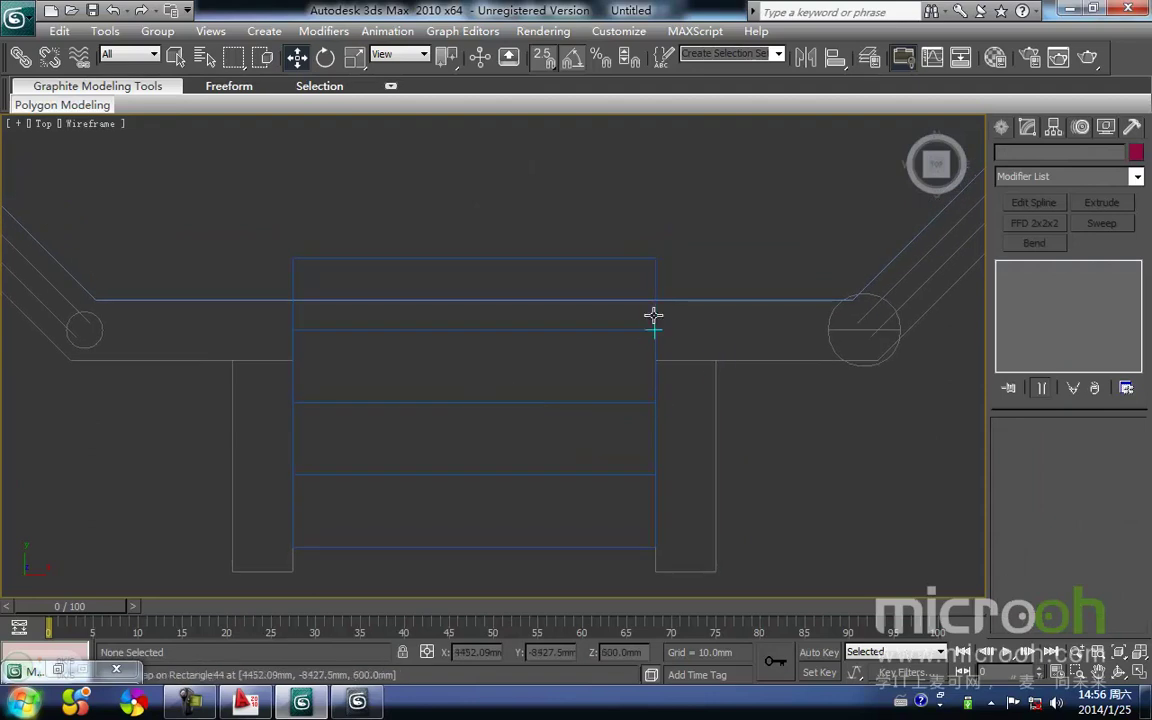
pyautogui.click(653, 316)
pyautogui.scroll(-3, 568, 406)
pyautogui.moveTo(568, 406)
pyautogui.keyDown('alt'); pyautogui.mouseDown(button='middle')
pyautogui.moveTo(596, 391)
pyautogui.moveTo(643, 328)
pyautogui.mouseUp(button='middle'); pyautogui.keyUp('alt')
pyautogui.scroll(4, 442, 409)
pyautogui.press('F3')
pyautogui.press('F3')
pyautogui.press('F3')
pyautogui.moveTo(402, 438)
pyautogui.mouseDown(button='middle')
pyautogui.moveTo(400, 447)
pyautogui.moveTo(505, 415)
pyautogui.moveTo(489, 471)
pyautogui.moveTo(571, 489)
pyautogui.moveTo(404, 507)
pyautogui.moveTo(607, 468)
pyautogui.moveTo(525, 489)
pyautogui.moveTo(451, 487)
pyautogui.moveTo(470, 496)
pyautogui.moveTo(620, 483)
pyautogui.moveTo(513, 486)
pyautogui.mouseUp(button='middle')
pyautogui.click(817, 457)
# Make the top stair step unique, add an Edit Spline modifier between its Rectangle and Extrude, and enter vertex level
pyautogui.click(632, 379)
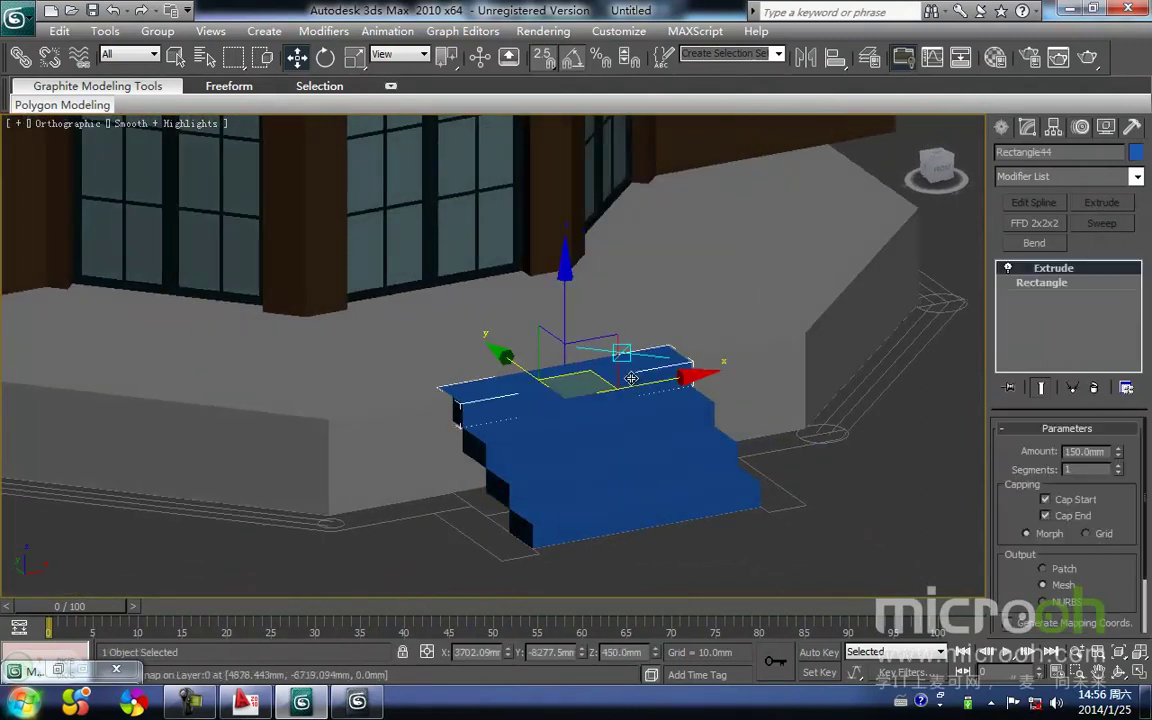
pyautogui.press('t')
pyautogui.press('z')
pyautogui.moveTo(487, 442); pyautogui.dragTo(487, 416, button='middle')
pyautogui.scroll(-2, 489, 422)
pyautogui.press('F3')
pyautogui.click(489, 422)
pyautogui.press('z')
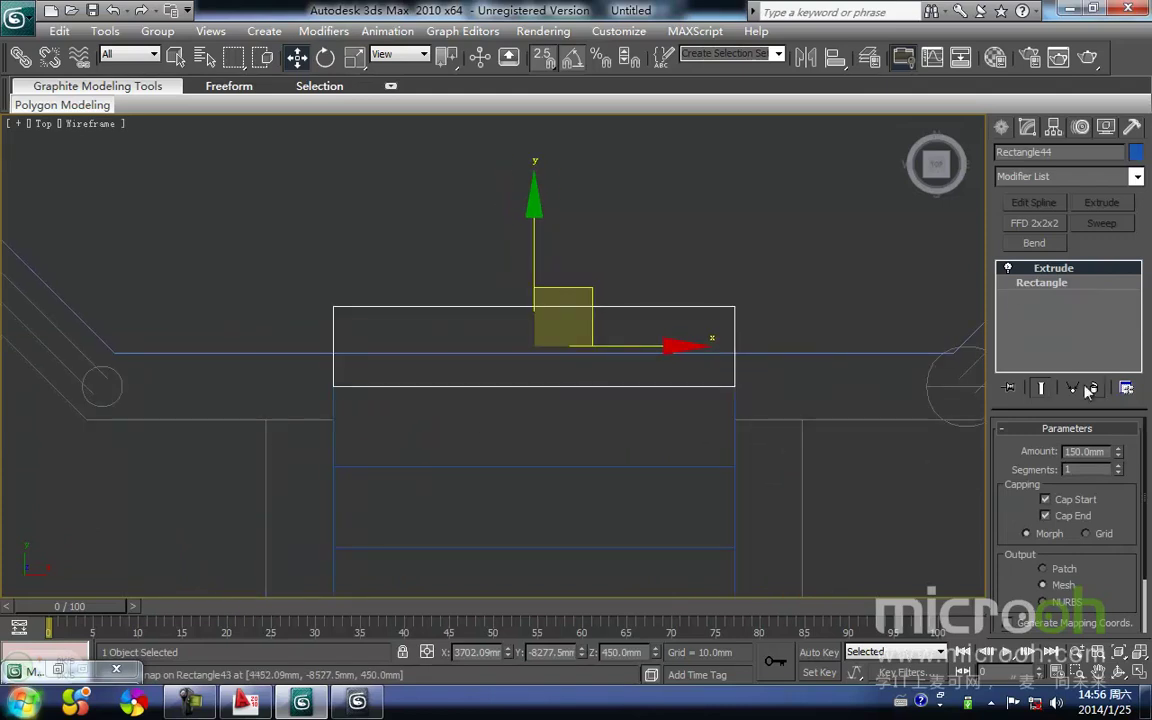
pyautogui.click(1046, 287)
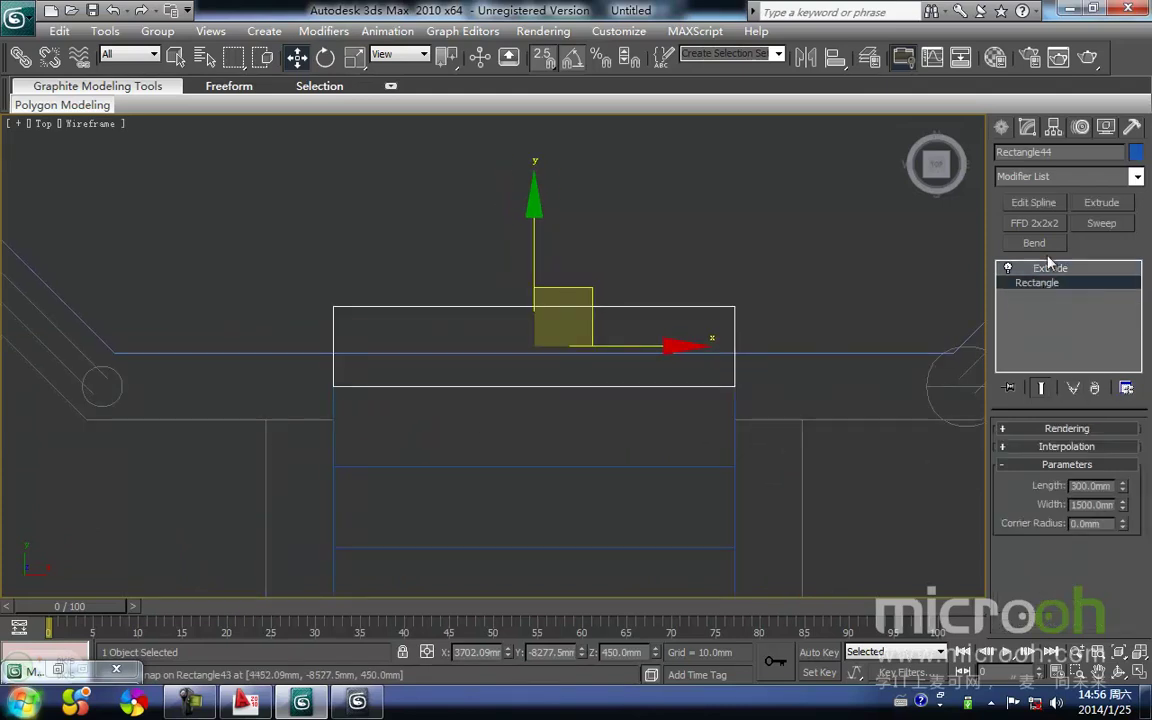
pyautogui.click(1033, 202)
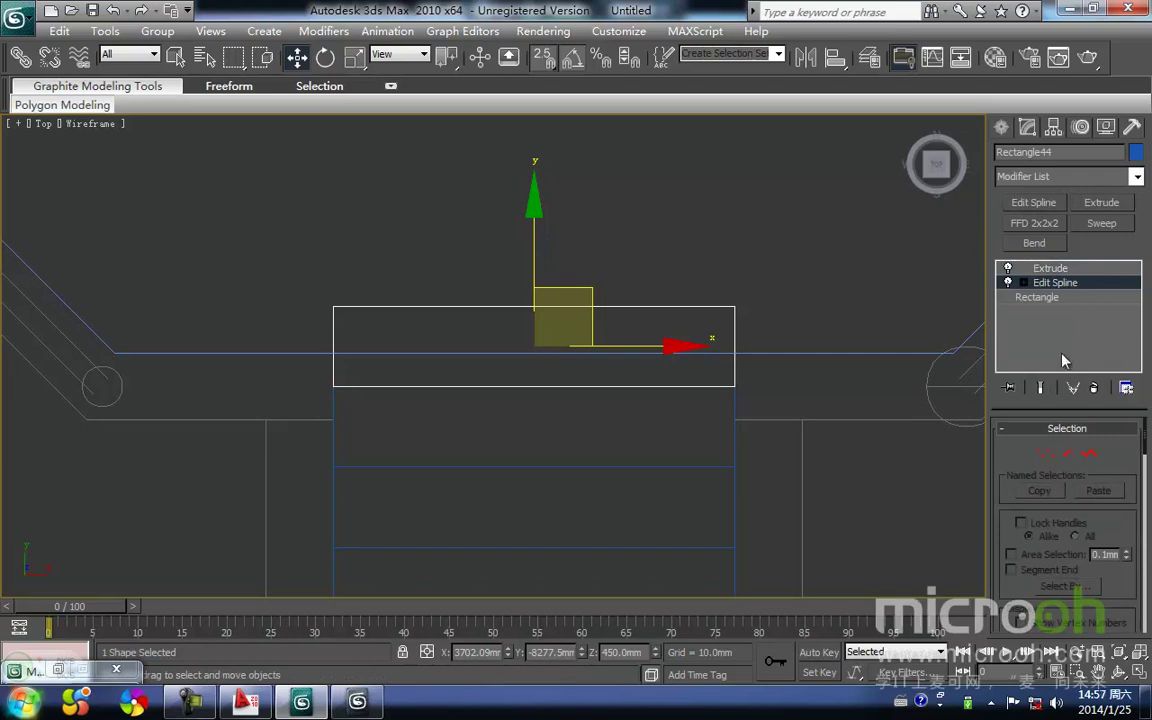
pyautogui.click(1045, 455)
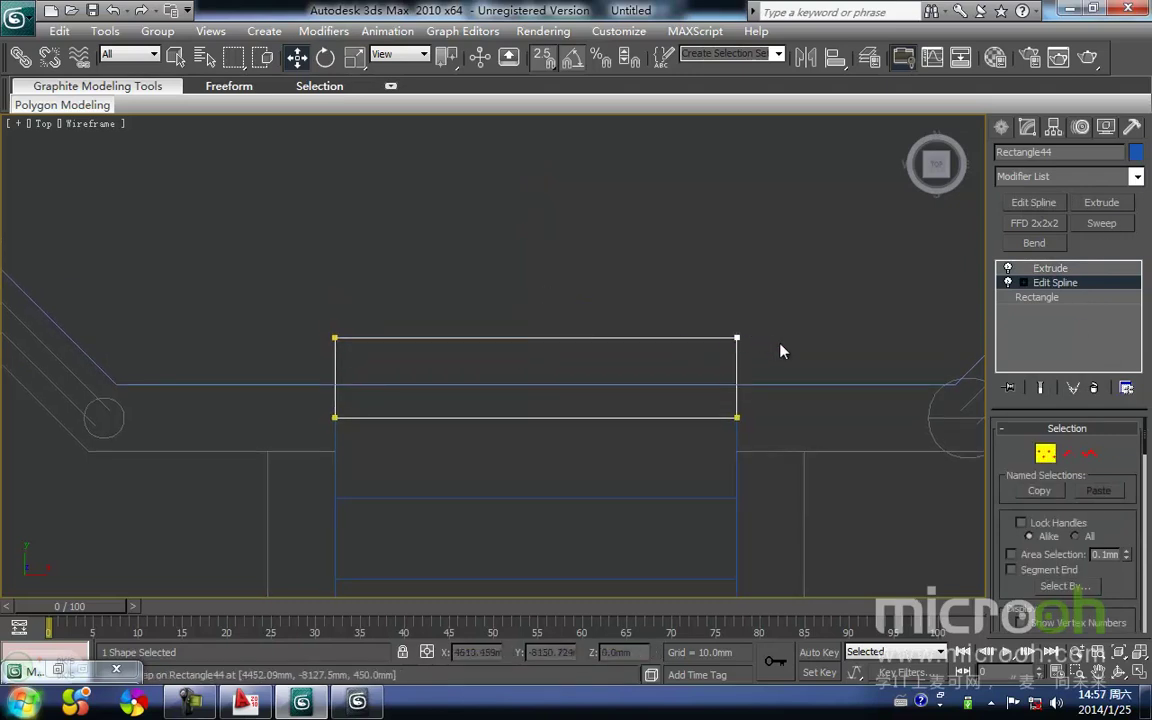
# Convert the top step's vertices to Corner and move its two rear vertices onto the platform's front edge
pyautogui.moveTo(279, 287); pyautogui.dragTo(806, 556)
pyautogui.rightClick(594, 367)
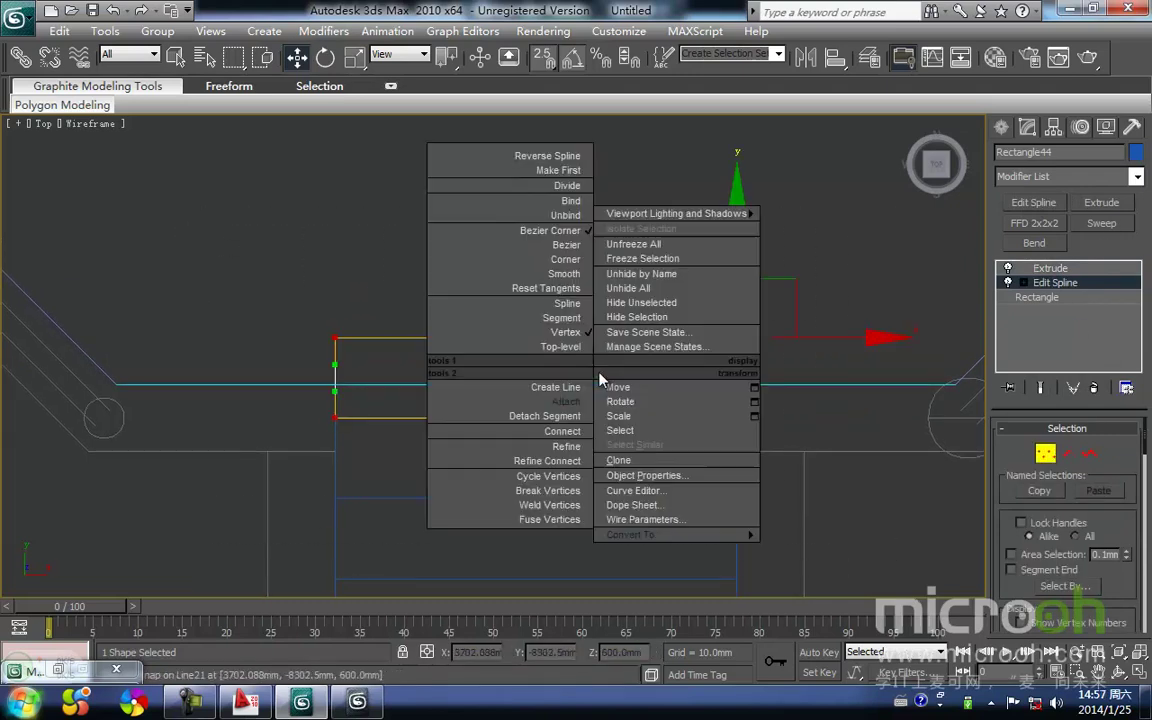
pyautogui.click(575, 262)
pyautogui.moveTo(302, 296); pyautogui.dragTo(869, 381)
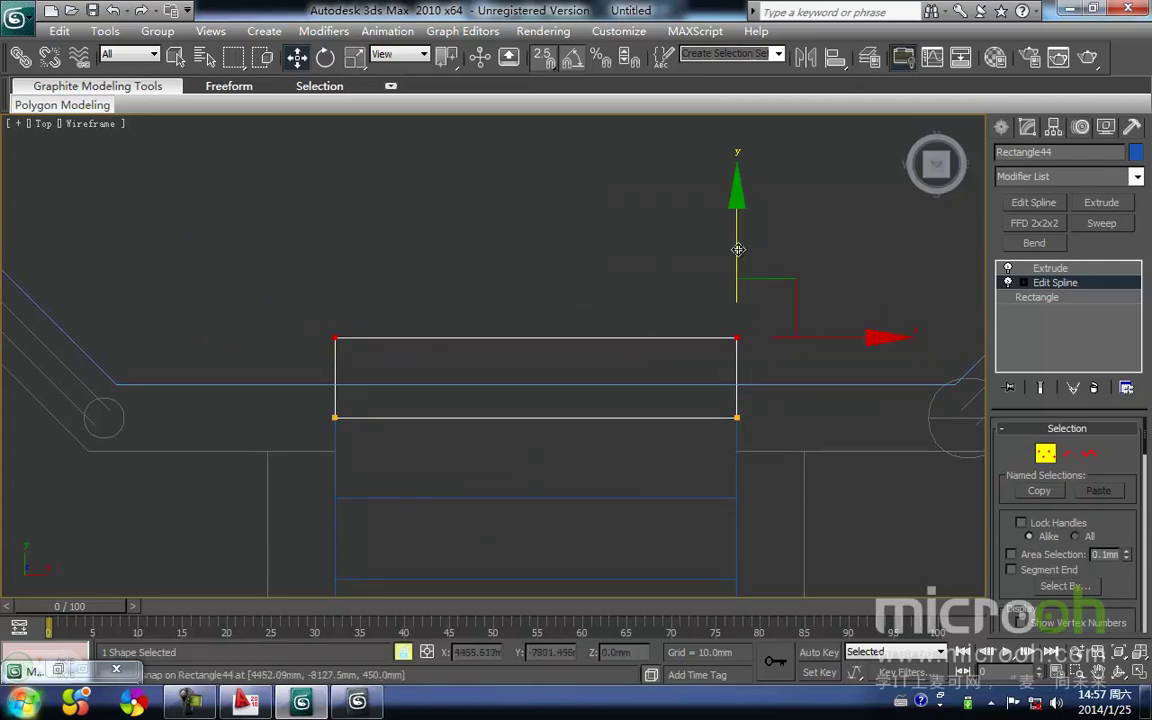
pyautogui.moveTo(321, 329); pyautogui.dragTo(116, 383)
pyautogui.click(450, 326)
pyautogui.click(1046, 458)
pyautogui.click(831, 501)
# Assign the 平台 material to all four stair steps
pyautogui.moveTo(806, 508); pyautogui.dragTo(720, 470, button='middle')
pyautogui.scroll(-2, 720, 470)
pyautogui.press('F3')
pyautogui.moveTo(603, 539)
pyautogui.keyDown('alt'); pyautogui.mouseDown(button='middle')
pyautogui.moveTo(679, 430)
pyautogui.moveTo(690, 440)
pyautogui.mouseUp(button='middle'); pyautogui.keyUp('alt')
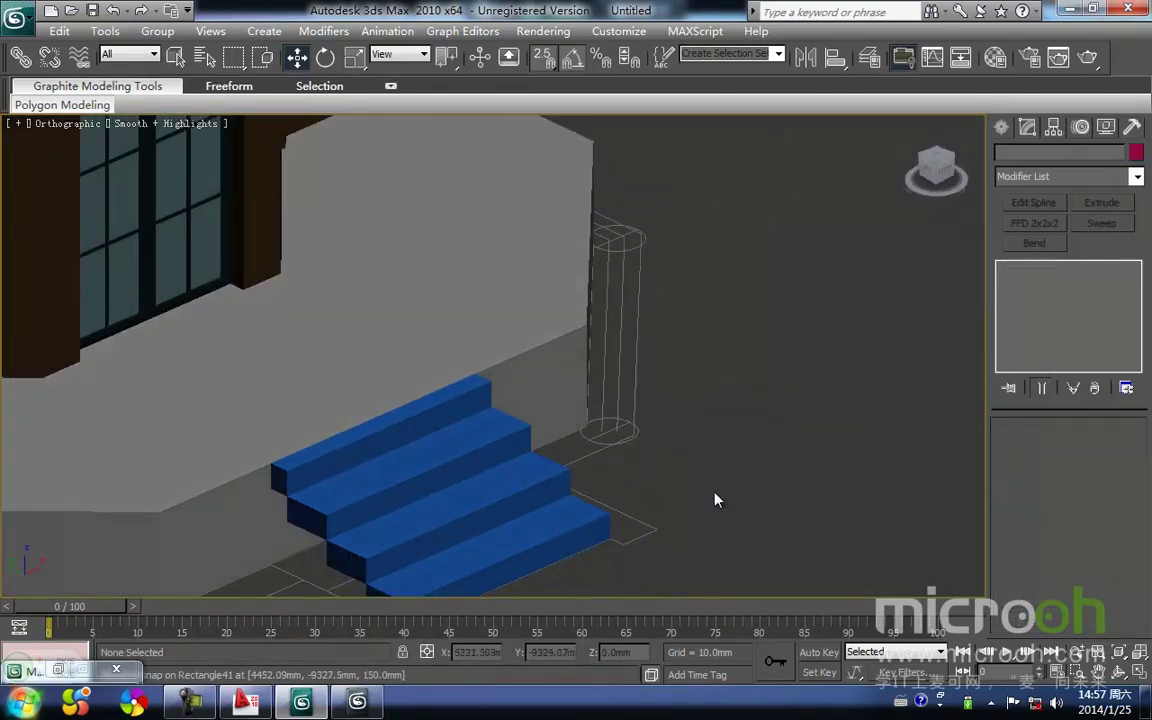
pyautogui.moveTo(715, 497); pyautogui.dragTo(751, 415, button='middle')
pyautogui.click(440, 380)
pyautogui.keyDown('ctrl'); pyautogui.click(458, 380); pyautogui.keyUp('ctrl')
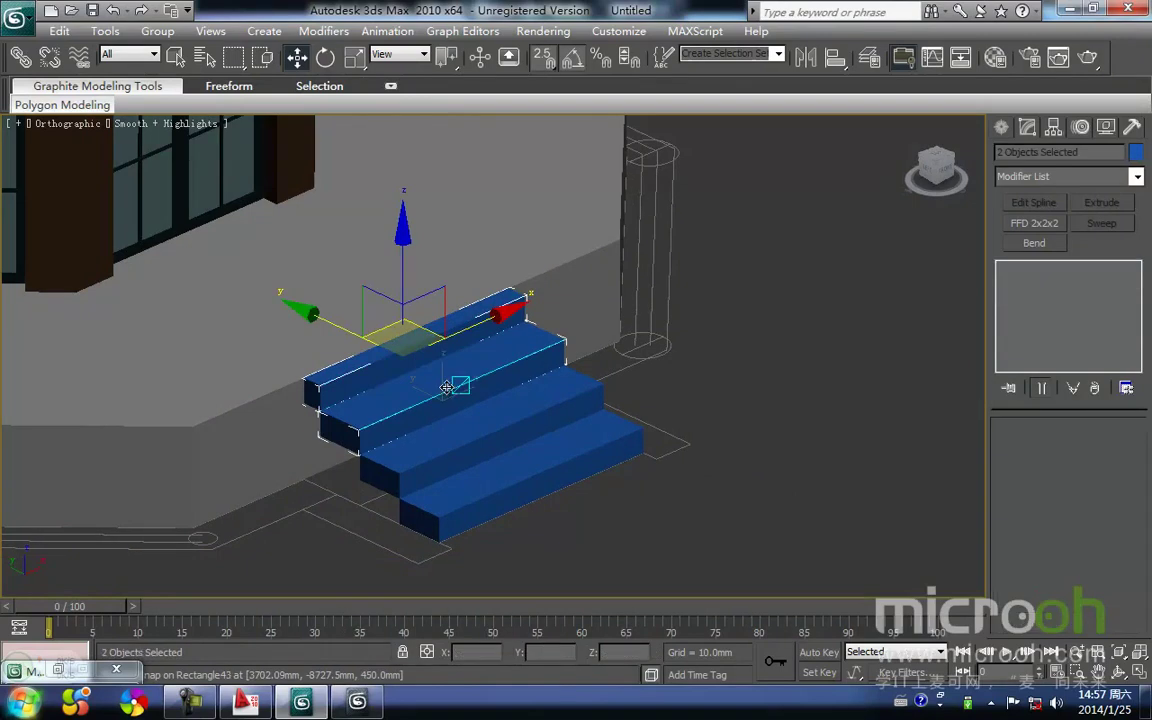
pyautogui.keyDown('ctrl'); pyautogui.click(489, 445); pyautogui.keyUp('ctrl')
pyautogui.press('m')
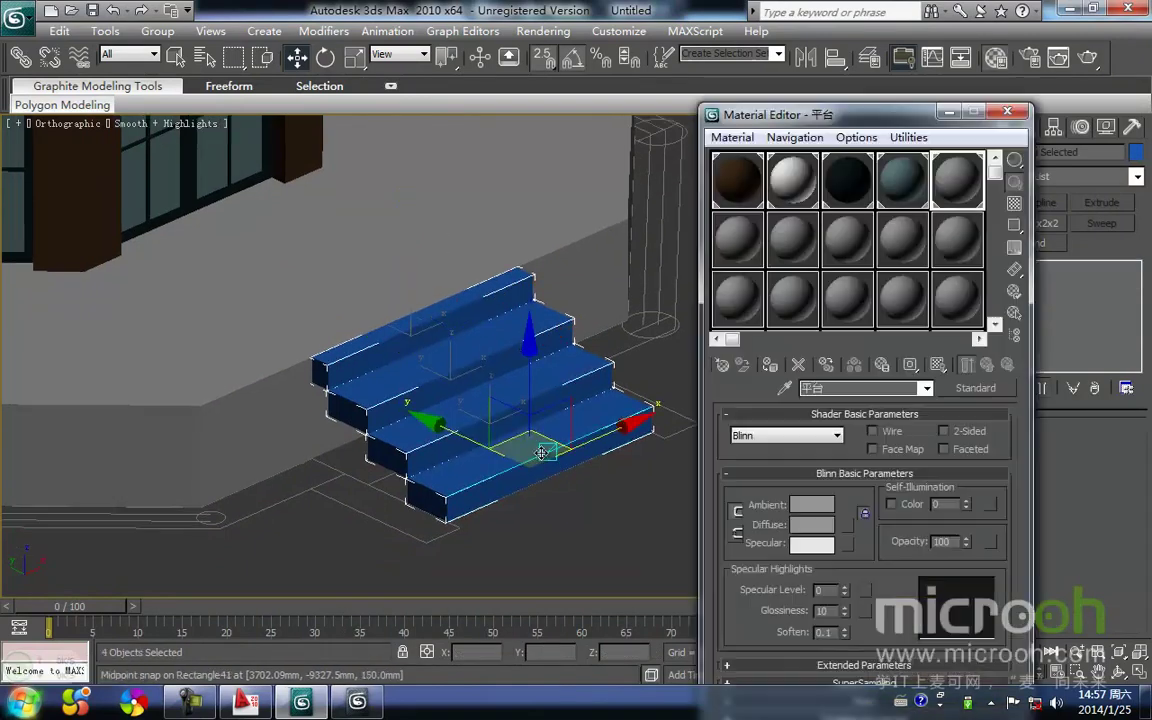
pyautogui.click(769, 366)
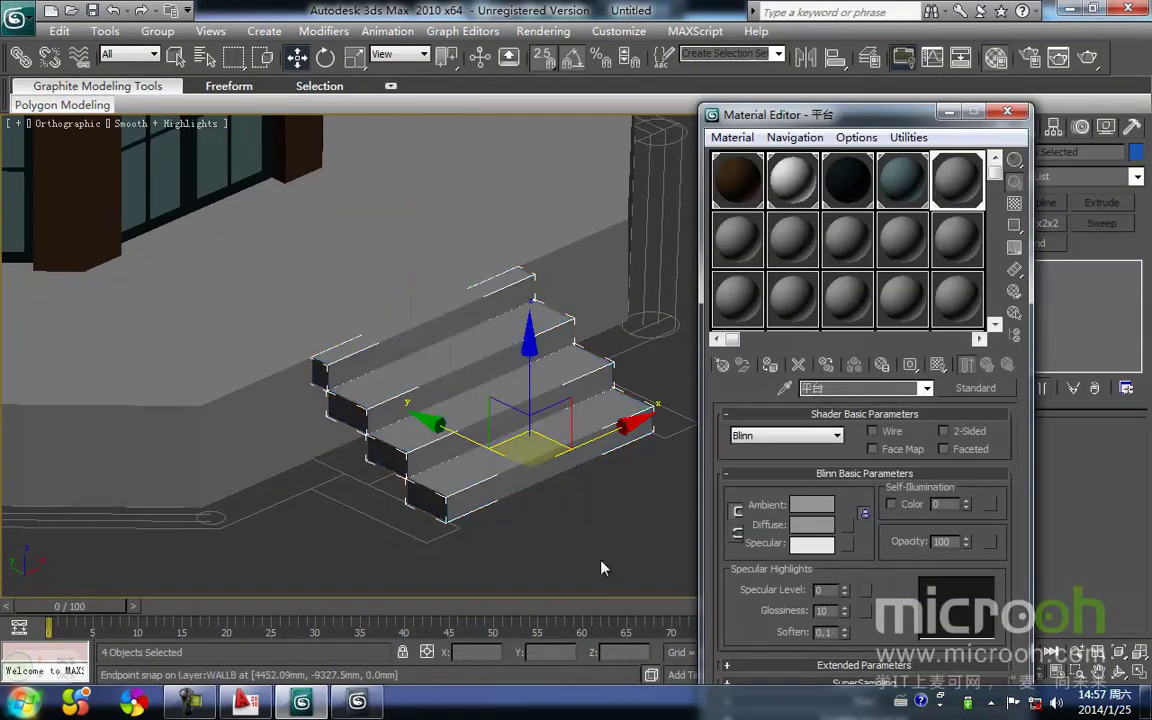
pyautogui.click(536, 502)
pyautogui.click(948, 114)
# Examine the whole building and the rounded plinth moulding below the windows in the front elevation
pyautogui.scroll(-4, 666, 380)
pyautogui.moveTo(690, 334); pyautogui.dragTo(637, 373, button='middle')
pyautogui.scroll(-3, 650, 400)
pyautogui.keyDown('alt'); pyautogui.moveTo(663, 424); pyautogui.dragTo(637, 414, button='middle'); pyautogui.keyUp('alt')
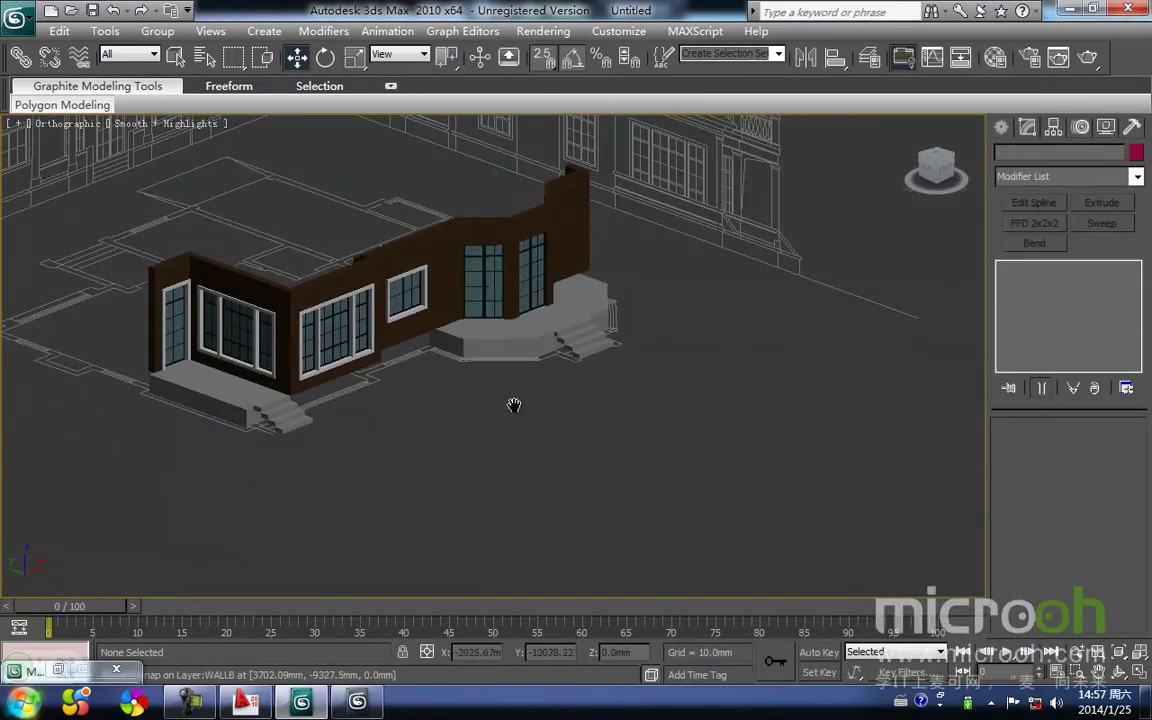
pyautogui.scroll(8, 537, 420)
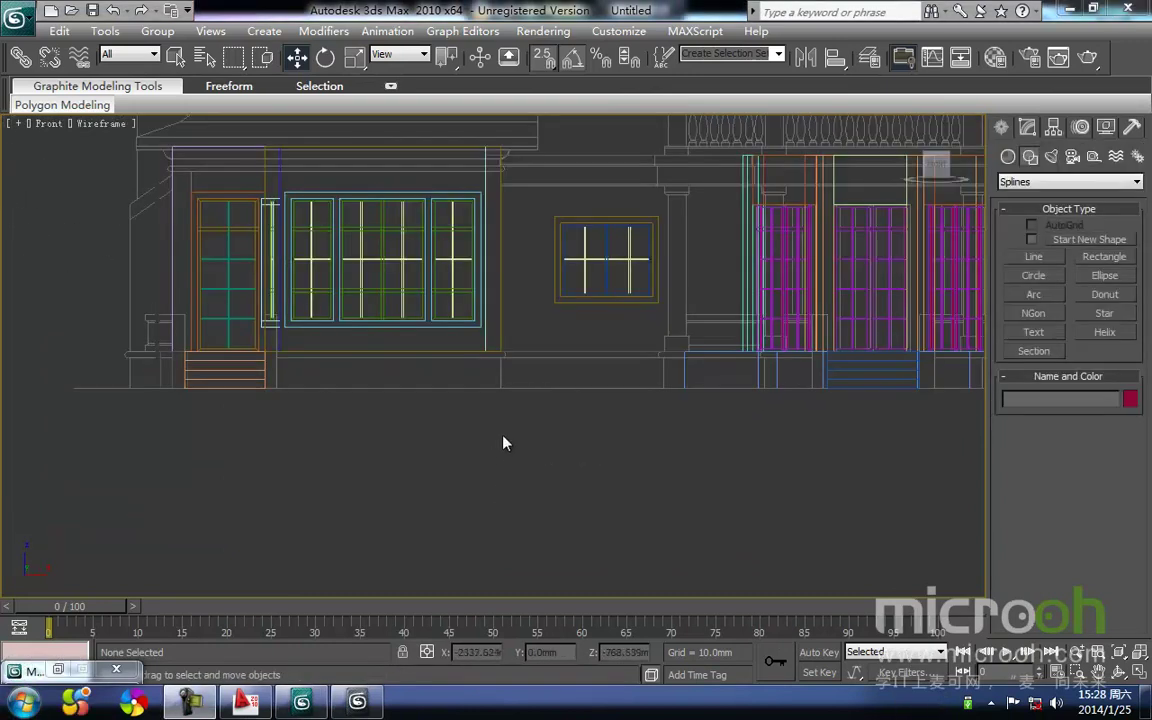
pyautogui.moveTo(503, 437); pyautogui.dragTo(517, 418, button='middle')
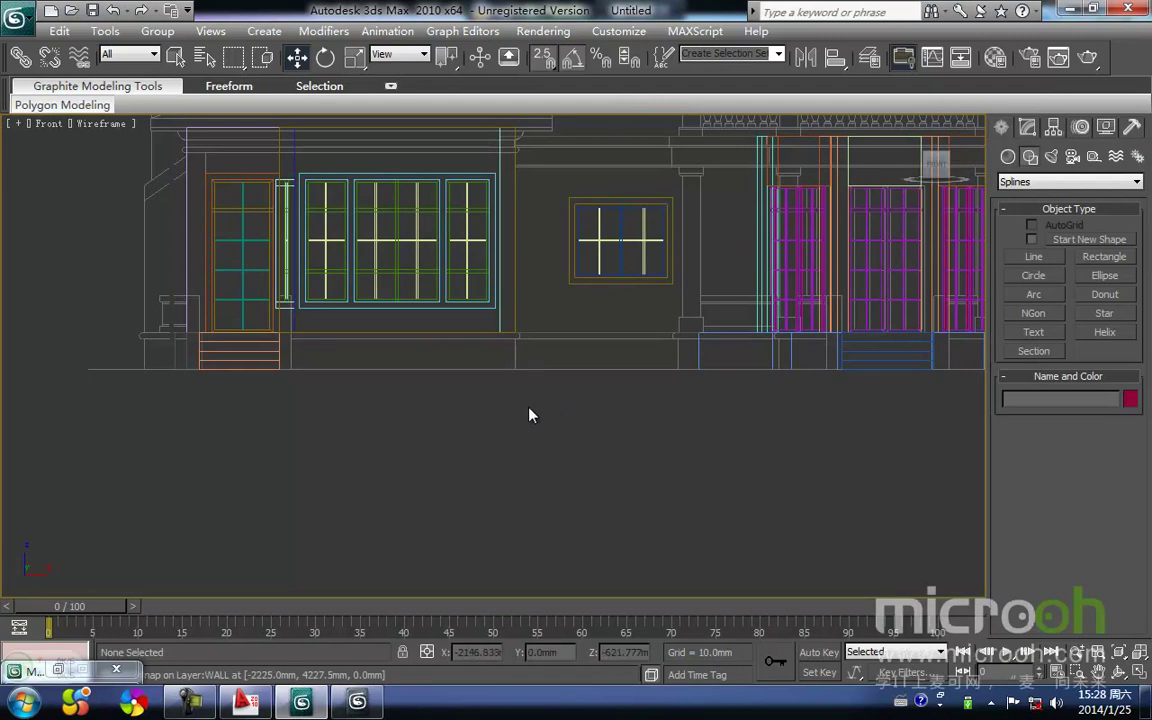
pyautogui.keyDown('alt'); pyautogui.moveTo(549, 402); pyautogui.dragTo(546, 413, button='middle'); pyautogui.keyUp('alt')
pyautogui.press('f')
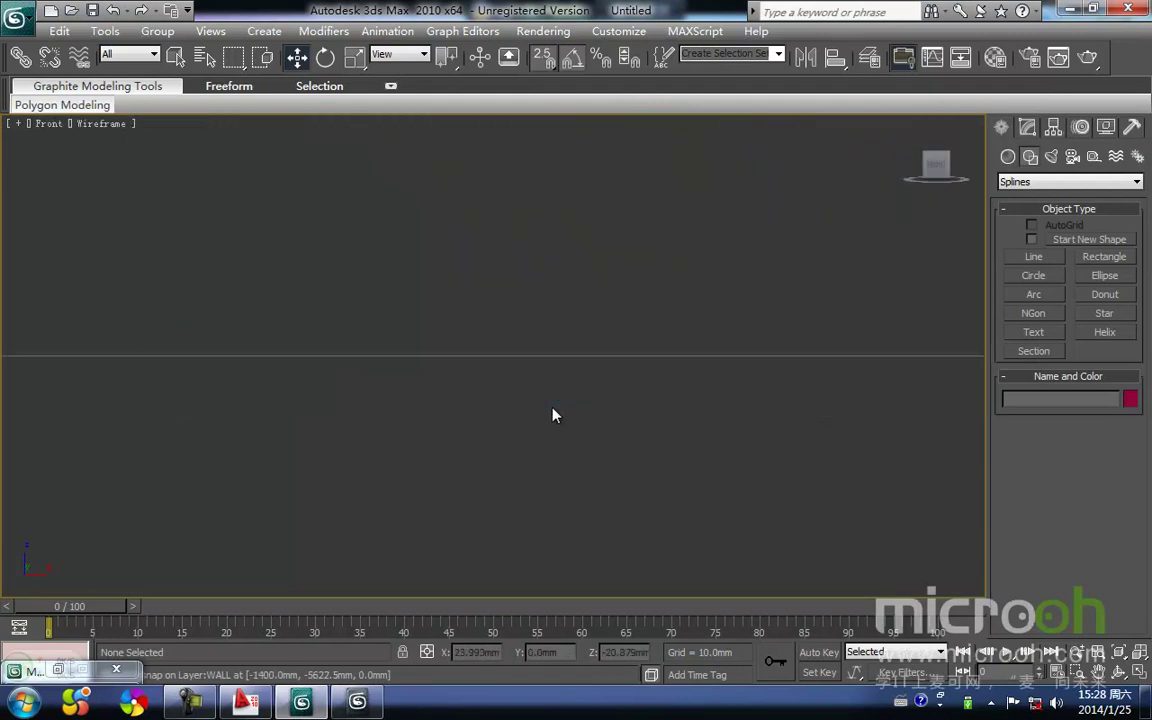
pyautogui.press('z')
pyautogui.scroll(6, 488, 391)
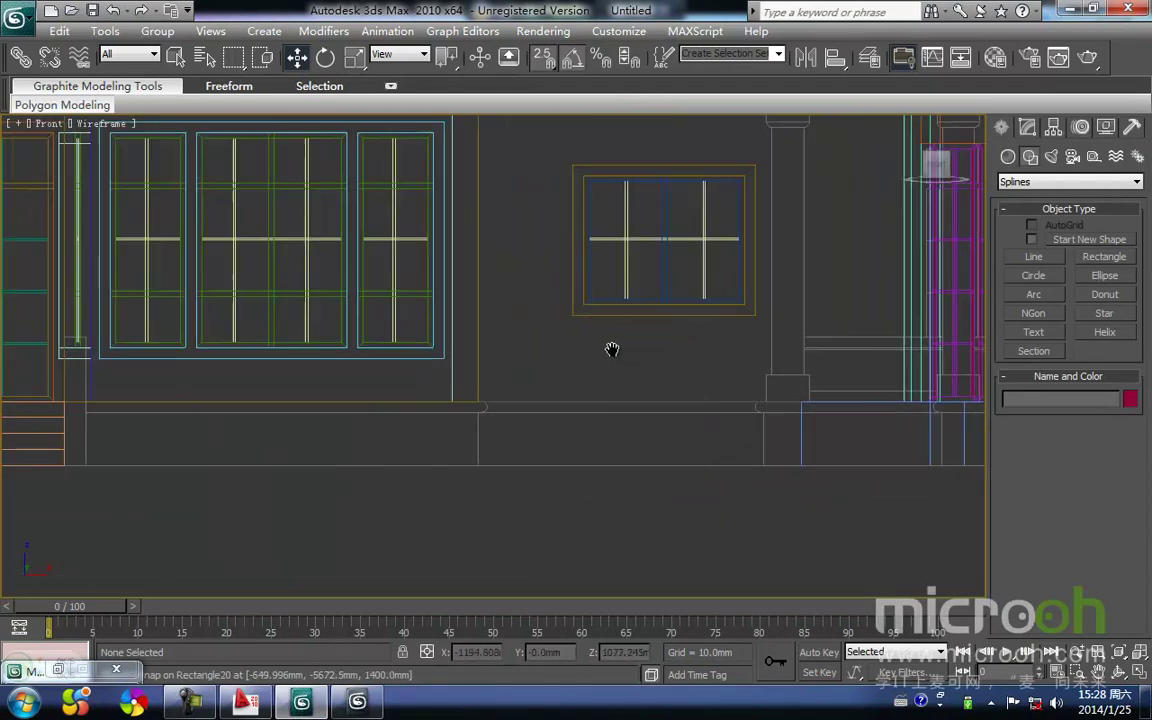
pyautogui.scroll(4, 564, 443)
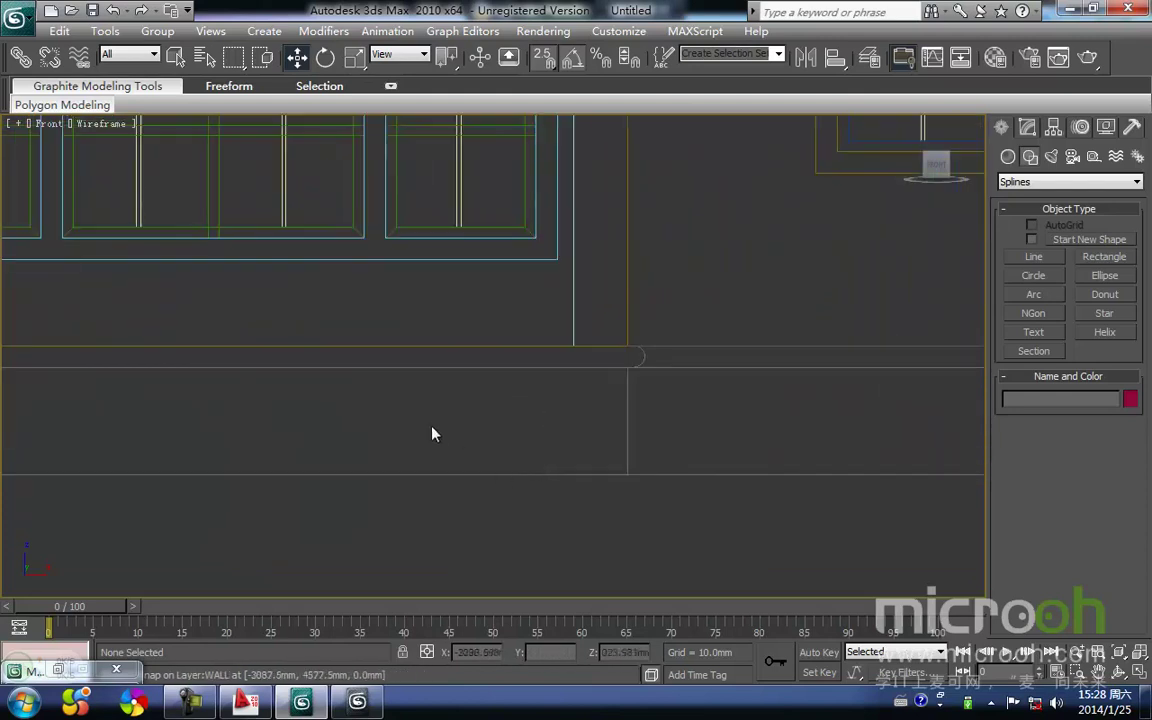
pyautogui.moveTo(626, 454); pyautogui.dragTo(596, 505, button='middle')
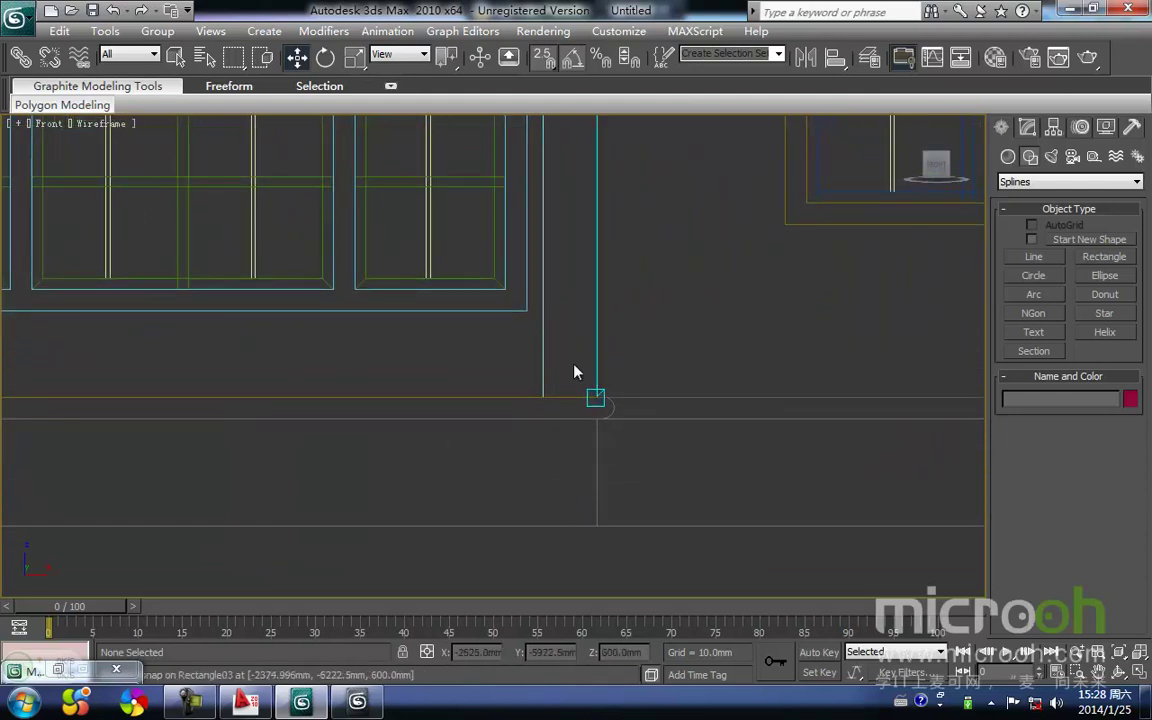
pyautogui.scroll(-3, 611, 527)
pyautogui.scroll(-2, 508, 370)
pyautogui.moveTo(529, 460); pyautogui.dragTo(530, 350, button='middle')
pyautogui.scroll(1, 531, 457)
pyautogui.scroll(1, 584, 388)
pyautogui.scroll(1, 600, 400)
pyautogui.moveTo(635, 424); pyautogui.dragTo(545, 407, button='middle')
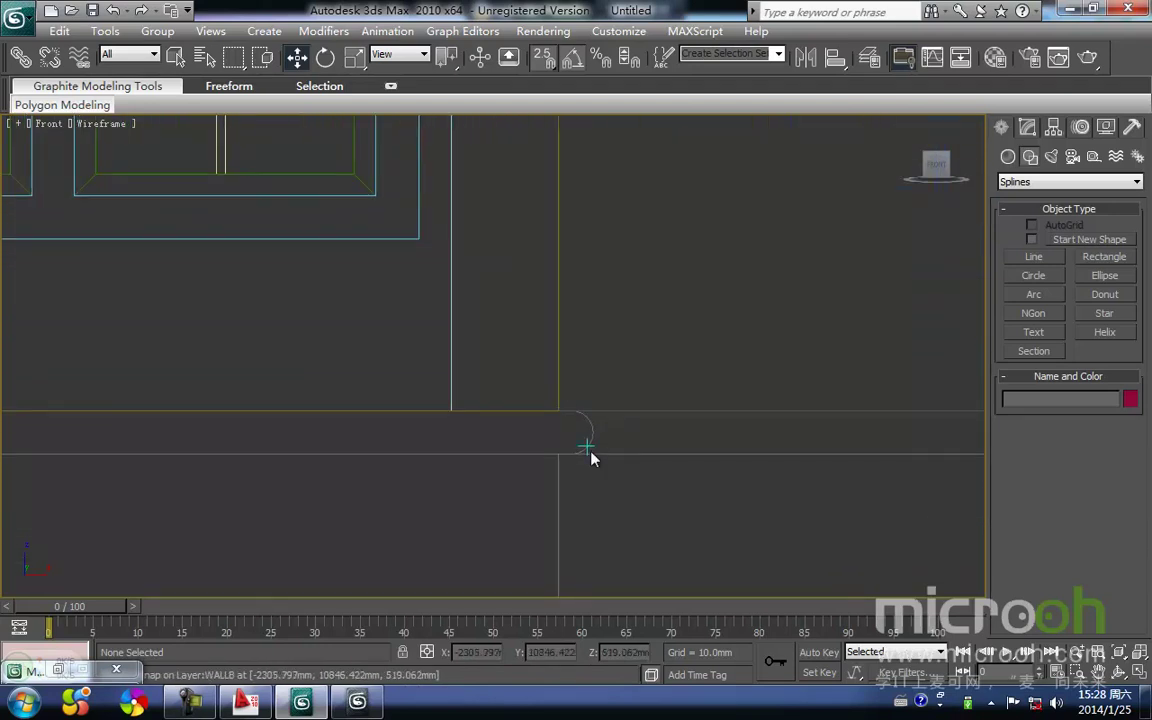
pyautogui.moveTo(584, 422); pyautogui.dragTo(594, 349, button='middle')
pyautogui.scroll(-1, 584, 382)
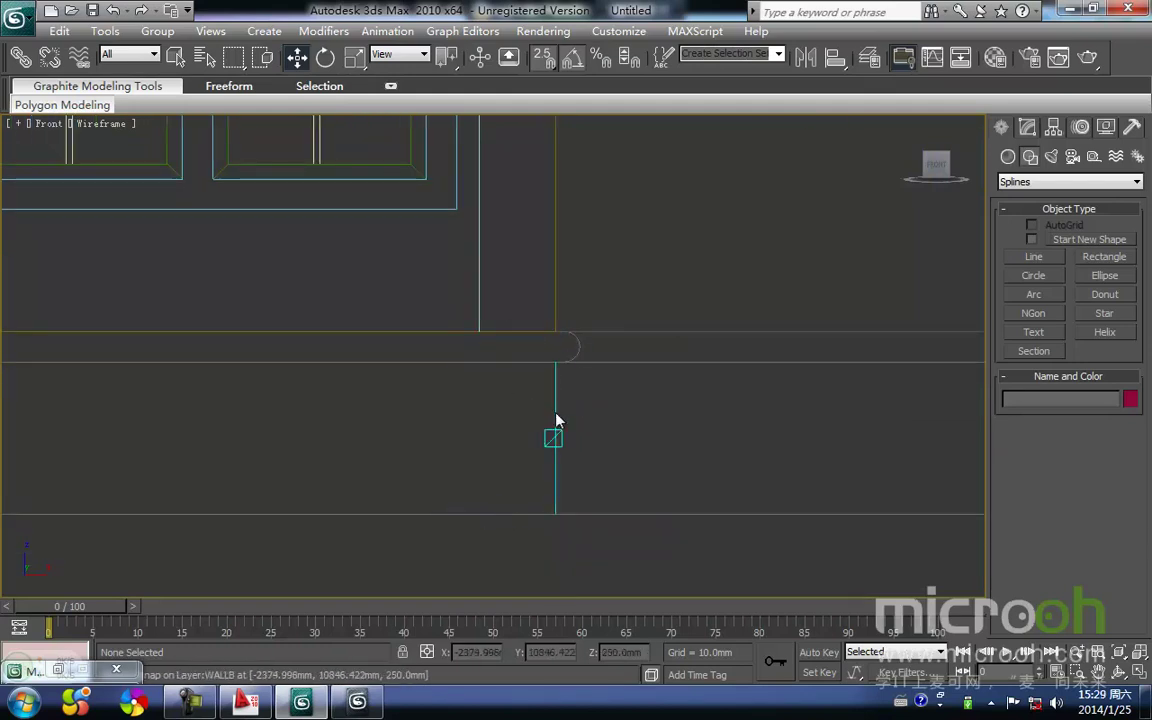
pyautogui.scroll(-3, 406, 501)
pyautogui.scroll(-1, 323, 410)
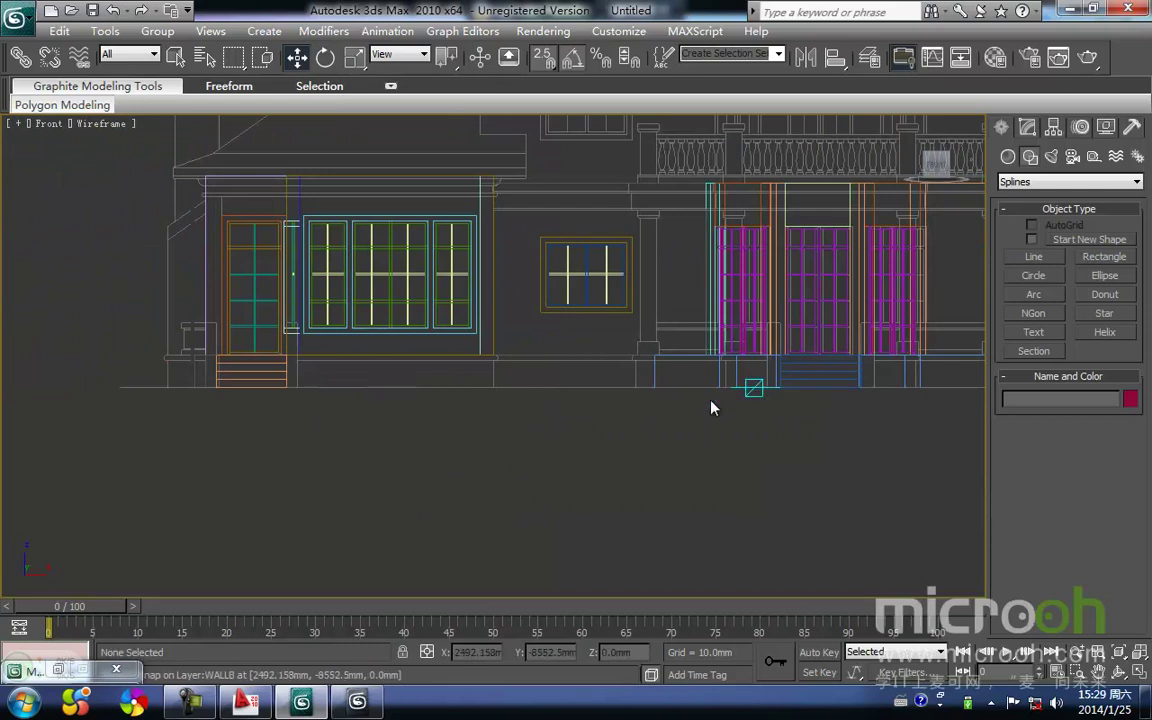
pyautogui.scroll(3, 615, 411)
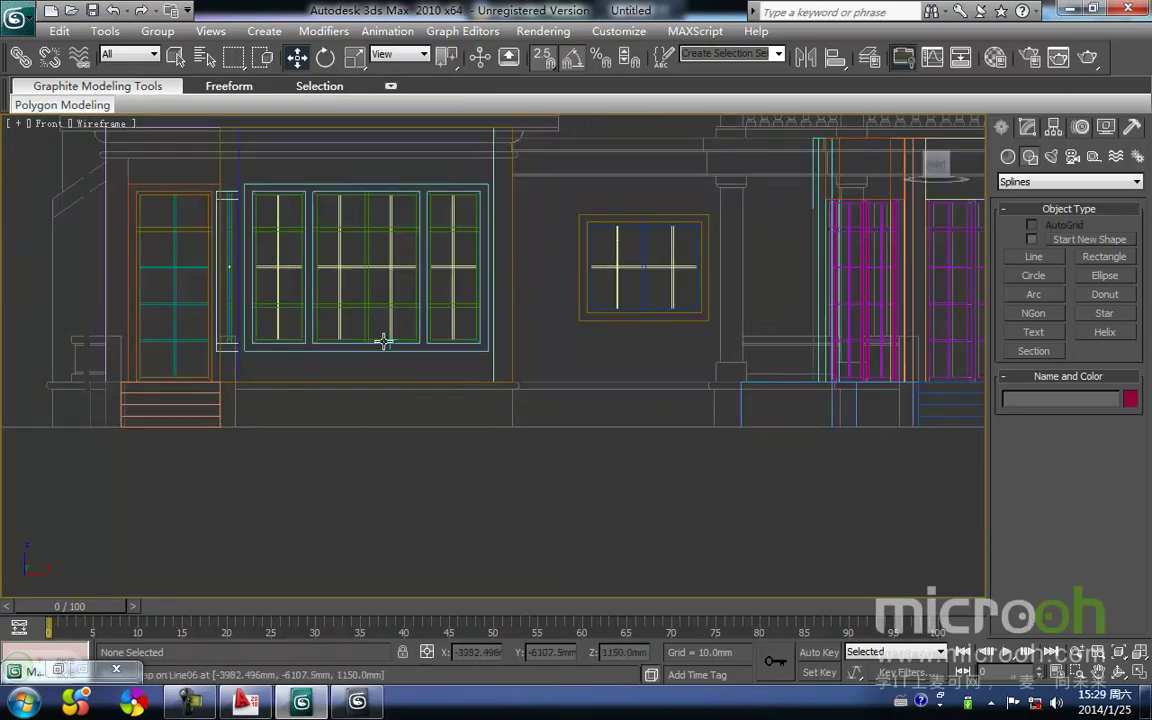
pyautogui.moveTo(581, 403); pyautogui.dragTo(531, 435, button='middle')
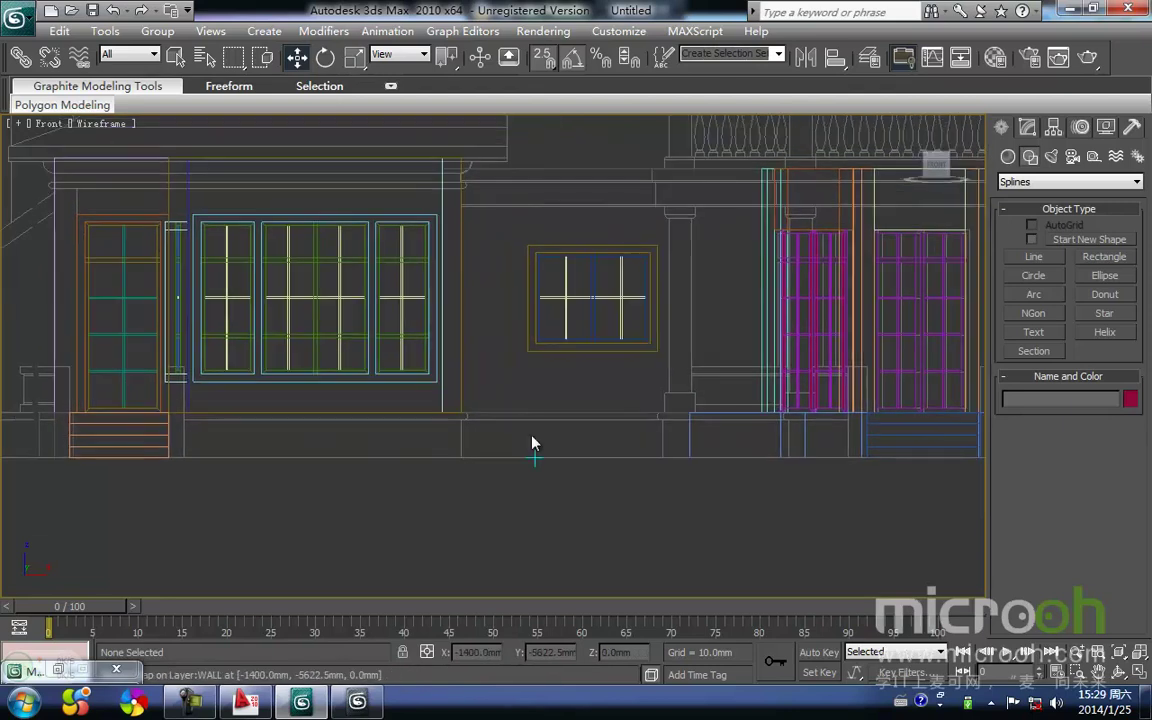
pyautogui.moveTo(470, 458); pyautogui.dragTo(537, 450, button='middle')
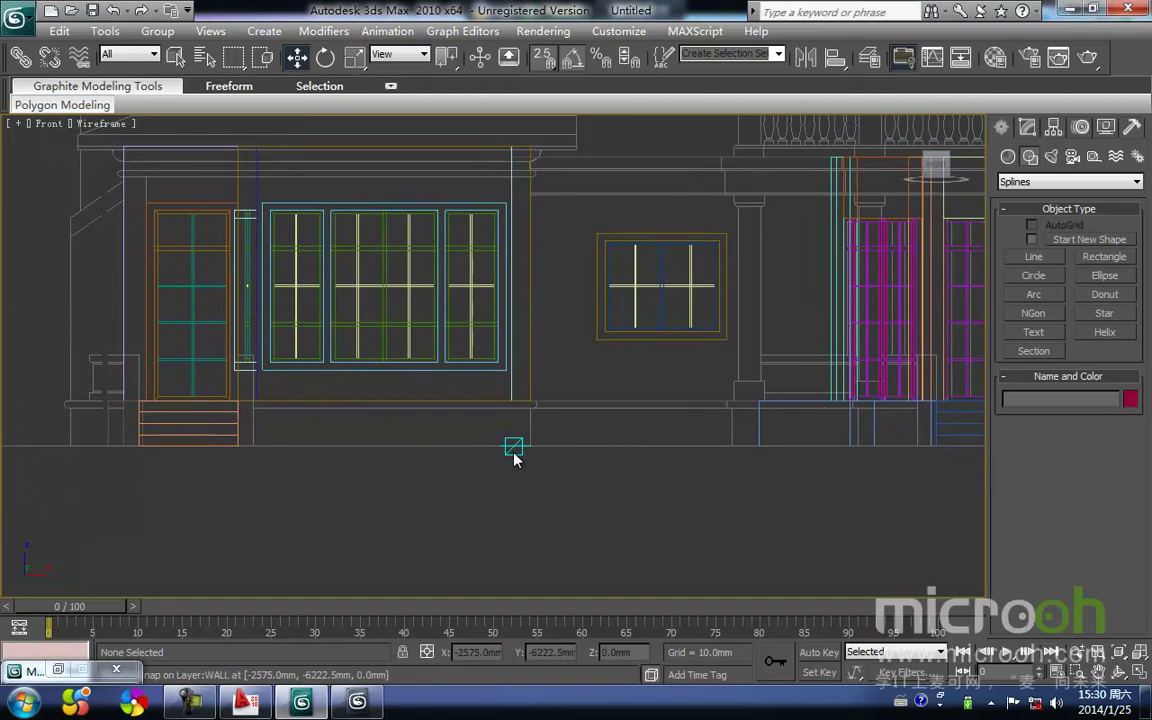
# Inspect the corner pillar between the large and small windows and where its base meets the plinth
pyautogui.keyDown('alt'); pyautogui.moveTo(542, 460); pyautogui.dragTo(500, 490, button='middle'); pyautogui.keyUp('alt')
pyautogui.scroll(6, 418, 258)
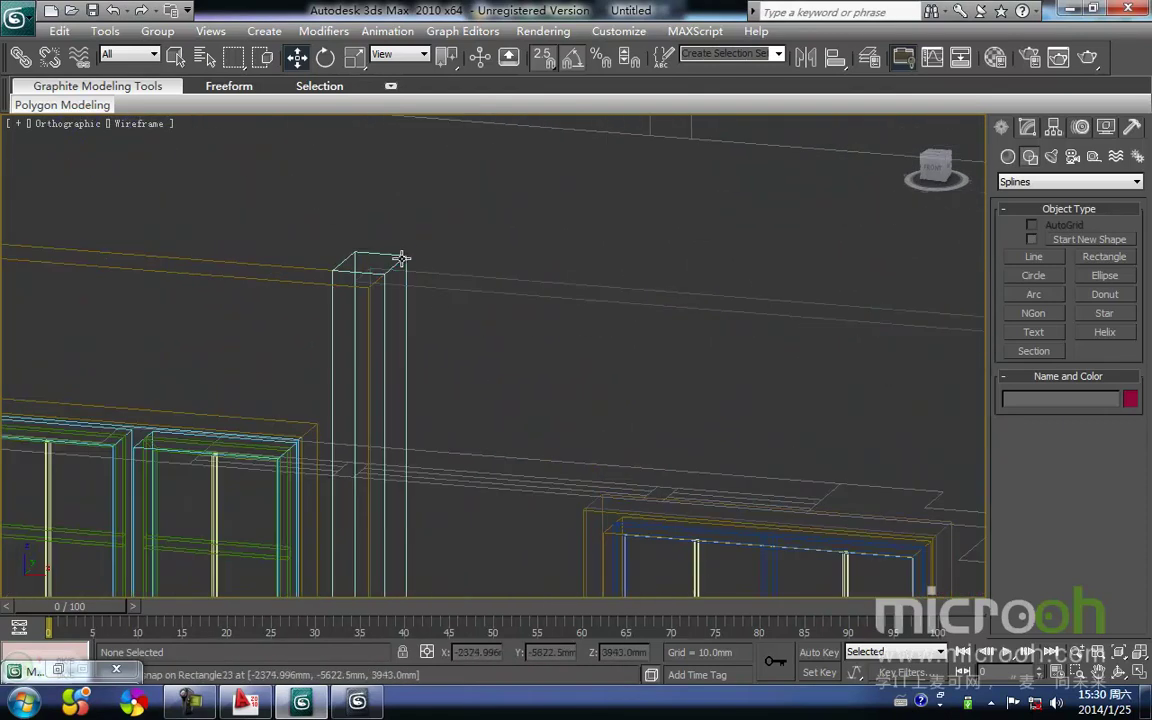
pyautogui.click(397, 266)
pyautogui.press('F3')
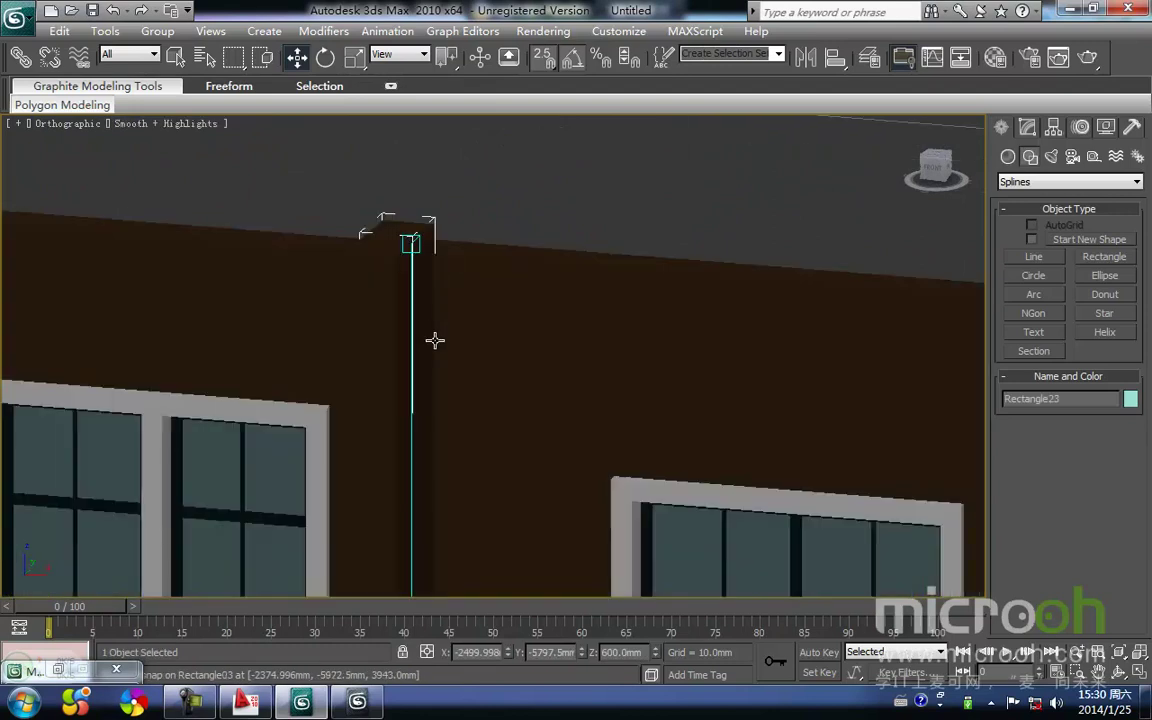
pyautogui.scroll(3, 440, 330)
pyautogui.press('l')
pyautogui.press('z')
pyautogui.moveTo(631, 384); pyautogui.dragTo(646, 215, button='middle')
pyautogui.press('f')
pyautogui.press('z')
pyautogui.moveTo(541, 538); pyautogui.dragTo(618, 363, button='middle')
pyautogui.moveTo(616, 413); pyautogui.dragTo(566, 435, button='middle')
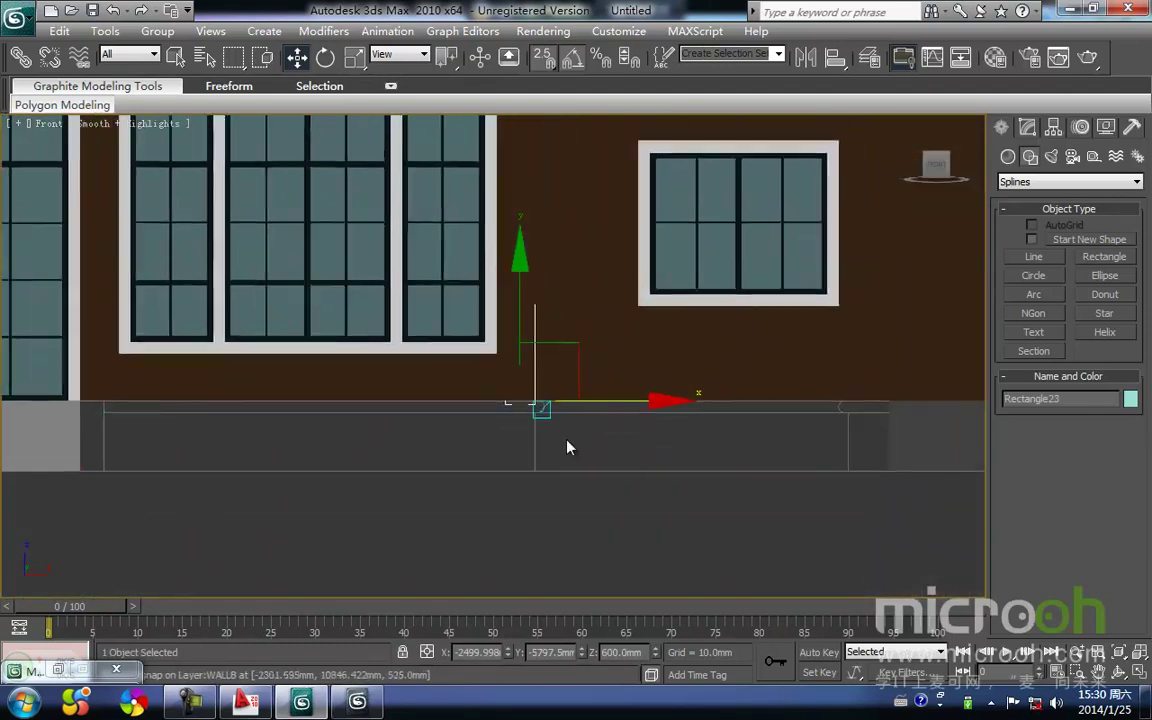
pyautogui.press('F3')
pyautogui.click(576, 441)
# Draw an open line tracing the plinth profile from the moulding's upper arc end, around the 600 mm high base, to the arc's lower end
pyautogui.click(1035, 259)
pyautogui.scroll(5, 570, 353)
pyautogui.scroll(2, 571, 354)
pyautogui.moveTo(587, 323); pyautogui.dragTo(472, 380, button='middle')
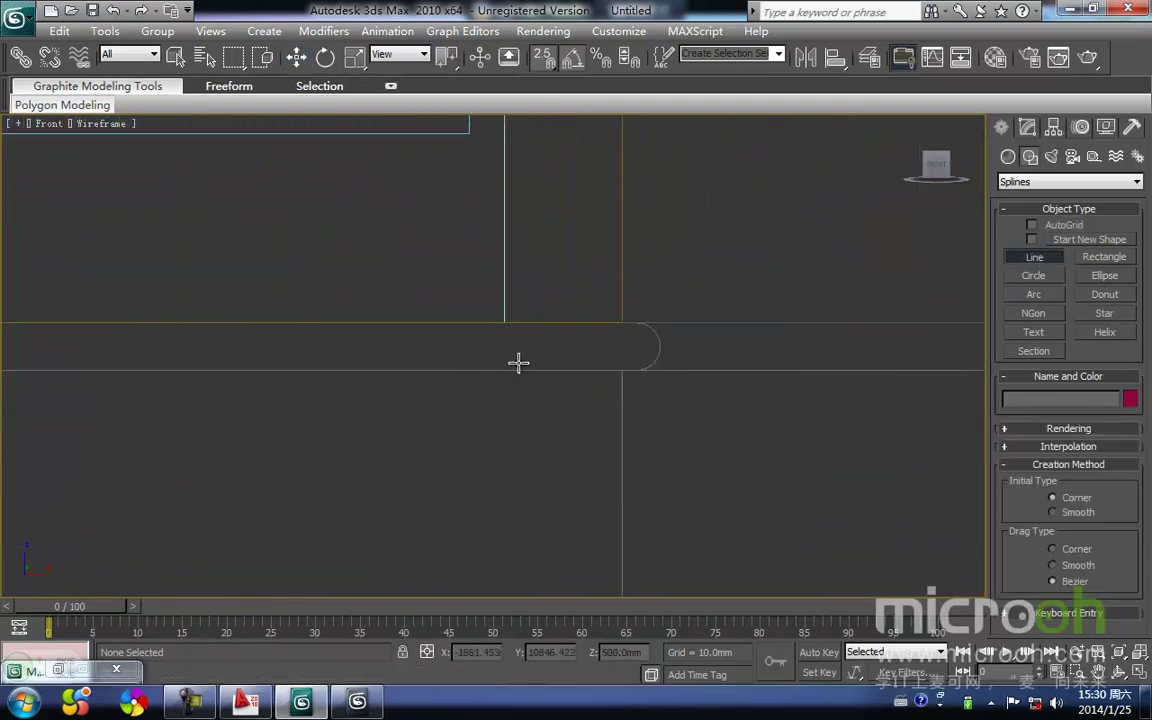
pyautogui.click(635, 325)
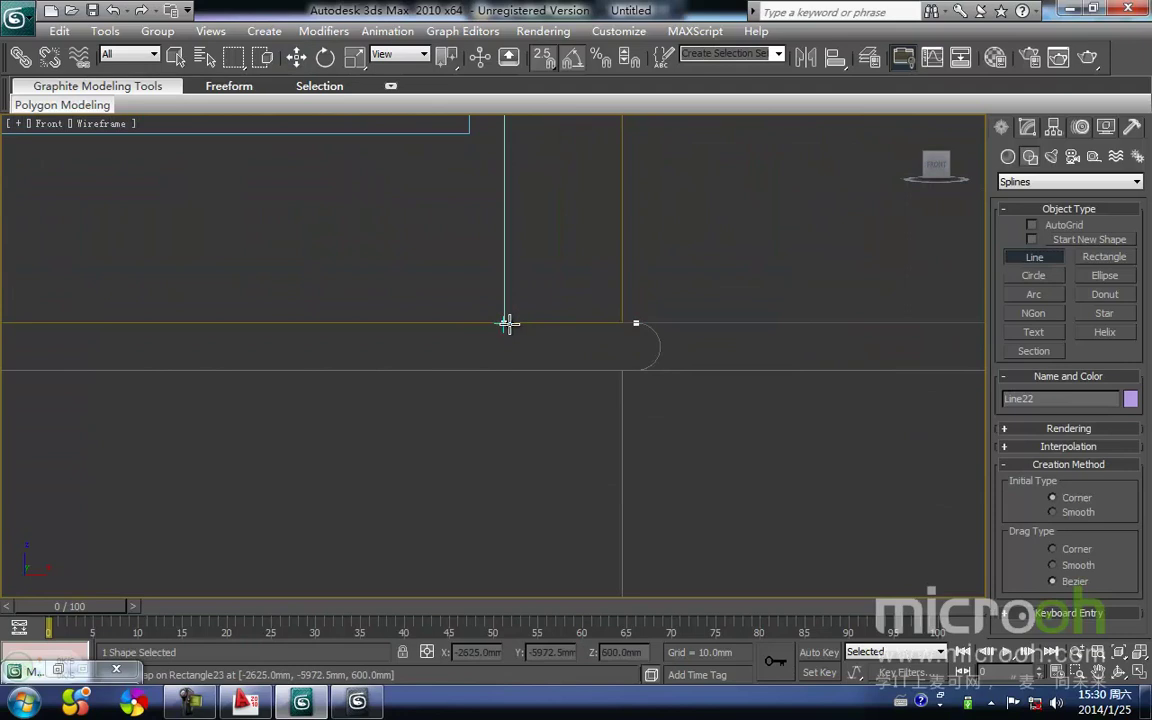
pyautogui.click(505, 323)
pyautogui.press('i')
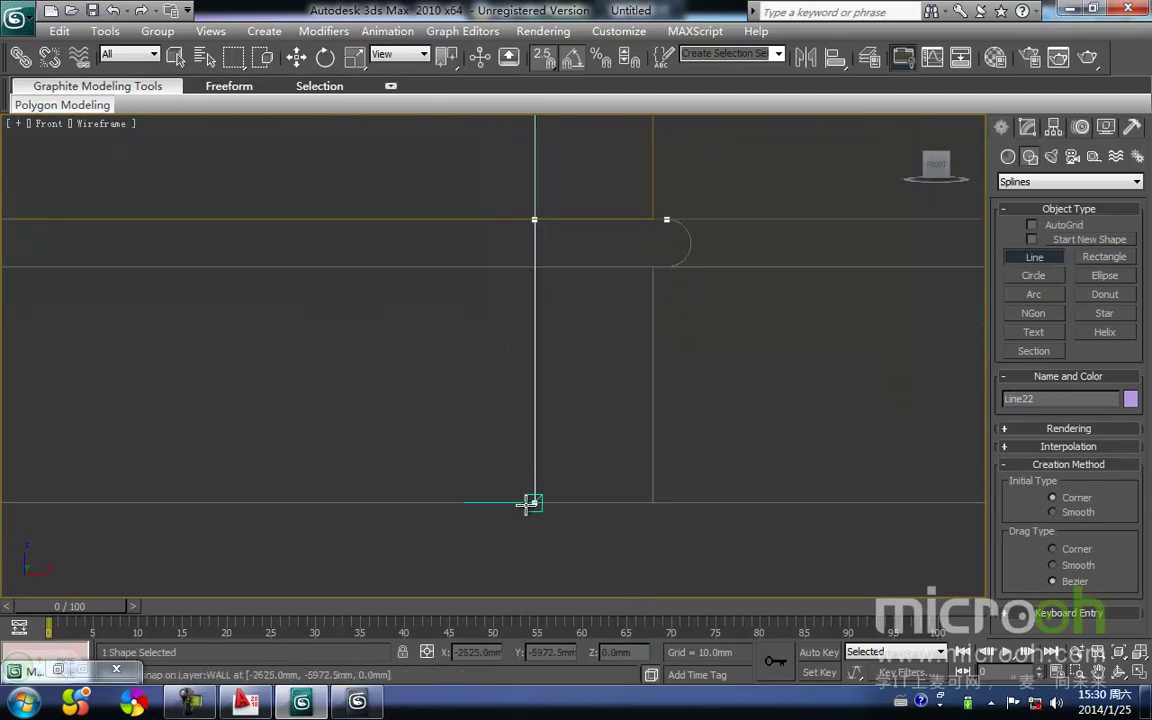
pyautogui.click(653, 503)
pyautogui.click(653, 267)
pyautogui.press('i')
pyautogui.scroll(3, 482, 368)
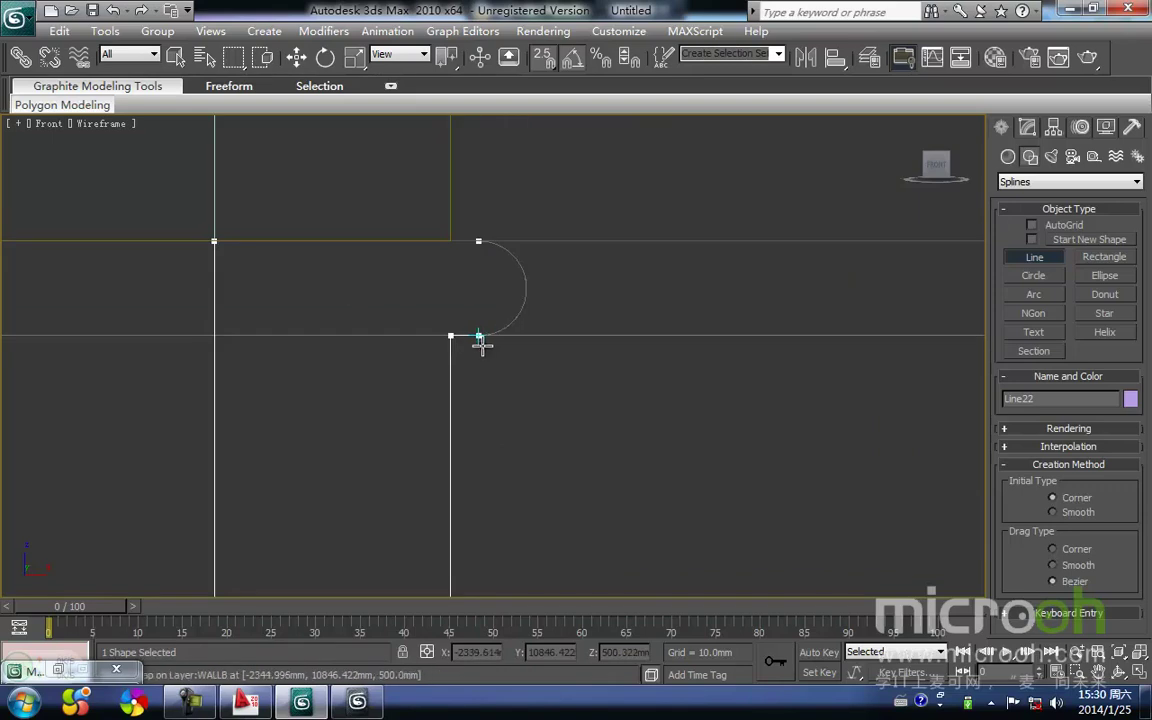
pyautogui.rightClick(480, 342)
pyautogui.press('w')
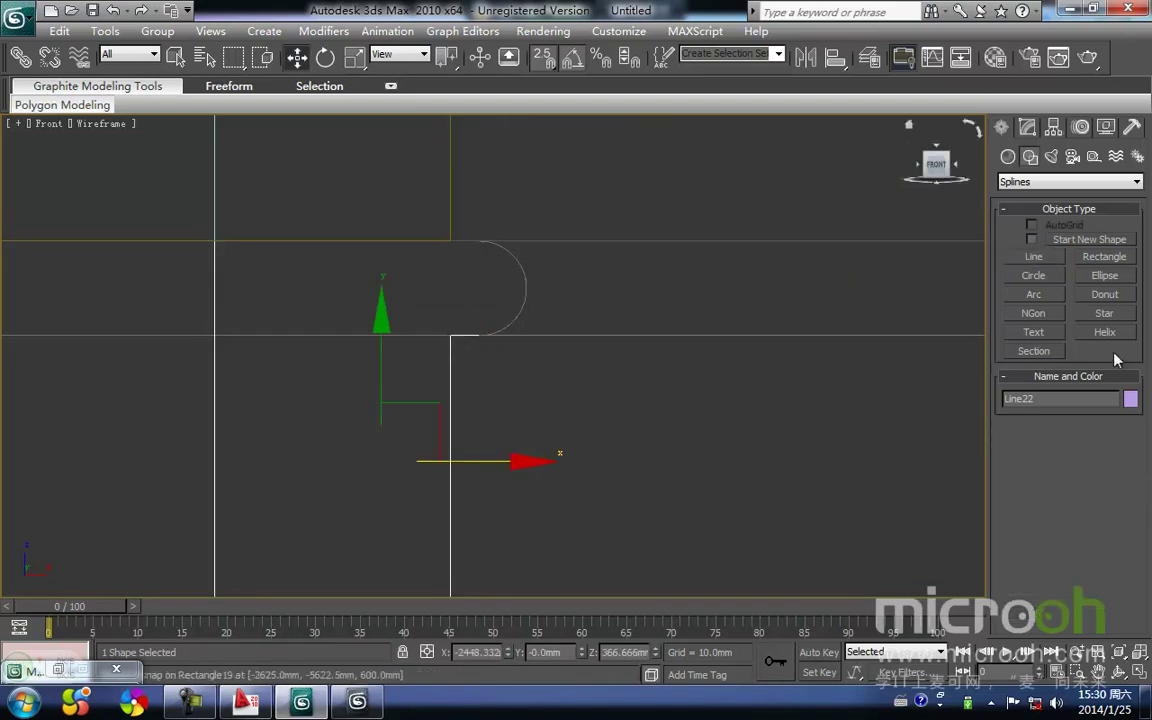
# Draw an arc in the profile shape following the moulding's rounded end between its upper and lower arc ends
pyautogui.click(1053, 294)
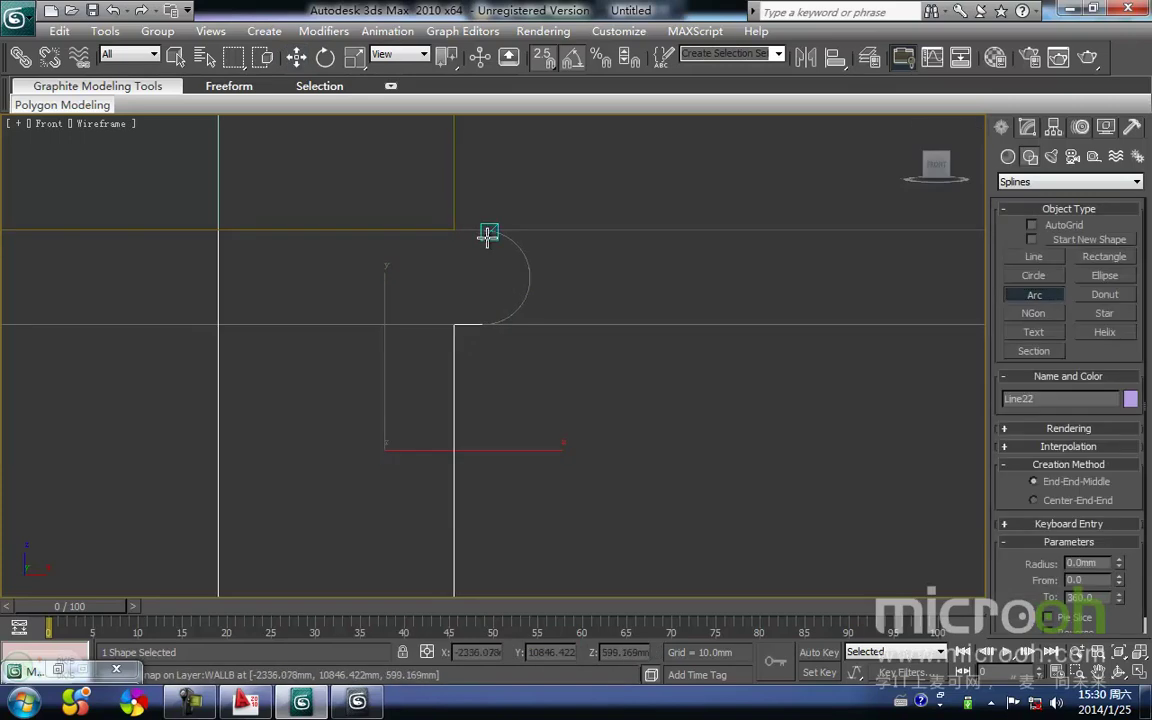
pyautogui.moveTo(484, 235); pyautogui.dragTo(484, 325)
pyautogui.click(530, 268)
pyautogui.press('w')
pyautogui.click(584, 338)
pyautogui.moveTo(557, 331); pyautogui.dragTo(561, 337, button='middle')
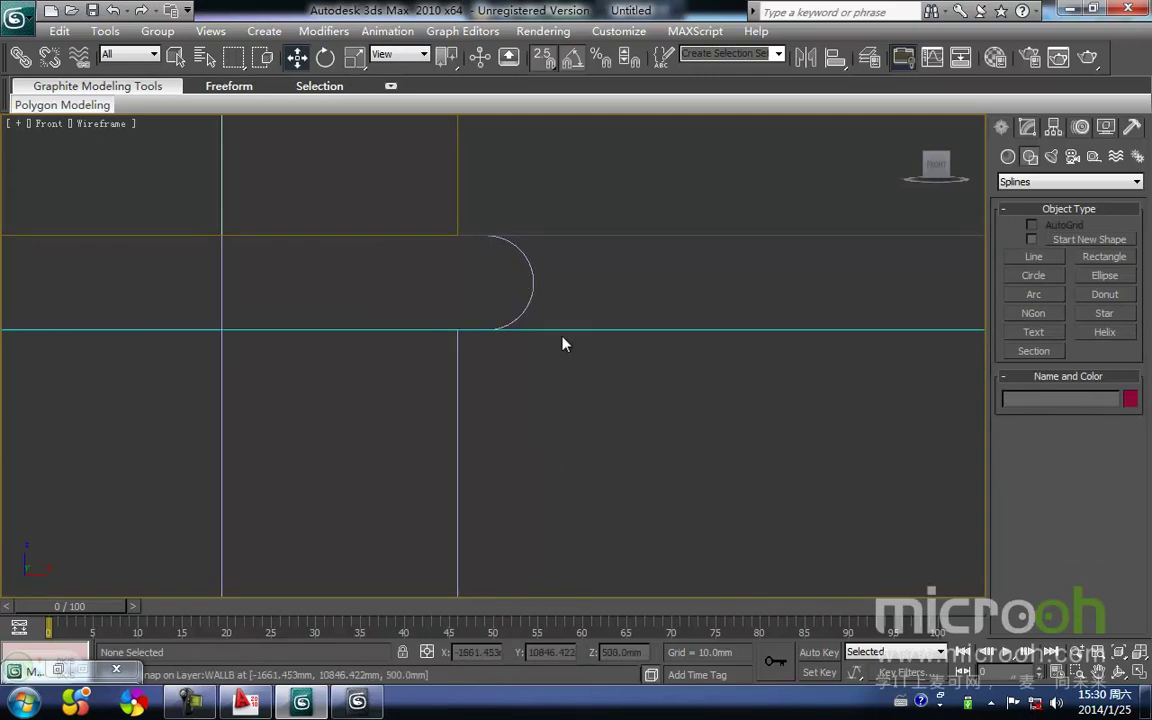
# Isolate the plinth profile shape in the front view, with its rounded moulding end in close-up
pyautogui.click(456, 331)
pyautogui.scroll(-2, 452, 329)
pyautogui.moveTo(453, 329); pyautogui.dragTo(463, 326, button='middle')
pyautogui.hotkey('alt', 'q')
pyautogui.moveTo(577, 242); pyautogui.dragTo(556, 322, button='middle')
pyautogui.scroll(5, 556, 322)
pyautogui.scroll(2, 522, 320)
# Snap the end vertex of the profile's upper edge onto the arc's upper end
pyautogui.press('1')
pyautogui.moveTo(500, 296); pyautogui.dragTo(464, 229)
pyautogui.press('space')
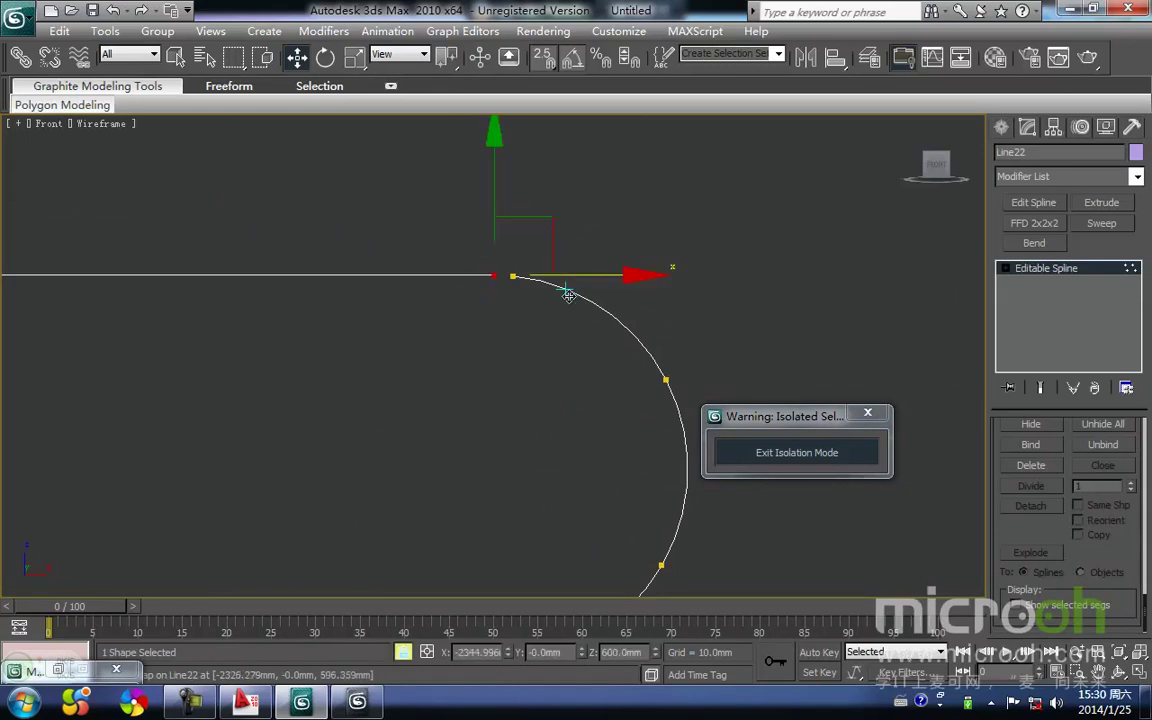
pyautogui.scroll(3, 530, 306)
pyautogui.moveTo(527, 306); pyautogui.dragTo(455, 412, button='middle')
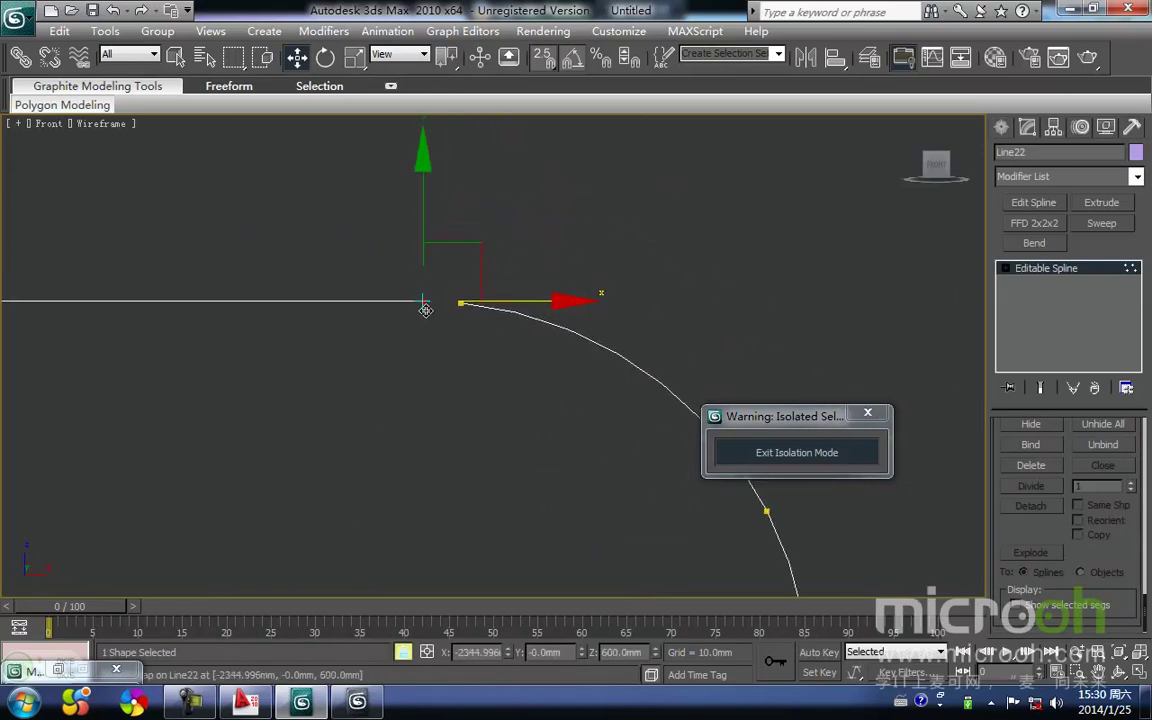
pyautogui.moveTo(449, 310); pyautogui.dragTo(457, 308)
pyautogui.press('space')
pyautogui.click(478, 430)
# Snap the end vertex of the short lower edge onto the arc's lower end
pyautogui.moveTo(478, 432); pyautogui.dragTo(495, 240, button='middle')
pyautogui.scroll(-5, 443, 378)
pyautogui.moveTo(470, 488); pyautogui.dragTo(498, 365, button='middle')
pyautogui.scroll(6, 498, 363)
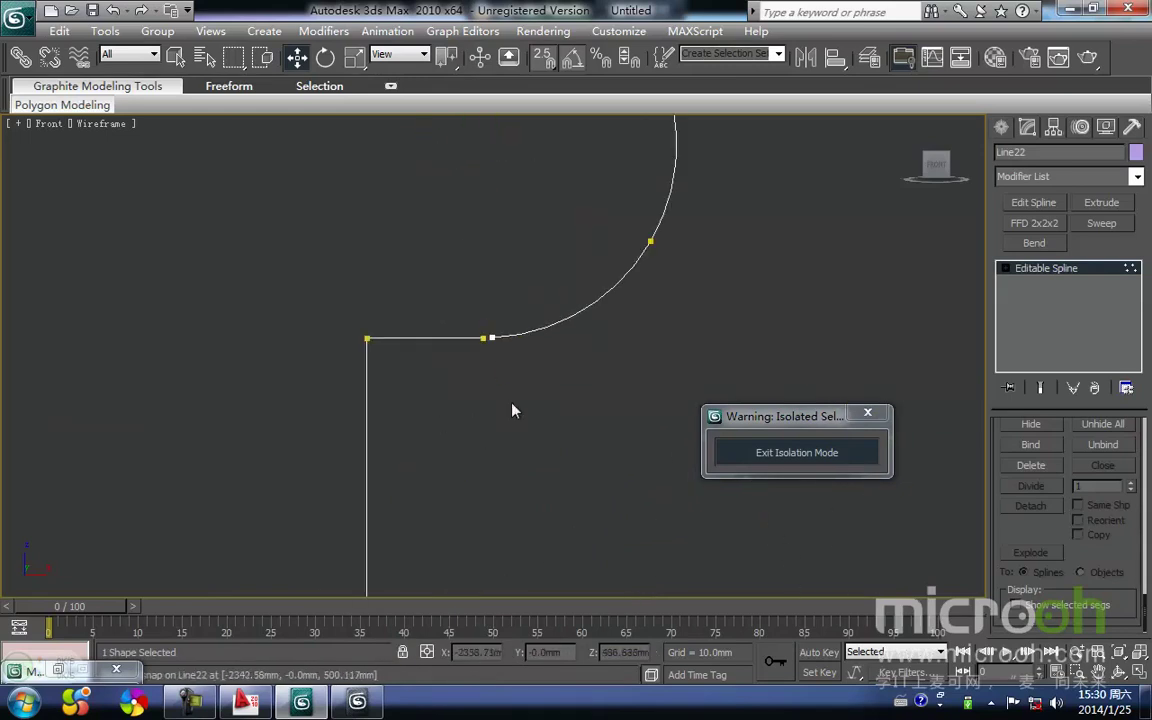
pyautogui.press('space')
pyautogui.moveTo(478, 325)
pyautogui.mouseDown()
pyautogui.moveTo(446, 286)
pyautogui.moveTo(489, 321)
pyautogui.mouseUp()
pyautogui.press('space')
pyautogui.click(493, 350)
# Weld the coincident line and arc vertices at both ends of the moulding's arc
pyautogui.moveTo(494, 352); pyautogui.dragTo(492, 409, button='middle')
pyautogui.moveTo(514, 400); pyautogui.dragTo(433, 293)
pyautogui.rightClick(469, 363)
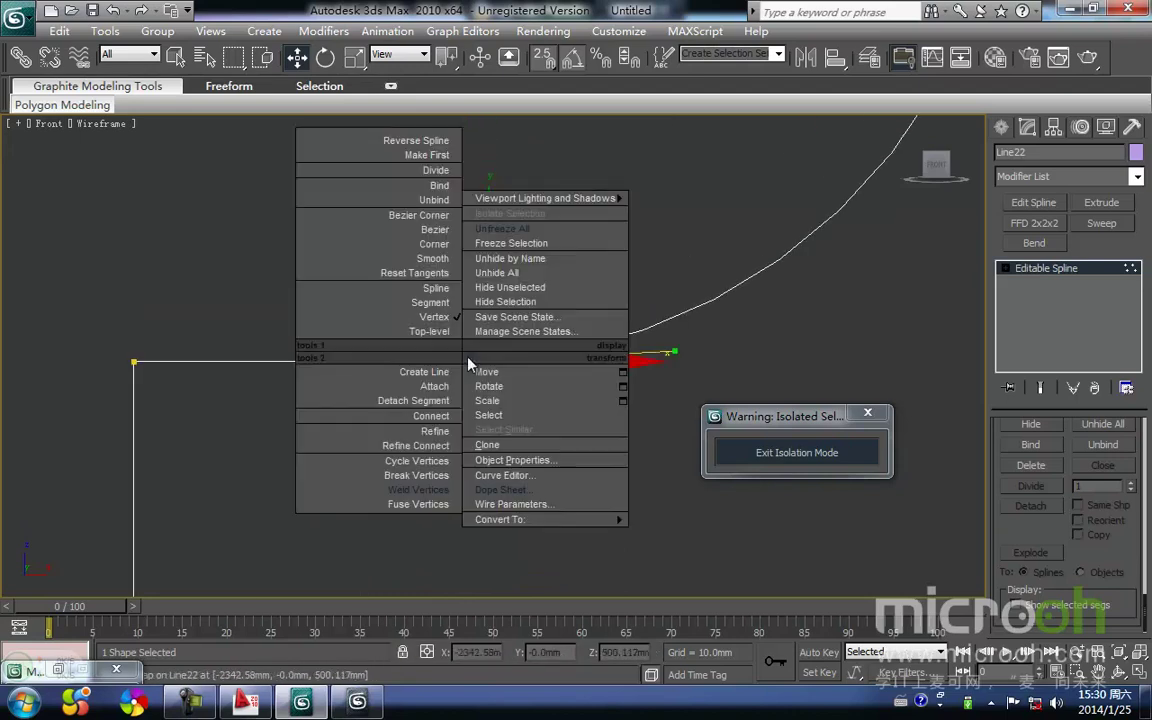
pyautogui.scroll(-3, 475, 303)
pyautogui.scroll(-3, 489, 300)
pyautogui.moveTo(485, 222); pyautogui.dragTo(481, 364, button='middle')
pyautogui.moveTo(506, 309); pyautogui.dragTo(465, 255)
pyautogui.rightClick(479, 277)
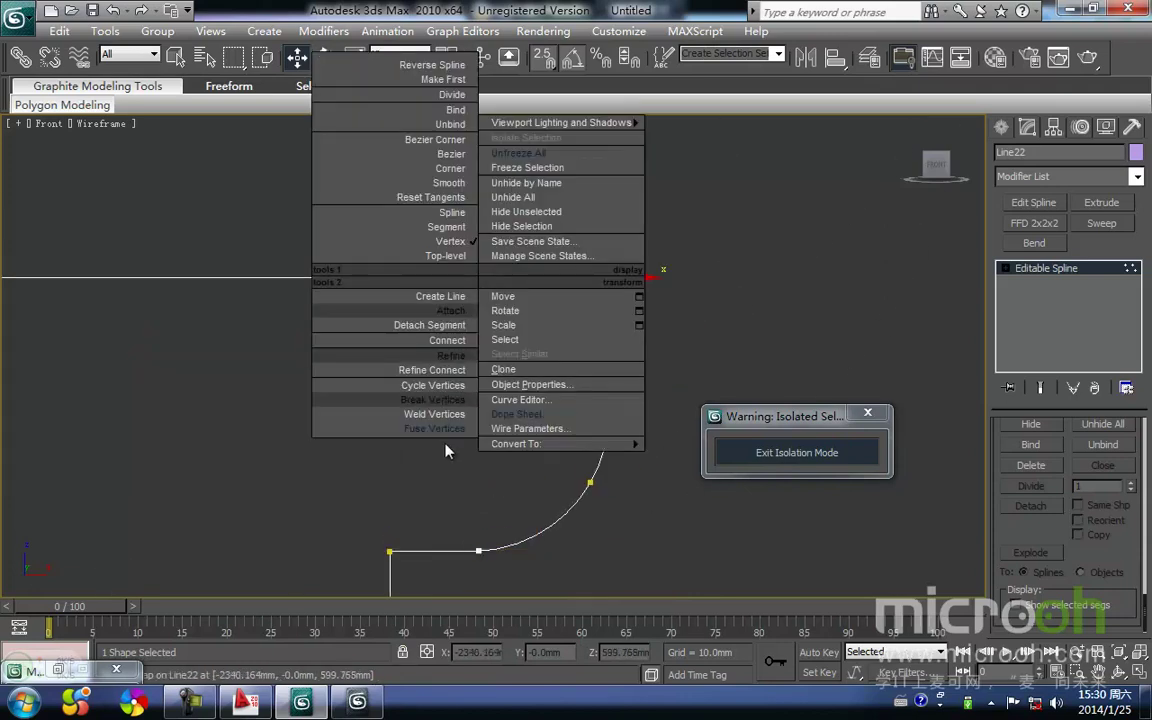
pyautogui.click(440, 430)
pyautogui.moveTo(457, 394); pyautogui.dragTo(484, 337, button='middle')
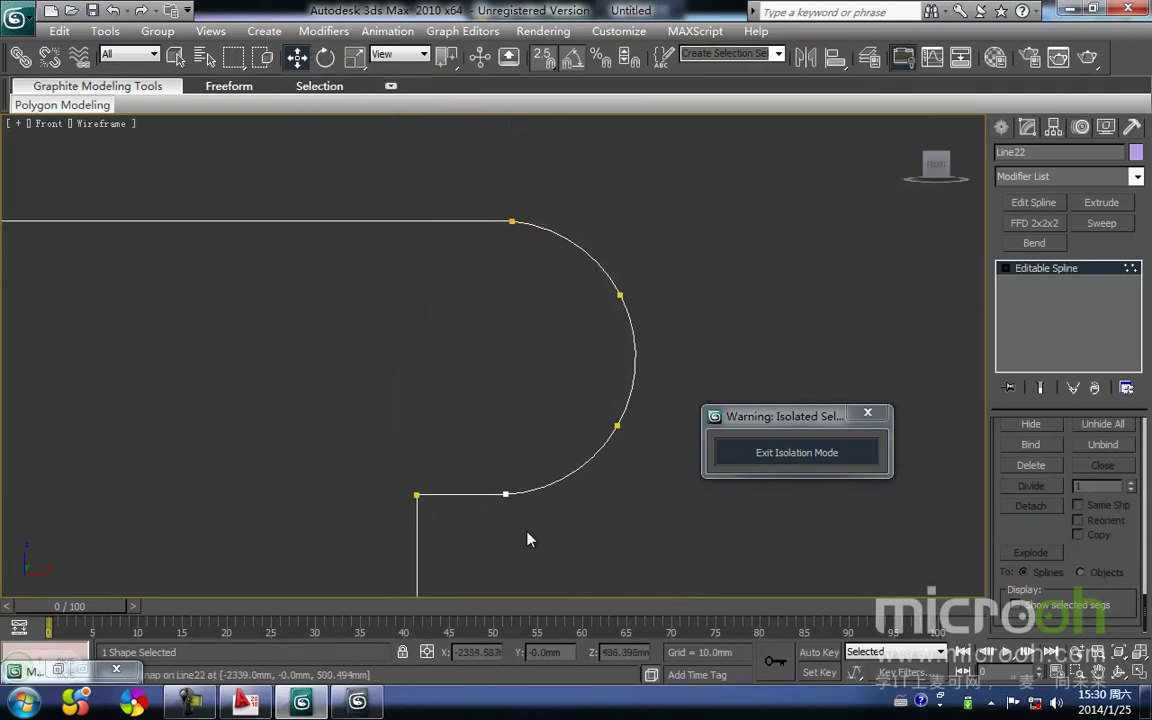
pyautogui.scroll(-10, 478, 463)
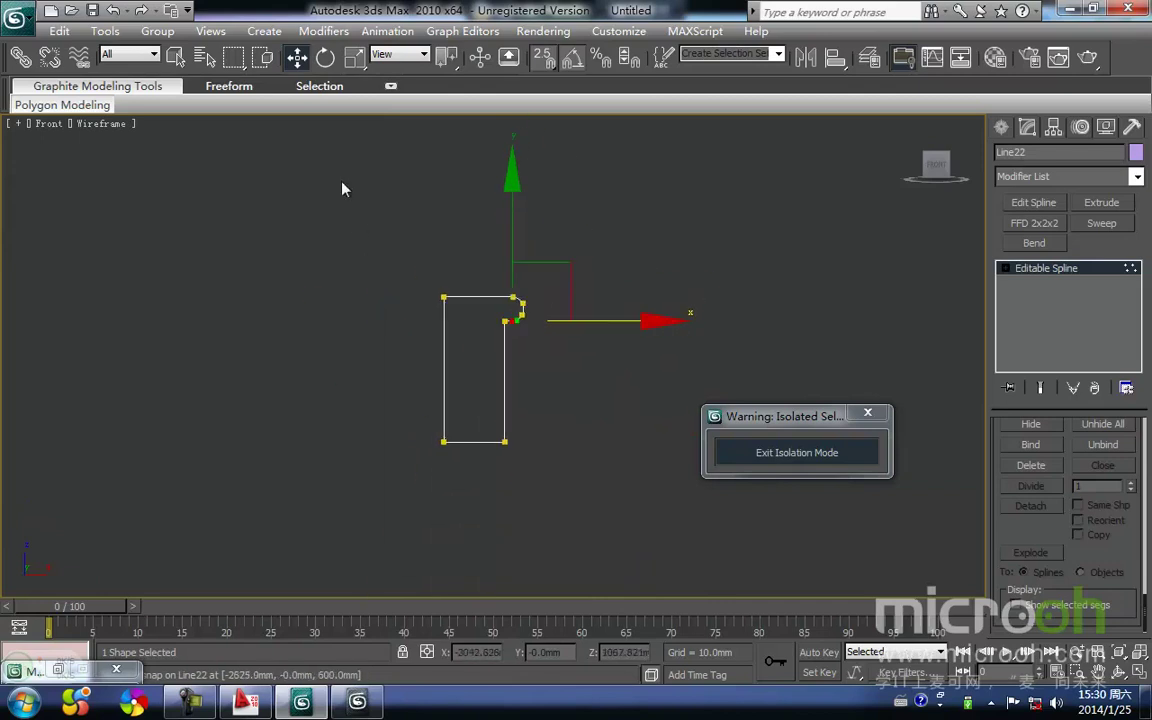
pyautogui.rightClick(486, 388)
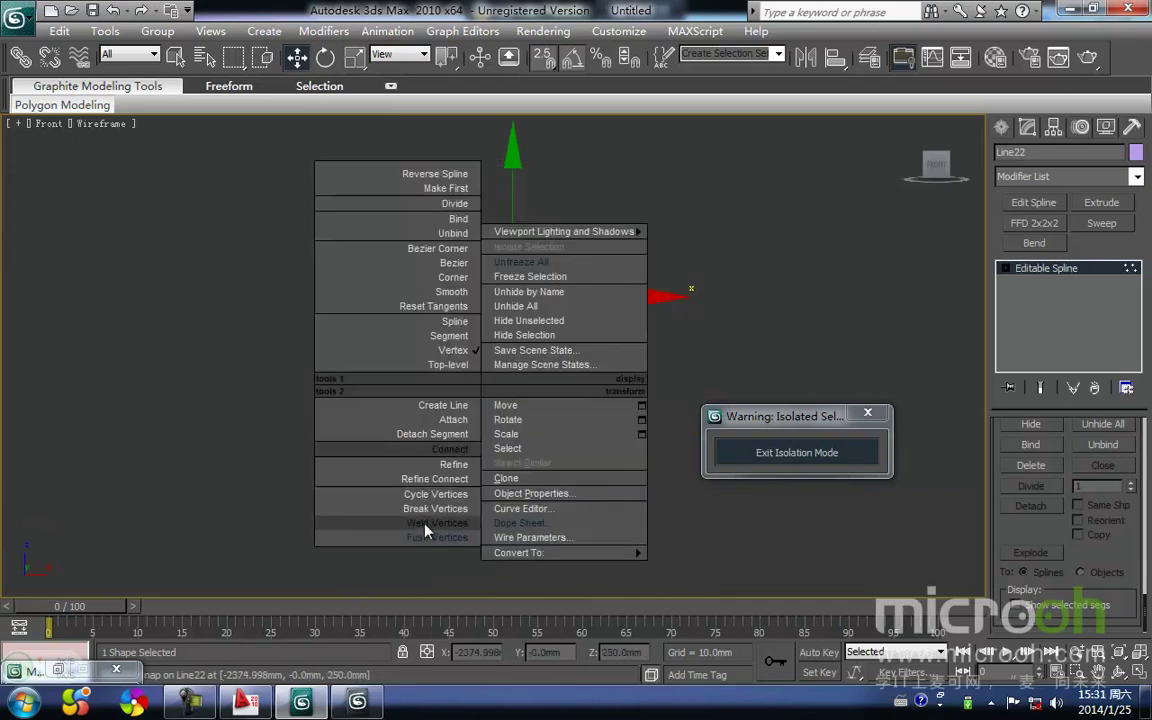
pyautogui.click(424, 537)
# Level the arc's end vertices with the profile's adjoining horizontal edges and exit isolation mode
pyautogui.scroll(10, 506, 411)
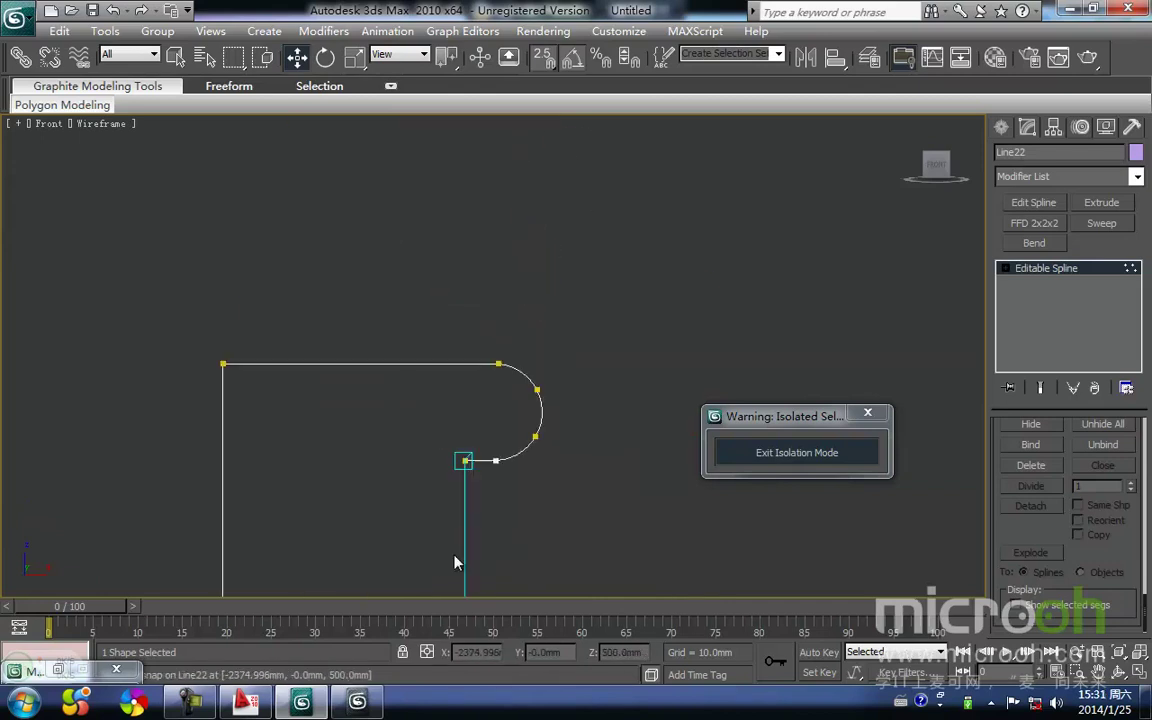
pyautogui.moveTo(493, 308); pyautogui.dragTo(576, 345, button='middle')
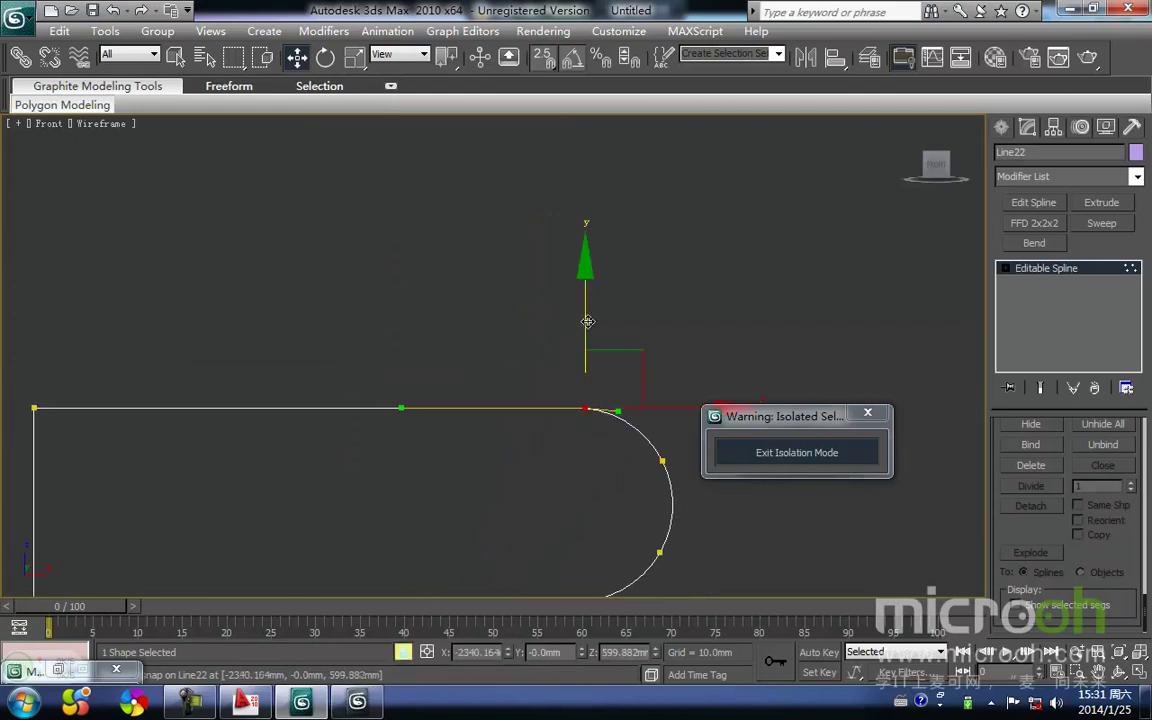
pyautogui.moveTo(507, 468); pyautogui.dragTo(587, 403, button='middle')
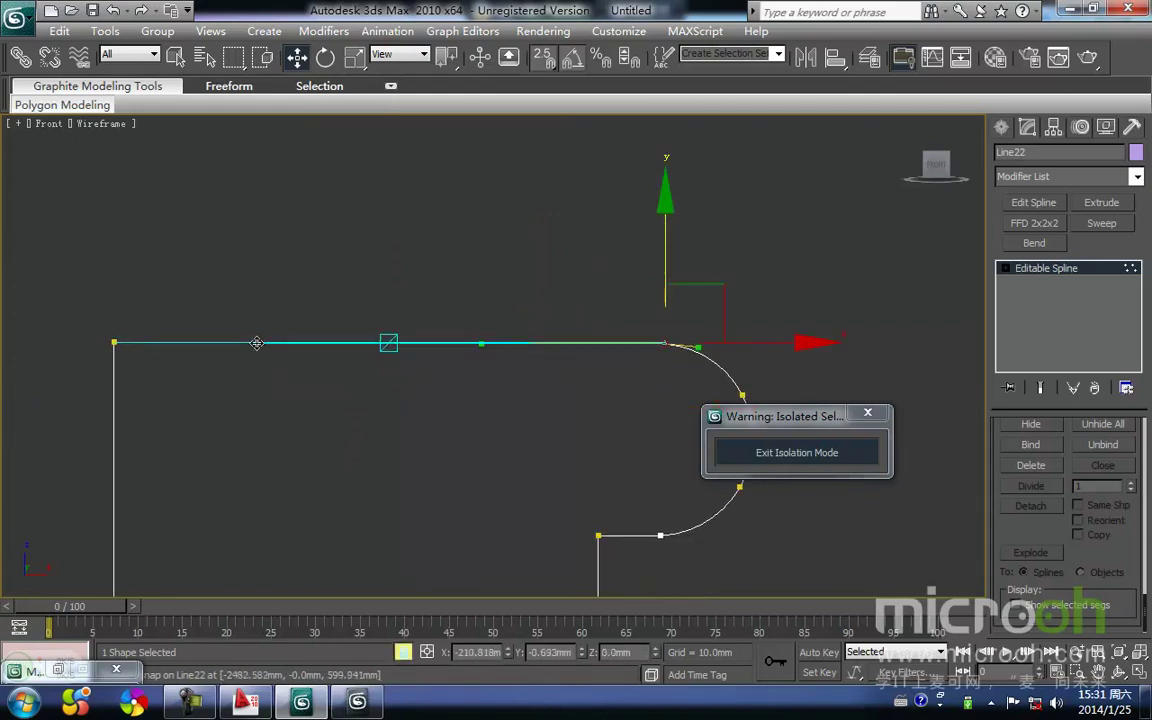
pyautogui.moveTo(447, 432); pyautogui.dragTo(353, 285, button='middle')
pyautogui.moveTo(592, 444); pyautogui.dragTo(507, 382)
pyautogui.press('space')
pyautogui.press('space')
pyautogui.click(540, 457)
pyautogui.moveTo(546, 471); pyautogui.dragTo(548, 443, button='middle')
pyautogui.press('1')
pyautogui.click(636, 447)
pyautogui.click(768, 454)
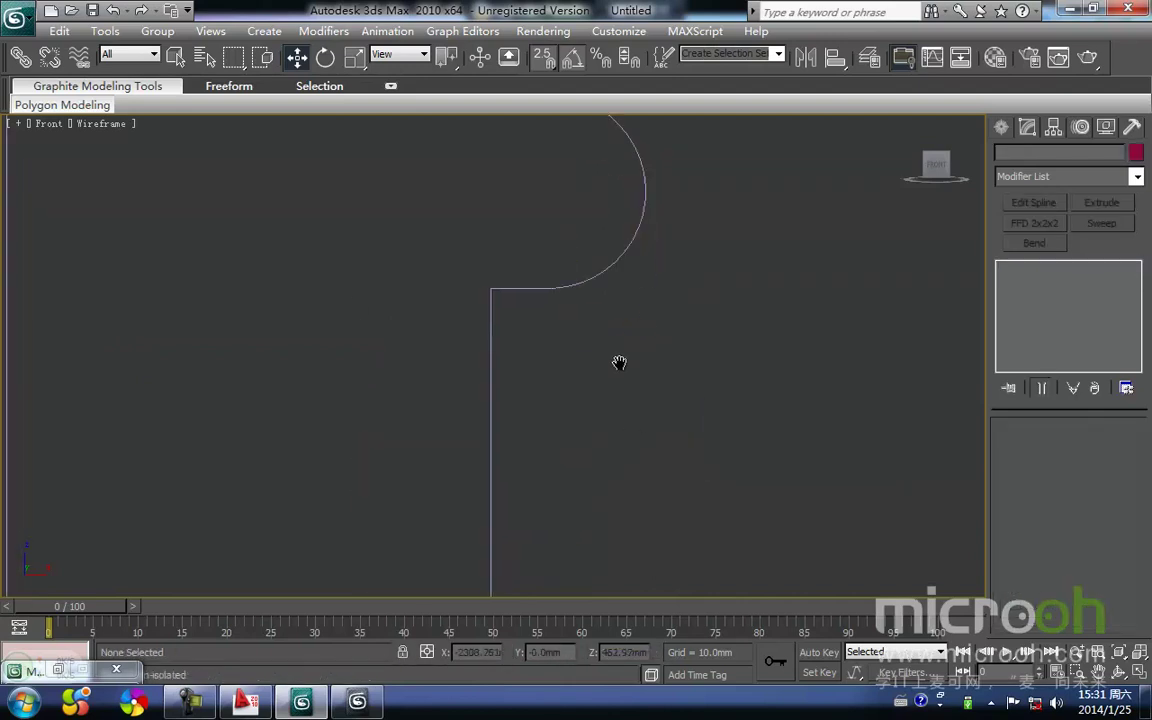
# Examine how the plinth moulding runs along the whole front elevation, including the stairs, columns and side terrace
pyautogui.scroll(-4, 589, 330)
pyautogui.scroll(-3, 548, 373)
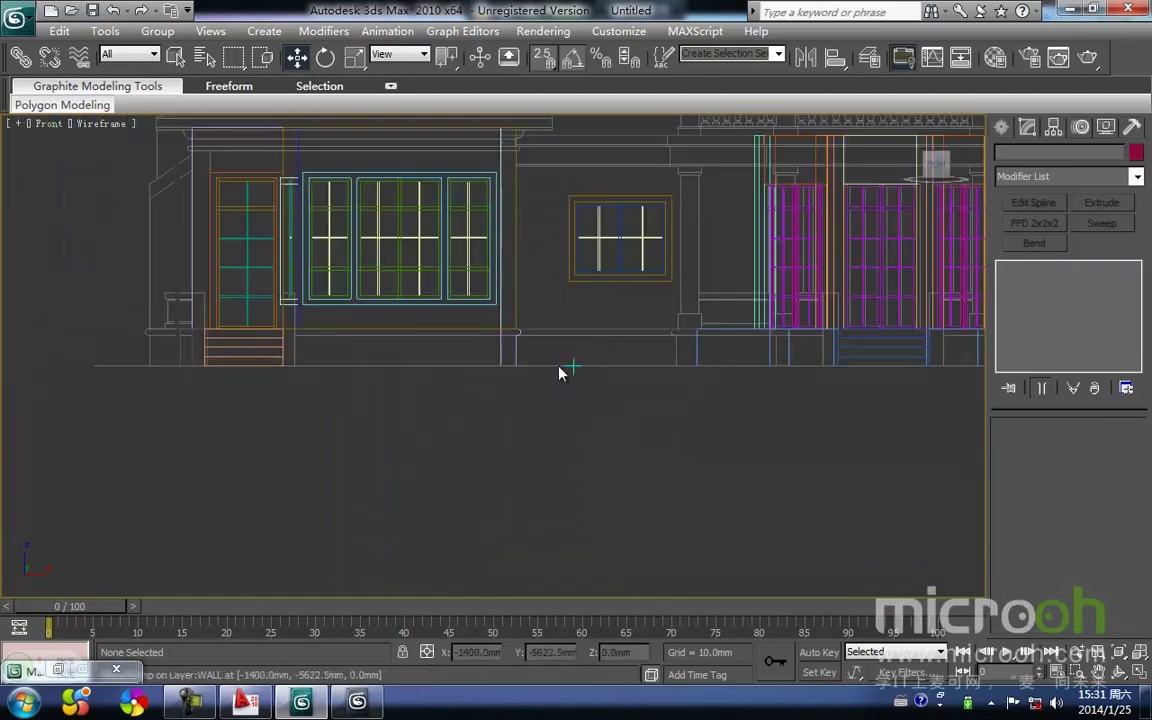
pyautogui.moveTo(557, 372)
pyautogui.mouseDown(button='middle')
pyautogui.moveTo(494, 443)
pyautogui.moveTo(494, 400)
pyautogui.moveTo(473, 462)
pyautogui.moveTo(471, 429)
pyautogui.mouseUp(button='middle')
pyautogui.scroll(2, 494, 443)
pyautogui.press('F3')
pyautogui.scroll(-4, 494, 404)
pyautogui.press('F3')
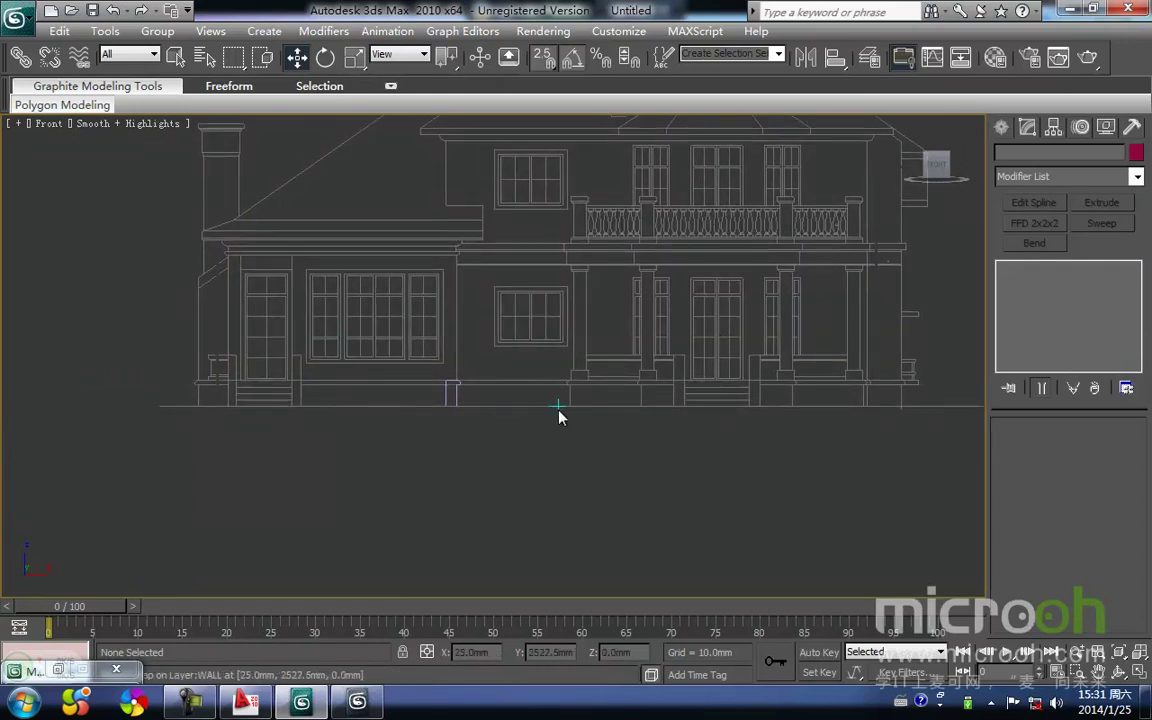
pyautogui.scroll(2, 532, 407)
pyautogui.moveTo(638, 419); pyautogui.dragTo(492, 428, button='middle')
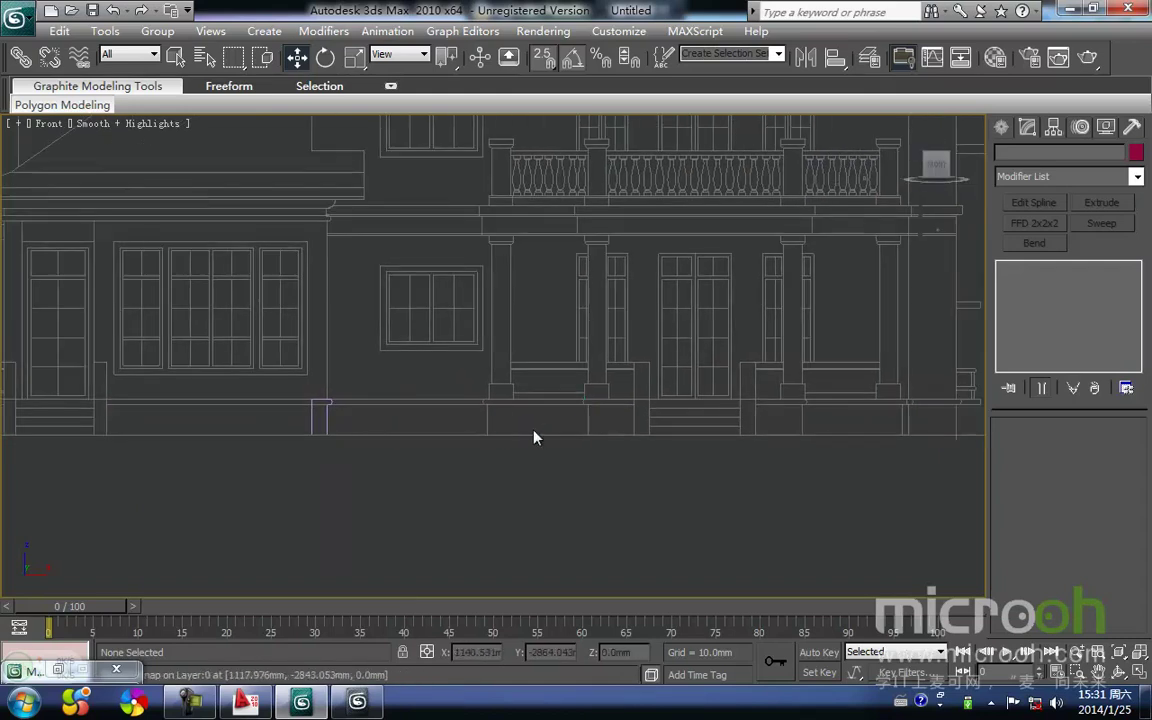
pyautogui.moveTo(578, 434); pyautogui.dragTo(493, 441, button='middle')
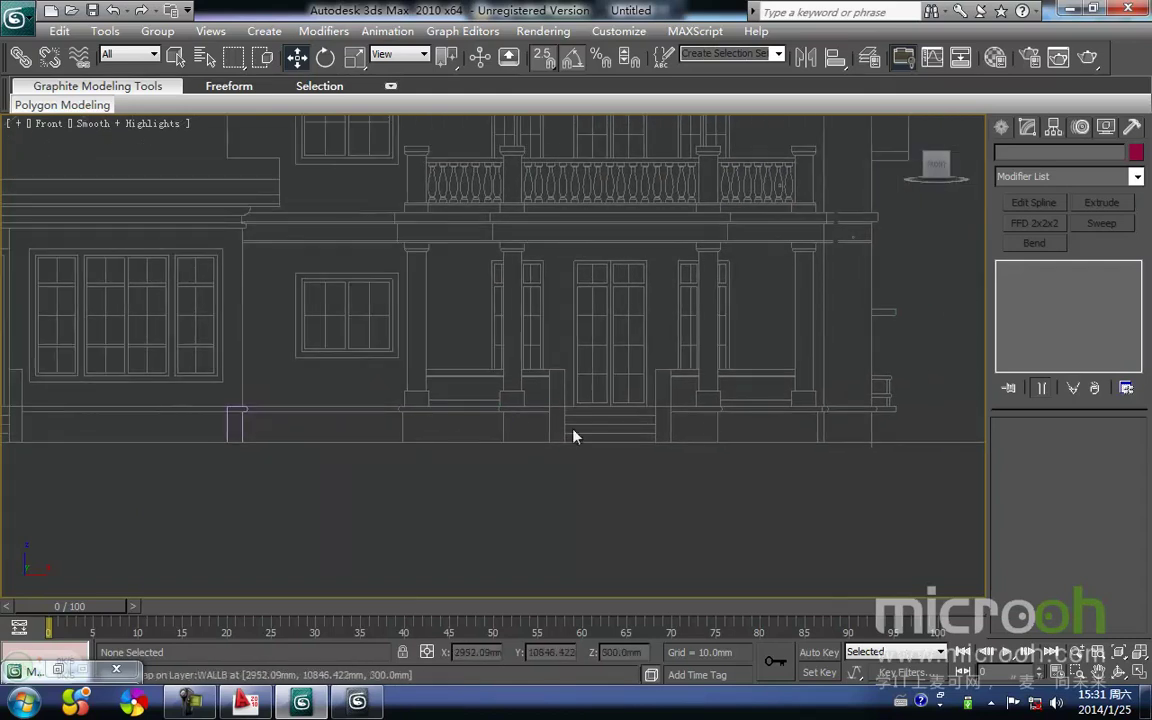
pyautogui.moveTo(730, 429); pyautogui.dragTo(751, 417, button='middle')
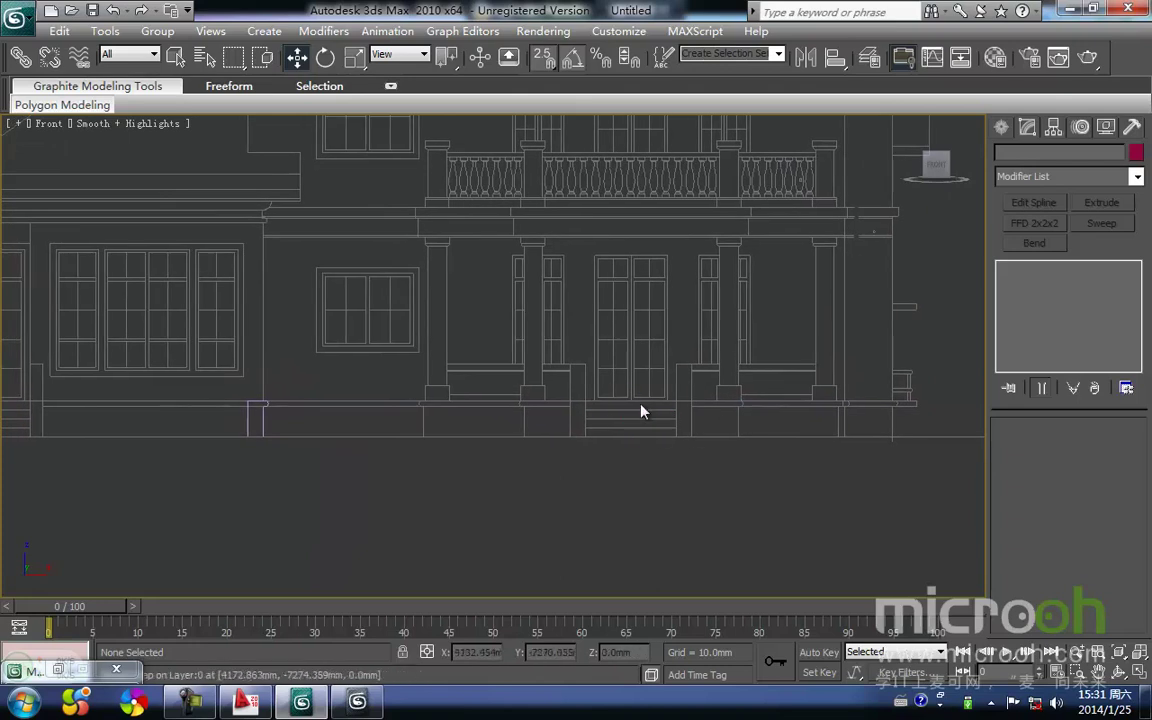
pyautogui.moveTo(171, 481); pyautogui.dragTo(495, 478, button='middle')
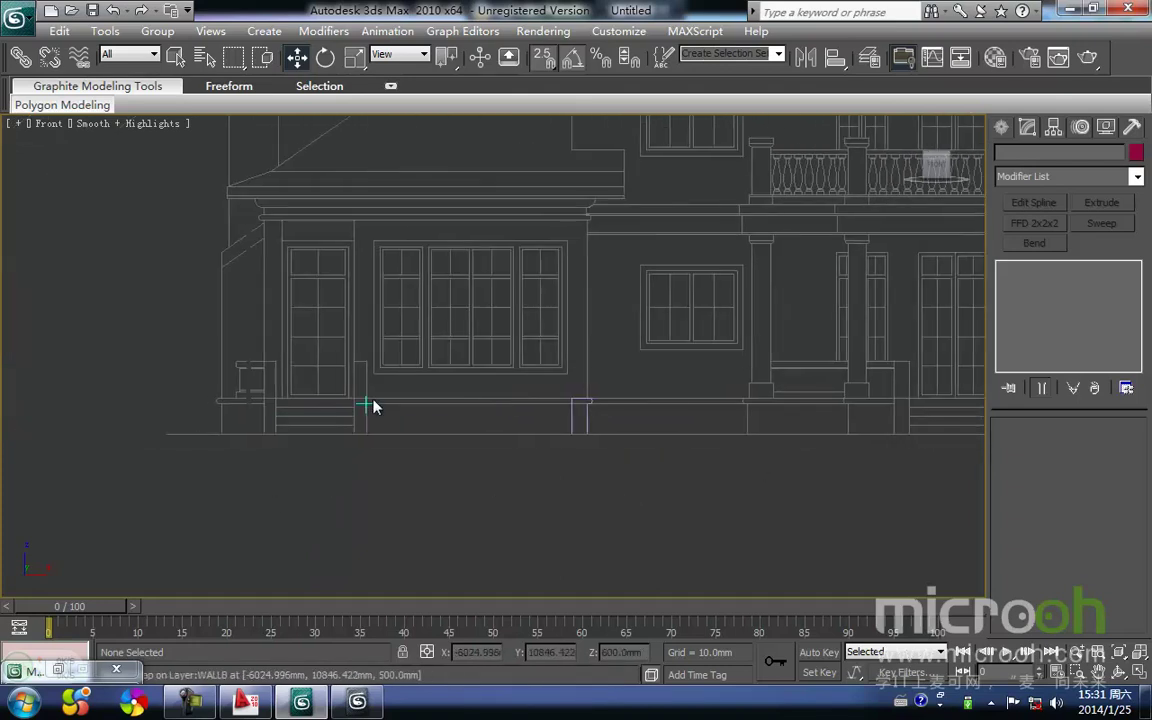
pyautogui.moveTo(417, 455)
pyautogui.mouseDown(button='middle')
pyautogui.moveTo(419, 404)
pyautogui.moveTo(517, 398)
pyautogui.mouseUp(button='middle')
# Unhide the scene geometry and show the side terrace area in the top view
pyautogui.hotkey('shift', 'g')
pyautogui.press('t')
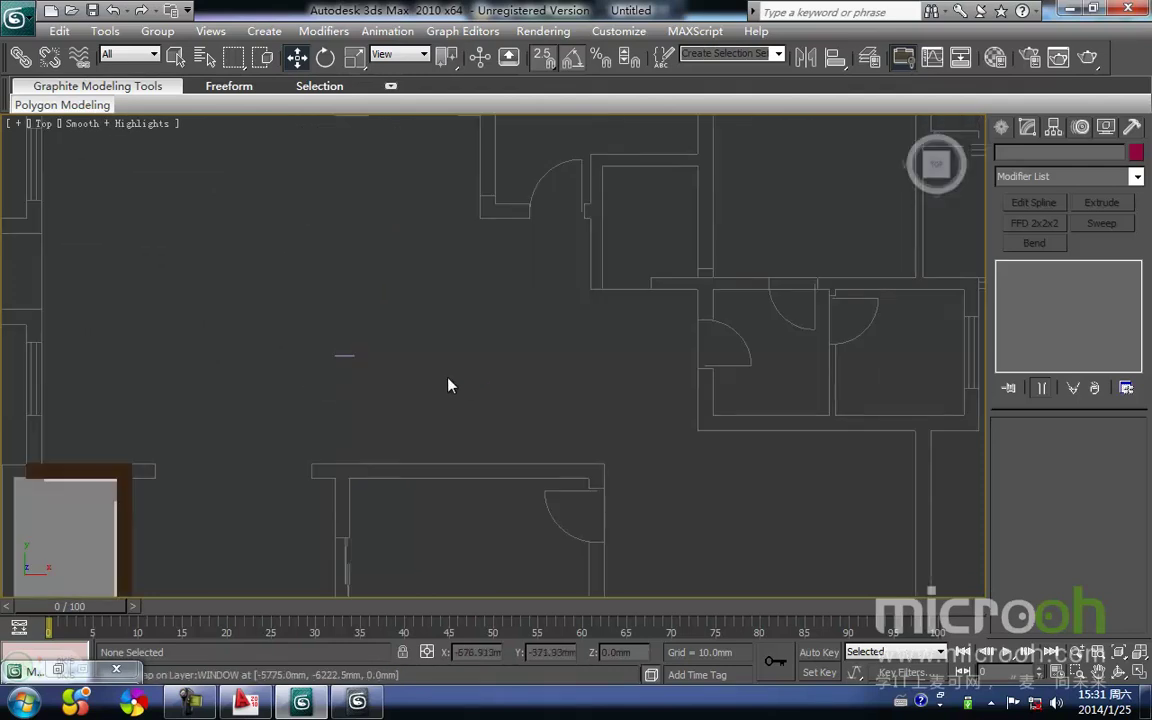
pyautogui.press('z')
pyautogui.scroll(3, 345, 333)
pyautogui.moveTo(273, 388); pyautogui.dragTo(432, 280, button='middle')
# Draw an open line in the top wireframe view from the wall beside the door, around the side terrace's outer corners, to the side stairs
pyautogui.click(1001, 127)
pyautogui.click(1036, 259)
pyautogui.scroll(3, 432, 280)
pyautogui.moveTo(345, 216); pyautogui.dragTo(378, 260, button='middle')
pyautogui.scroll(3, 380, 272)
pyautogui.moveTo(386, 317)
pyautogui.mouseDown(button='middle')
pyautogui.moveTo(423, 438)
pyautogui.moveTo(478, 309)
pyautogui.moveTo(507, 378)
pyautogui.mouseUp(button='middle')
pyautogui.press('F3')
pyautogui.scroll(3, 478, 309)
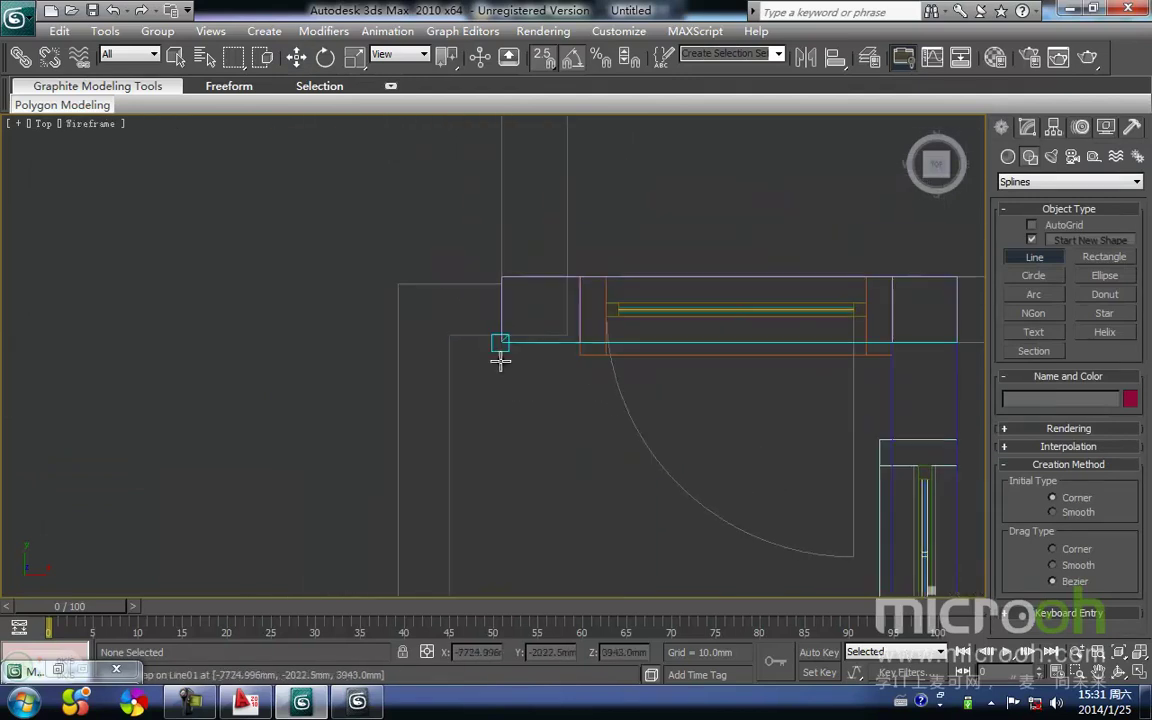
pyautogui.click(501, 336)
pyautogui.click(450, 336)
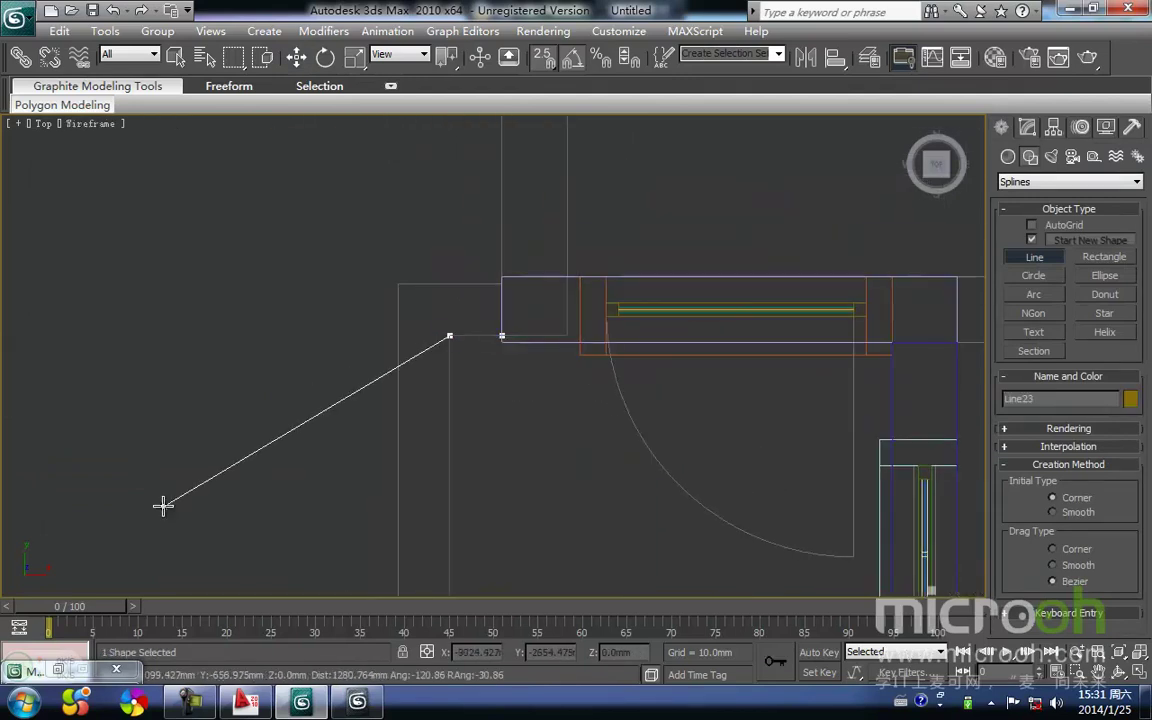
pyautogui.press('i')
pyautogui.scroll(-3, 525, 437)
pyautogui.press('i')
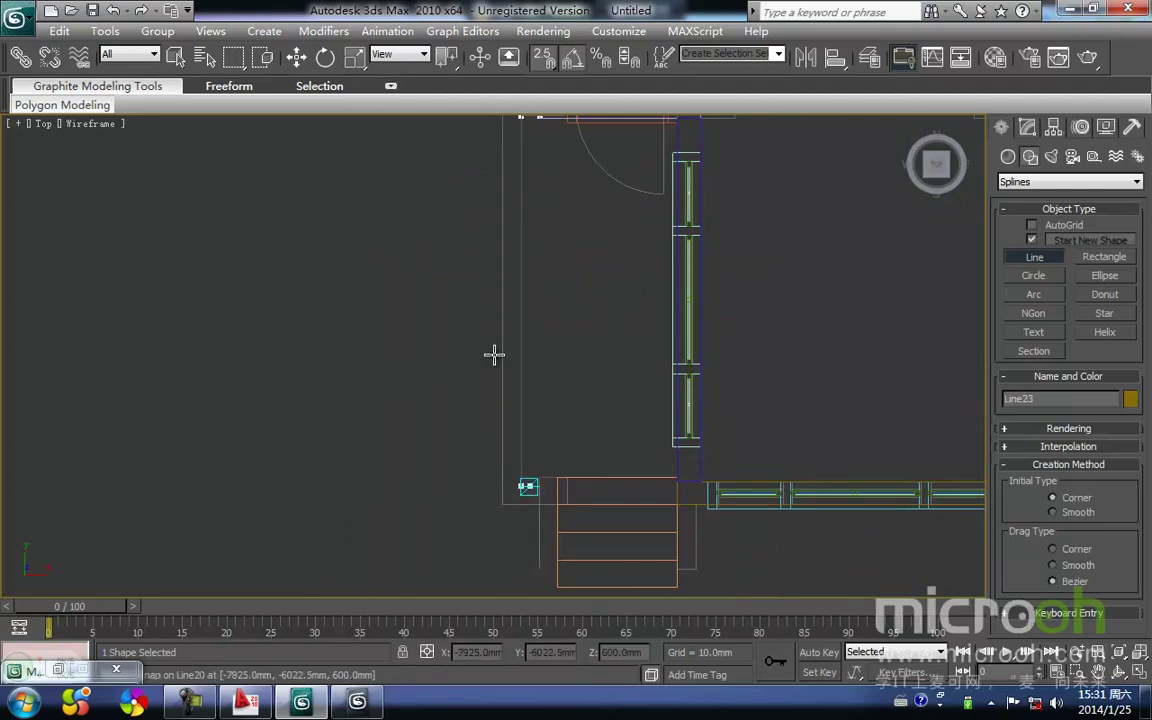
pyautogui.scroll(5, 522, 488)
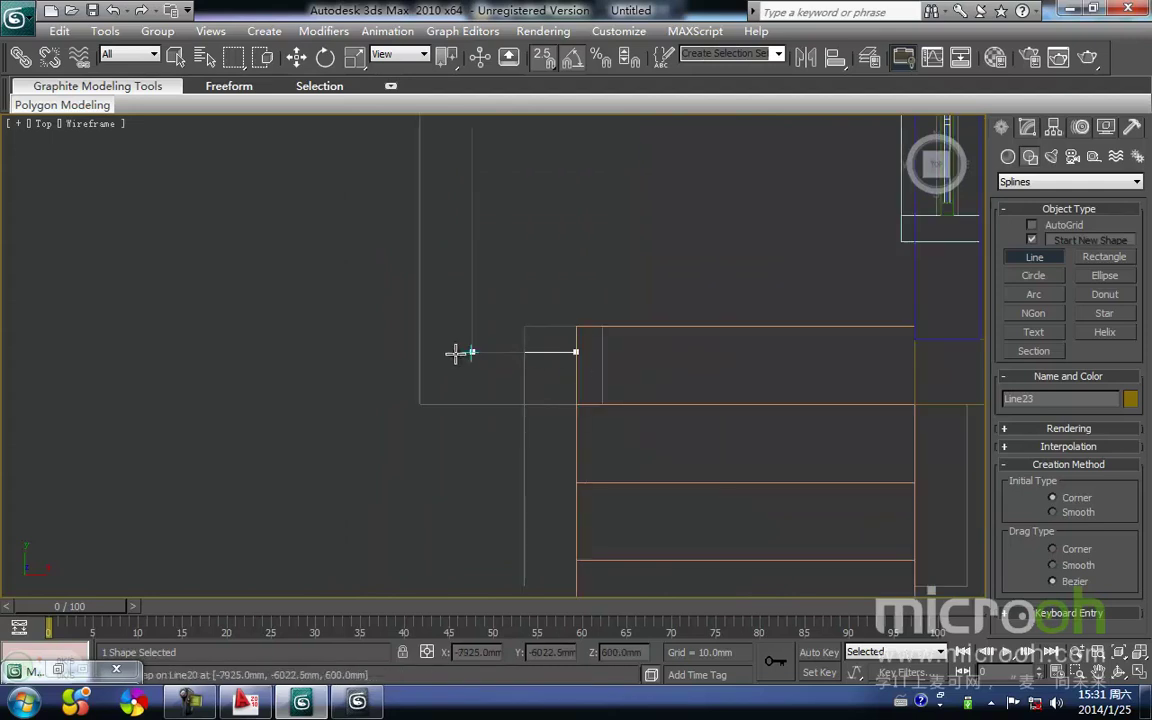
pyautogui.scroll(-3, 511, 367)
pyautogui.moveTo(512, 581); pyautogui.dragTo(504, 352, button='middle')
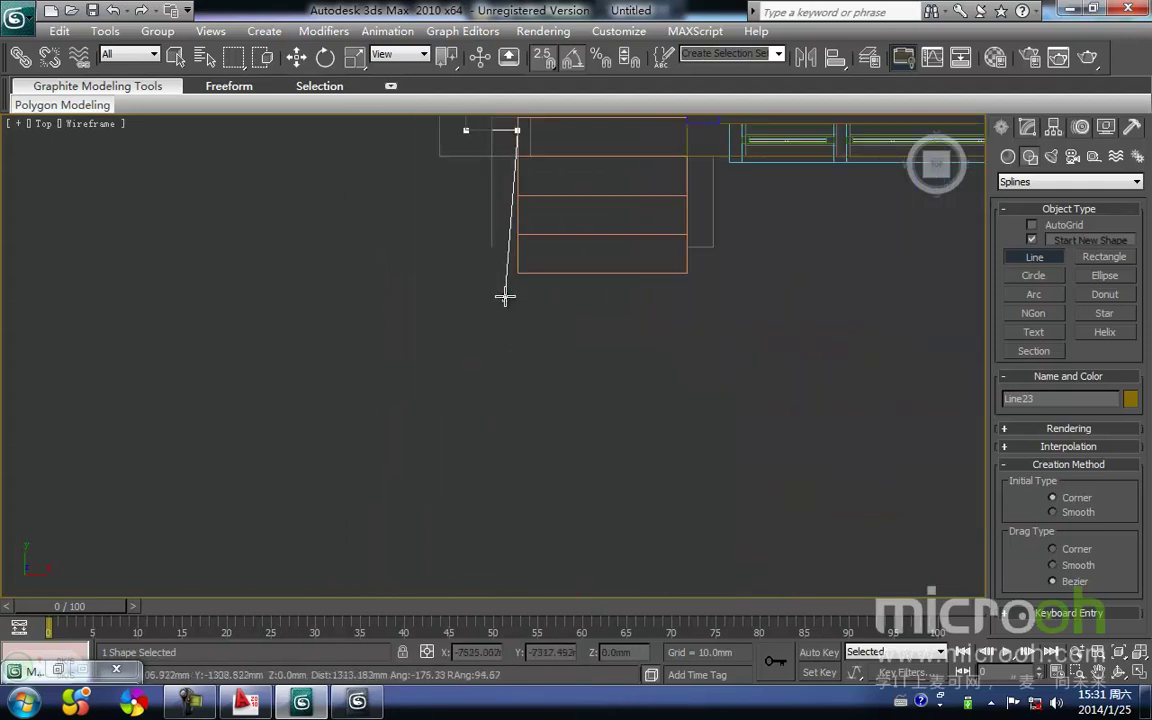
pyautogui.moveTo(592, 340); pyautogui.dragTo(426, 455, button='middle')
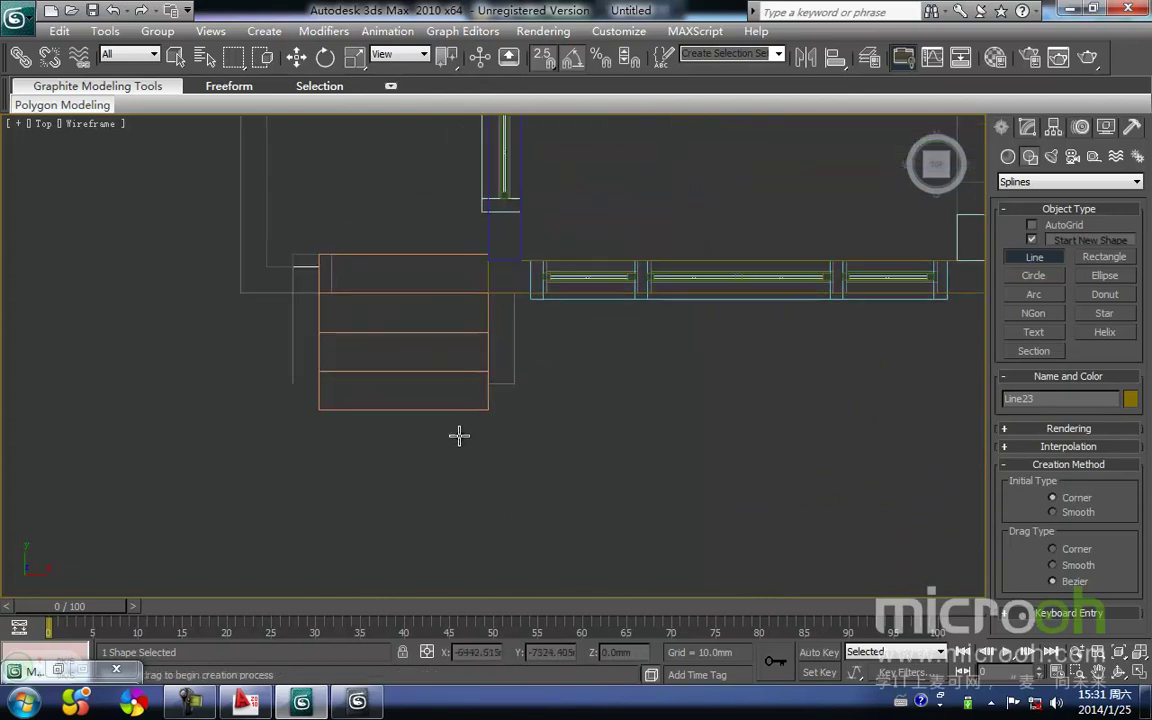
# Start a second path from the side stairs' front corner to the house wall, along the large window's wall, to the next wall corner
pyautogui.click(491, 410)
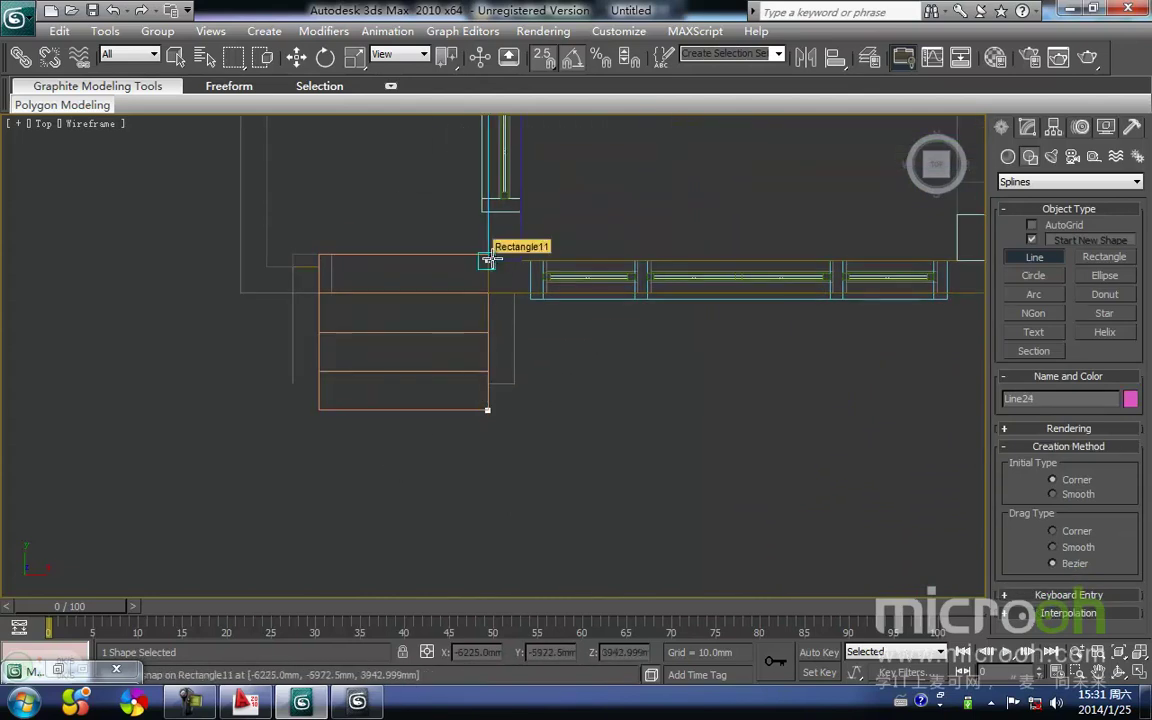
pyautogui.scroll(3, 487, 260)
pyautogui.click(480, 163)
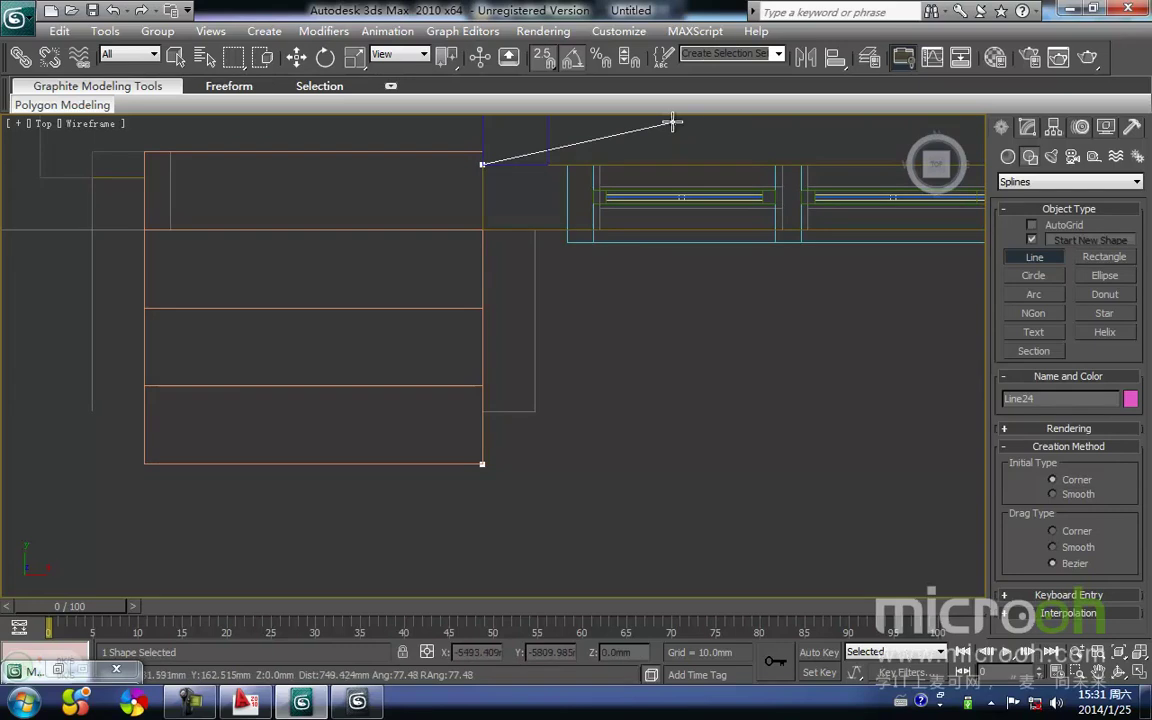
pyautogui.press('i')
pyautogui.scroll(-2, 742, 381)
pyautogui.press('i')
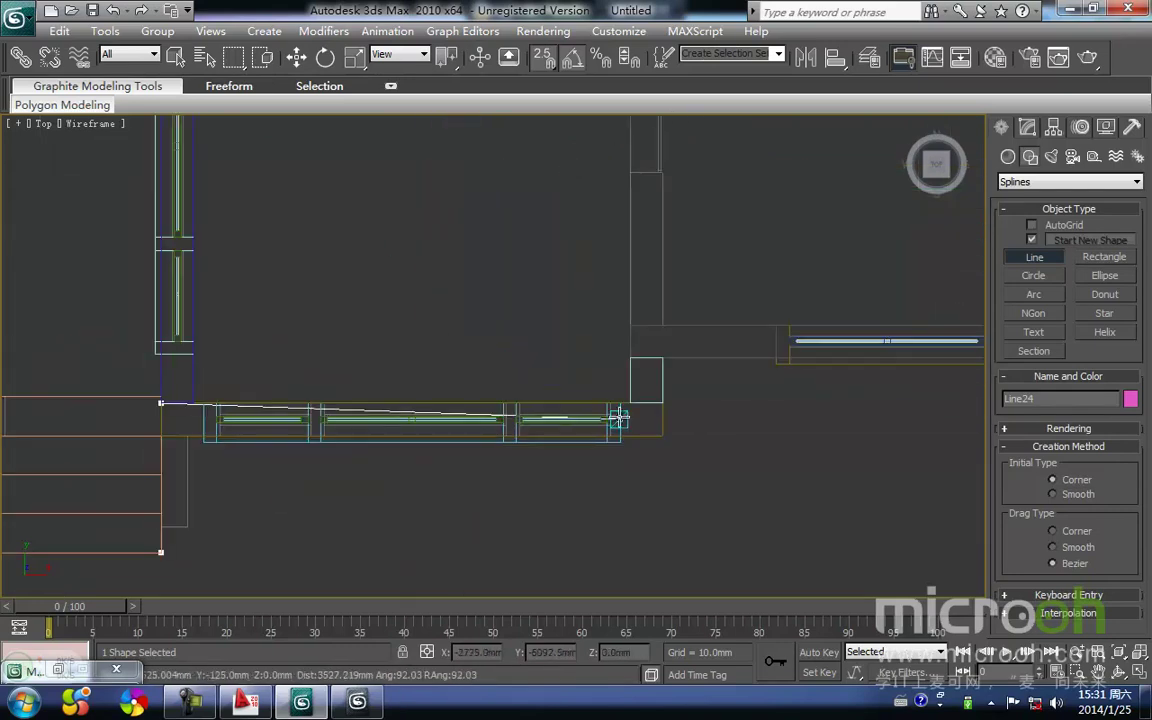
pyautogui.scroll(1, 652, 402)
pyautogui.click(707, 423)
pyautogui.click(688, 316)
# Continue the path along the small window's wall and the terrace's angled edge, ending it on the left side of the main stairs
pyautogui.press('i')
pyautogui.scroll(-4, 524, 401)
pyautogui.press('i')
pyautogui.scroll(2, 424, 400)
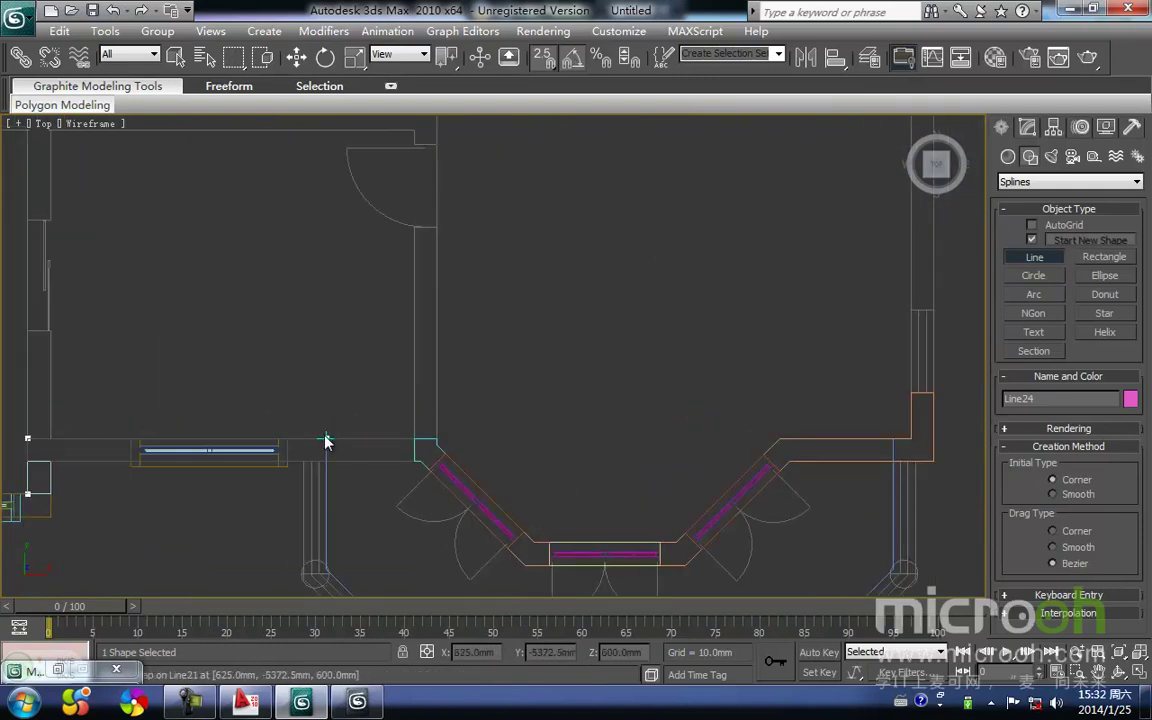
pyautogui.press('i')
pyautogui.scroll(2, 498, 357)
pyautogui.click(549, 384)
pyautogui.press('i')
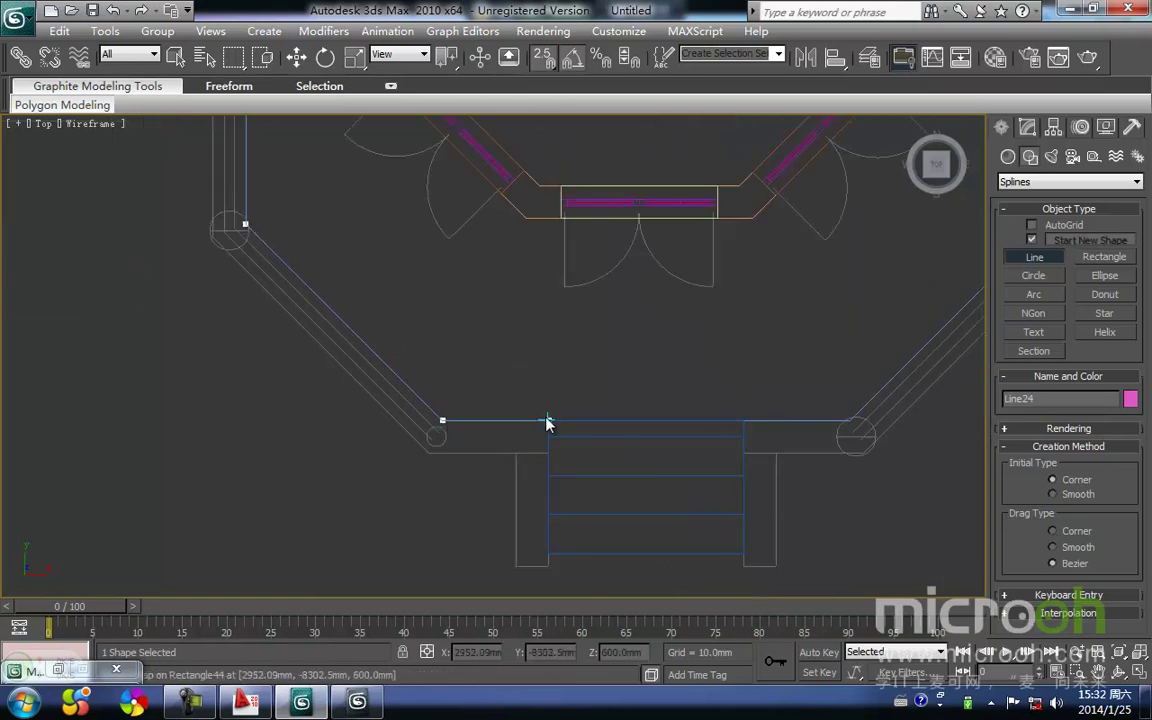
pyautogui.rightClick(638, 574)
# Start a third path at the main stairs' right front corner, following the terrace's front and angled edges to the next outer corner
pyautogui.moveTo(634, 571); pyautogui.dragTo(345, 494, button='middle')
pyautogui.click(457, 491)
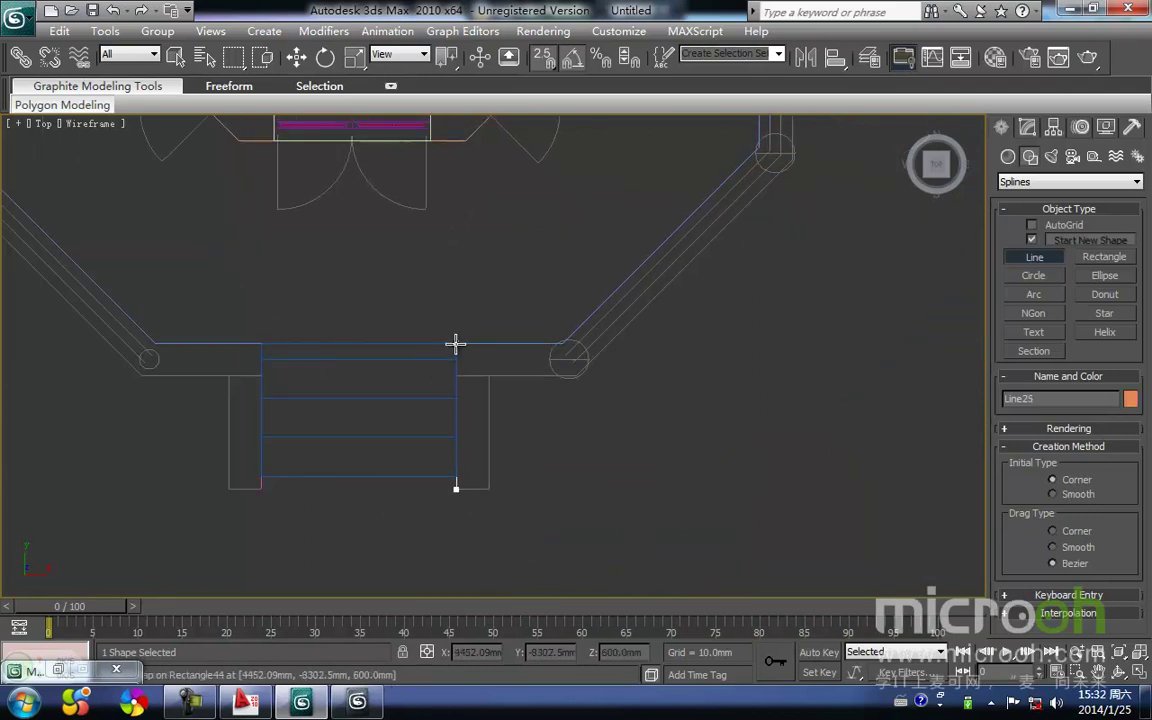
pyautogui.click(565, 351)
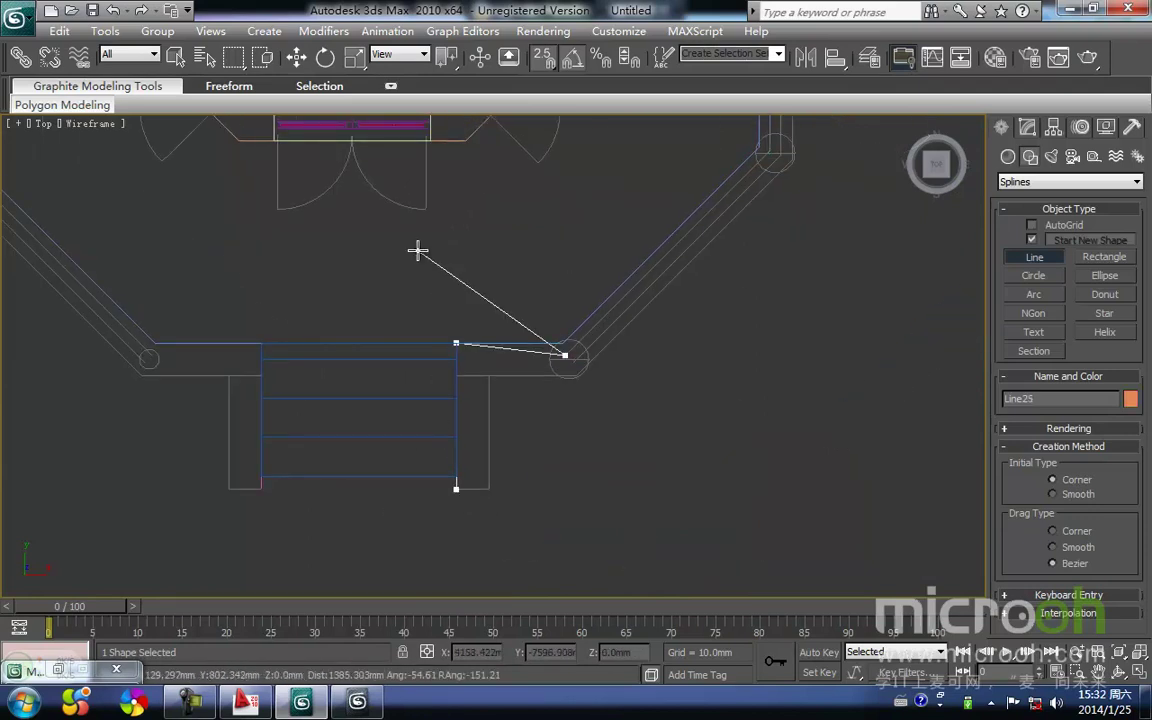
pyautogui.moveTo(476, 283); pyautogui.dragTo(550, 386, button='middle')
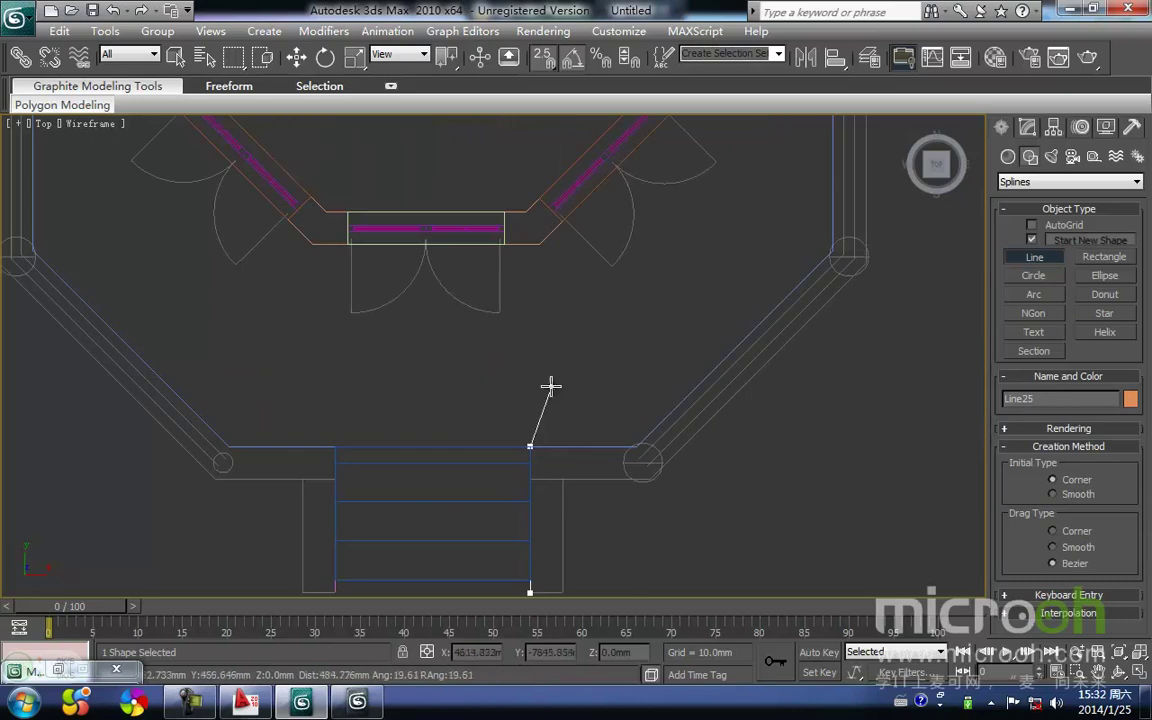
pyautogui.click(638, 450)
pyautogui.moveTo(512, 118); pyautogui.dragTo(493, 368, button='middle')
pyautogui.moveTo(804, 501); pyautogui.dragTo(501, 360, button='middle')
pyautogui.scroll(5, 503, 362)
pyautogui.click(545, 369)
pyautogui.moveTo(407, 219); pyautogui.dragTo(494, 355, button='middle')
pyautogui.scroll(-4, 494, 355)
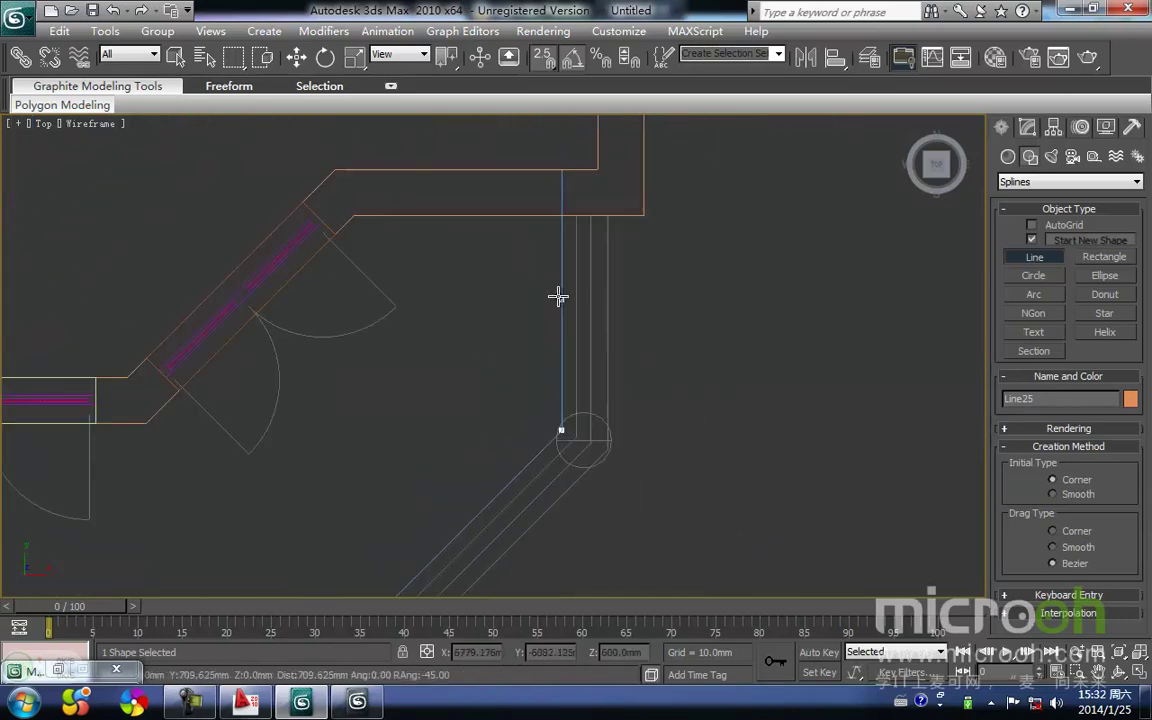
# Continue the path along the terrace's side edge to the house wall and around the wall corner, ending it at the wall pier's far end
pyautogui.click(561, 170)
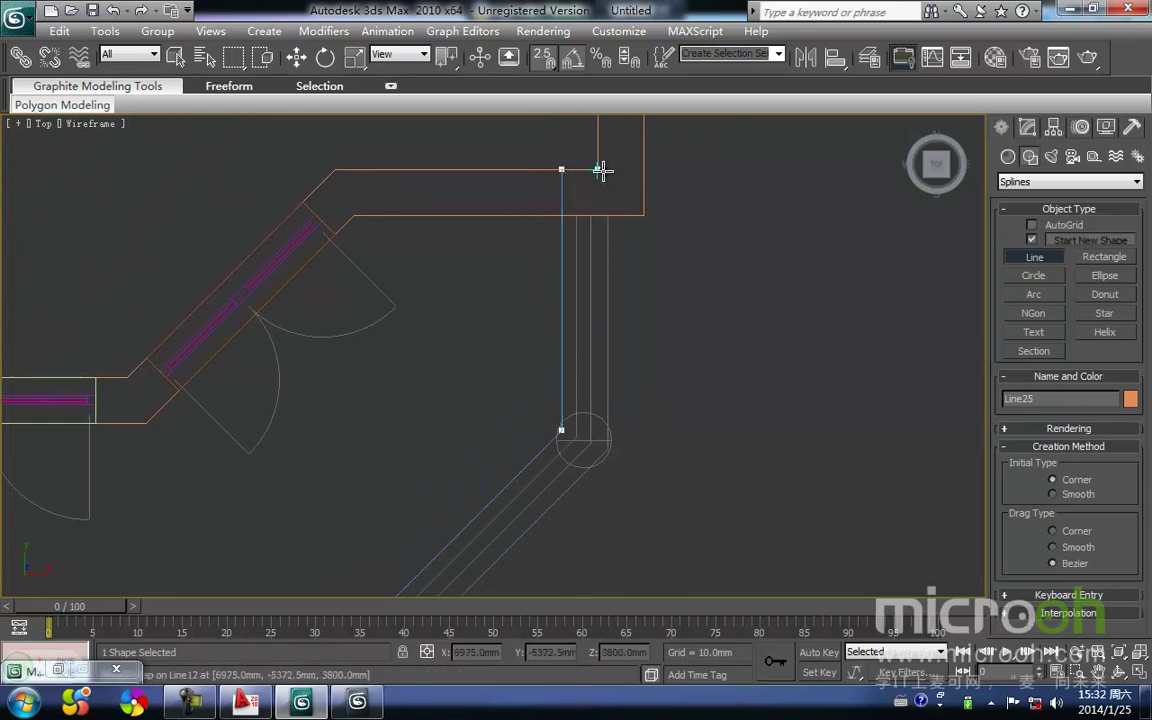
pyautogui.click(602, 170)
pyautogui.moveTo(527, 105); pyautogui.dragTo(493, 355, button='middle')
pyautogui.scroll(-3, 493, 355)
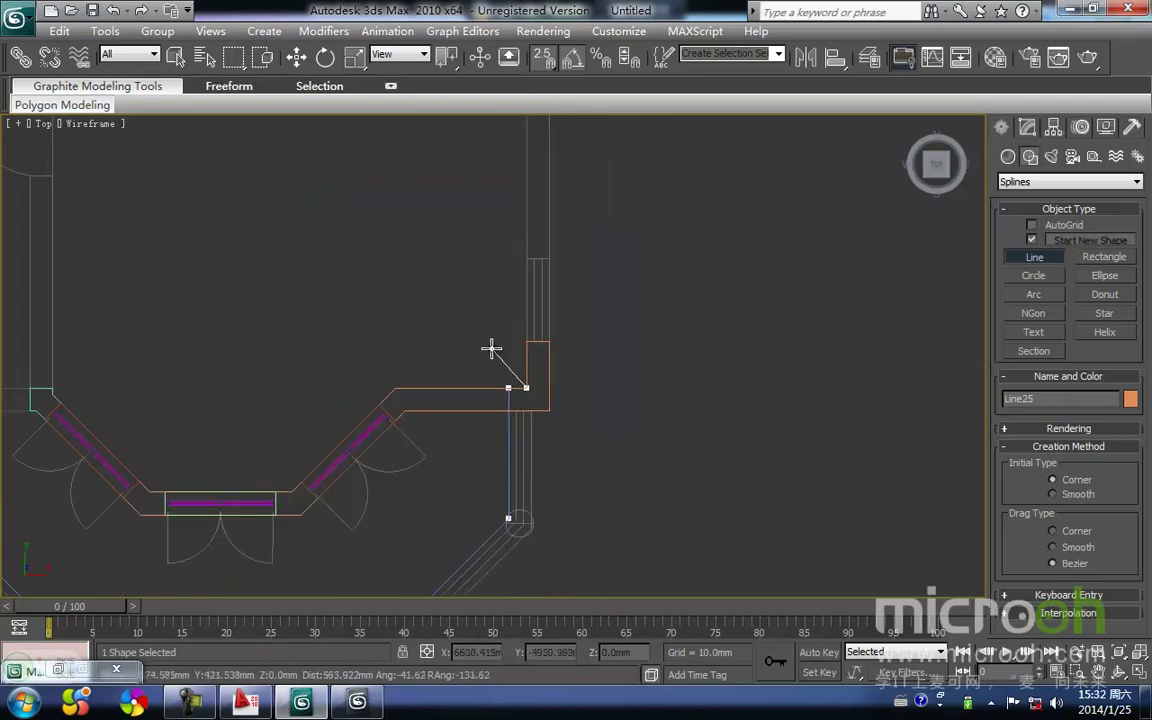
pyautogui.click(515, 336)
pyautogui.rightClick(723, 445)
pyautogui.rightClick(720, 450)
# Try to lower the new path vertically in the front view, and undo the move
pyautogui.scroll(-5, 640, 480)
pyautogui.moveTo(417, 450); pyautogui.dragTo(599, 473, button='middle')
pyautogui.press('f')
pyautogui.scroll(-5, 514, 416)
pyautogui.moveTo(434, 432); pyautogui.dragTo(673, 488, button='middle')
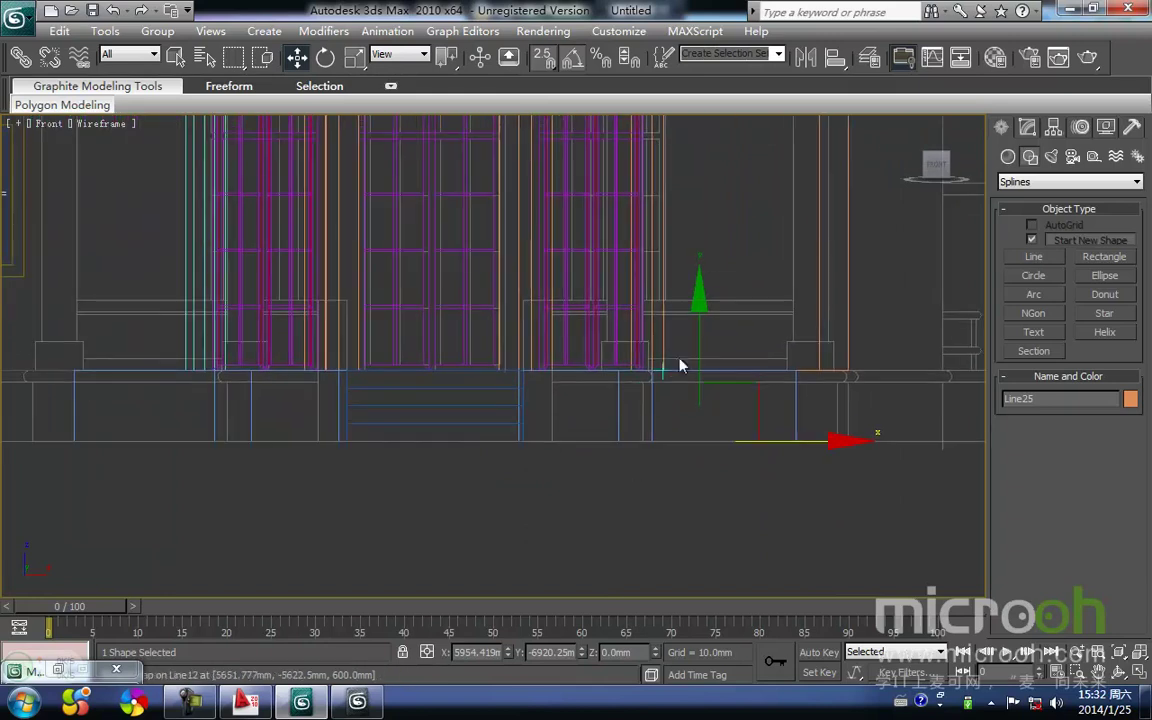
pyautogui.moveTo(700, 350); pyautogui.dragTo(578, 458)
pyautogui.scroll(-3, 565, 458)
pyautogui.keyDown('alt'); pyautogui.moveTo(560, 458); pyautogui.dragTo(576, 405, button='middle'); pyautogui.keyUp('alt')
pyautogui.hotkey('ctrl', 'z')
pyautogui.press('t')
pyautogui.scroll(-2, 584, 396)
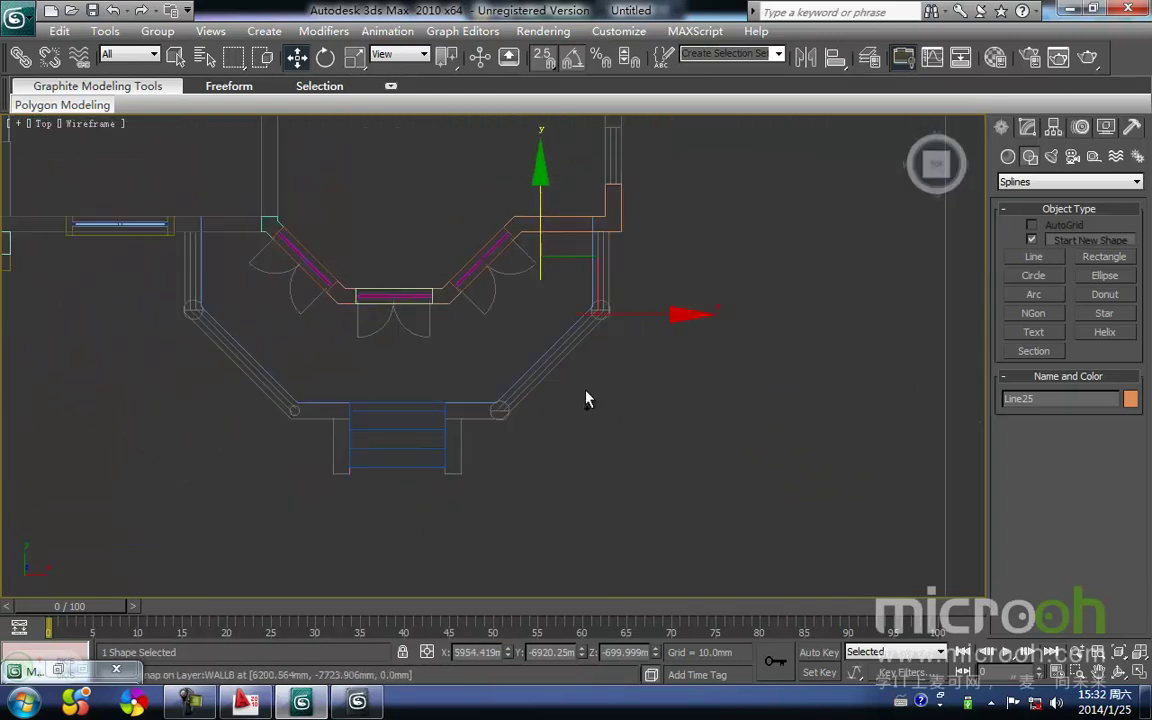
# Hide the scene geometry in an orthographic view, leaving only the plan linework and the plinth paths
pyautogui.moveTo(452, 464); pyautogui.dragTo(568, 314, button='middle')
pyautogui.moveTo(440, 373); pyautogui.dragTo(710, 404, button='middle')
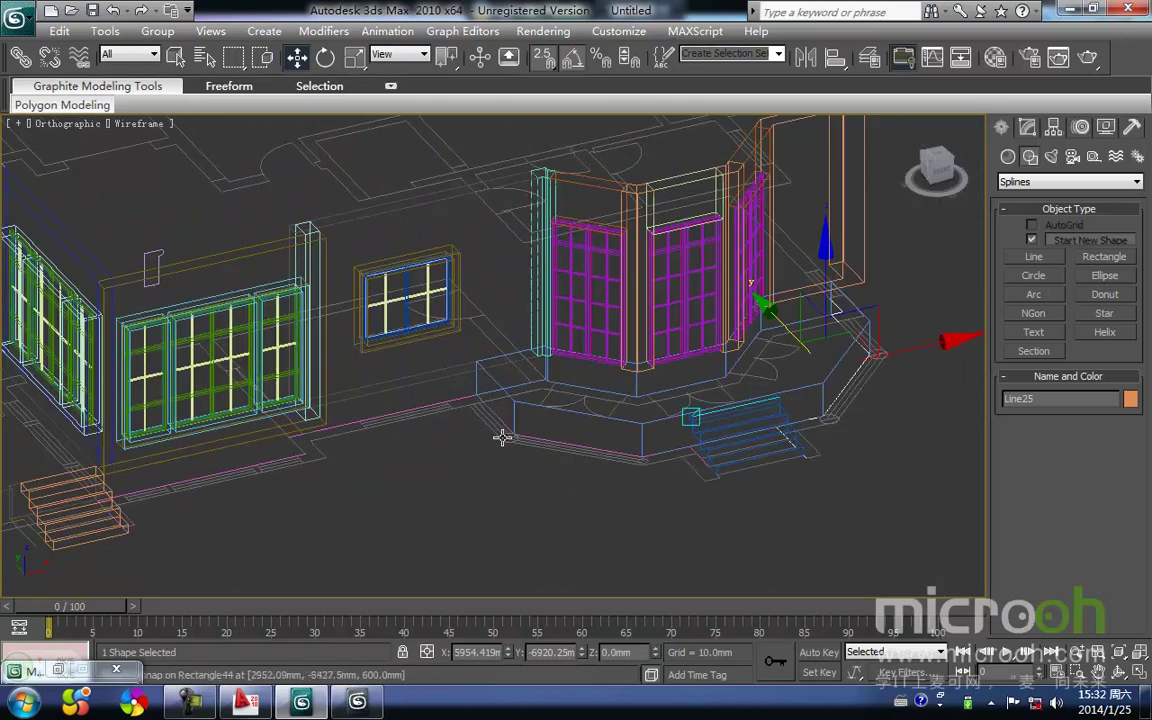
pyautogui.moveTo(201, 267); pyautogui.dragTo(303, 360, button='middle')
pyautogui.scroll(-3, 530, 440)
pyautogui.scroll(3, 600, 500)
pyautogui.moveTo(630, 522); pyautogui.dragTo(488, 447, button='middle')
pyautogui.hotkey('shift', 'g')
pyautogui.moveTo(566, 464); pyautogui.dragTo(587, 443, button='middle')
pyautogui.scroll(-3, 410, 432)
# Attach the left terrace path and the side terrace path to the newly drawn path as one spline object
pyautogui.click(342, 427)
pyautogui.moveTo(341, 423); pyautogui.dragTo(435, 434, button='middle')
pyautogui.moveTo(672, 406); pyautogui.dragTo(424, 455, button='middle')
pyautogui.moveTo(627, 421); pyautogui.dragTo(499, 321)
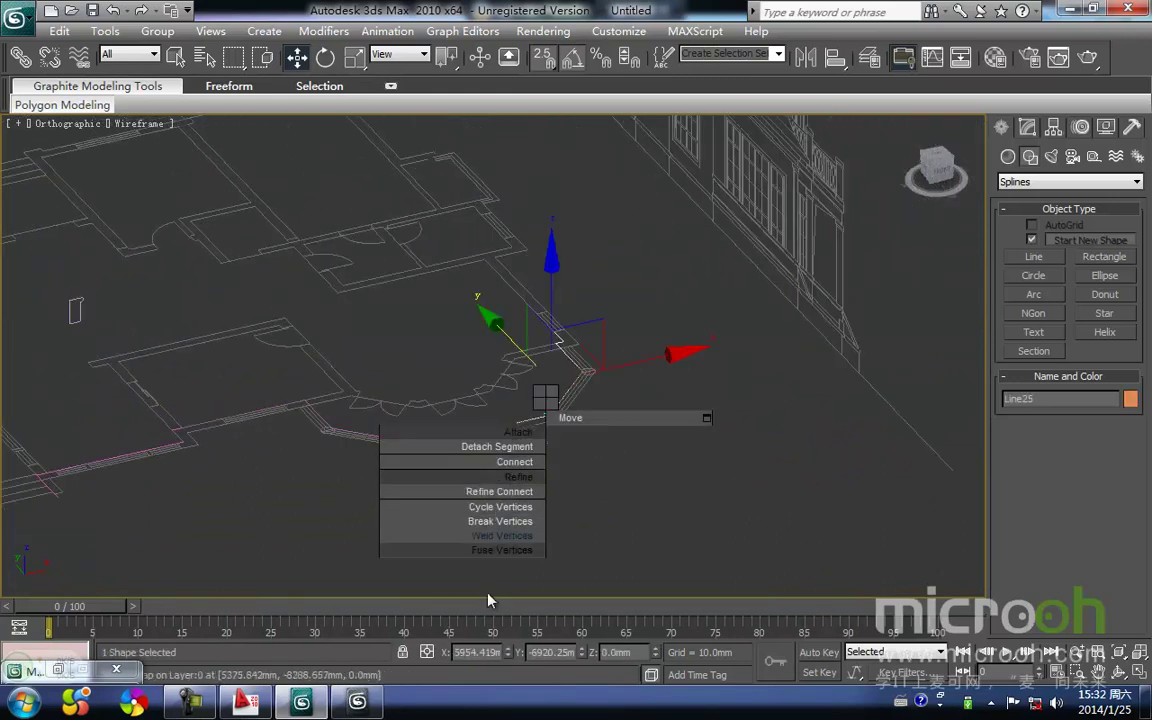
pyautogui.click(519, 447)
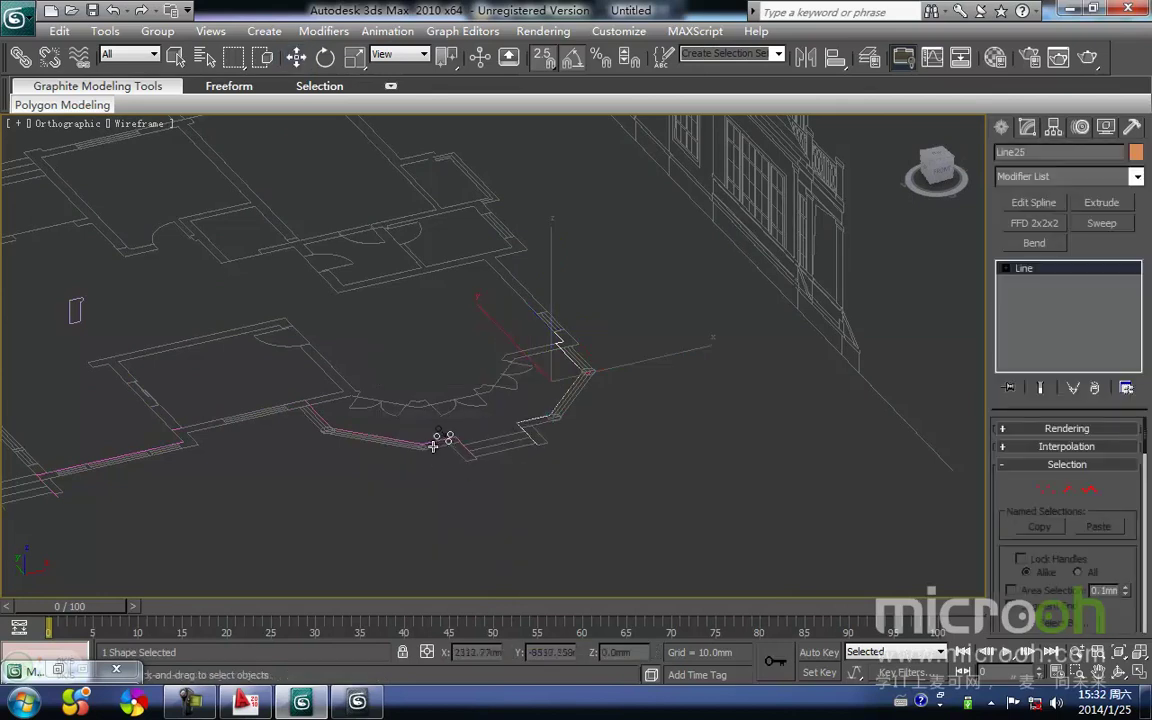
pyautogui.moveTo(395, 467); pyautogui.dragTo(678, 443, button='middle')
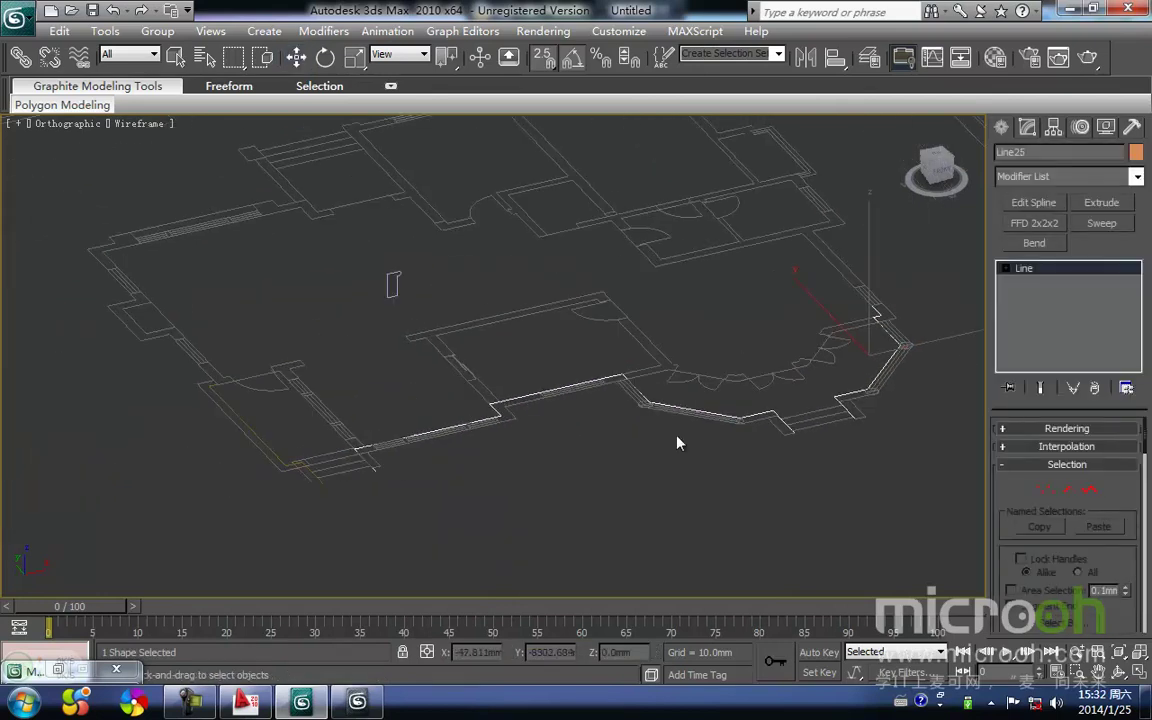
pyautogui.click(280, 461)
pyautogui.press('w')
pyautogui.click(480, 520)
# Unhide the geometry and apply a Sweep modifier to the combined path, using the plinth moulding profile as the custom section
pyautogui.moveTo(586, 450); pyautogui.dragTo(477, 319)
pyautogui.moveTo(541, 356); pyautogui.dragTo(528, 452, button='middle')
pyautogui.press('f')
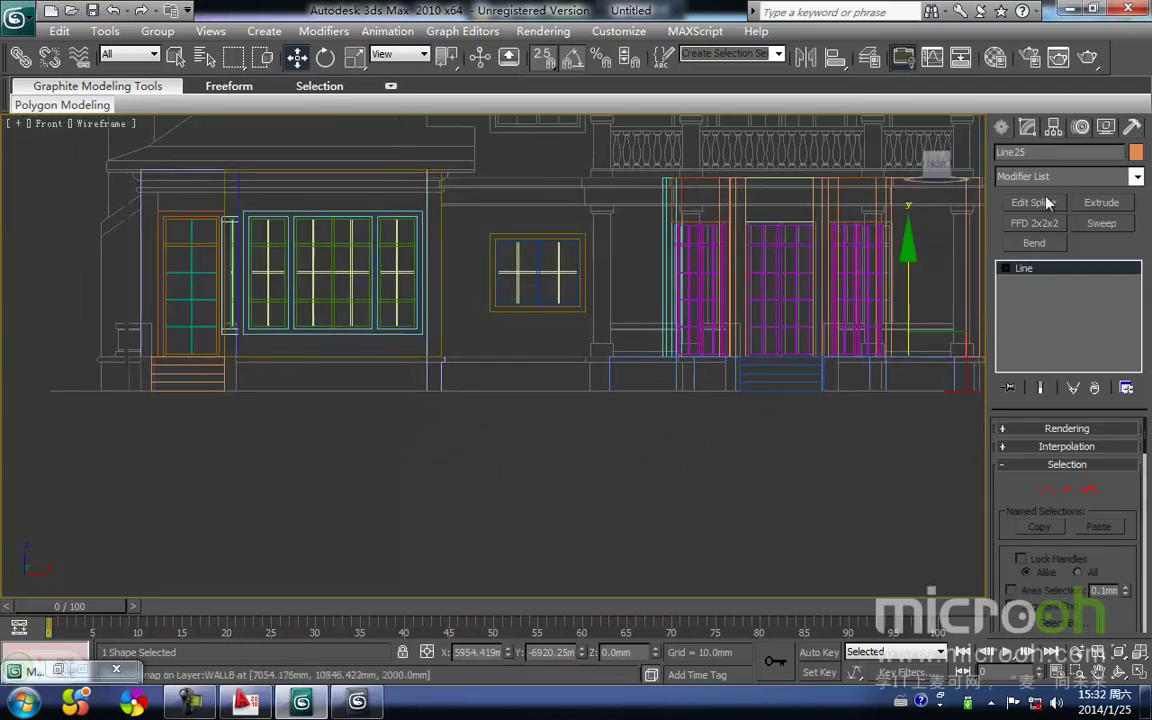
pyautogui.click(1103, 223)
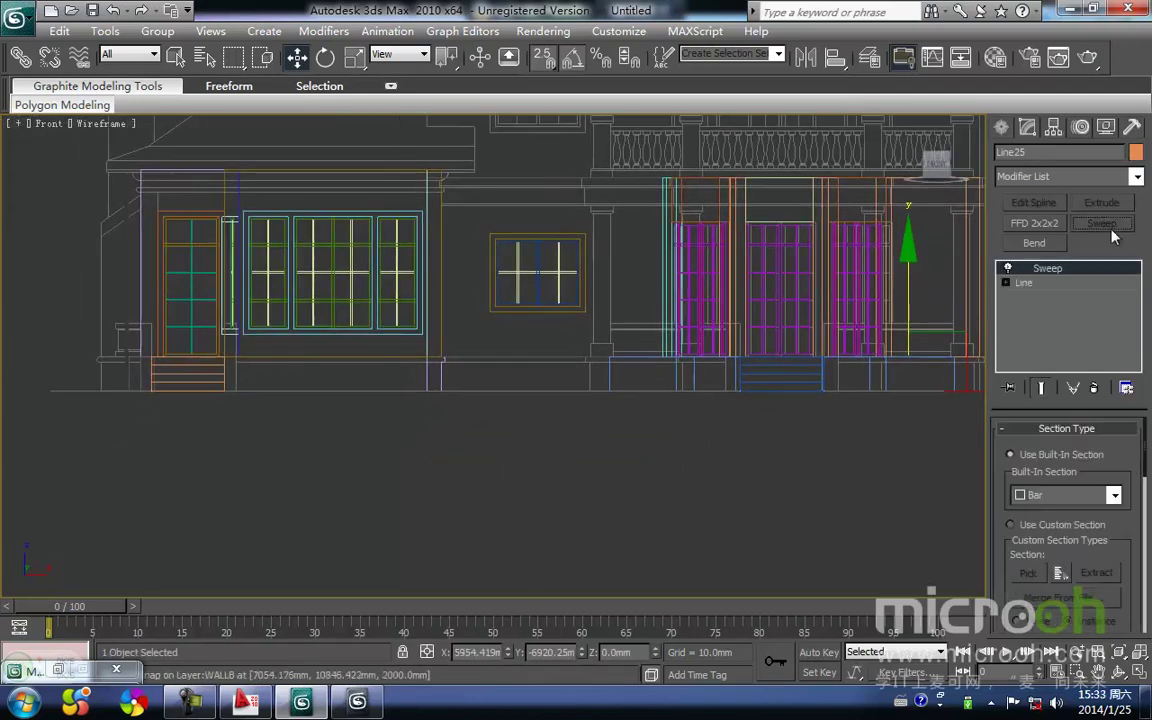
pyautogui.click(1010, 525)
pyautogui.click(1029, 573)
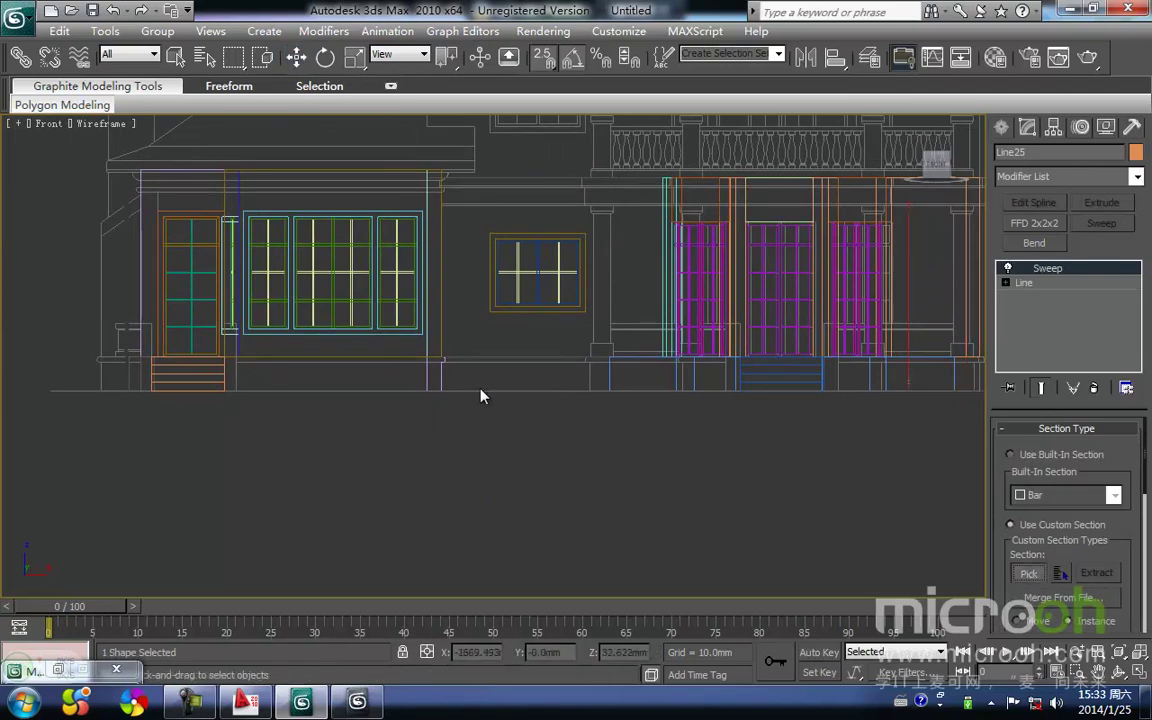
pyautogui.click(441, 374)
pyautogui.moveTo(465, 419); pyautogui.dragTo(470, 386, button='middle')
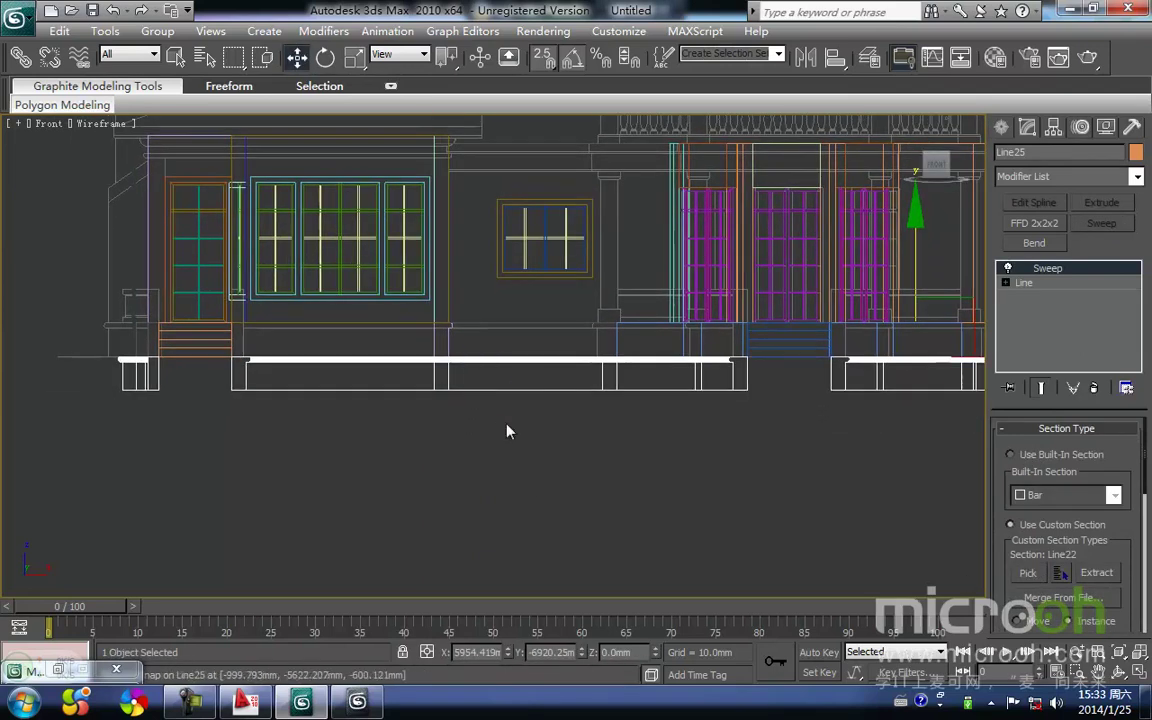
pyautogui.moveTo(574, 437); pyautogui.dragTo(524, 469, button='middle')
pyautogui.moveTo(586, 421); pyautogui.dragTo(489, 401, button='middle')
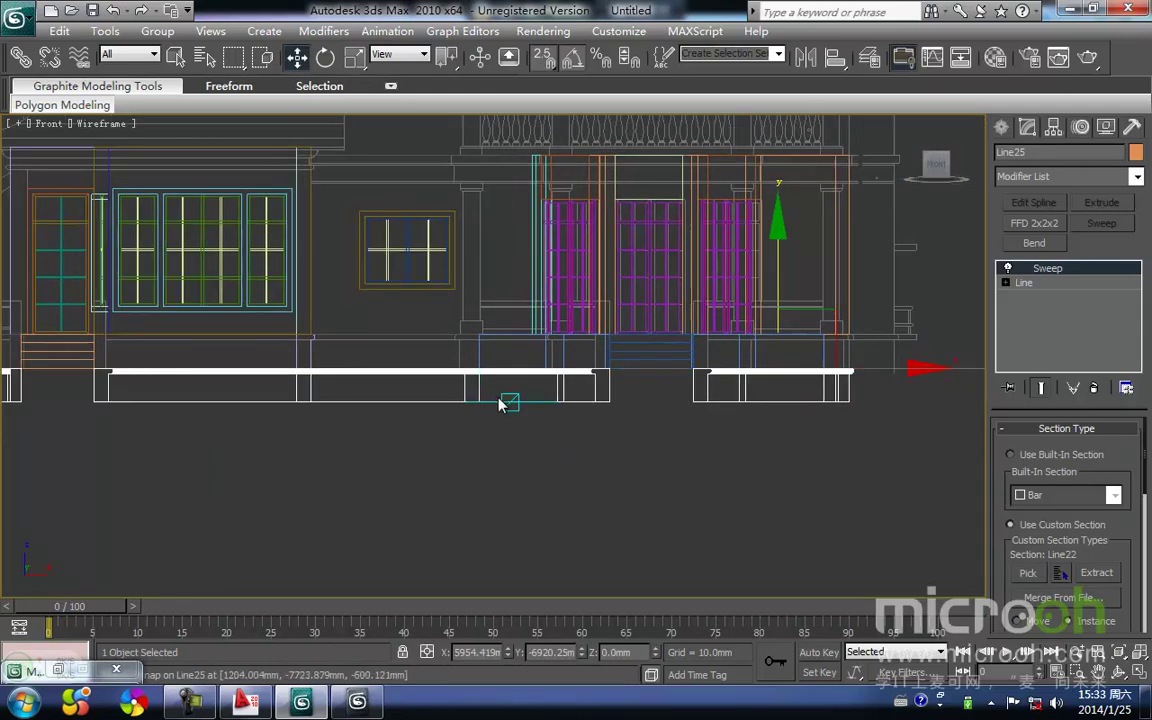
pyautogui.press('F3')
pyautogui.keyDown('alt'); pyautogui.moveTo(496, 452); pyautogui.dragTo(549, 471, button='middle'); pyautogui.keyUp('alt')
pyautogui.moveTo(491, 430); pyautogui.dragTo(418, 376, button='middle')
pyautogui.press('f')
pyautogui.scroll(-2, 430, 376)
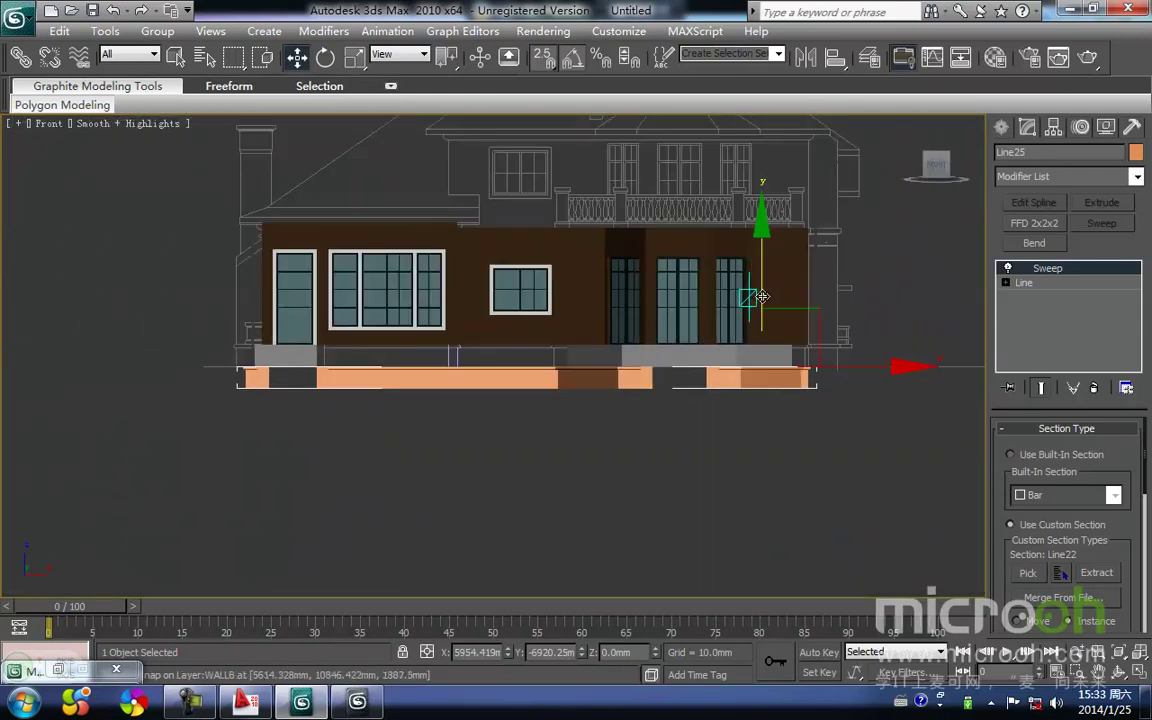
# Raise the swept plinth vertically in the front view to a Z position of 600 mm, matching the elevation drawing
pyautogui.scroll(5, 494, 393)
pyautogui.press('F3')
pyautogui.moveTo(448, 413); pyautogui.dragTo(615, 419, button='middle')
pyautogui.moveTo(290, 396); pyautogui.dragTo(290, 367)
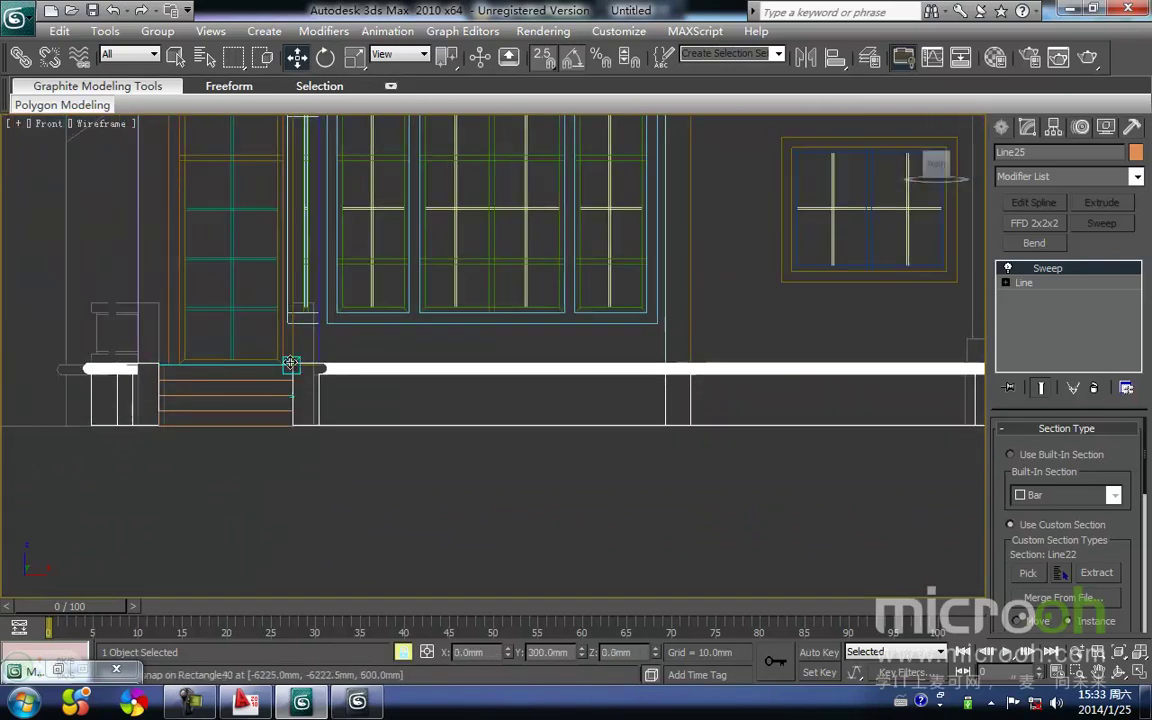
pyautogui.moveTo(310, 383); pyautogui.dragTo(335, 354, button='middle')
pyautogui.scroll(3, 195, 337)
pyautogui.moveTo(220, 343); pyautogui.dragTo(720, 393, button='middle')
pyautogui.scroll(3, 722, 394)
pyautogui.moveTo(252, 374); pyautogui.dragTo(355, 360, button='middle')
pyautogui.moveTo(355, 360)
pyautogui.mouseDown()
pyautogui.moveTo(355, 396)
pyautogui.moveTo(355, 366)
pyautogui.mouseUp()
pyautogui.moveTo(355, 366)
pyautogui.mouseDown(button='middle')
pyautogui.moveTo(367, 326)
pyautogui.moveTo(398, 314)
pyautogui.mouseUp(button='middle')
pyautogui.scroll(-2, 360, 345)
pyautogui.press('F3')
pyautogui.scroll(-4, 398, 314)
pyautogui.keyDown('alt'); pyautogui.moveTo(519, 422); pyautogui.dragTo(621, 390, button='middle'); pyautogui.keyUp('alt')
pyautogui.scroll(-3, 442, 384)
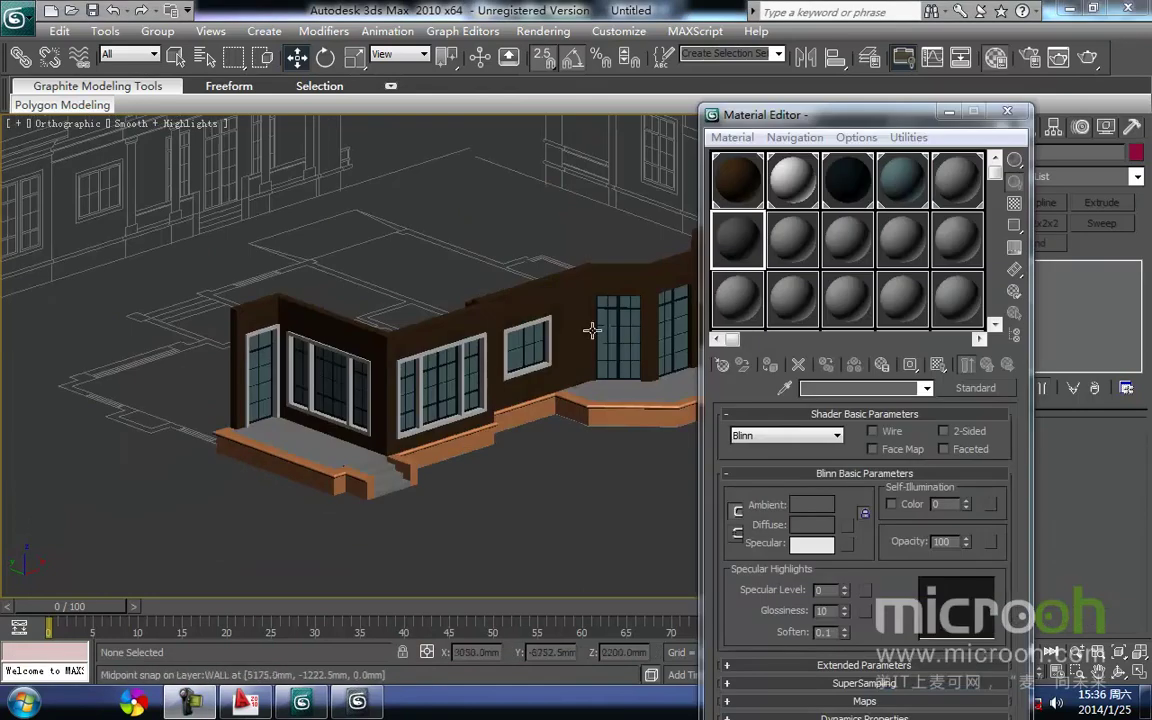
# Switch to AutoCAD and read the material note for the plinth on the front elevation
pyautogui.scroll(5, 399, 476)
pyautogui.moveTo(431, 421); pyautogui.dragTo(465, 427, button='middle')
pyautogui.click(245, 702)
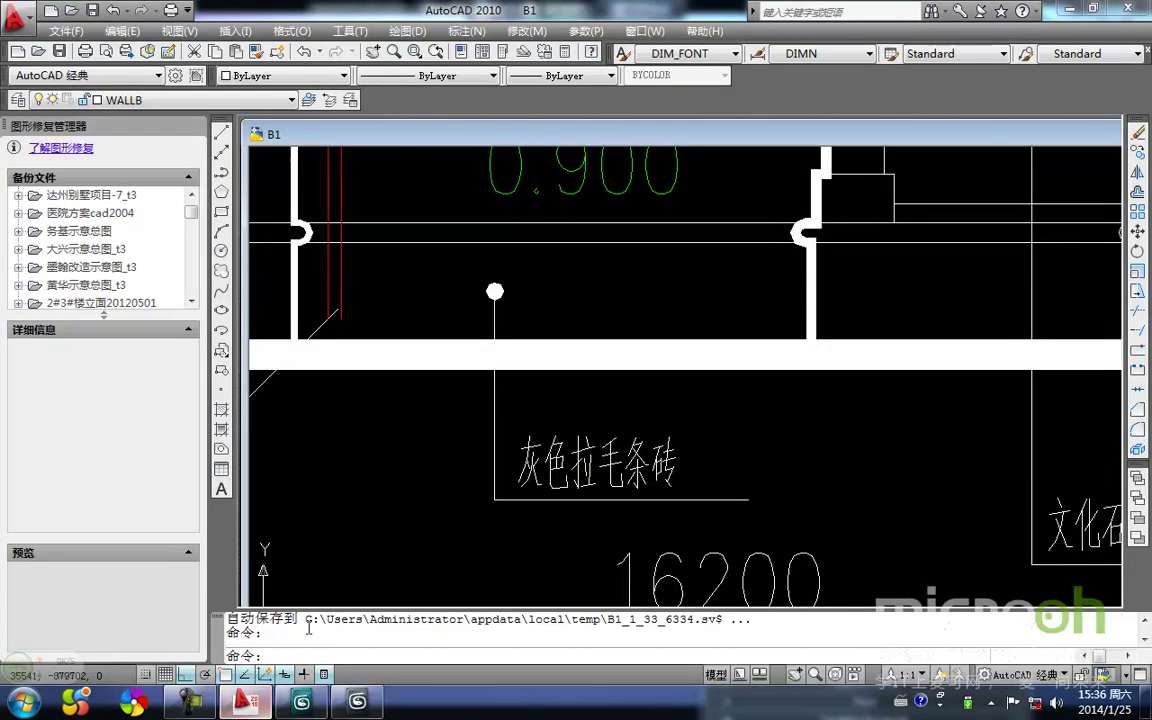
pyautogui.scroll(-4, 596, 480)
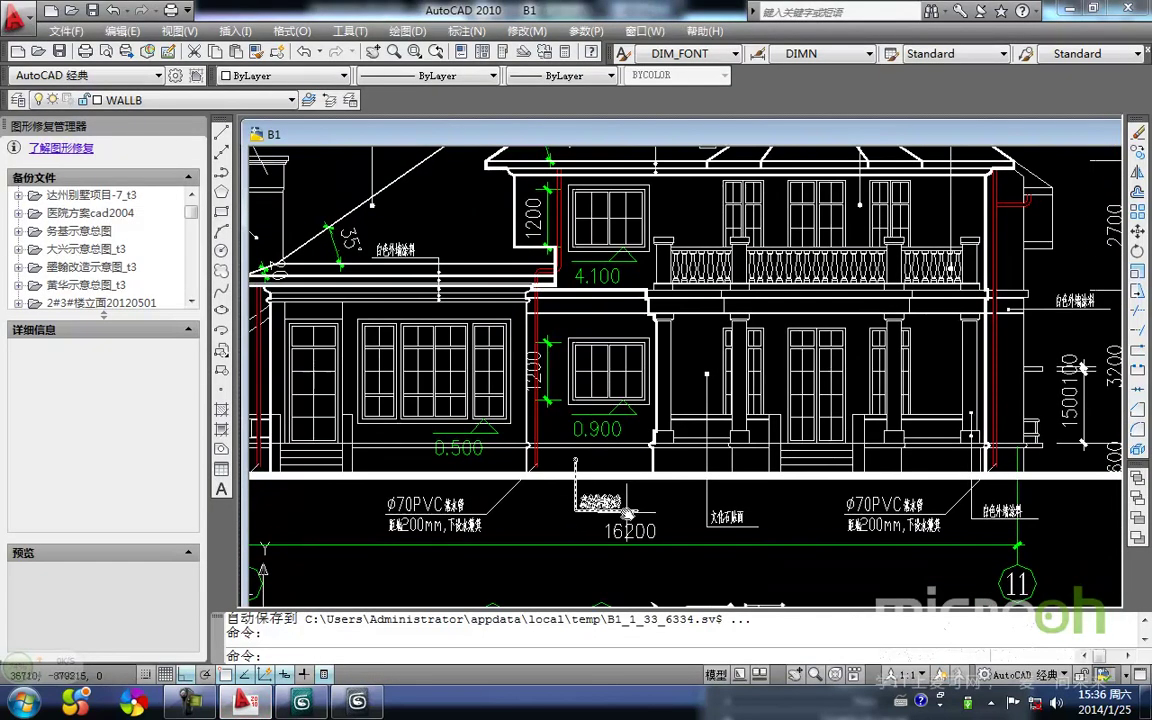
pyautogui.scroll(2, 548, 505)
pyautogui.click(565, 502)
pyautogui.press('Escape')
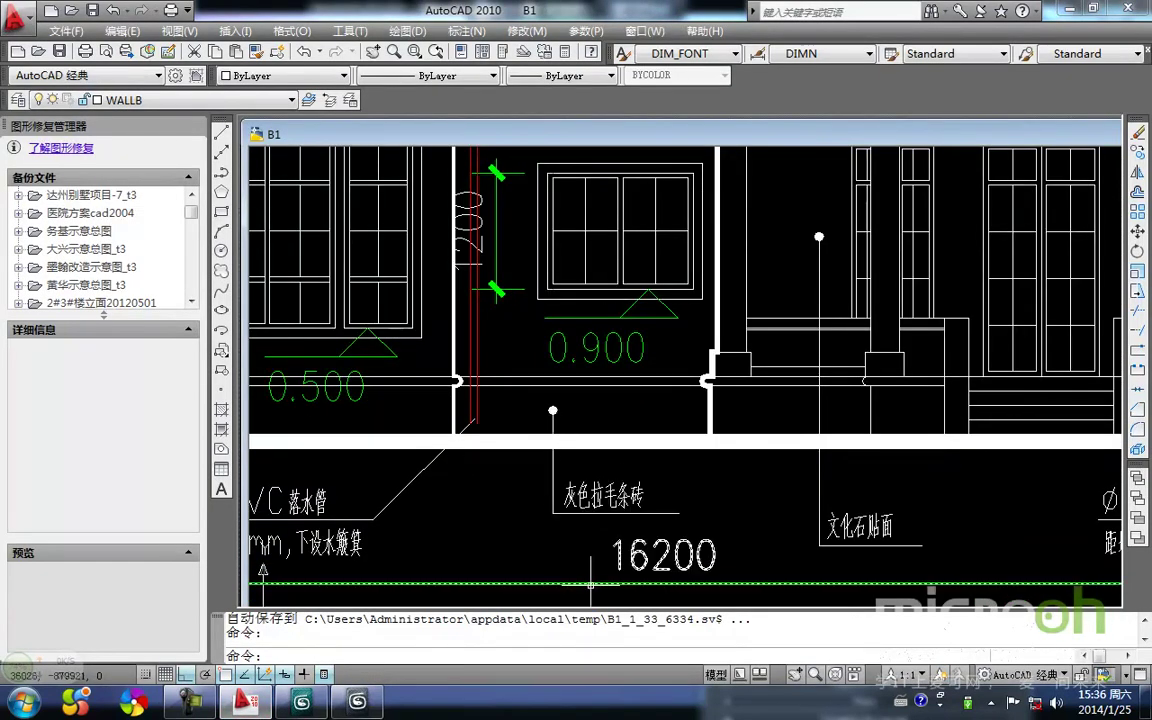
# Return to 3ds Max and name the selected unused material 灰色拉毛条砖
pyautogui.click(318, 705)
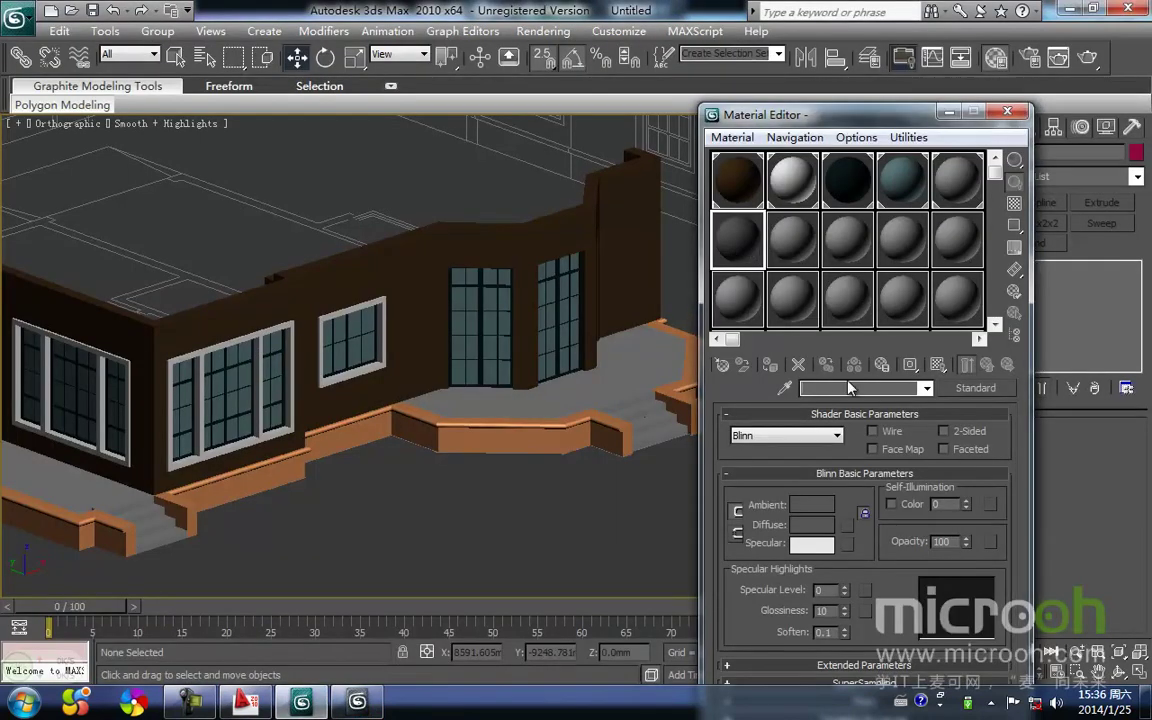
pyautogui.write('灰色')
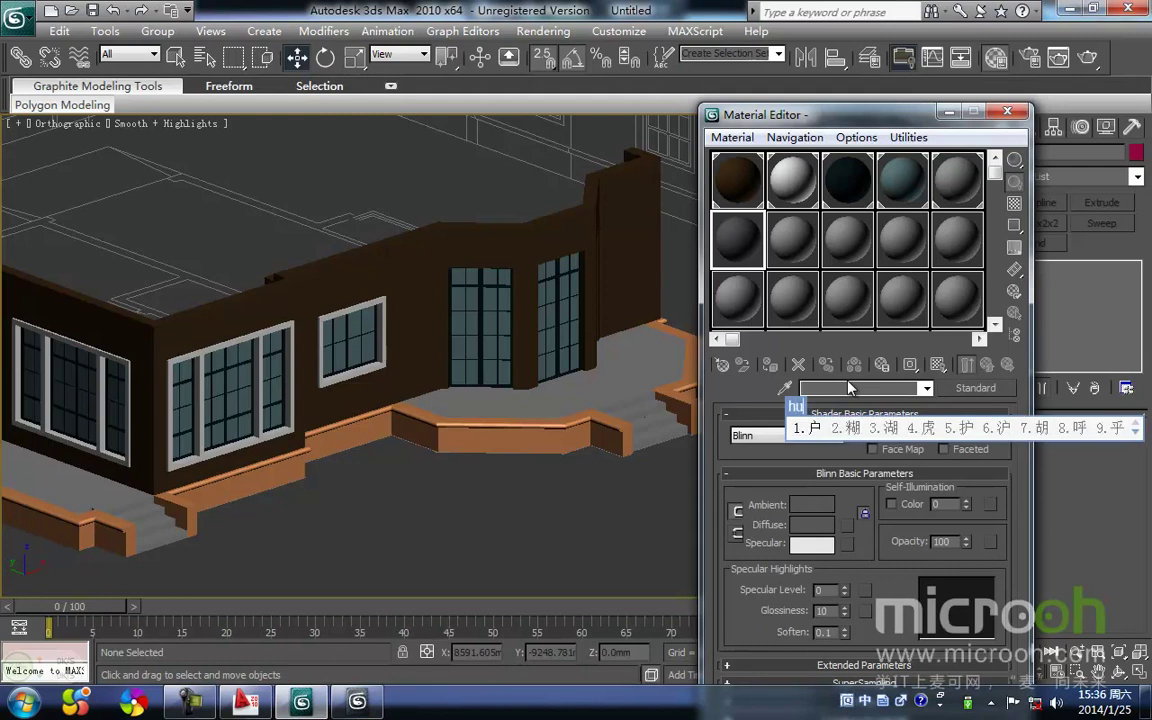
pyautogui.write("la'man")
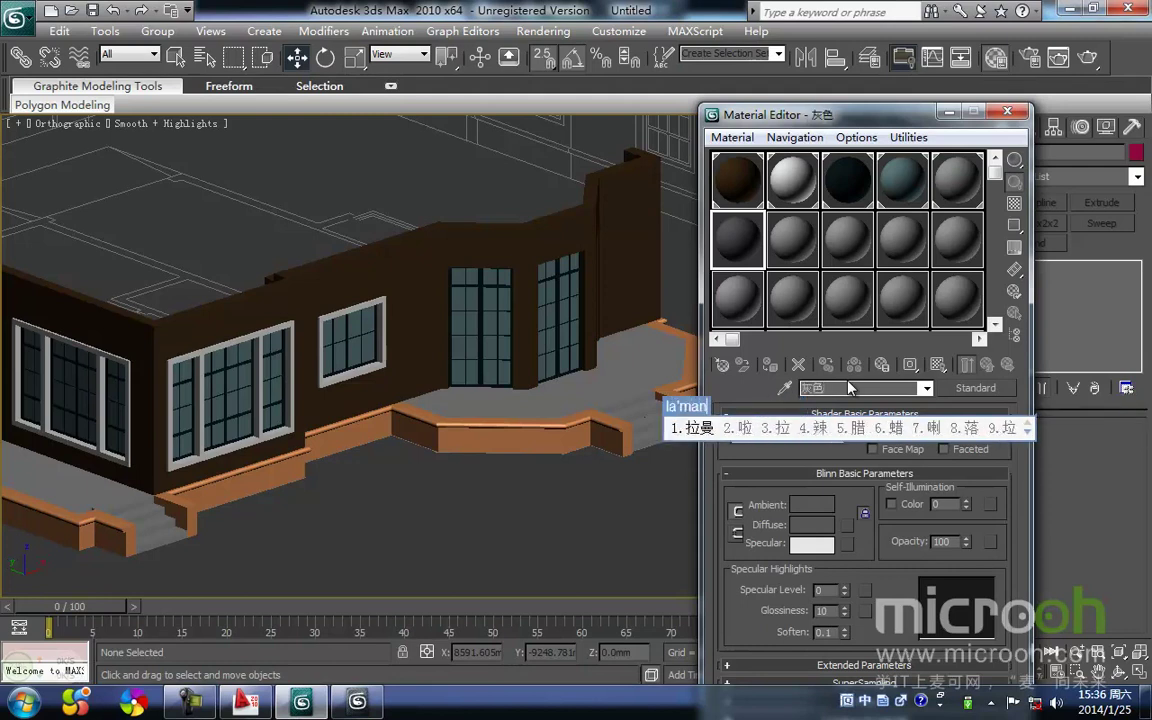
pyautogui.press('BackSpace')
pyautogui.write('o')
pyautogui.press('space')
pyautogui.write("tiao'zhuan")
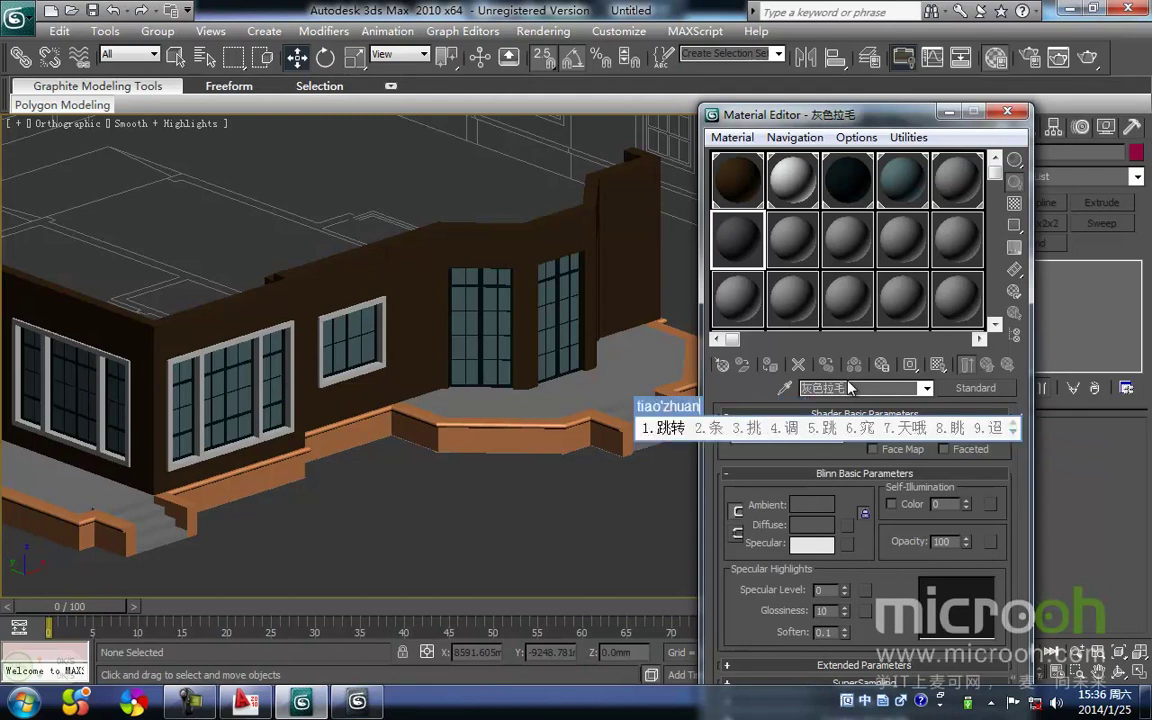
pyautogui.press('BackSpace')
pyautogui.press('BackSpace')
pyautogui.press('BackSpace')
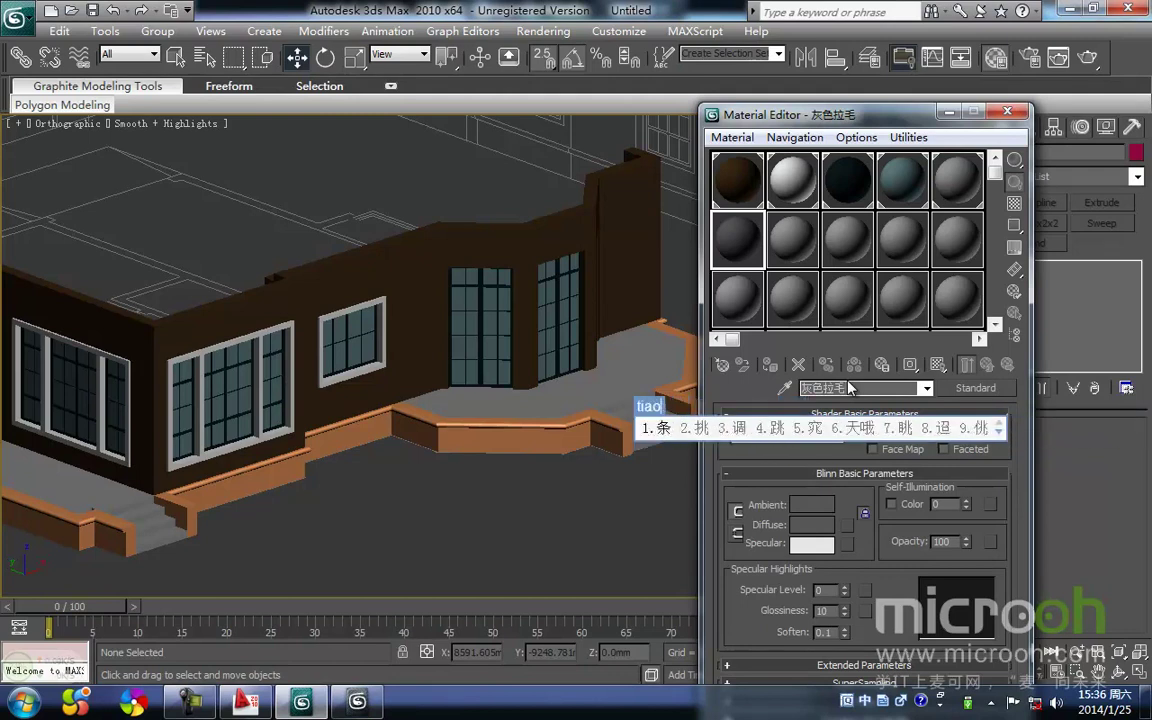
pyautogui.press('space')
pyautogui.write('zhuan')
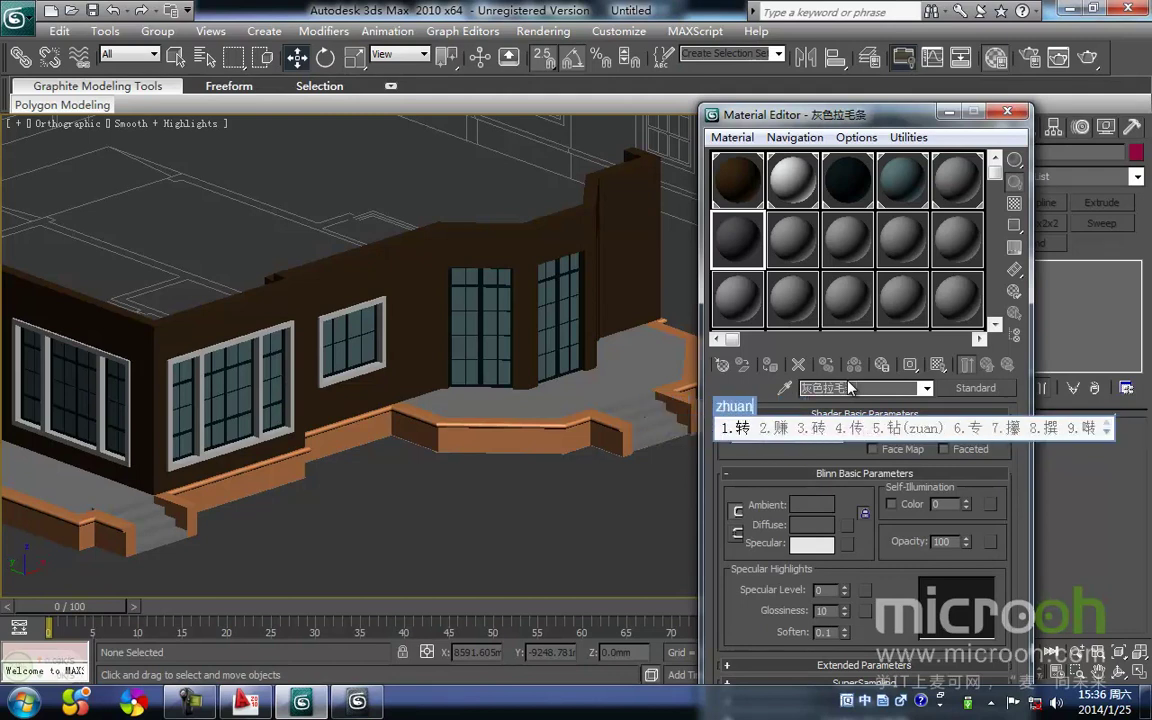
pyautogui.write('3')
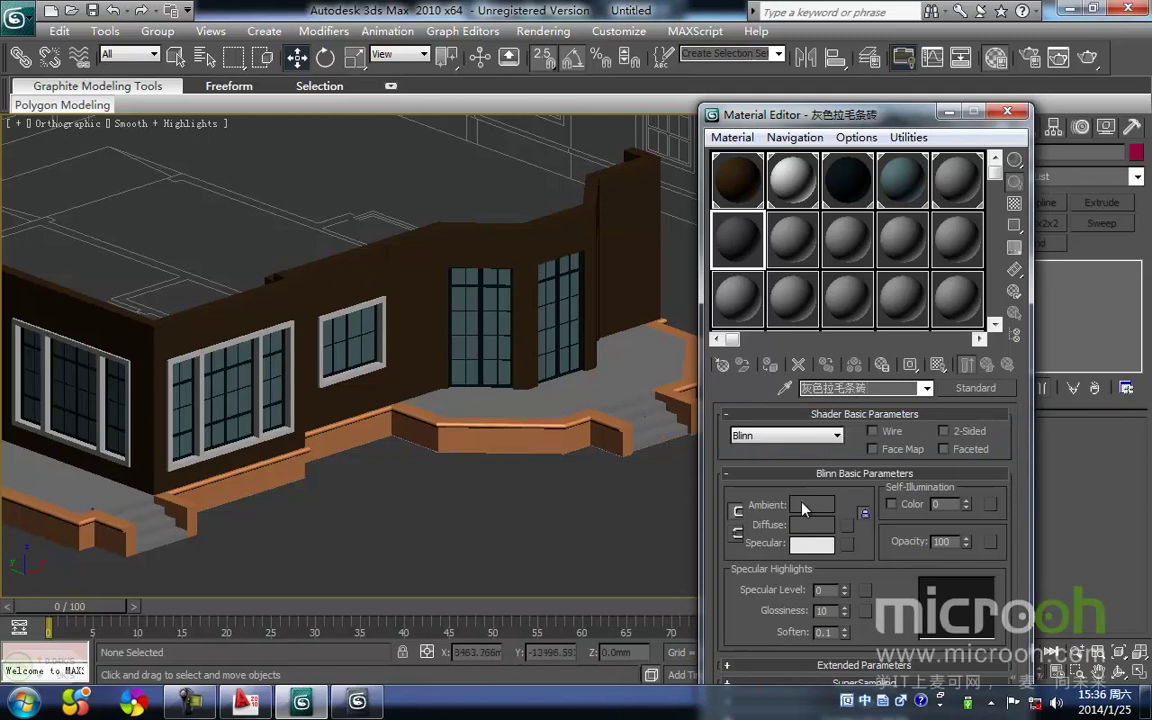
# Set the 灰色拉毛条砖 material's ambient and diffuse colour to a dark grey
pyautogui.click(805, 506)
pyautogui.click(377, 235)
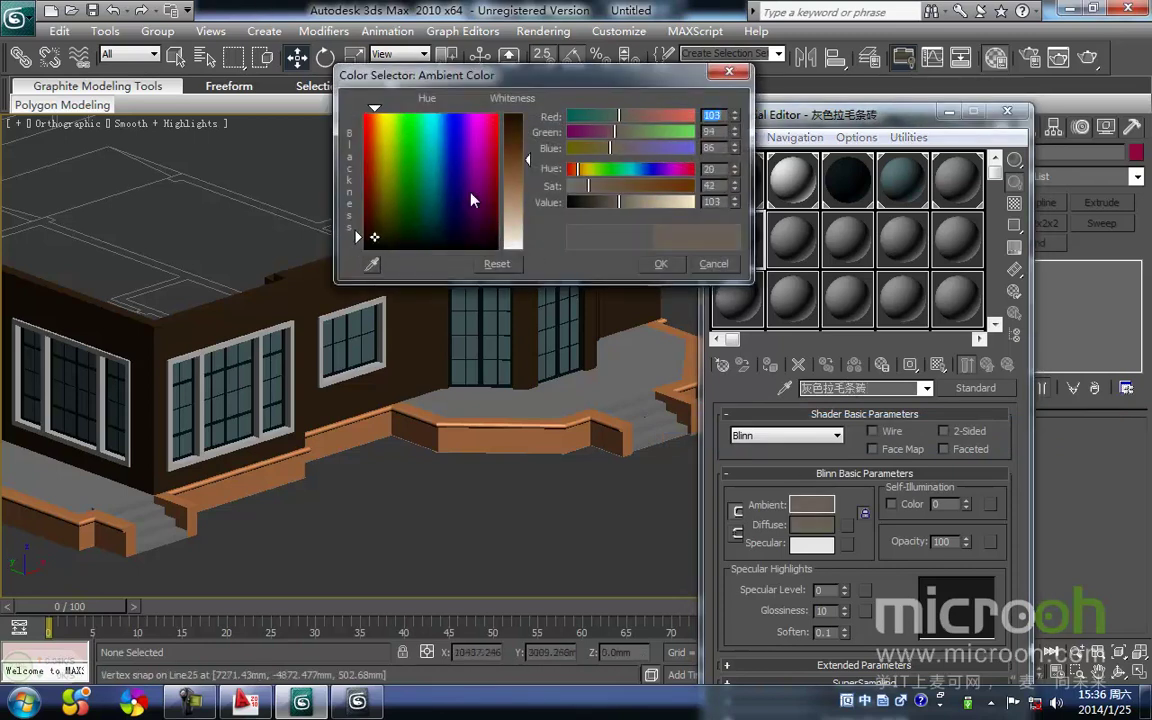
pyautogui.moveTo(519, 170); pyautogui.dragTo(521, 146)
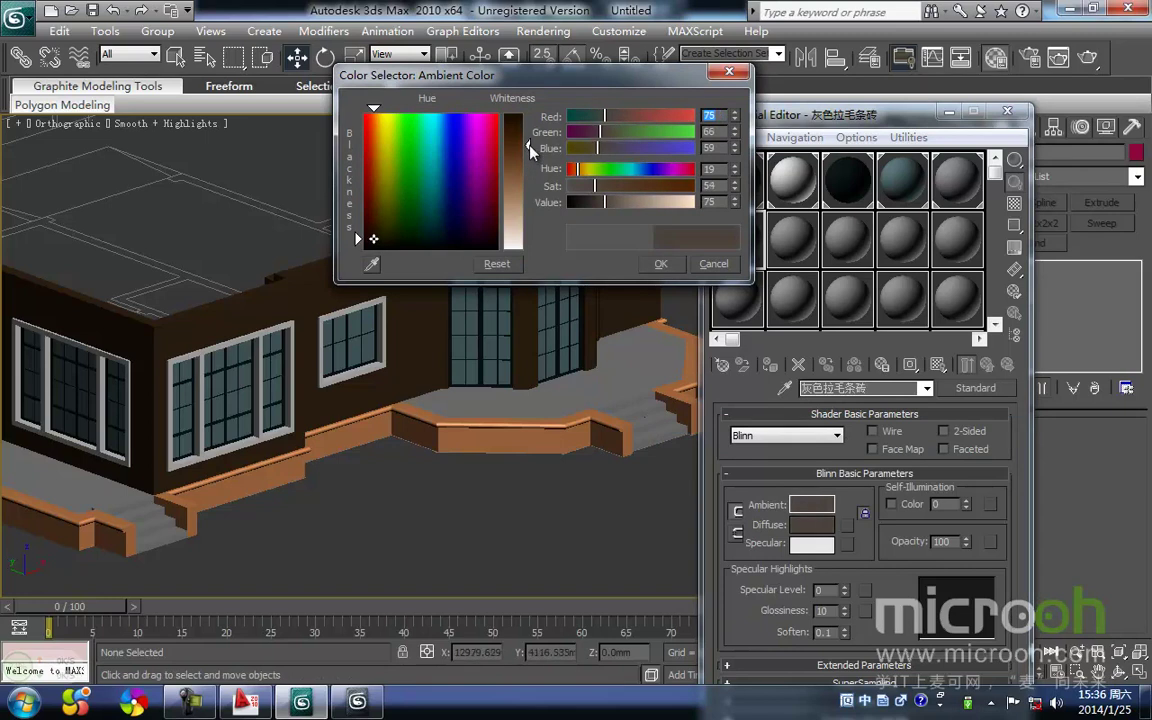
pyautogui.click(371, 242)
pyautogui.moveTo(373, 247); pyautogui.dragTo(375, 245)
pyautogui.moveTo(519, 148); pyautogui.dragTo(526, 160)
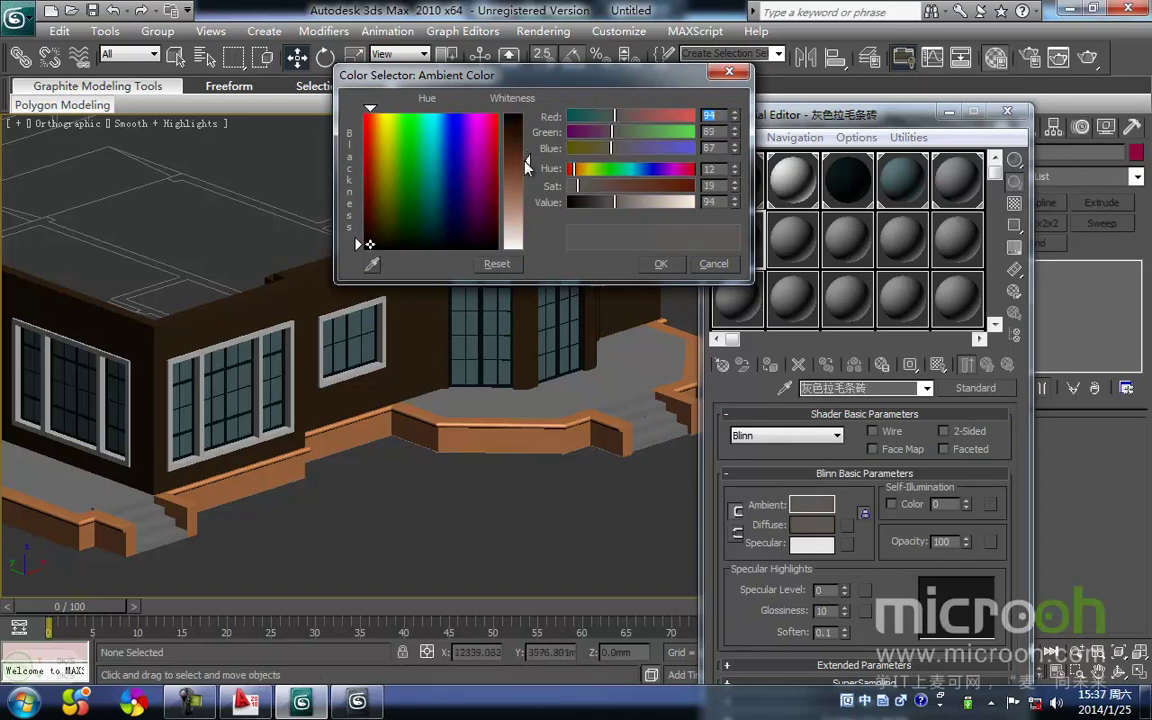
pyautogui.moveTo(373, 247); pyautogui.dragTo(363, 251)
pyautogui.moveTo(520, 161); pyautogui.dragTo(522, 148)
pyautogui.click(664, 264)
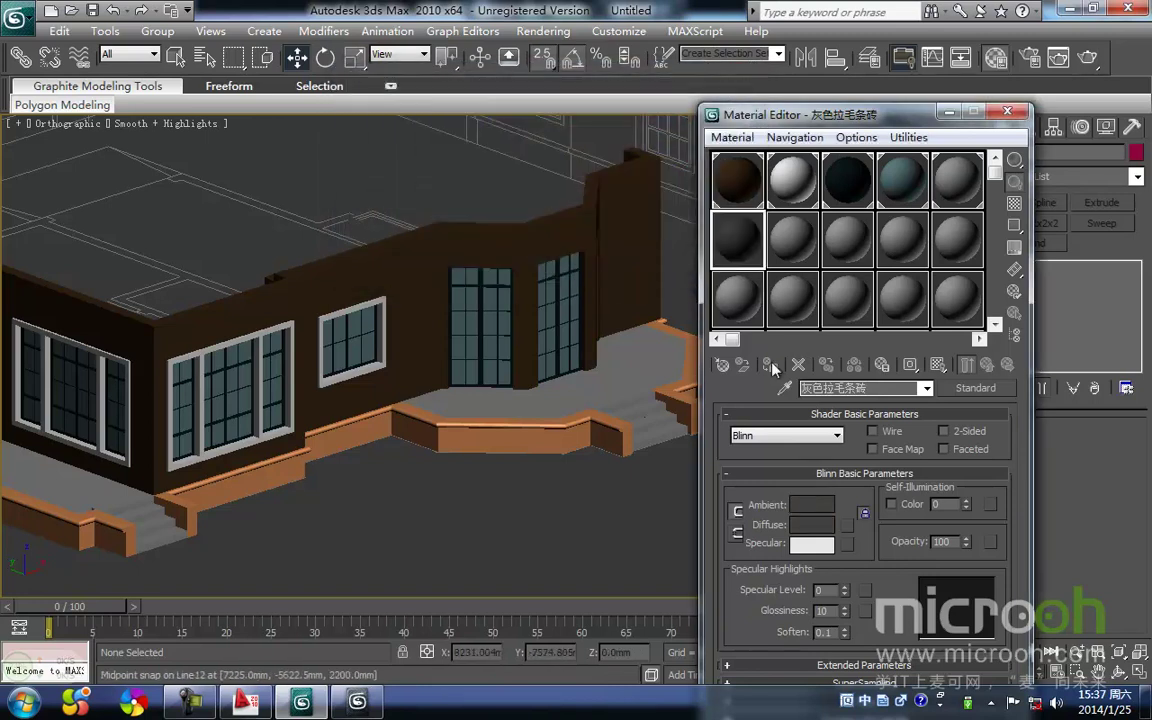
# Assign the 灰色拉毛条砖 material to the swept plinth and minimise the Material Editor
pyautogui.click(485, 428)
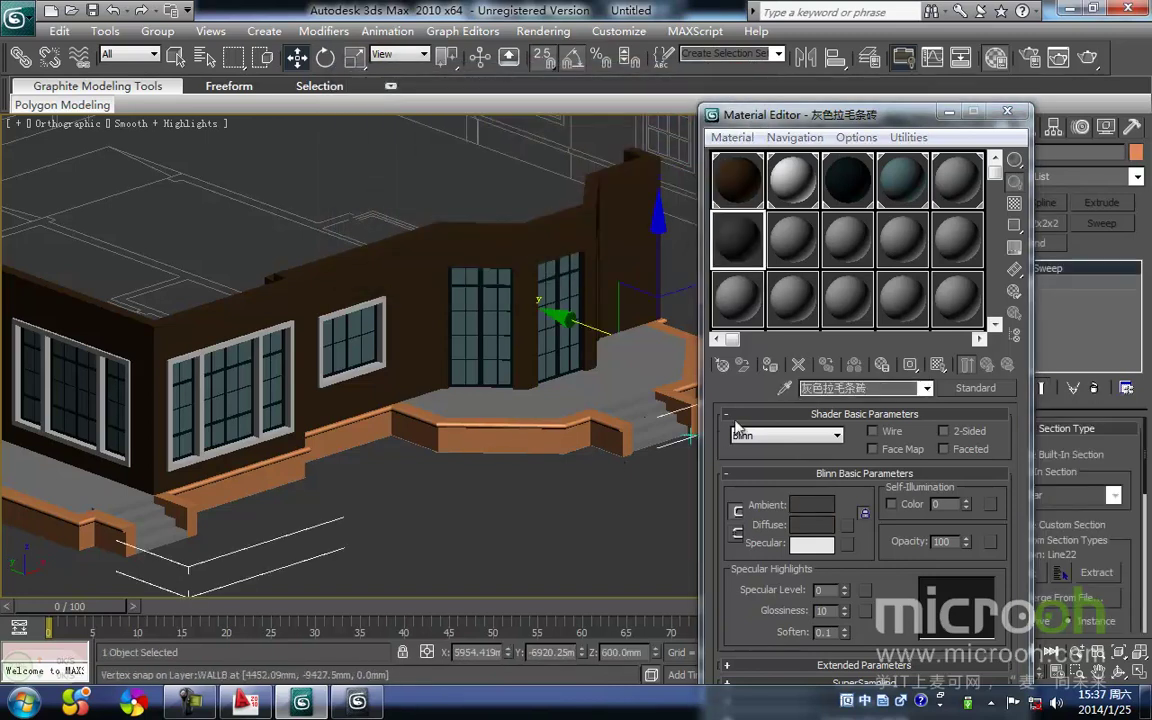
pyautogui.click(768, 370)
pyautogui.click(403, 461)
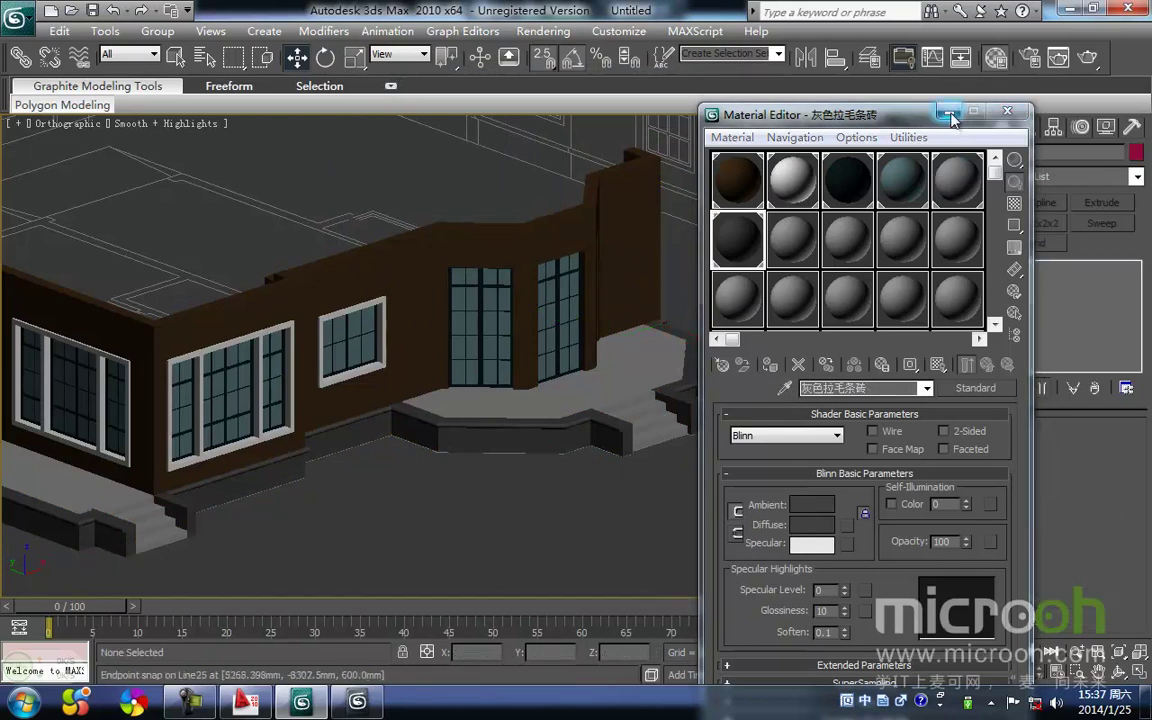
pyautogui.click(948, 113)
pyautogui.keyDown('alt'); pyautogui.moveTo(613, 508); pyautogui.dragTo(571, 507, button='middle'); pyautogui.keyUp('alt')
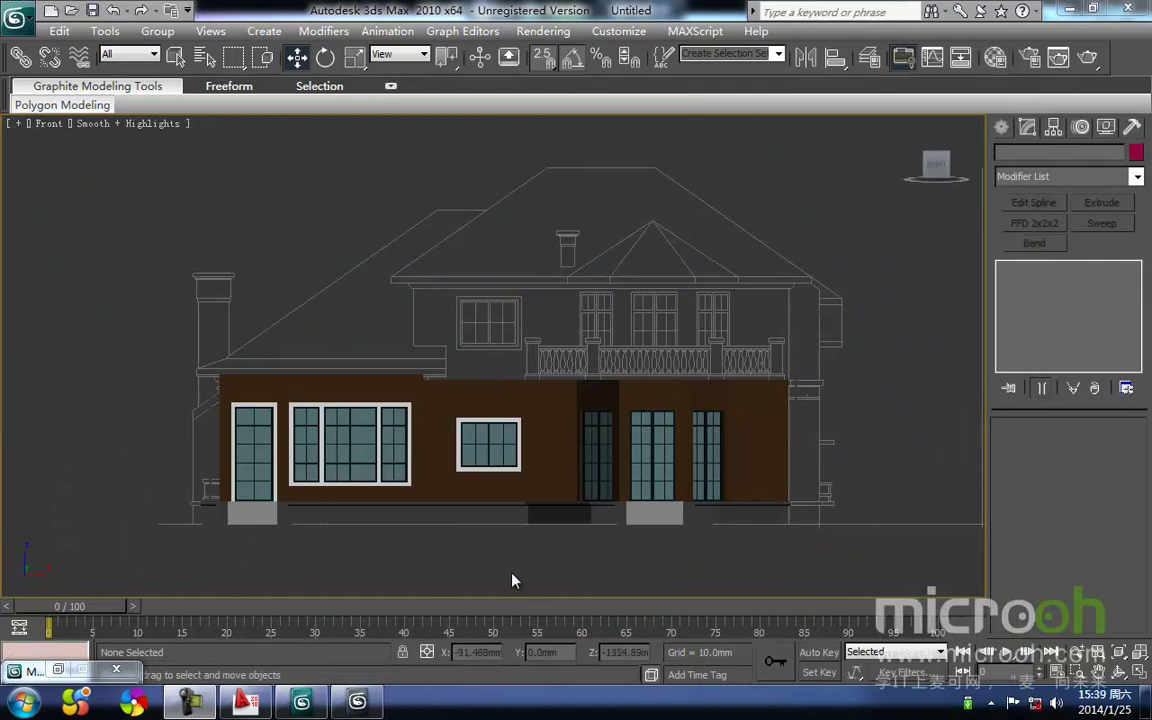
# Hide the ground-floor plan layer p1 and show the upper-floor plan layer p2
pyautogui.scroll(-3, 500, 575)
pyautogui.scroll(1, 532, 320)
pyautogui.moveTo(724, 463); pyautogui.dragTo(691, 527, button='middle')
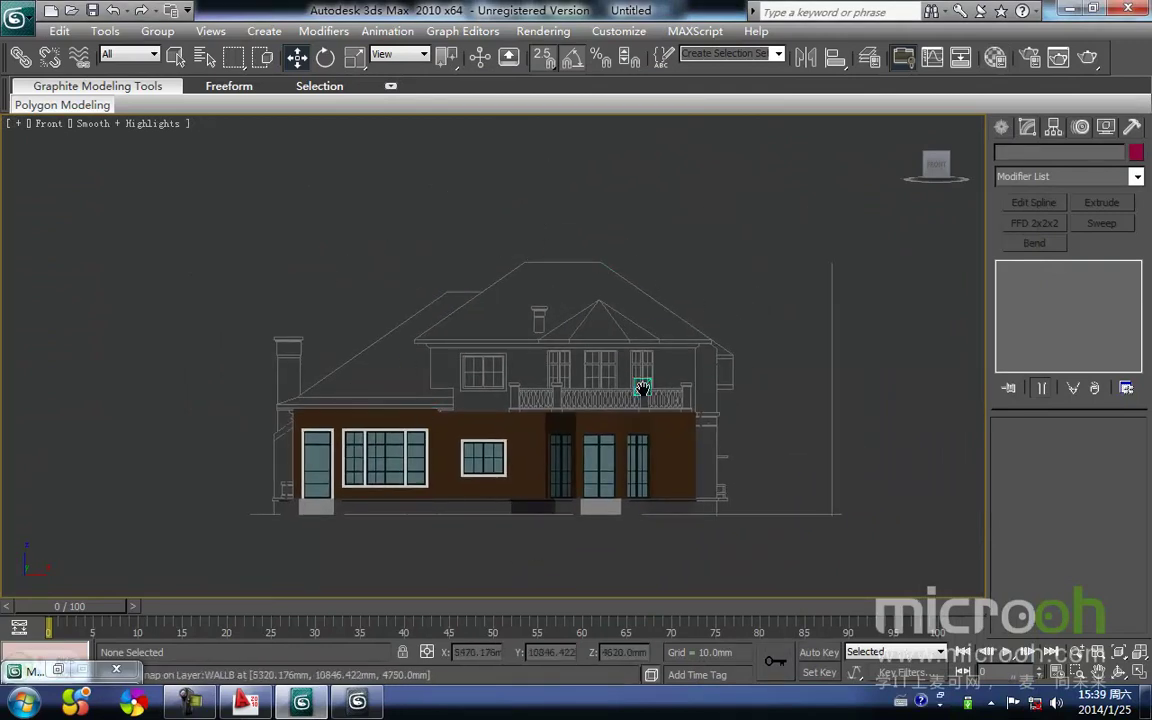
pyautogui.moveTo(643, 393); pyautogui.dragTo(608, 437, button='middle')
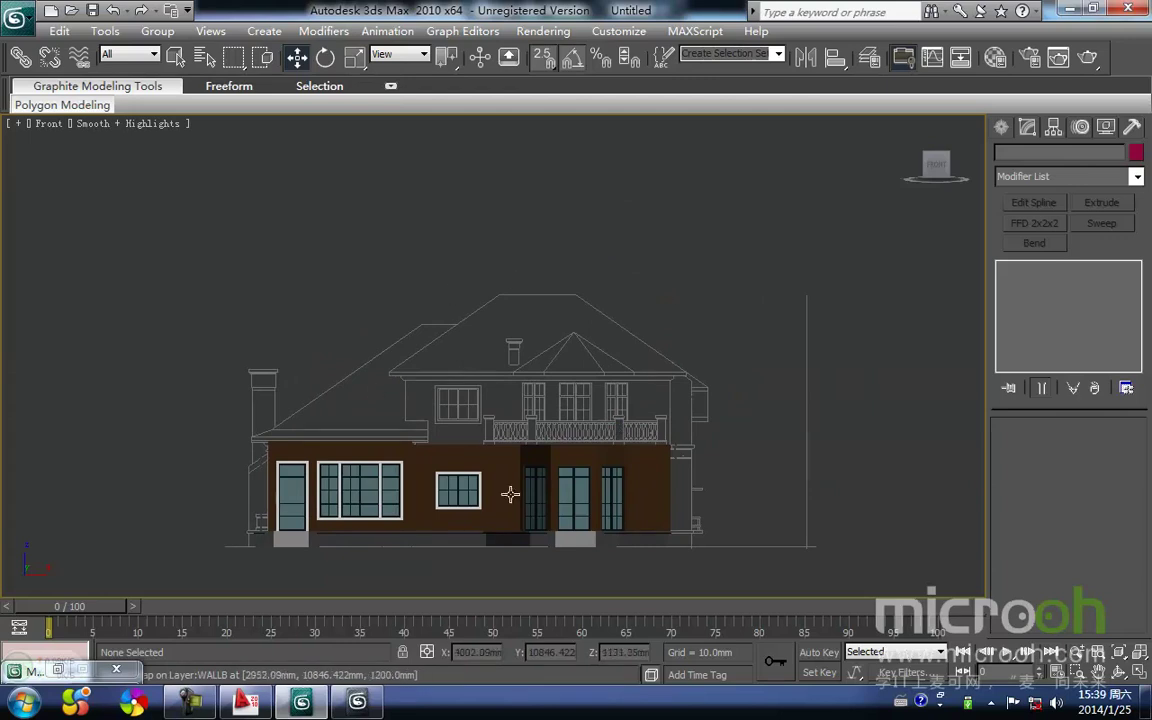
pyautogui.press('t')
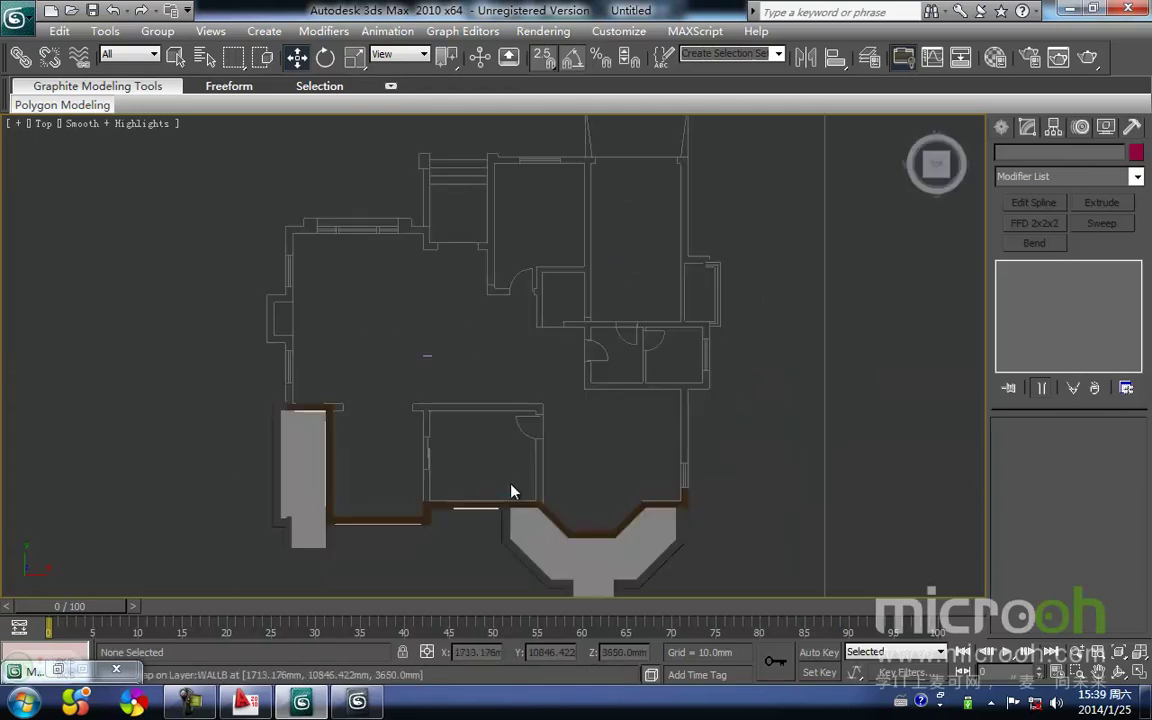
pyautogui.scroll(-2, 515, 475)
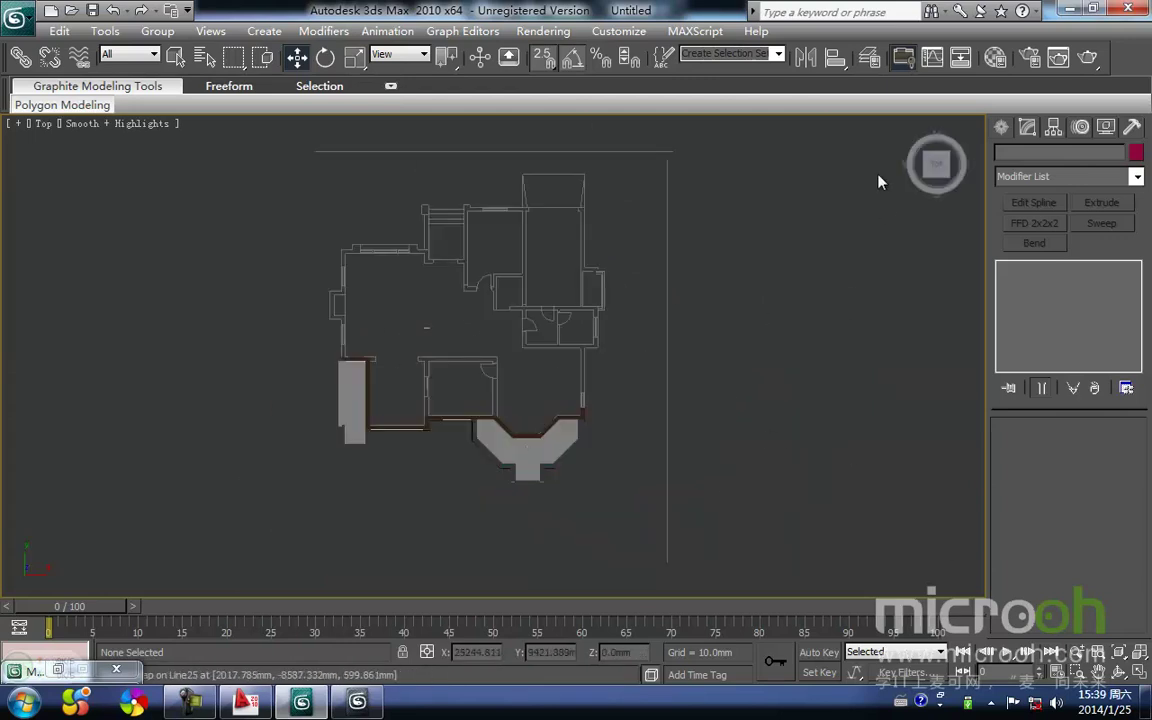
pyautogui.click(869, 58)
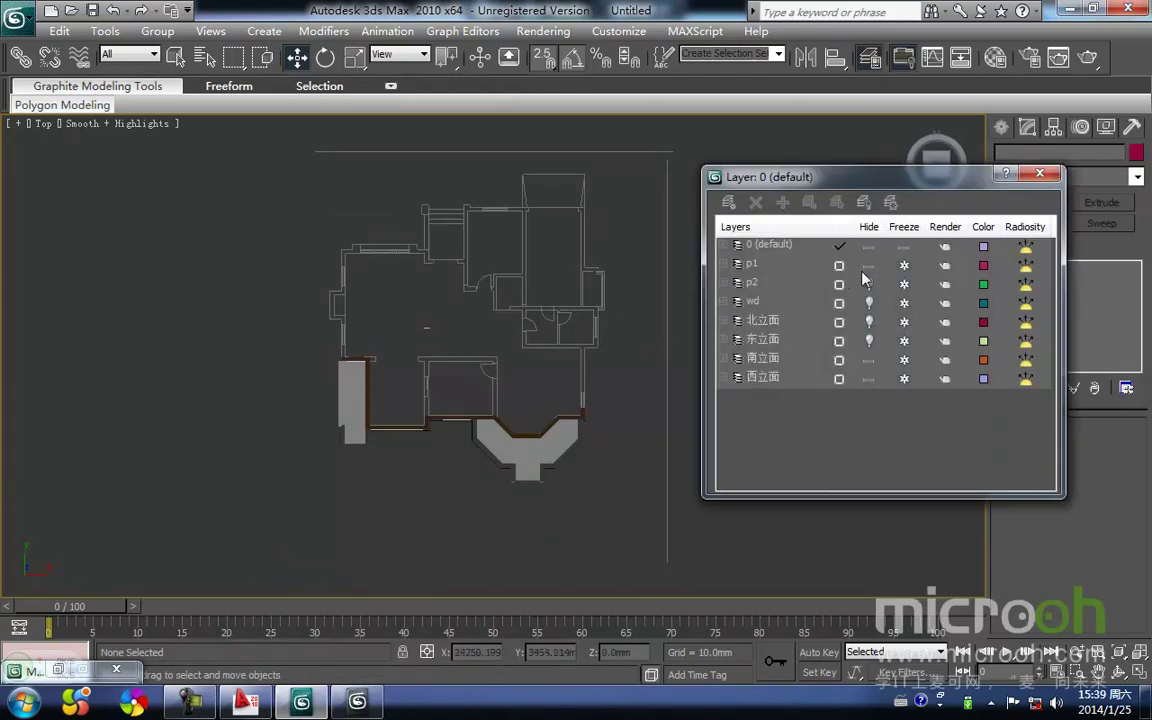
pyautogui.click(869, 265)
pyautogui.click(869, 284)
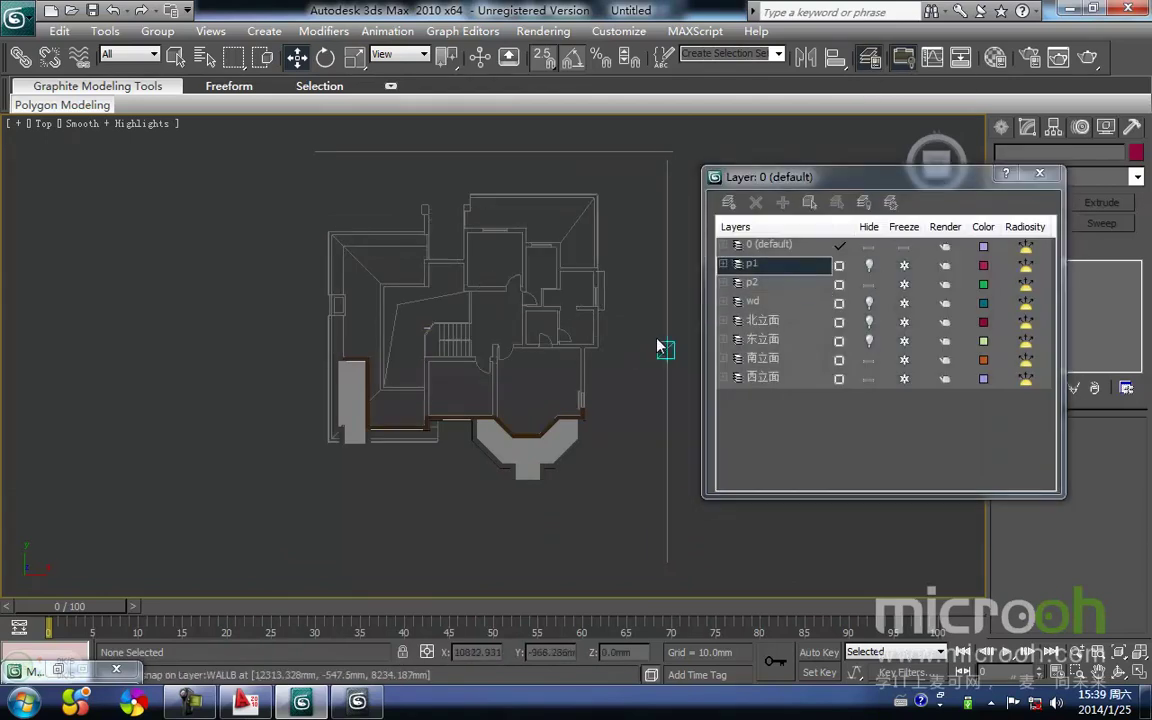
pyautogui.click(1040, 173)
# In the front view, trace a rectangle over the upper-floor wall left of the balcony doors, from below the eaves to the ground-floor wall top
pyautogui.scroll(6, 545, 400)
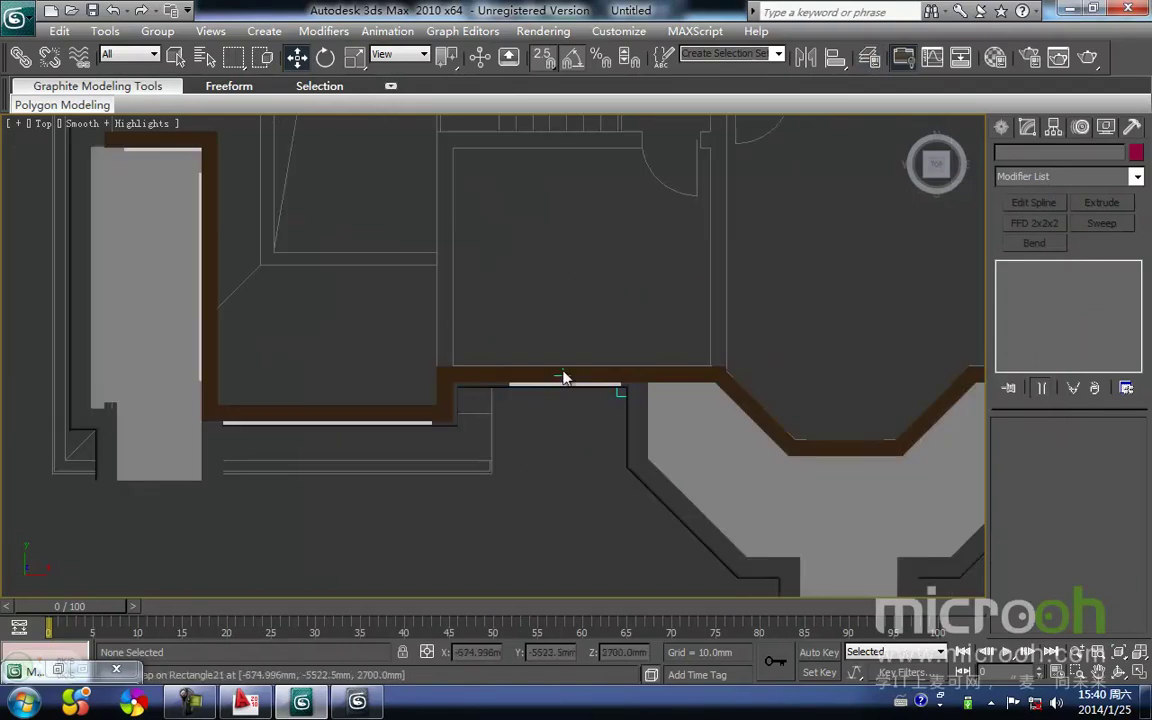
pyautogui.press('f')
pyautogui.scroll(-5, 468, 370)
pyautogui.scroll(6, 414, 383)
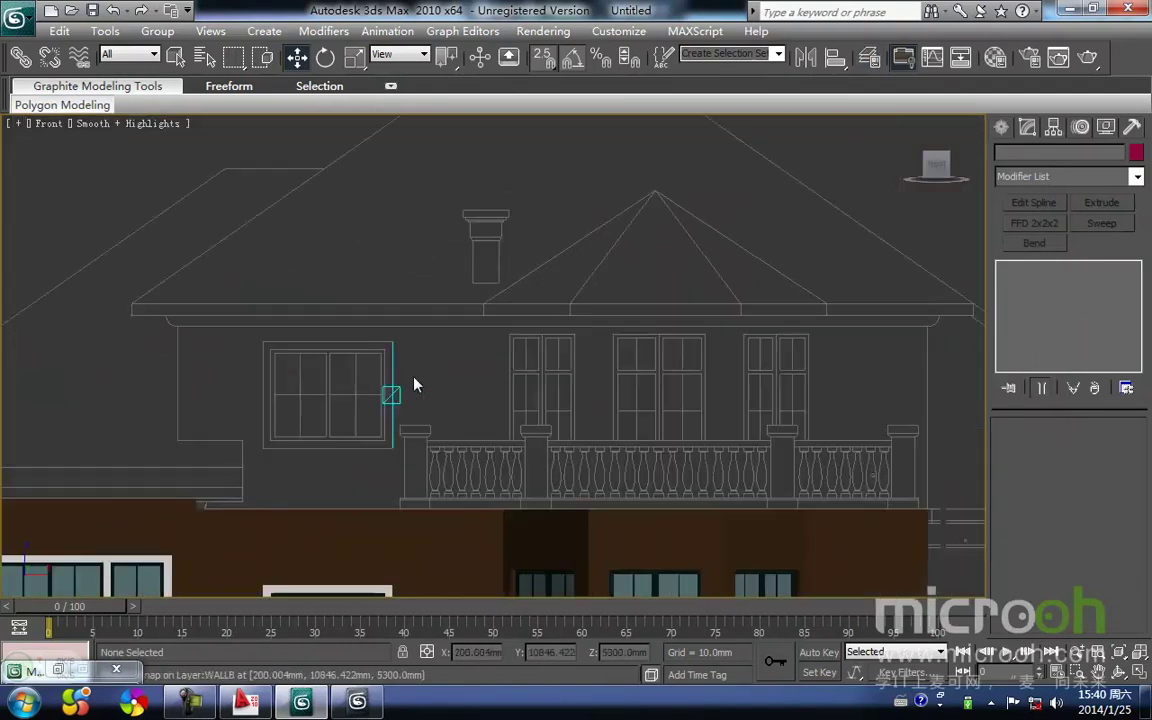
pyautogui.press('F3')
pyautogui.moveTo(349, 465); pyautogui.dragTo(350, 411, button='middle')
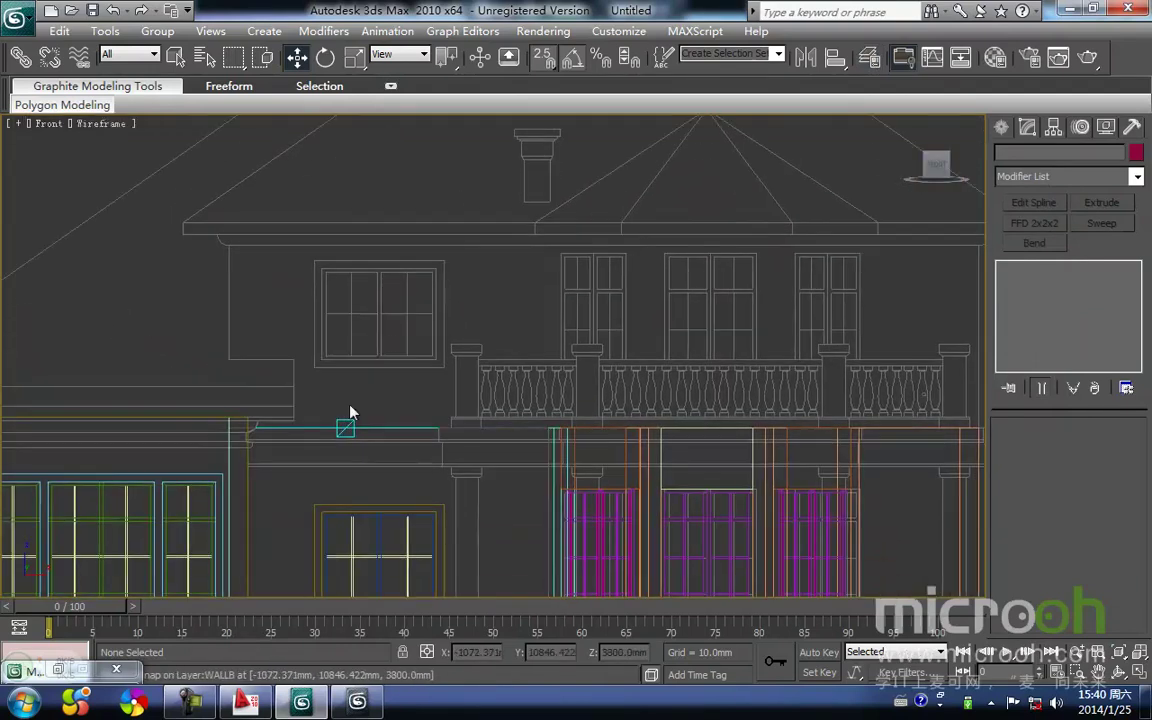
pyautogui.press('F3')
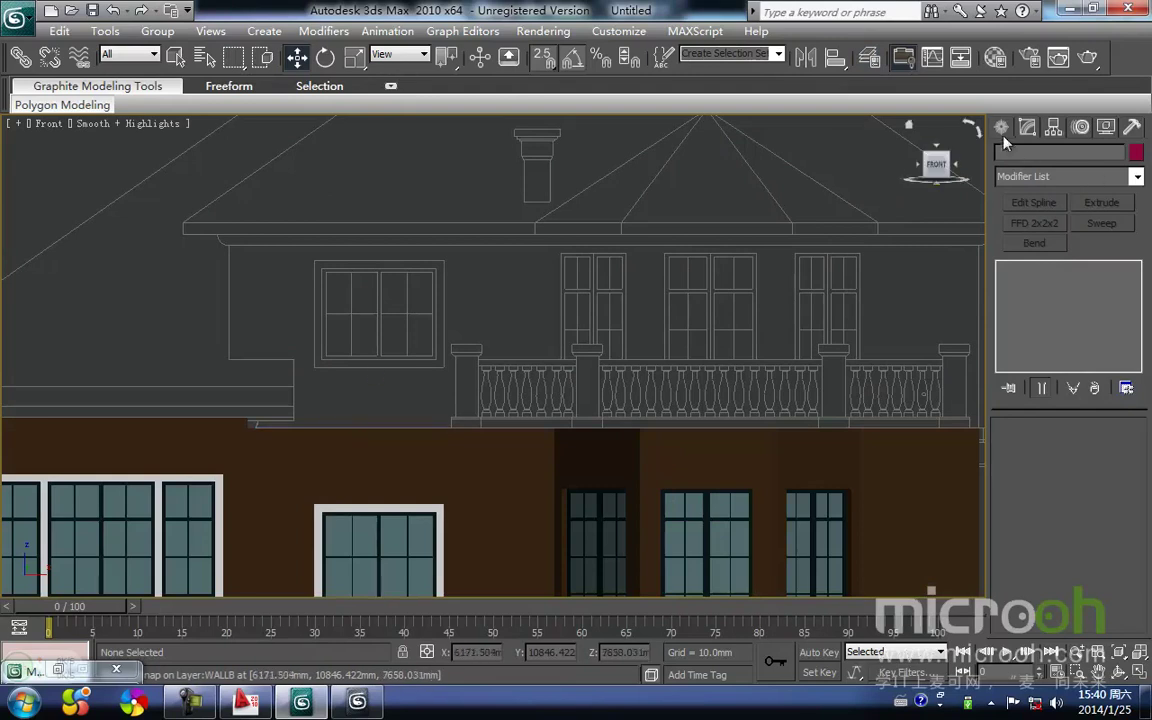
pyautogui.click(1002, 130)
pyautogui.click(1104, 257)
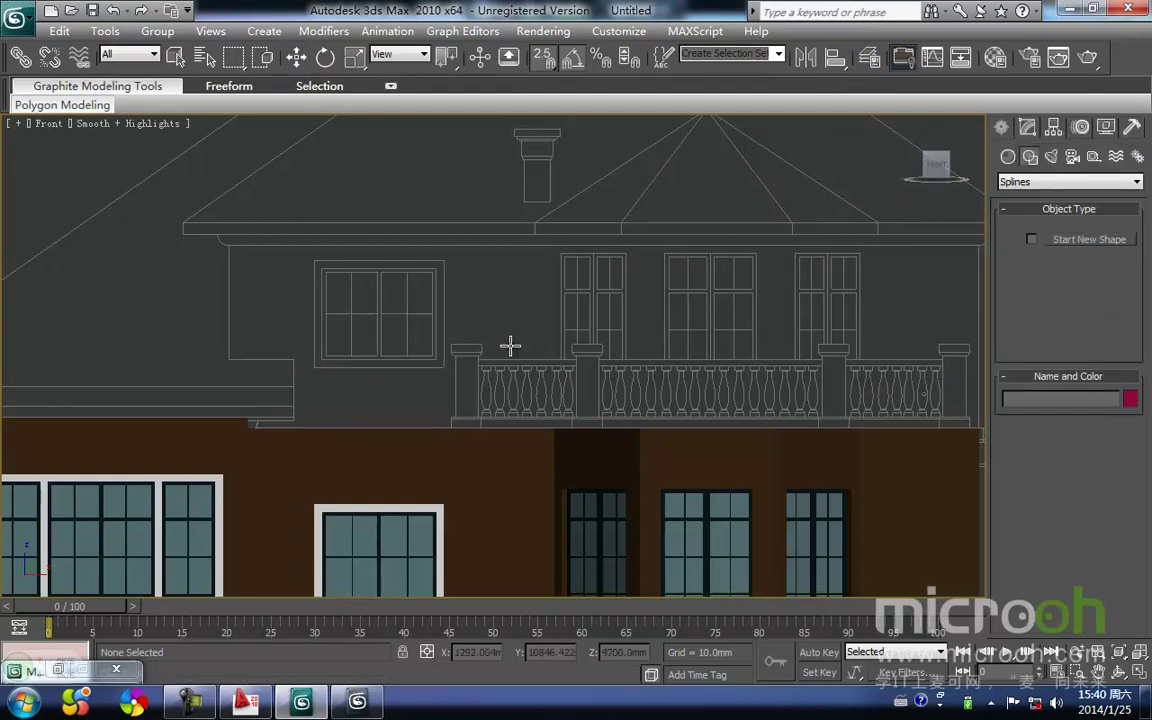
pyautogui.press('F3')
pyautogui.moveTo(240, 230)
pyautogui.mouseDown(button='middle')
pyautogui.moveTo(251, 207)
pyautogui.moveTo(252, 249)
pyautogui.mouseUp(button='middle')
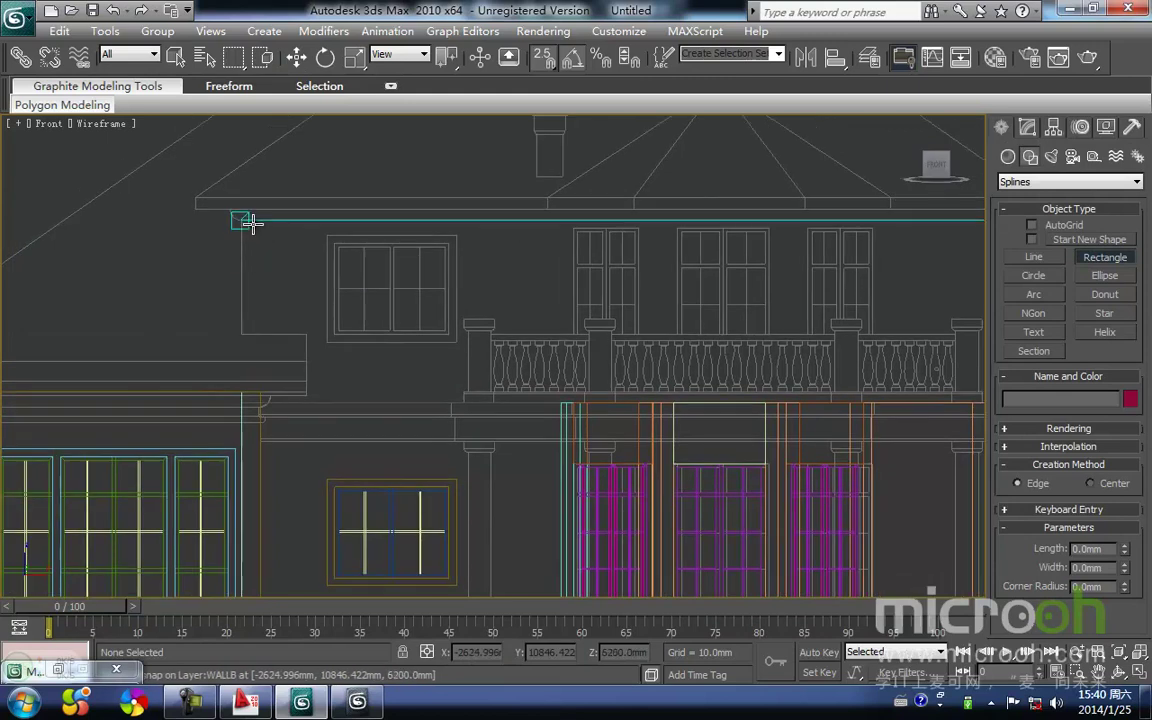
pyautogui.moveTo(241, 220); pyautogui.dragTo(558, 401)
pyautogui.rightClick(586, 294)
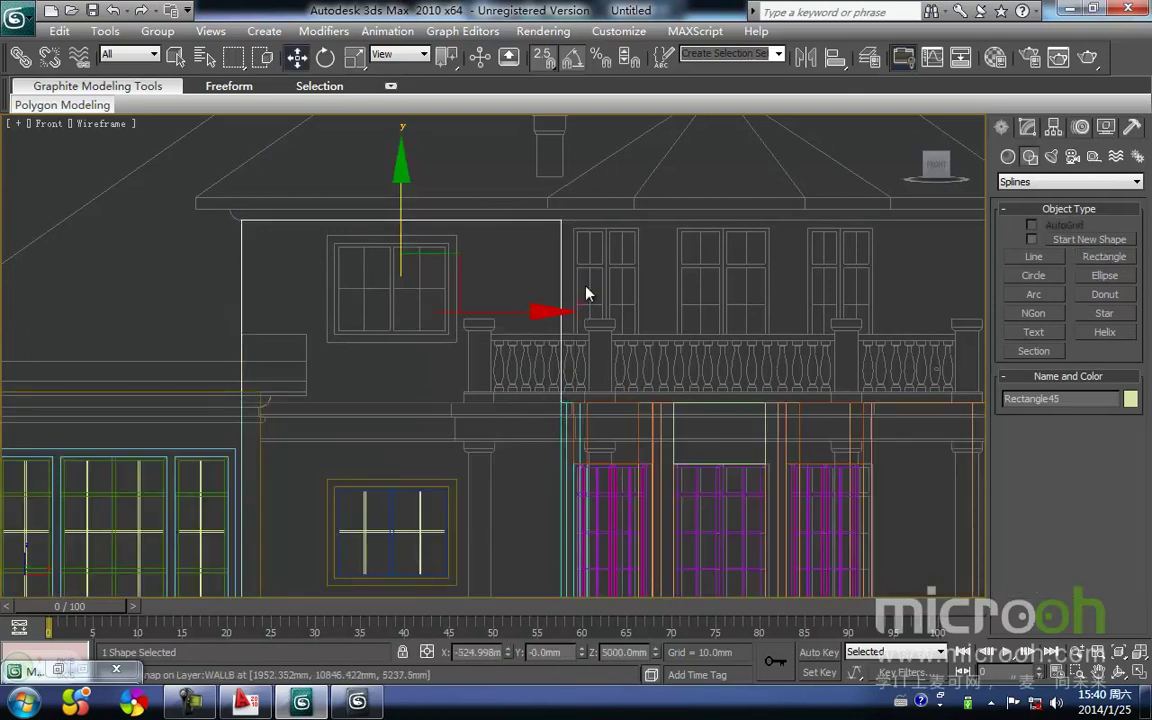
pyautogui.click(445, 362)
pyautogui.moveTo(372, 335); pyautogui.dragTo(381, 388, button='middle')
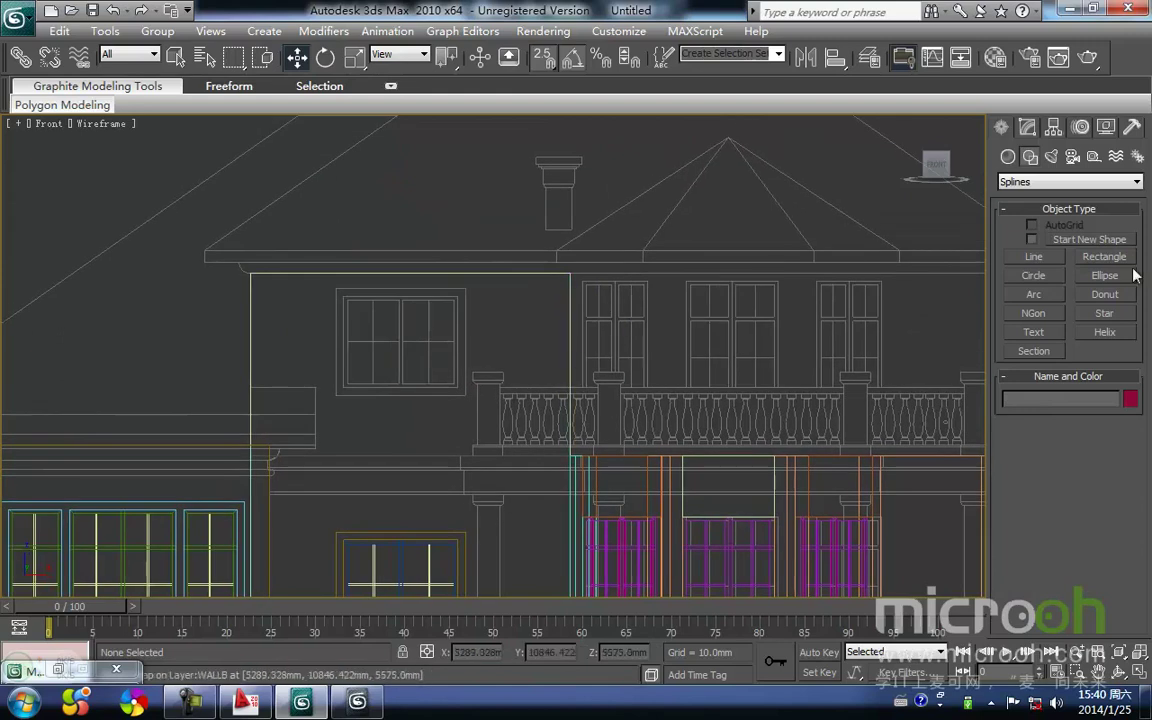
# Draw a rectangle over the outer frame of the upper-floor window inside the wall outline
pyautogui.click(1100, 257)
pyautogui.scroll(3, 410, 378)
pyautogui.moveTo(342, 307)
pyautogui.mouseDown()
pyautogui.moveTo(511, 506)
pyautogui.moveTo(524, 461)
pyautogui.mouseUp()
pyautogui.rightClick(752, 352)
# Convert the upper-floor wall rectangle to an editable spline and attach the window rectangle to it
pyautogui.click(673, 370)
pyautogui.moveTo(531, 363); pyautogui.dragTo(572, 413, button='middle')
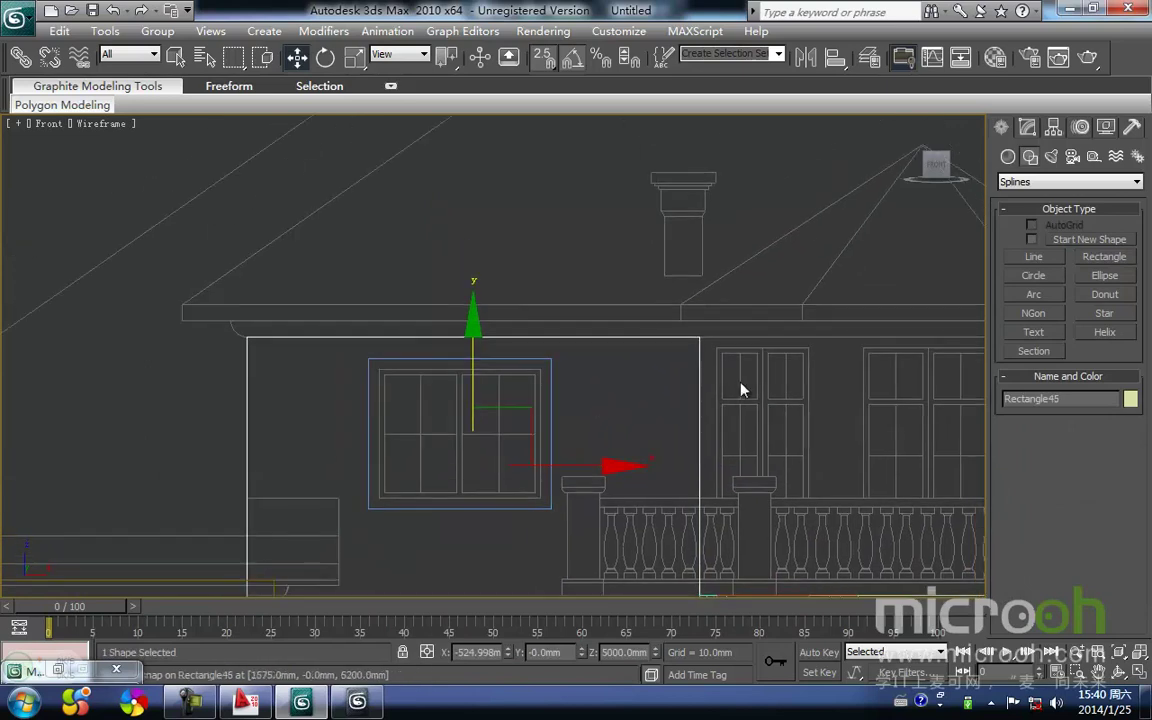
pyautogui.moveTo(707, 437); pyautogui.dragTo(707, 397, button='middle')
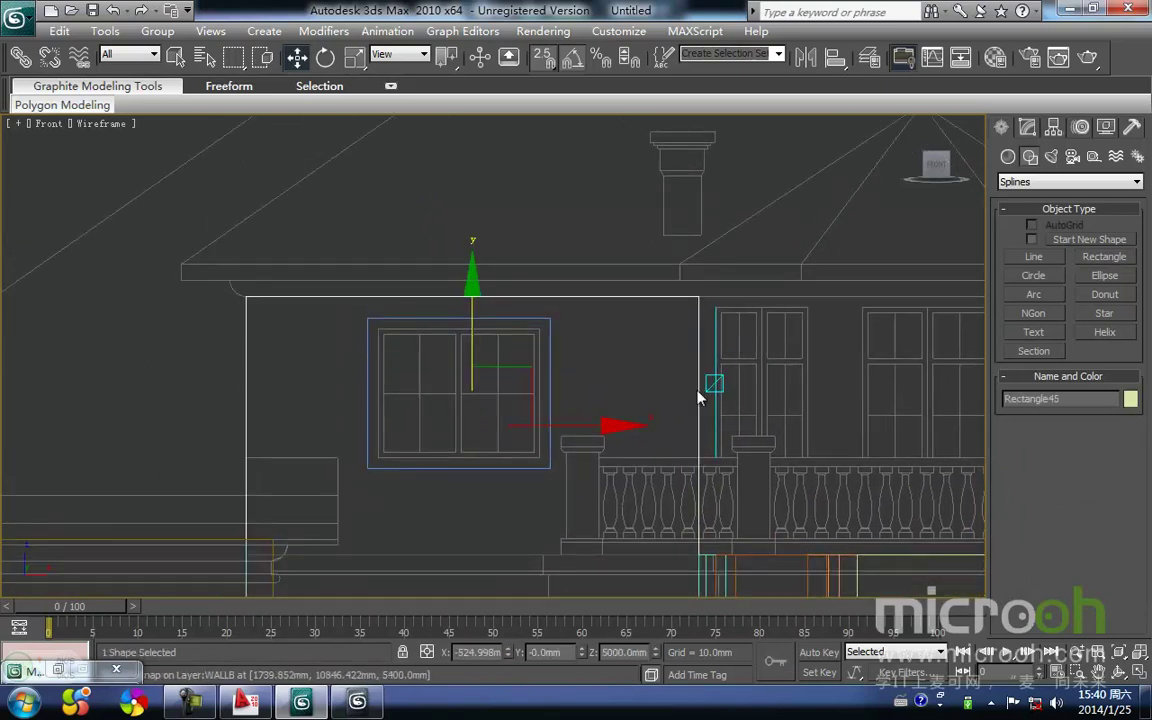
pyautogui.rightClick(698, 397)
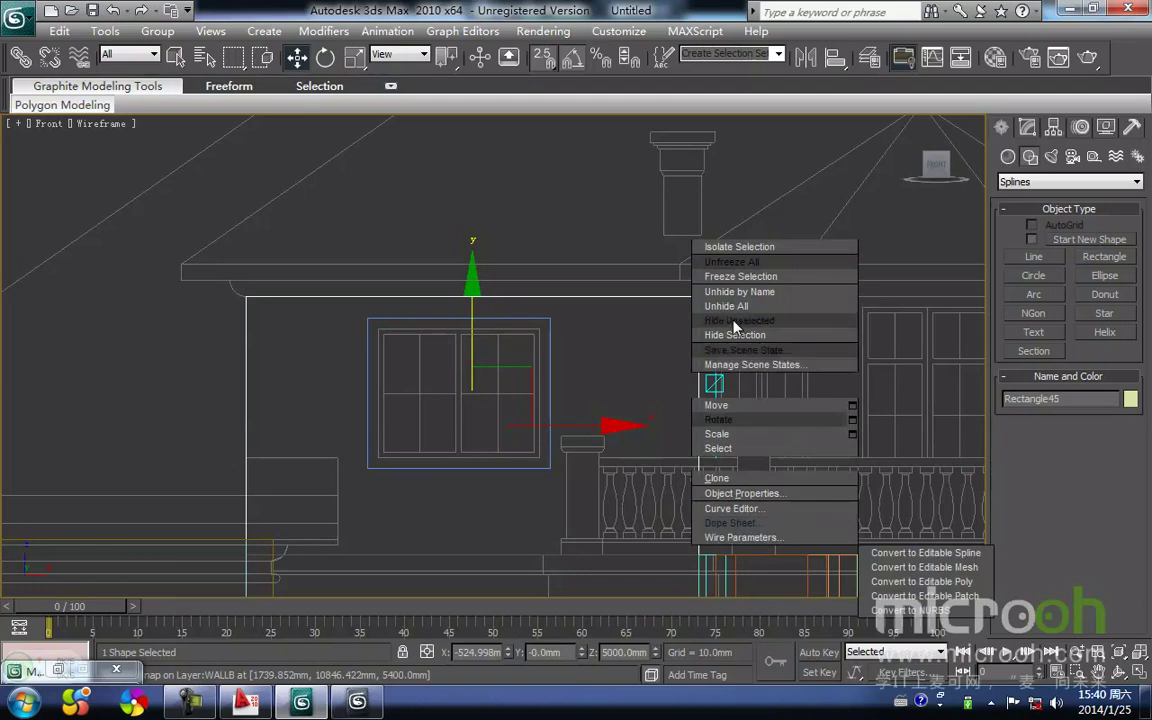
pyautogui.click(918, 555)
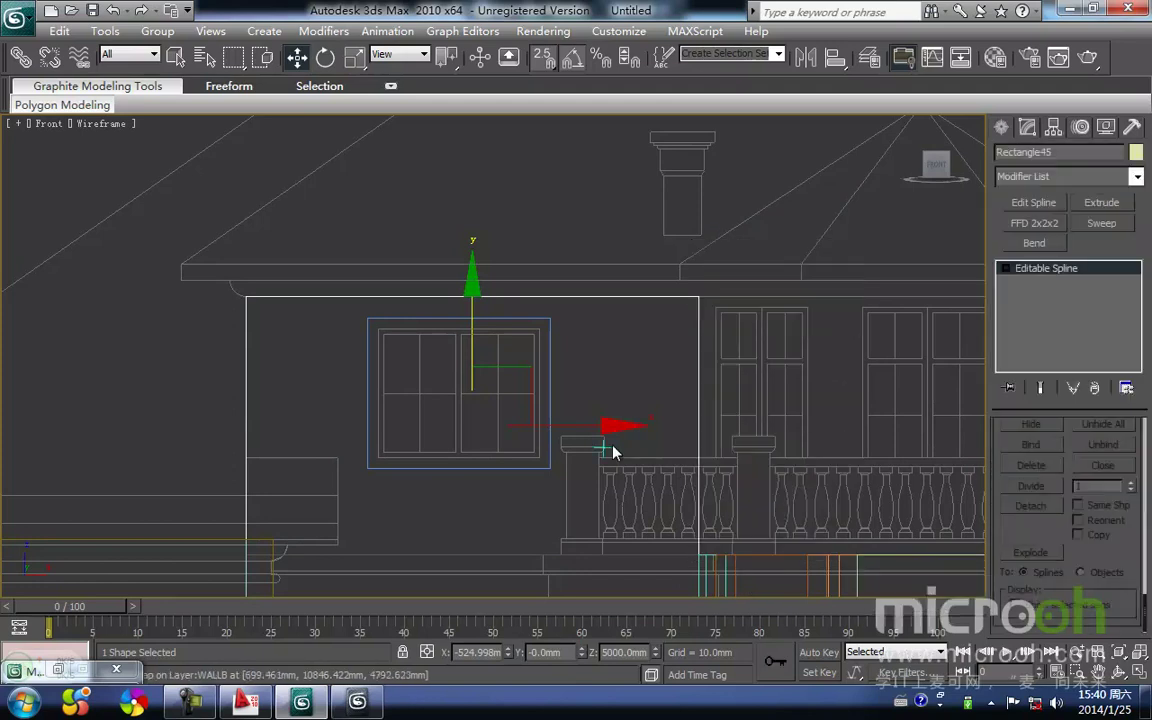
pyautogui.rightClick(609, 447)
pyautogui.click(582, 476)
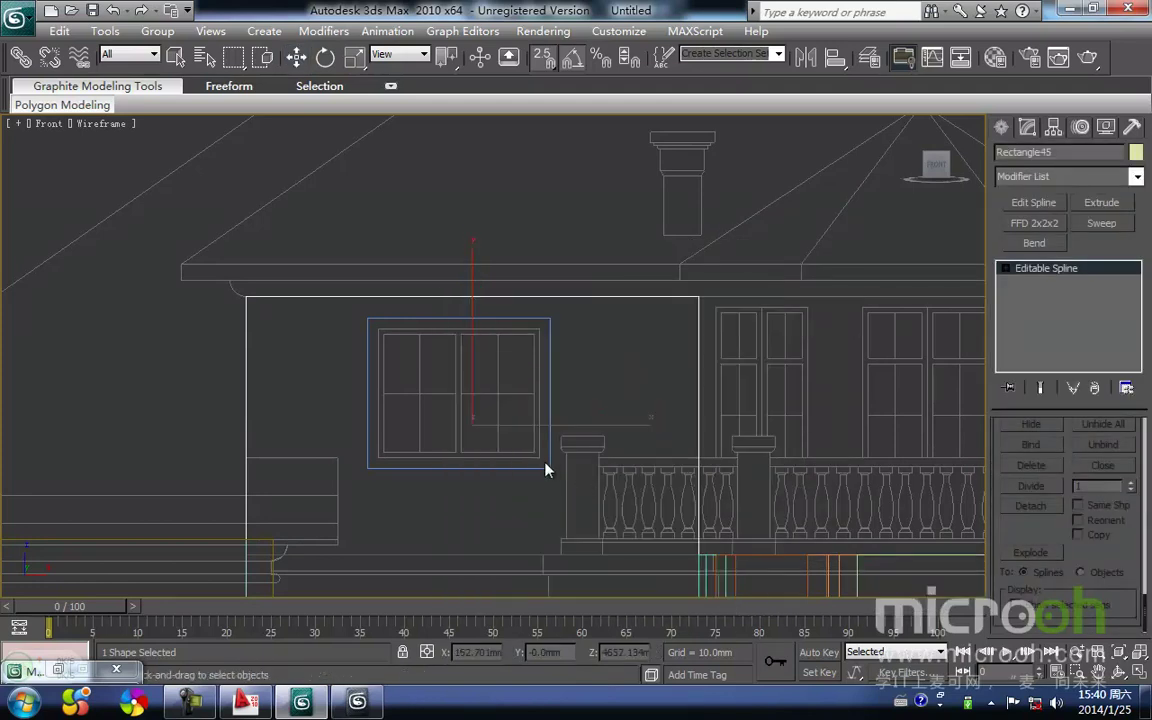
pyautogui.click(548, 468)
pyautogui.press('w')
pyautogui.click(756, 412)
# Raise the wall outline's two upper corner vertices to the top line of the eaves on the elevation
pyautogui.click(699, 392)
pyautogui.moveTo(665, 370); pyautogui.dragTo(656, 463, button='middle')
pyautogui.press('1')
pyautogui.moveTo(734, 415); pyautogui.dragTo(666, 366)
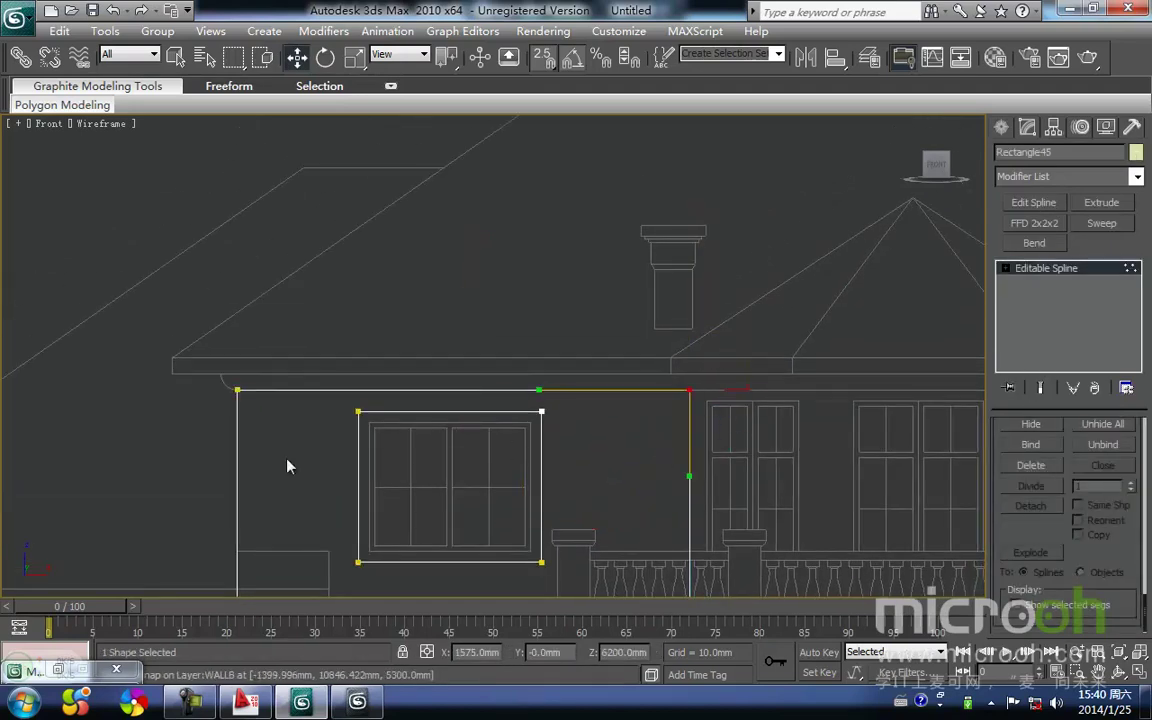
pyautogui.keyDown('ctrl'); pyautogui.moveTo(264, 448); pyautogui.dragTo(170, 337); pyautogui.keyUp('ctrl')
pyautogui.moveTo(425, 387); pyautogui.dragTo(437, 455, button='middle')
pyautogui.press('space')
pyautogui.scroll(3, 202, 426)
pyautogui.moveTo(202, 426); pyautogui.dragTo(530, 261, button='middle')
pyautogui.moveTo(332, 394); pyautogui.dragTo(207, 333)
pyautogui.press('space')
pyautogui.click(501, 298)
pyautogui.scroll(-2, 377, 327)
pyautogui.press('1')
pyautogui.click(527, 397)
# In the top view, move the wall spline along Y onto the inner line of the front wall on the plan
pyautogui.scroll(-4, 495, 315)
pyautogui.press('t')
pyautogui.scroll(-3, 481, 303)
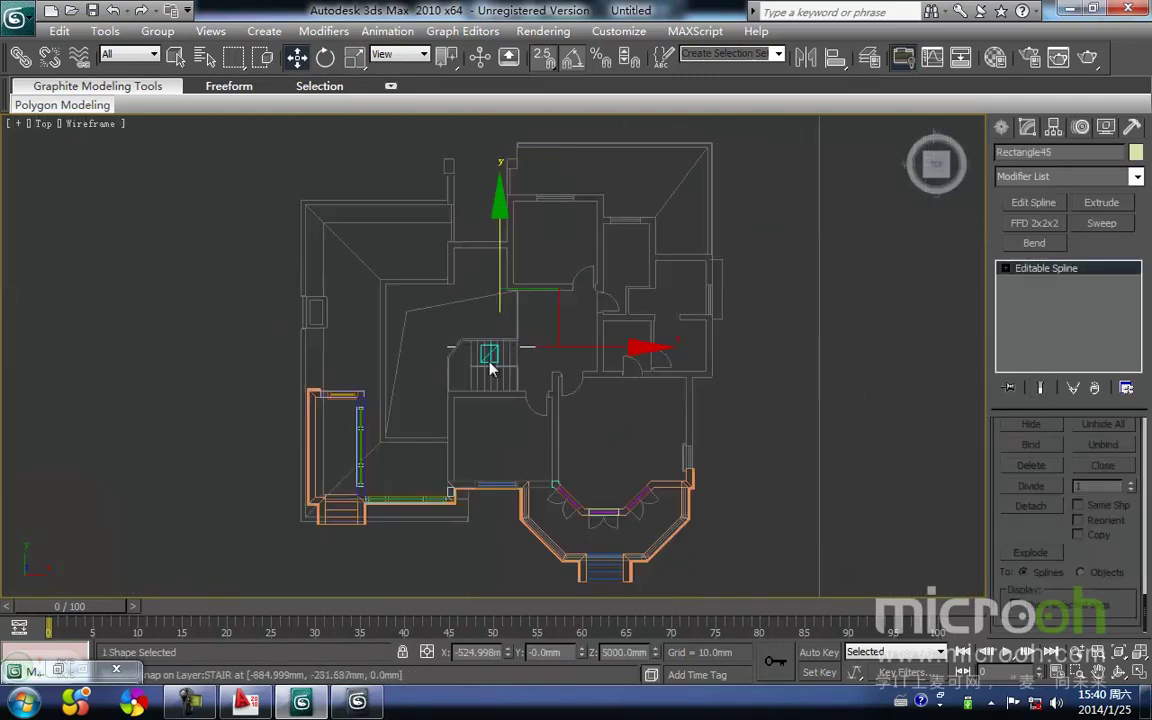
pyautogui.moveTo(520, 202); pyautogui.dragTo(520, 327)
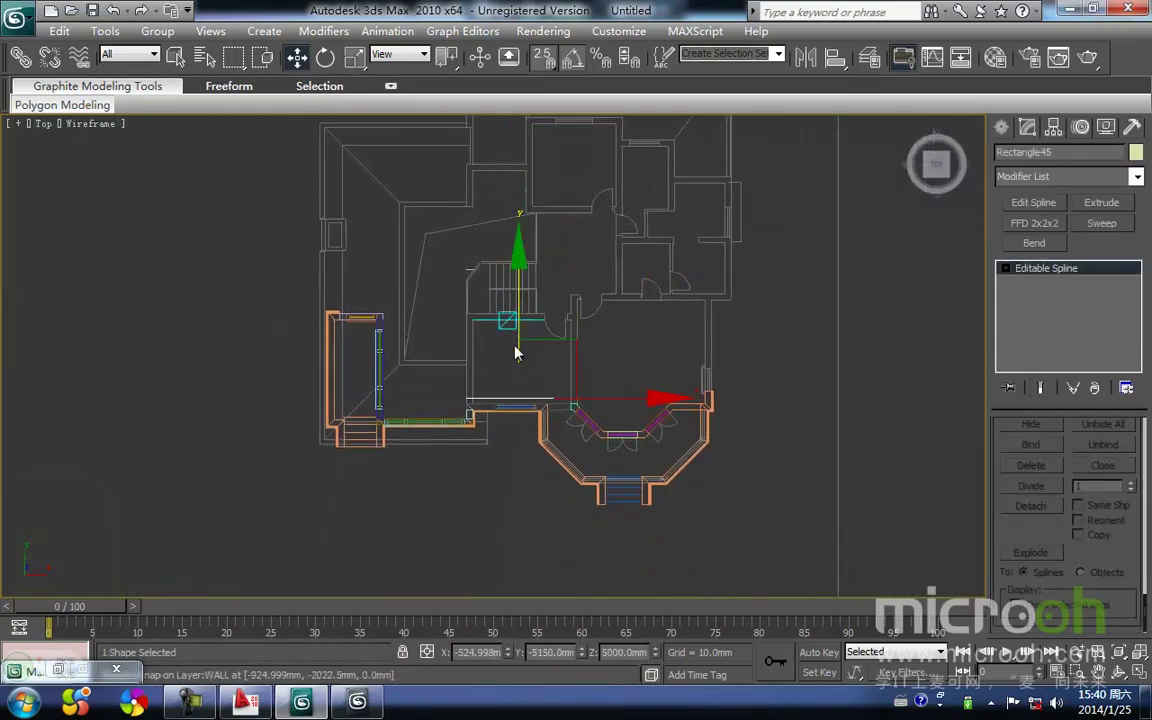
pyautogui.scroll(5, 485, 422)
pyautogui.scroll(4, 517, 305)
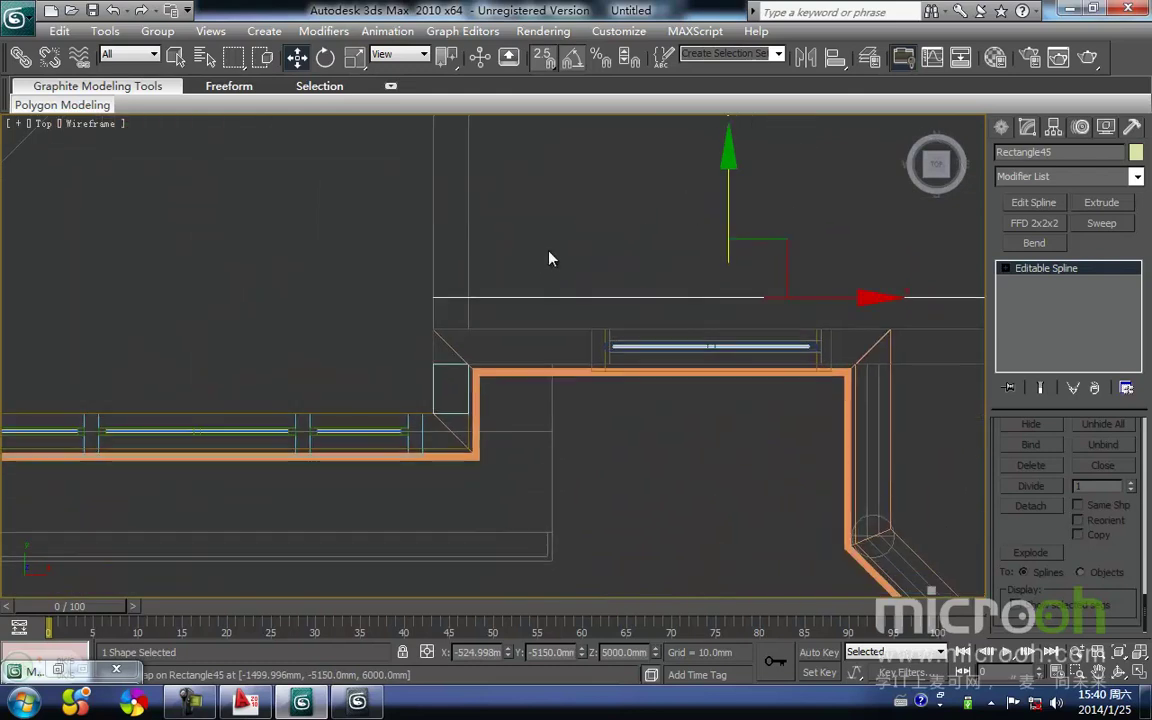
pyautogui.moveTo(429, 296); pyautogui.dragTo(432, 310)
pyautogui.moveTo(614, 260); pyautogui.dragTo(368, 273, button='middle')
pyautogui.scroll(-2, 422, 288)
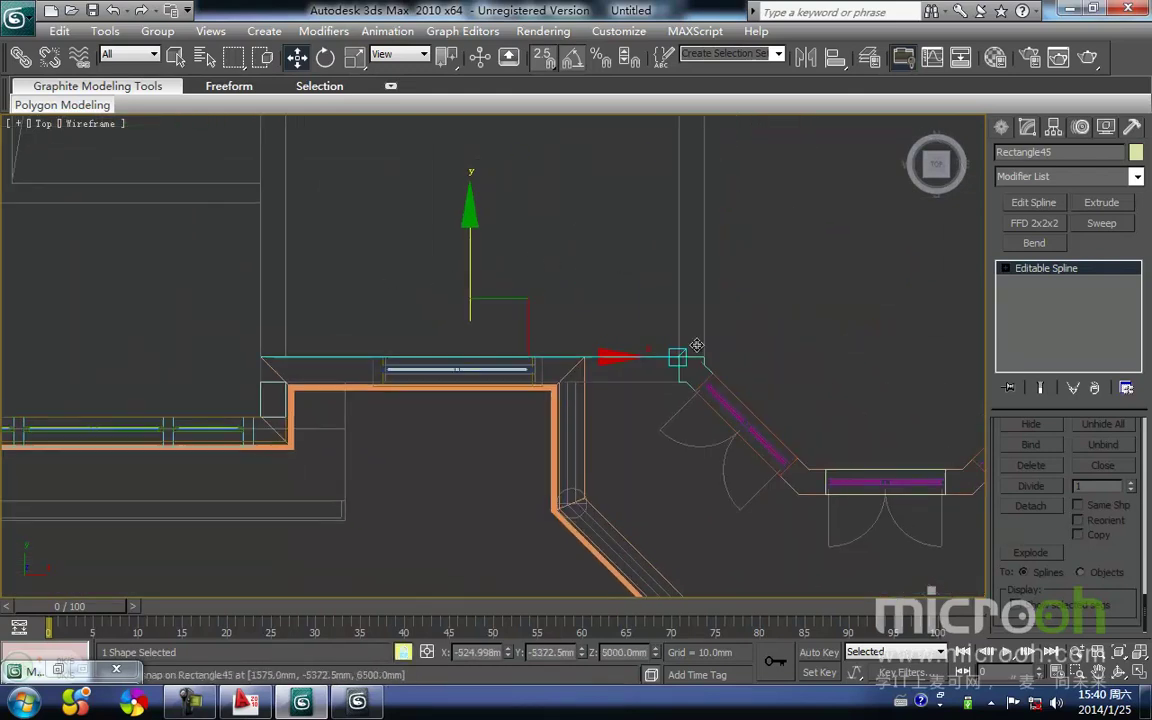
pyautogui.scroll(4, 602, 455)
pyautogui.moveTo(707, 329); pyautogui.dragTo(651, 365, button='middle')
# Extrude the upper-floor wall spline 250 mm and show the front view shaded
pyautogui.press('1')
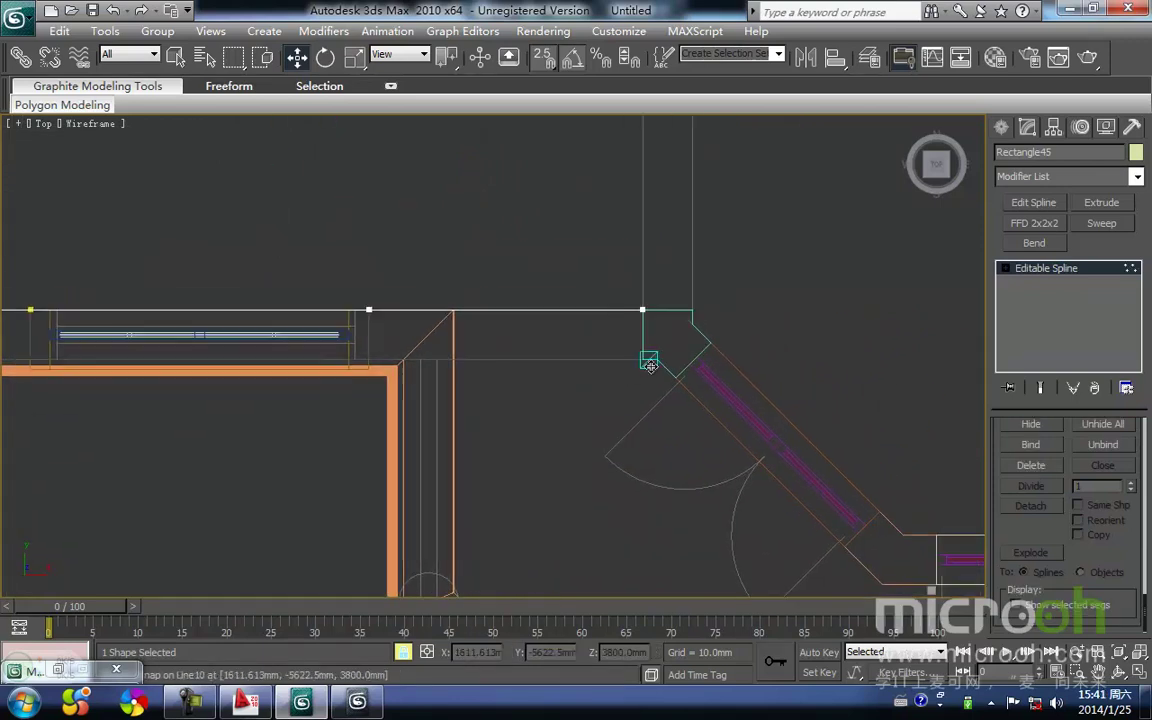
pyautogui.press('f')
pyautogui.scroll(-2, 640, 300)
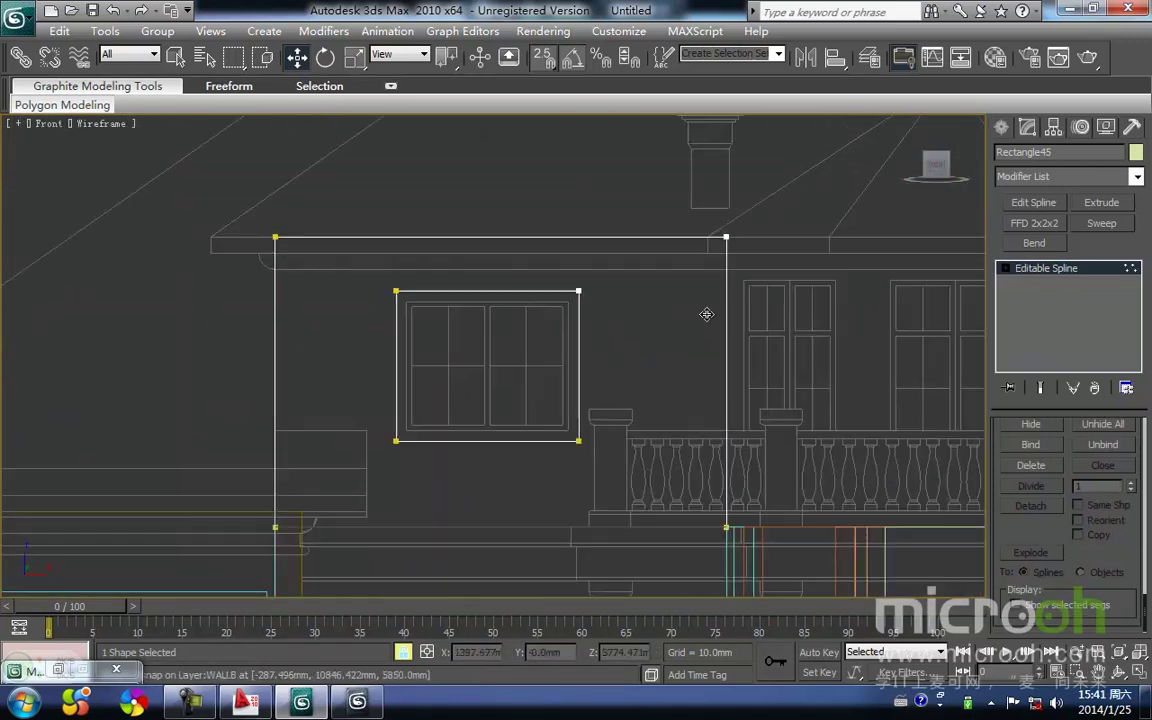
pyautogui.click(1101, 203)
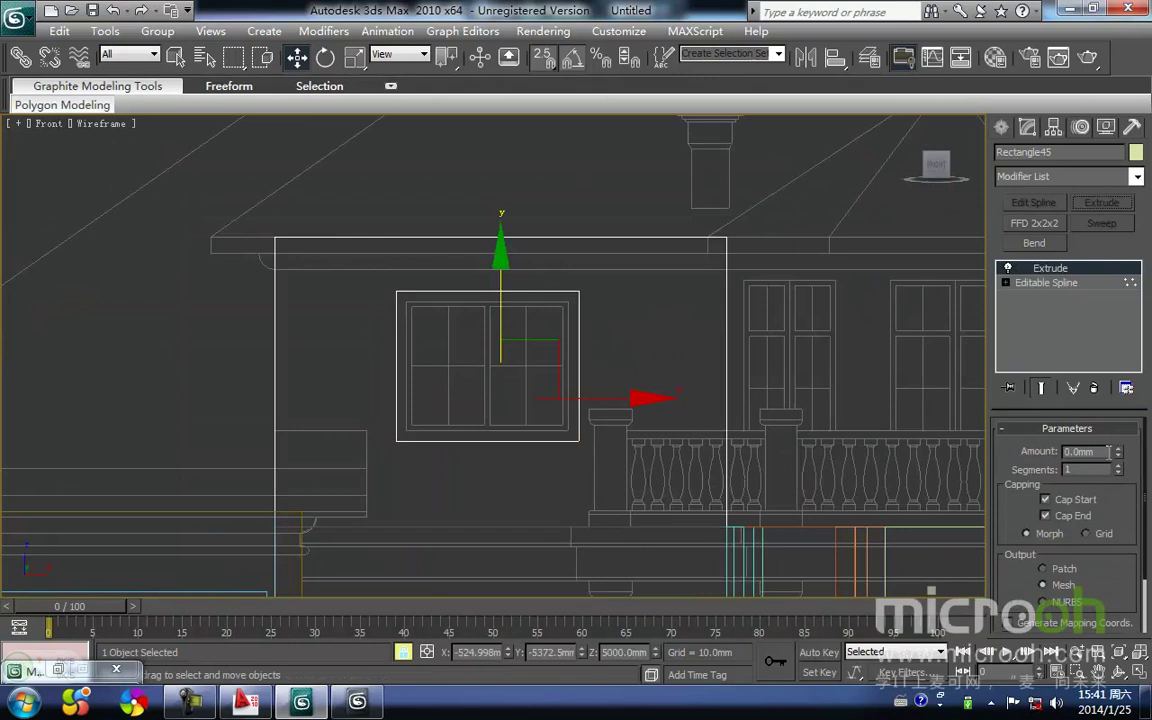
pyautogui.doubleClick(1090, 452)
pyautogui.moveTo(450, 365); pyautogui.dragTo(357, 325, button='middle')
pyautogui.press('F3')
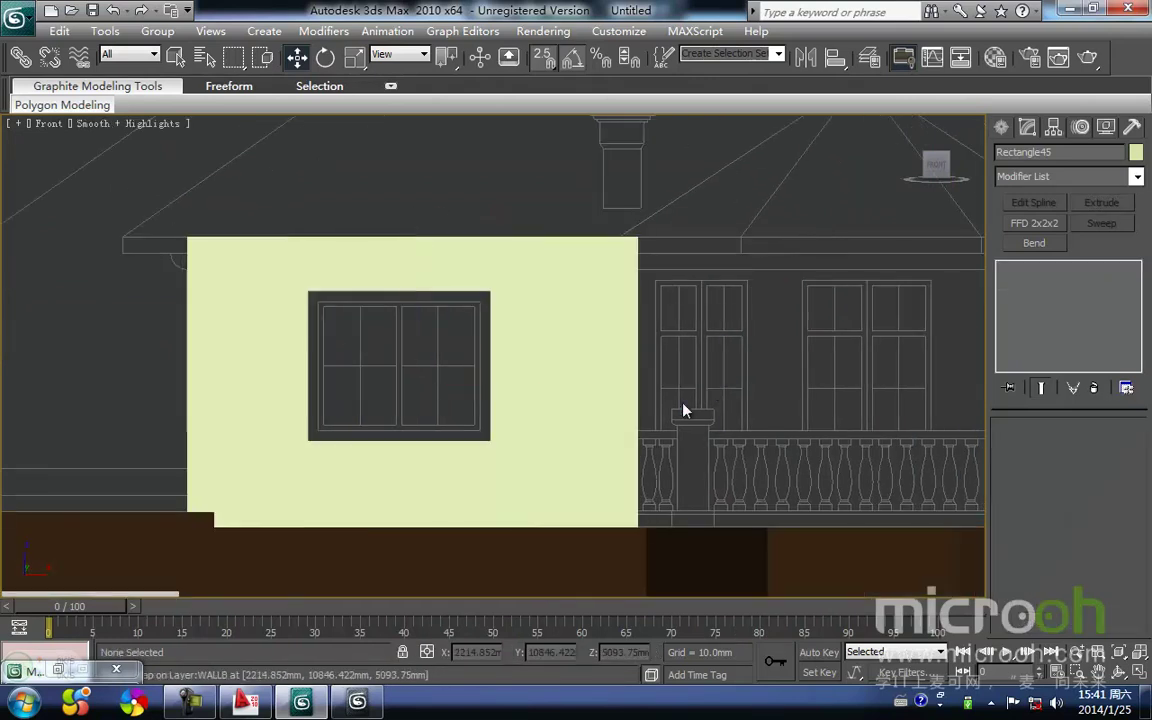
pyautogui.moveTo(496, 468)
pyautogui.mouseDown(button='middle')
pyautogui.moveTo(530, 411)
pyautogui.moveTo(530, 522)
pyautogui.mouseUp(button='middle')
# Switch to AutoCAD and read the material note for the upper-floor wall on the front elevation
pyautogui.click(255, 712)
pyautogui.scroll(-2, 530, 370)
pyautogui.moveTo(686, 394); pyautogui.dragTo(591, 531, button='middle')
pyautogui.moveTo(764, 434); pyautogui.dragTo(728, 486, button='middle')
pyautogui.scroll(9, 797, 281)
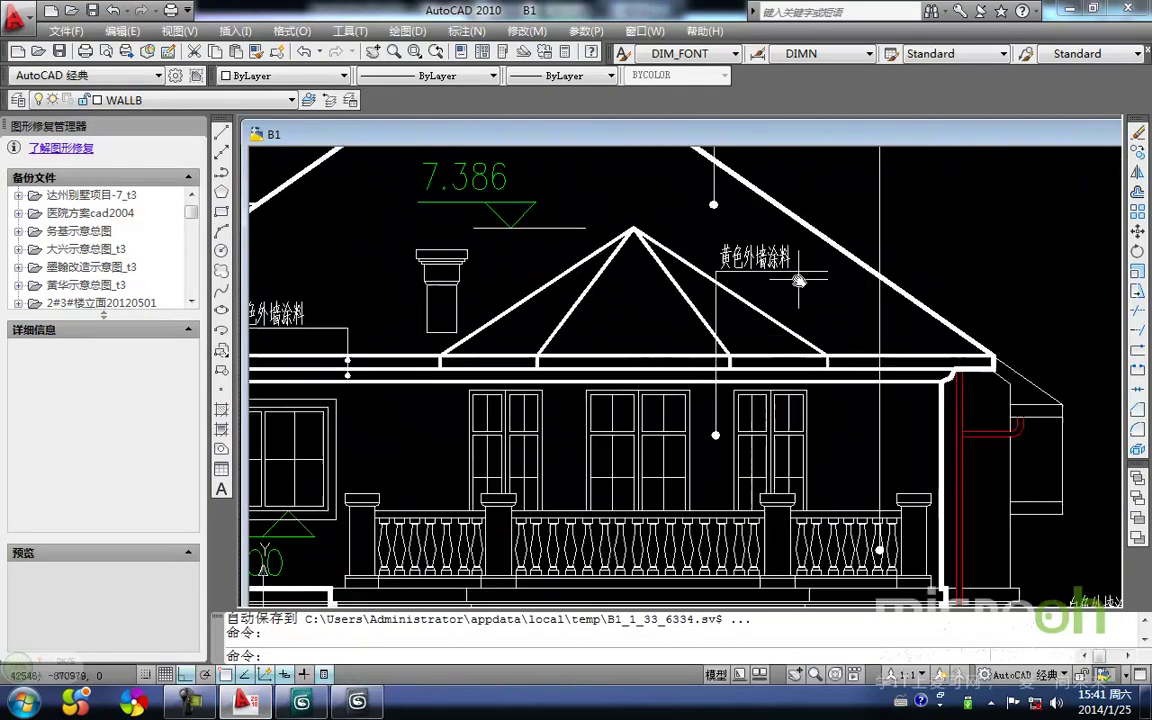
pyautogui.scroll(-8, 711, 414)
pyautogui.moveTo(627, 532); pyautogui.dragTo(675, 464, button='middle')
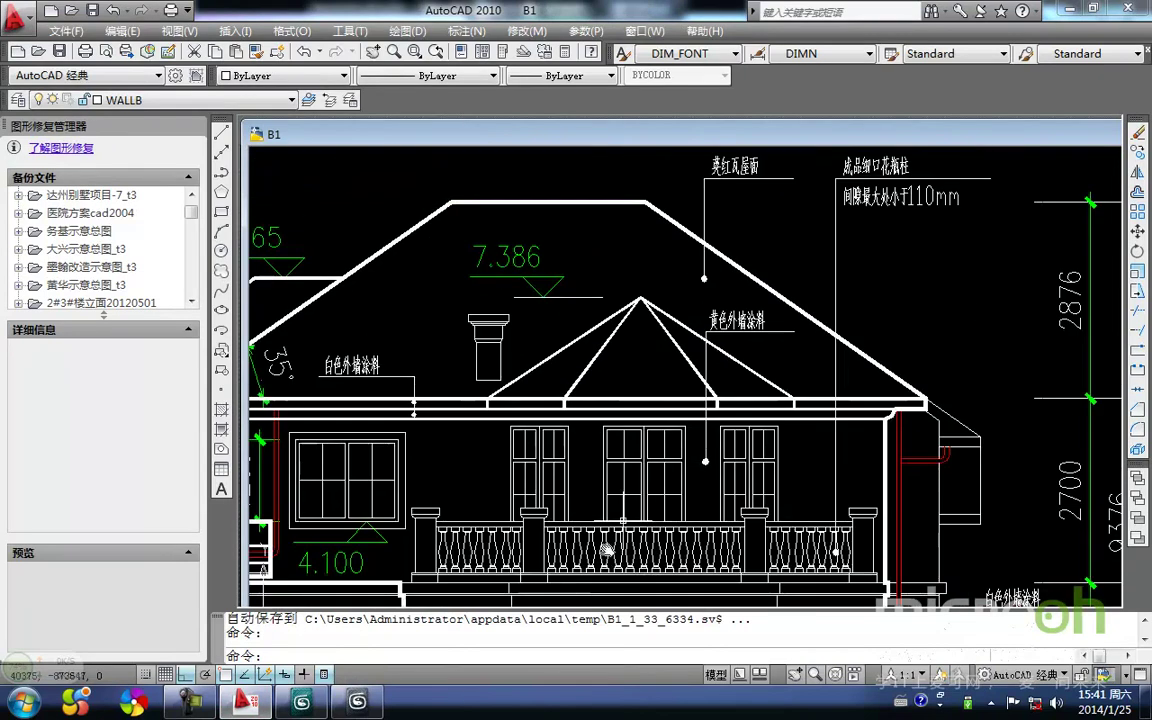
# Switch to 3ds Max and name an unused material slot 黄色外墙涂料
pyautogui.click(322, 711)
pyautogui.click(759, 325)
pyautogui.click(568, 303)
pyautogui.moveTo(607, 432); pyautogui.dragTo(580, 363, button='middle')
pyautogui.scroll(3, 582, 365)
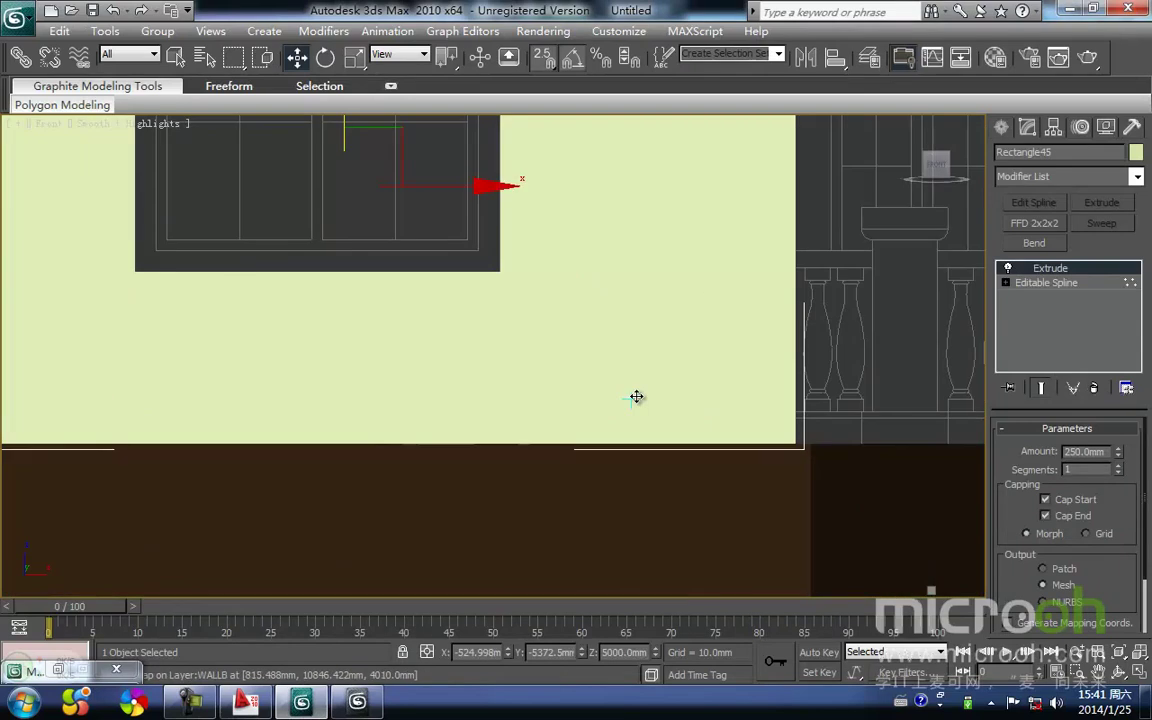
pyautogui.scroll(-2, 637, 397)
pyautogui.press('m')
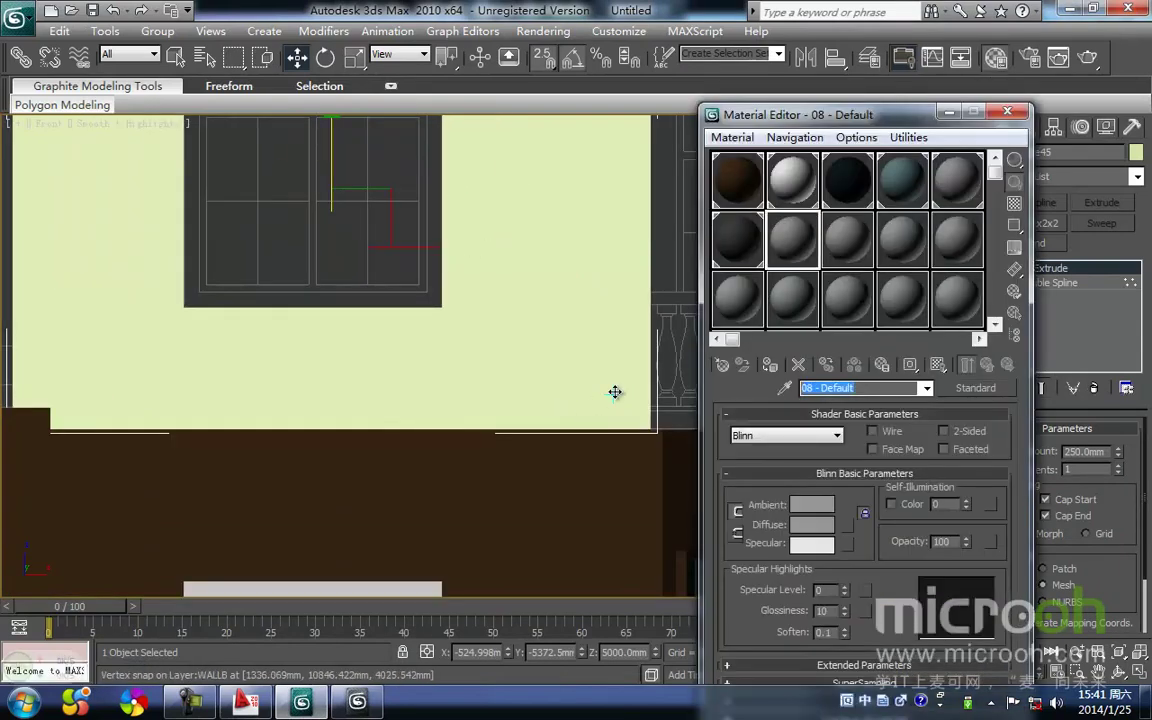
pyautogui.write('黄色')
pyautogui.press('Return')
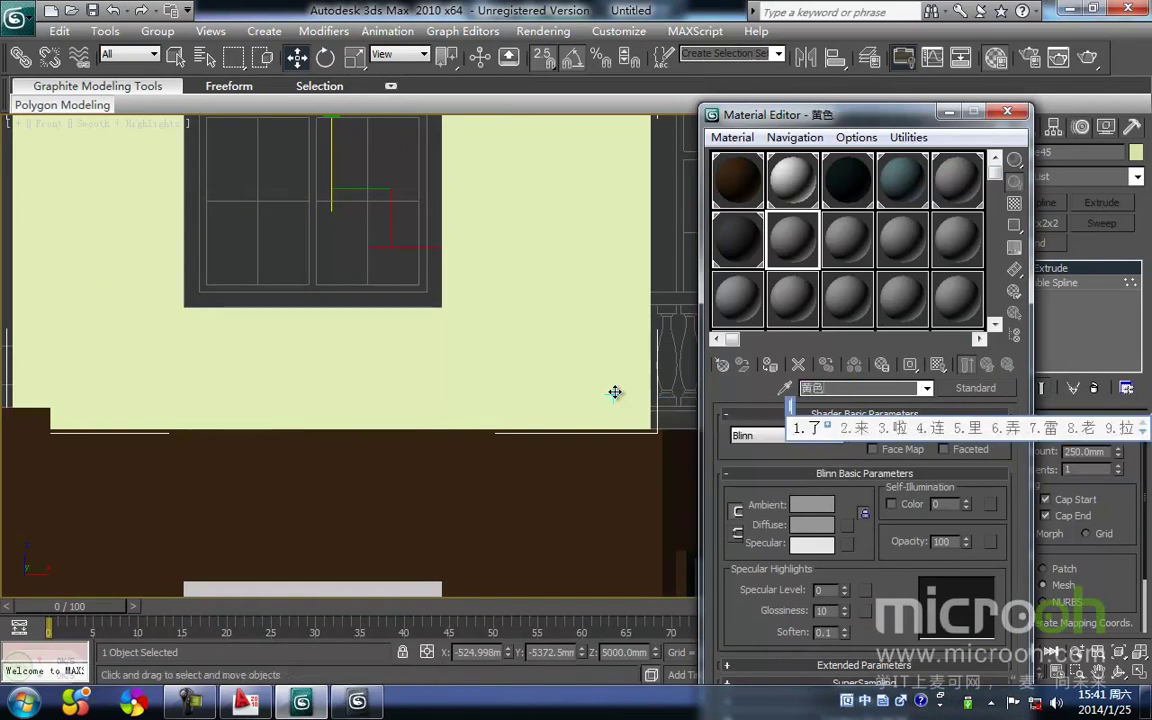
pyautogui.write('waiqia')
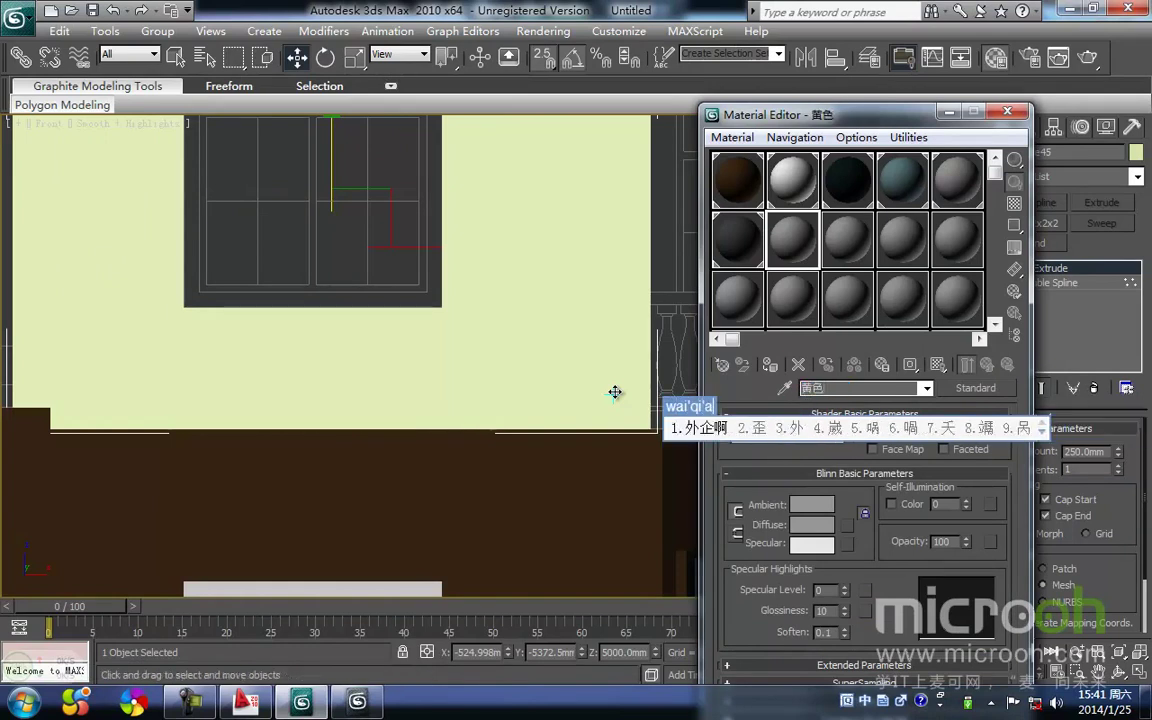
pyautogui.write('外墙涂料')
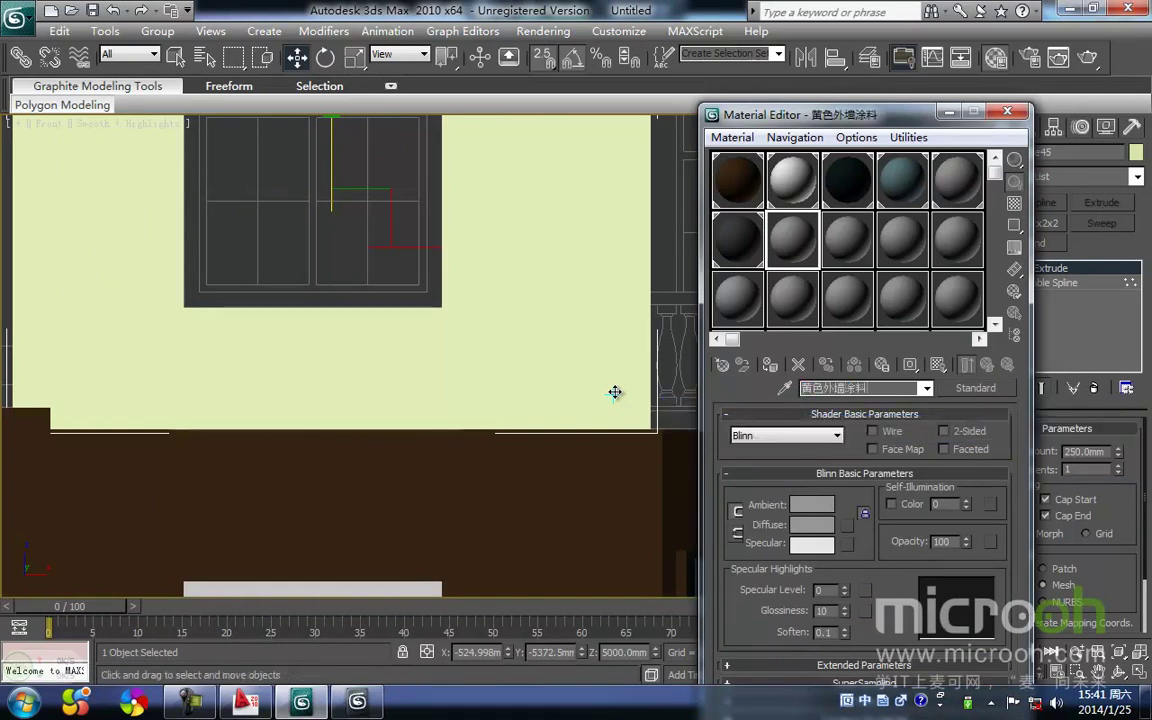
# Give the 黄色外墙涂料 material a yellow ambient and diffuse colour, RGB 229, 182, 54, and assign it to the upper-floor wall
pyautogui.click(818, 514)
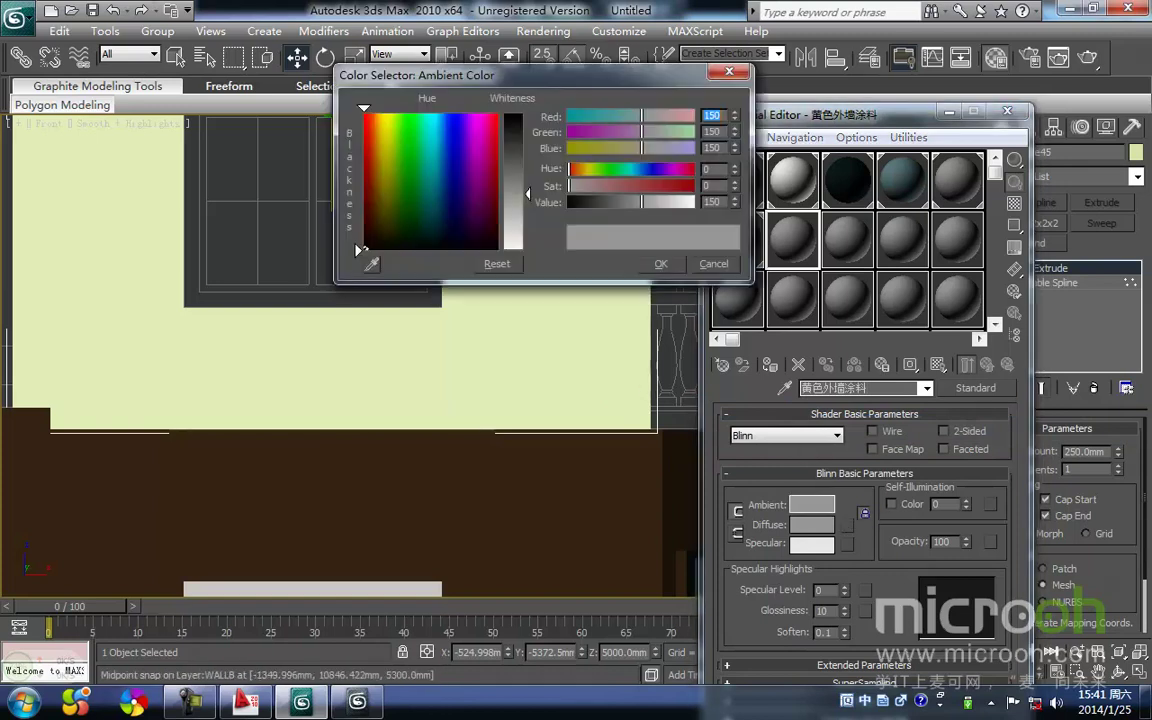
pyautogui.moveTo(392, 223); pyautogui.dragTo(378, 152)
pyautogui.moveTo(526, 186); pyautogui.dragTo(527, 154)
pyautogui.moveTo(381, 141); pyautogui.dragTo(380, 130)
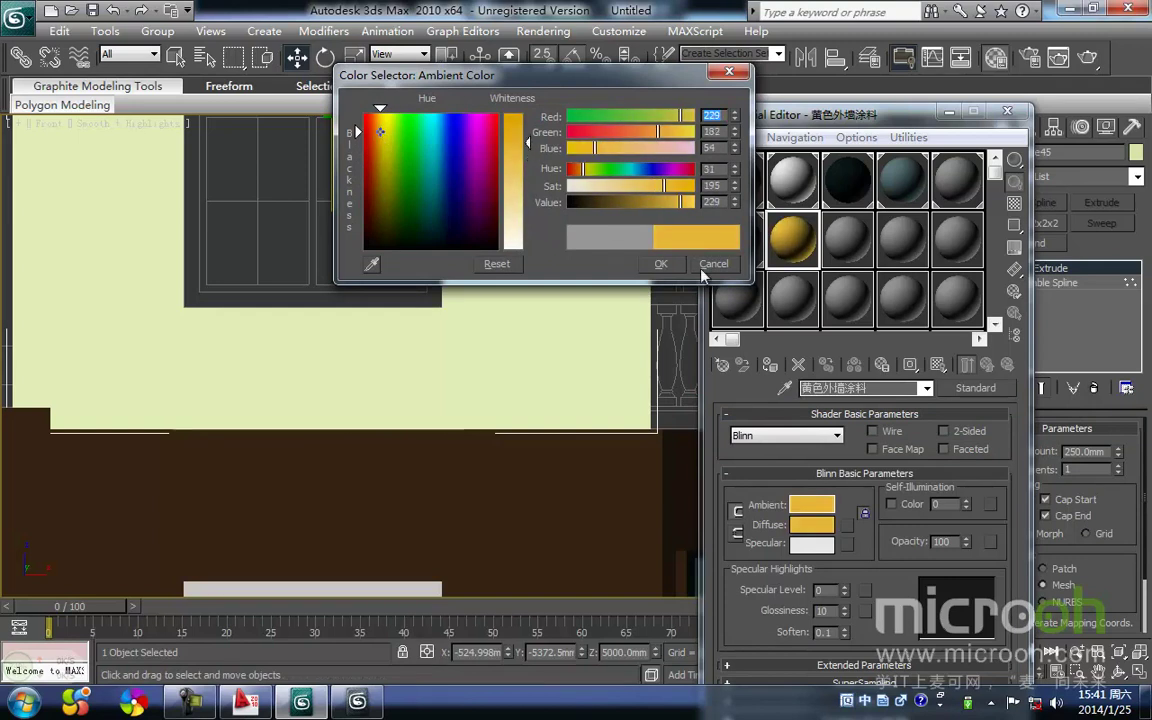
pyautogui.click(668, 265)
pyautogui.scroll(-5, 500, 360)
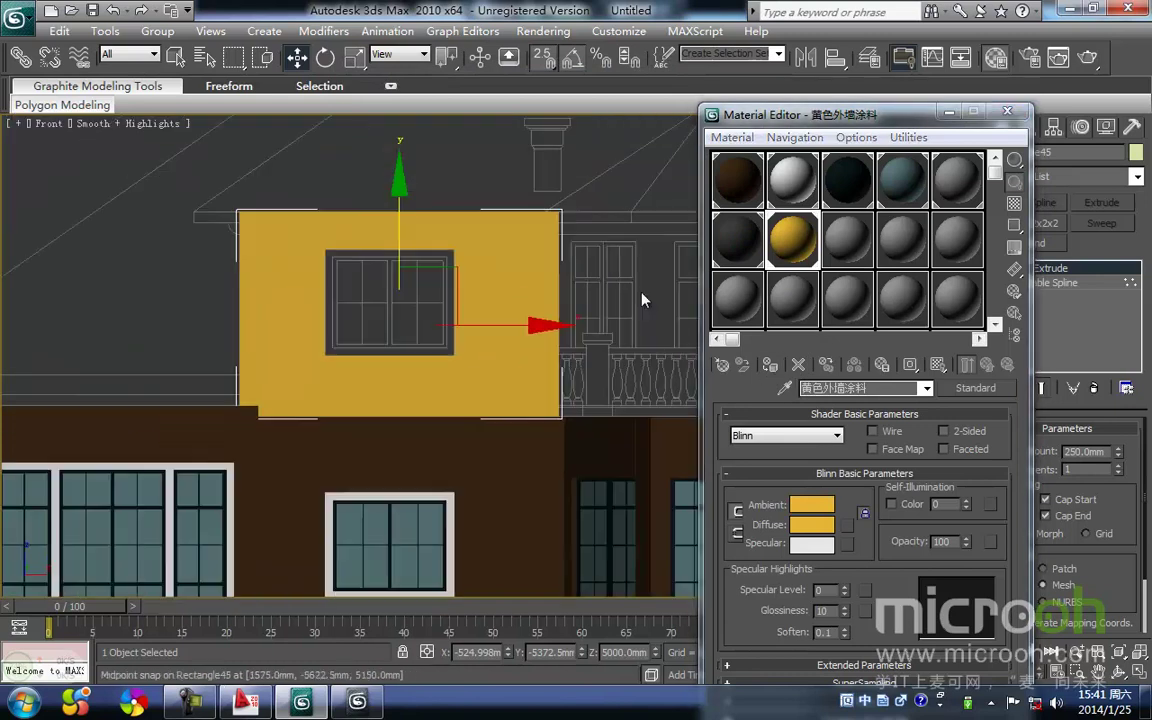
pyautogui.click(946, 112)
pyautogui.scroll(-3, 558, 309)
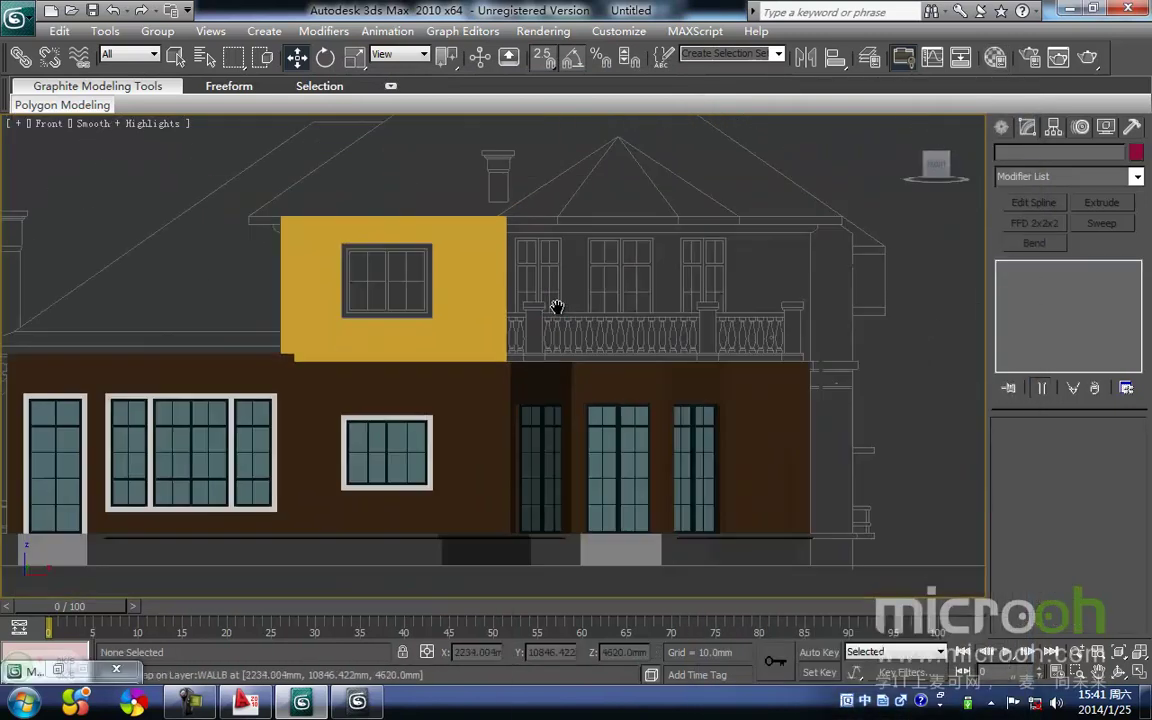
# Copy the four ground-floor window parts up into the upper-floor wall opening as instances
pyautogui.scroll(2, 558, 288)
pyautogui.scroll(3, 558, 288)
pyautogui.press('F3')
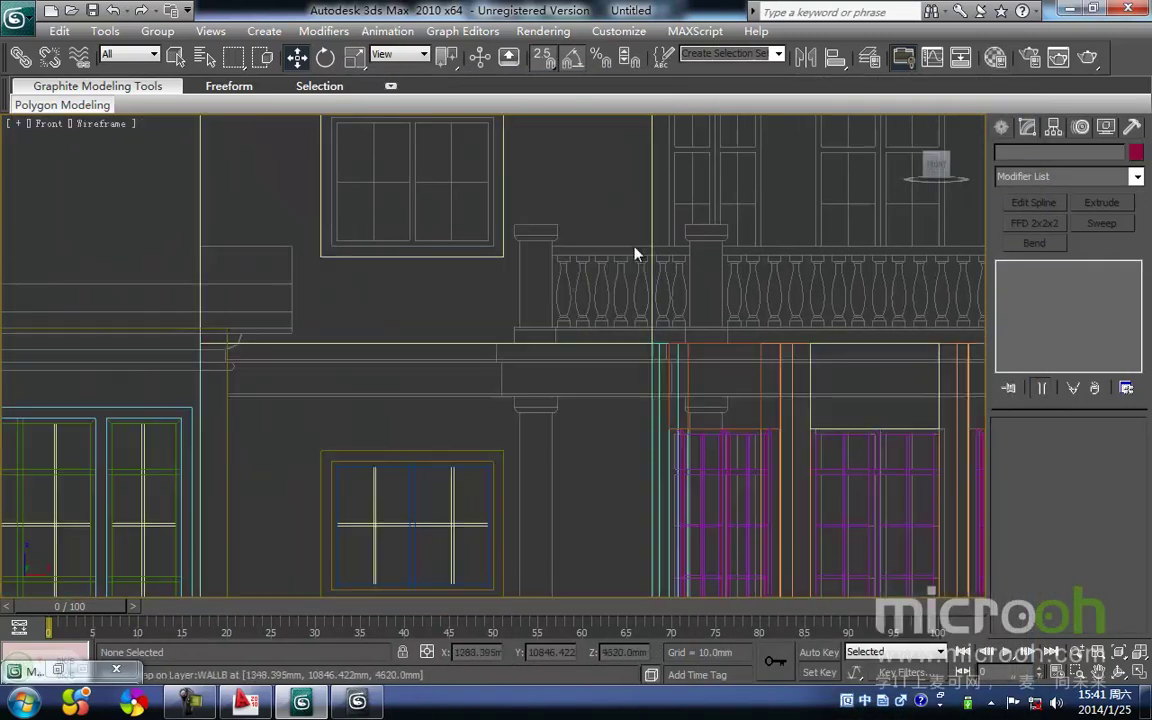
pyautogui.scroll(1, 435, 463)
pyautogui.scroll(2, 435, 463)
pyautogui.moveTo(569, 467); pyautogui.dragTo(372, 348)
pyautogui.moveTo(399, 362); pyautogui.dragTo(470, 488, button='middle')
pyautogui.scroll(-3, 455, 486)
pyautogui.moveTo(463, 450); pyautogui.dragTo(456, 207)
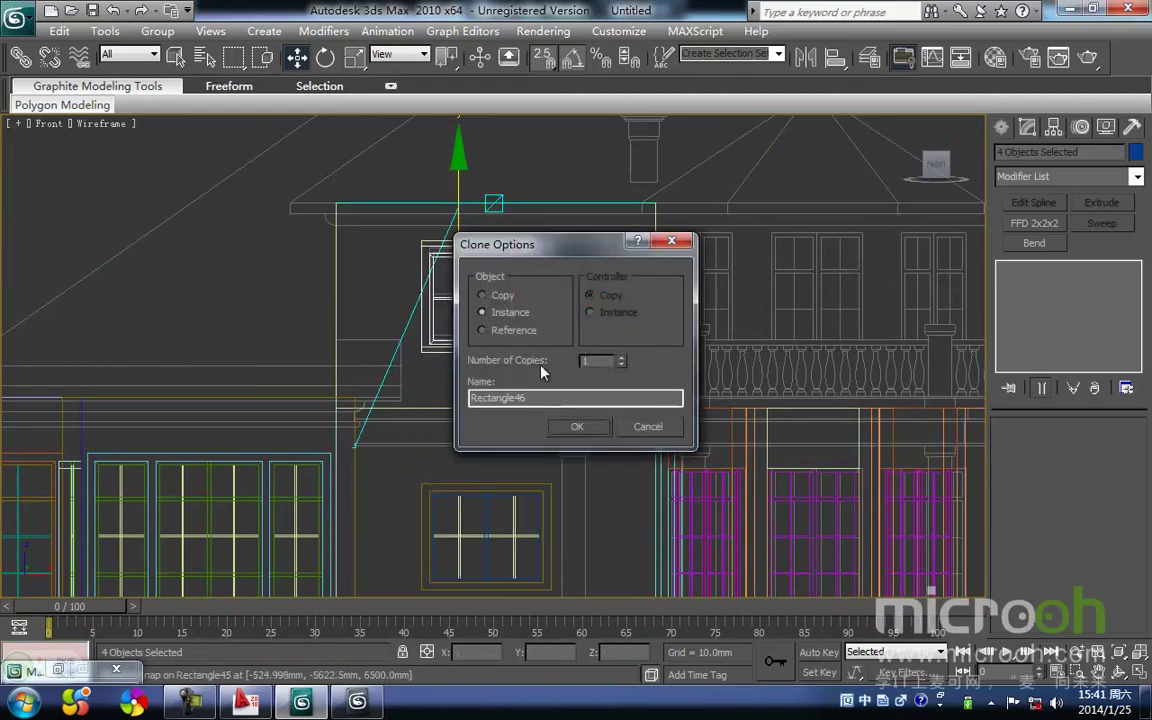
pyautogui.click(583, 428)
pyautogui.scroll(8, 505, 370)
pyautogui.press('F3')
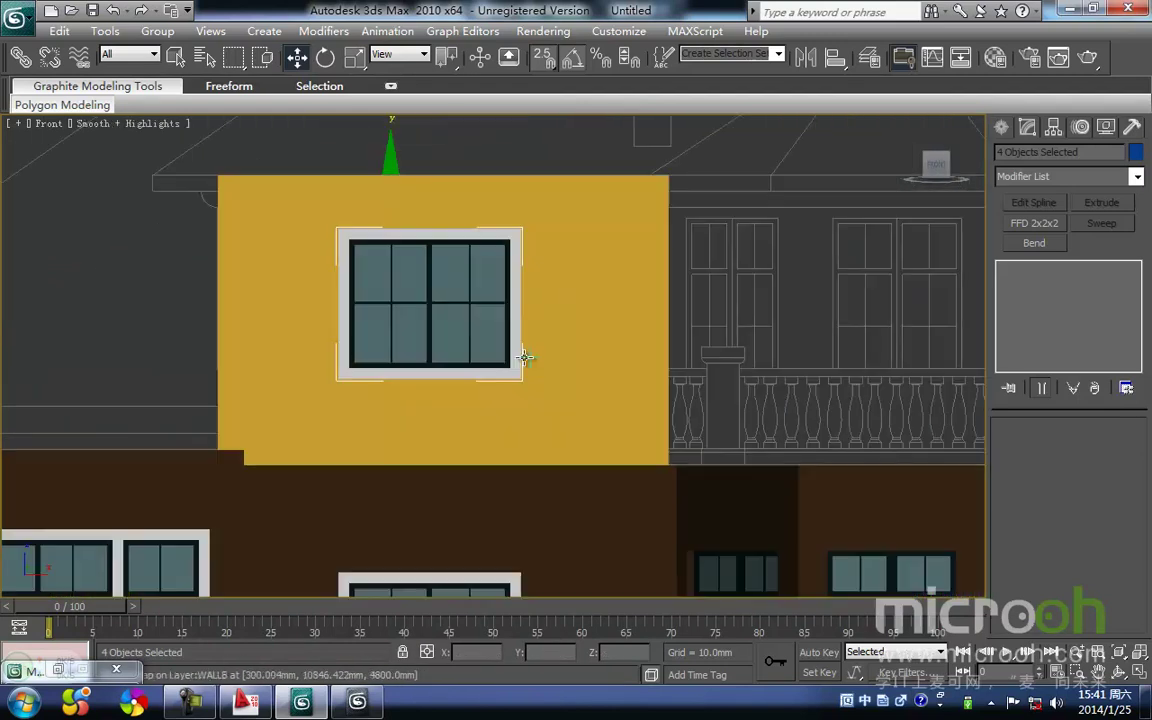
# Select the two extruded wall objects of the ground-floor bay and clone them upward as one copy
pyautogui.scroll(-5, 519, 367)
pyautogui.click(597, 327)
pyautogui.moveTo(628, 336); pyautogui.dragTo(498, 373, button='middle')
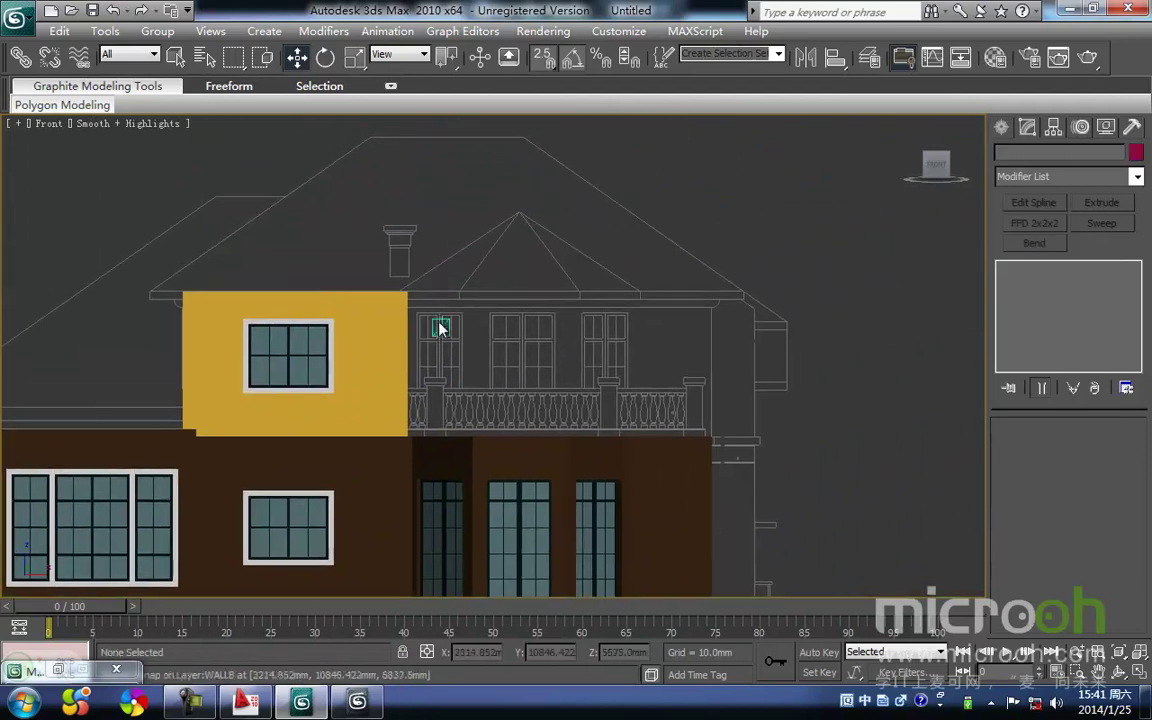
pyautogui.moveTo(614, 352); pyautogui.dragTo(585, 312, button='middle')
pyautogui.press('F3')
pyautogui.press('F3')
pyautogui.press('F3')
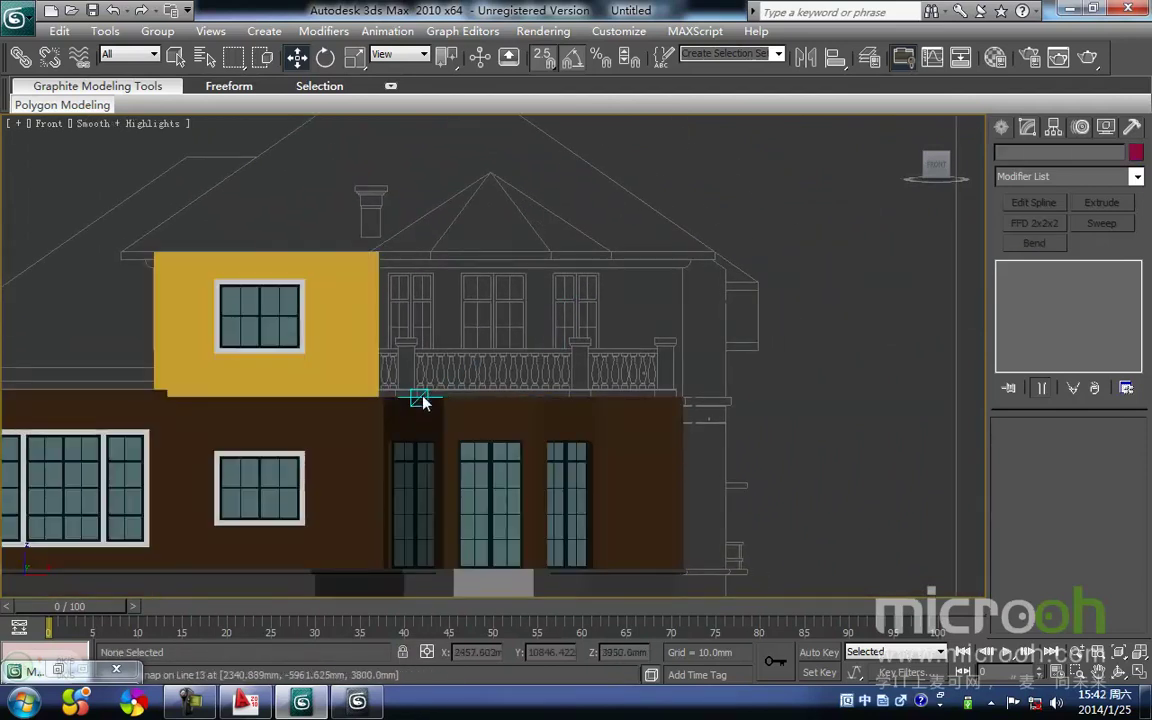
pyautogui.click(386, 418)
pyautogui.scroll(2, 386, 418)
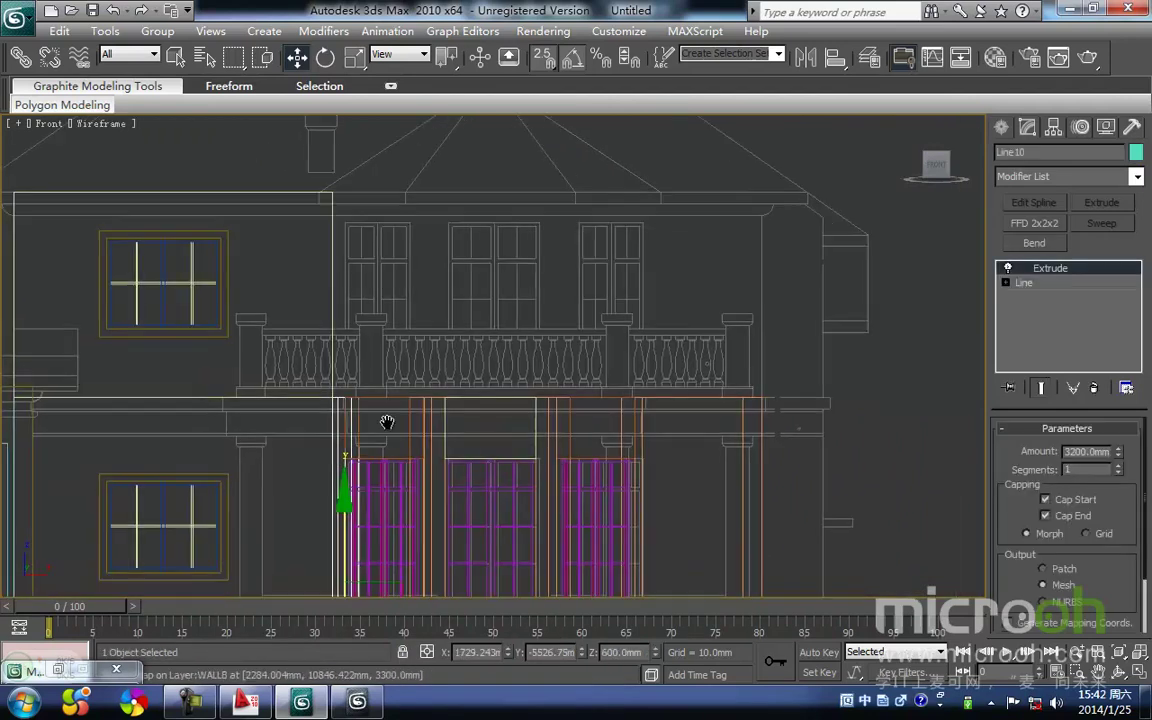
pyautogui.keyDown('ctrl'); pyautogui.click(436, 402); pyautogui.keyUp('ctrl')
pyautogui.scroll(-4, 414, 406)
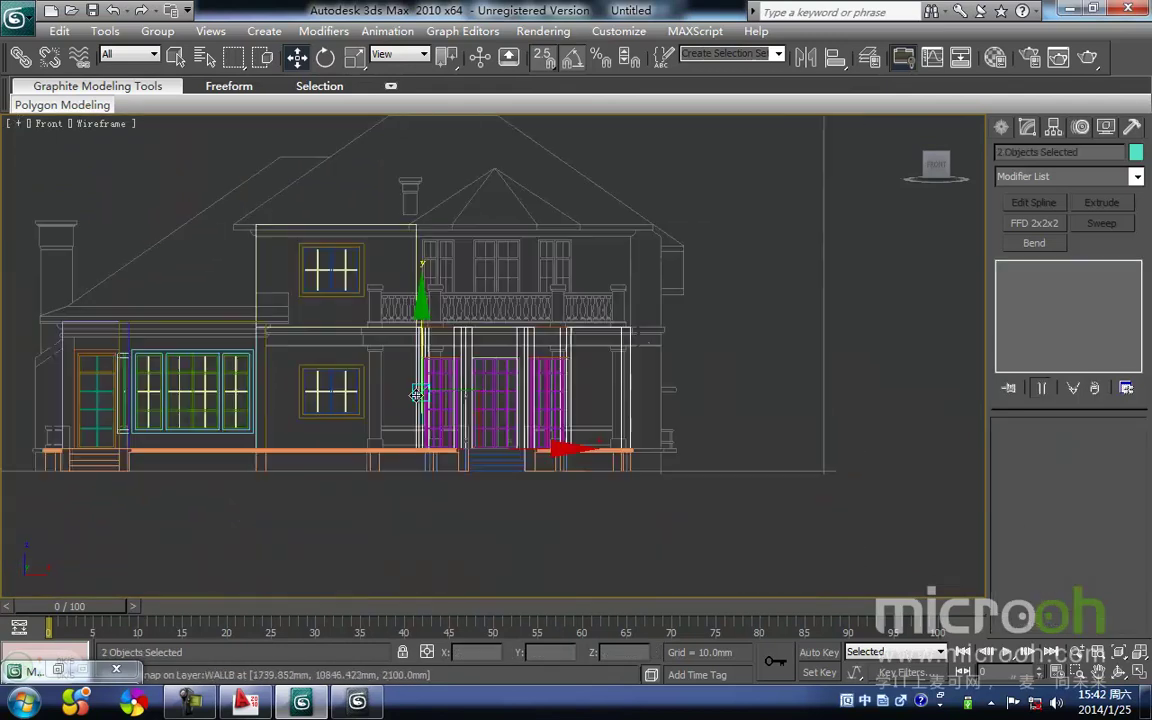
pyautogui.keyDown('shift'); pyautogui.moveTo(424, 421); pyautogui.dragTo(423, 245); pyautogui.keyUp('shift')
pyautogui.click(483, 296)
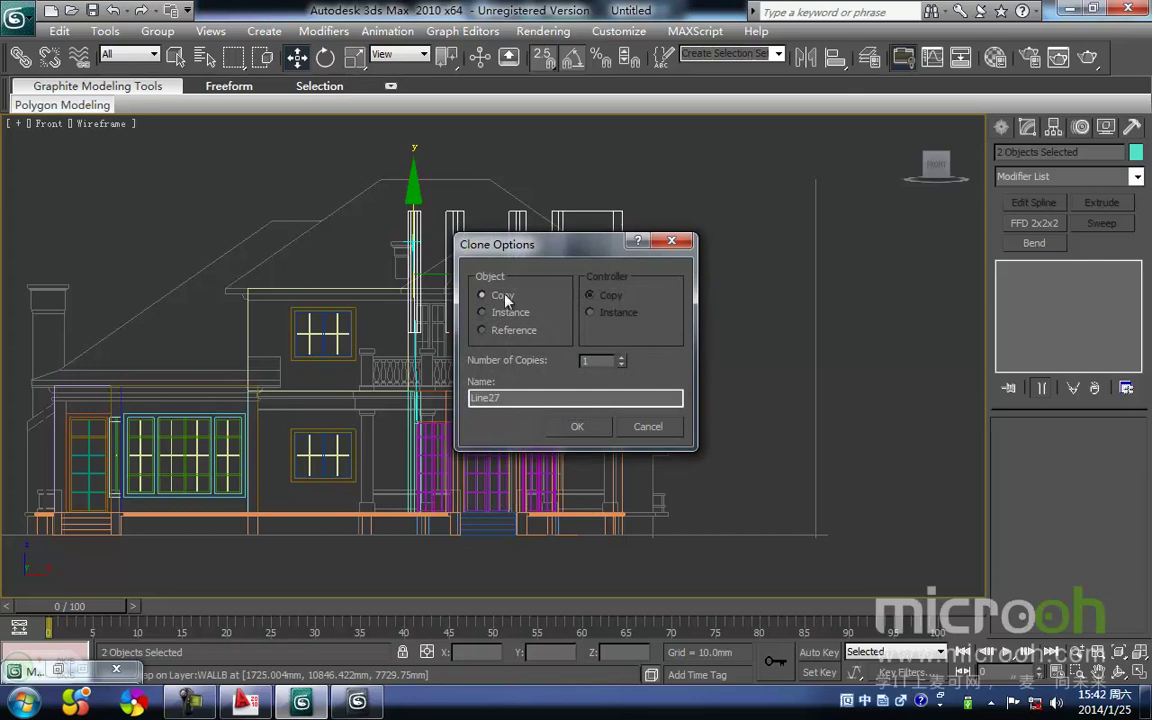
pyautogui.click(577, 428)
# Move the copied bay walls down so their base snaps onto the top of the ground-floor walls
pyautogui.scroll(6, 455, 305)
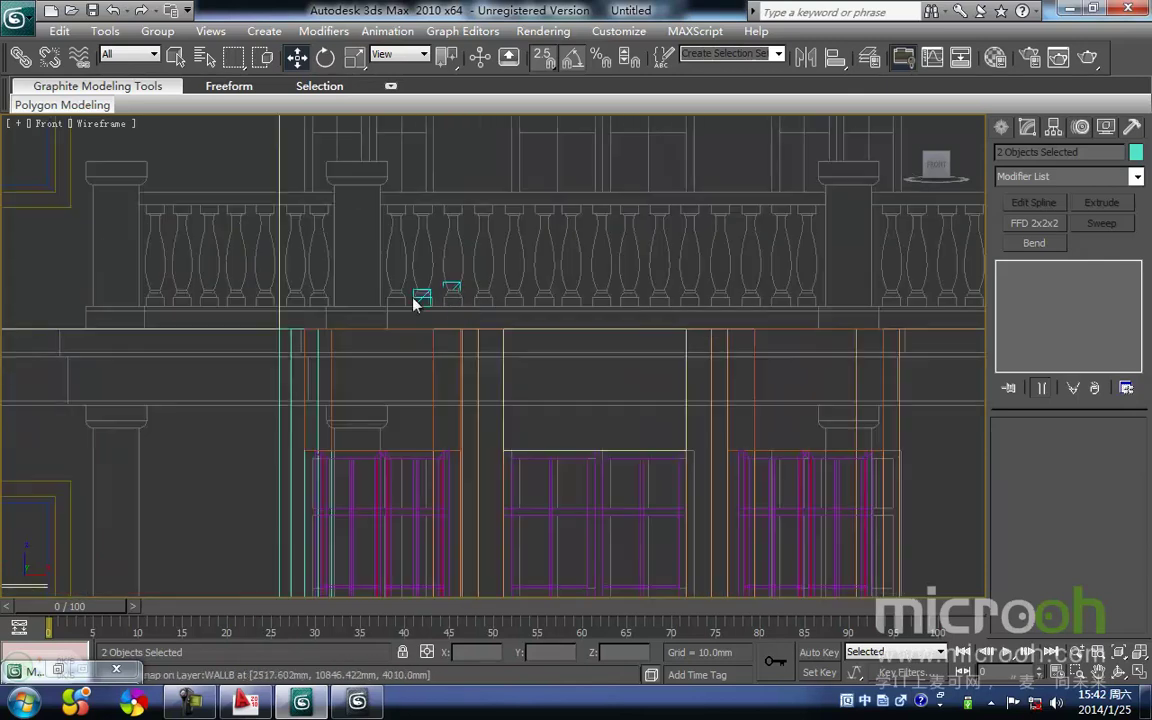
pyautogui.moveTo(416, 226); pyautogui.dragTo(425, 452)
pyautogui.moveTo(531, 251); pyautogui.dragTo(487, 466, button='middle')
pyautogui.scroll(-3, 489, 462)
pyautogui.press('space')
pyautogui.click(555, 328)
pyautogui.click(564, 315)
pyautogui.moveTo(590, 339); pyautogui.dragTo(380, 310, button='middle')
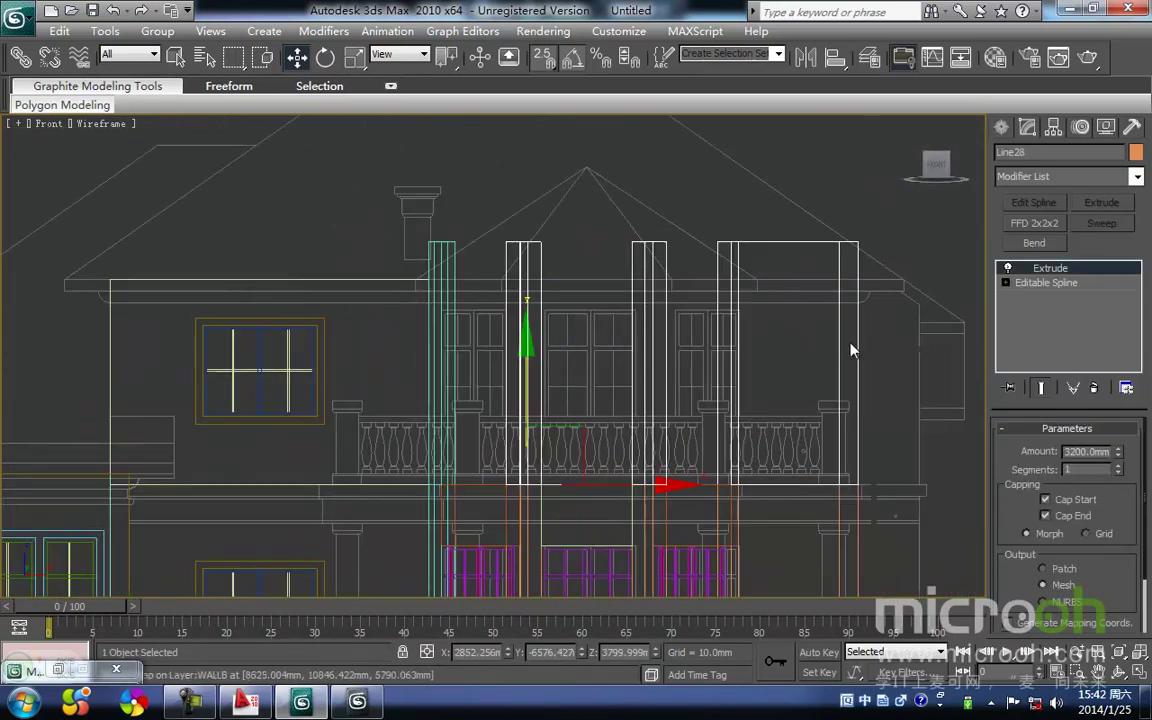
pyautogui.moveTo(540, 343); pyautogui.dragTo(546, 328, button='middle')
# Measure the upper-floor wall's height with the Tape helper and delete the tape
pyautogui.click(494, 268)
pyautogui.moveTo(416, 309); pyautogui.dragTo(613, 306, button='middle')
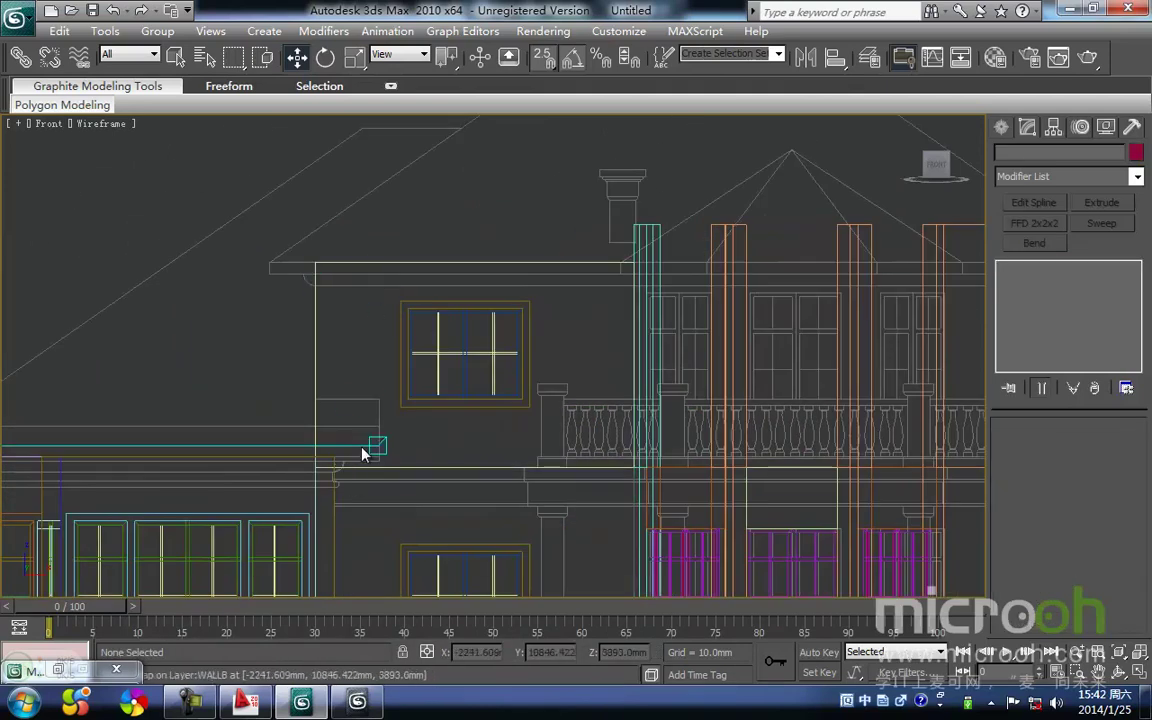
pyautogui.moveTo(351, 464); pyautogui.dragTo(388, 451, button='middle')
pyautogui.click(1003, 130)
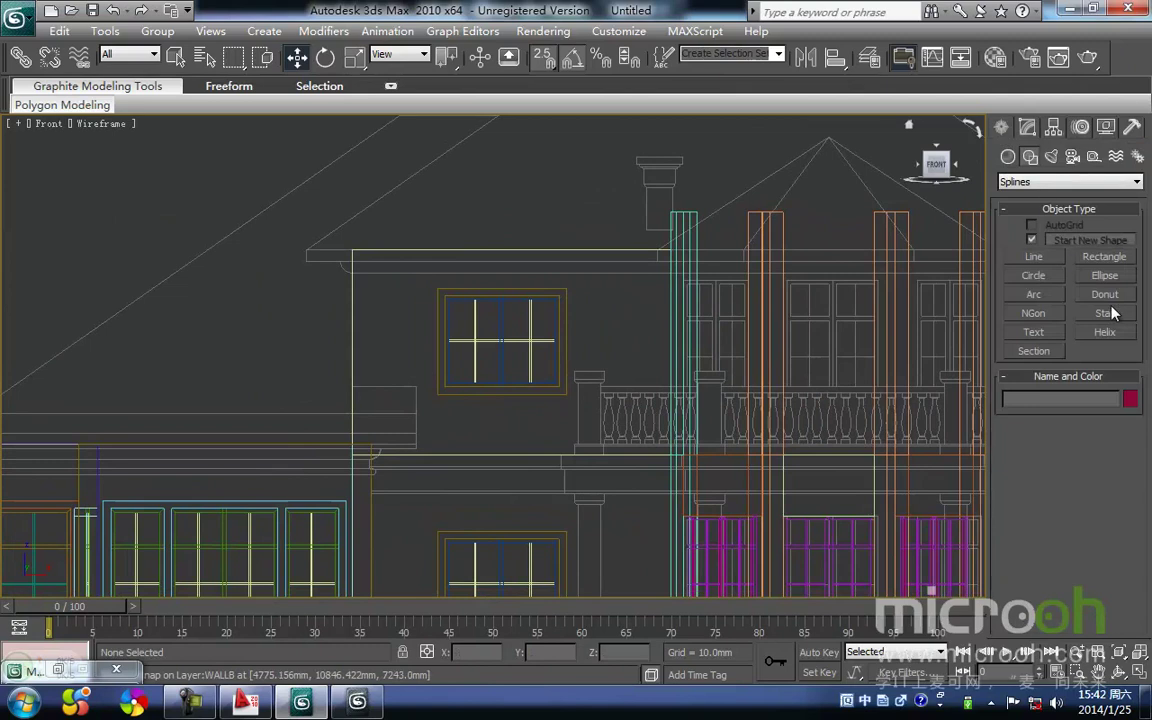
pyautogui.click(1092, 157)
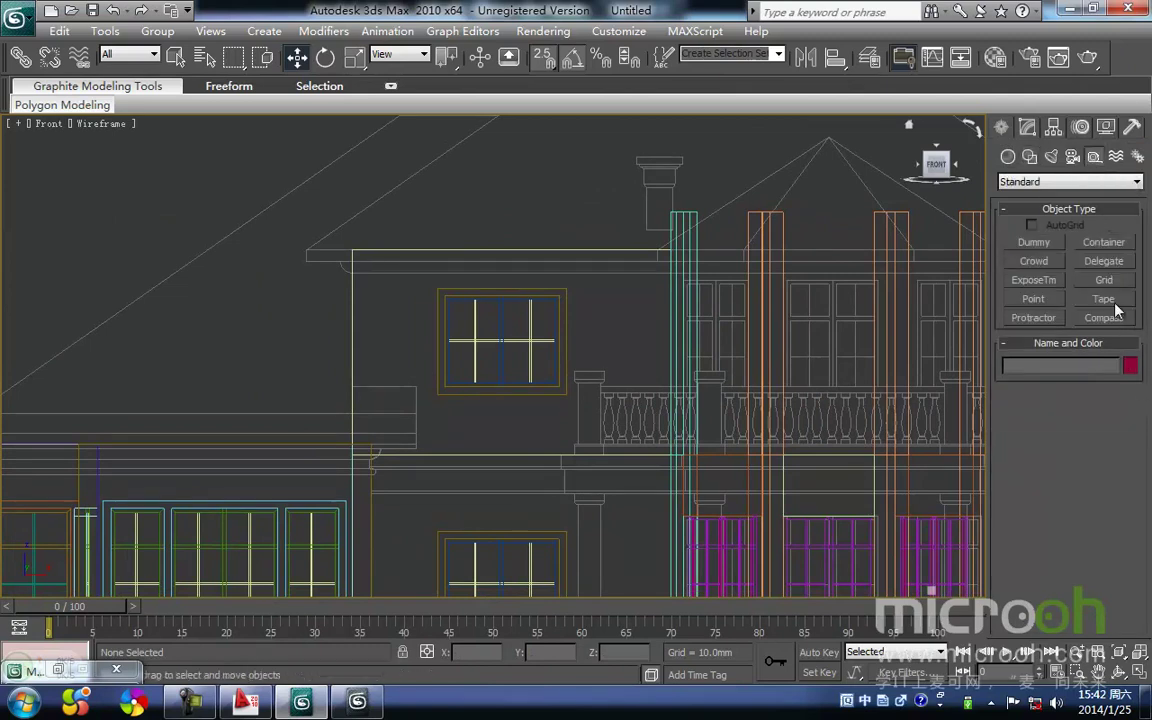
pyautogui.click(1104, 299)
pyautogui.moveTo(481, 301); pyautogui.dragTo(597, 293, button='middle')
pyautogui.moveTo(470, 244); pyautogui.dragTo(470, 444)
pyautogui.press('Delete')
pyautogui.press('w')
pyautogui.moveTo(629, 194); pyautogui.dragTo(489, 280, button='middle')
# Set the extrusion amount of the copied wall piece beside the yellow wall to 2700 mm
pyautogui.click(675, 302)
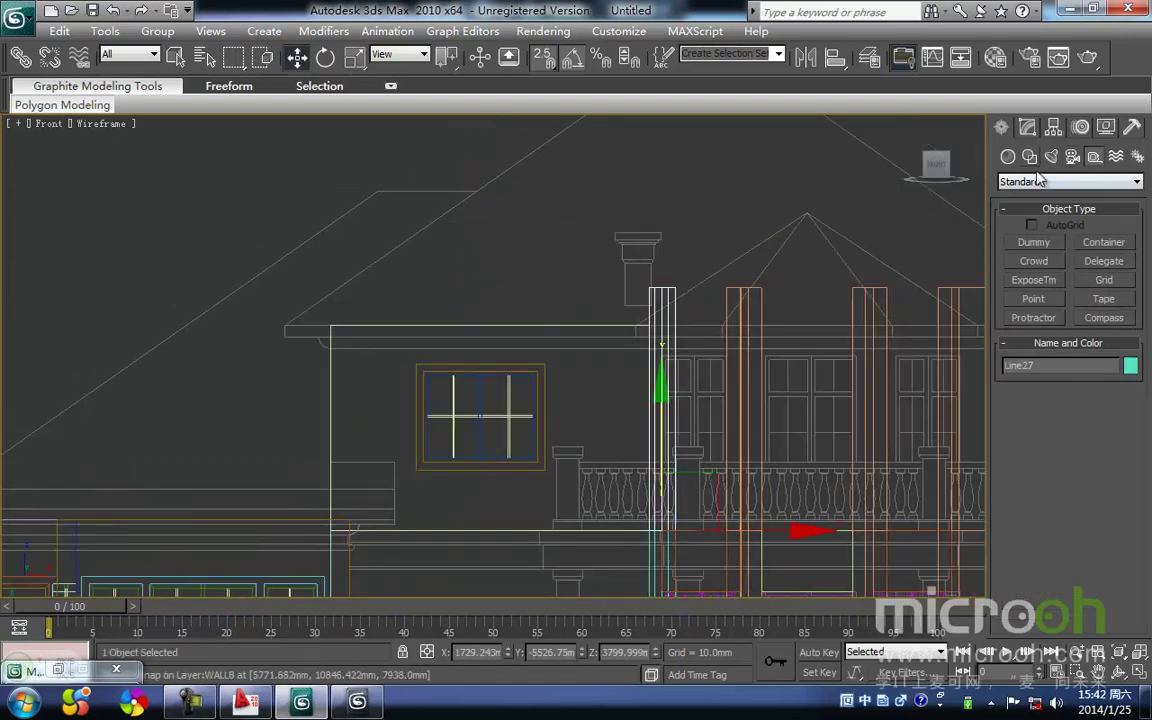
pyautogui.click(1027, 129)
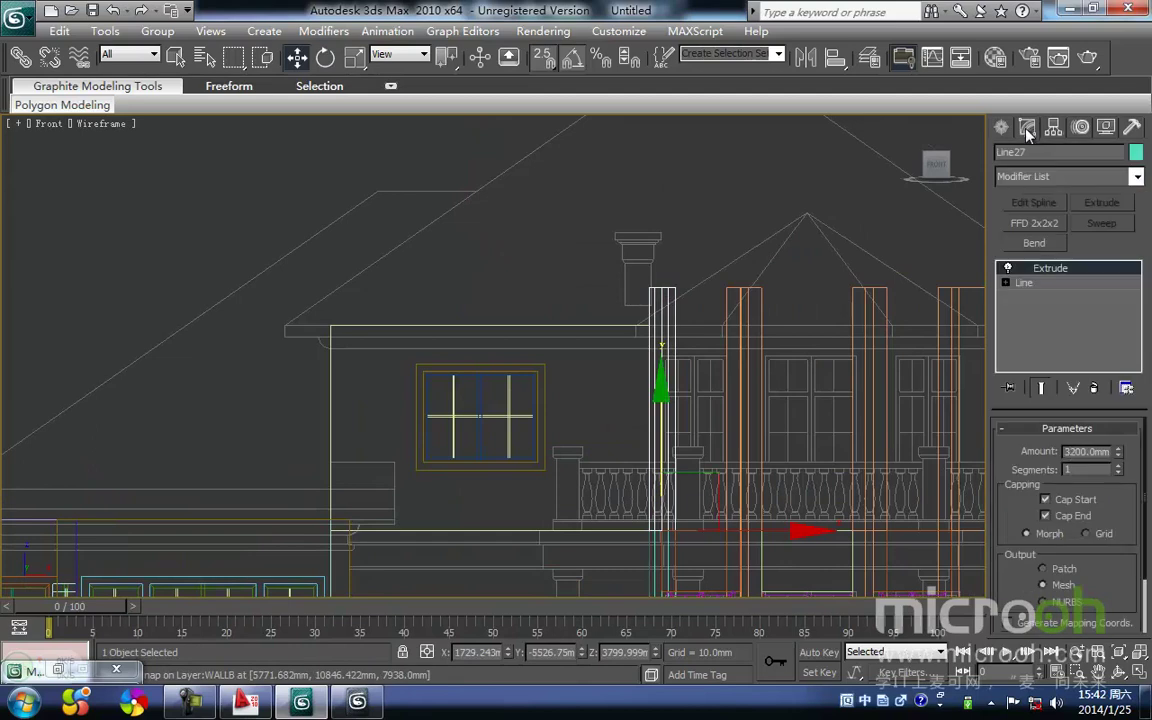
pyautogui.rightClick(1121, 453)
pyautogui.write('270')
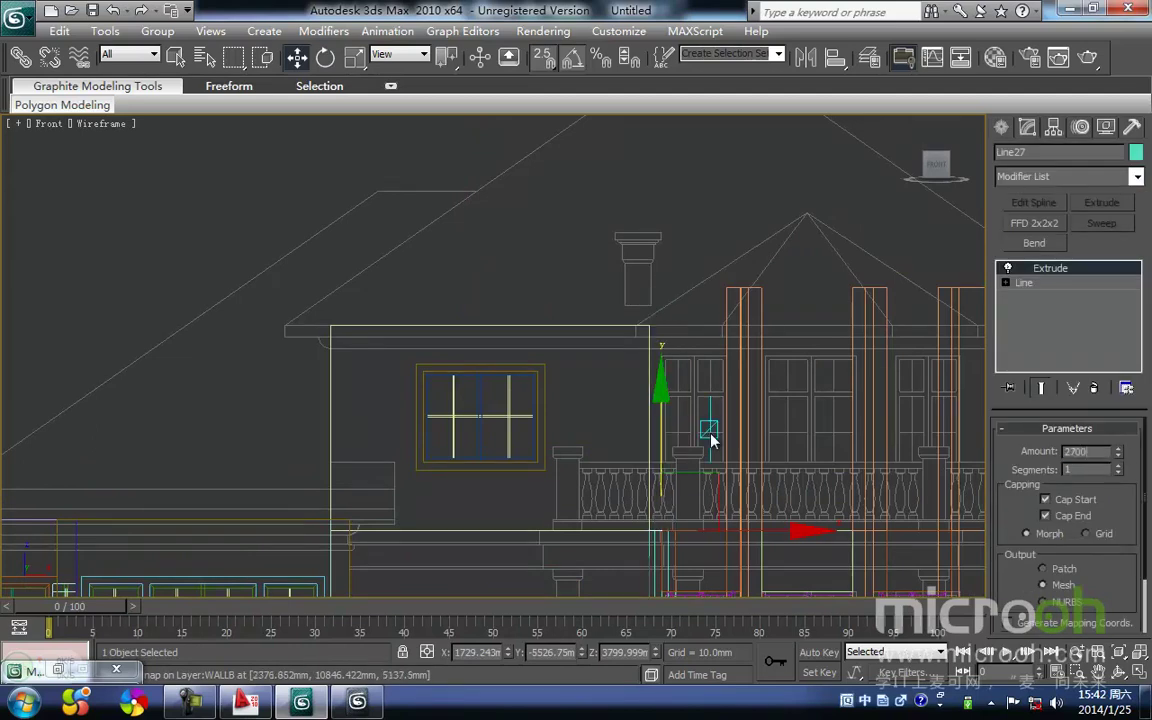
pyautogui.write('0')
pyautogui.press('Return')
# Set the extrusion amount of the copied multi-part bay wall to 2700 mm
pyautogui.moveTo(763, 246); pyautogui.dragTo(653, 283, button='middle')
pyautogui.click(671, 329)
pyautogui.click(617, 328)
pyautogui.moveTo(648, 378); pyautogui.dragTo(646, 312, button='middle')
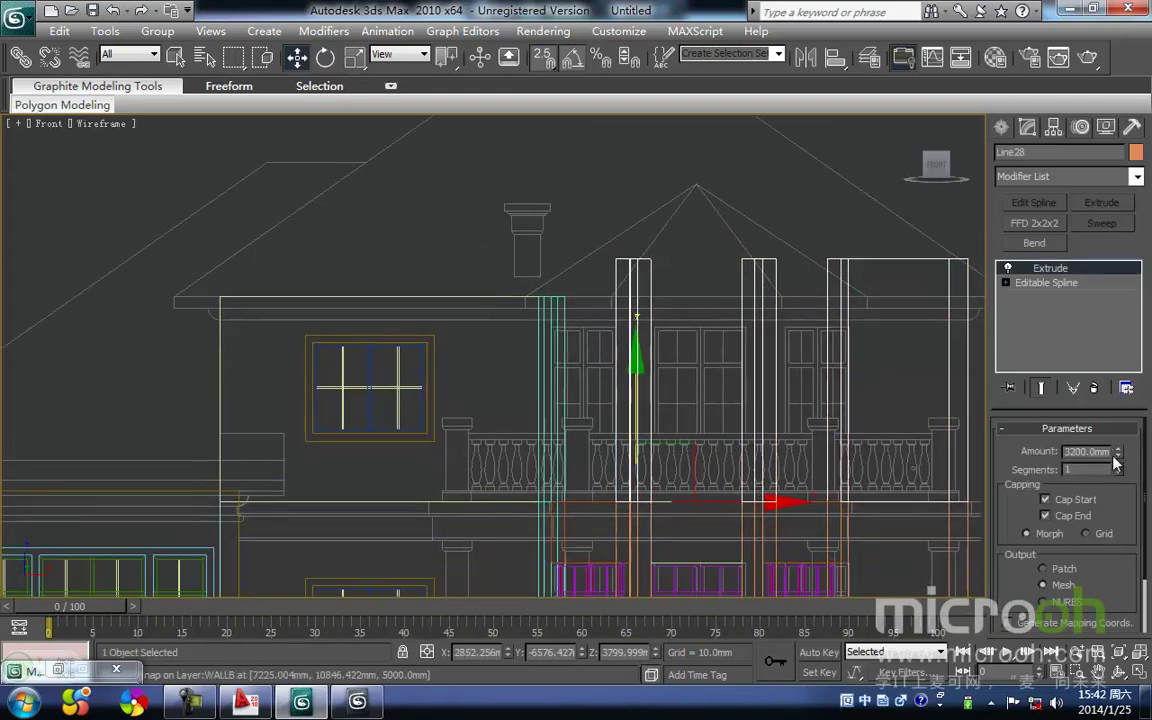
pyautogui.rightClick(1119, 453)
pyautogui.write('2700')
pyautogui.press('Return')
pyautogui.click(671, 291)
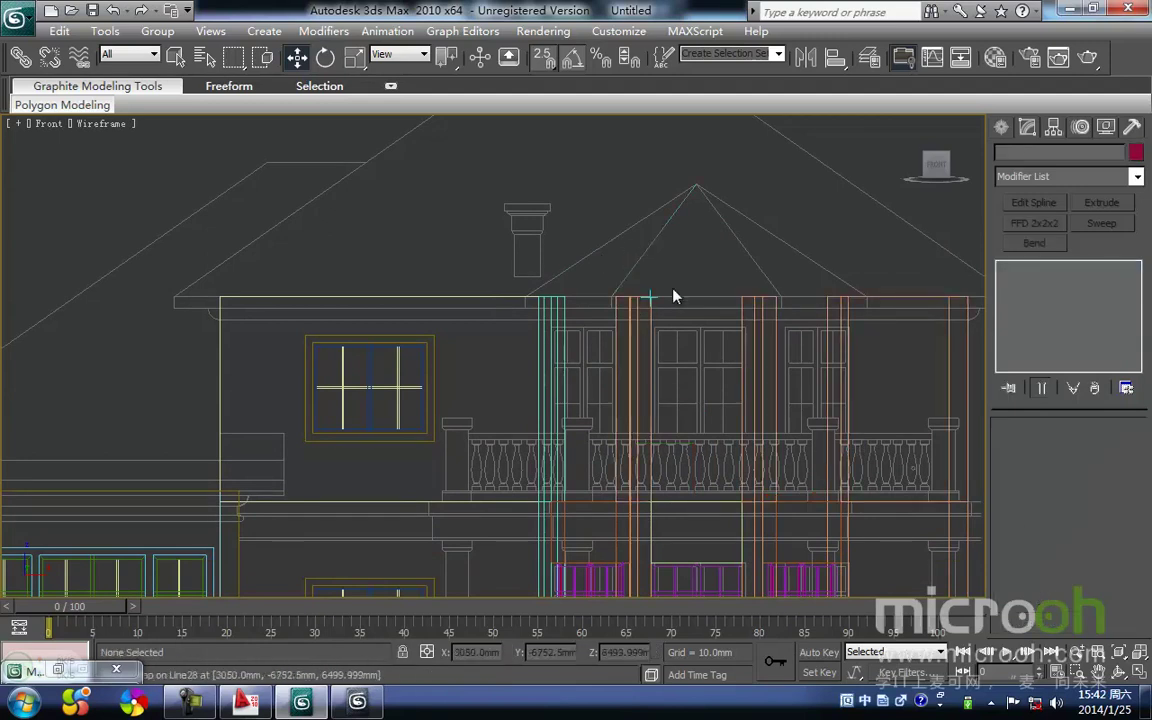
# Clone the wall pieces above the three ground-floor bay doors up to the upper floor
pyautogui.moveTo(708, 550); pyautogui.dragTo(655, 484, button='middle')
pyautogui.click(641, 439)
pyautogui.keyDown('ctrl'); pyautogui.click(537, 437); pyautogui.keyUp('ctrl')
pyautogui.moveTo(661, 432)
pyautogui.mouseDown(button='middle')
pyautogui.moveTo(519, 443)
pyautogui.moveTo(674, 442)
pyautogui.mouseUp(button='middle')
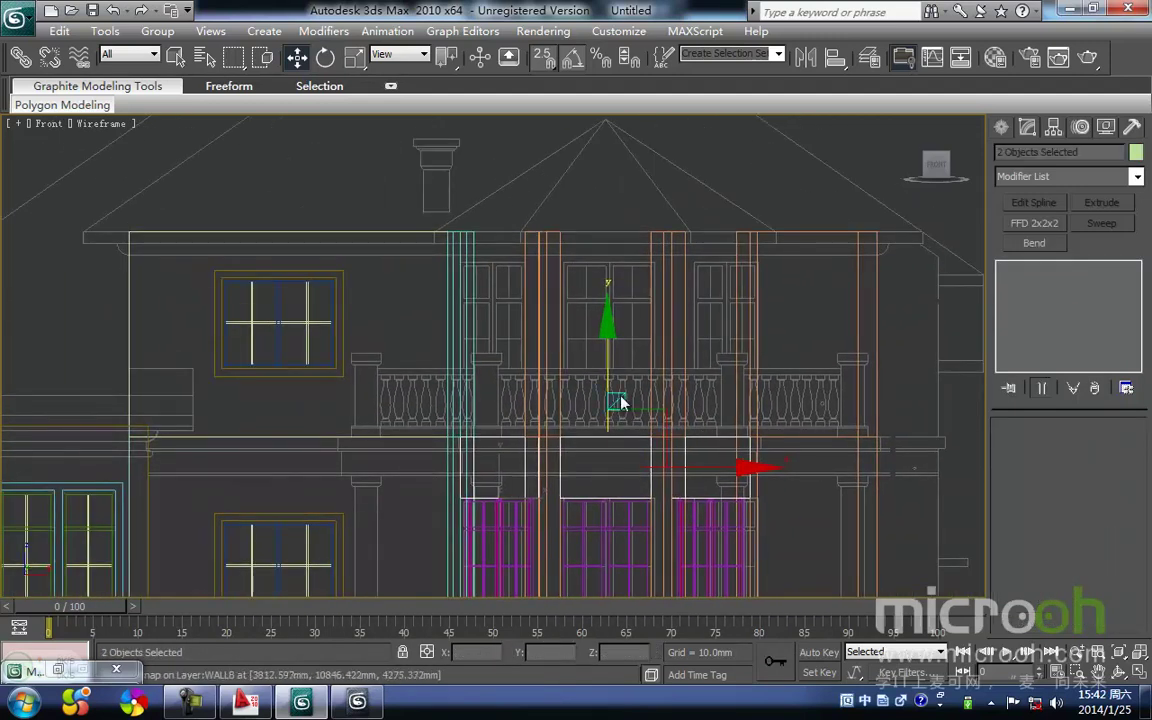
pyautogui.moveTo(609, 381); pyautogui.dragTo(593, 203)
pyautogui.press('Return')
# Align the top of the copied door-head pieces with the top edge of the upper-floor walls
pyautogui.scroll(2, 517, 293)
pyautogui.moveTo(517, 293); pyautogui.dragTo(541, 357, button='middle')
pyautogui.scroll(1, 541, 362)
pyautogui.moveTo(455, 282); pyautogui.dragTo(465, 234)
pyautogui.click(527, 203)
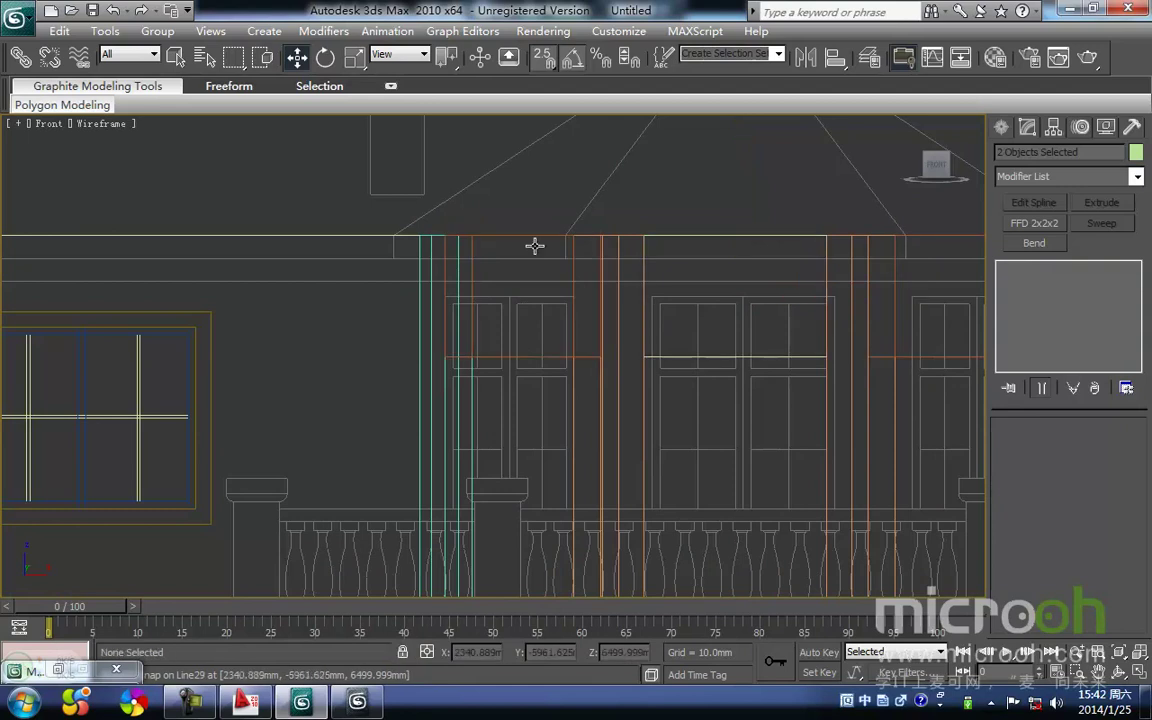
# Measure the distance from the upper-floor wall top to the bay door top with the Tape helper and delete the tape
pyautogui.scroll(2, 488, 318)
pyautogui.scroll(-1, 488, 314)
pyautogui.moveTo(283, 324); pyautogui.dragTo(638, 370, button='middle')
pyautogui.scroll(-1, 491, 348)
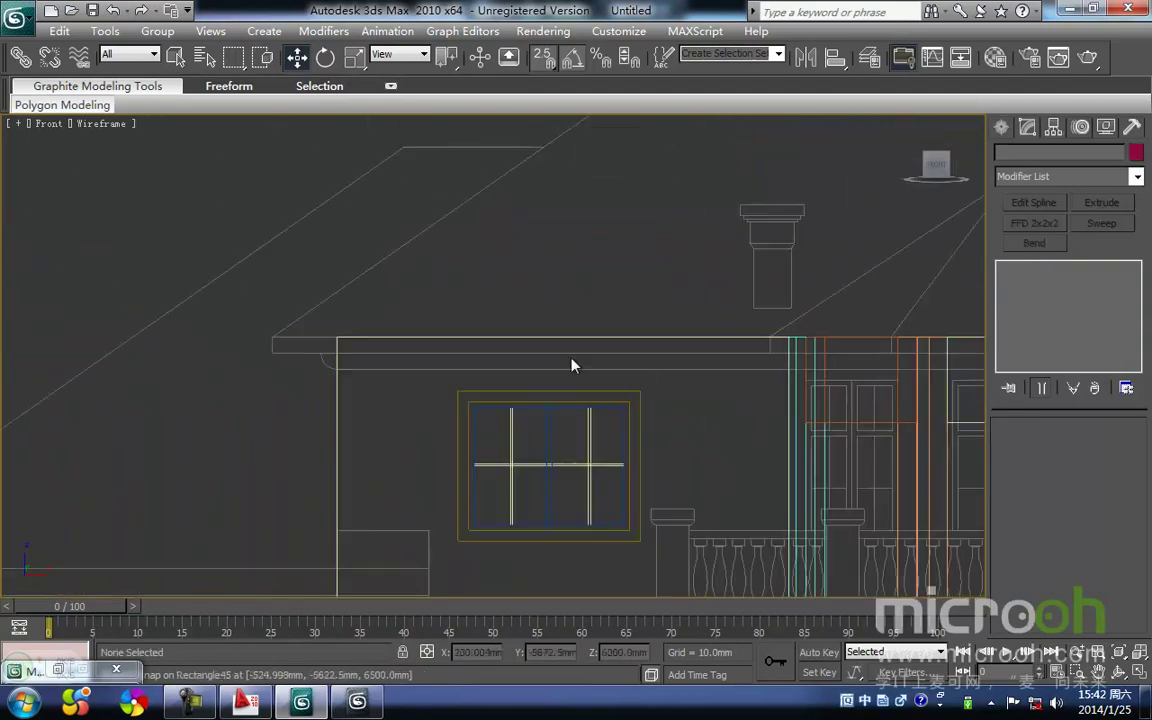
pyautogui.scroll(1, 638, 370)
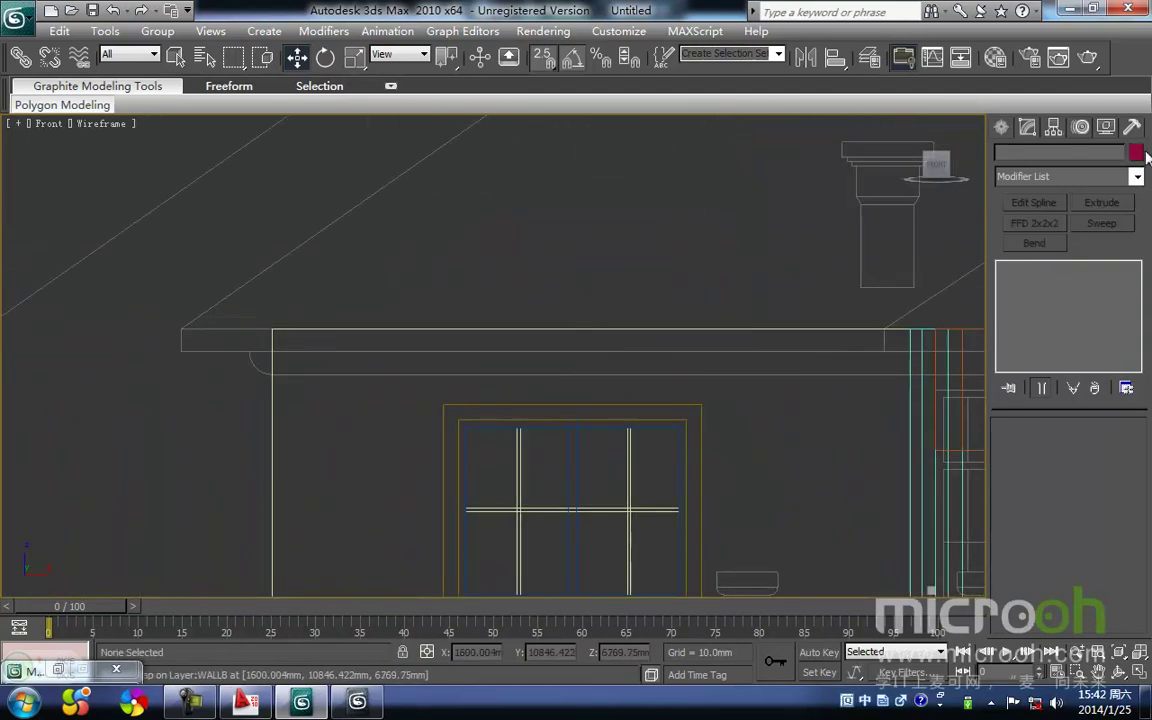
pyautogui.click(1003, 128)
pyautogui.click(1104, 299)
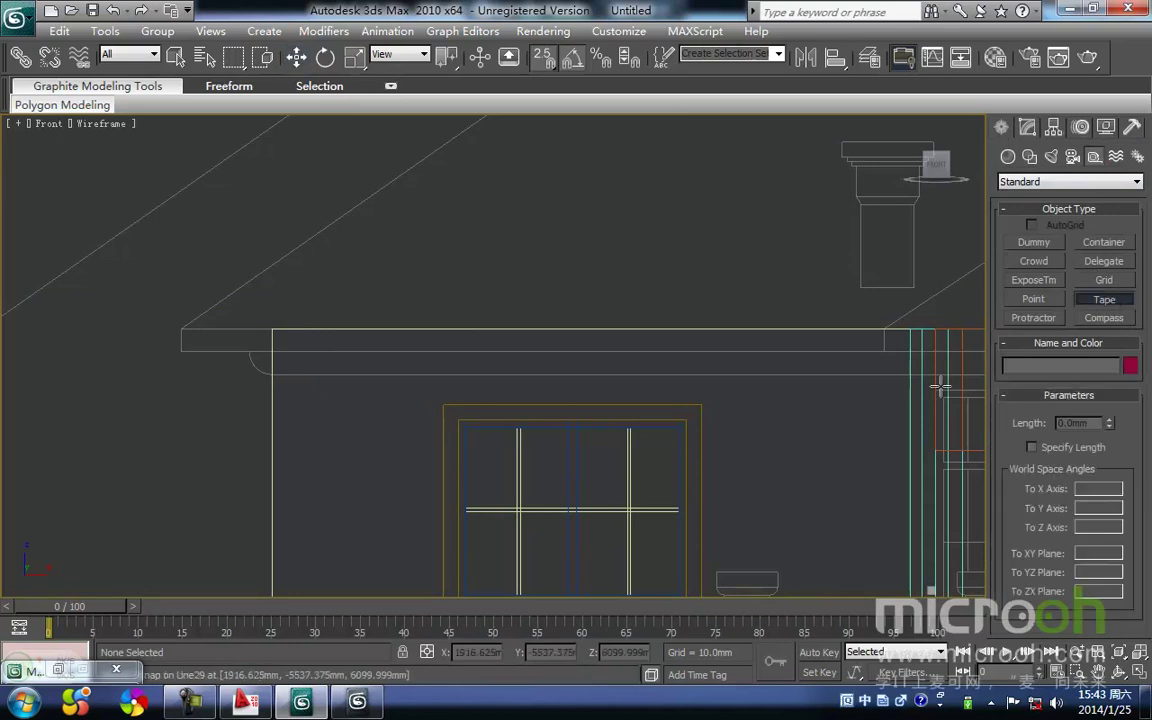
pyautogui.moveTo(827, 397); pyautogui.dragTo(545, 391, button='middle')
pyautogui.moveTo(679, 322); pyautogui.dragTo(681, 382)
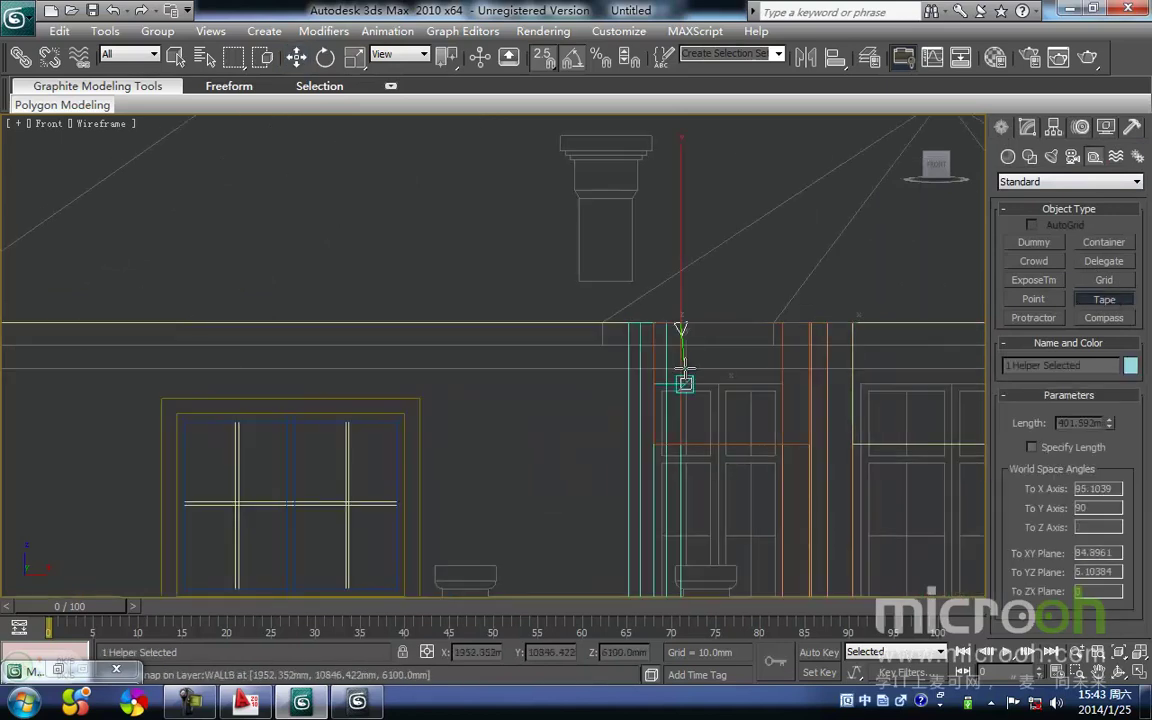
pyautogui.press('Delete')
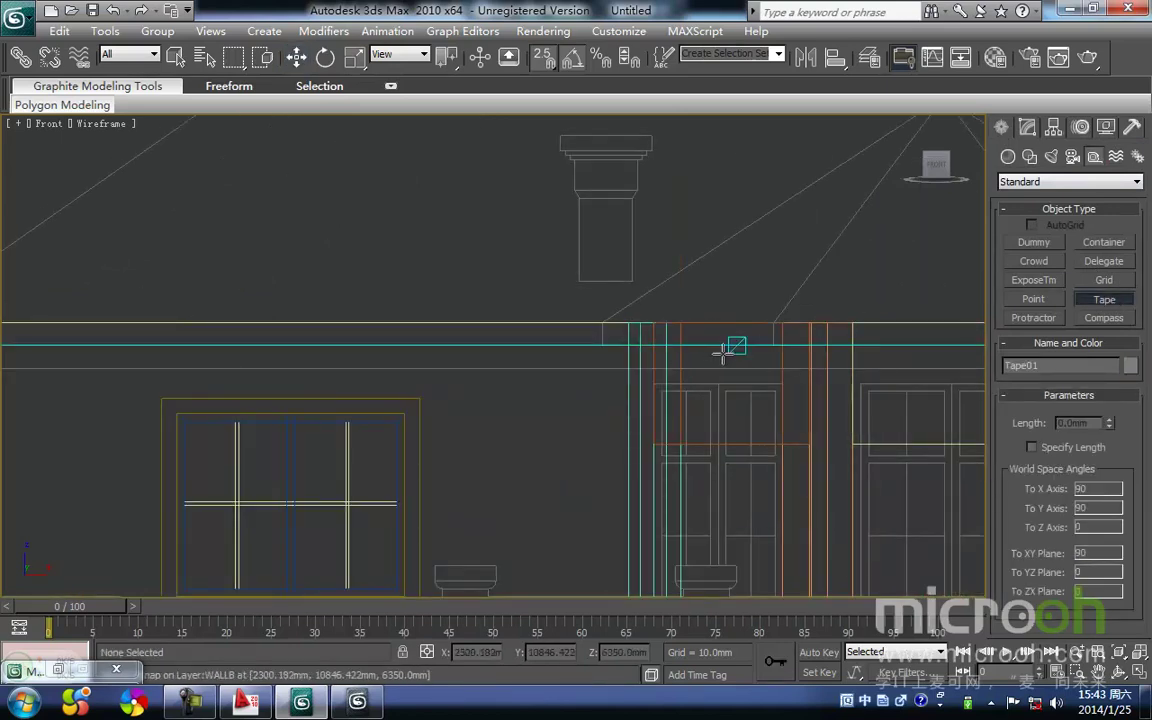
pyautogui.press('w')
pyautogui.moveTo(715, 338); pyautogui.dragTo(657, 264, button='middle')
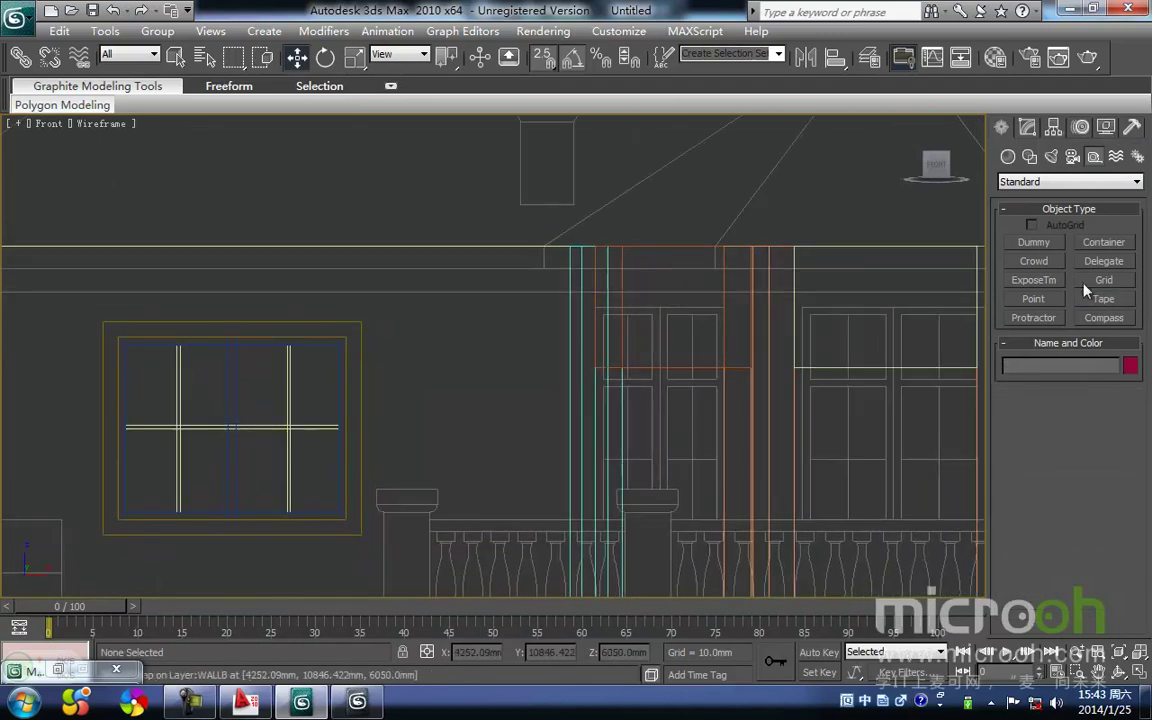
# Measure again from the upper-floor wall top down to the side bay door's top with a Tape helper, and delete it
pyautogui.click(1108, 304)
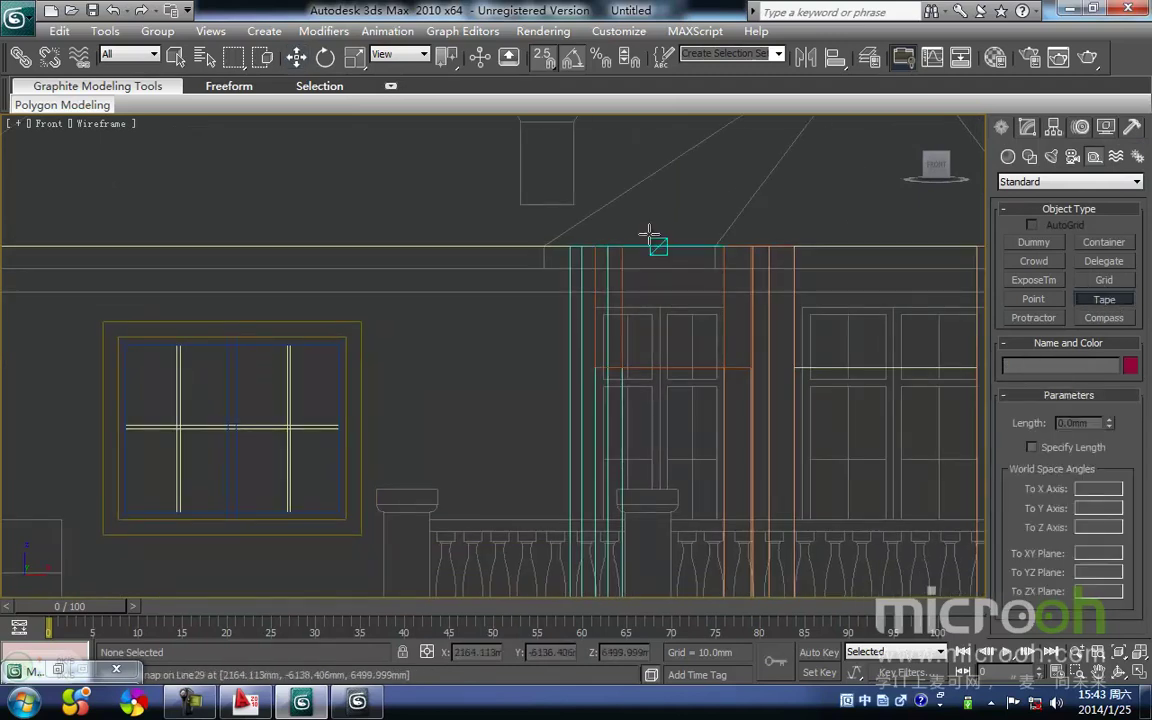
pyautogui.moveTo(622, 243); pyautogui.dragTo(620, 307)
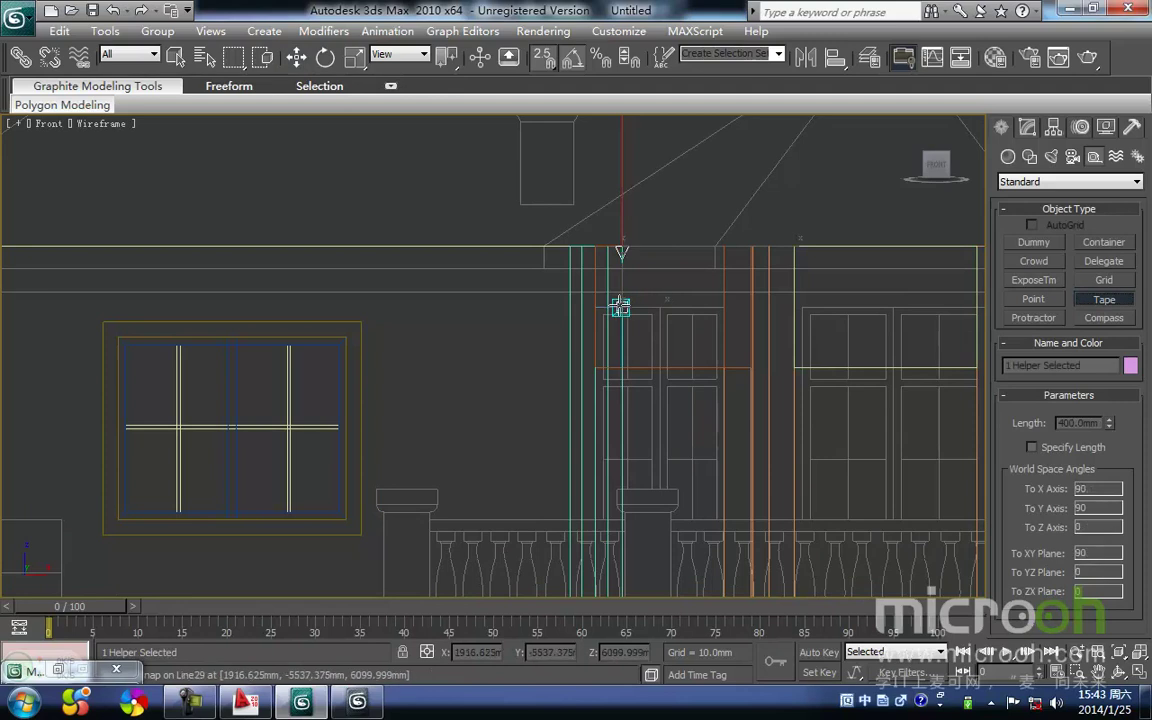
pyautogui.press('Delete')
pyautogui.press('w')
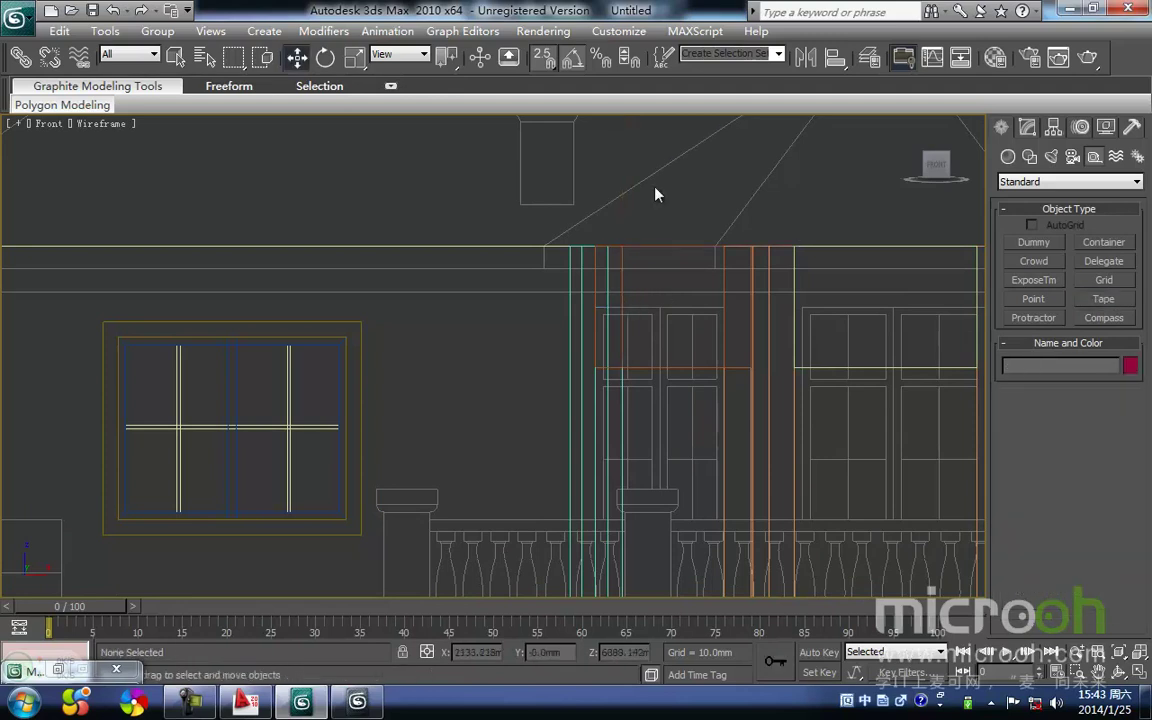
# Set the side bay door-head piece's extrusion amount to 400 mm and snap its underside up to the bay door tops
pyautogui.click(686, 248)
pyautogui.click(1028, 126)
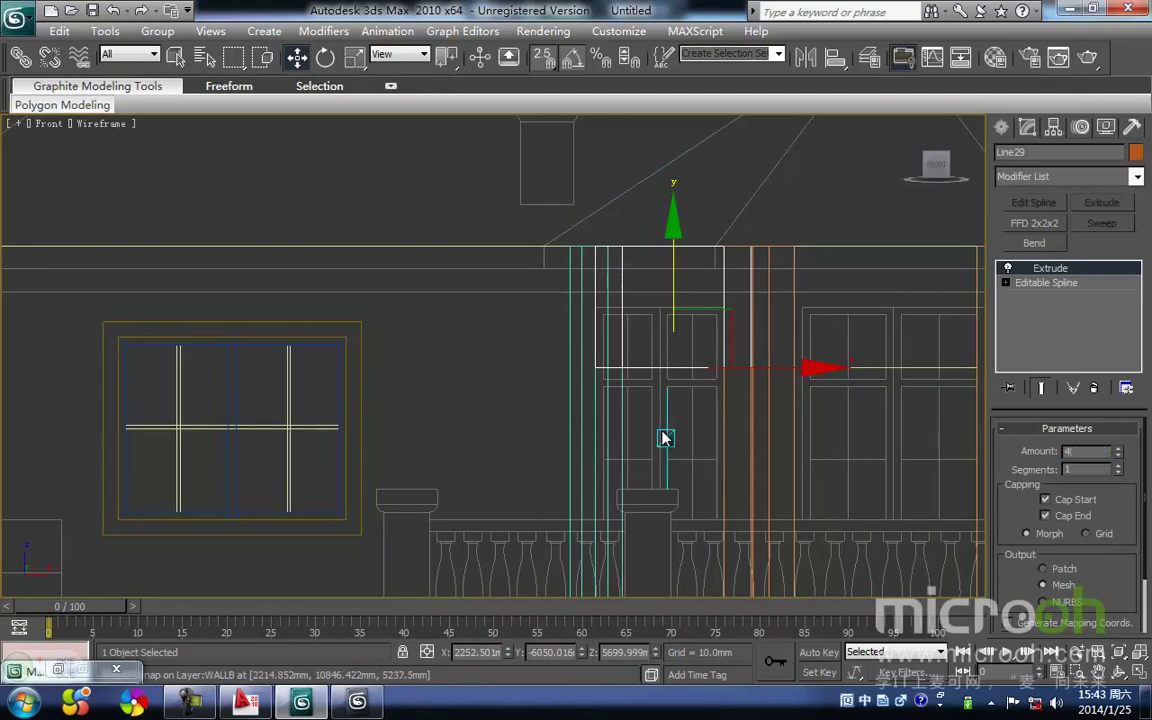
pyautogui.moveTo(643, 283); pyautogui.dragTo(629, 341, button='middle')
pyautogui.press('space')
pyautogui.moveTo(594, 366); pyautogui.dragTo(608, 303)
pyautogui.moveTo(658, 293); pyautogui.dragTo(461, 317, button='middle')
pyautogui.press('space')
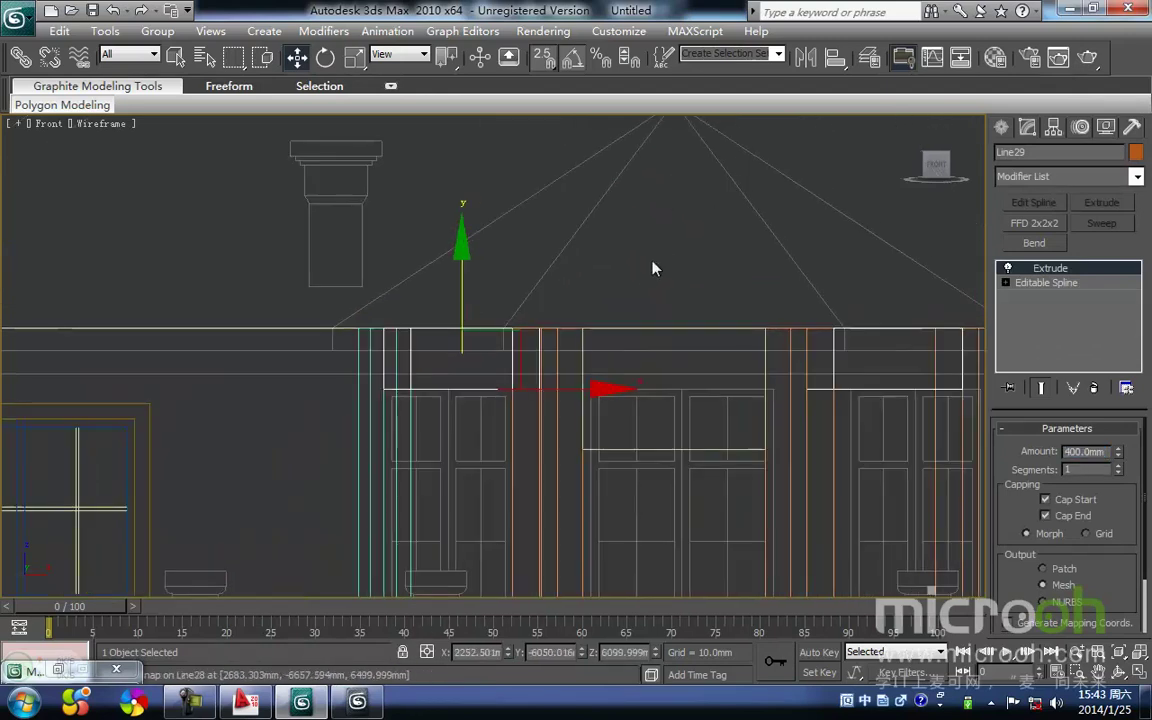
# Set the extrusion amount of the wall piece above the middle upper-floor bay door to 250 mm
pyautogui.click(656, 267)
pyautogui.press('F3')
pyautogui.click(688, 428)
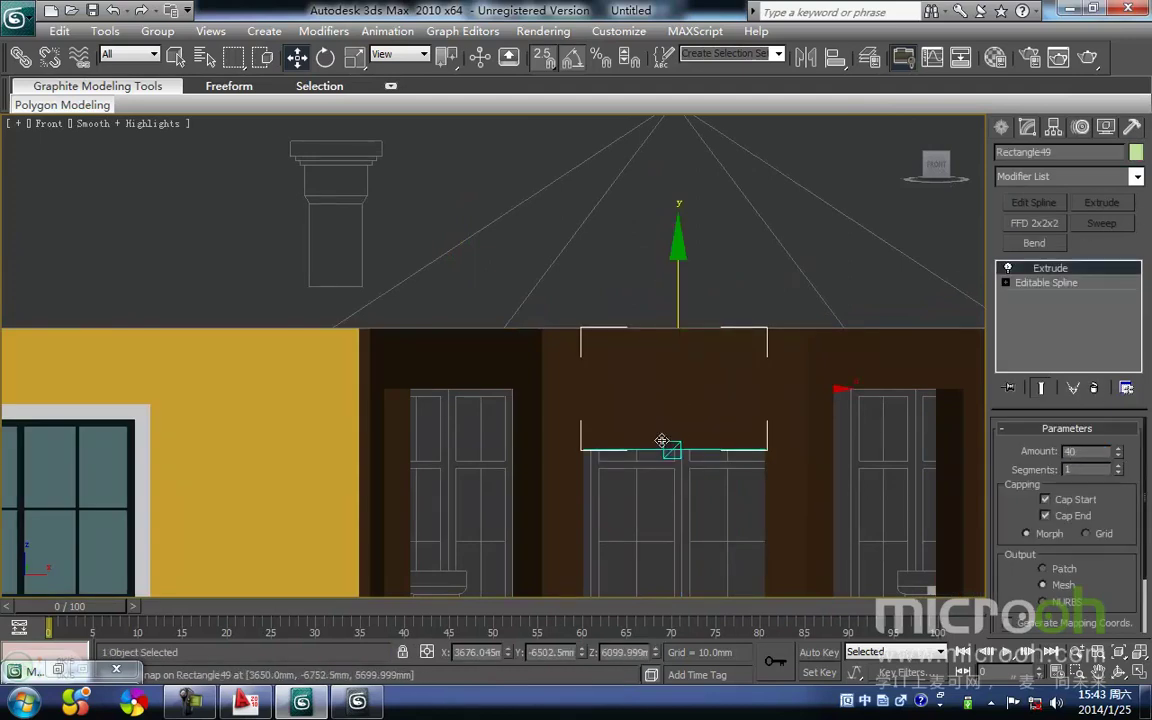
pyautogui.moveTo(790, 239); pyautogui.dragTo(765, 205, button='middle')
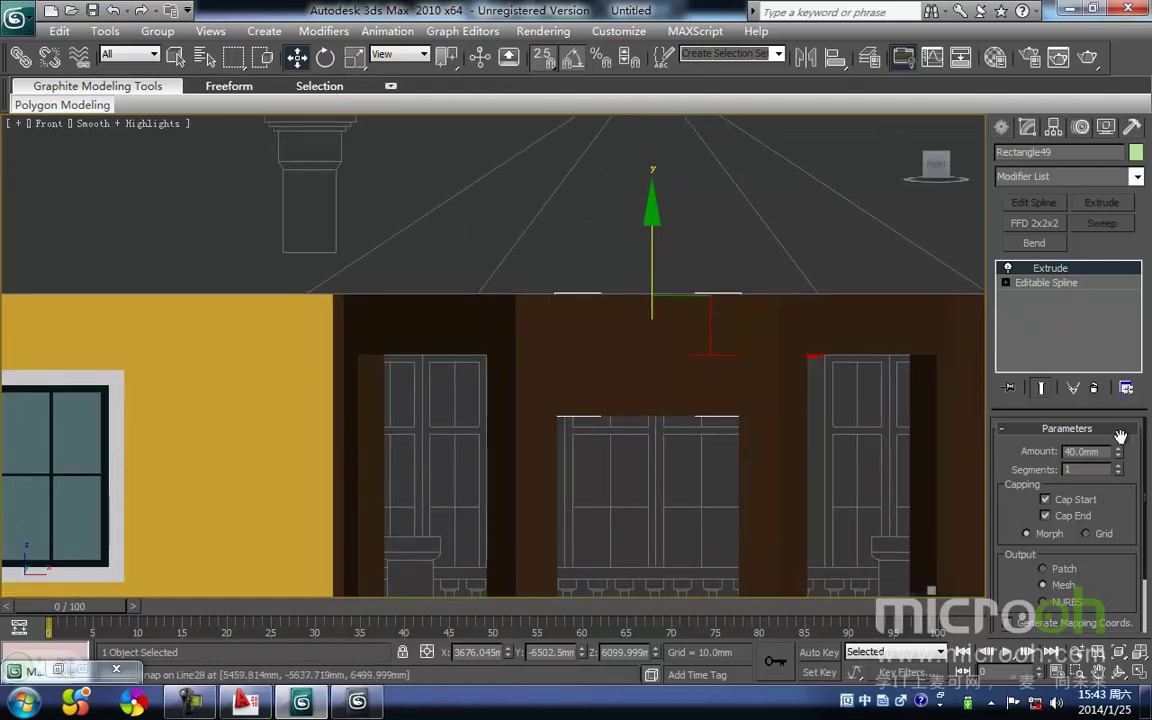
pyautogui.write('250')
pyautogui.press('Return')
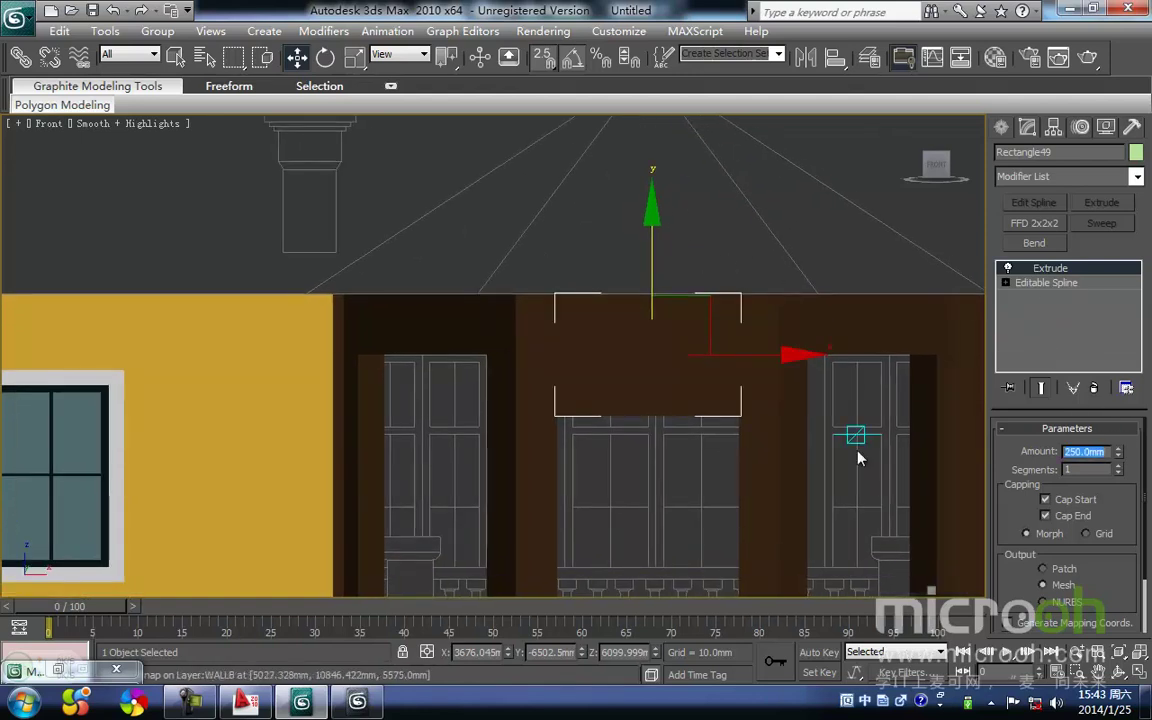
# Convert the spline vertices of the middle bay door-head piece to Corner type
pyautogui.click(698, 248)
pyautogui.moveTo(663, 442); pyautogui.dragTo(616, 345)
pyautogui.click(1043, 298)
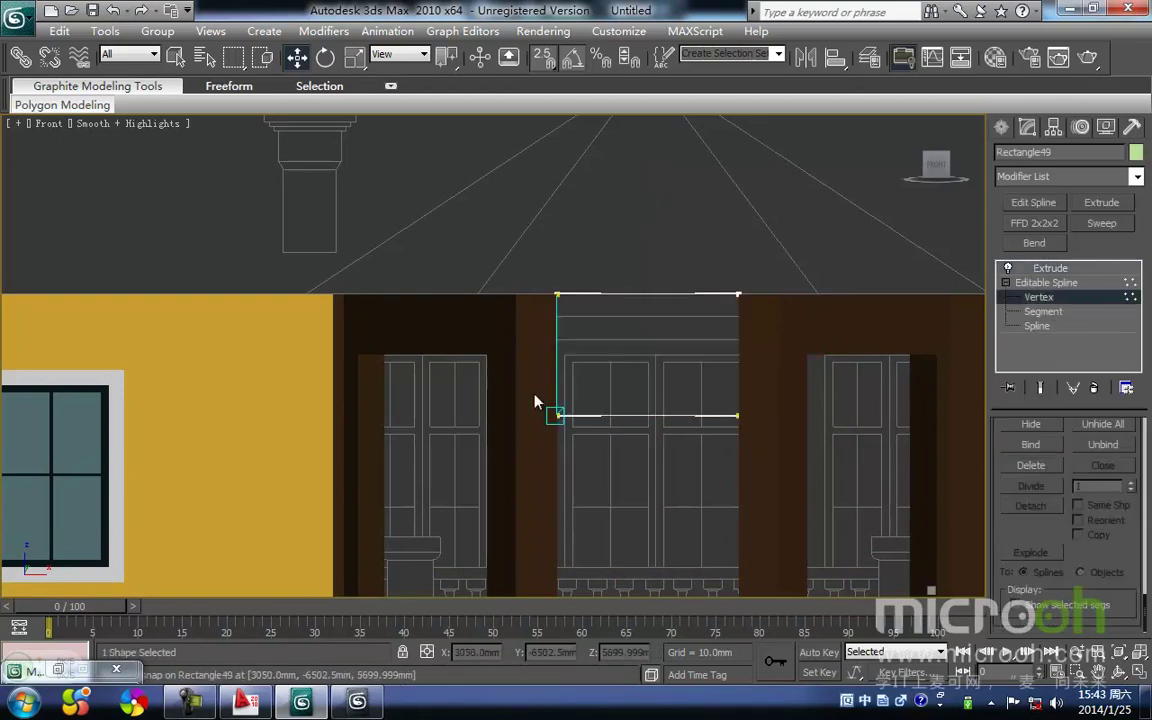
pyautogui.moveTo(530, 398); pyautogui.dragTo(541, 373, button='middle')
pyautogui.moveTo(541, 365); pyautogui.dragTo(840, 443)
pyautogui.moveTo(661, 464); pyautogui.dragTo(657, 470, button='middle')
pyautogui.press('F3')
pyautogui.click(797, 467)
pyautogui.moveTo(792, 467); pyautogui.dragTo(545, 256)
pyautogui.rightClick(663, 332)
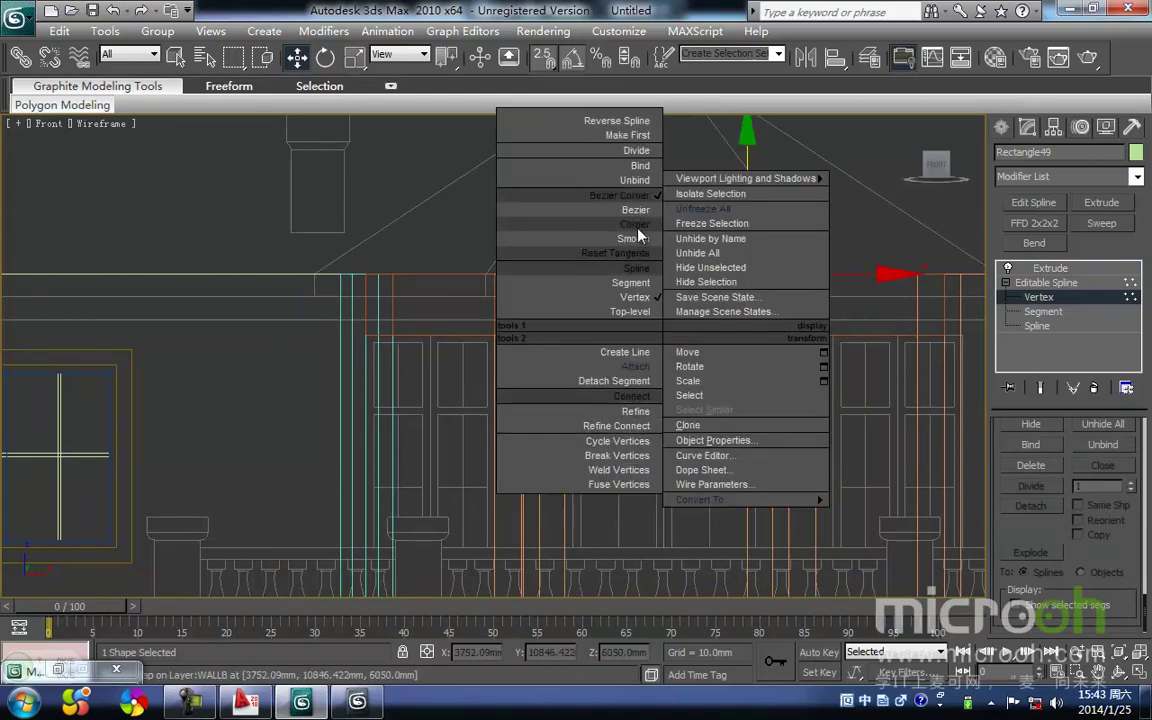
pyautogui.click(639, 226)
# Raise the bottom vertices of the middle door-head piece to the bay door's top line and finish the spline editing
pyautogui.click(649, 398)
pyautogui.moveTo(530, 373); pyautogui.dragTo(791, 434)
pyautogui.press('space')
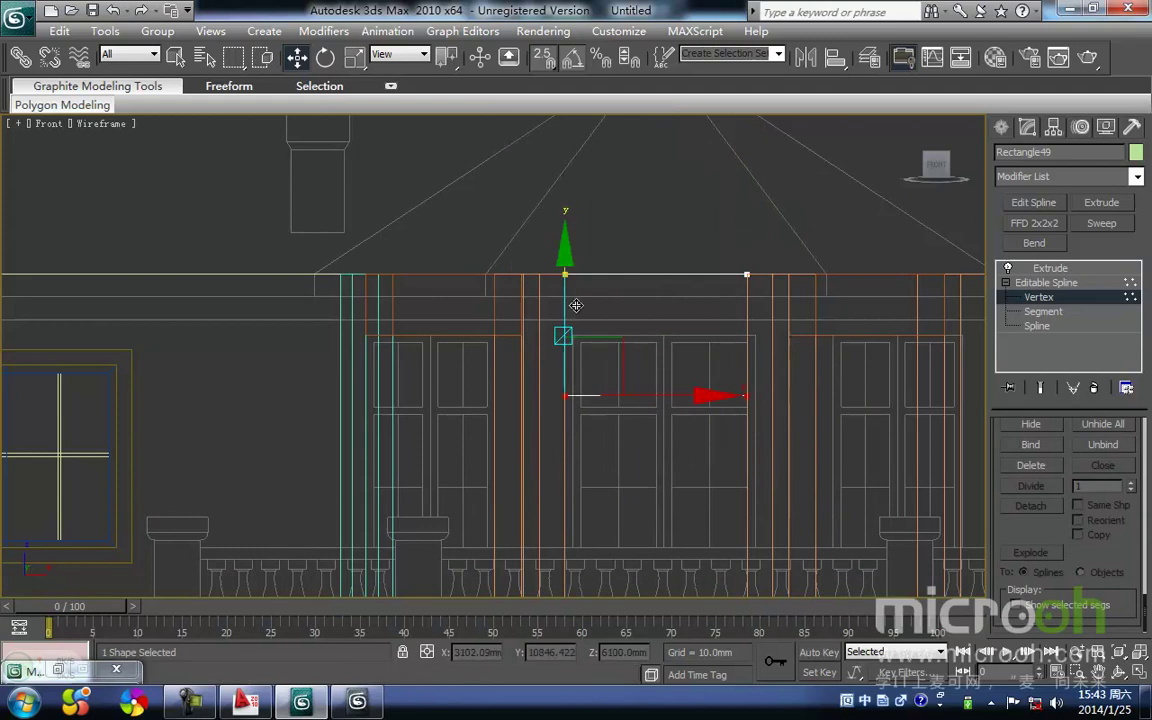
pyautogui.moveTo(555, 399); pyautogui.dragTo(520, 330)
pyautogui.click(648, 247)
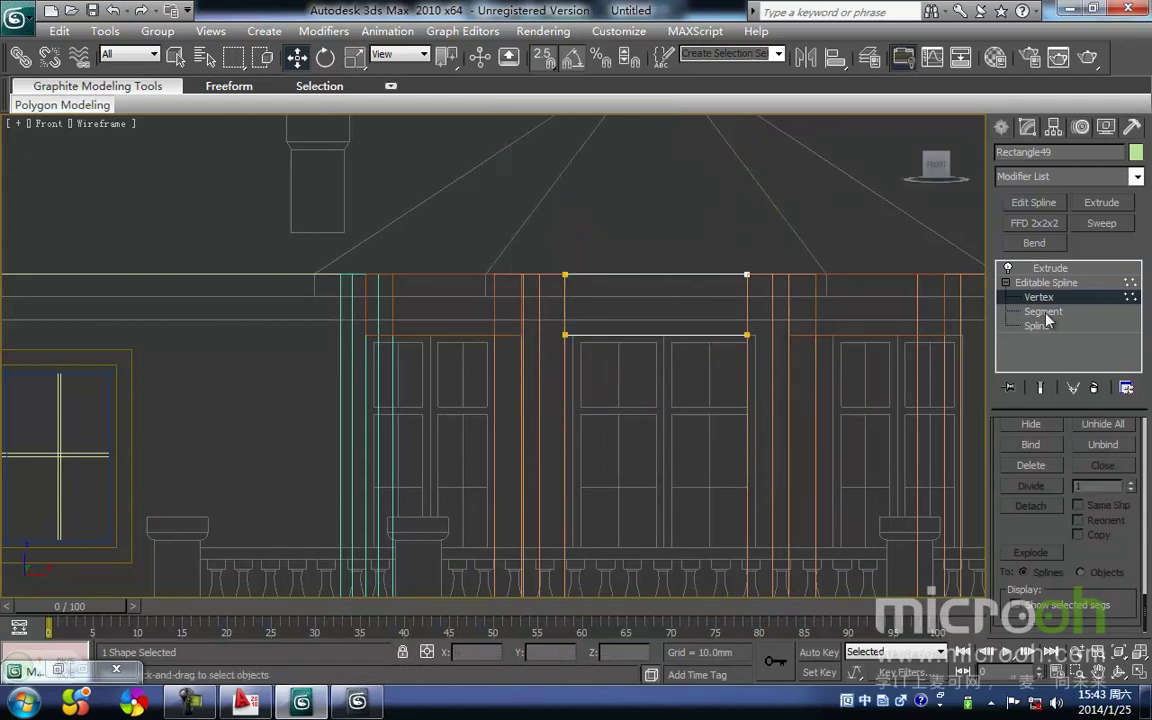
pyautogui.click(1046, 282)
pyautogui.click(1050, 268)
pyautogui.click(727, 253)
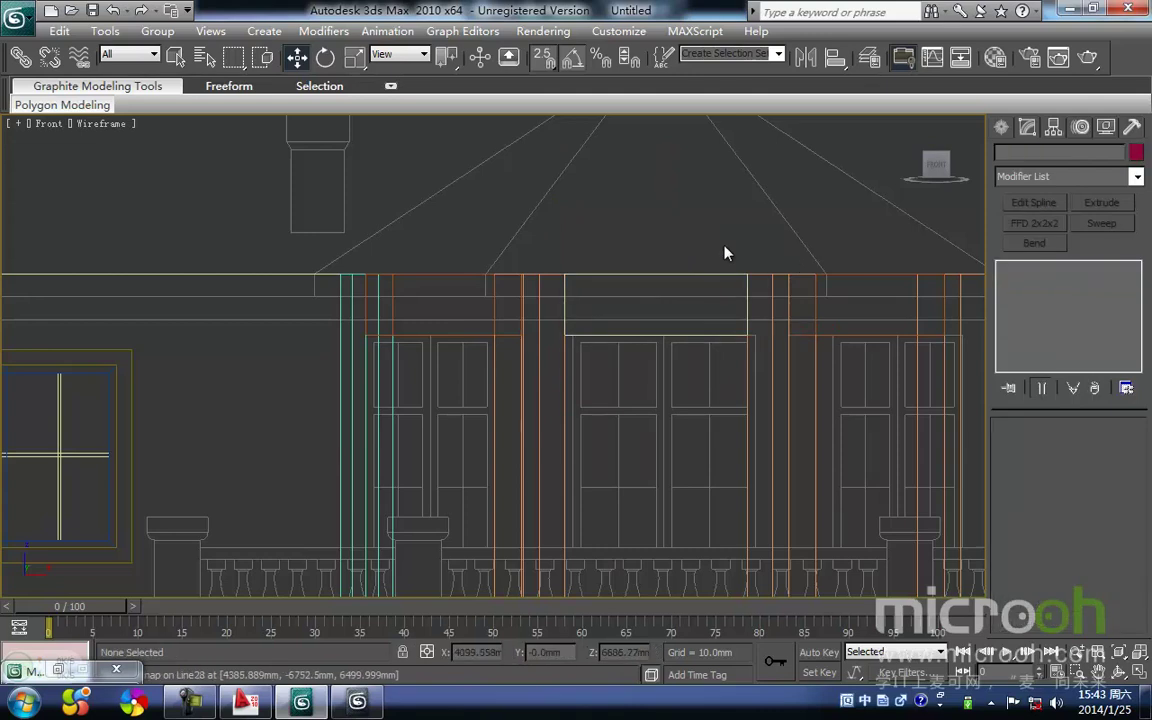
# Assign the yellow exterior wall paint material (黄色外墙涂料) to all upper-floor front and bay wall pieces
pyautogui.scroll(-4, 666, 280)
pyautogui.press('F3')
pyautogui.scroll(-3, 589, 234)
pyautogui.keyDown('alt'); pyautogui.moveTo(620, 392); pyautogui.dragTo(593, 368, button='middle'); pyautogui.keyUp('alt')
pyautogui.write('fz')
pyautogui.hotkey('ctrl', 'space')
pyautogui.press('f')
pyautogui.press('z')
pyautogui.moveTo(729, 341); pyautogui.dragTo(476, 257)
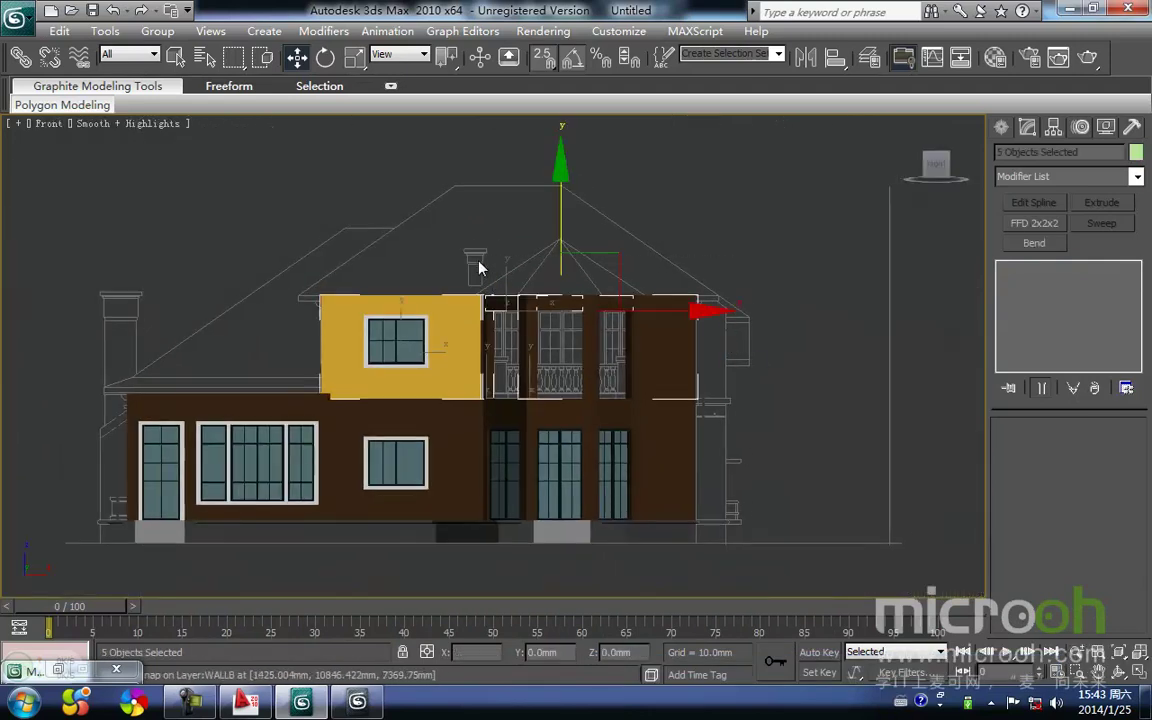
pyautogui.press('m')
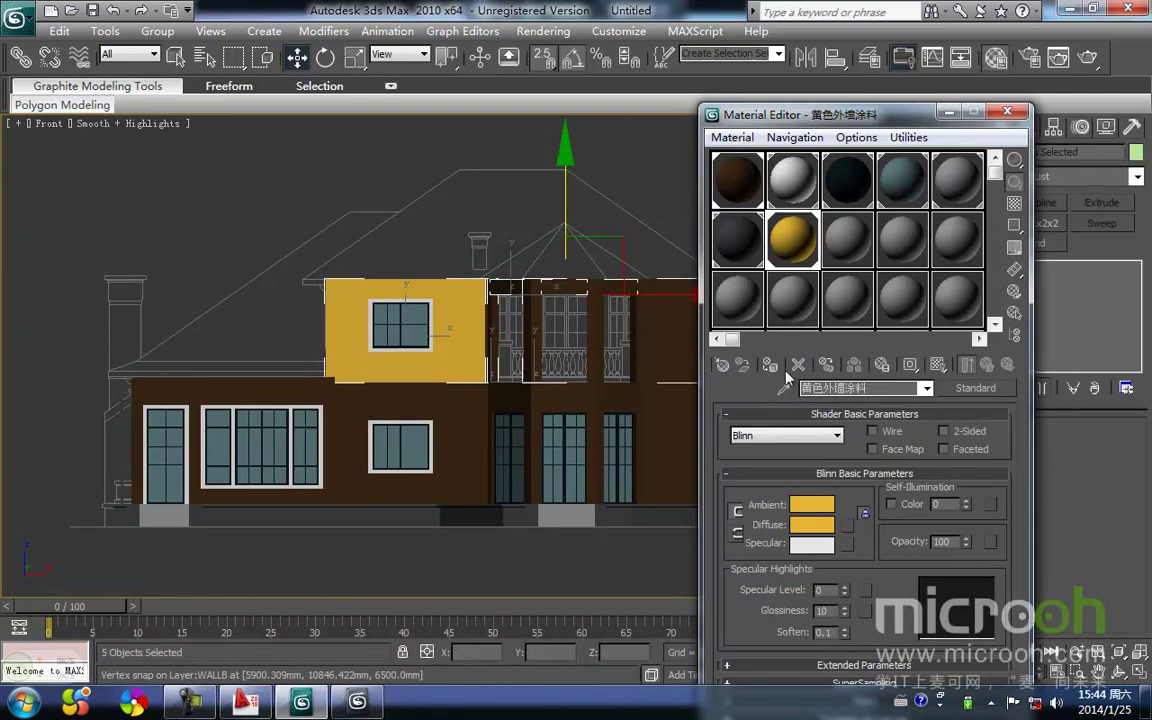
pyautogui.click(770, 367)
pyautogui.click(629, 229)
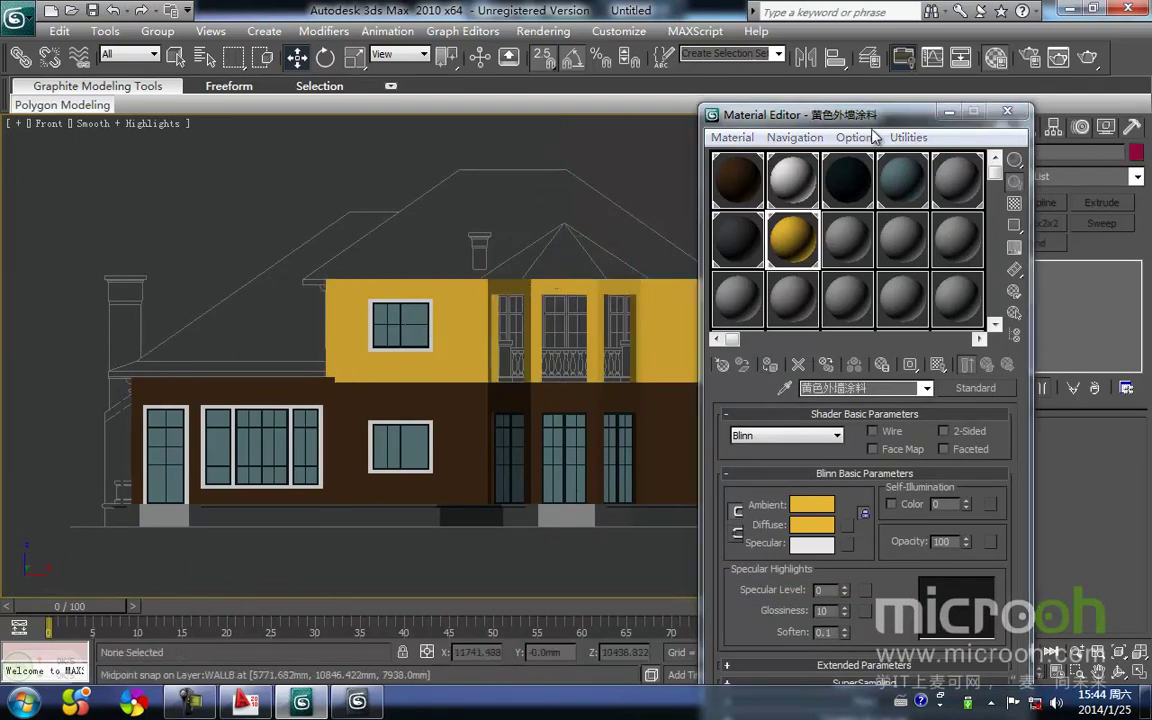
pyautogui.click(948, 114)
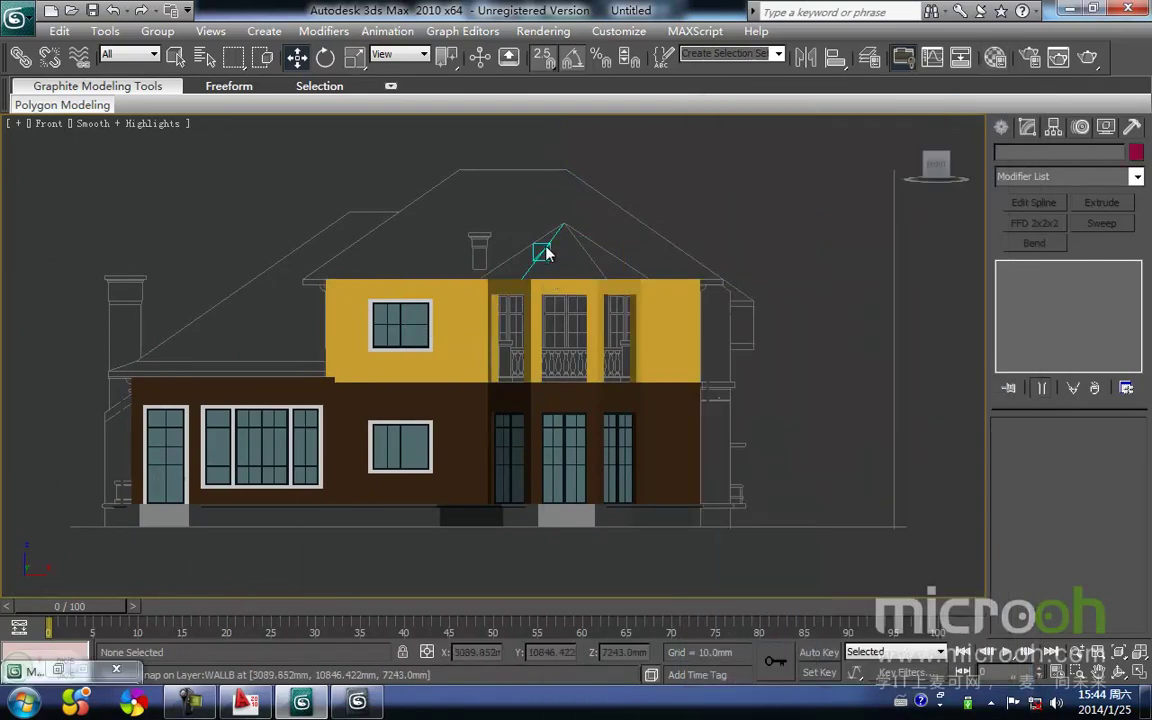
# Clone the left ground-floor bay door group straight up to the upper floor
pyautogui.scroll(5, 548, 251)
pyautogui.press('F3')
pyautogui.scroll(5, 609, 325)
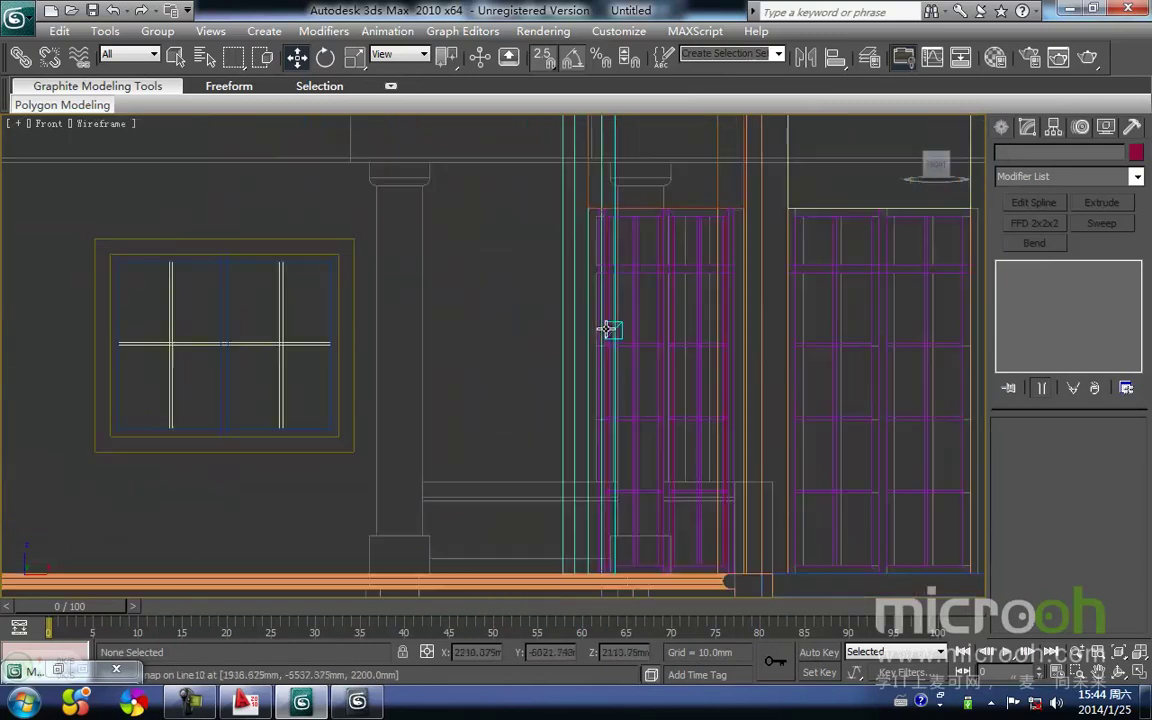
pyautogui.click(646, 400)
pyautogui.scroll(-2, 610, 410)
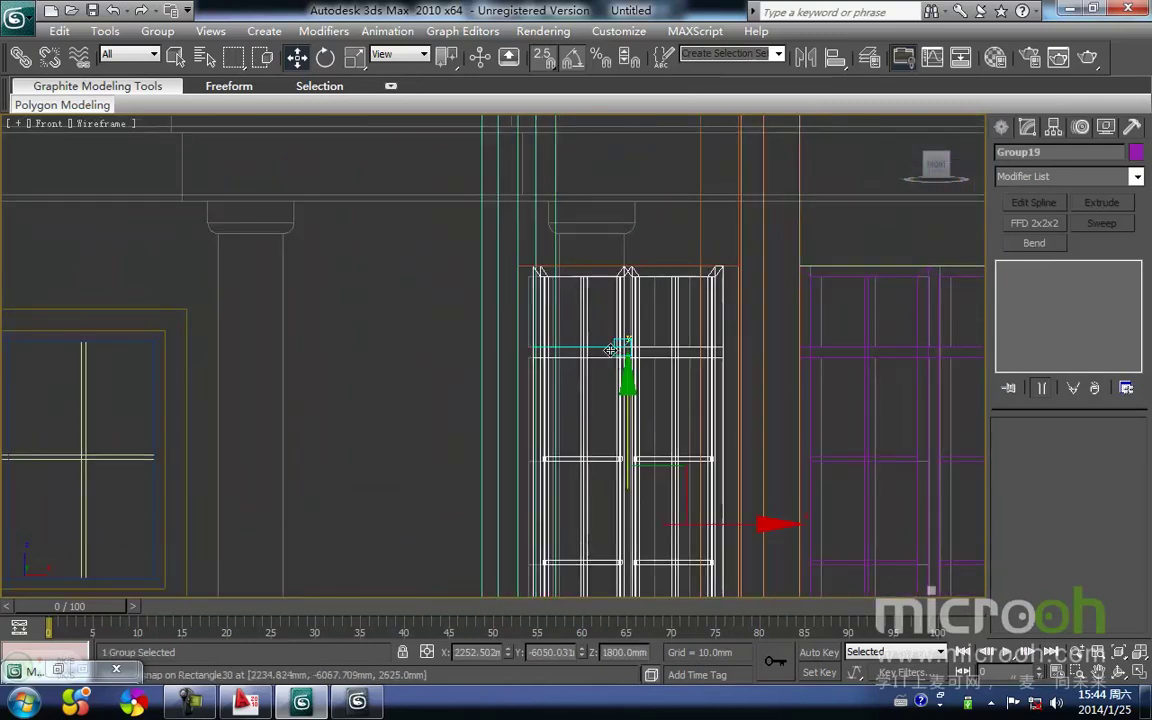
pyautogui.press('F3')
pyautogui.scroll(-2, 595, 427)
pyautogui.keyDown('shift'); pyautogui.moveTo(550, 414); pyautogui.dragTo(546, 189); pyautogui.keyUp('shift')
pyautogui.click(588, 426)
# Align the top of the copied left bay door with the underside of its upper-floor door-head piece
pyautogui.moveTo(656, 240); pyautogui.dragTo(647, 414, button='middle')
pyautogui.press('F3')
pyautogui.press('space')
pyautogui.moveTo(588, 320); pyautogui.dragTo(571, 219)
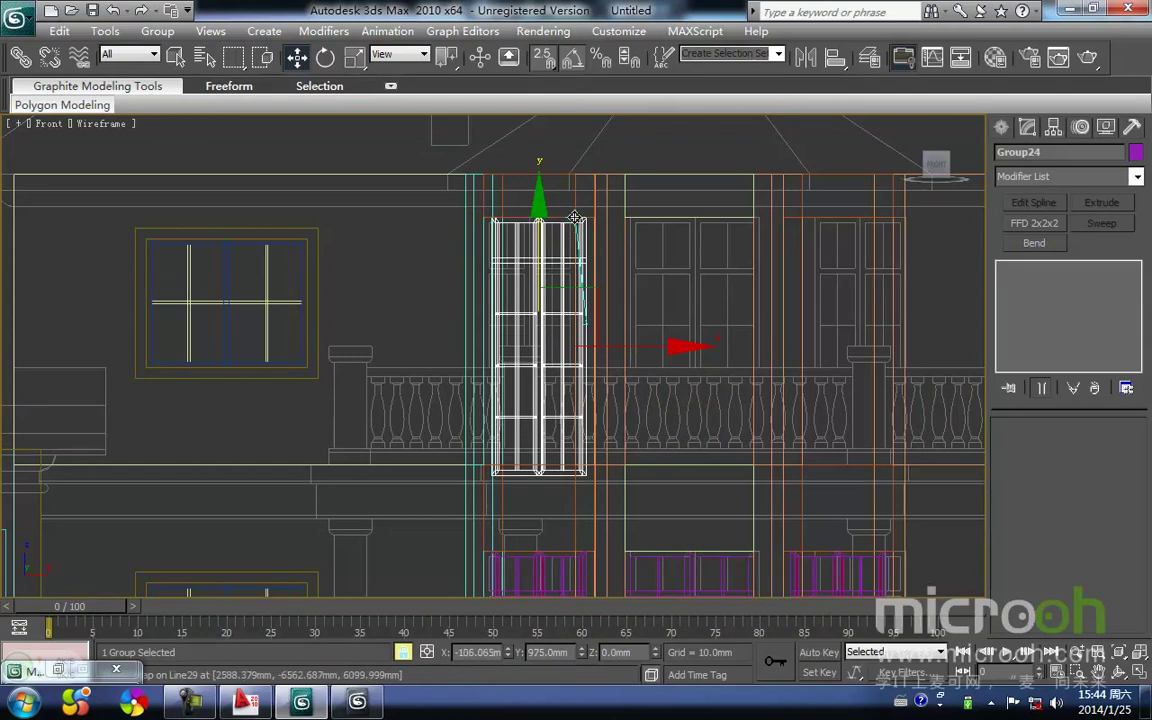
pyautogui.scroll(3, 637, 267)
pyautogui.moveTo(637, 267); pyautogui.dragTo(605, 358, button='middle')
pyautogui.moveTo(600, 277)
pyautogui.mouseDown()
pyautogui.moveTo(576, 316)
pyautogui.moveTo(609, 275)
pyautogui.mouseUp()
pyautogui.moveTo(584, 349); pyautogui.dragTo(586, 275, button='middle')
# Examine in shaded and wireframe display how the copied door fits the left bay opening and the upper-floor line
pyautogui.press('F3')
pyautogui.press('F3')
pyautogui.moveTo(576, 405); pyautogui.dragTo(519, 454, button='middle')
pyautogui.press('F3')
pyautogui.press('F3')
pyautogui.press('F3')
pyautogui.press('F3')
pyautogui.moveTo(658, 424); pyautogui.dragTo(550, 383, button='middle')
pyautogui.scroll(-2, 550, 383)
pyautogui.press('F3')
pyautogui.press('F3')
pyautogui.press('F3')
pyautogui.scroll(1, 519, 331)
pyautogui.moveTo(519, 331)
pyautogui.mouseDown(button='middle')
pyautogui.moveTo(483, 404)
pyautogui.moveTo(552, 372)
pyautogui.mouseUp(button='middle')
pyautogui.press('F3')
pyautogui.click(530, 393)
# Open the copied upper-floor door group and the nested group of its left leaf
pyautogui.click(414, 377)
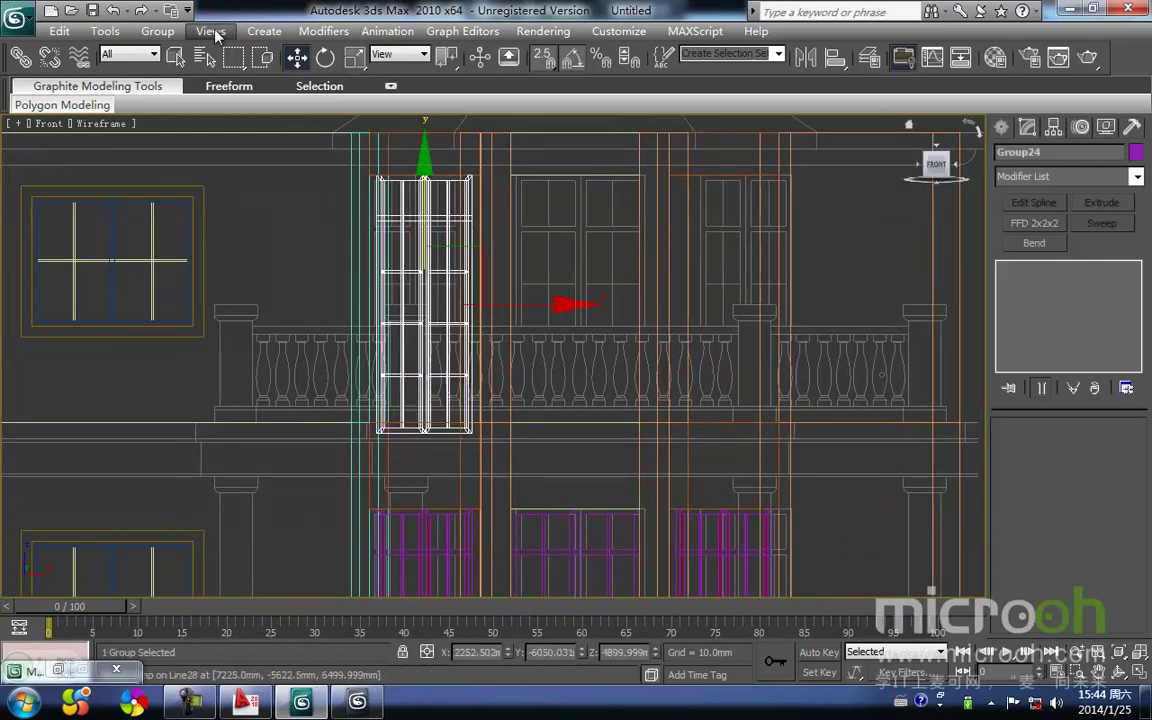
pyautogui.click(157, 31)
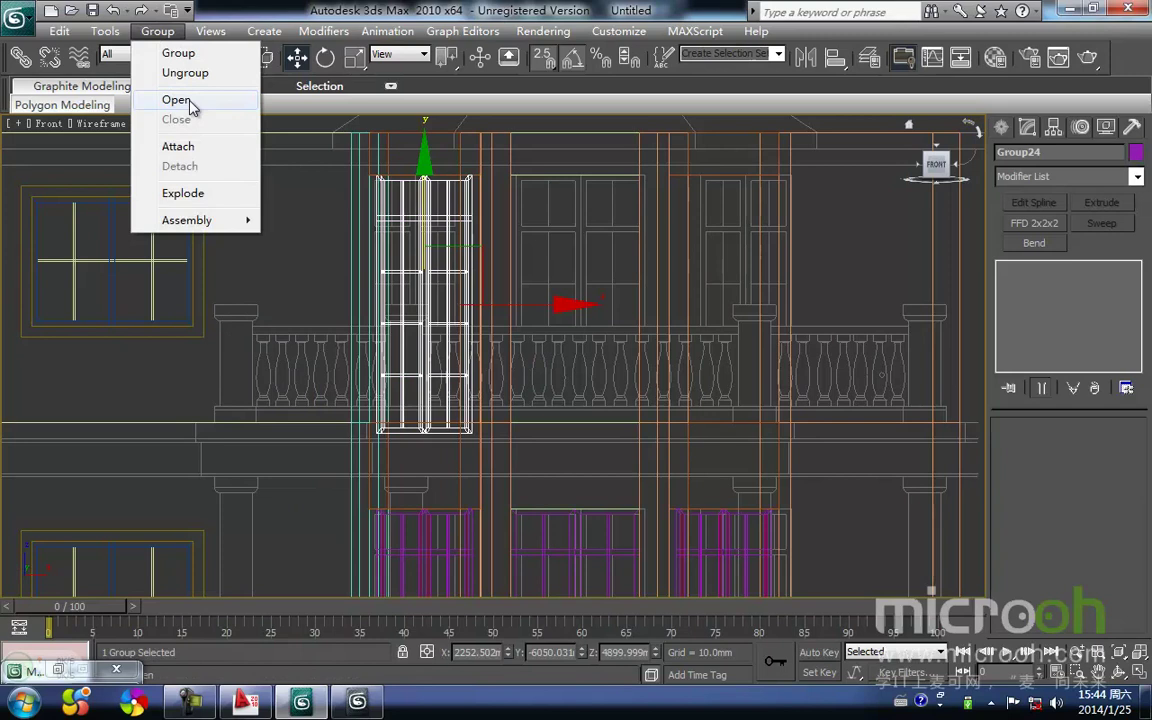
pyautogui.click(176, 100)
pyautogui.scroll(5, 445, 437)
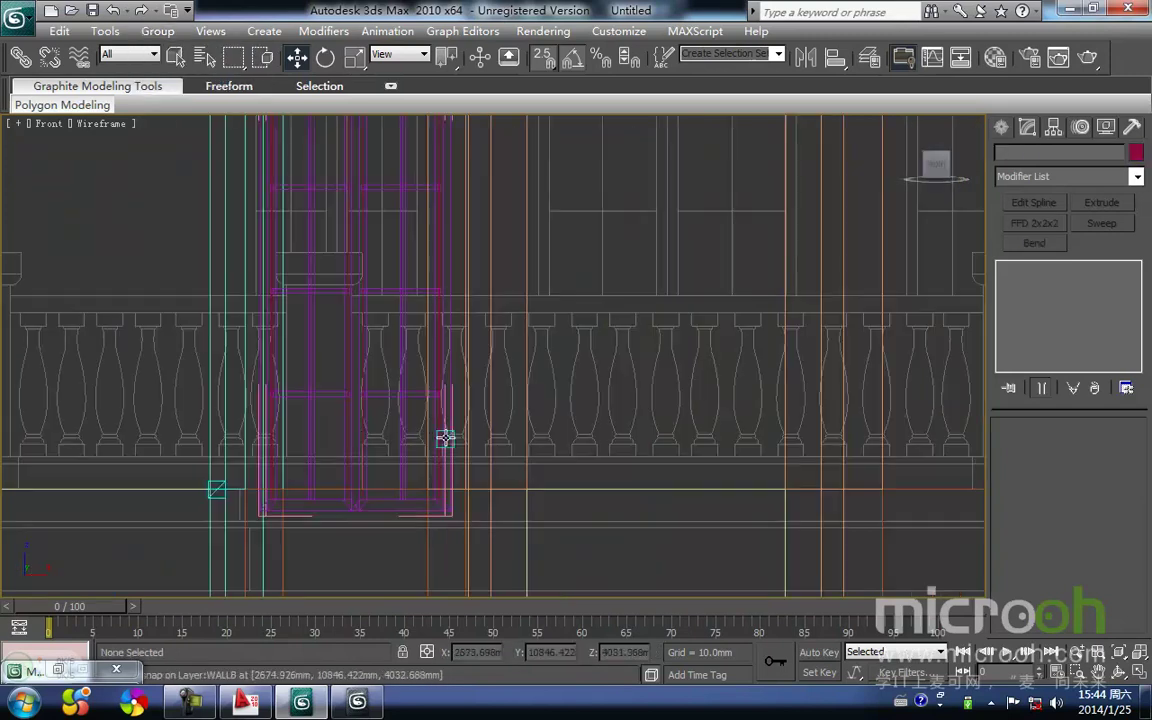
pyautogui.click(422, 353)
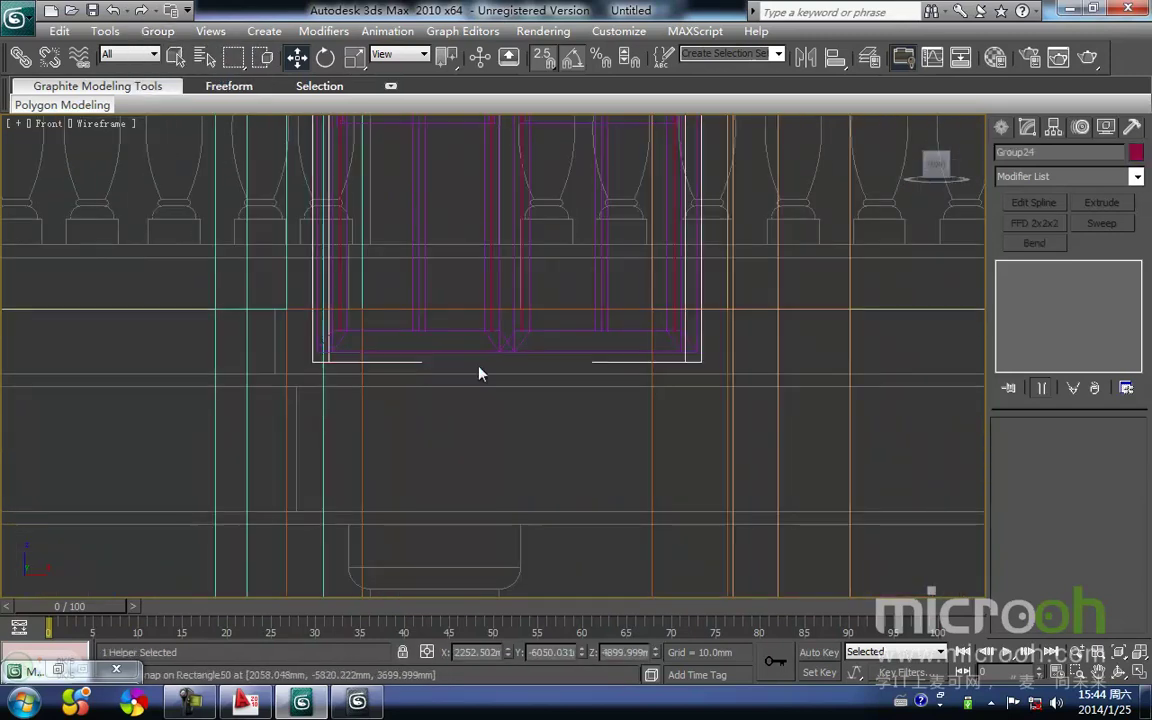
pyautogui.click(869, 257)
pyautogui.click(413, 326)
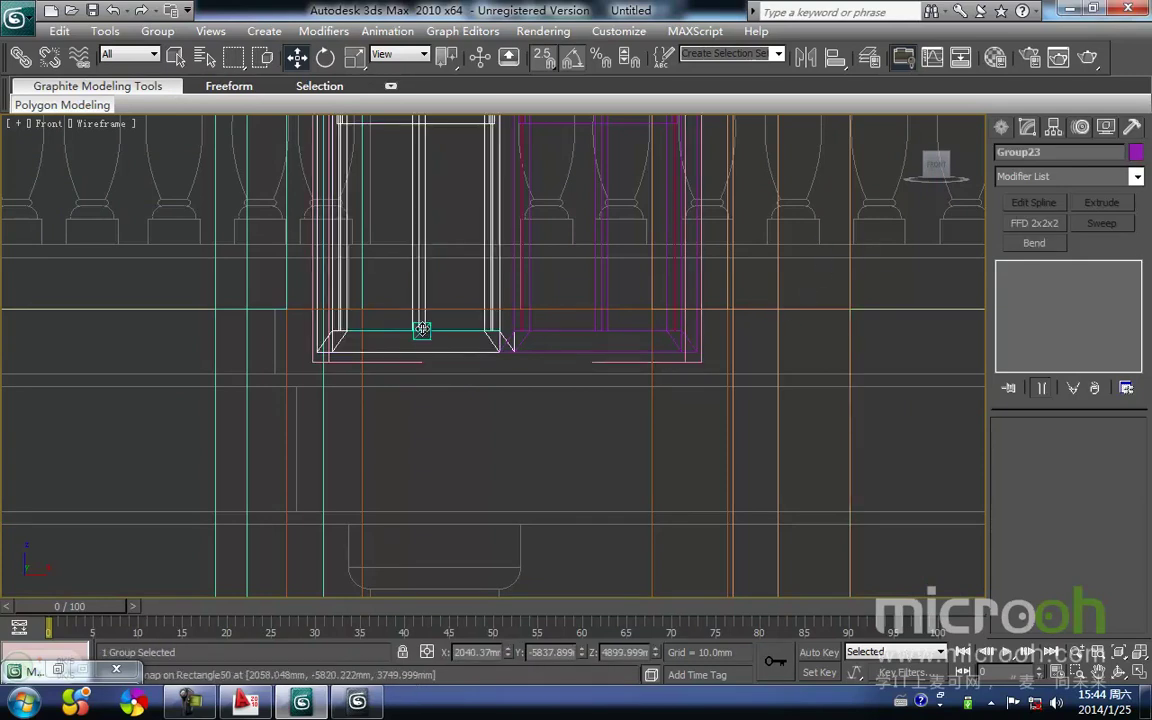
pyautogui.click(157, 31)
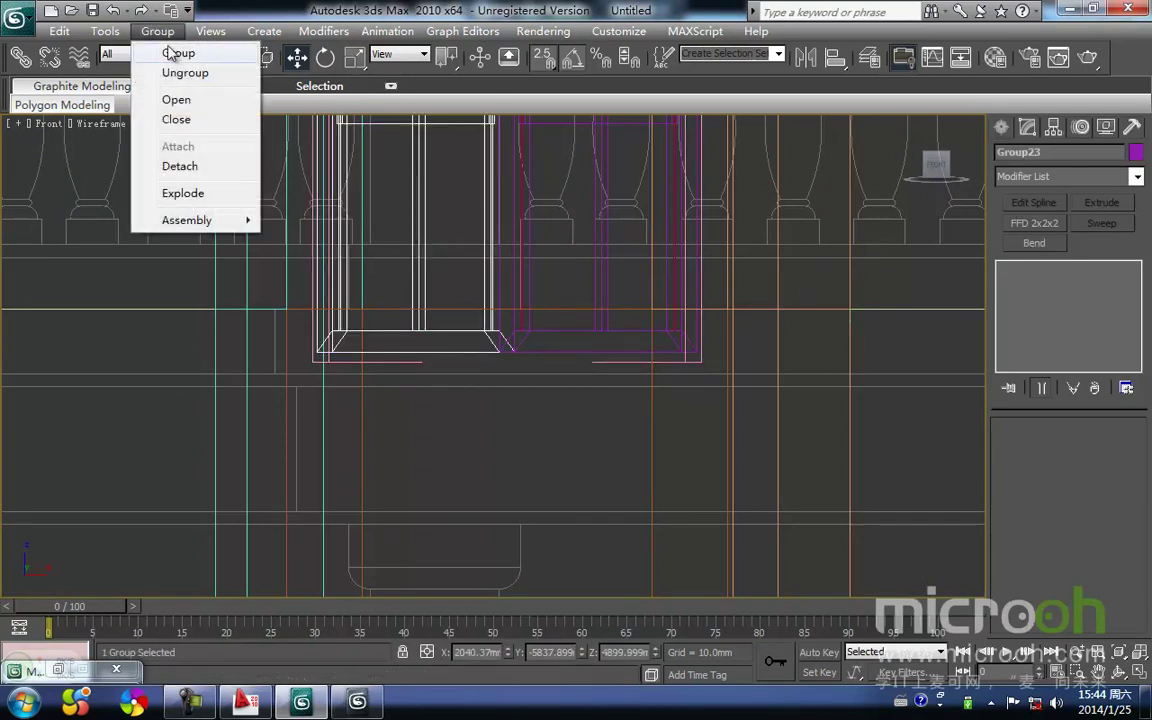
pyautogui.click(176, 100)
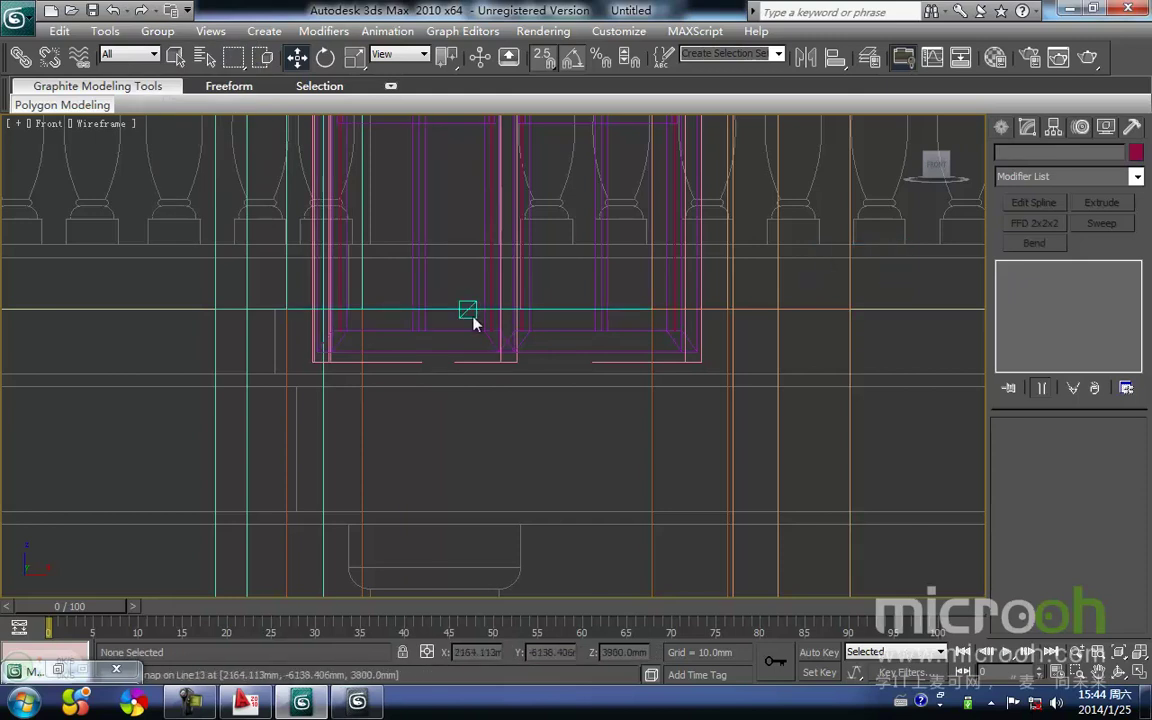
# Select the left leaf's swept frame and enter the vertex level of its Edit Spline modifier
pyautogui.click(424, 331)
pyautogui.moveTo(424, 352); pyautogui.dragTo(425, 369, button='middle')
pyautogui.scroll(-2, 425, 370)
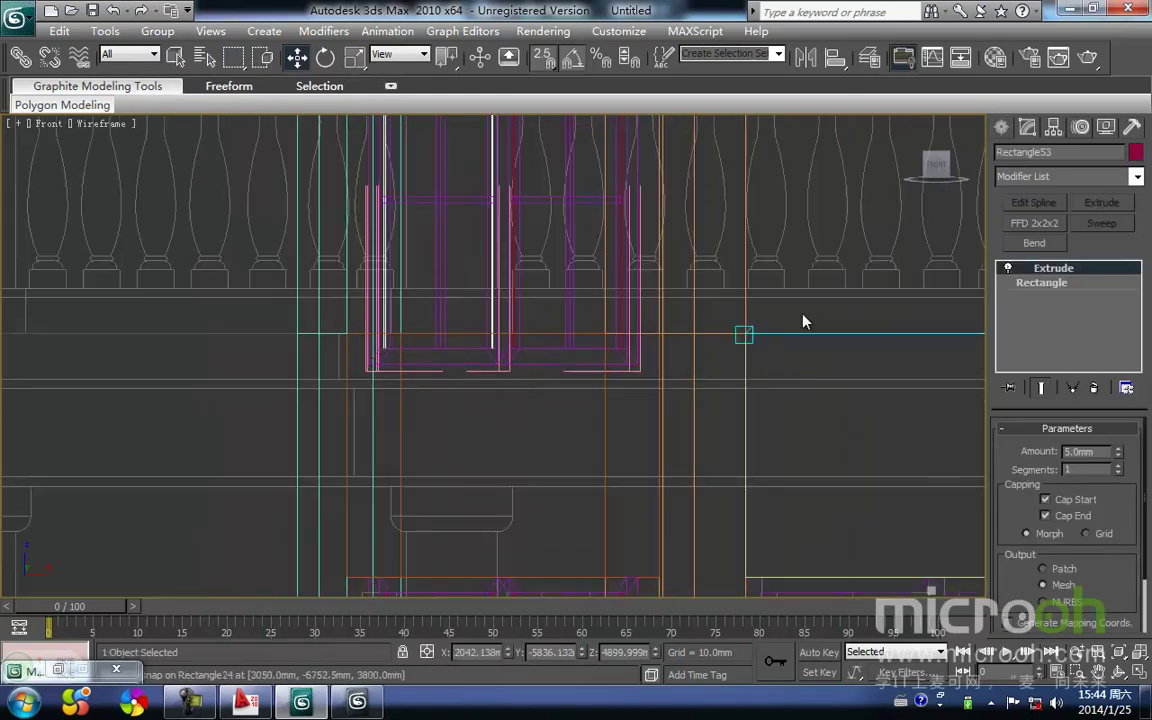
pyautogui.click(805, 323)
pyautogui.click(450, 367)
pyautogui.click(454, 363)
pyautogui.doubleClick(454, 362)
pyautogui.doubleClick(454, 361)
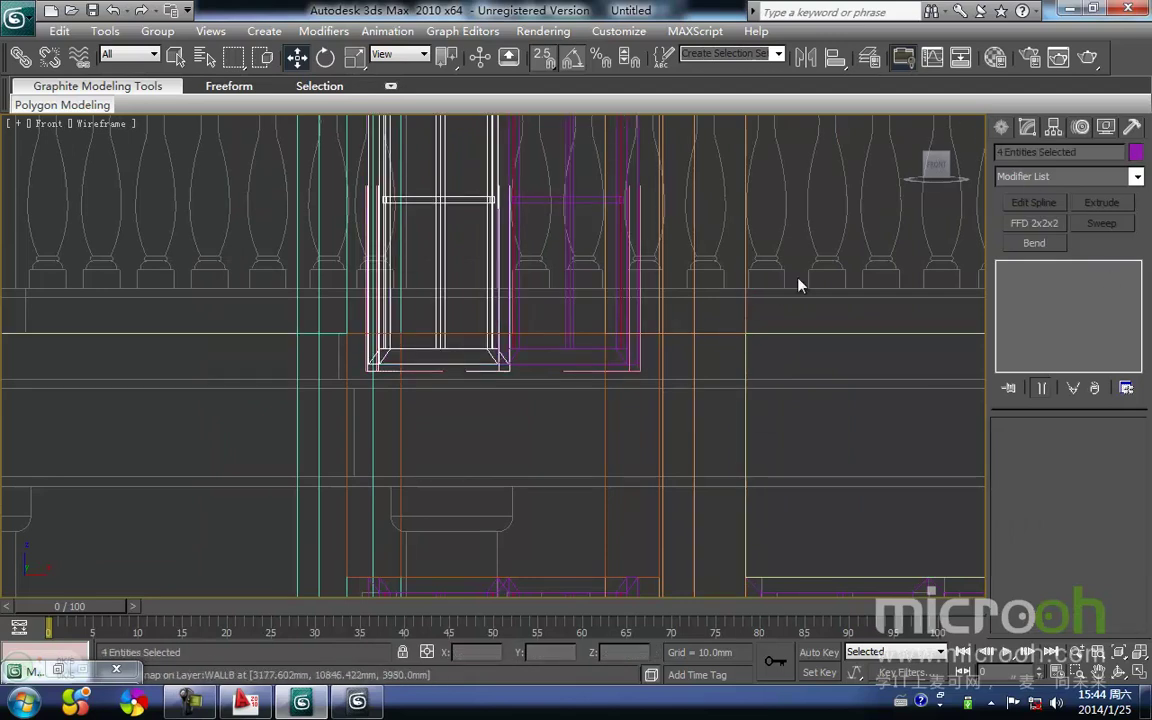
pyautogui.click(450, 361)
pyautogui.click(442, 349)
pyautogui.moveTo(478, 341); pyautogui.dragTo(462, 373, button='middle')
pyautogui.click(1023, 283)
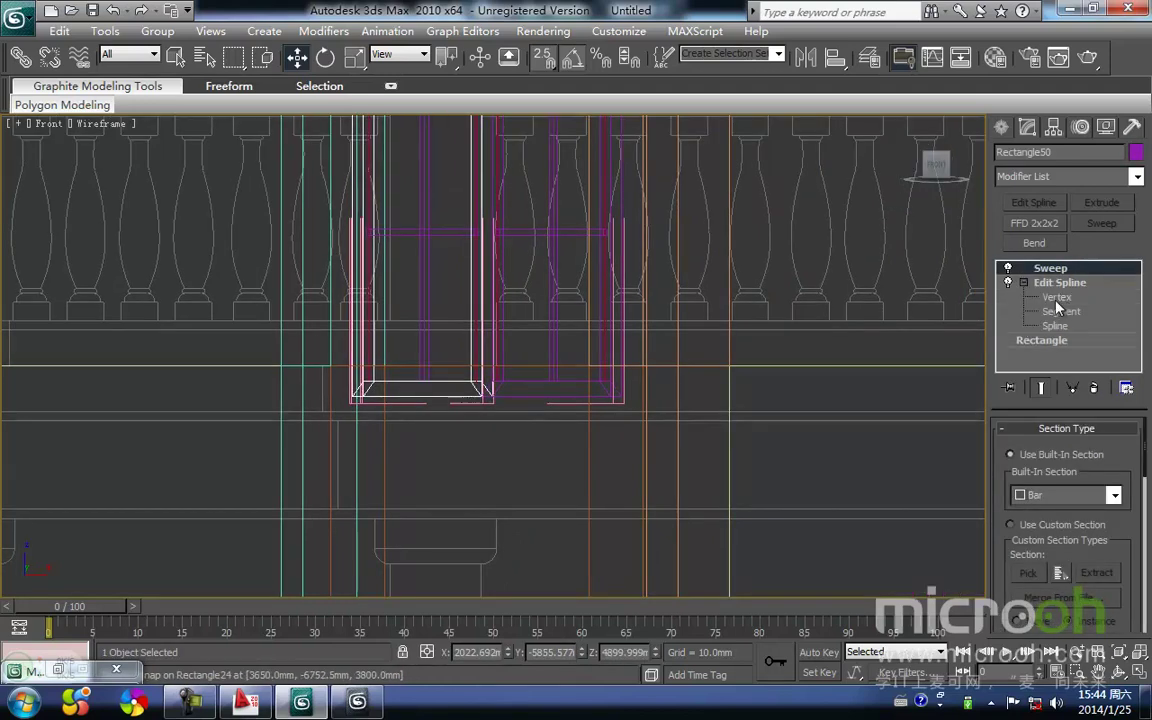
pyautogui.click(1056, 299)
# Raise the bottom vertices of the left leaf's frame to the base line of the upper-floor walls and leave vertex editing
pyautogui.moveTo(446, 375); pyautogui.dragTo(476, 381, button='middle')
pyautogui.scroll(-2, 474, 381)
pyautogui.moveTo(342, 373); pyautogui.dragTo(563, 415)
pyautogui.moveTo(568, 453); pyautogui.dragTo(575, 330, button='middle')
pyautogui.scroll(-2, 563, 433)
pyautogui.scroll(-2, 575, 330)
pyautogui.scroll(-2, 576, 332)
pyautogui.moveTo(580, 402)
pyautogui.mouseDown(button='middle')
pyautogui.moveTo(581, 370)
pyautogui.moveTo(586, 406)
pyautogui.mouseUp(button='middle')
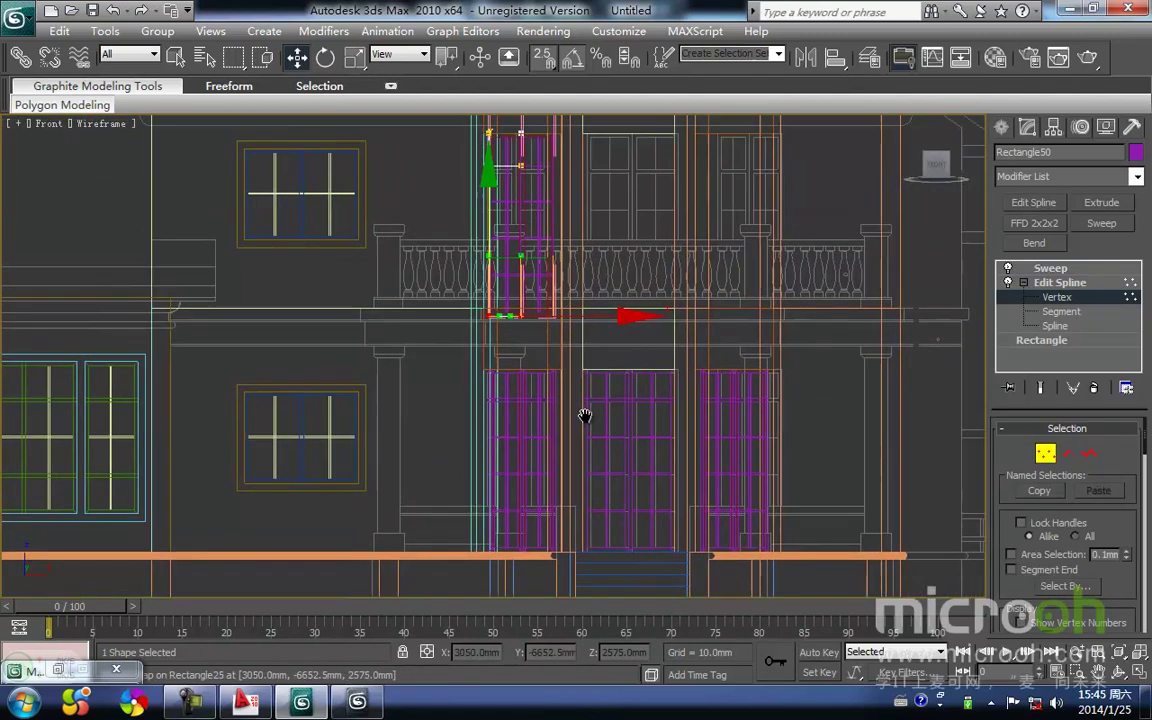
pyautogui.scroll(4, 506, 329)
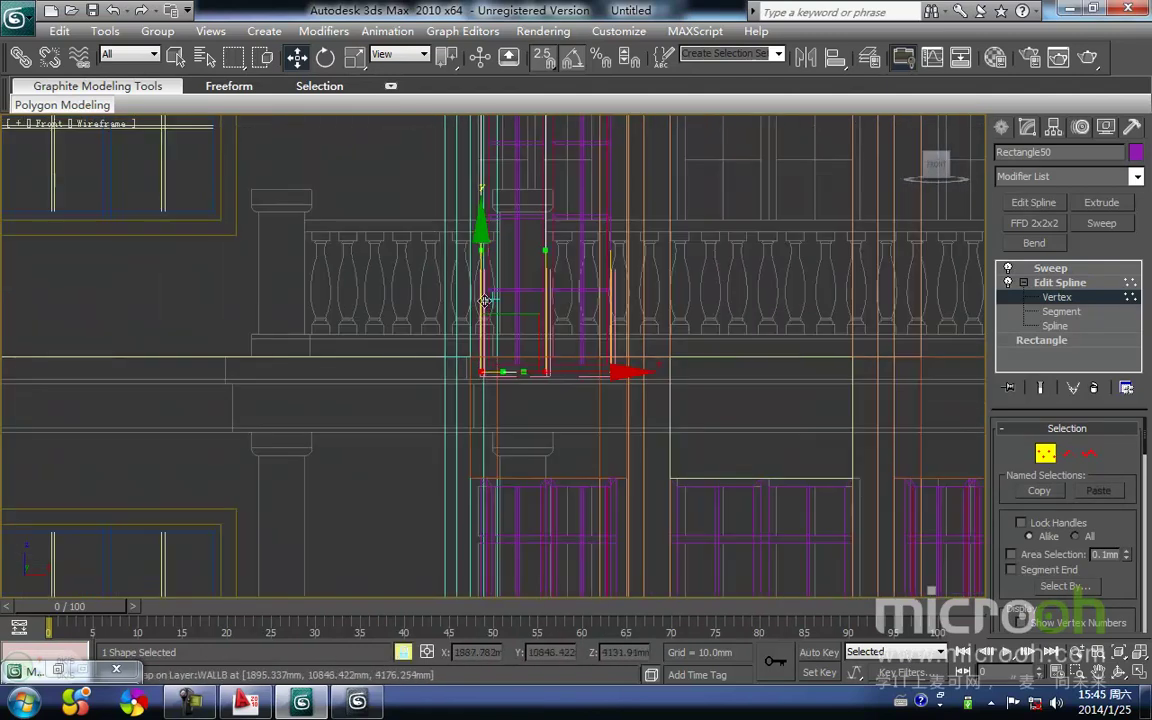
pyautogui.moveTo(506, 372); pyautogui.dragTo(501, 327, button='middle')
pyautogui.scroll(4, 501, 340)
pyautogui.moveTo(452, 333); pyautogui.dragTo(469, 318)
pyautogui.moveTo(809, 387); pyautogui.dragTo(710, 428, button='middle')
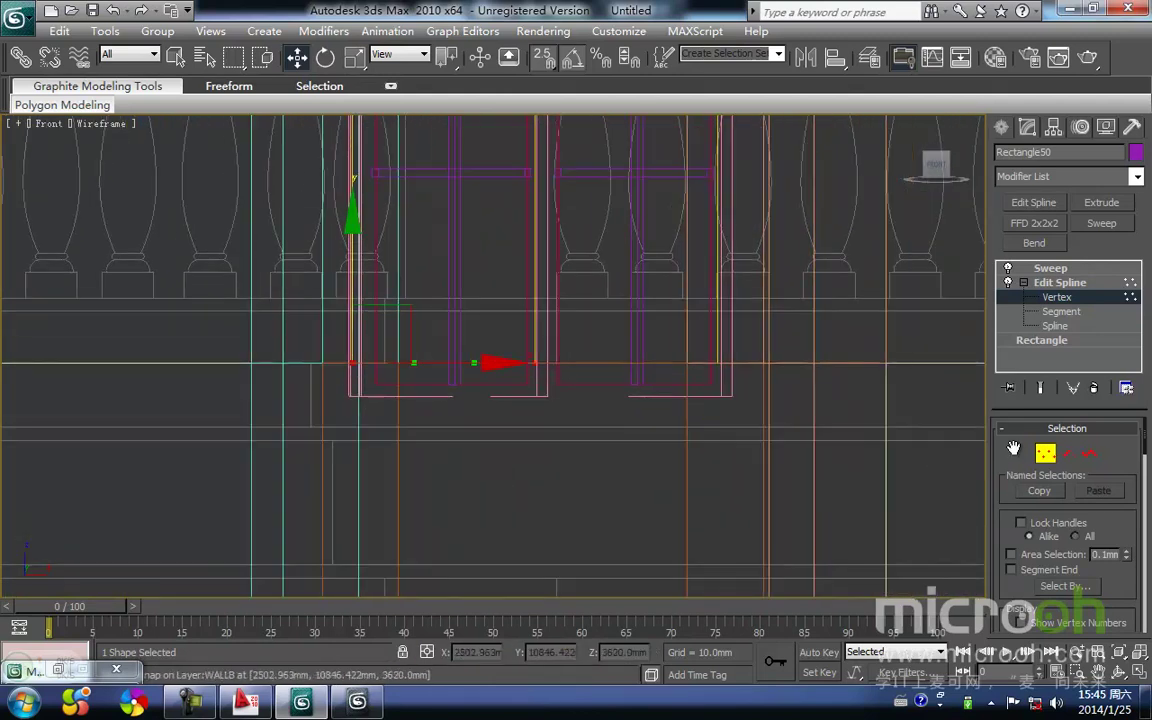
pyautogui.click(1044, 455)
# Raise the bottom vertex of the left leaf's glazing bars to the inner edge of the raised bottom rail and leave vertex editing
pyautogui.moveTo(848, 276); pyautogui.dragTo(748, 346, button='middle')
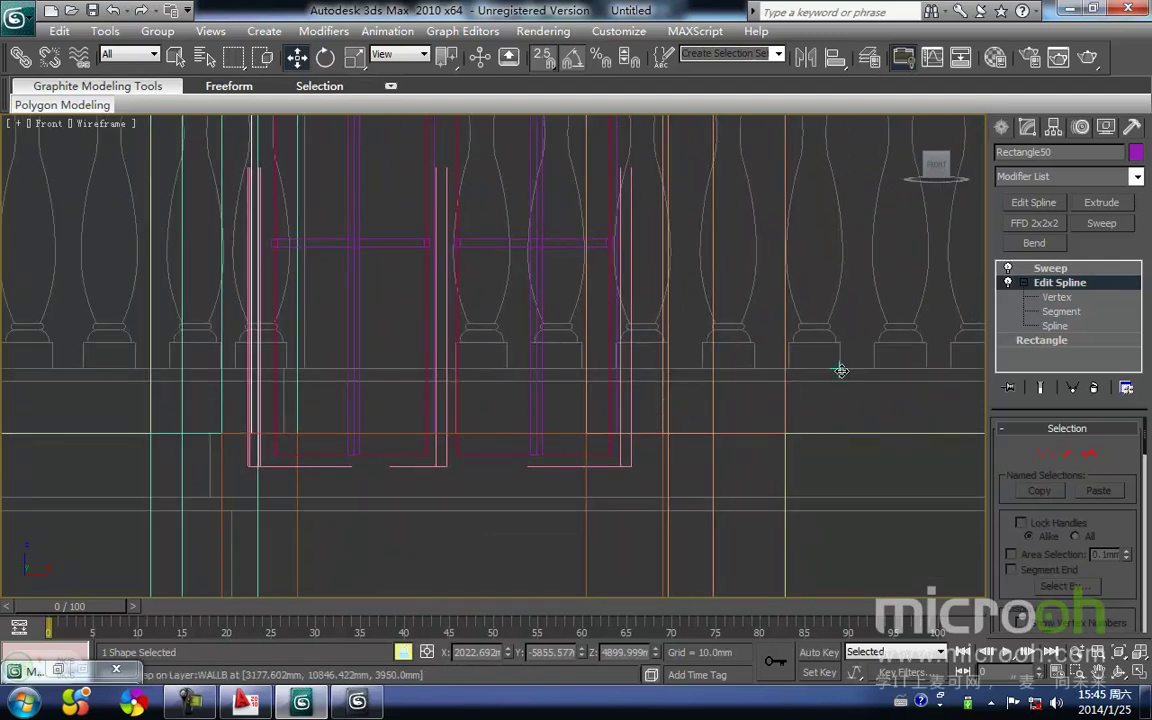
pyautogui.click(823, 370)
pyautogui.click(358, 456)
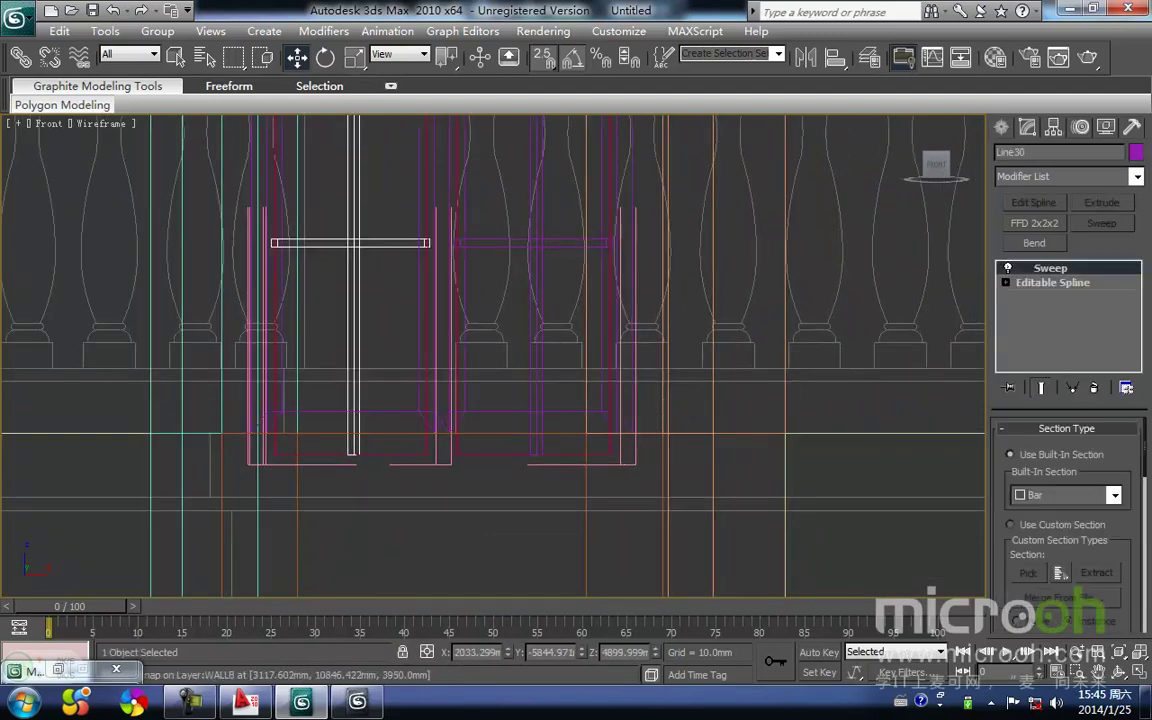
pyautogui.click(1038, 297)
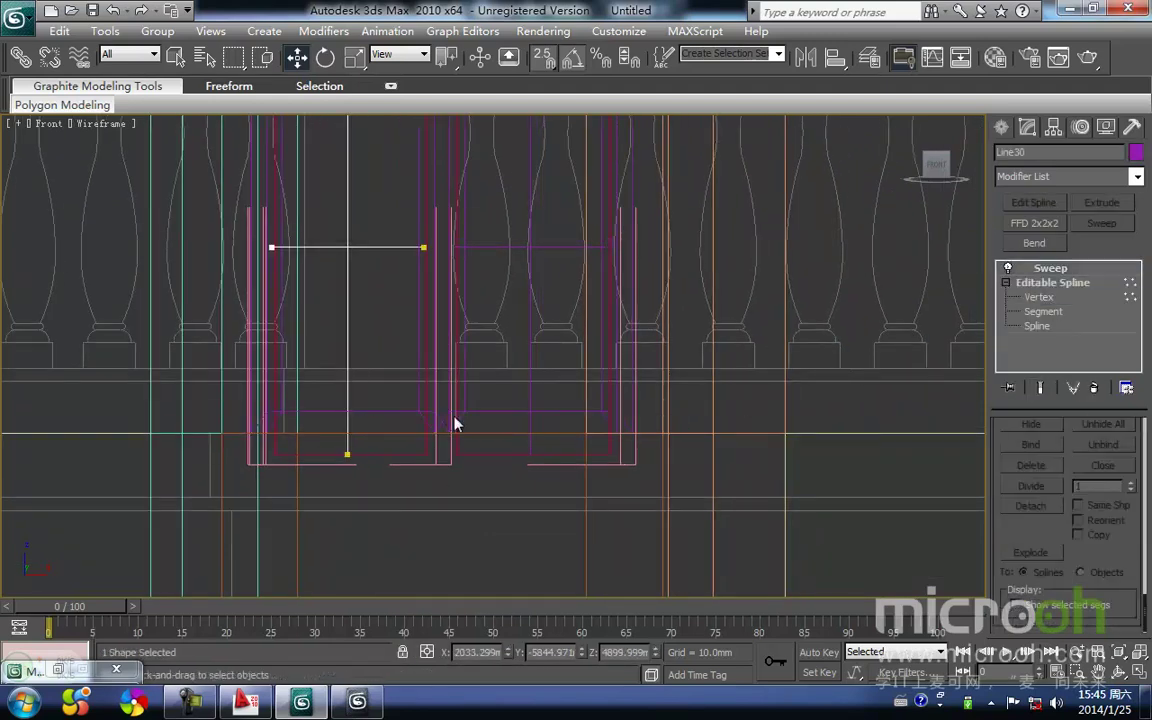
pyautogui.click(346, 454)
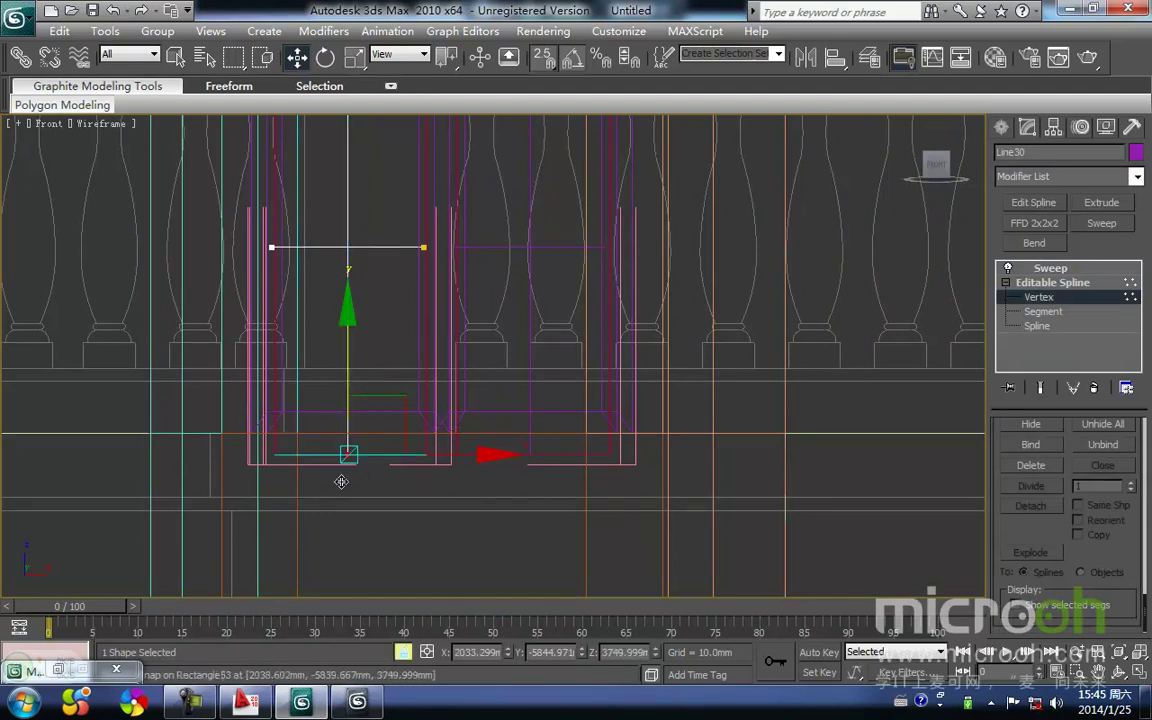
pyautogui.moveTo(338, 471); pyautogui.dragTo(276, 412)
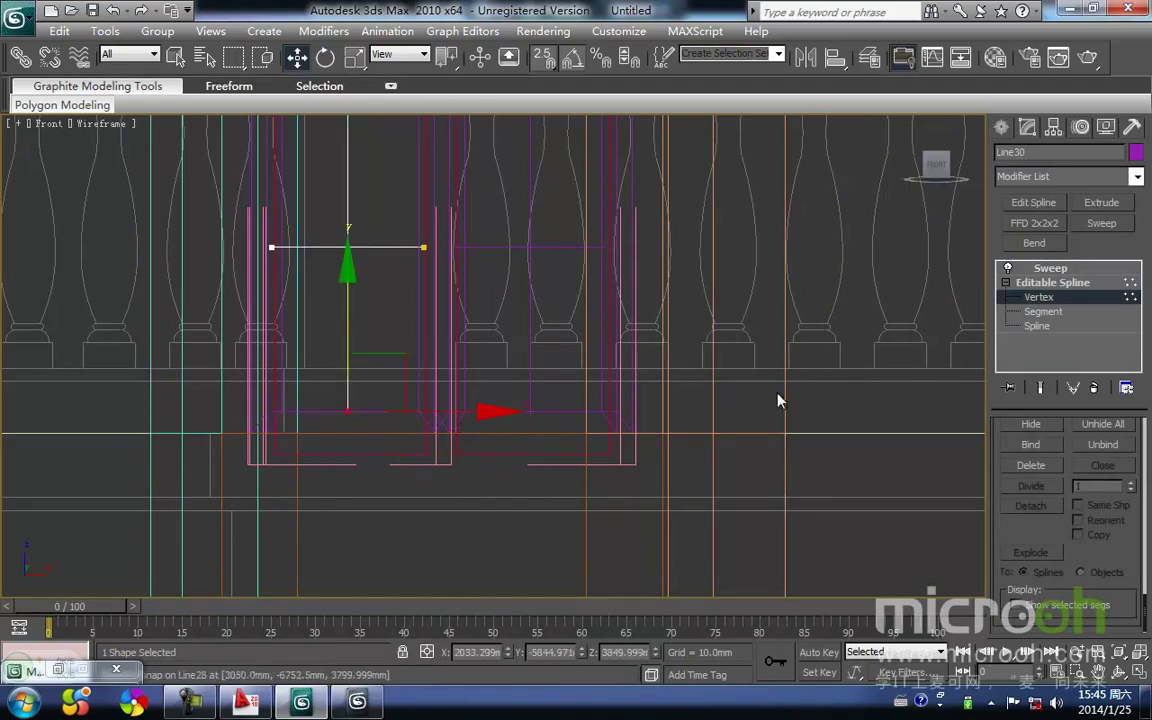
pyautogui.click(1053, 282)
pyautogui.moveTo(747, 307); pyautogui.dragTo(714, 356, button='middle')
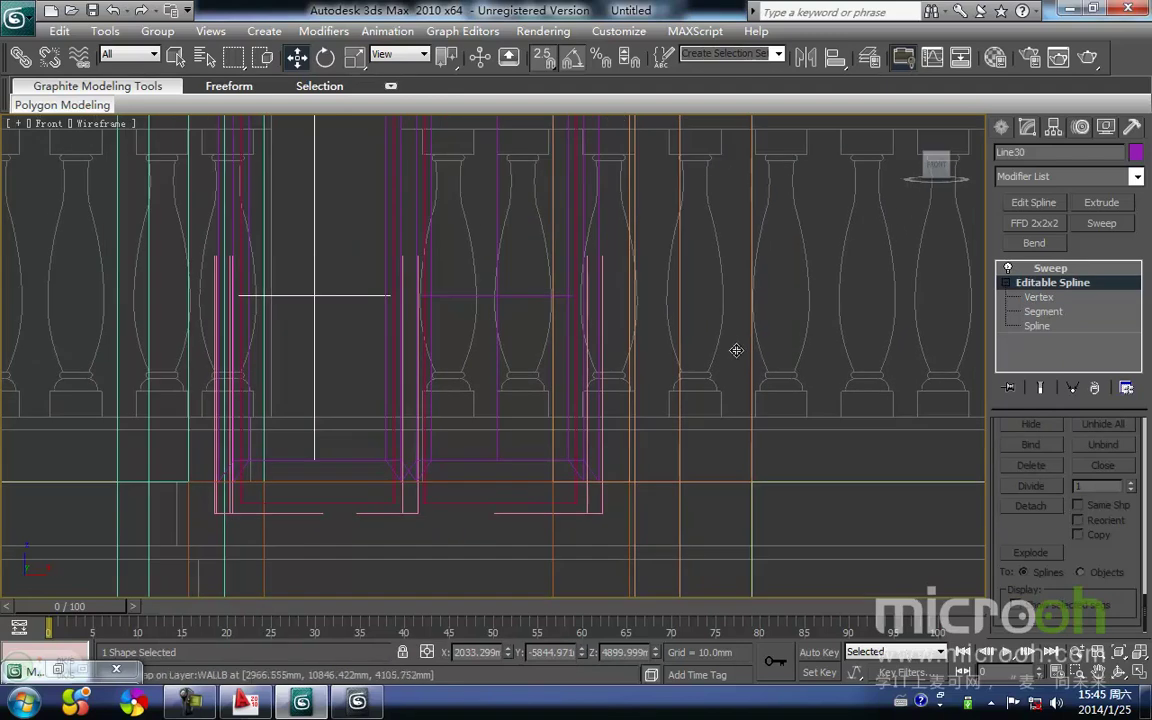
pyautogui.press('space')
pyautogui.click(695, 438)
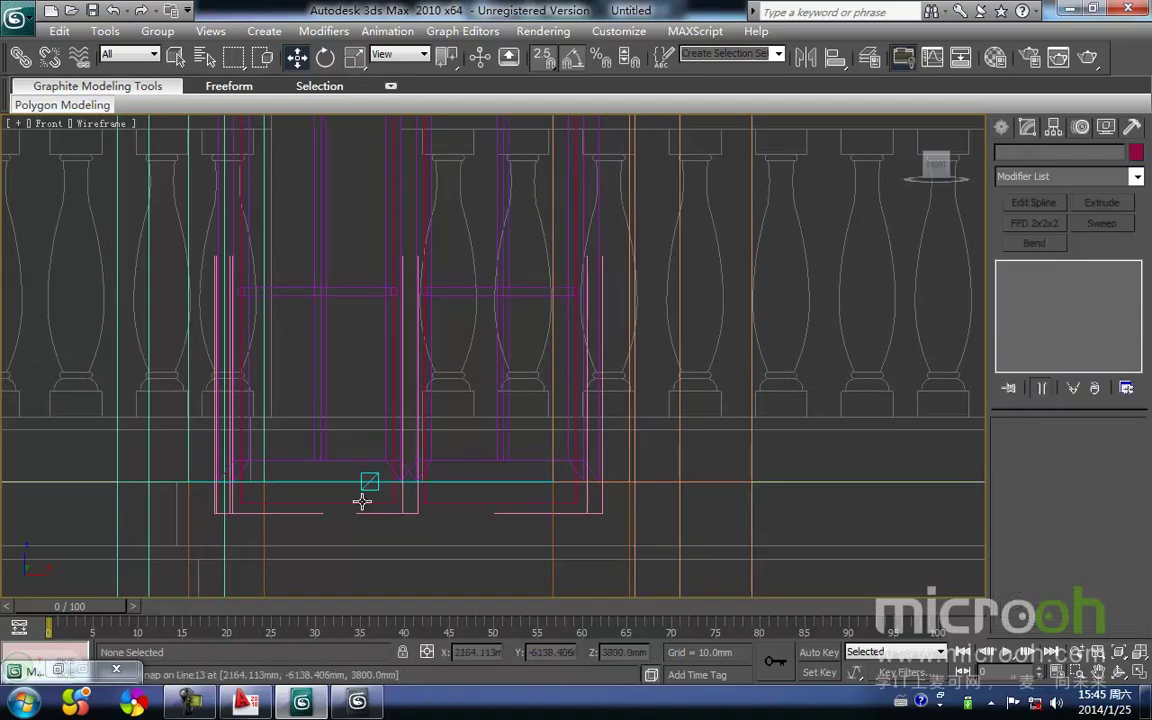
# Select the left leaf's glass pane and add an Edit Spline modifier between its Rectangle base and the Extrude
pyautogui.click(363, 502)
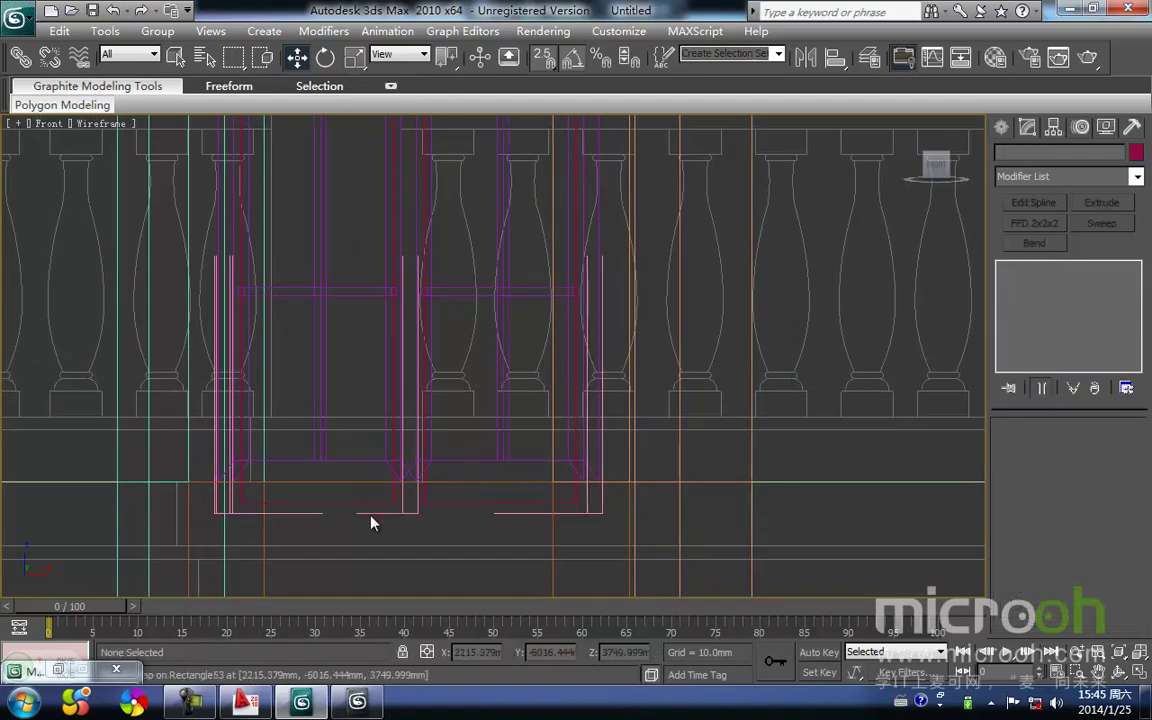
pyautogui.doubleClick(359, 502)
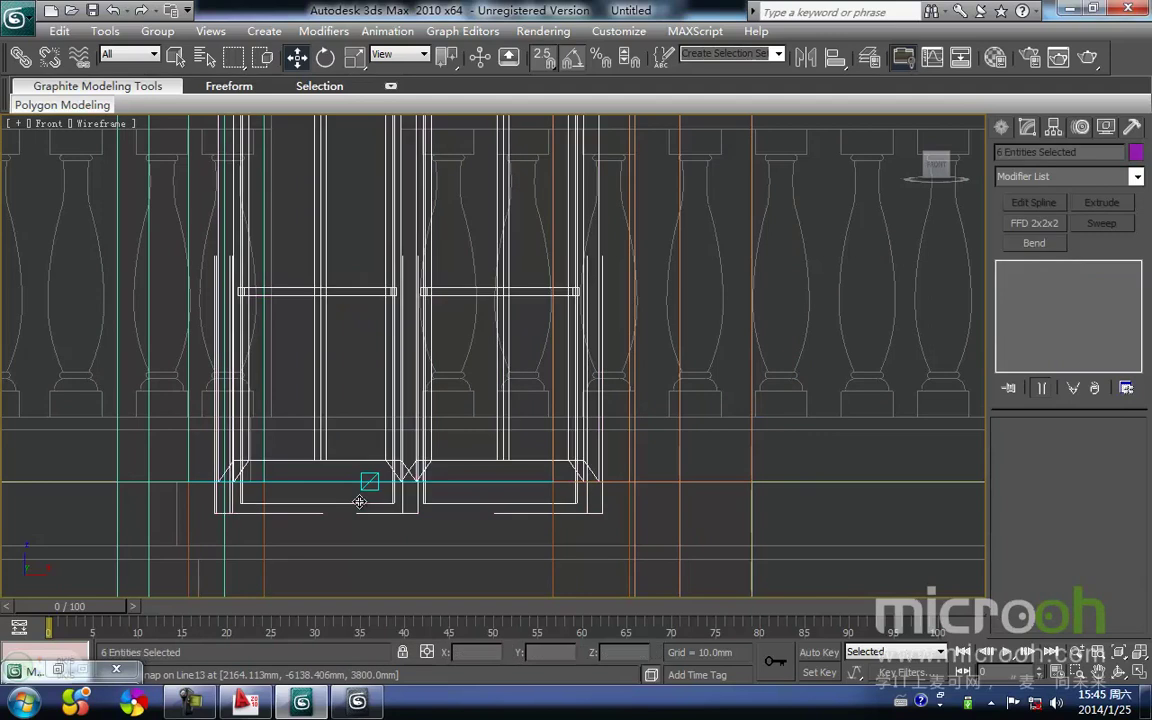
pyautogui.click(358, 502)
pyautogui.click(349, 511)
pyautogui.click(344, 503)
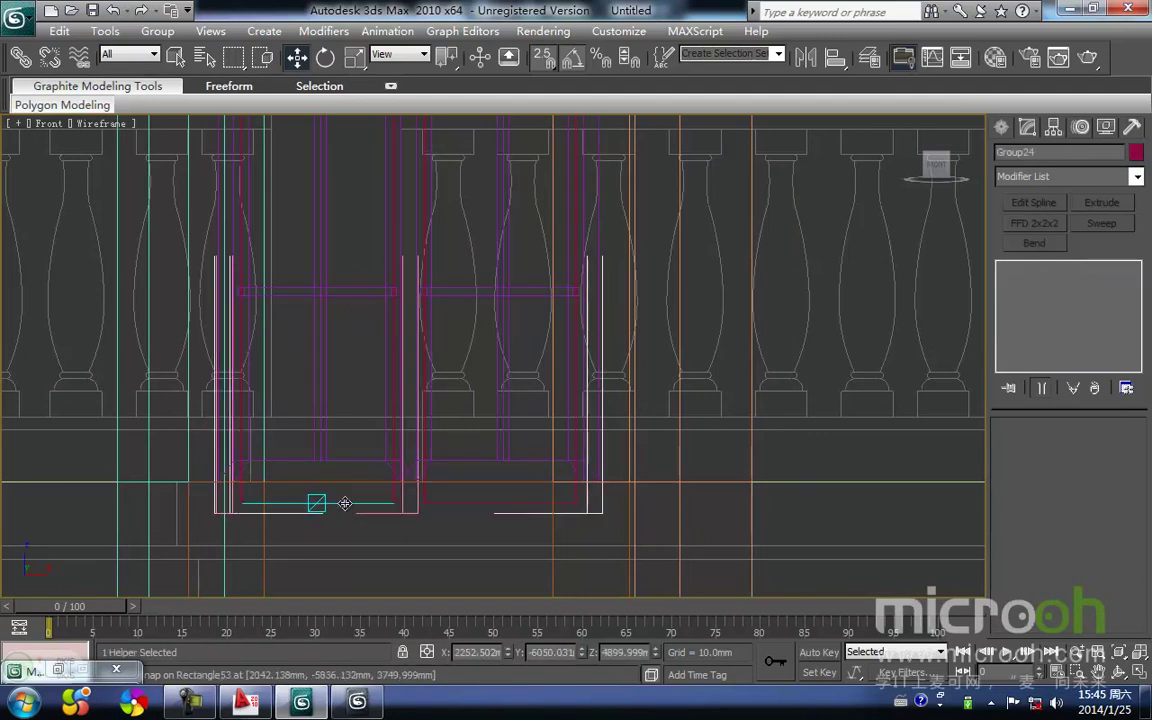
pyautogui.moveTo(344, 516); pyautogui.dragTo(512, 320, button='middle')
pyautogui.click(483, 540)
pyautogui.scroll(3, 481, 530)
pyautogui.click(466, 438)
pyautogui.scroll(-2, 477, 462)
pyautogui.moveTo(482, 456); pyautogui.dragTo(498, 443, button='middle')
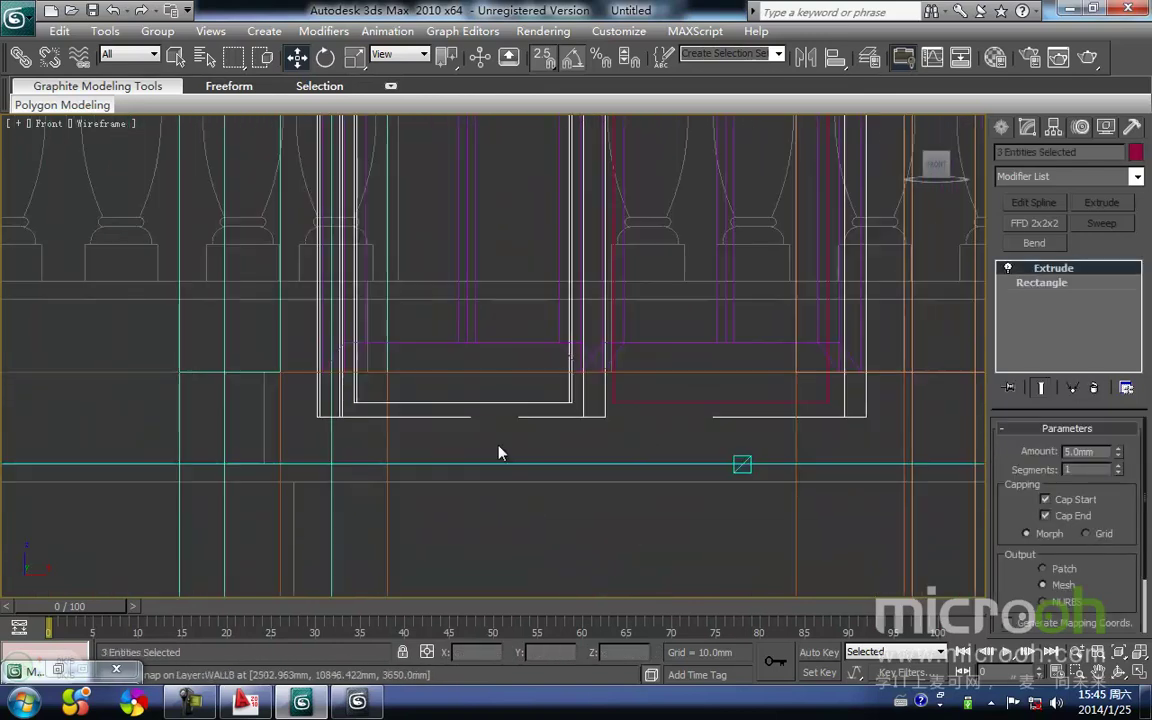
pyautogui.click(498, 443)
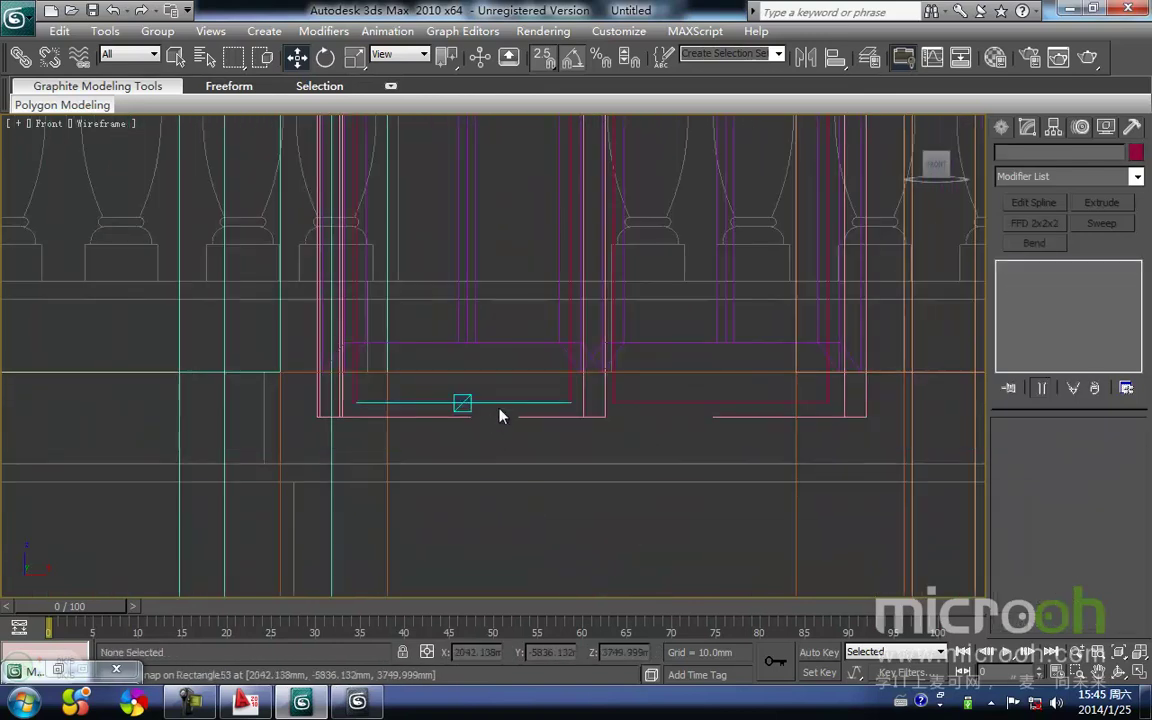
pyautogui.click(566, 399)
pyautogui.click(1038, 284)
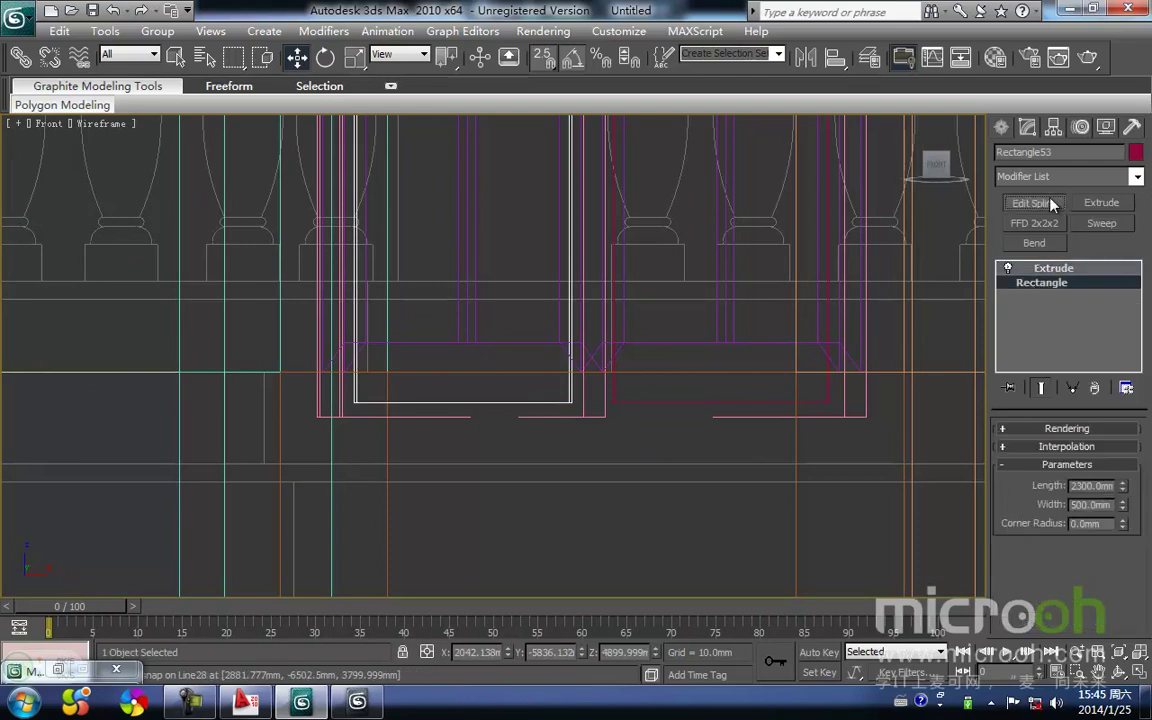
pyautogui.click(1033, 202)
# Raise the glass pane's bottom vertices to fit the leaf's raised bottom rail and return to the Extrude level
pyautogui.moveTo(373, 356); pyautogui.dragTo(409, 370, button='middle')
pyautogui.moveTo(327, 373); pyautogui.dragTo(724, 474)
pyautogui.press('space')
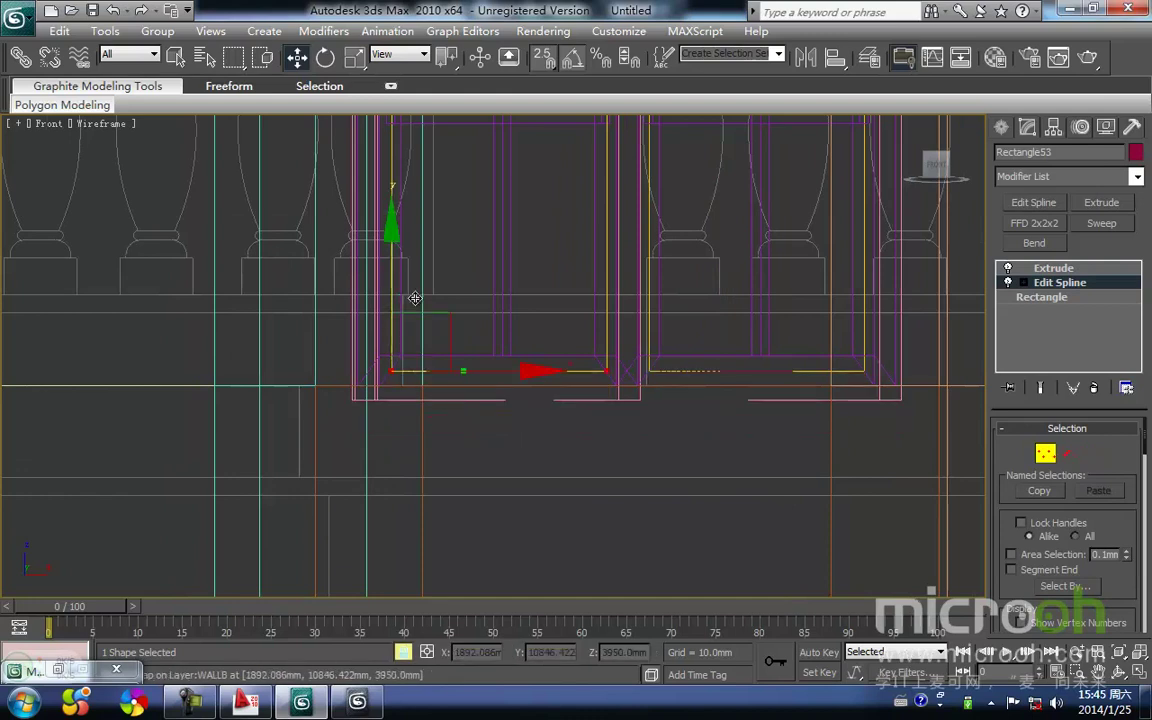
pyautogui.scroll(4, 617, 386)
pyautogui.moveTo(704, 450); pyautogui.dragTo(675, 407)
pyautogui.press('space')
pyautogui.scroll(-2, 520, 445)
pyautogui.moveTo(661, 432); pyautogui.dragTo(465, 592, button='middle')
pyautogui.click(1043, 457)
pyautogui.scroll(-7, 466, 370)
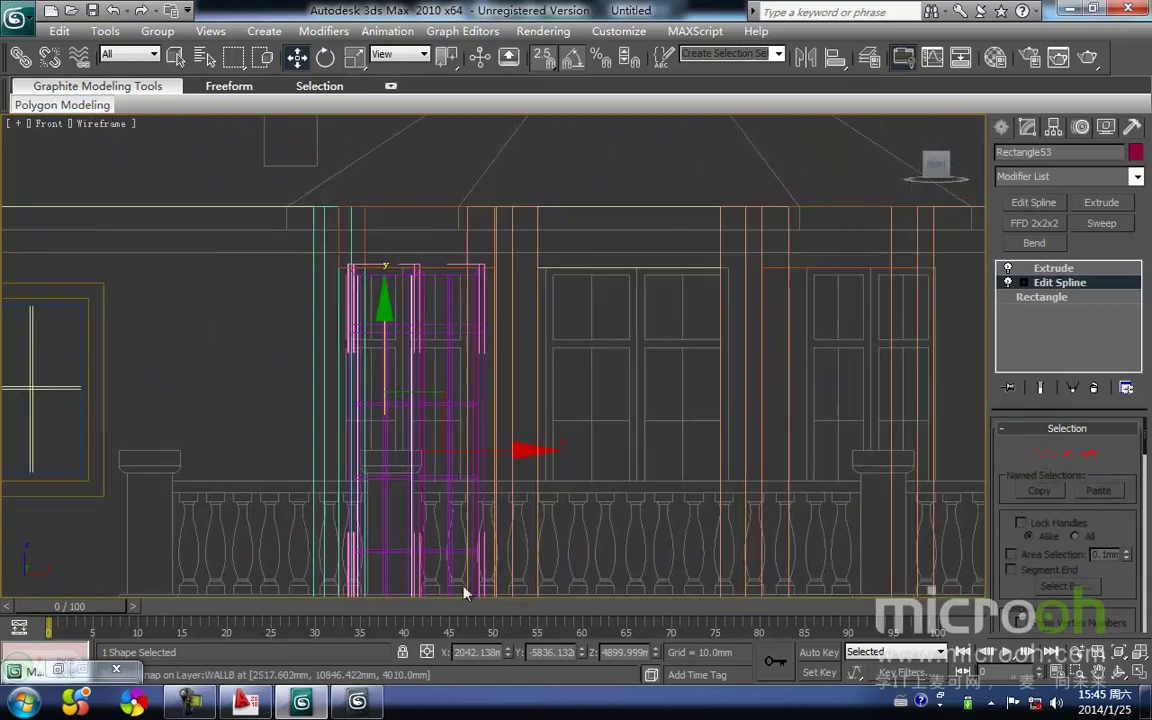
pyautogui.click(1053, 268)
# Close the nested leaf group and the outer group of the copied upper-floor door
pyautogui.moveTo(513, 326); pyautogui.dragTo(519, 308, button='middle')
pyautogui.press('F3')
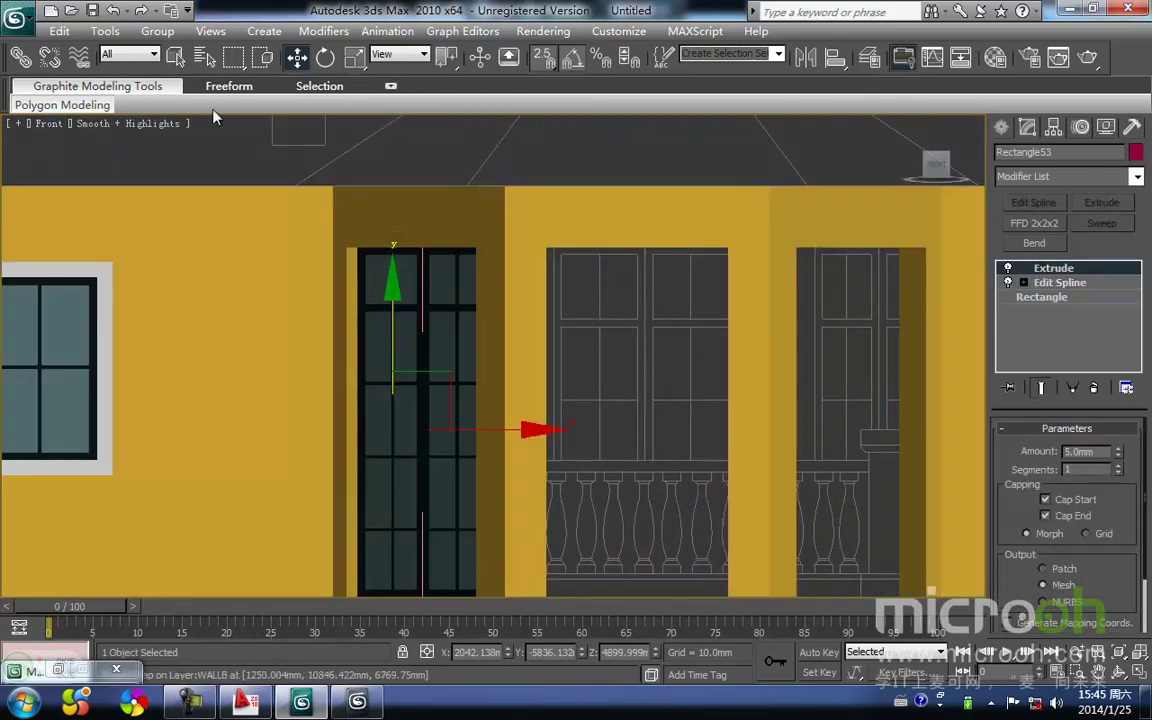
pyautogui.click(151, 32)
pyautogui.click(166, 119)
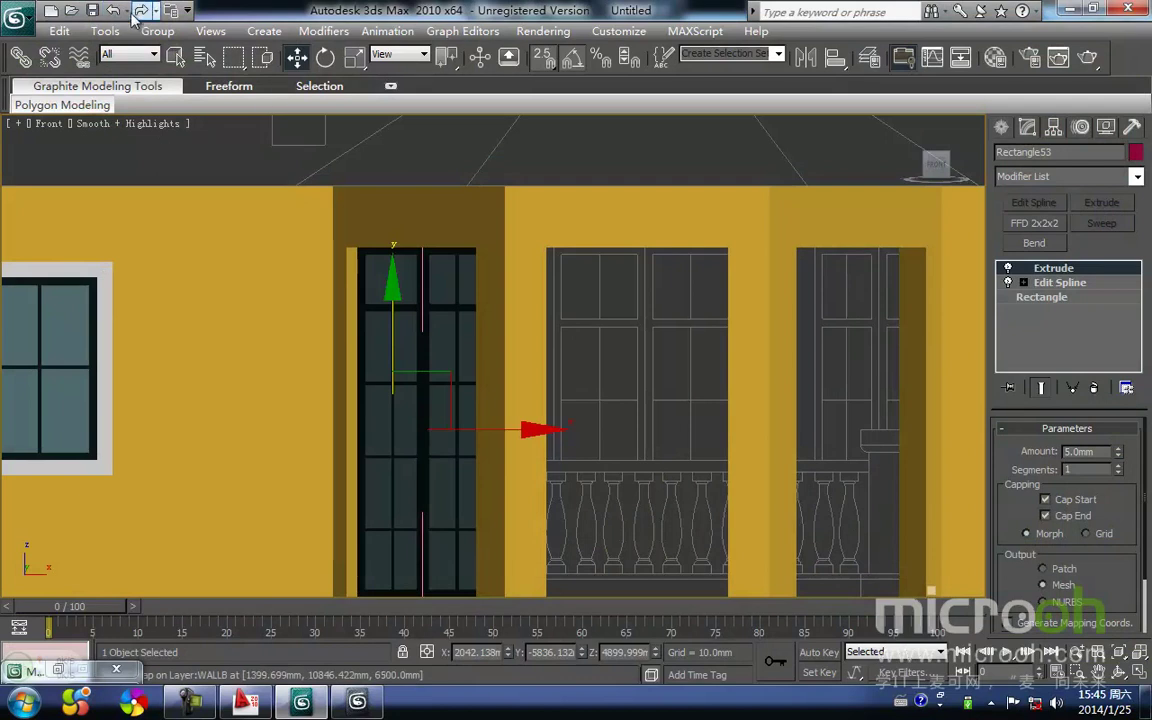
pyautogui.click(158, 32)
pyautogui.click(174, 118)
pyautogui.press('F3')
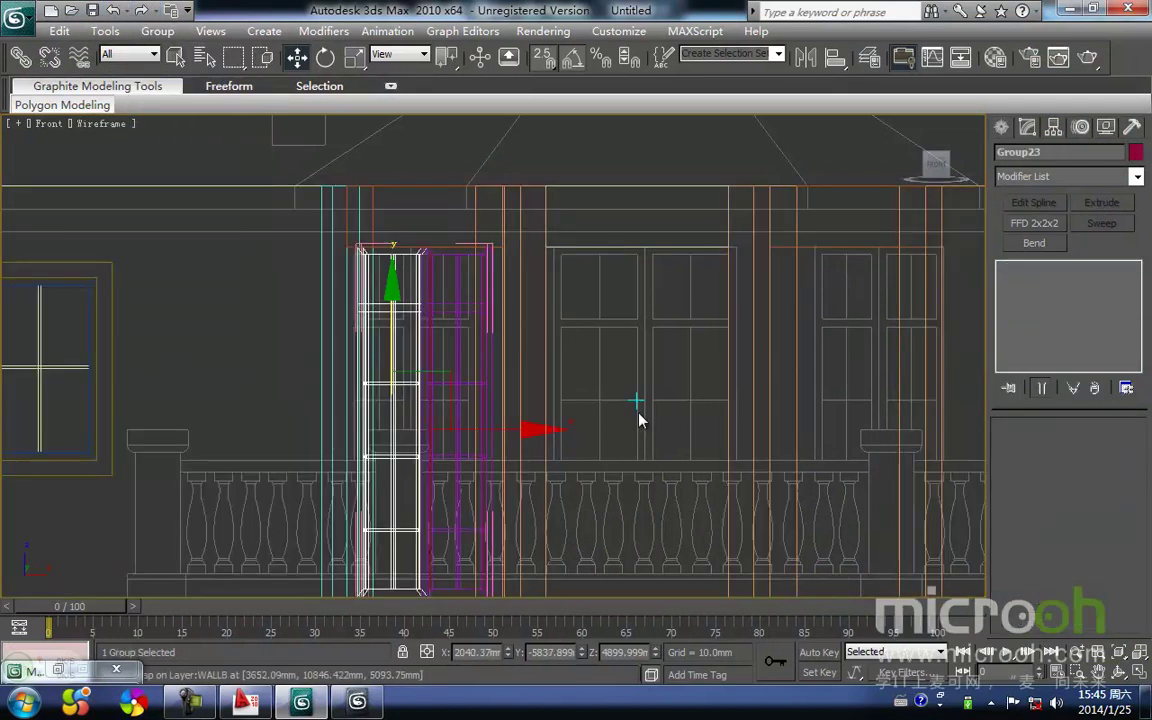
pyautogui.click(640, 420)
pyautogui.click(435, 340)
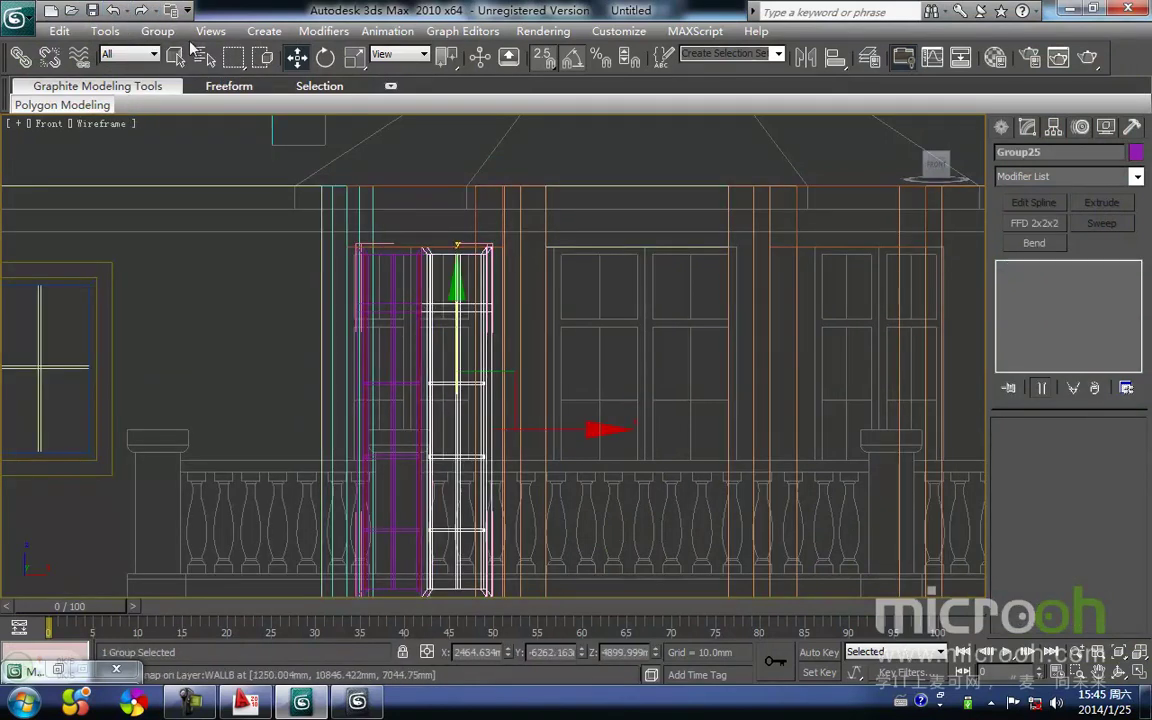
pyautogui.click(158, 32)
pyautogui.click(176, 119)
pyautogui.click(620, 418)
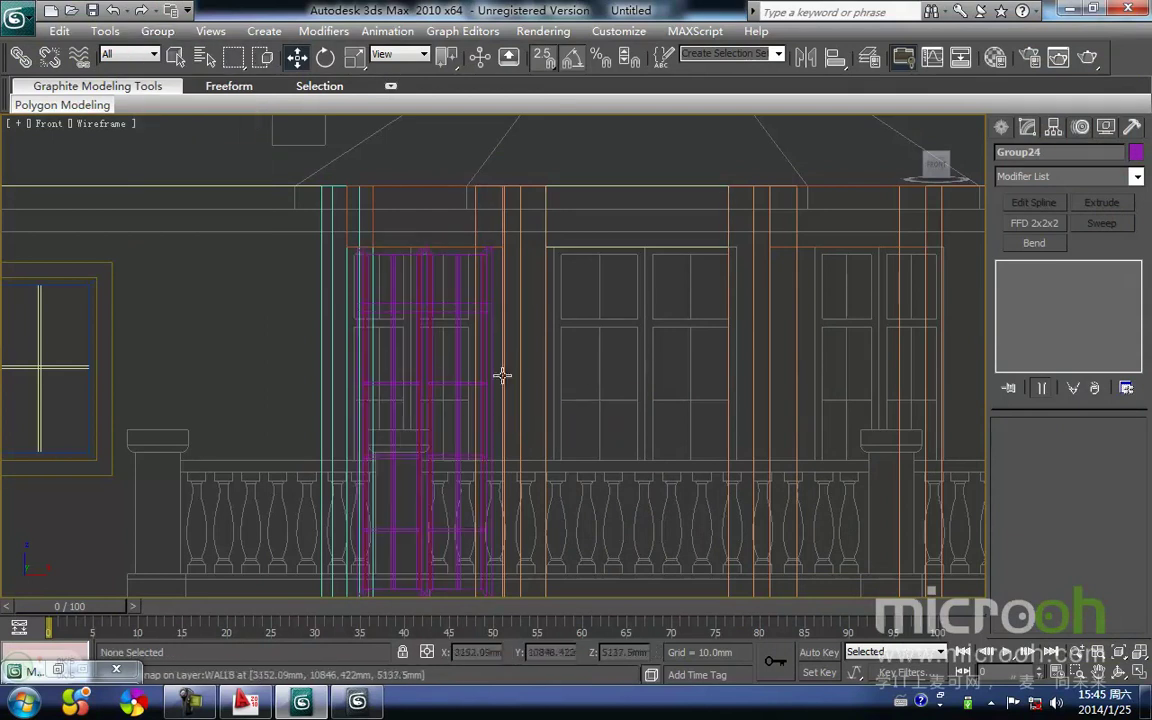
# Copy the adapted upper-floor door towards the right bay opening in plan and mirror the copy about X with No Clone
pyautogui.click(423, 360)
pyautogui.moveTo(442, 393); pyautogui.dragTo(445, 340, button='middle')
pyautogui.scroll(-2, 527, 362)
pyautogui.press('t')
pyautogui.press('z')
pyautogui.scroll(-3, 490, 380)
pyautogui.scroll(-3, 493, 386)
pyautogui.moveTo(553, 386); pyautogui.dragTo(400, 366, button='middle')
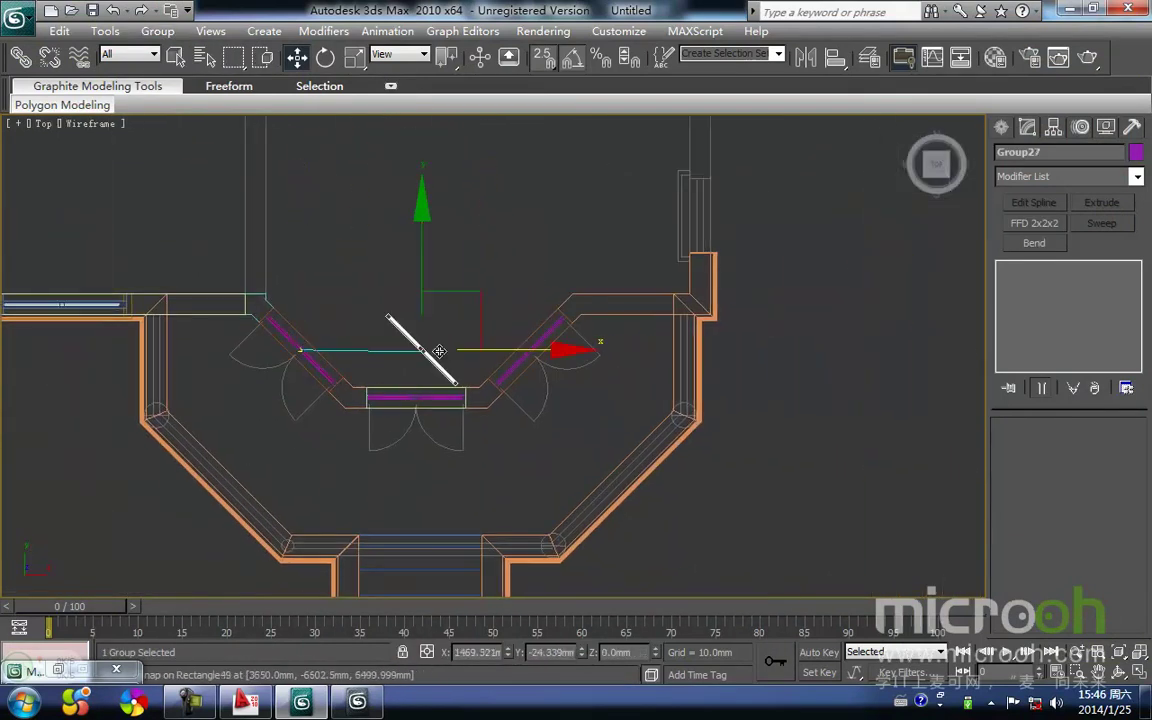
pyautogui.keyDown('shift'); pyautogui.moveTo(403, 352); pyautogui.dragTo(660, 352); pyautogui.keyUp('shift')
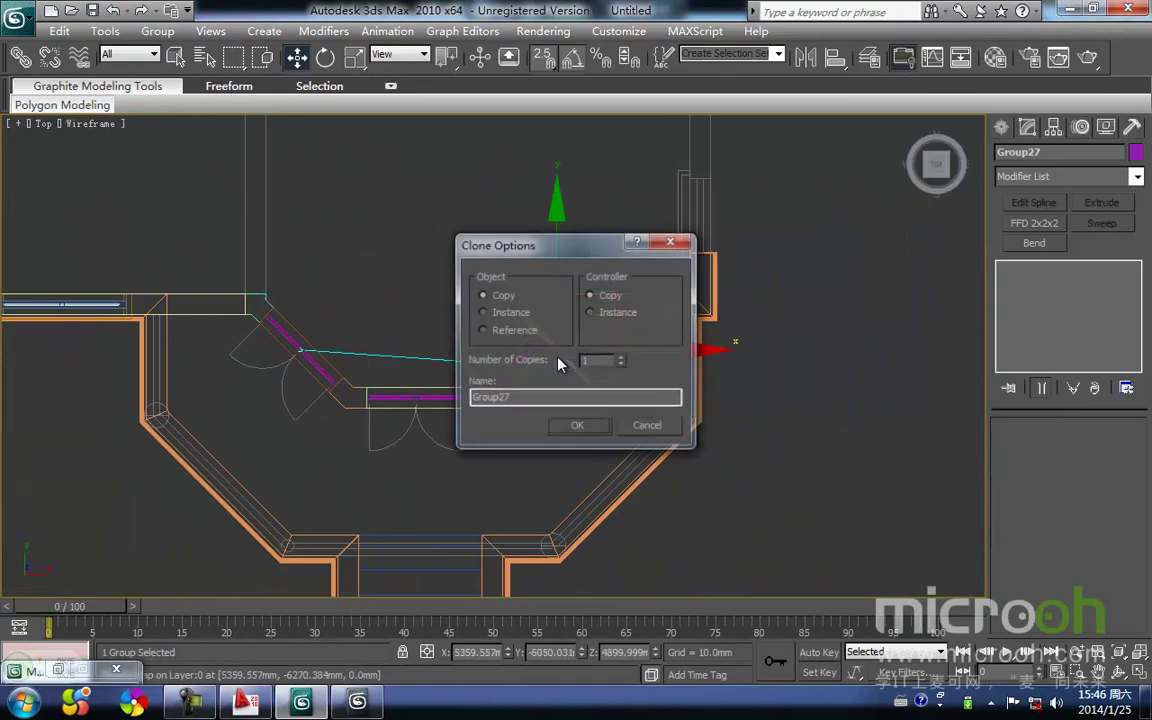
pyautogui.click(577, 427)
pyautogui.click(805, 57)
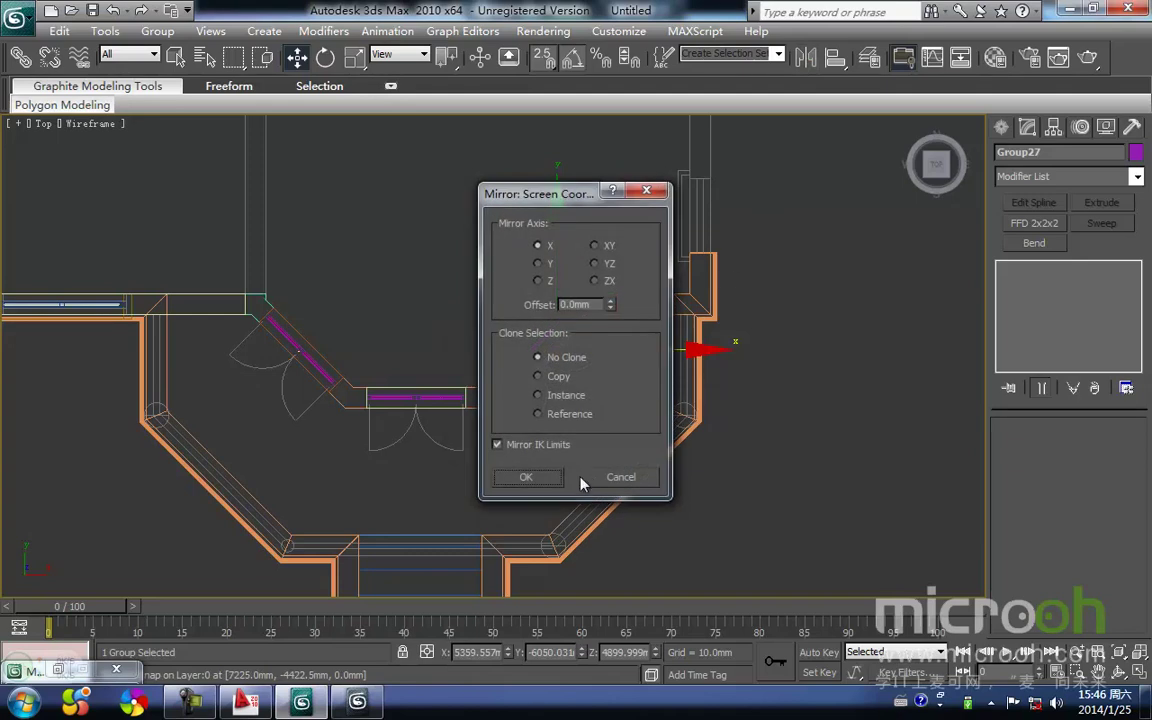
pyautogui.click(528, 477)
# Snap the mirrored door into the right bay opening, aligned with the ground-floor door beneath it
pyautogui.scroll(5, 586, 355)
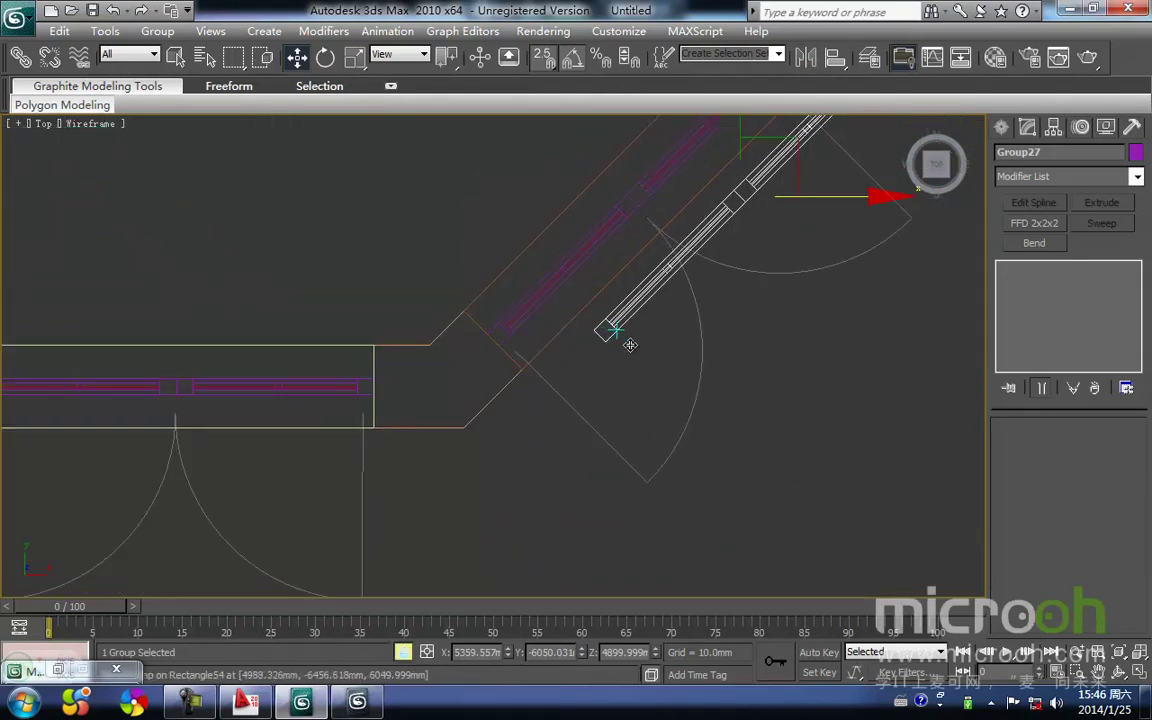
pyautogui.moveTo(600, 340); pyautogui.dragTo(498, 350)
pyautogui.scroll(7, 498, 354)
pyautogui.moveTo(527, 302)
pyautogui.mouseDown()
pyautogui.moveTo(491, 247)
pyautogui.moveTo(499, 270)
pyautogui.moveTo(529, 279)
pyautogui.moveTo(524, 298)
pyautogui.mouseUp()
pyautogui.scroll(-9, 509, 360)
# Copy the right bay door towards the bay's centre and rotate the copy parallel to the central wall
pyautogui.moveTo(560, 300); pyautogui.dragTo(637, 357, button='middle')
pyautogui.moveTo(741, 233)
pyautogui.keyDown('shift'); pyautogui.mouseDown()
pyautogui.moveTo(630, 296)
pyautogui.moveTo(466, 250)
pyautogui.moveTo(481, 254)
pyautogui.mouseUp(); pyautogui.keyUp('shift')
pyautogui.press('Return')
pyautogui.moveTo(440, 311); pyautogui.dragTo(536, 306, button='middle')
pyautogui.press('e')
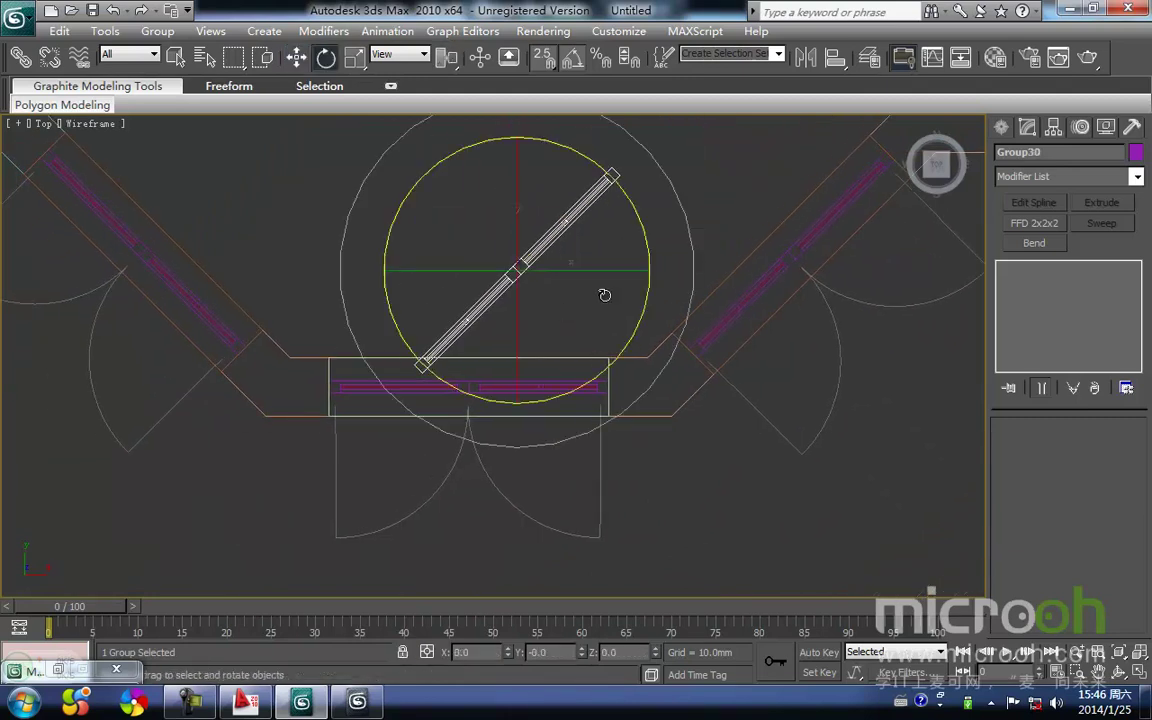
pyautogui.moveTo(642, 312); pyautogui.dragTo(622, 368)
pyautogui.press('w')
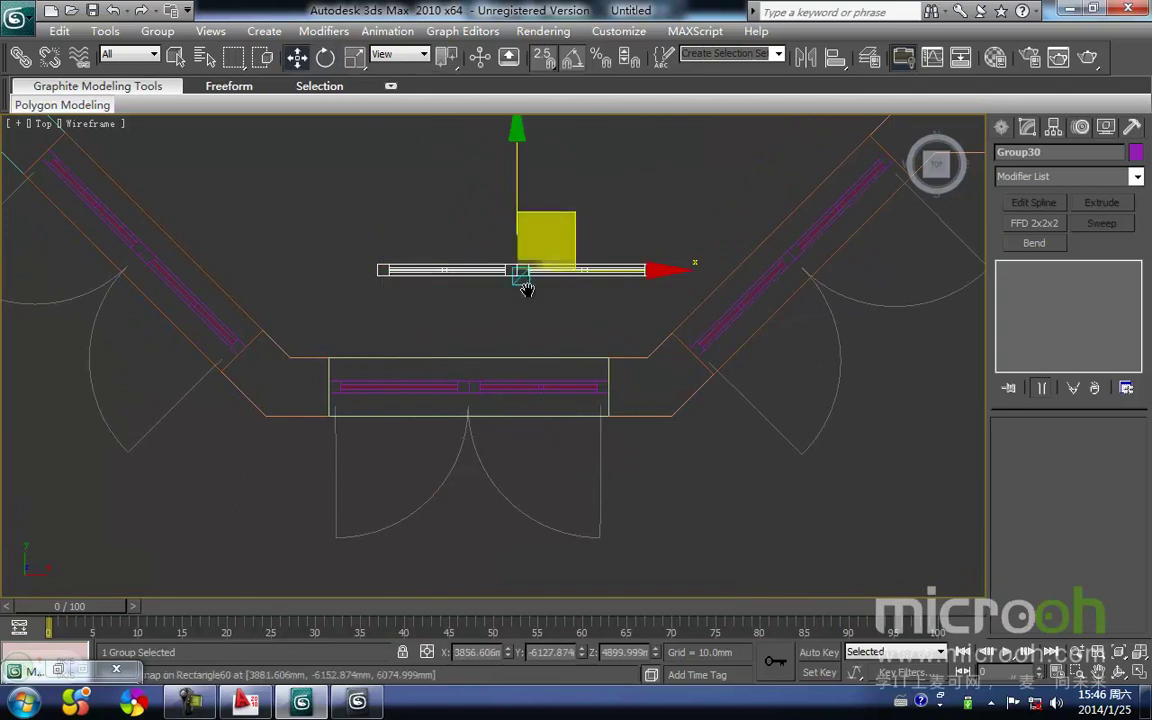
# Move the rotated door copy into the central bay opening, aligned with the ground-floor door in plan
pyautogui.moveTo(527, 298); pyautogui.dragTo(604, 268, button='middle')
pyautogui.moveTo(648, 186); pyautogui.dragTo(403, 351)
pyautogui.moveTo(449, 313); pyautogui.dragTo(597, 306, button='middle')
# Examine the three upper-floor bay doors in shaded front and orbited views of the villa
pyautogui.press('f')
pyautogui.press('z')
pyautogui.scroll(-4, 553, 278)
pyautogui.press('space')
pyautogui.click(548, 226)
pyautogui.press('F3')
pyautogui.scroll(-5, 563, 229)
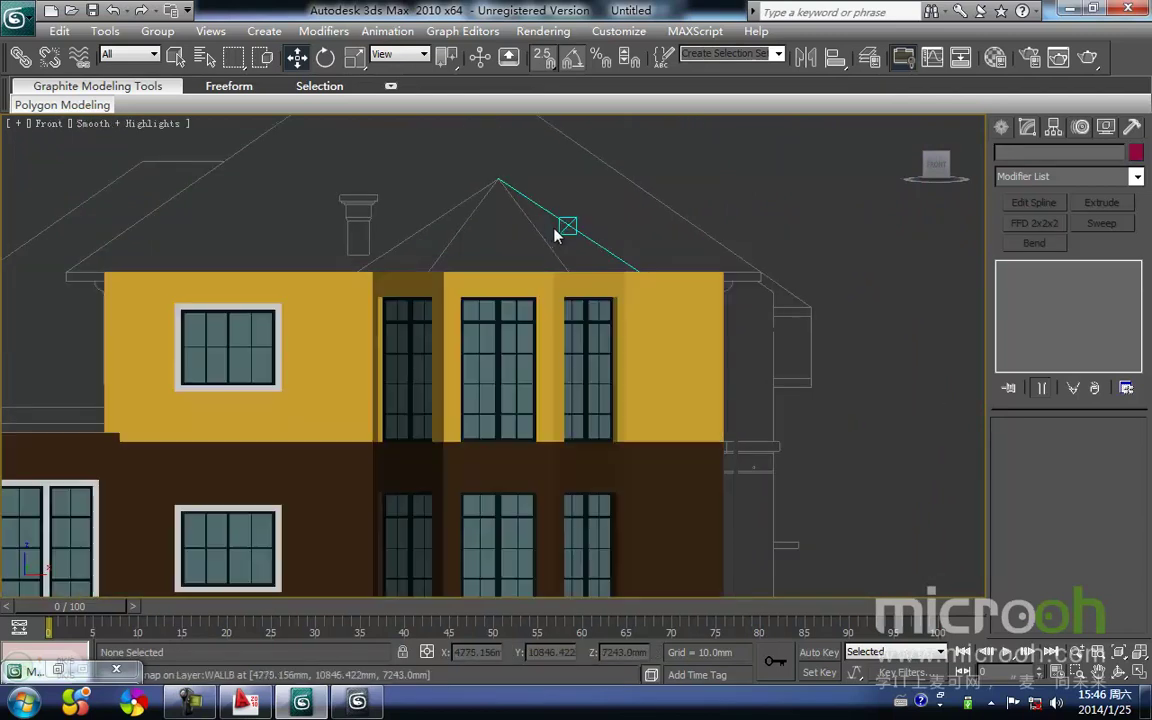
pyautogui.keyDown('alt'); pyautogui.moveTo(580, 452); pyautogui.dragTo(483, 335, button='middle'); pyautogui.keyUp('alt')
pyautogui.scroll(4, 591, 455)
pyautogui.scroll(2, 355, 332)
pyautogui.scroll(-4, 537, 364)
pyautogui.keyDown('alt'); pyautogui.moveTo(535, 368); pyautogui.dragTo(510, 391, button='middle'); pyautogui.keyUp('alt')
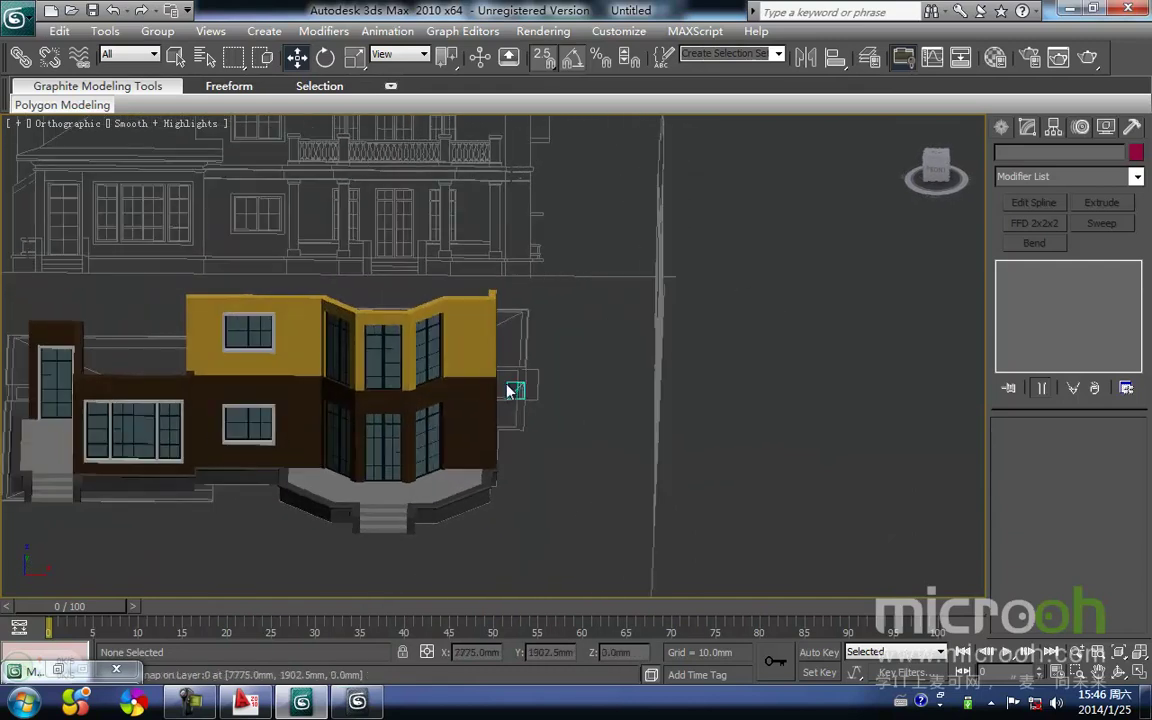